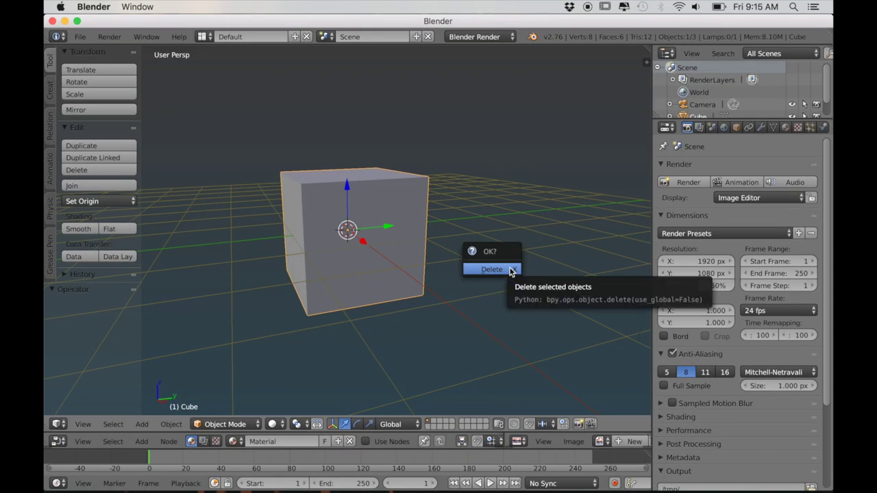
- Delete the default cube and add a mesh plane at the origin
click(512, 271)
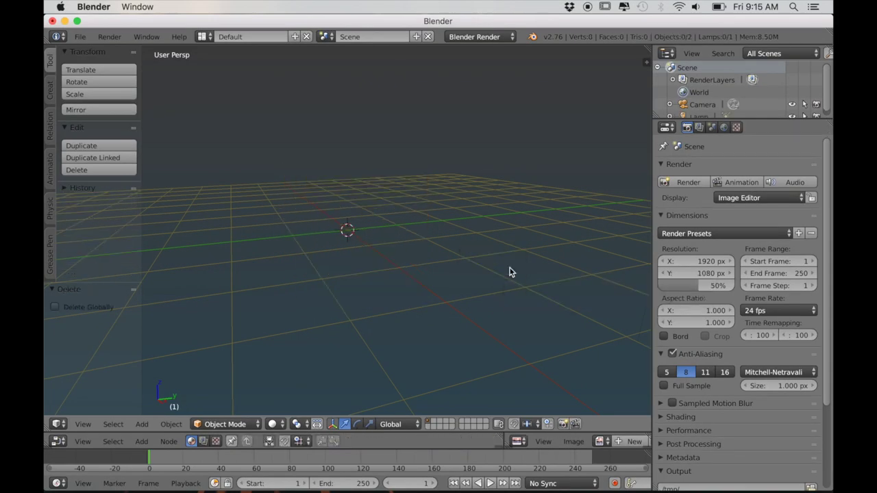
key(shift+a)
mouse_move(465, 267)
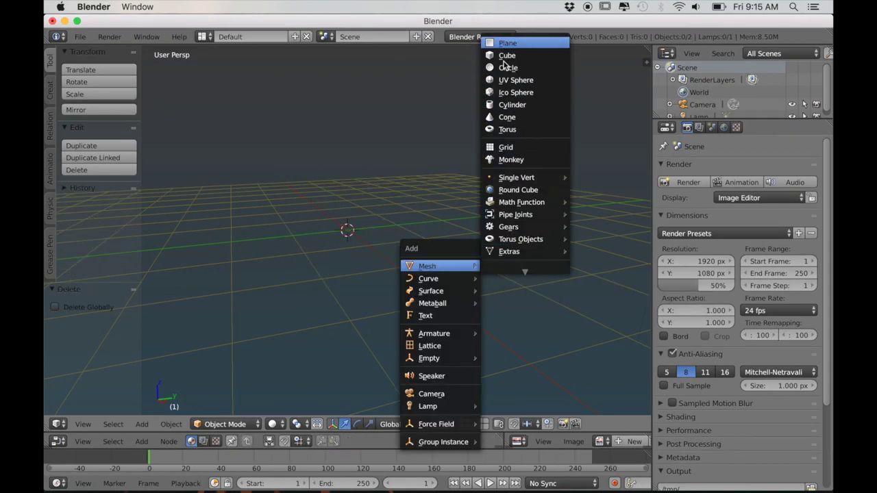
click(508, 44)
- In front orthographic view, rotate the plane's mesh 90° about the X axis in Edit Mode so it stands upright
key(KP_1)
key(KP_5)
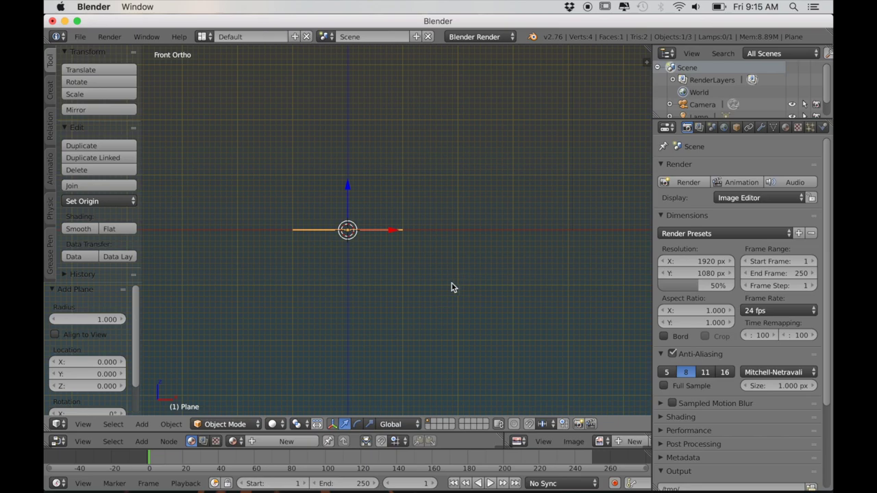
key(Tab)
key(r)
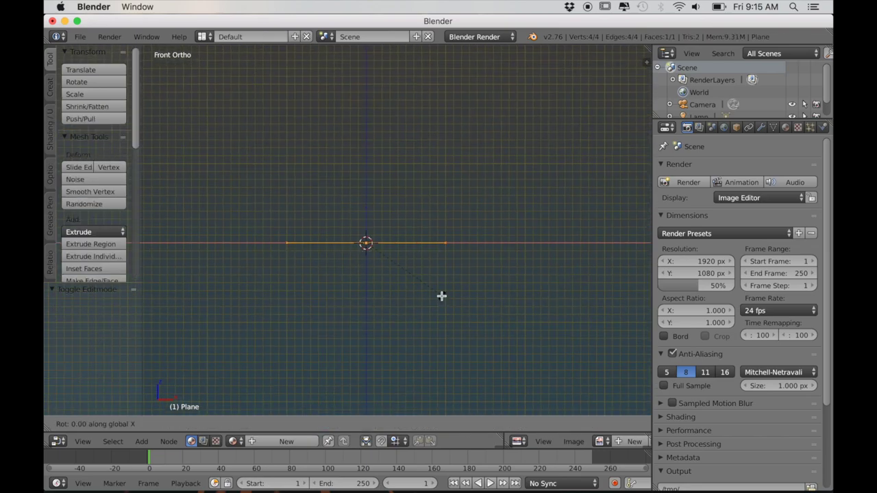
key(9)
key(0)
key(Return)
- Move the upright plane's mesh up 1 unit along Z so its lower edge sits on the origin
mouse_move(443, 288)
shift+middle_down()
mouse_move(454, 299)
mouse_move(455, 290)
shift+middle_up()
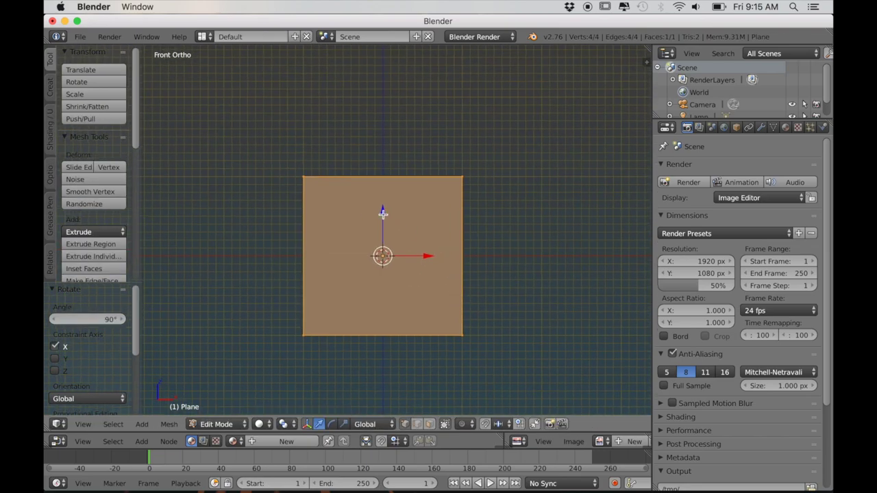
drag(383, 212, 399, 147)
shift+middle_drag(454, 203, 444, 249)
scroll(460, 237, up, 3)
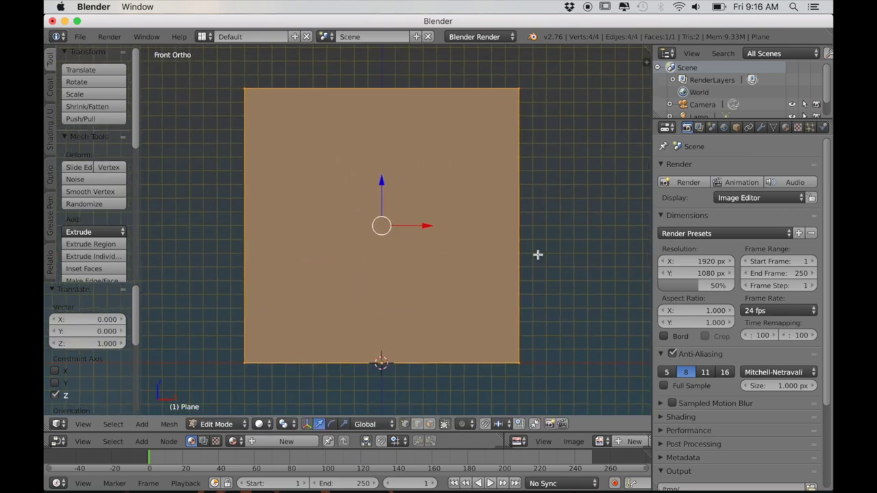
- Narrow the plane into a thin strip by scaling it along X by about 0.087 and again by about 0.314
key(s)
key(x)
click(401, 231)
key(s)
key(x)
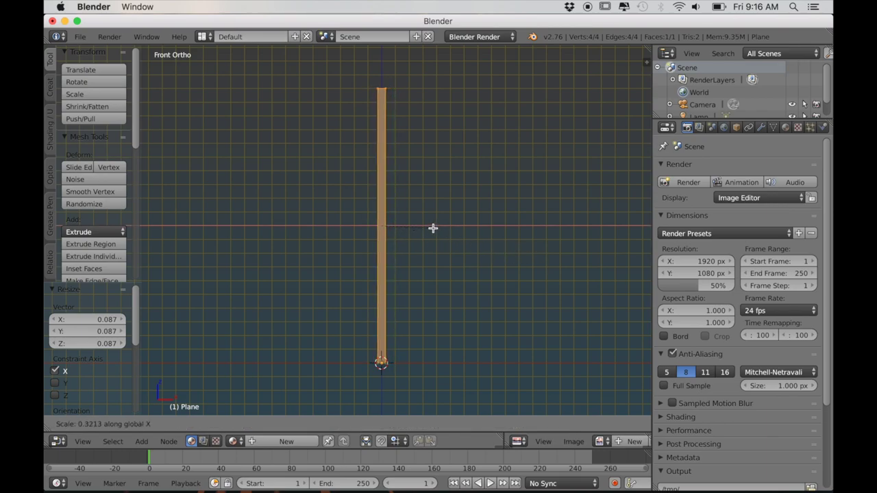
click(431, 228)
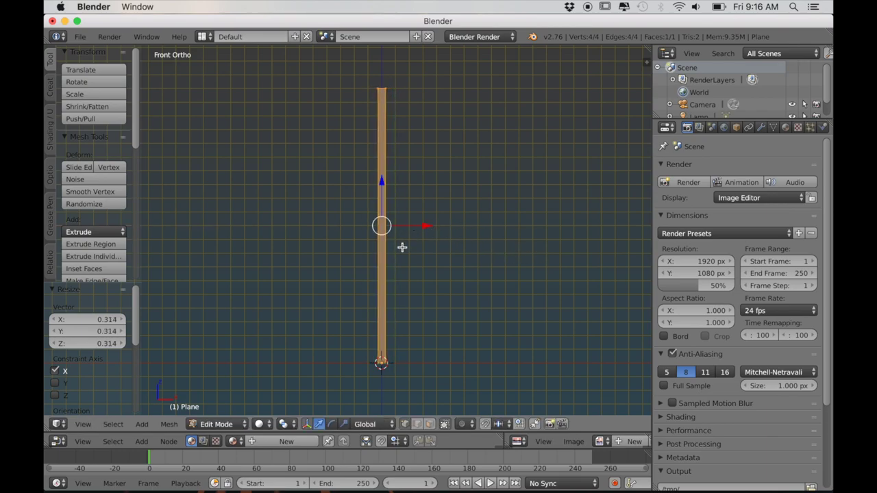
- Add three evenly spaced horizontal loop cuts across the thin strip
key(ctrl+r)
scroll(384, 222, up, 2)
click(385, 221)
right_click(386, 221)
scroll(422, 235, up, 1)
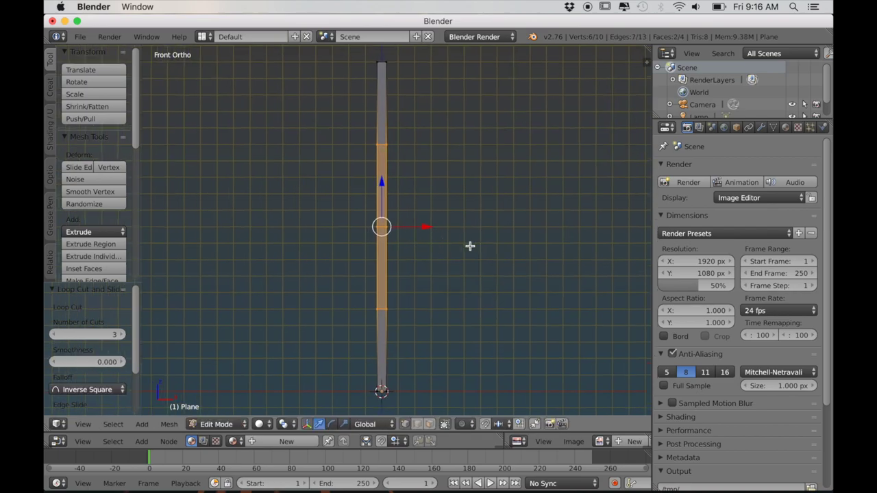
- Merge the two vertices at the strip's upper end into one centered point
shift+middle_drag(475, 245, 449, 254)
key(a)
key(b)
drag(308, 53, 415, 89)
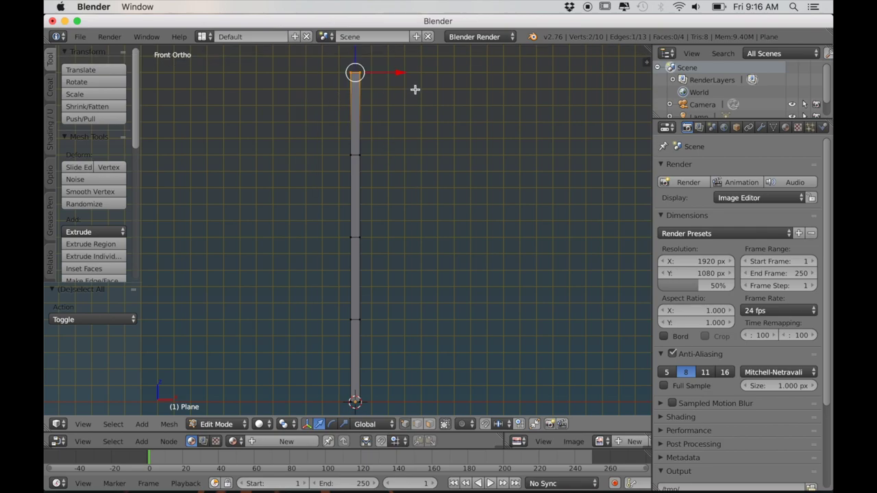
key(alt+m)
click(444, 130)
- Merge the two vertices at the strip's lower end into one centered point
shift+middle_drag(400, 302, 411, 237)
key(a)
key(b)
drag(313, 314, 430, 375)
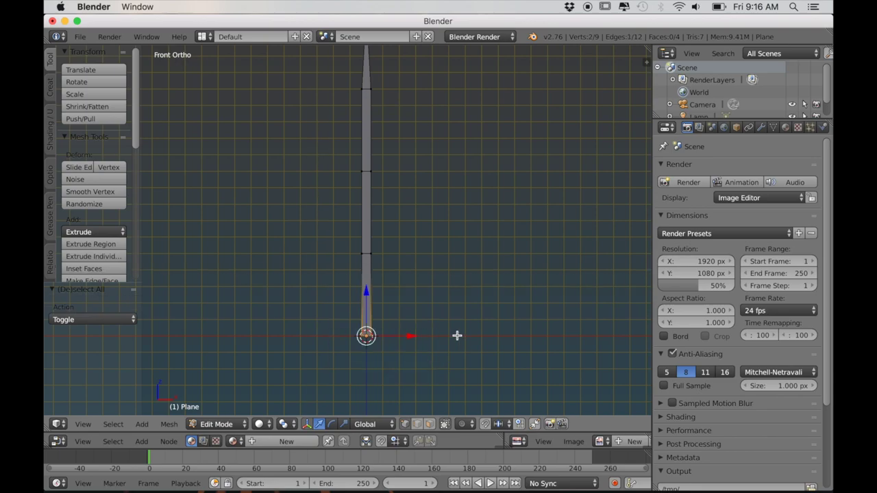
key(alt+m)
click(450, 334)
shift+middle_drag(432, 255, 435, 310)
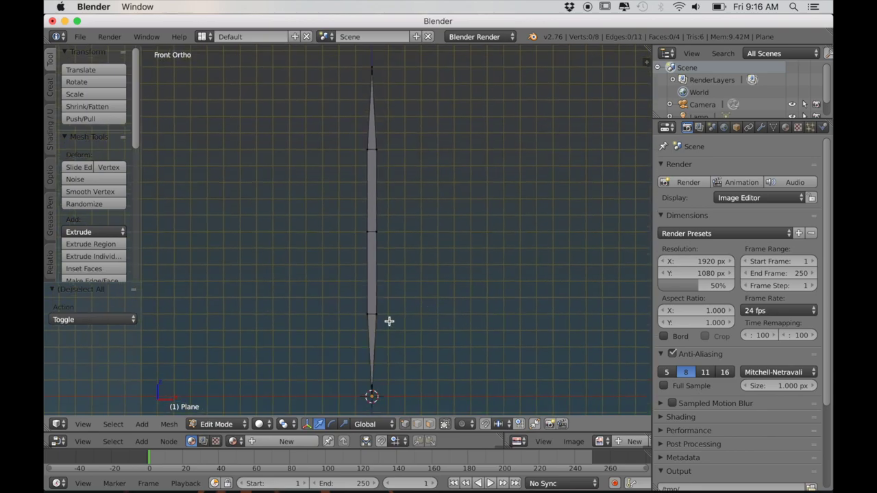
- Scale the upper and lower edge loops narrower along X to taper the grass blade, and return to Object Mode
shift+right_click(339, 158)
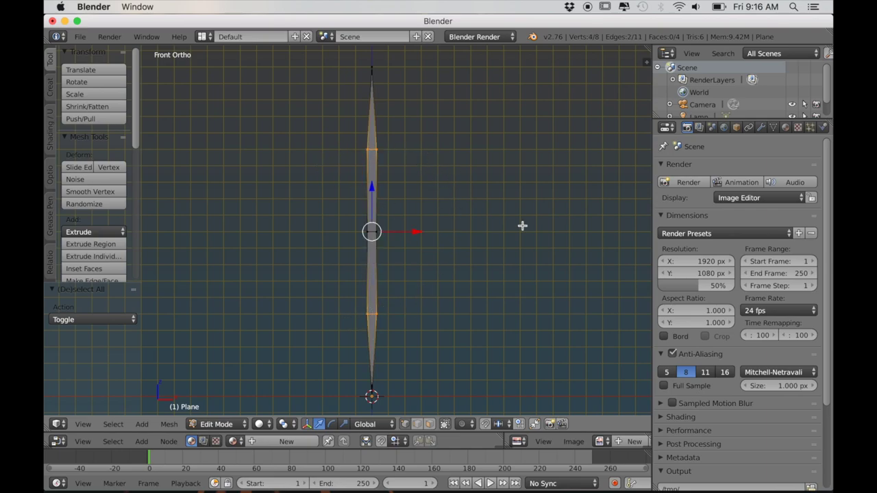
key(s)
key(x)
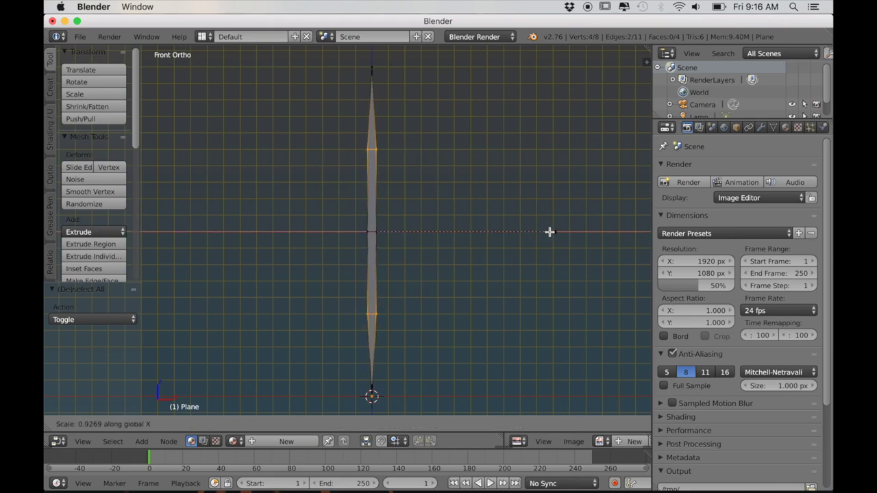
click(497, 232)
key(Tab)
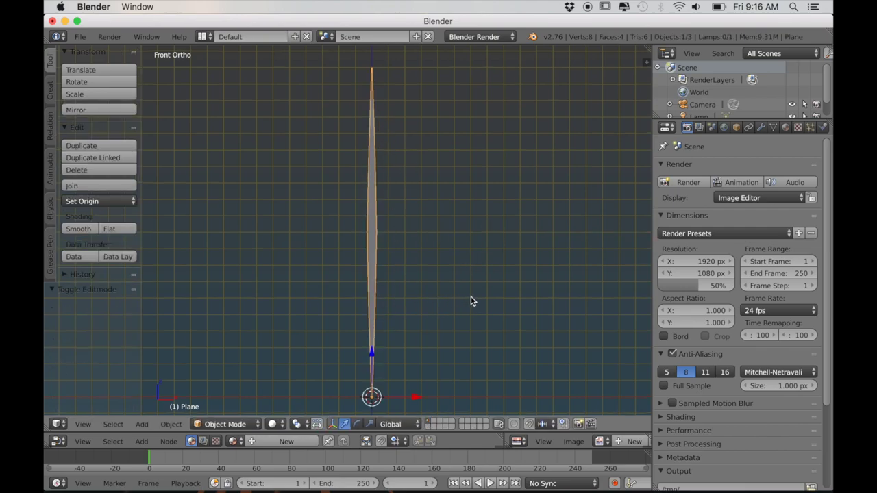
- Unwrap the whole grass blade mesh using Project From View
key(Tab)
key(a)
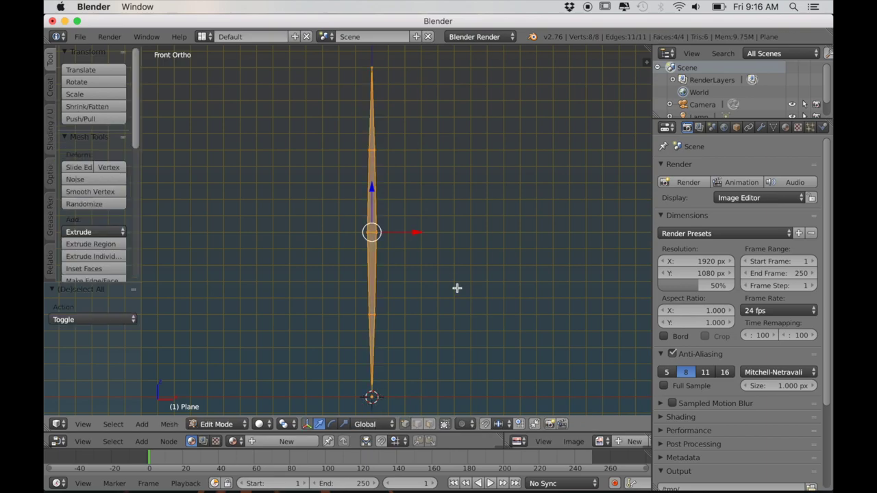
key(u)
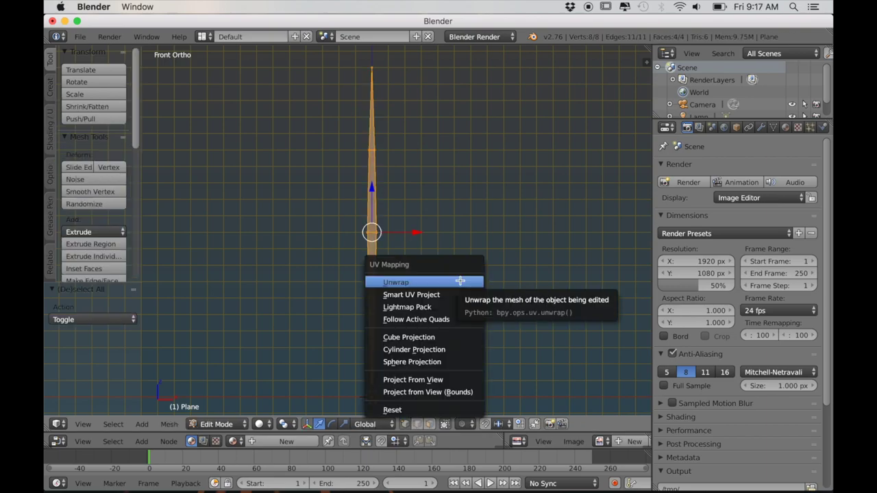
click(411, 380)
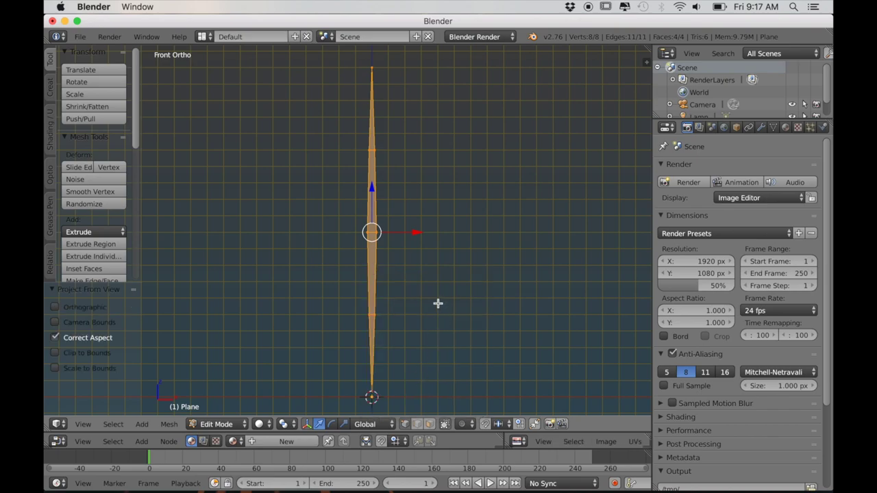
shift+middle_drag(438, 304, 446, 297)
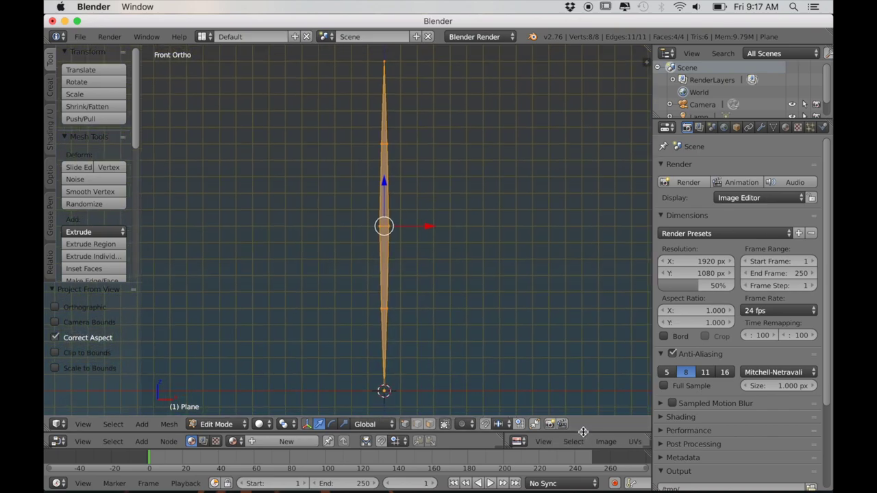
- Enlarge the node editor and UV editor areas and switch the render engine to Cycles Render
drag(584, 433, 584, 314)
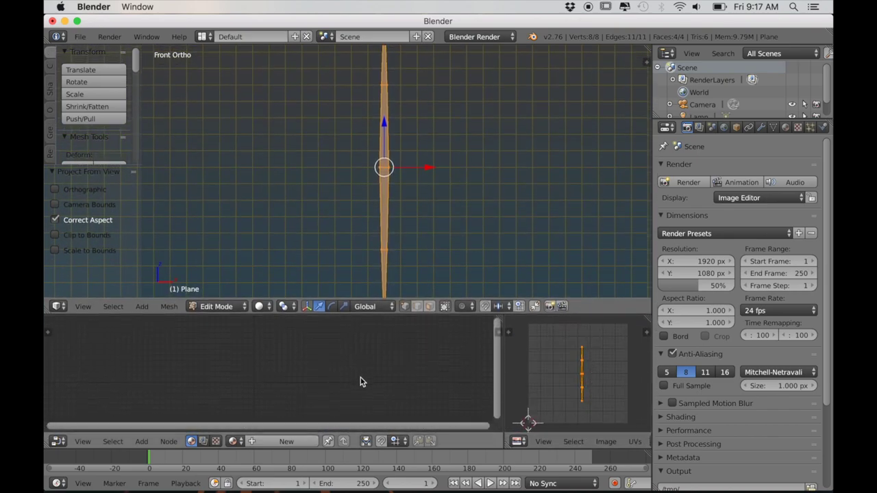
click(490, 37)
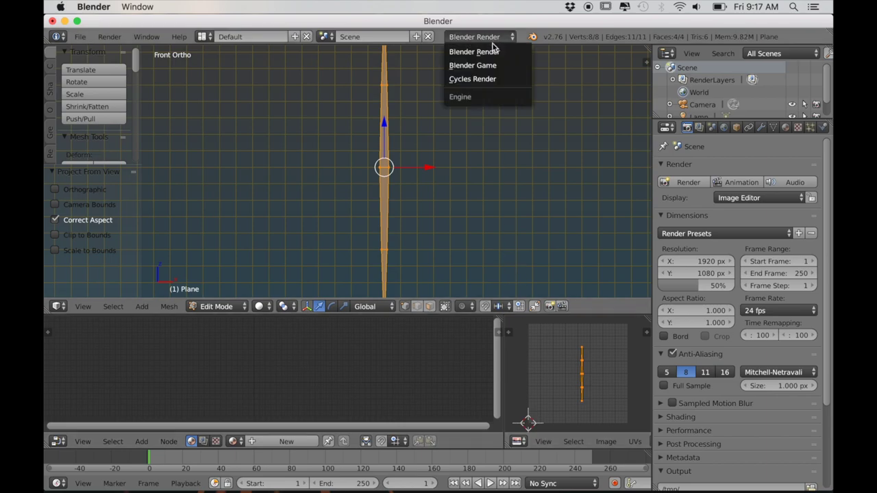
click(483, 78)
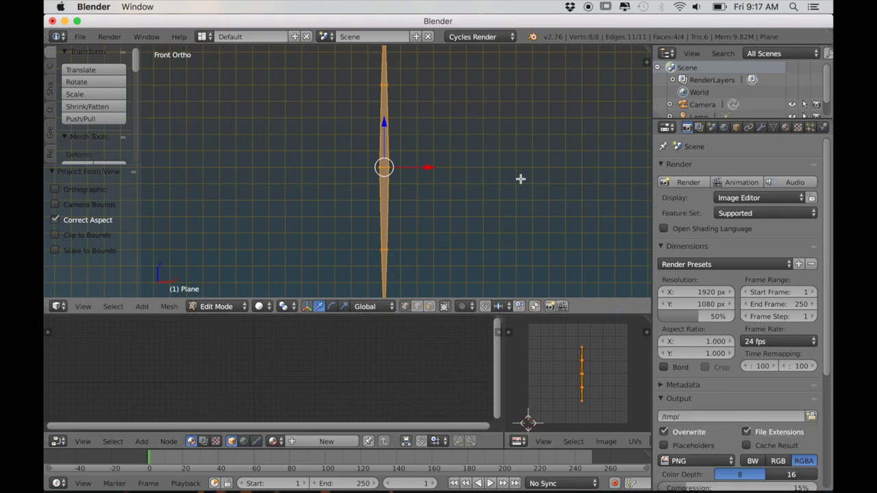
- Return to Object Mode and create a new material for the grass blade
key(Tab)
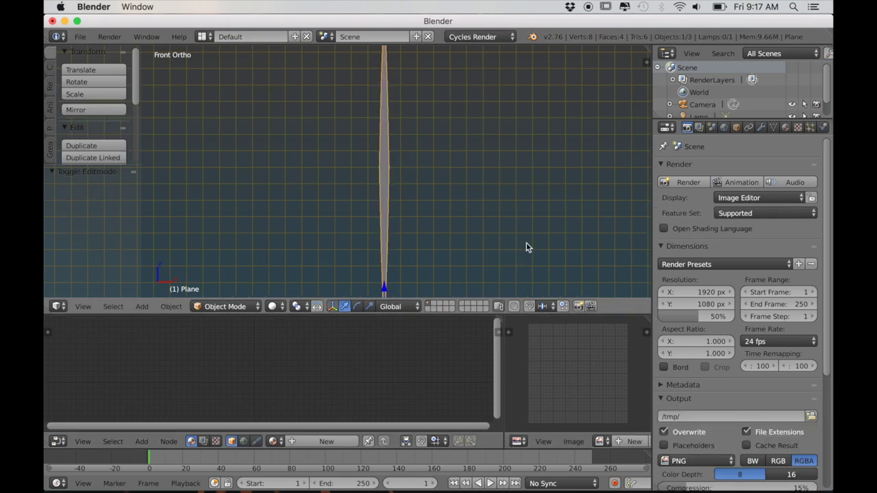
click(786, 127)
click(729, 208)
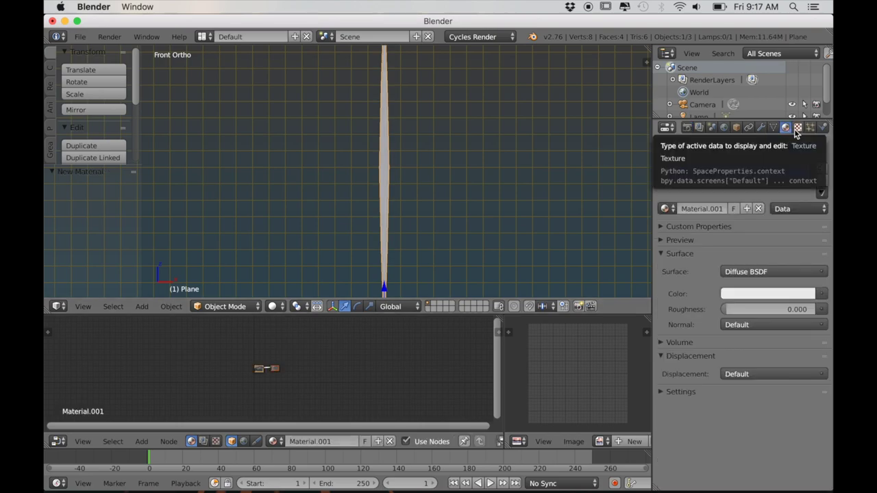
- Add an Image Texture with Mapping and Texture Coordinate nodes to the Diffuse BSDF color of the blade's material
scroll(228, 387, up, 3)
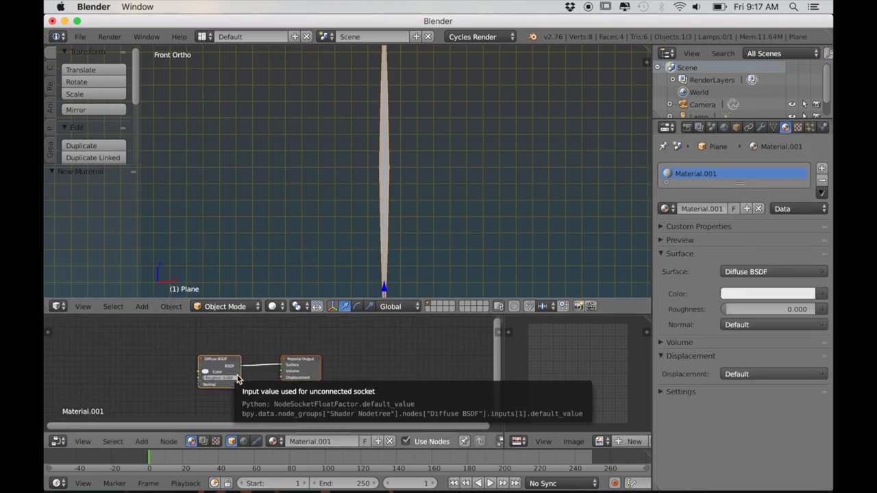
key(ctrl+t)
middle_drag(203, 384, 323, 378)
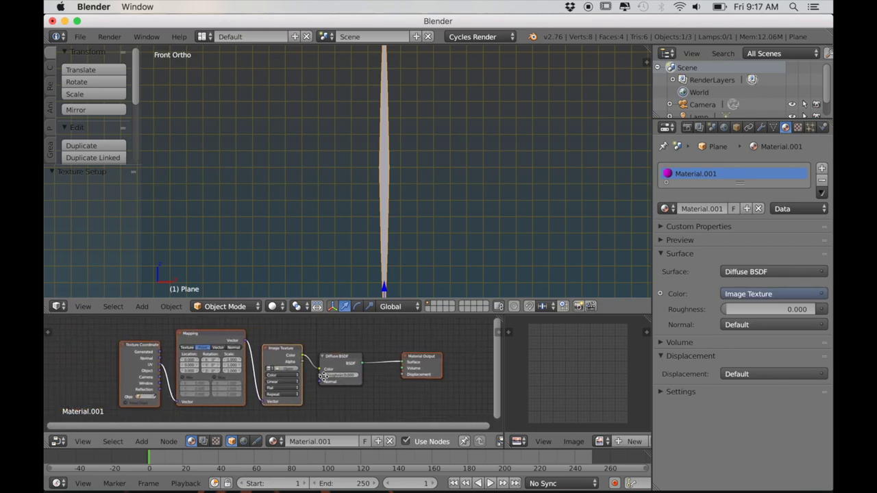
scroll(354, 394, up, 1)
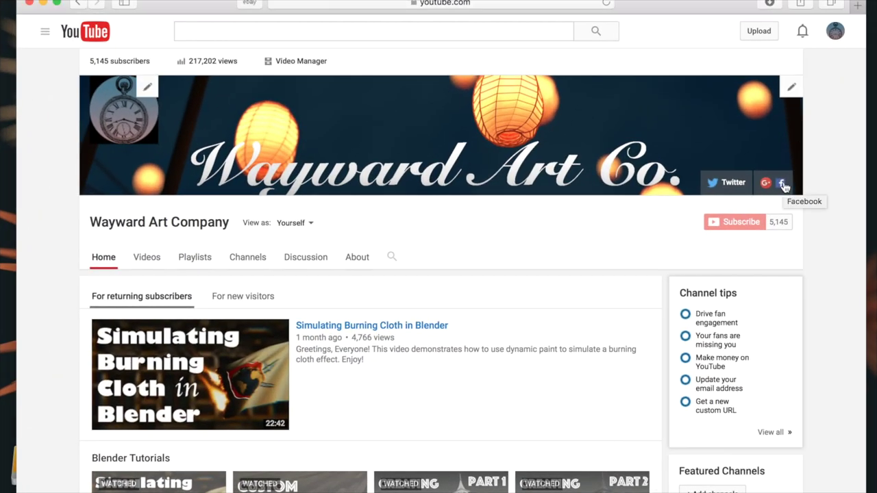
- In the web browser, open the Wayward Art Co. Facebook page and download the grass texture photo from the tutorial's texture post
click(784, 185)
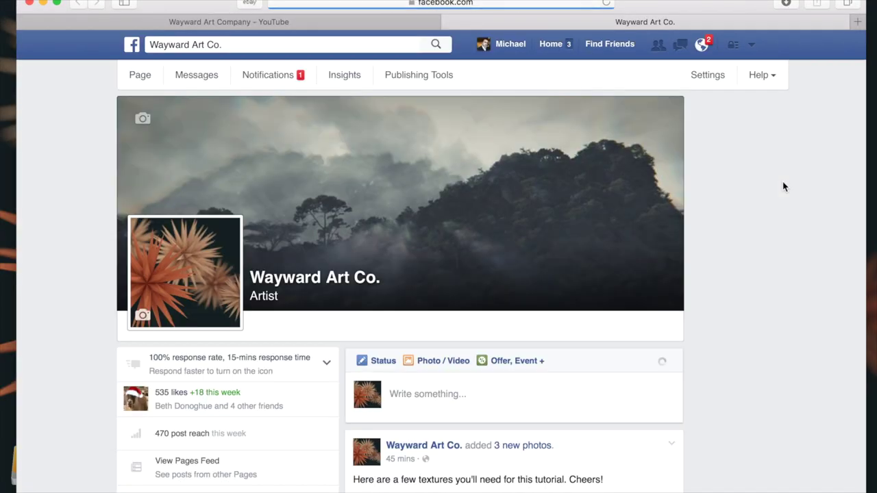
scroll(610, 342, down, 5)
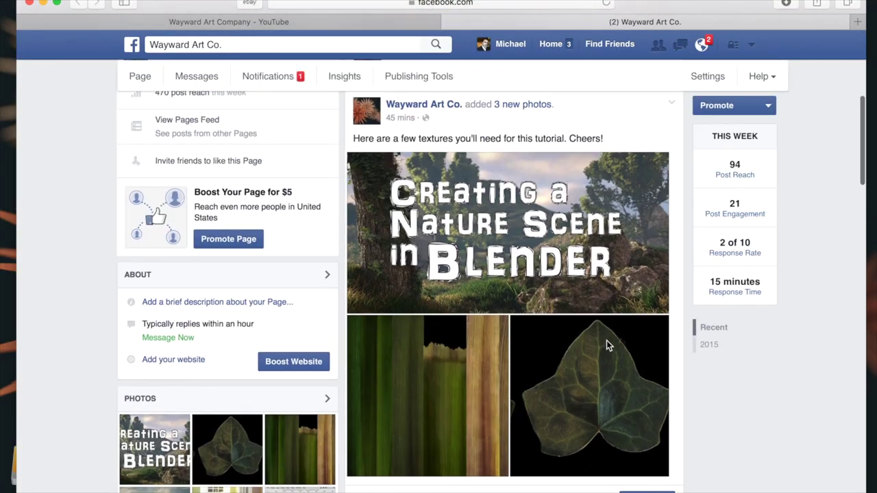
click(466, 416)
key(Right)
key(Left)
click(479, 438)
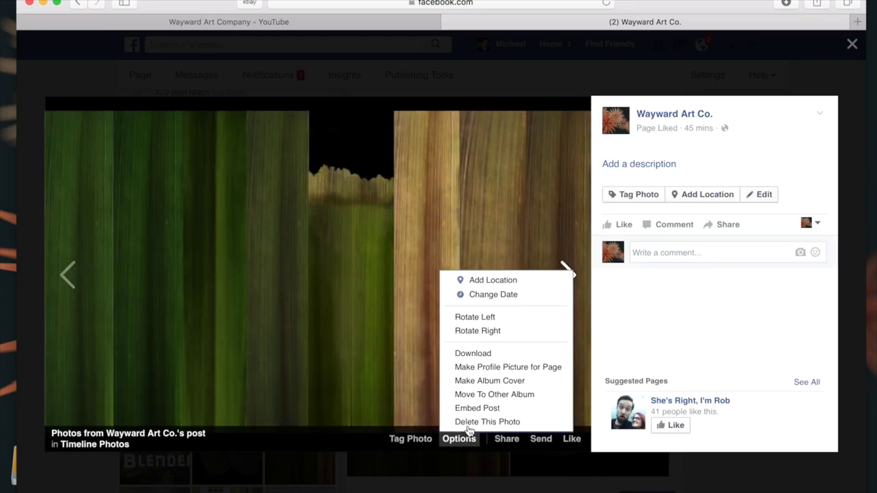
click(481, 354)
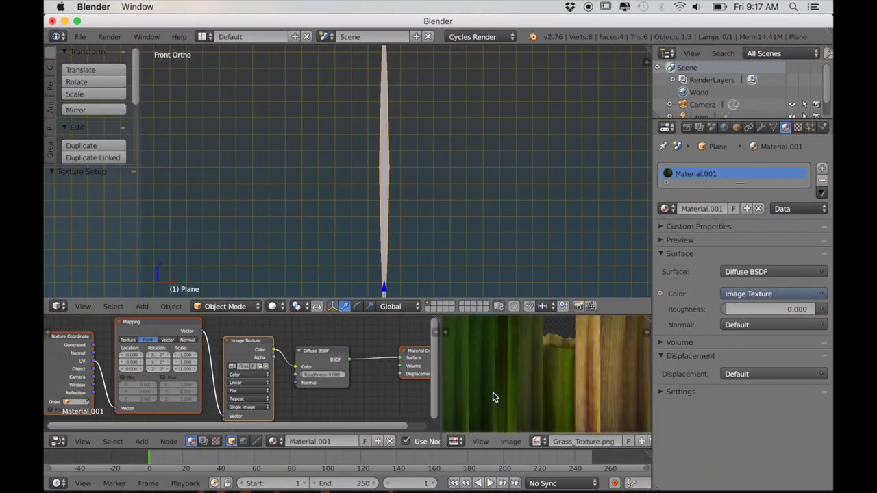
- In Edit Mode, move the blade's UVs onto the dark green strip at the left of Grass_Texture.png and scale them by about 1.675
scroll(507, 395, down, 2)
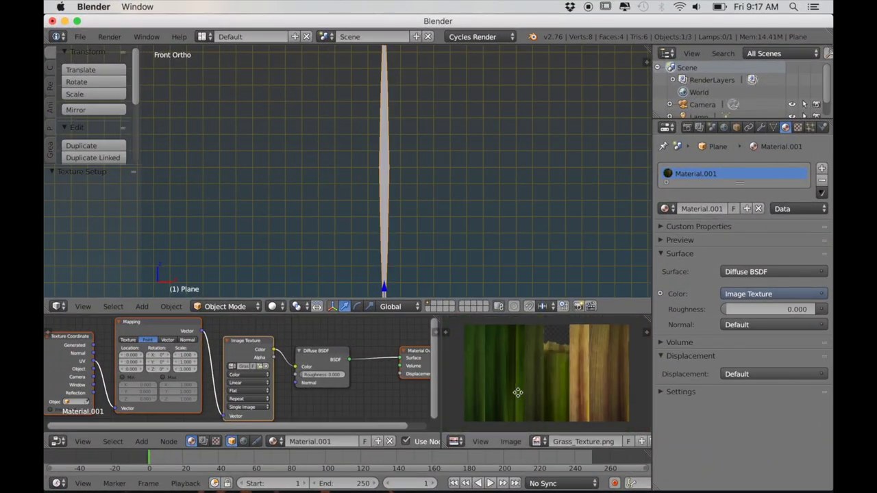
key(Tab)
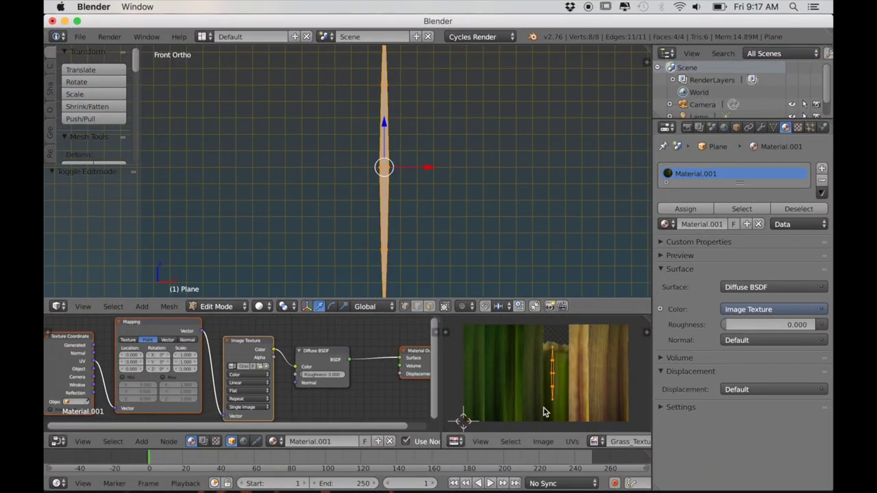
key(g)
click(493, 388)
key(s)
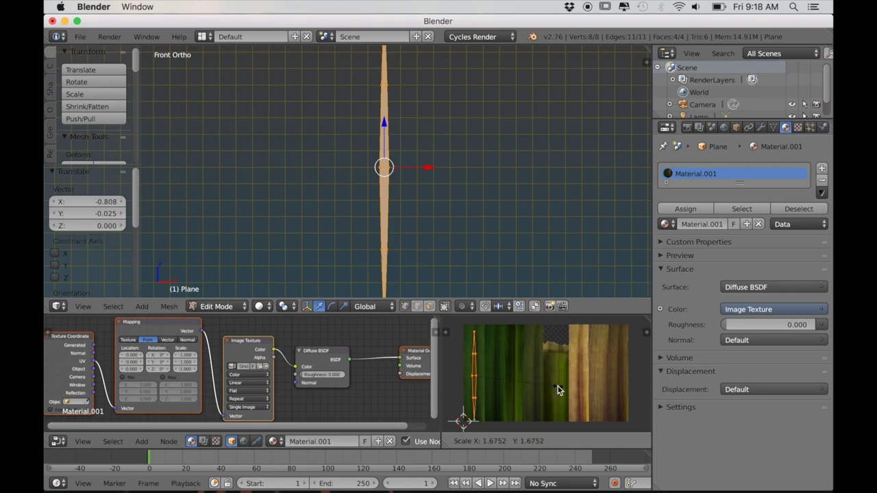
click(558, 386)
scroll(535, 389, up, 1)
middle_drag(515, 391, 537, 386)
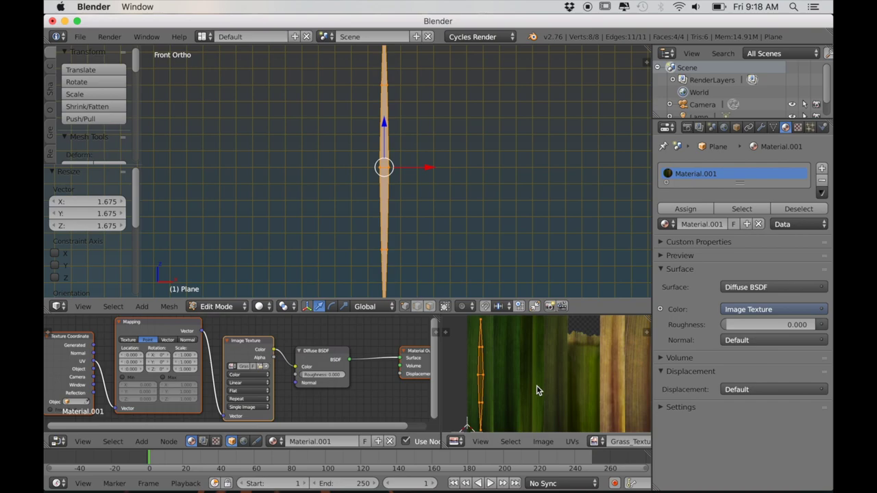
- Rescale the blade's UVs and move them about 0.006 in X and 0.022 in Y over the dark green strip
scroll(529, 387, down, 2)
key(s)
click(539, 376)
key(g)
click(524, 376)
key(s)
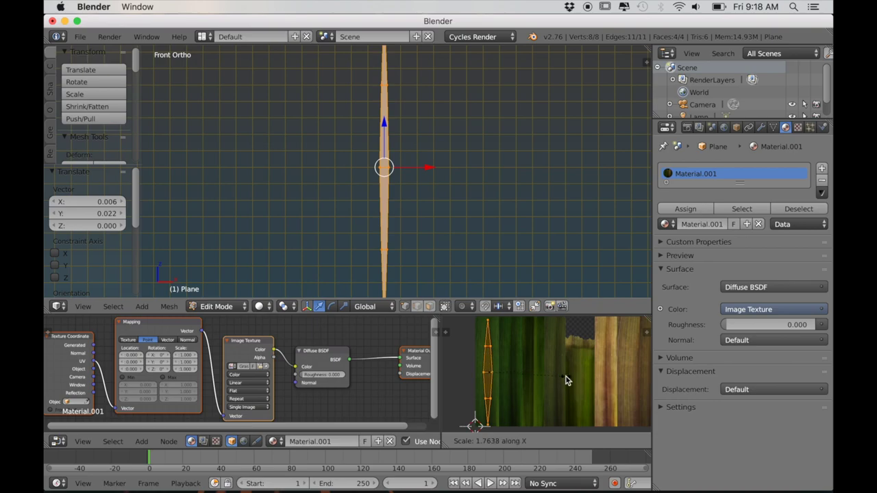
click(586, 383)
- Show the blade's texture in the 3D viewport with Material shading, close up on the middle of the blade
click(259, 307)
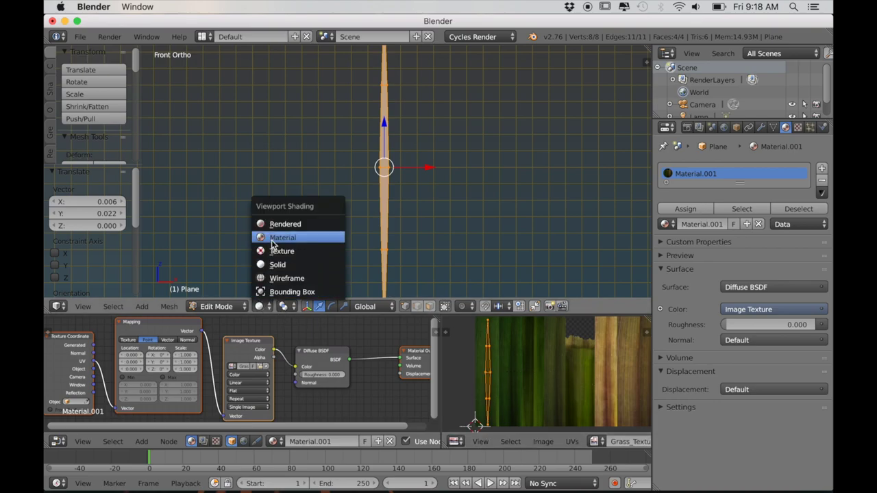
click(272, 239)
scroll(454, 257, up, 5)
shift+middle_drag(454, 257, 366, 280)
scroll(380, 274, up, 3)
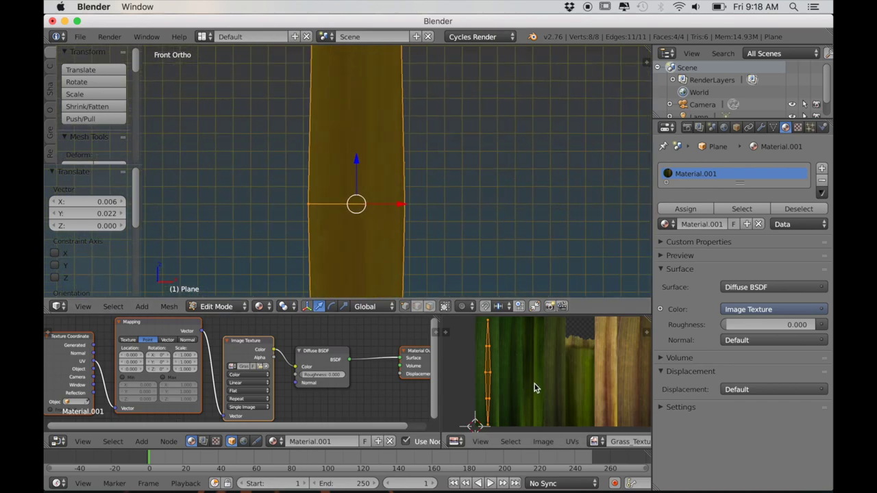
- Widen the blade's UVs along X across the dark green strip of the grass image, and return to Object Mode
key(s)
key(x)
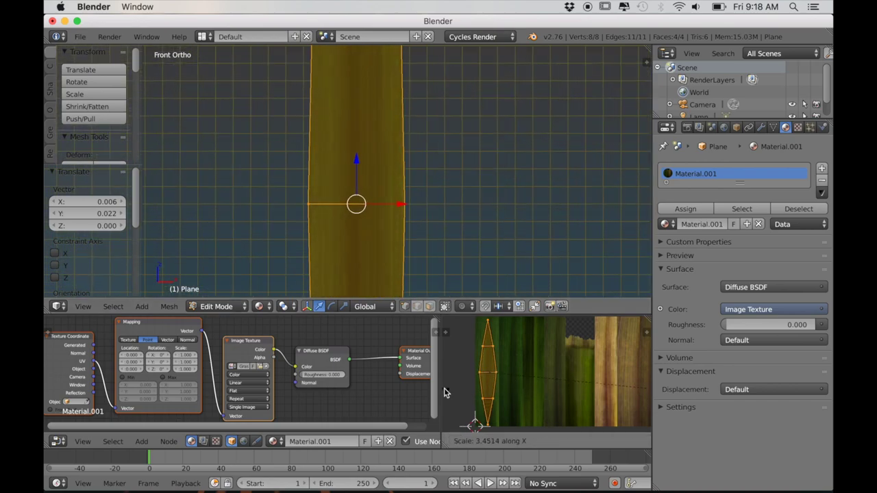
click(646, 388)
key(Tab)
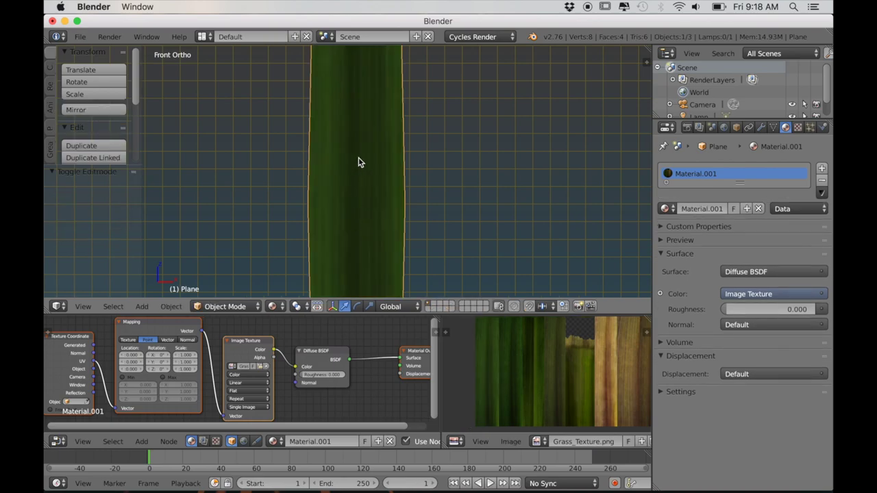
scroll(500, 388, down, 3)
scroll(386, 262, down, 6)
scroll(386, 263, up, 6)
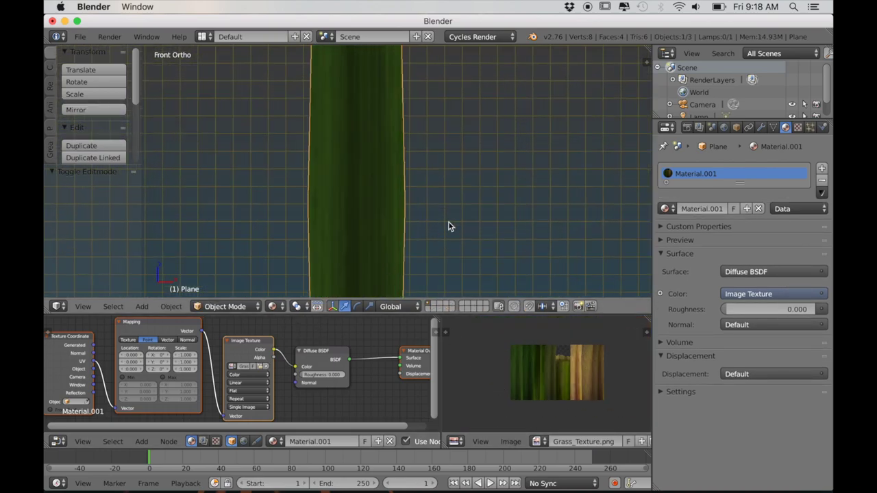
- Enable nodes for the World and connect a Sky Texture to the Background color
click(725, 128)
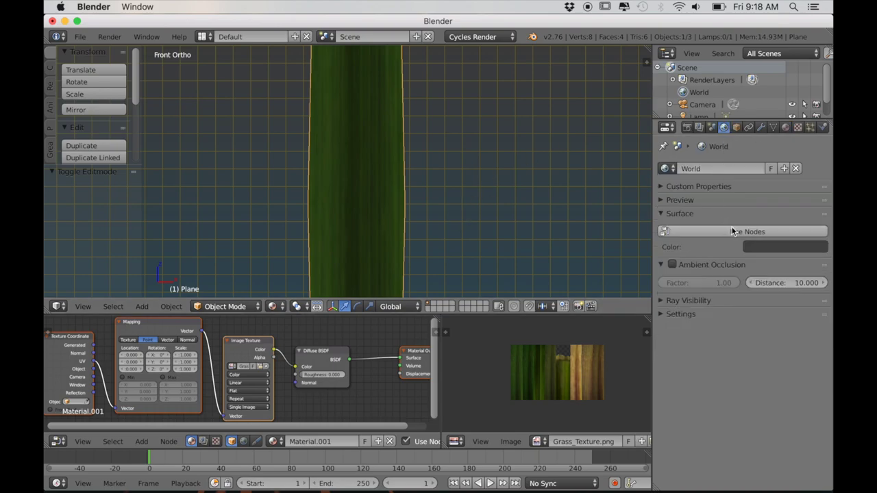
click(243, 442)
middle_drag(295, 411, 223, 424)
key(shift+a)
mouse_move(185, 403)
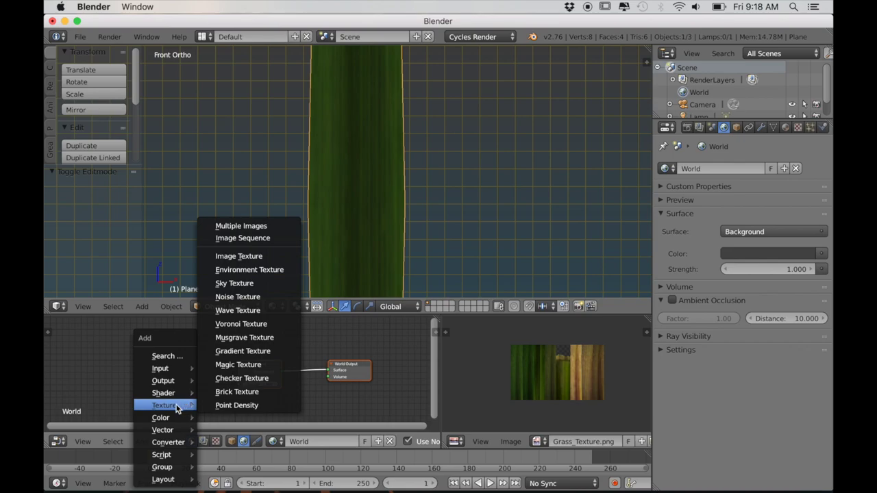
click(234, 283)
click(140, 343)
mouse_move(170, 348)
mouse_down()
mouse_move(211, 376)
mouse_move(239, 378)
mouse_up()
- Switch the 3D viewport to Rendered shading and set the world background strength to 2.400, with the blade's material nodes displayed
click(279, 306)
click(285, 225)
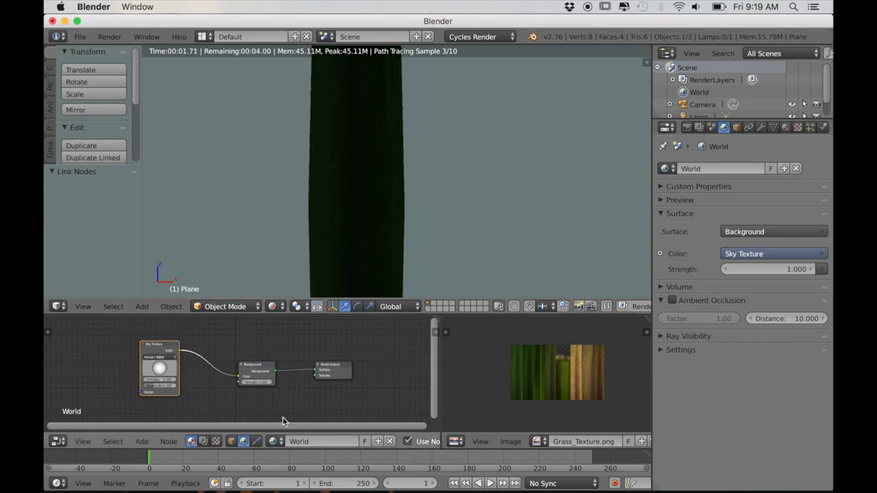
click(232, 442)
scroll(275, 382, down, 1)
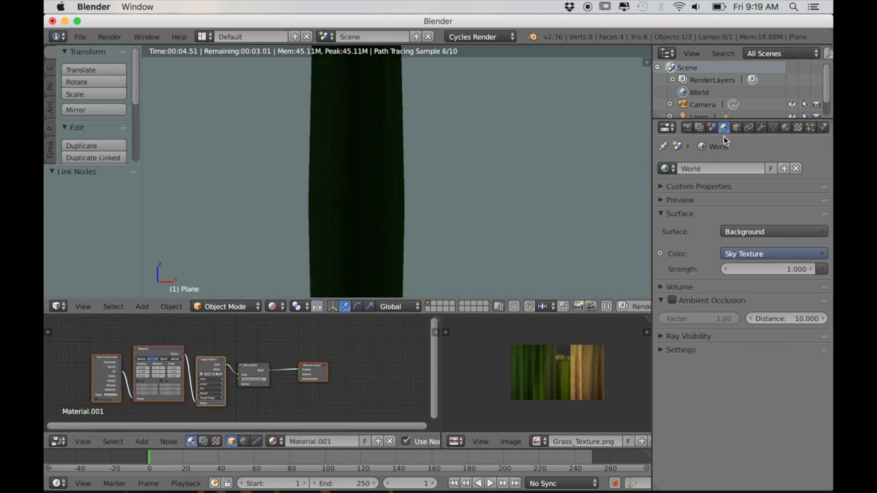
drag(750, 270, 798, 270)
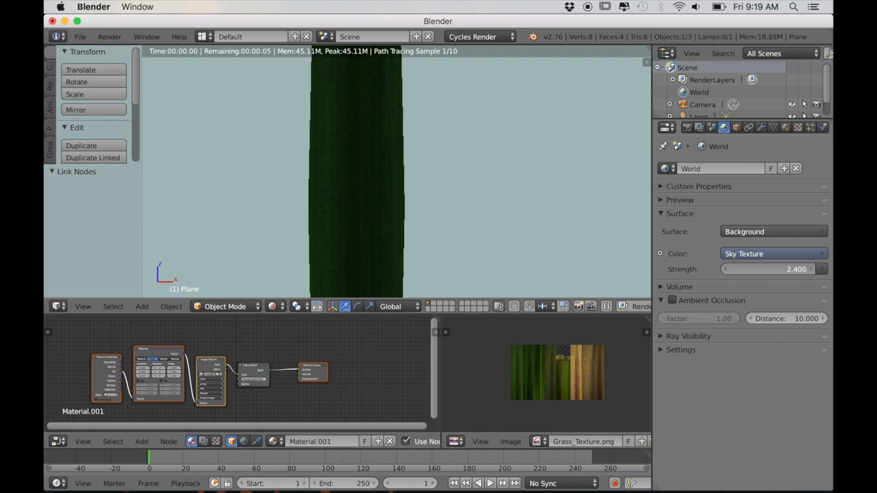
- Space out the Diffuse BSDF and Material Output nodes and add a Transparent BSDF above the Diffuse BSDF
scroll(302, 380, down, 2)
drag(292, 376, 367, 374)
drag(253, 374, 287, 377)
key(shift+a)
mouse_move(253, 357)
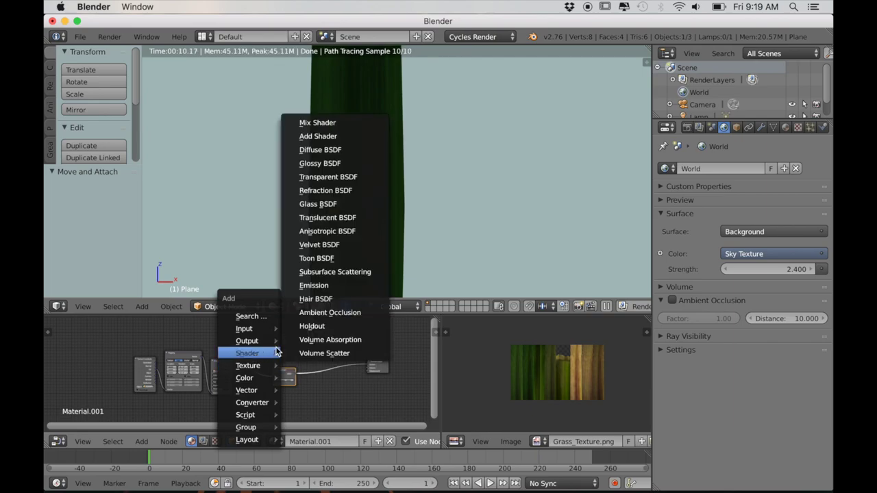
click(342, 178)
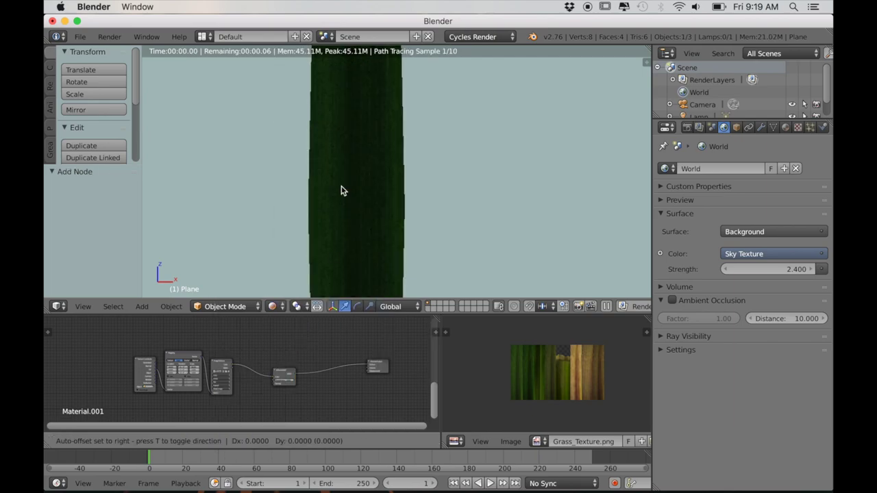
click(274, 349)
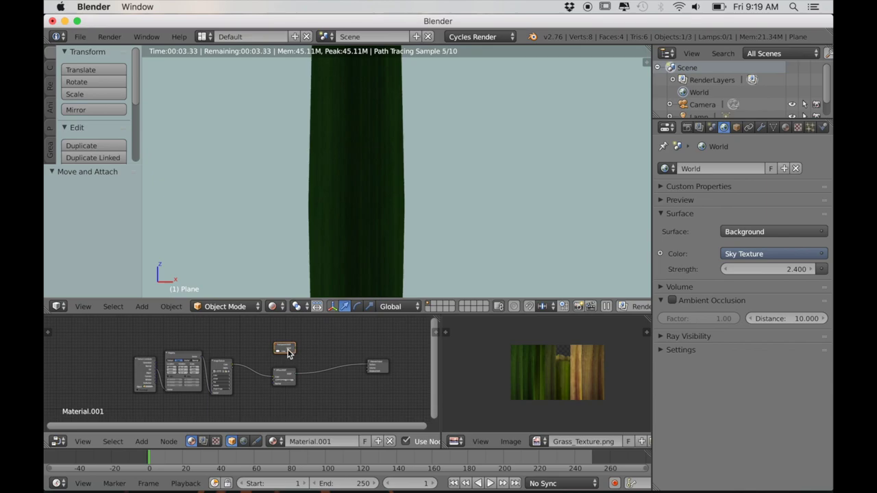
- Combine the Transparent and Diffuse shaders with a Mix Shader, using the Image Texture's Alpha as its factor
ctrl+shift+right_drag(286, 367, 286, 375)
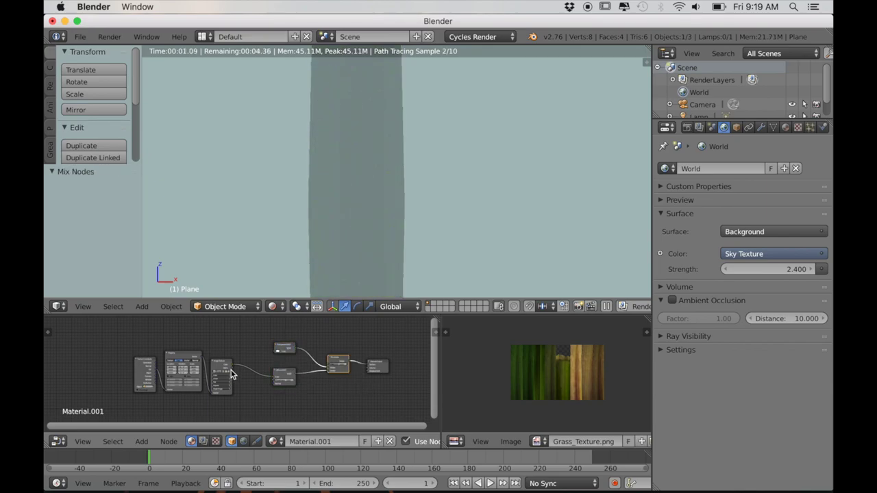
drag(233, 369, 237, 376)
scroll(265, 386, up, 5)
middle_drag(265, 386, 211, 385)
scroll(202, 378, up, 2)
drag(168, 367, 338, 366)
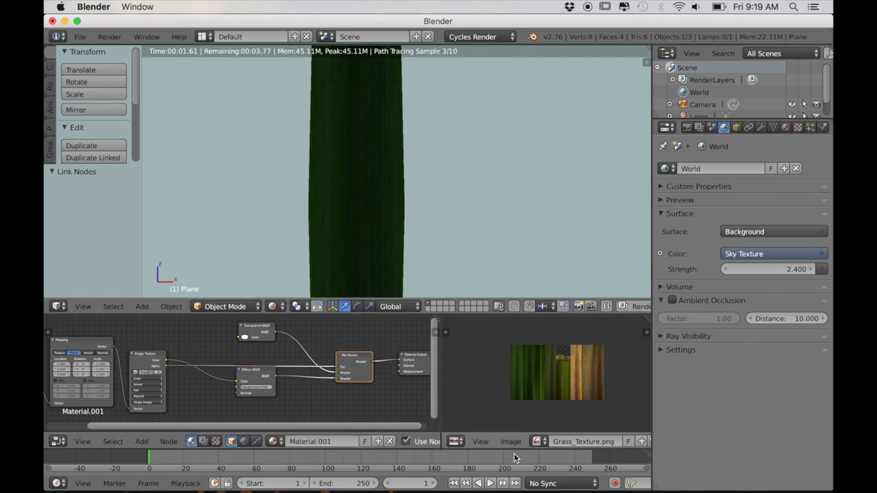
- In Edit Mode, move the blade's UVs along X onto the short grass strip with the transparent tip in Grass_Texture.png
key(Tab)
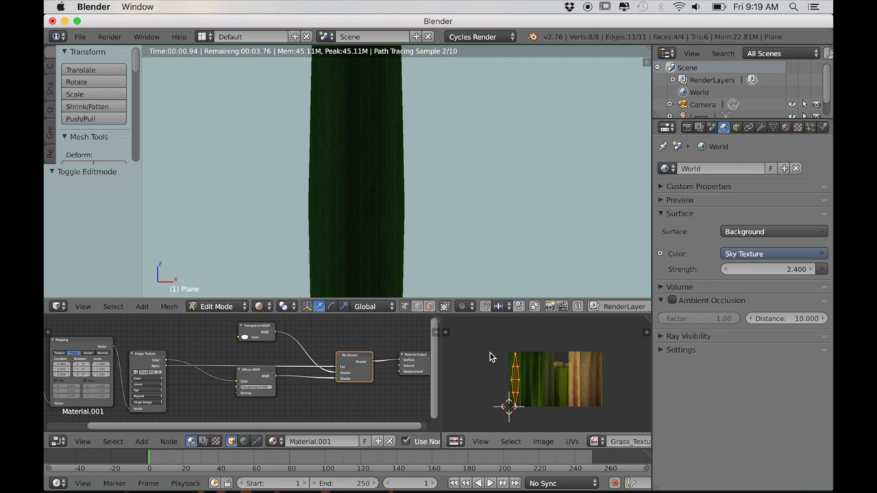
middle_drag(404, 274, 427, 131)
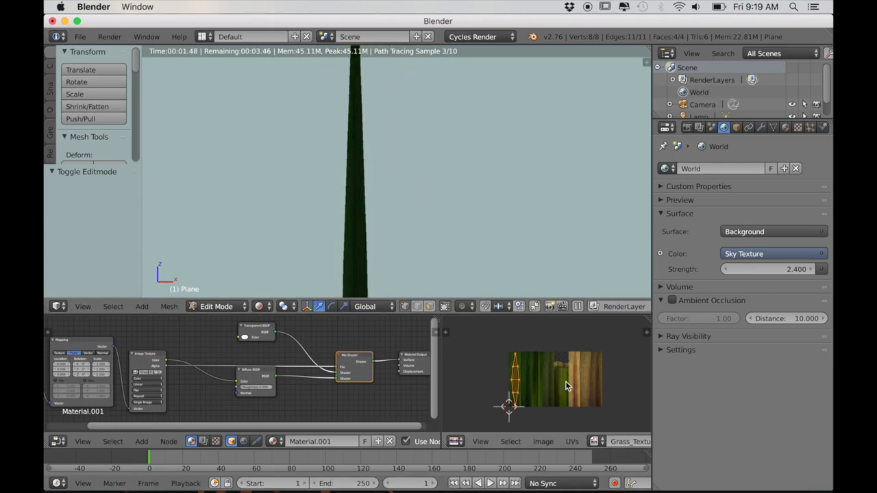
scroll(565, 381, up, 4)
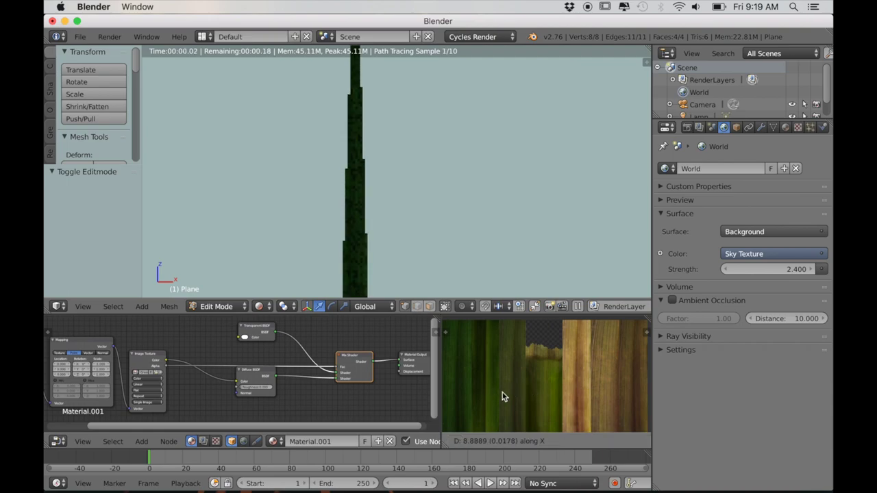
key(g)
key(x)
click(607, 401)
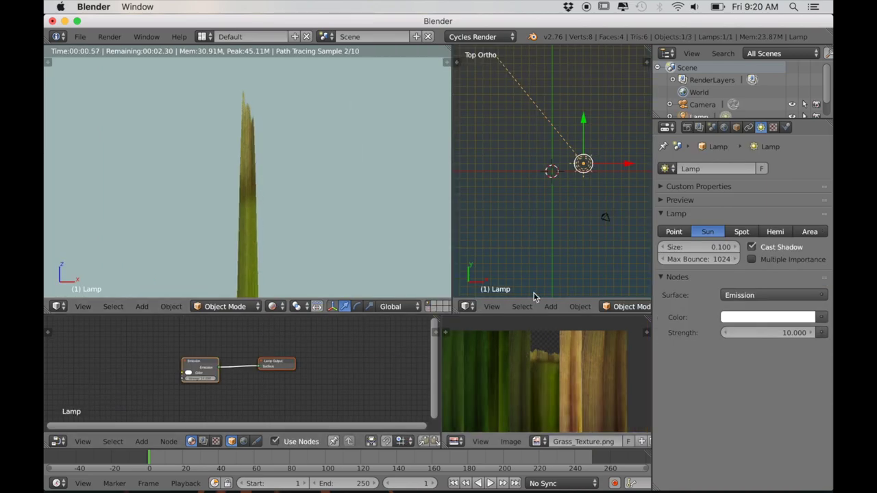
- Edit the grass blade and move its UVs along X by about -430 onto the dark green strip at the image's left edge
right_click(552, 170)
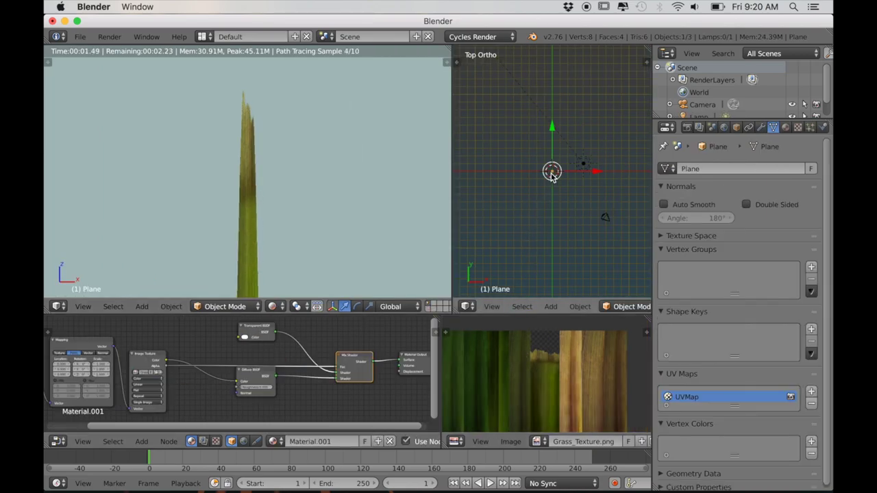
key(Tab)
scroll(562, 398, up, 2)
key(g)
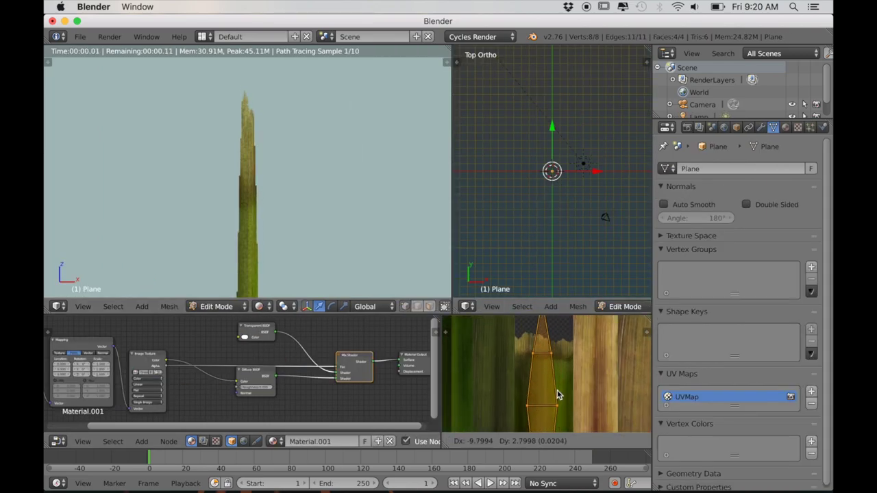
click(563, 375)
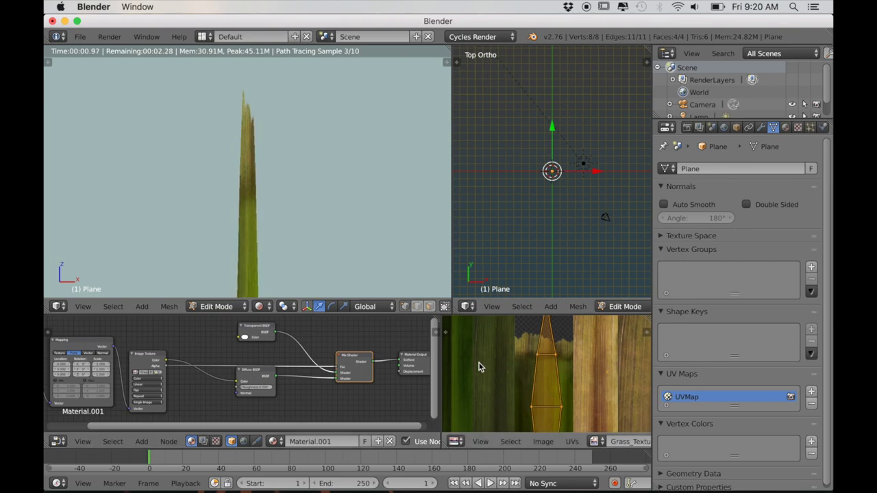
scroll(508, 367, down, 4)
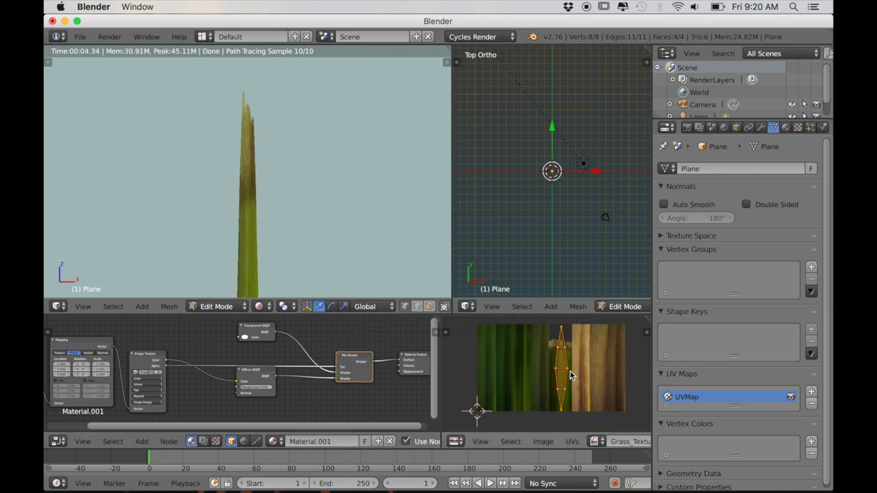
key(g)
key(x)
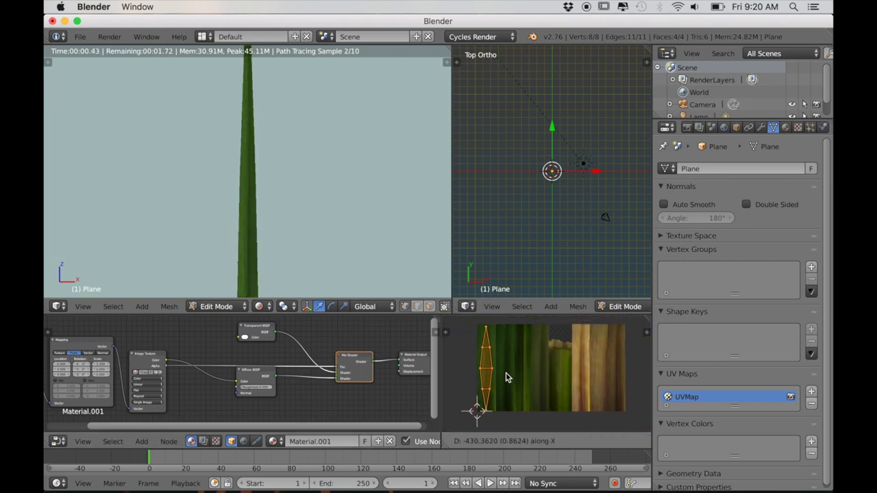
click(507, 377)
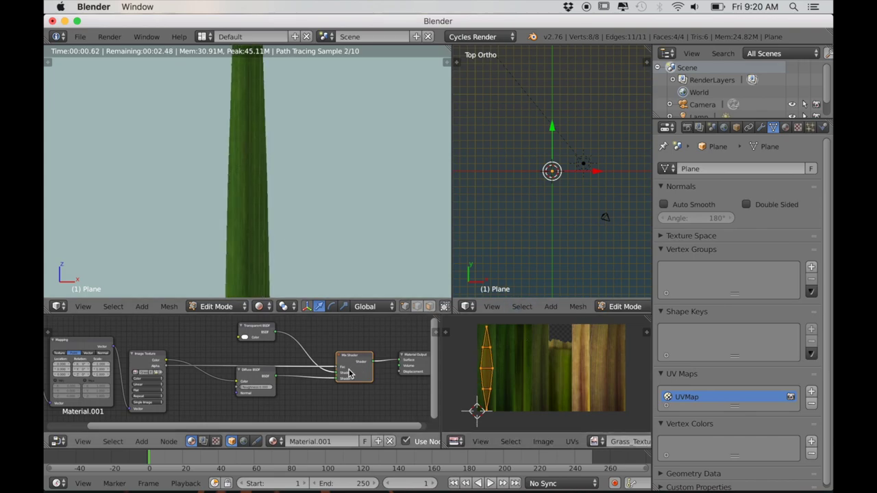
- Add a Translucent BSDF node below the Diffuse BSDF in the blade's material
scroll(342, 376, down, 2)
middle_drag(342, 376, 320, 363)
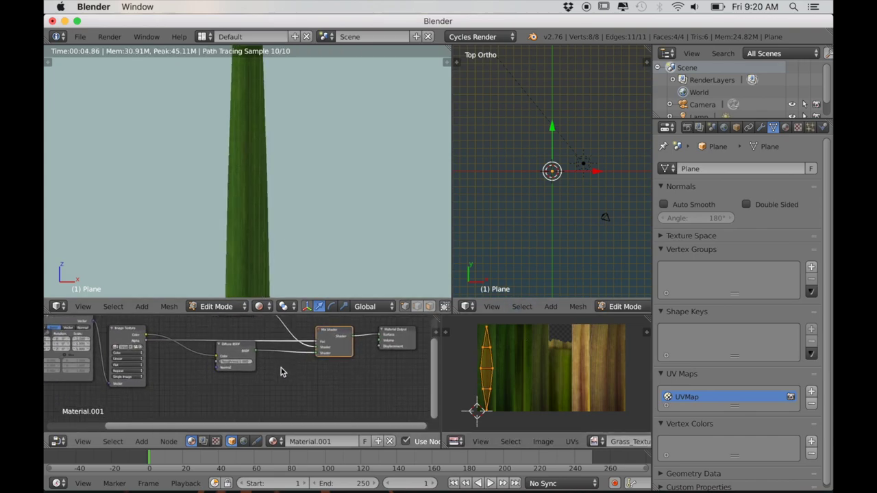
scroll(286, 368, up, 2)
key(shift+a)
mouse_move(258, 374)
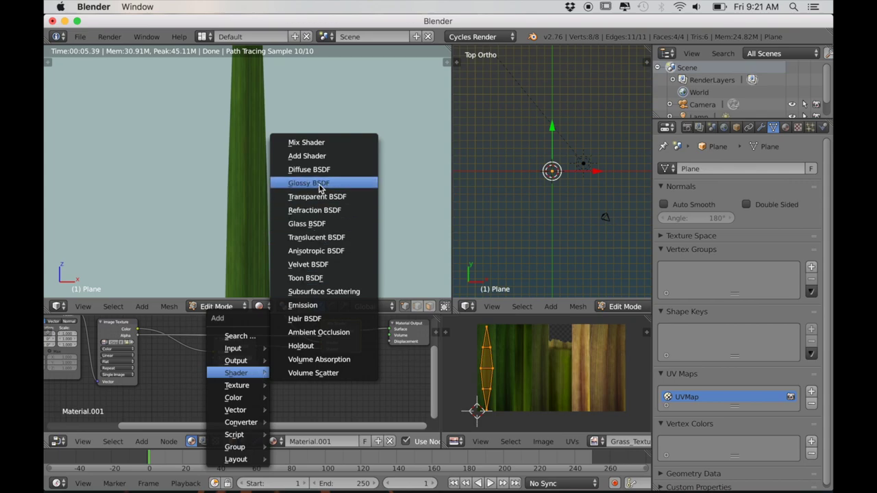
click(315, 238)
click(212, 391)
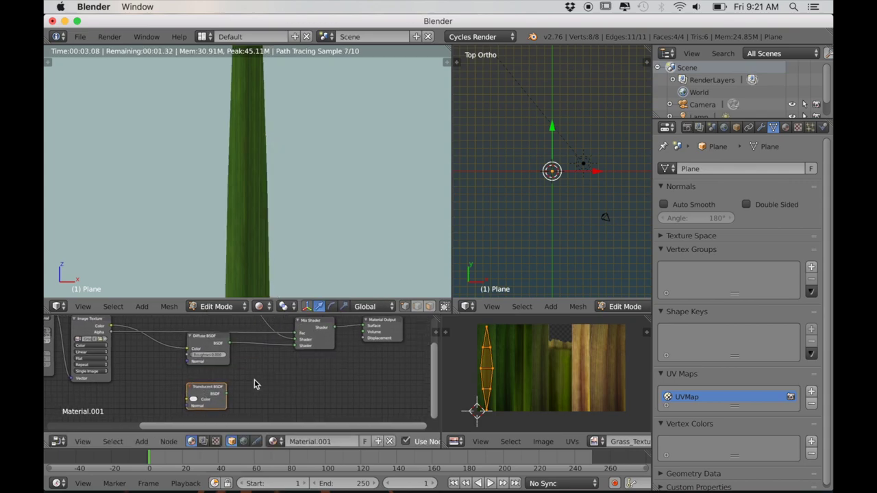
- Combine the Diffuse and Translucent shaders with an Add Shader feeding the Mix Shader, and link the Image Texture color to the Translucent BSDF
key(shift+a)
click(322, 163)
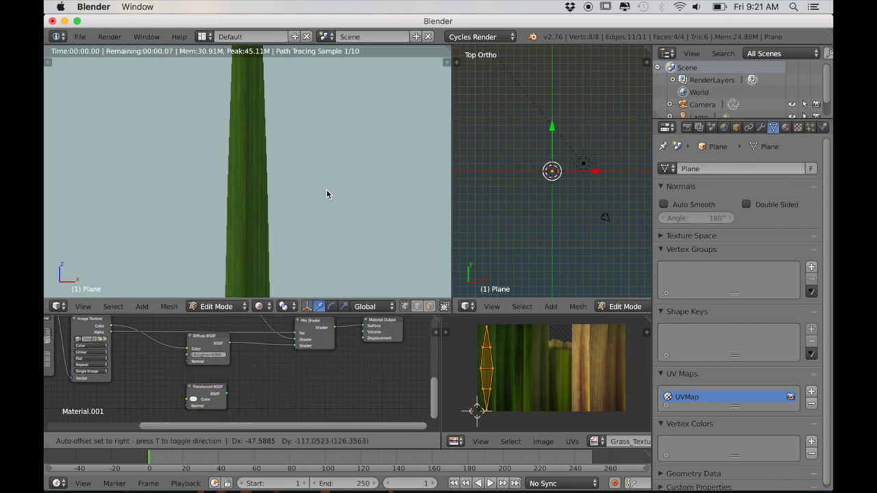
click(248, 343)
drag(227, 395, 252, 362)
scroll(139, 349, left, 3)
drag(128, 327, 132, 333)
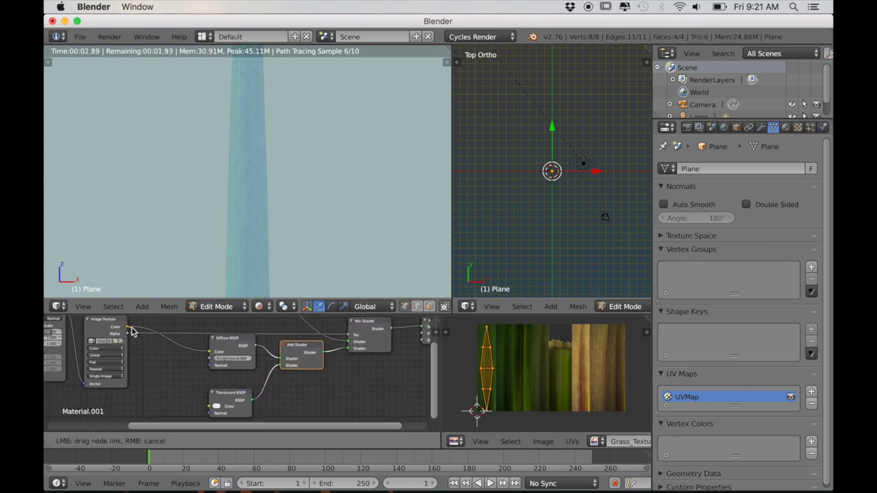
drag(210, 408, 211, 408)
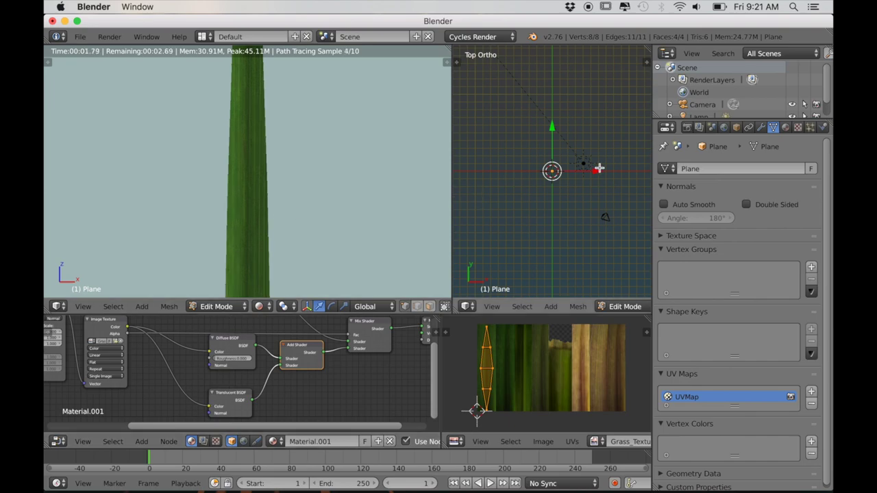
- Leave Edit Mode, rotate the sun lamp in the top view and move it by about -25 along X and 18 along Y
key(Tab)
right_click(588, 164)
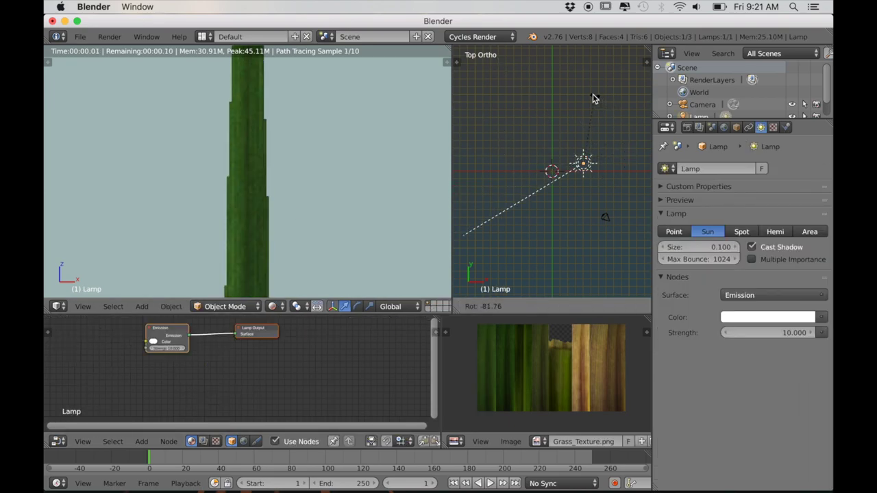
right_click(573, 134)
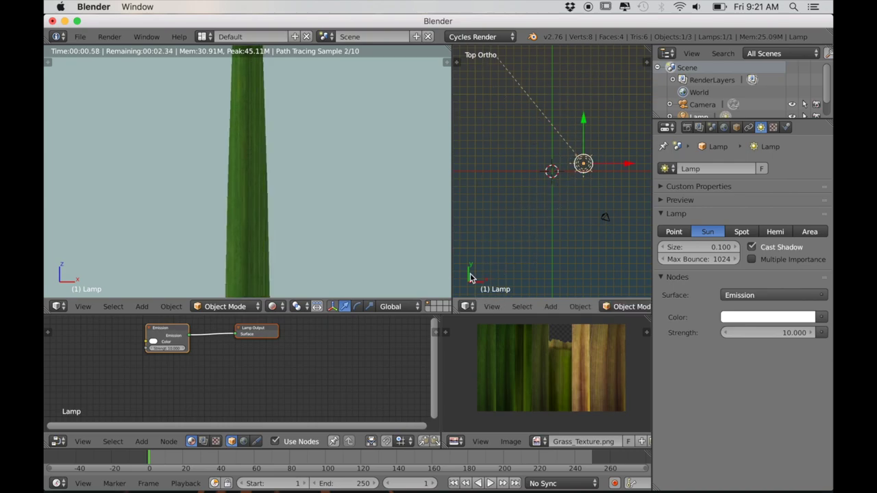
scroll(579, 240, down, 3)
key(r)
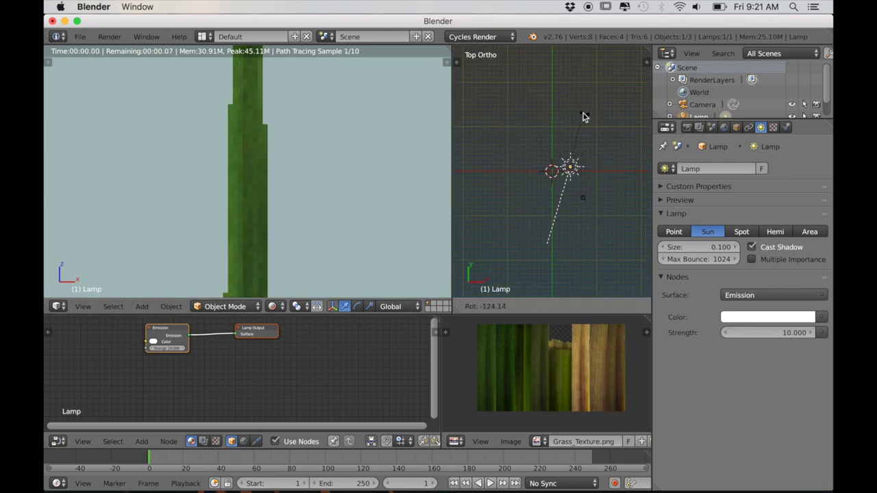
click(522, 146)
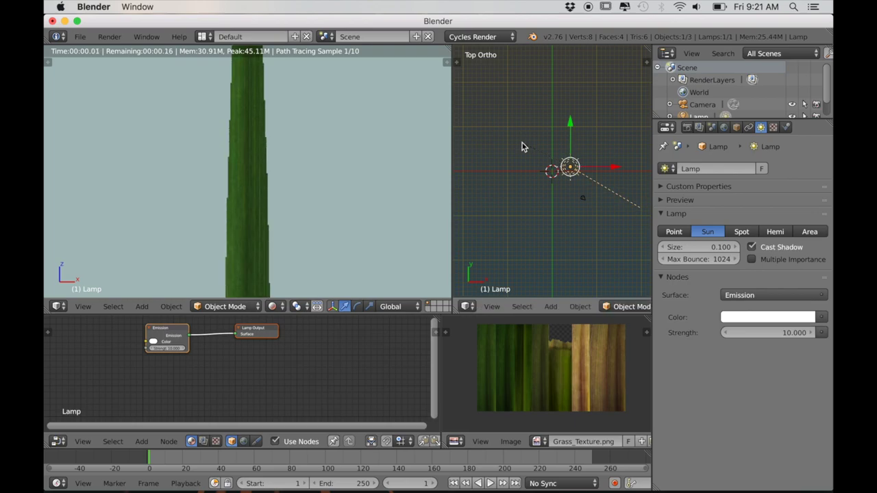
key(g)
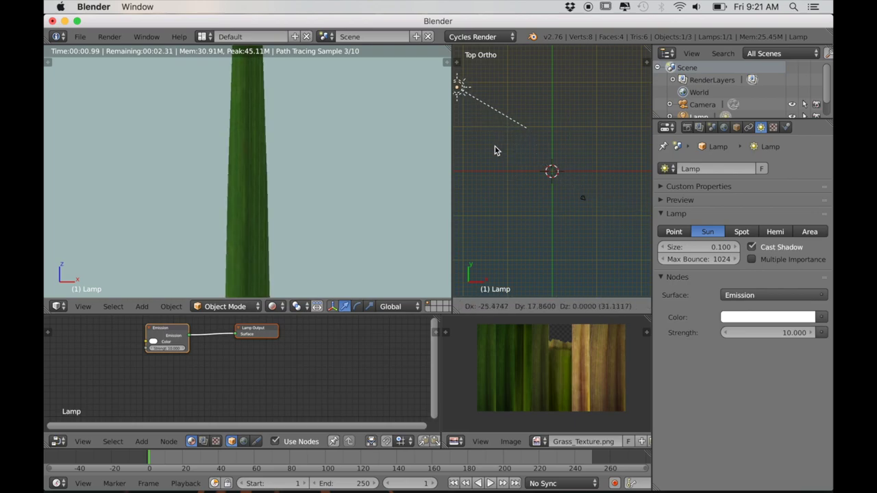
click(496, 151)
- Merge the two 3D views into one enlarged viewport and show the whole grass blade in Material shading
middle_drag(540, 214, 540, 235)
right_click(556, 227)
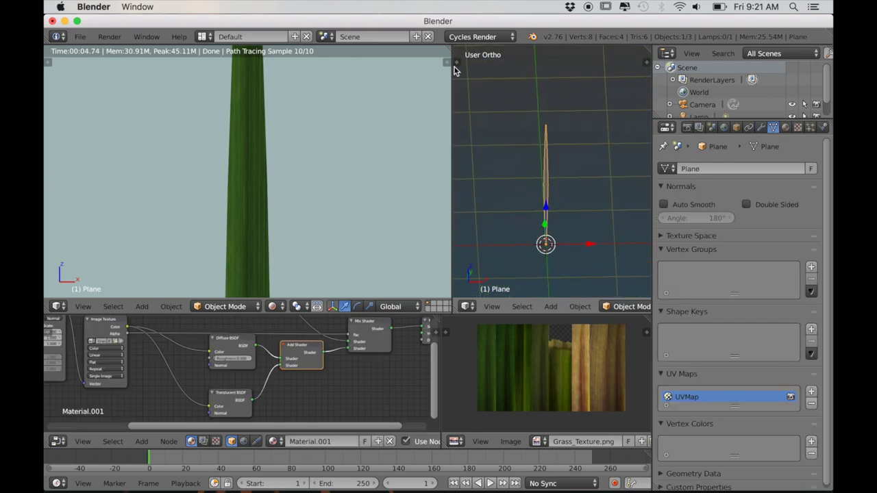
drag(451, 50, 466, 54)
click(272, 307)
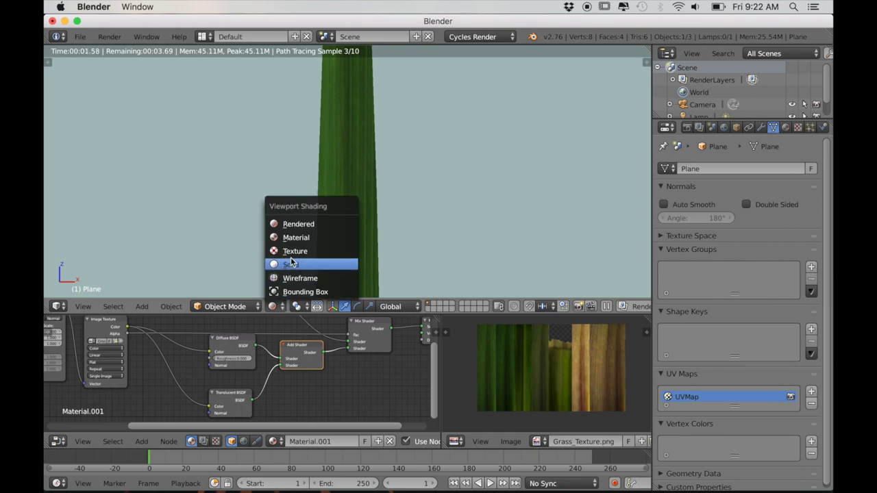
click(300, 240)
scroll(349, 242, down, 10)
drag(416, 316, 419, 392)
middle_drag(455, 325, 425, 240)
key(KP_5)
scroll(418, 317, down, 5)
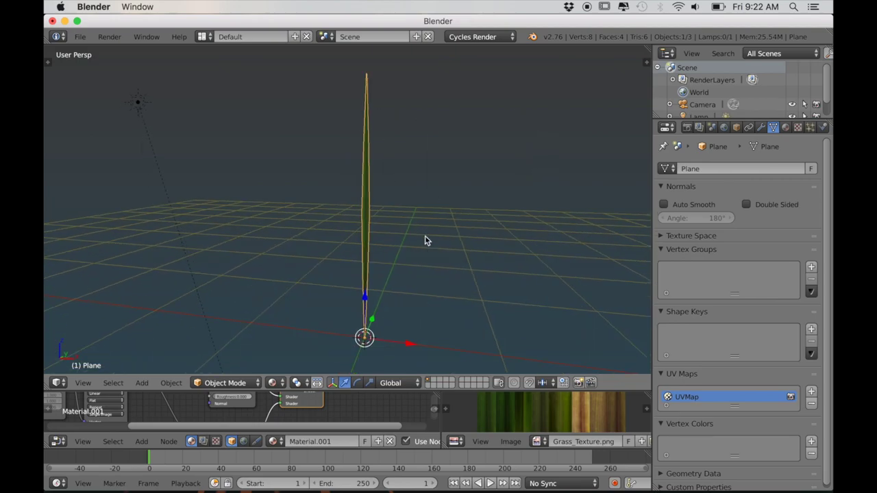
- In the right orthographic view, set the pivot point to the 3D Cursor and enter Edit Mode on the blade
key(KP_1)
key(KP_3)
key(KP_5)
shift+middle_drag(401, 249, 414, 238)
click(299, 383)
click(311, 354)
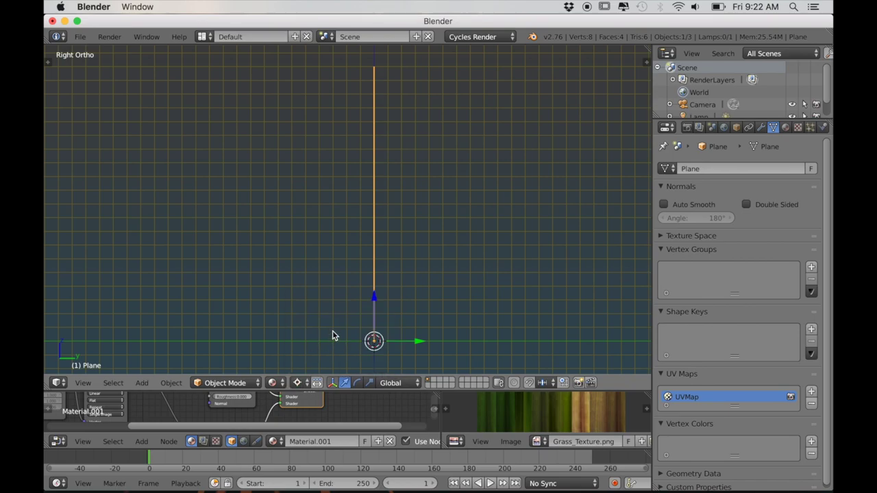
scroll(325, 321, down, 2)
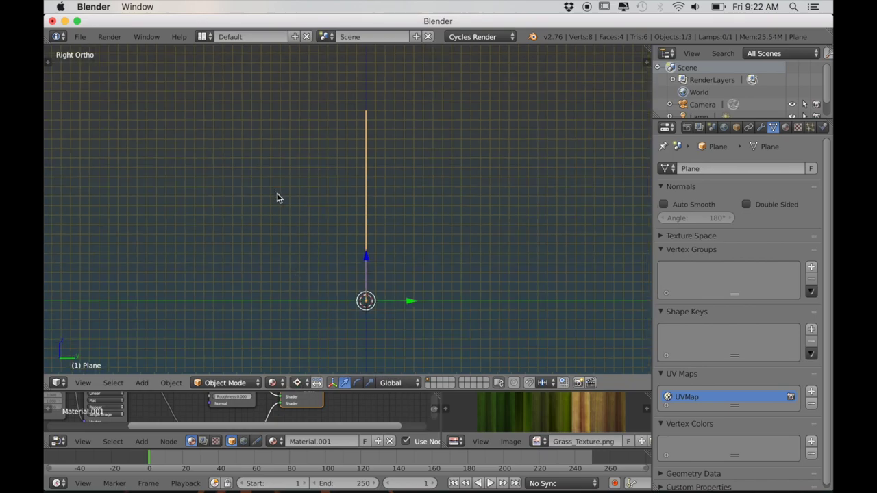
key(Tab)
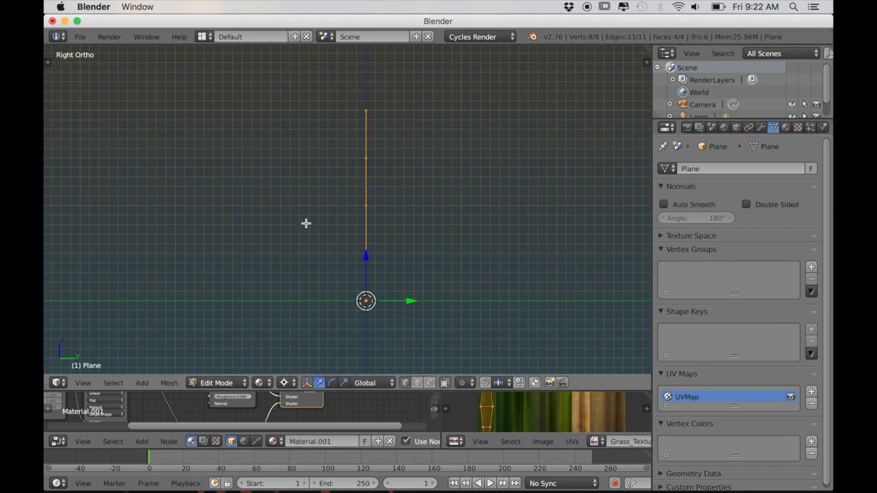
key(shift+w)
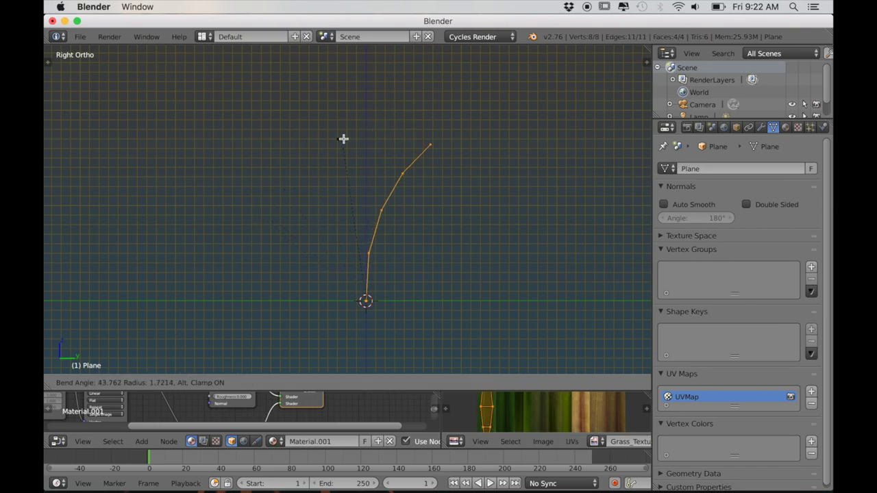
key(Escape)
key(shift+w)
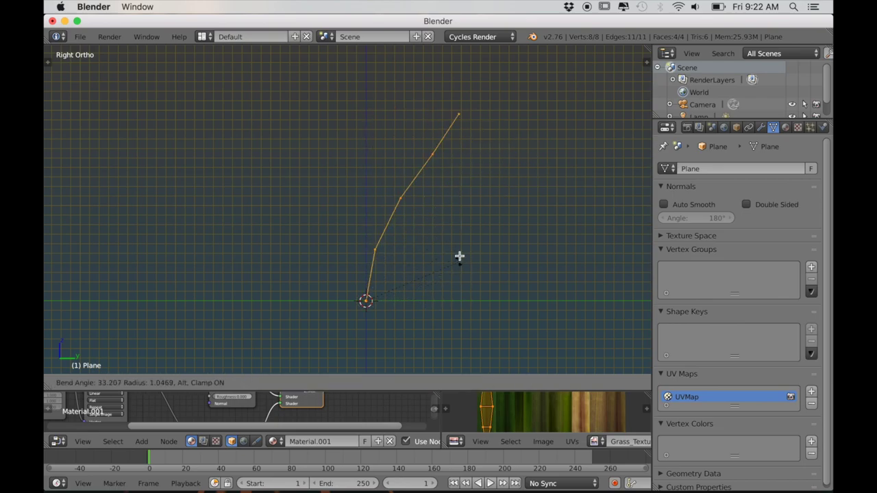
key(Escape)
key(shift+w)
key(Escape)
key(shift+w)
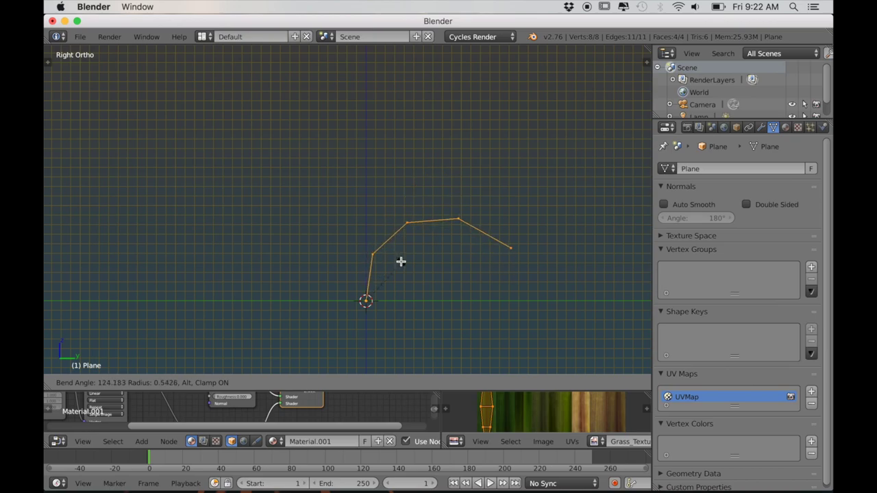
key(Escape)
- Bend the whole blade from its base toward positive Y into a drooping arch
key(shift+w)
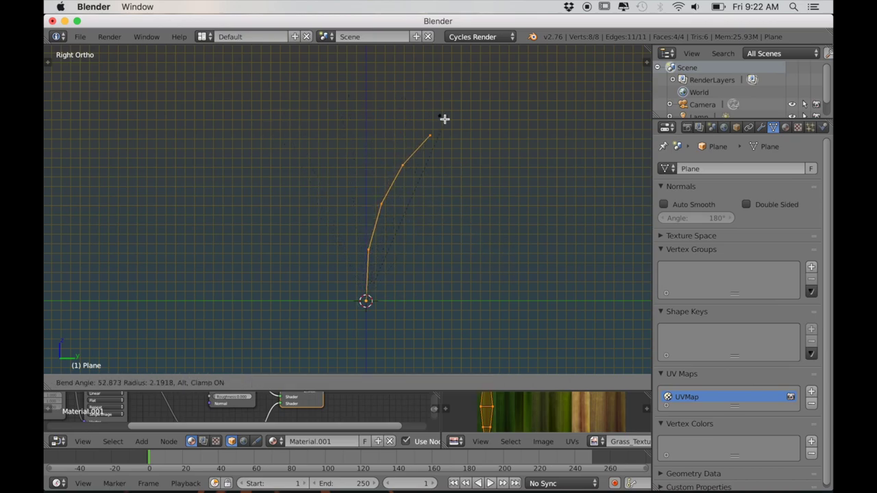
click(474, 186)
scroll(335, 238, down, 2)
scroll(473, 165, up, 2)
scroll(391, 202, down, 1)
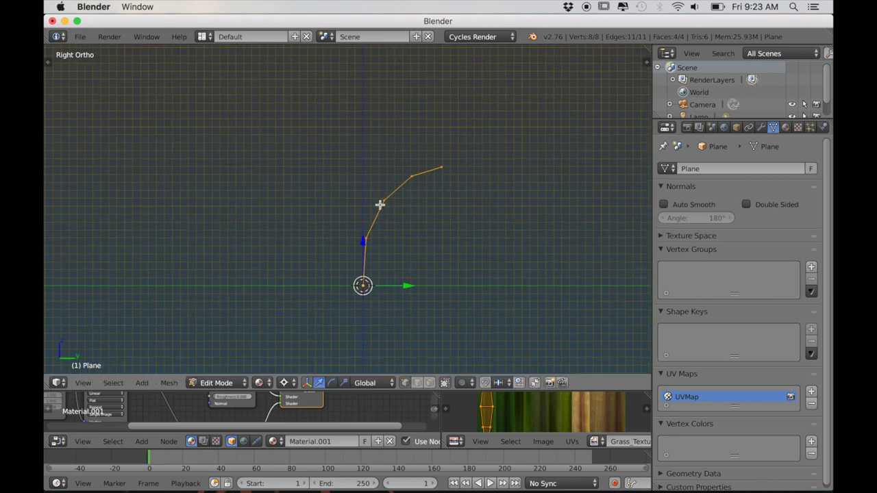
- In the top view, duplicate the bent blade and rotate the copy 45° around the Z axis about the 3D cursor
key(KP_7)
scroll(405, 245, up, 3)
shift+middle_drag(392, 202, 407, 265)
scroll(411, 265, up, 1)
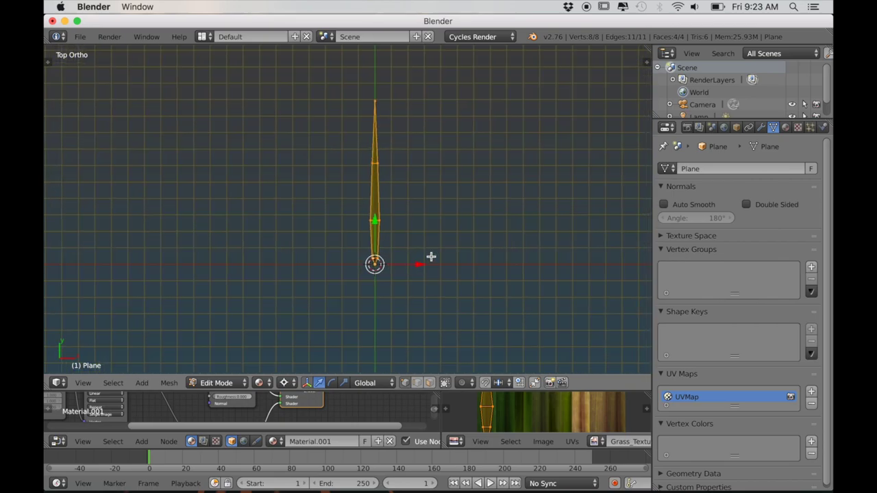
key(shift+d)
text(45)
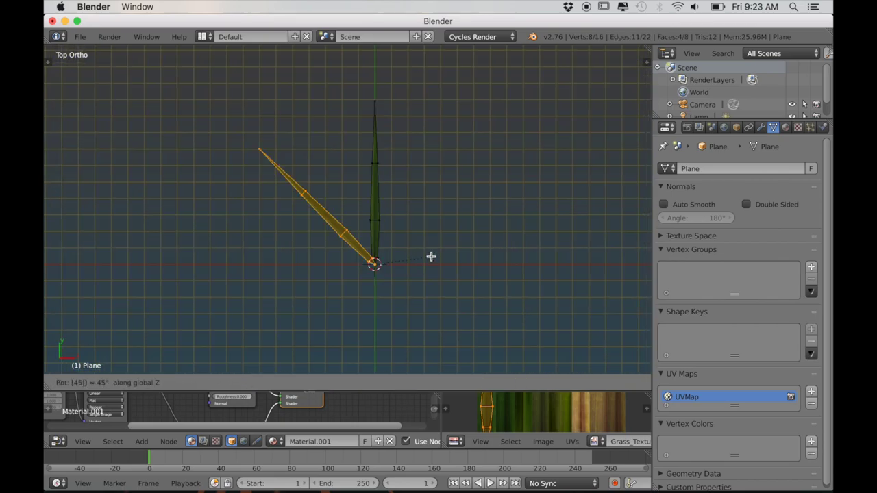
key(Return)
- Repeat the 45° duplicate rotation six times to complete a ring of eight blades around the base
key(shift+r)
key(shift+r)
key(shift+r)
key(shift+r)
key(shift+r)
key(shift+r)
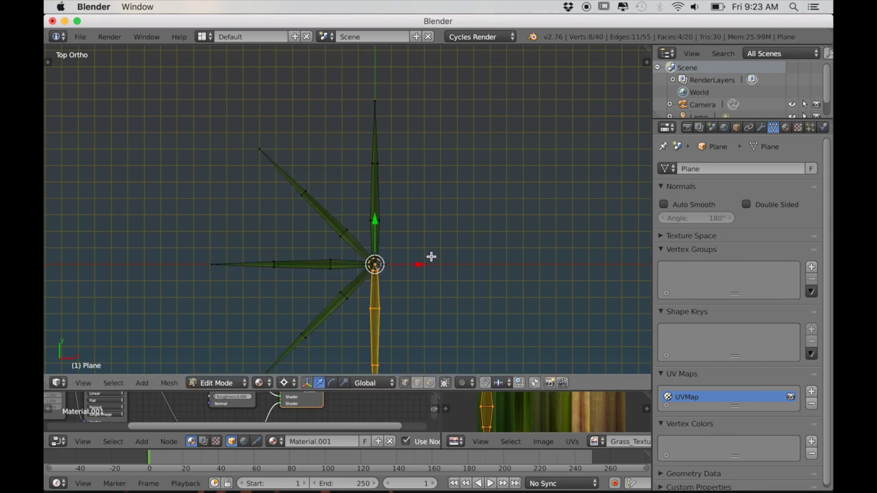
shift+middle_drag(426, 266, 421, 218)
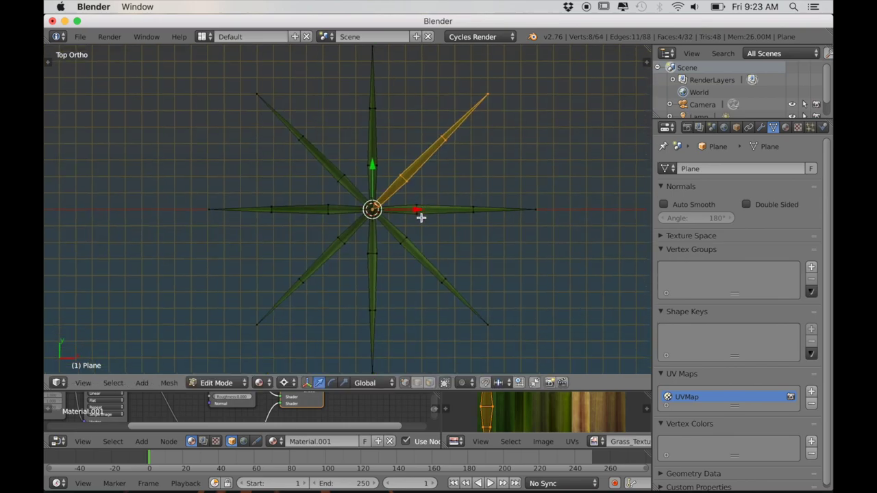
- Show the clump in Rendered shading and enlarge the UV editor with all eight blades selected
click(268, 387)
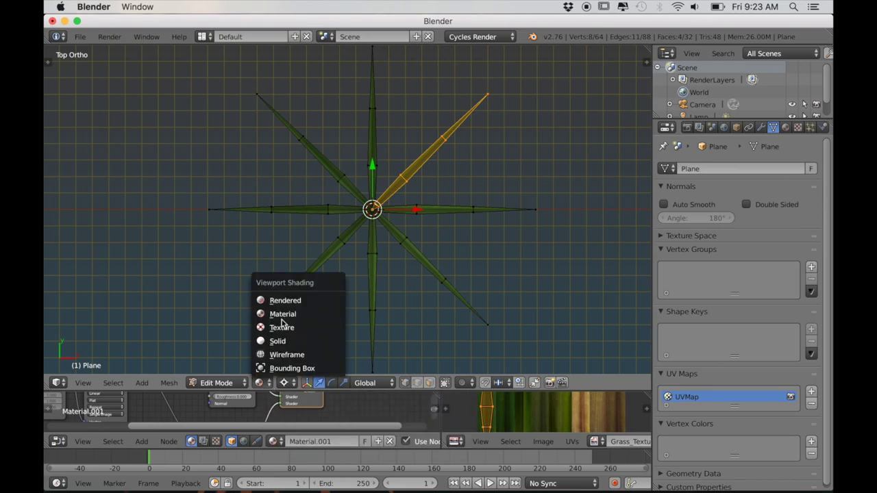
click(281, 300)
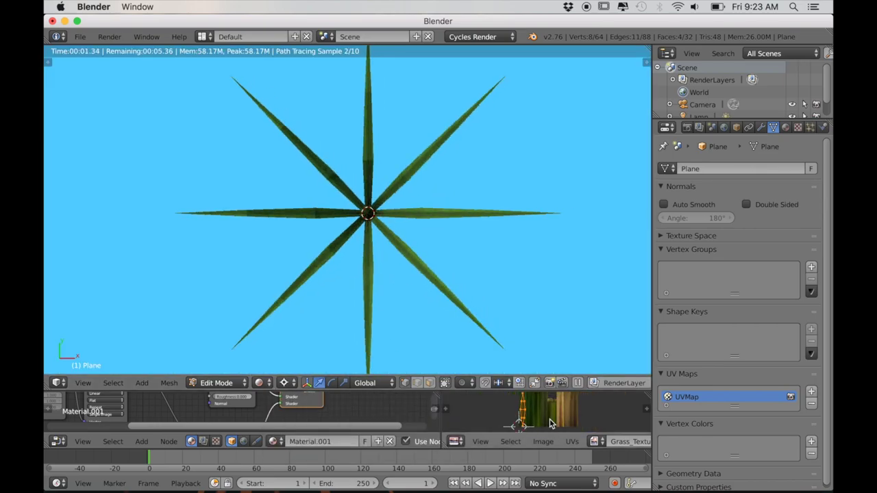
drag(392, 395, 392, 323)
scroll(518, 379, up, 3)
key(a)
key(a)
- Switch UV selection to whole islands and move two of the stacked blade islands along X onto separate green strips
right_click(474, 372)
scroll(557, 446, down, 8)
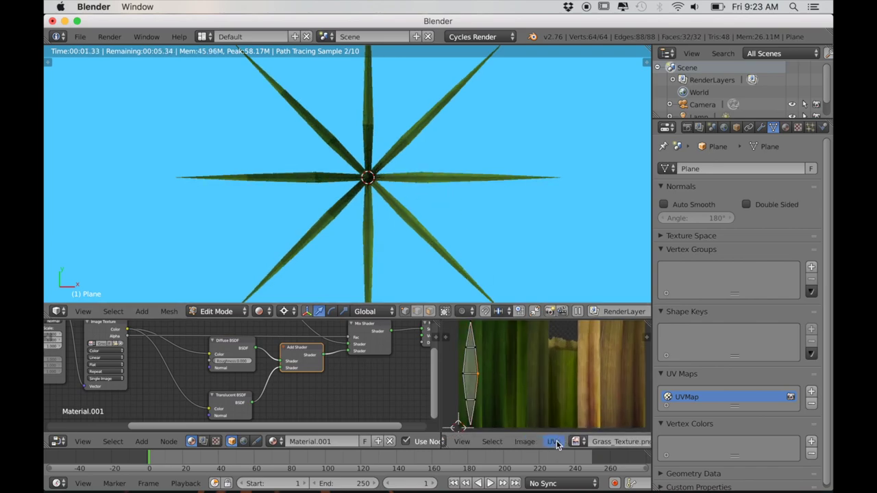
scroll(557, 445, down, 6)
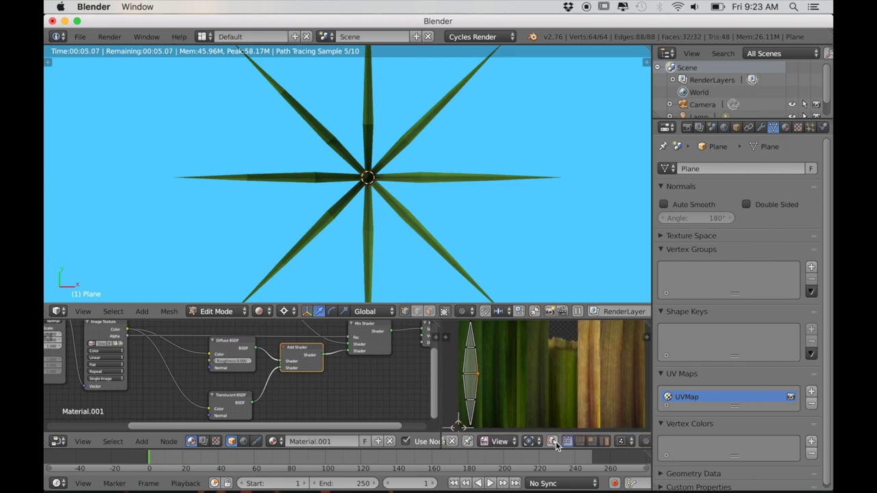
key(l)
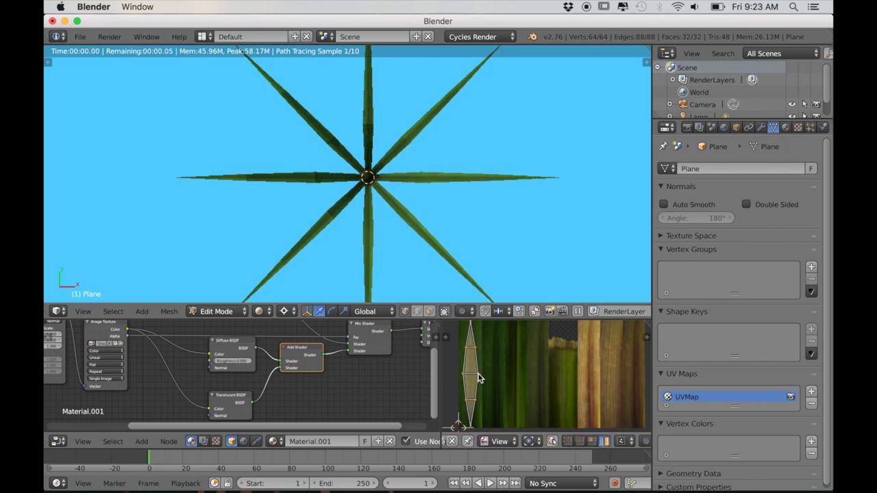
key(g)
key(x)
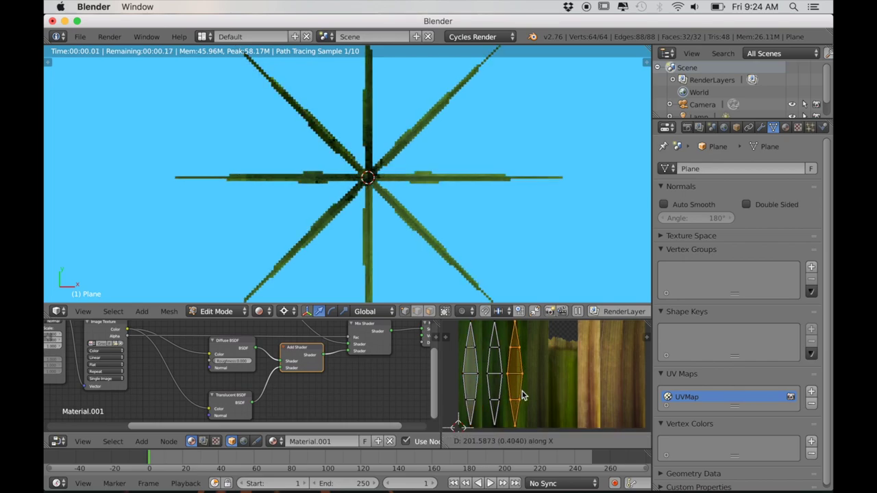
click(523, 395)
- Move two more stacked UV islands along X, one onto the next green strip and one onto the short transparent-tipped strip
key(l)
key(shift+d)
key(x)
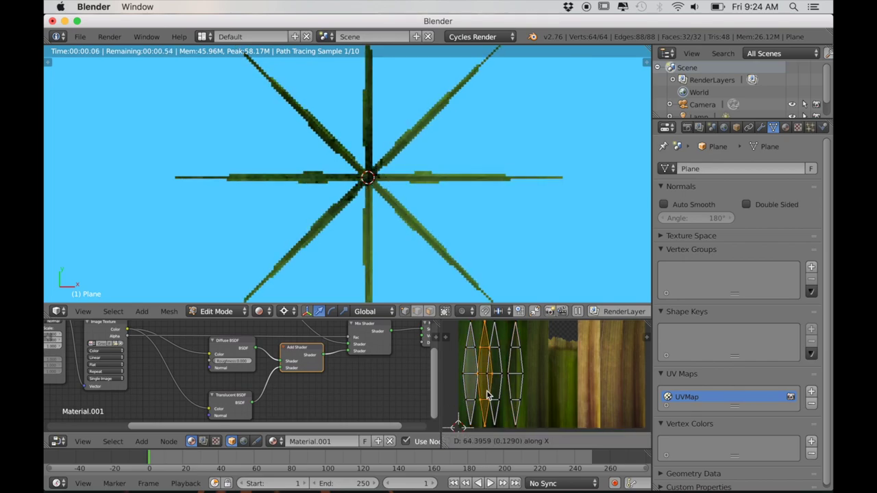
click(538, 401)
right_click(467, 392)
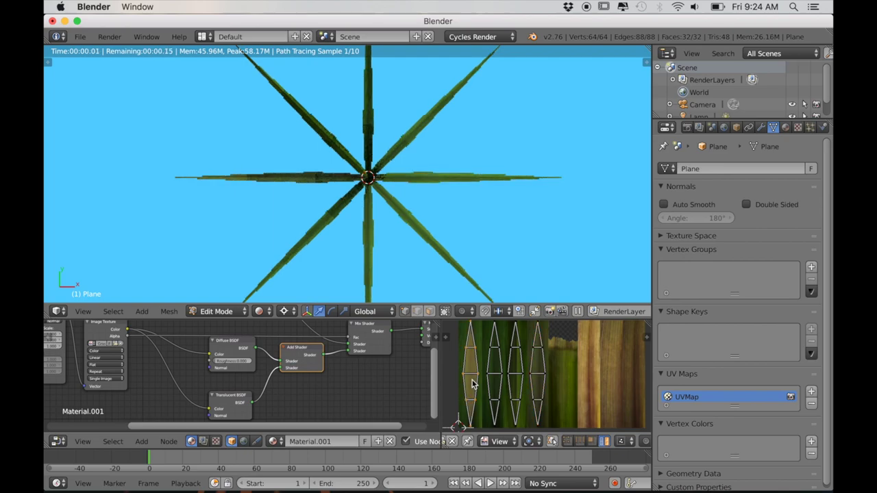
key(shift+d)
key(x)
click(564, 393)
- Move two further stacked UV islands along X onto the second and third green strips of the grass image
middle_drag(565, 391, 530, 391)
scroll(490, 392, down, 2)
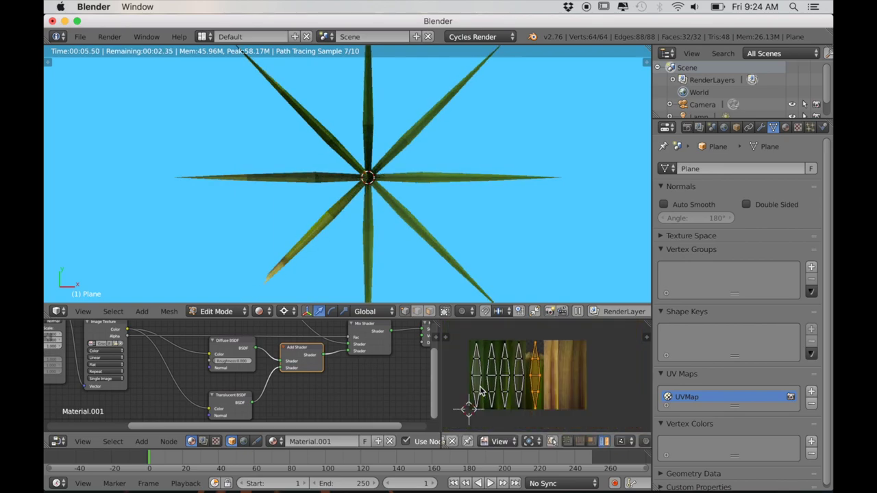
key(shift+d)
key(x)
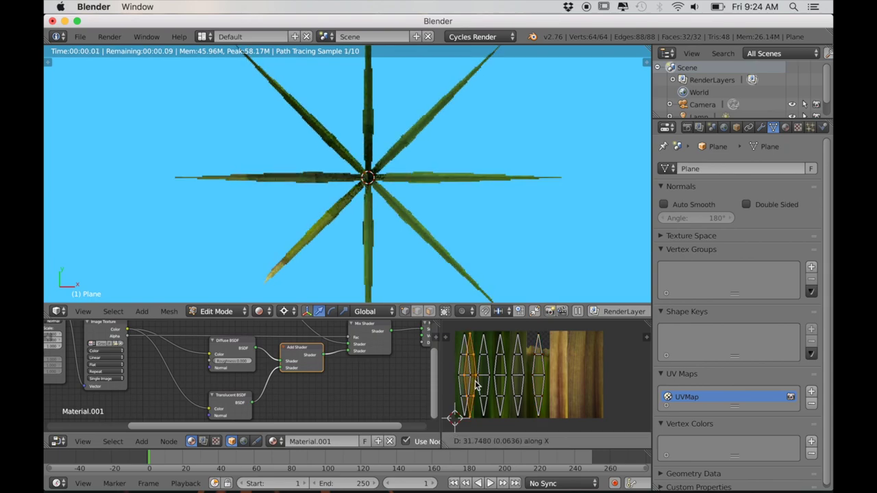
click(488, 391)
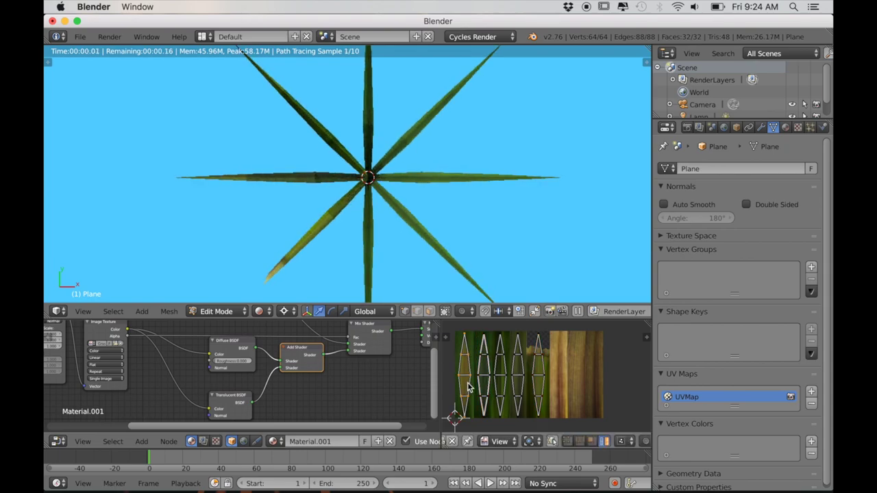
key(g)
key(x)
click(504, 390)
- Move one more stacked UV island onto the short transparent-tipped strip and return the grass clump to Object Mode
right_click(470, 382)
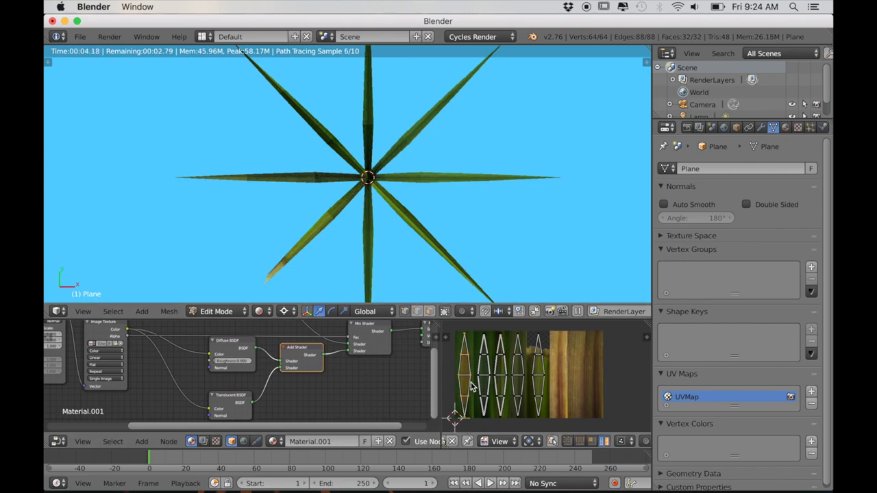
key(g)
click(542, 388)
middle_drag(434, 243, 369, 236)
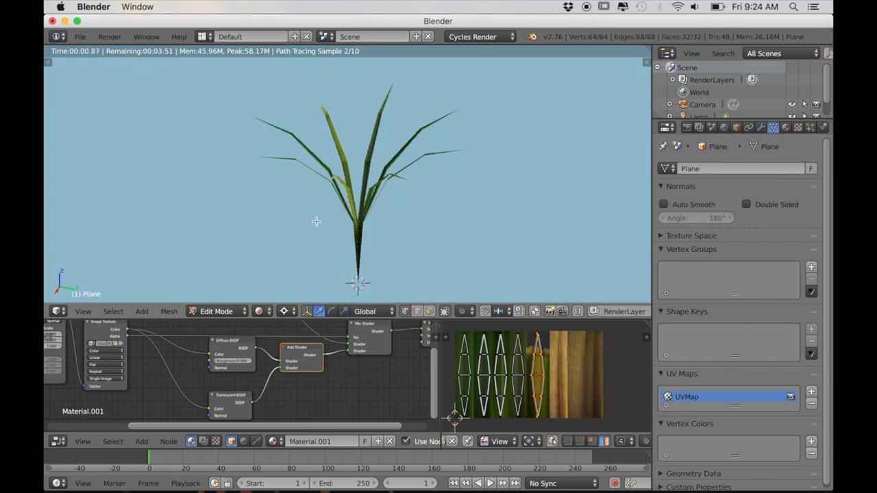
key(Tab)
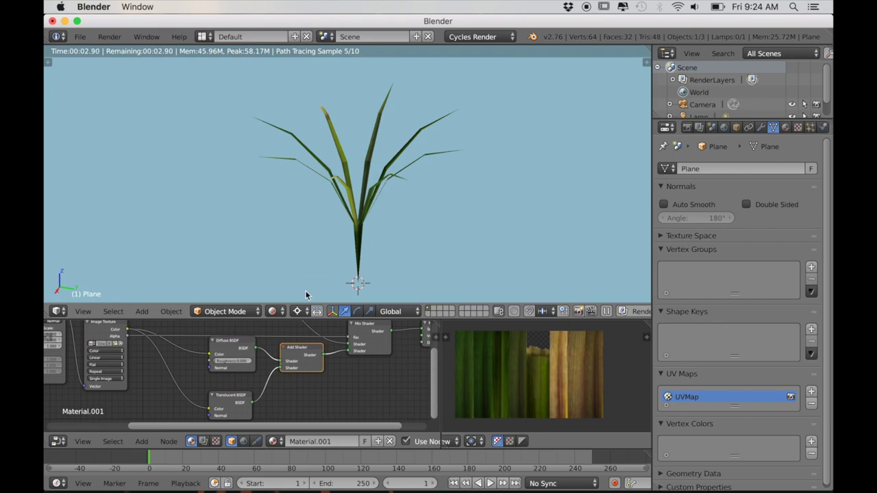
- Display the grass clump in Material shading and bring up the object tools with the Smooth and Flat shading options
click(272, 311)
click(281, 244)
key(t)
scroll(95, 155, down, 5)
key(Tab)
key(Tab)
scroll(293, 237, up, 3)
scroll(317, 253, down, 4)
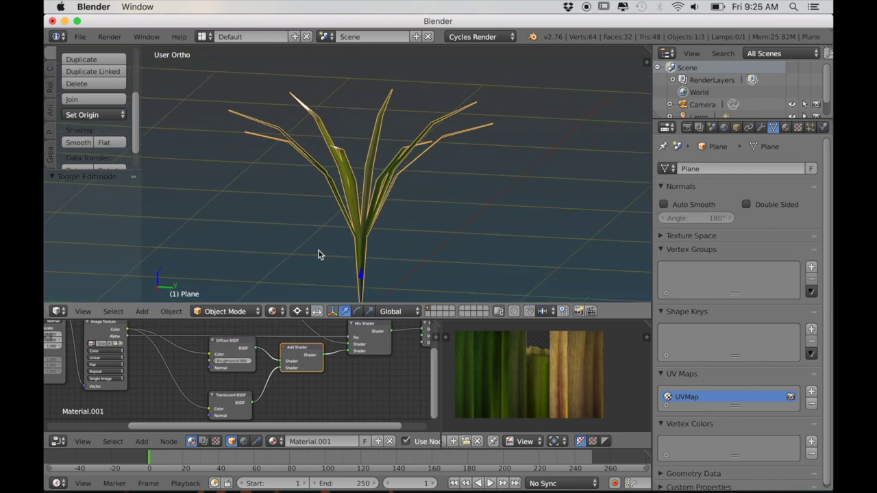
- Add a Subdivision Surface modifier to the grass clump and set its View subdivisions to 2
middle_drag(295, 165, 305, 192)
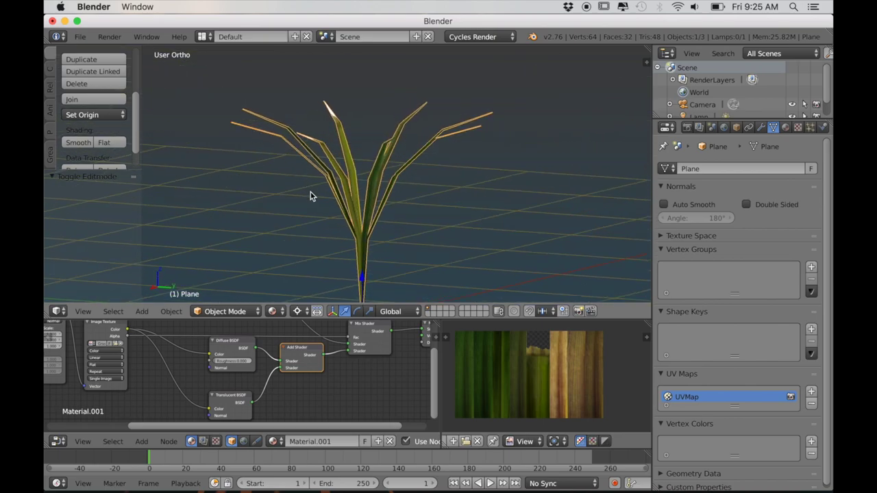
click(760, 128)
click(750, 169)
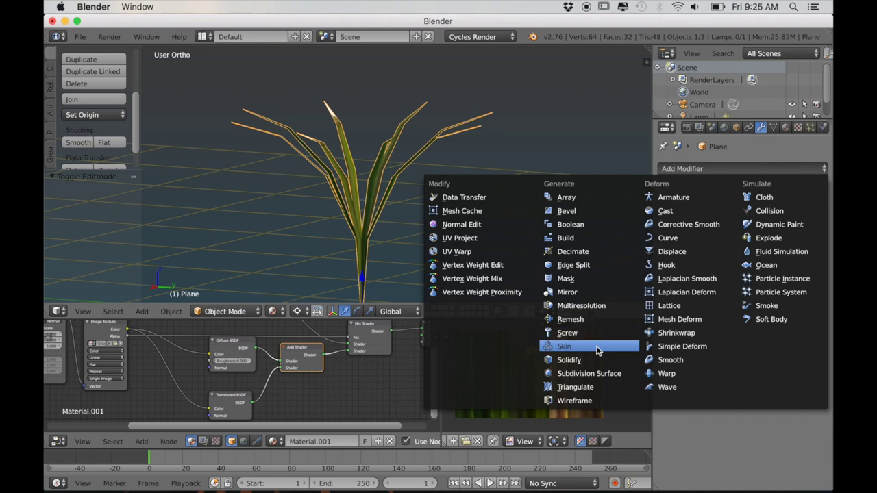
click(602, 373)
click(733, 255)
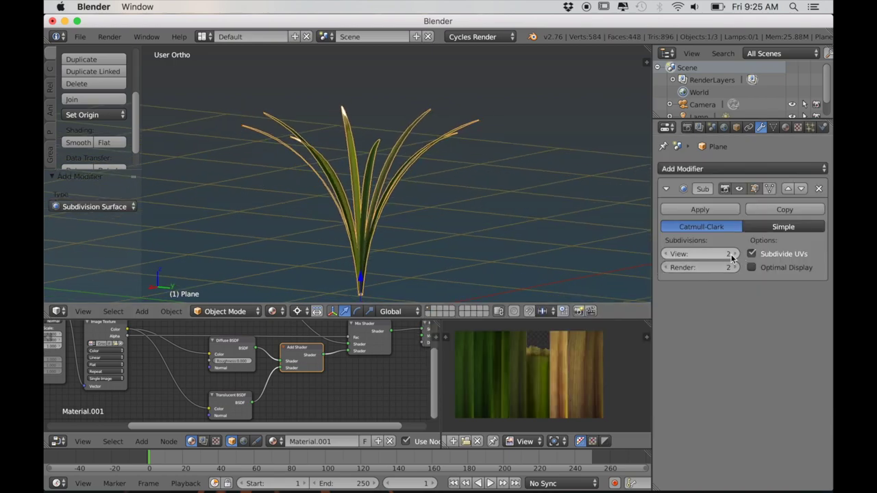
scroll(515, 226, up, 2)
middle_drag(504, 226, 413, 242)
- Set the Subdivision Surface modifier's View subdivisions to 0
click(669, 254)
click(668, 254)
middle_drag(539, 251, 521, 247)
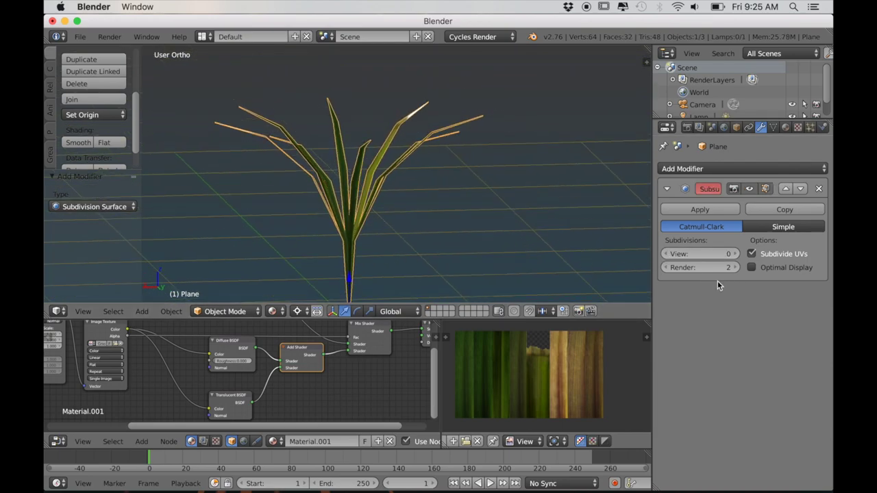
scroll(440, 254, down, 2)
middle_drag(441, 255, 431, 256)
- Show the clump from the front in an enlarged 3D view and rename the object as Grass
key(KP_1)
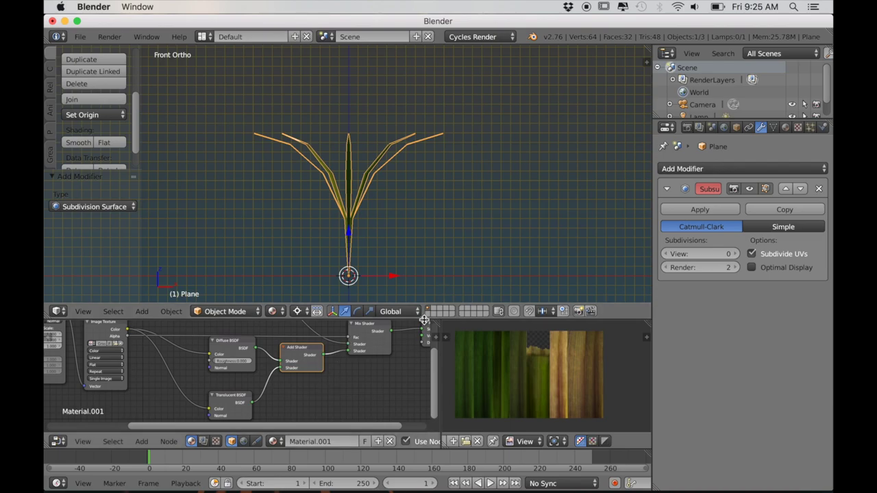
drag(424, 320, 424, 433)
key(KP_Decimal)
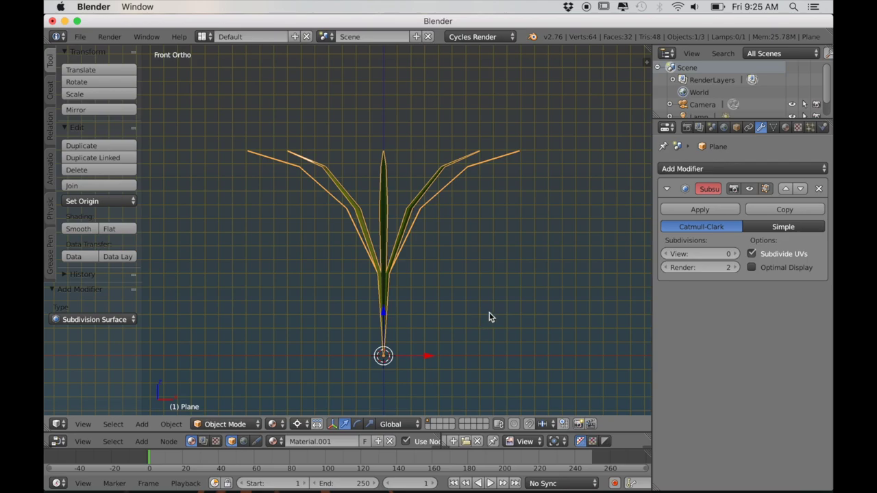
key(n)
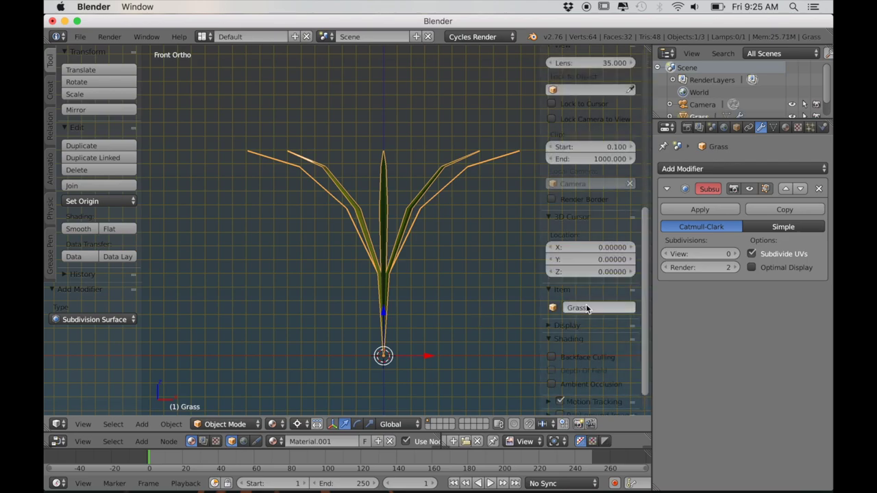
- Move the Grass object 4 units up along Z and place a duplicate of it 4 units below, at the origin
scroll(408, 287, down, 8)
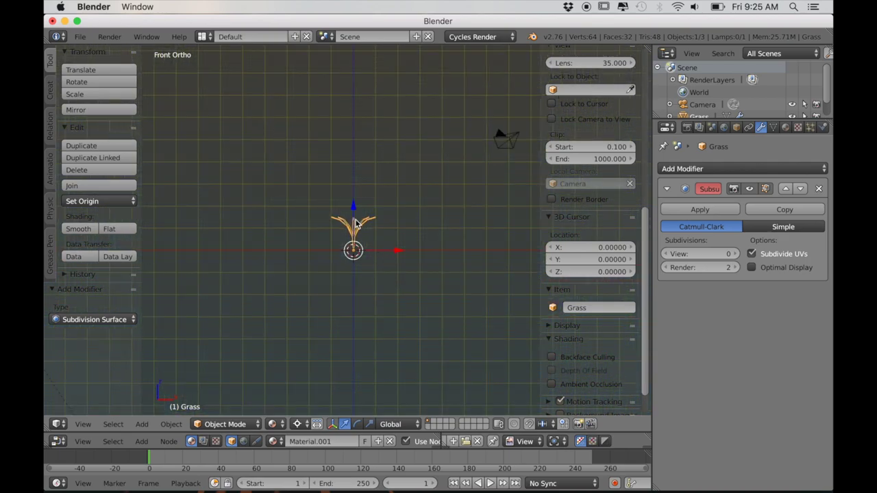
drag(354, 214, 356, 188)
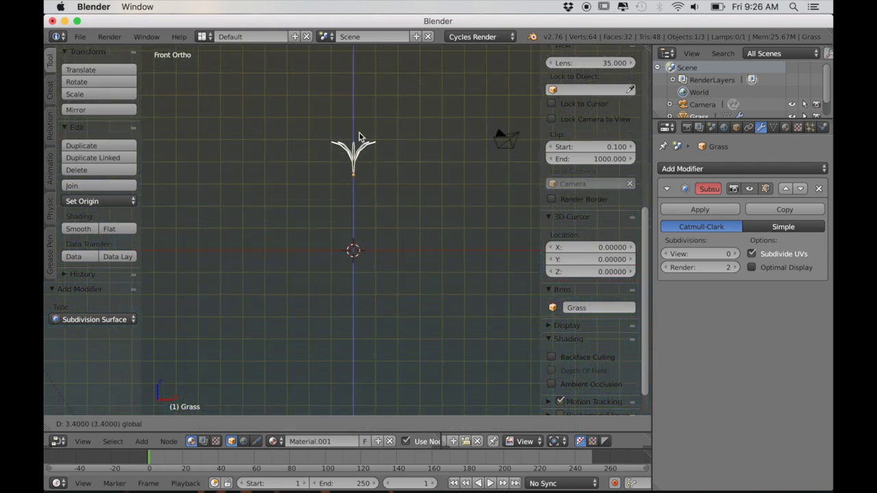
drag(361, 128, 364, 125)
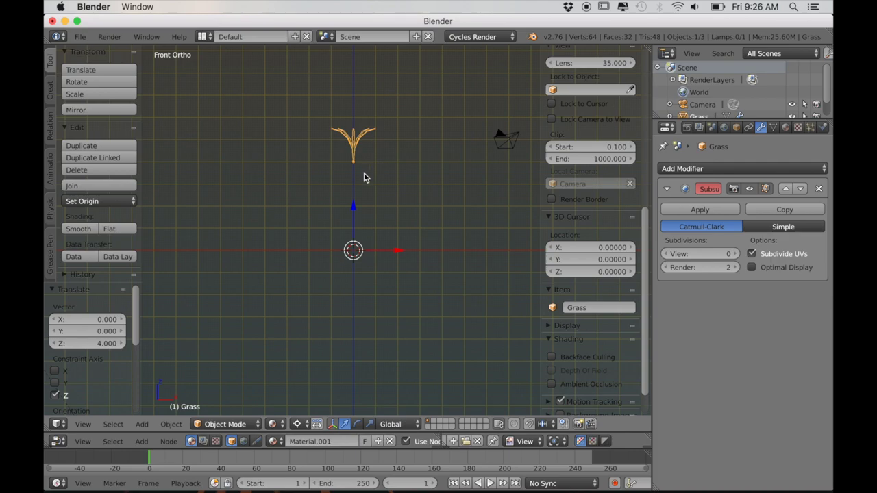
key(shift+d)
key(z)
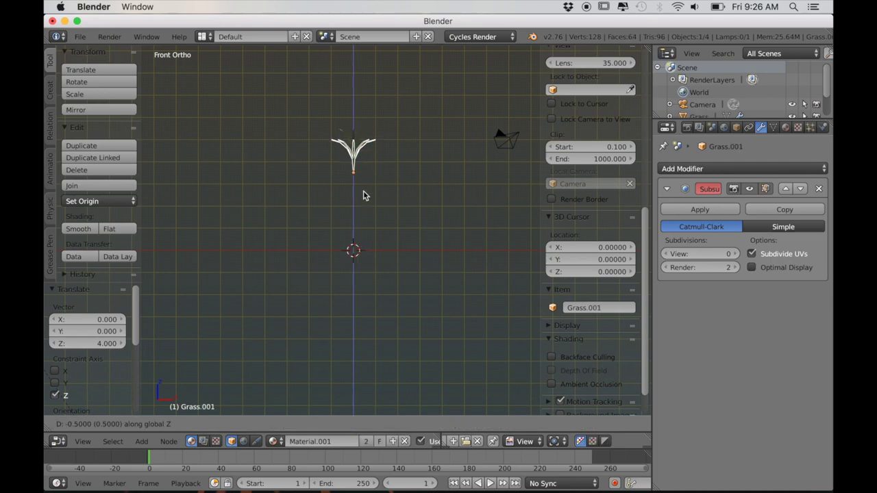
click(368, 268)
- In the duplicate clump's mesh, trackball-rotate three separate blades around the base so they lean in different directions
scroll(357, 267, up, 8)
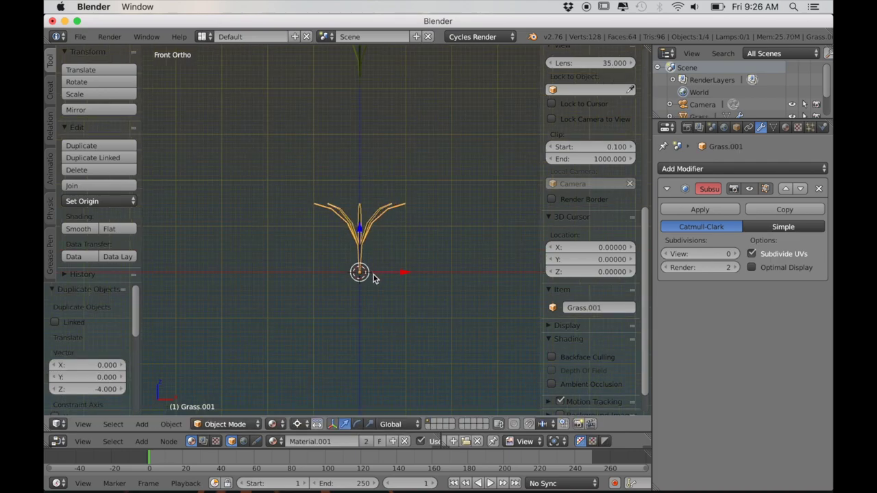
drag(424, 432, 627, 348)
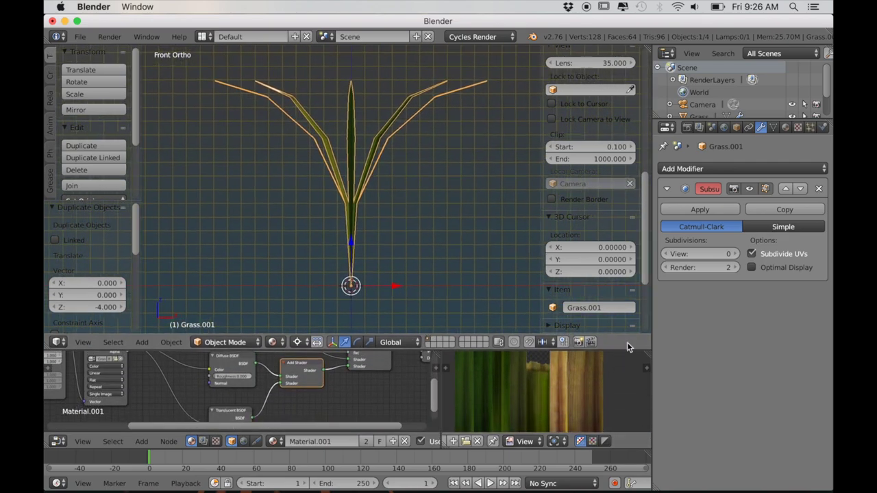
shift+middle_drag(392, 264, 398, 270)
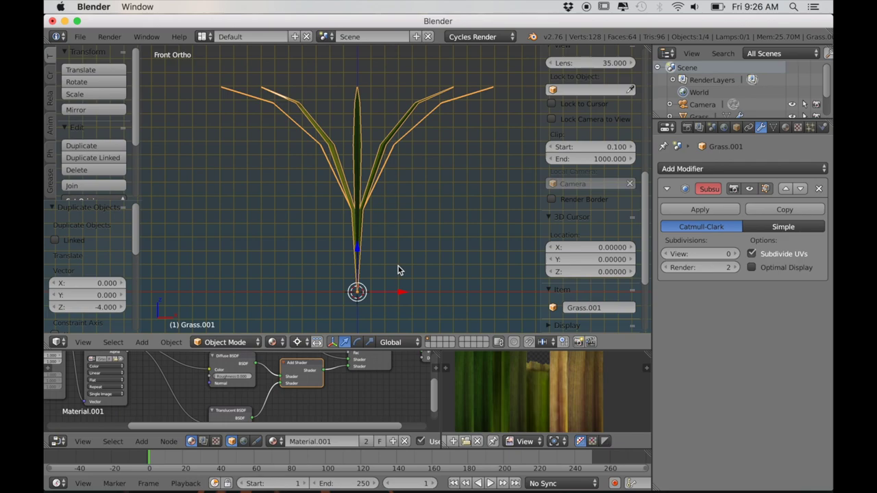
scroll(397, 270, down, 1)
key(Tab)
key(a)
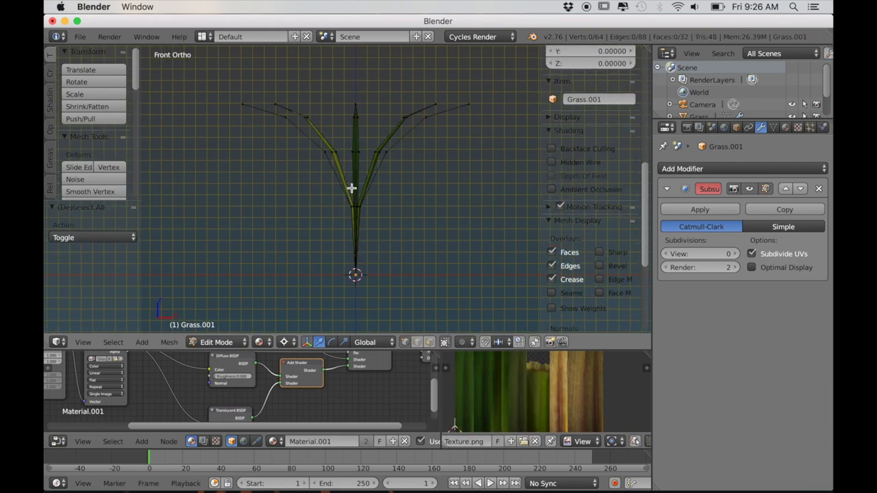
key(l)
key(l)
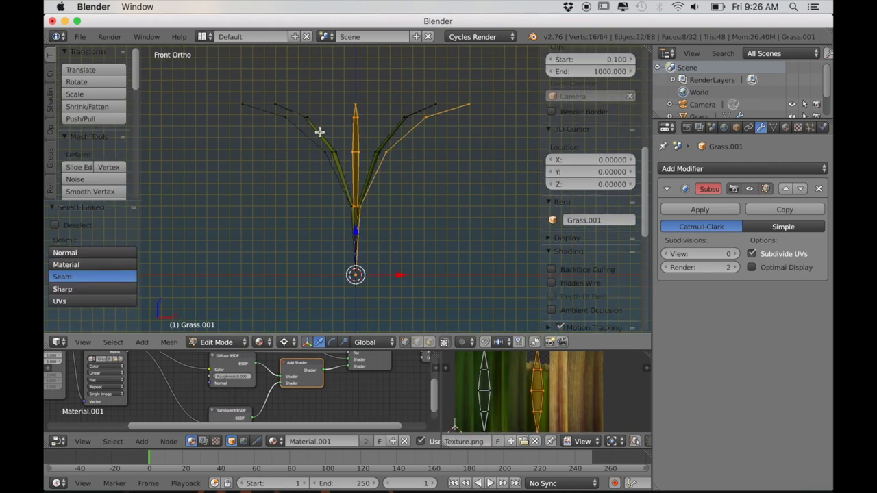
key(l)
key(r)
key(r)
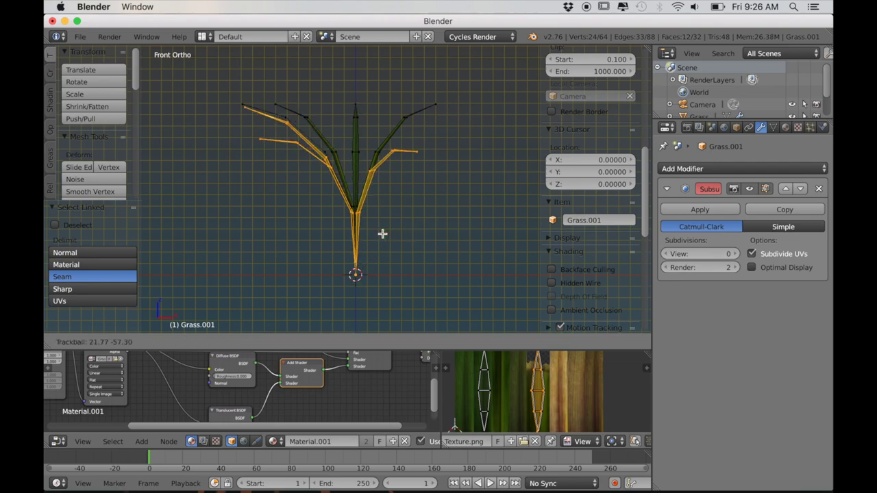
click(380, 235)
- Duplicate all blades of the clump, trackball-rotate the copies around the base and scale them by about 0.778
key(a)
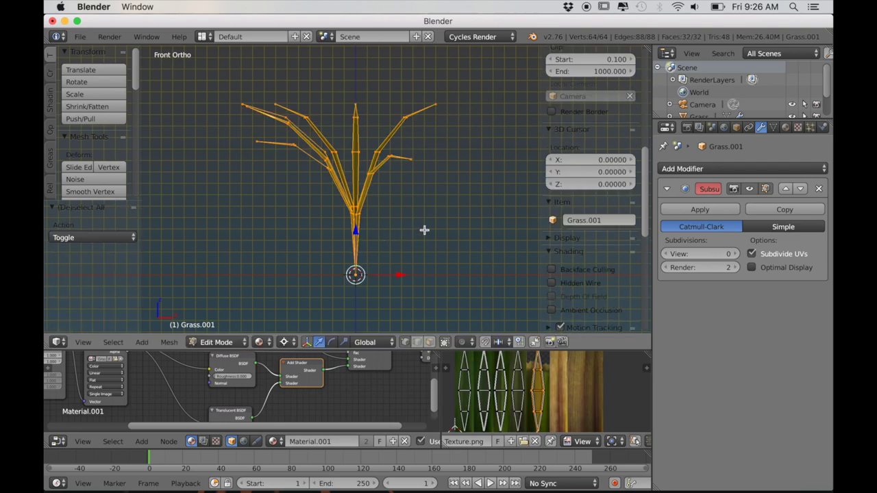
key(shift+d)
key(r)
key(r)
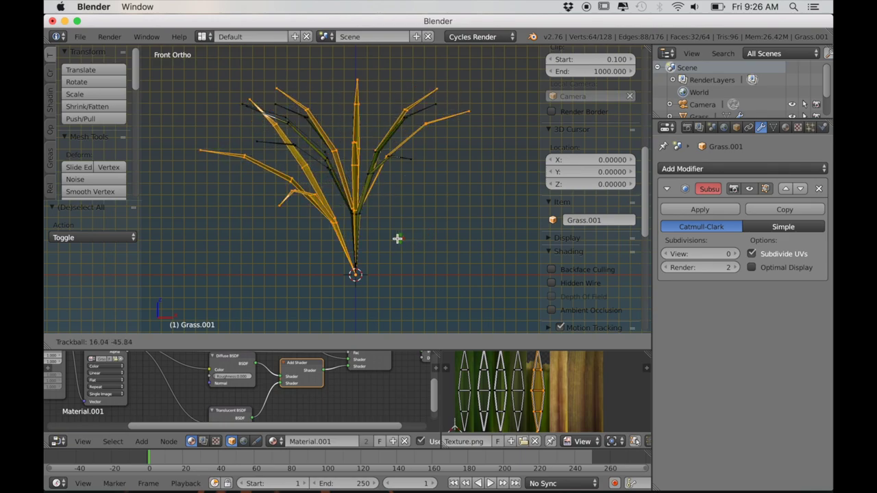
click(401, 235)
key(s)
click(442, 234)
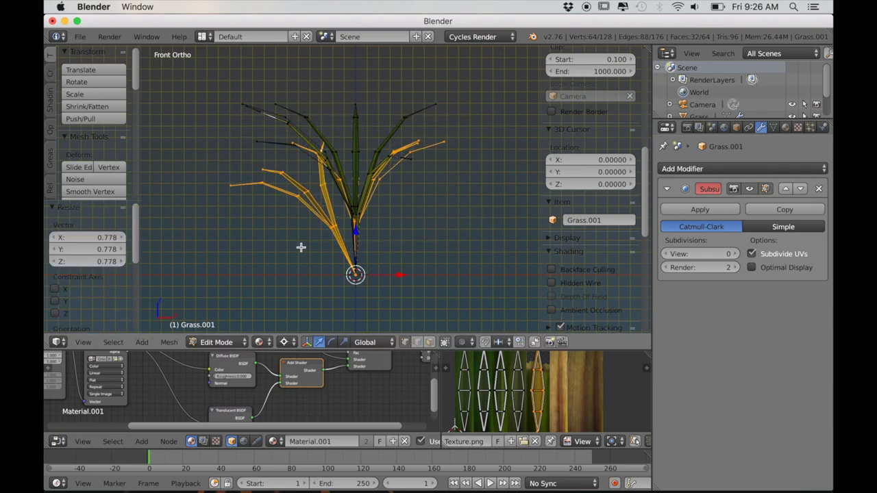
- Bend the duplicated blades in the front view and rescale them to vary their shape and size
key(shift+w)
click(485, 168)
key(s)
click(473, 177)
- Duplicate the whole set of blades, trackball-rotate it by about 20.6° and -116.9°, and scale it by about 0.71
key(a)
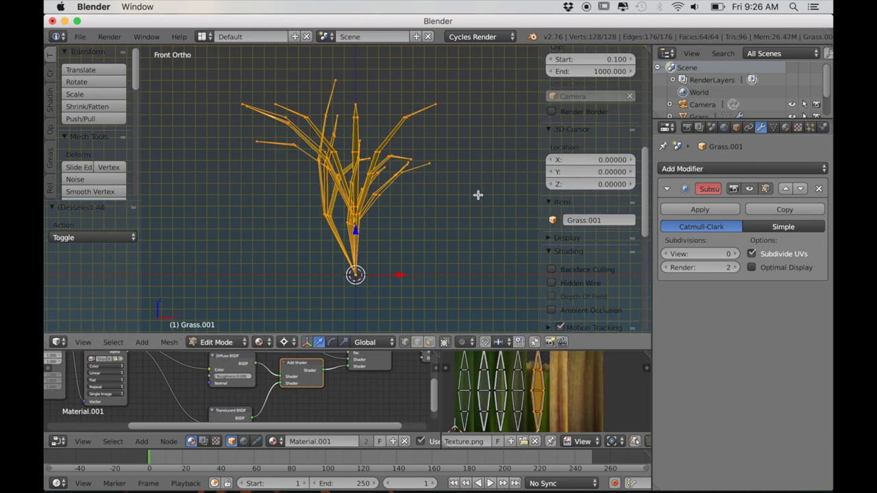
key(shift+d)
key(r)
key(r)
click(417, 206)
key(s)
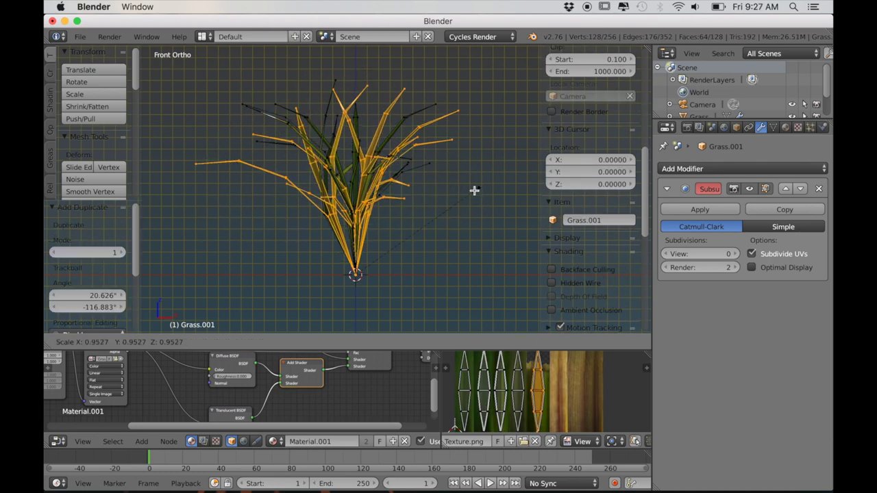
click(446, 213)
- Bend the newest blades about 92.5° in the right side view and return the clump to Object Mode
key(KP_3)
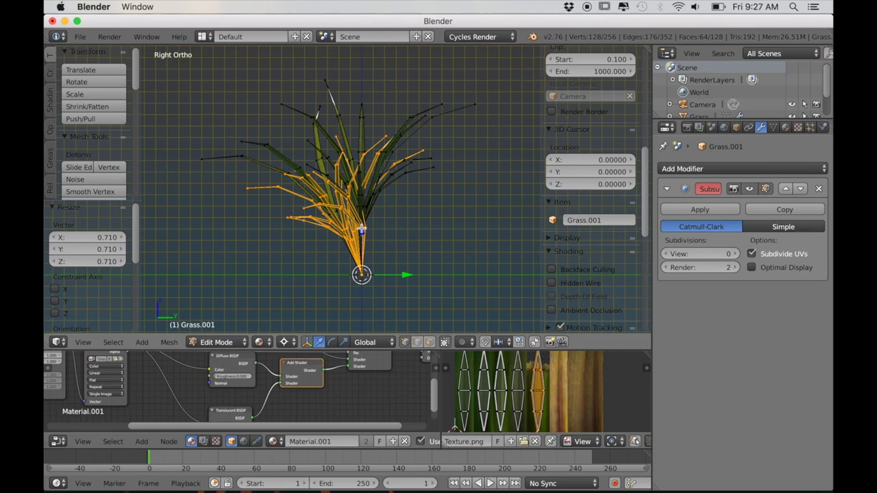
key(shift+w)
click(443, 195)
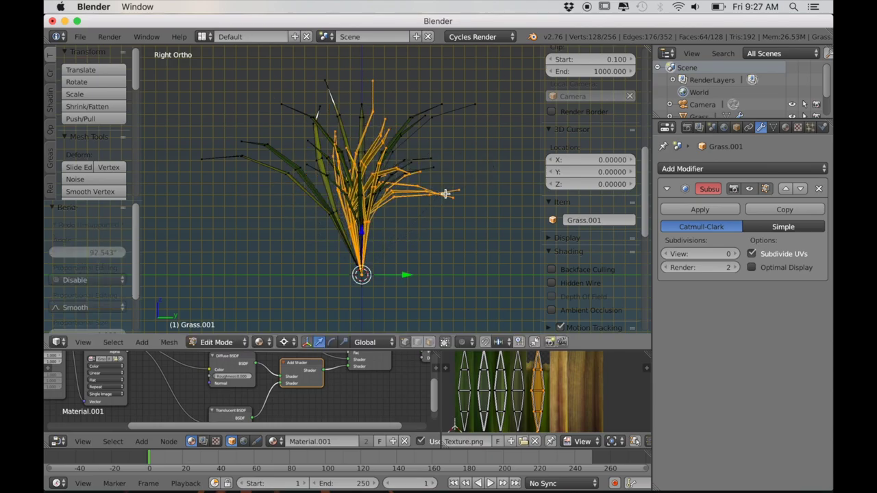
key(a)
middle_drag(383, 190, 419, 224)
scroll(419, 224, down, 3)
key(Tab)
- Set the fuller clump's Subdivision Surface View level to 2
scroll(370, 268, up, 3)
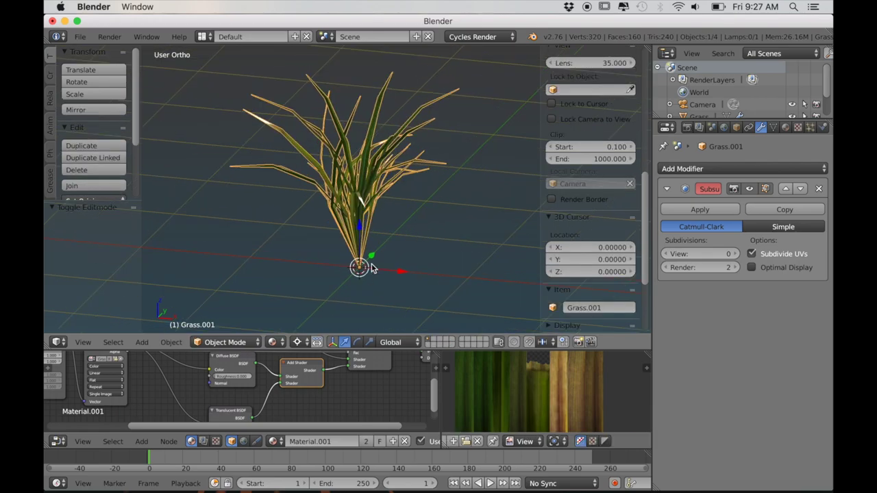
middle_drag(372, 270, 363, 266)
click(731, 254)
click(732, 253)
scroll(452, 255, down, 3)
middle_drag(452, 255, 411, 274)
scroll(411, 274, up, 1)
- Preview the fuller grass clump in Rendered viewport shading and leave the rendered display again
click(274, 342)
click(294, 260)
scroll(347, 257, up, 3)
scroll(347, 257, down, 1)
mouse_move(347, 260)
middle_down()
mouse_move(409, 273)
mouse_move(375, 276)
mouse_move(393, 268)
mouse_move(379, 263)
mouse_move(375, 275)
middle_up()
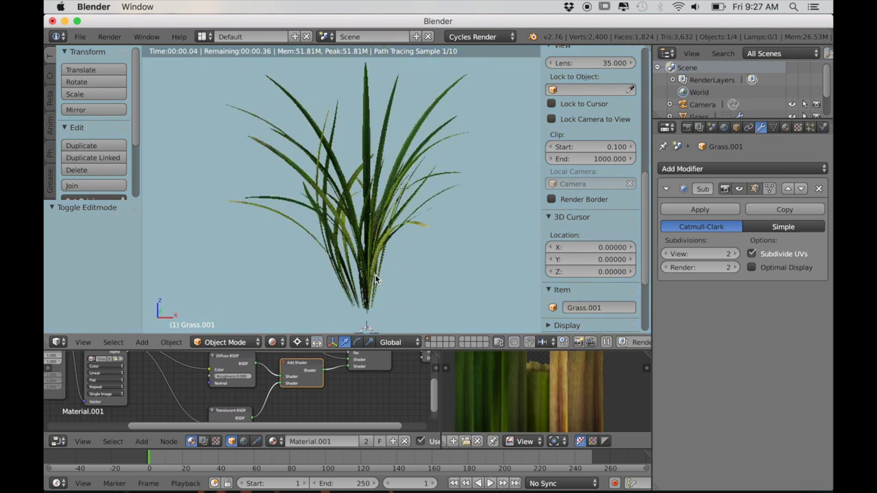
key(Tab)
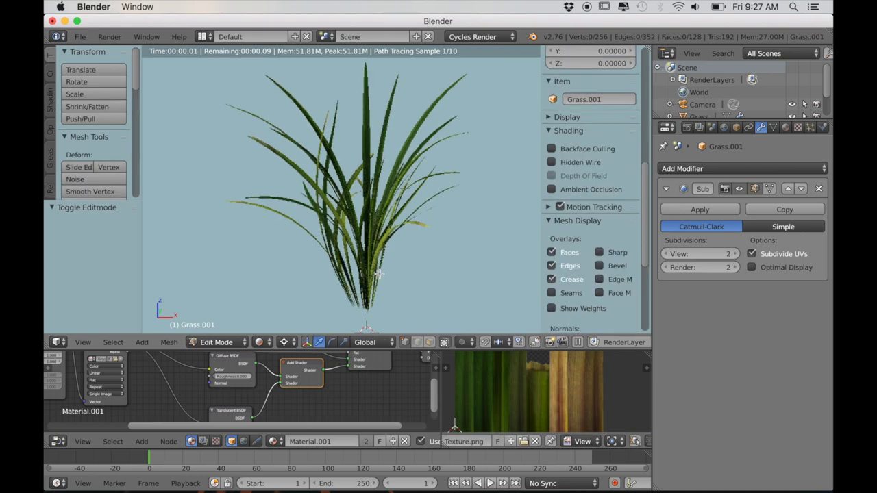
key(Tab)
click(272, 342)
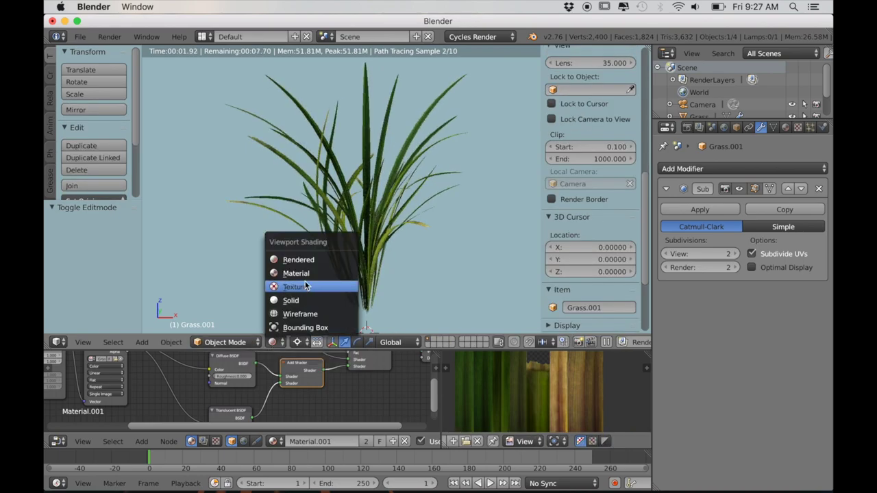
click(300, 299)
- Move the fuller clump aside by about 7 units along Y and -8 units along X
scroll(400, 247, down, 2)
middle_drag(399, 246, 363, 229)
scroll(375, 252, down, 8)
drag(388, 195, 414, 186)
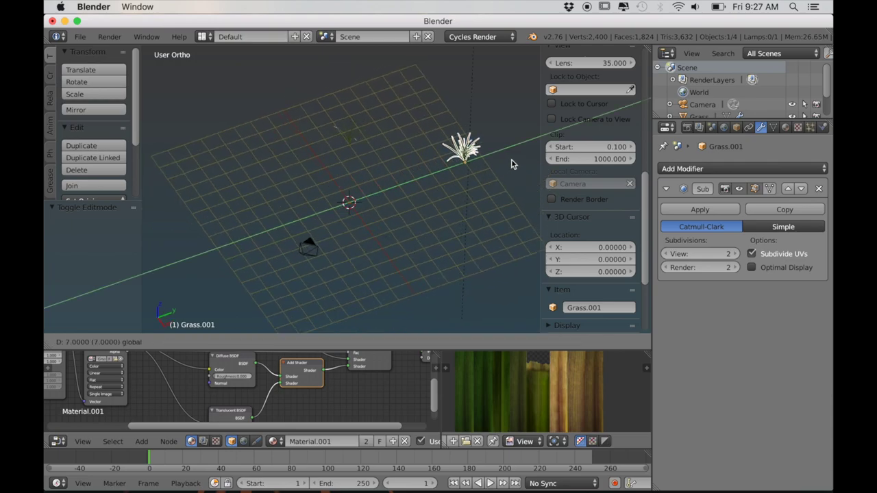
drag(512, 164, 516, 163)
drag(368, 230, 345, 175)
ctrl+drag(339, 122, 333, 112)
- Duplicate the original raised Grass clump and move the copy -4 units along Z onto the origin
scroll(398, 183, down, 2)
middle_drag(348, 130, 398, 181)
scroll(397, 182, up, 5)
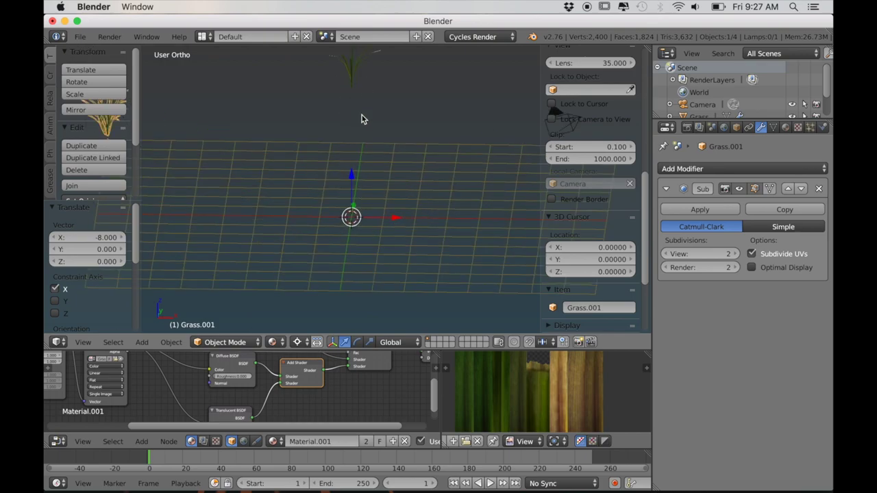
right_click(351, 81)
key(KP_1)
shift+middle_drag(384, 165, 390, 209)
key(shift+d)
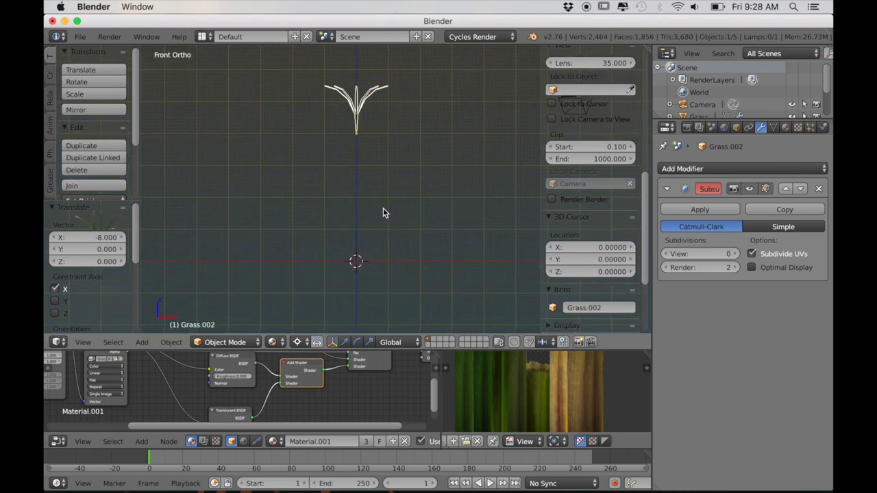
key(g)
key(z)
- Open the duplicated clump's mesh for editing, select two linked blades and trackball-rotate them out of the symmetric arrangement
scroll(380, 153, up, 5)
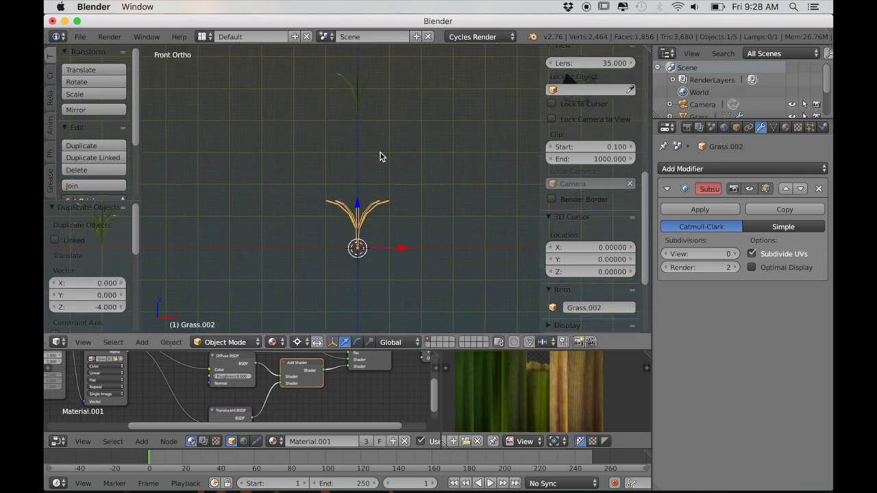
key(Tab)
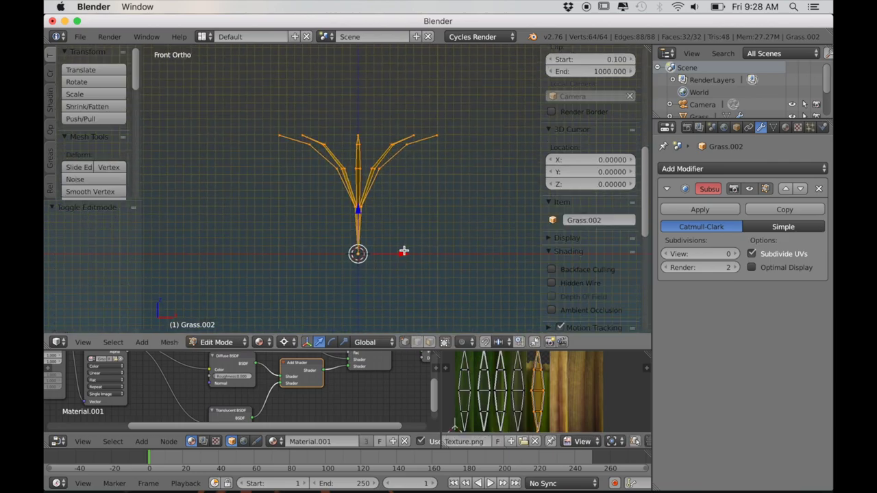
key(a)
key(l)
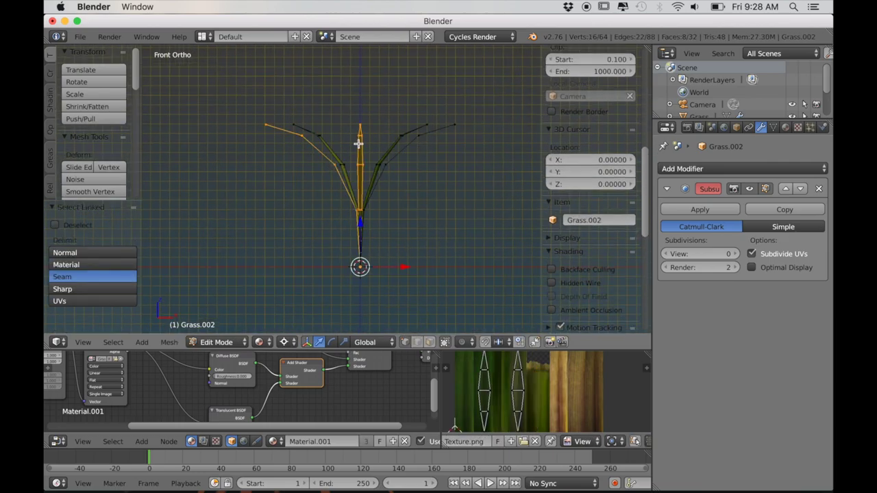
key(r)
key(r)
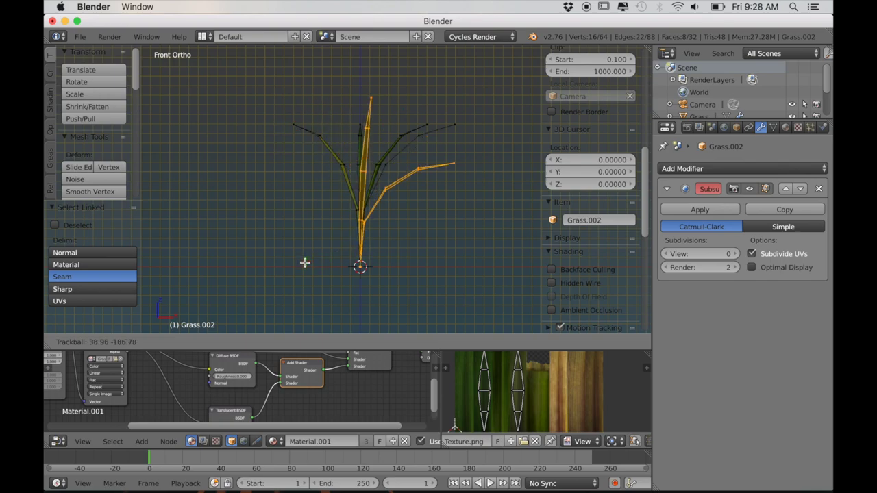
click(307, 263)
scroll(433, 219, up, 1)
- Select all blades of the clump and enlarge the UV editor so that all their UV islands are in view
key(a)
key(a)
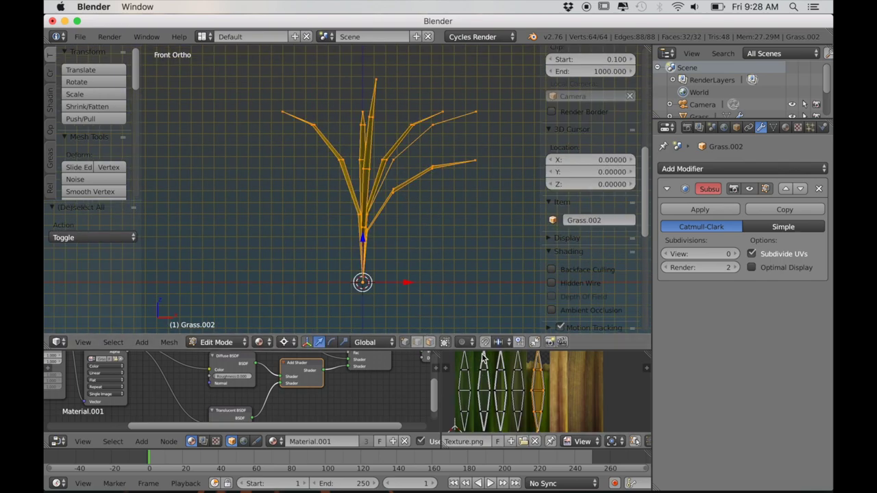
drag(429, 350, 432, 274)
scroll(508, 371, up, 1)
middle_drag(508, 372, 572, 352)
scroll(574, 347, down, 1)
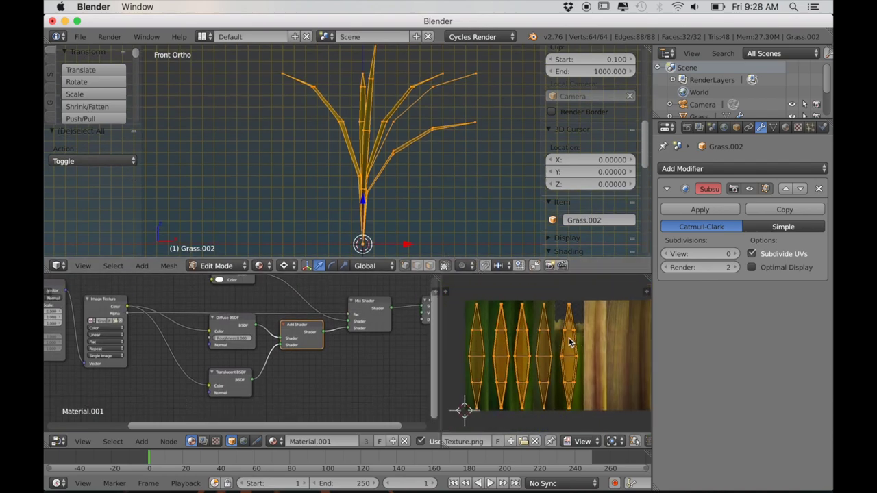
- Move the rightmost UV island about -0.645 along X and another island about 0.191 along X onto different green leaf strips
key(a)
key(b)
drag(557, 294, 603, 428)
key(g)
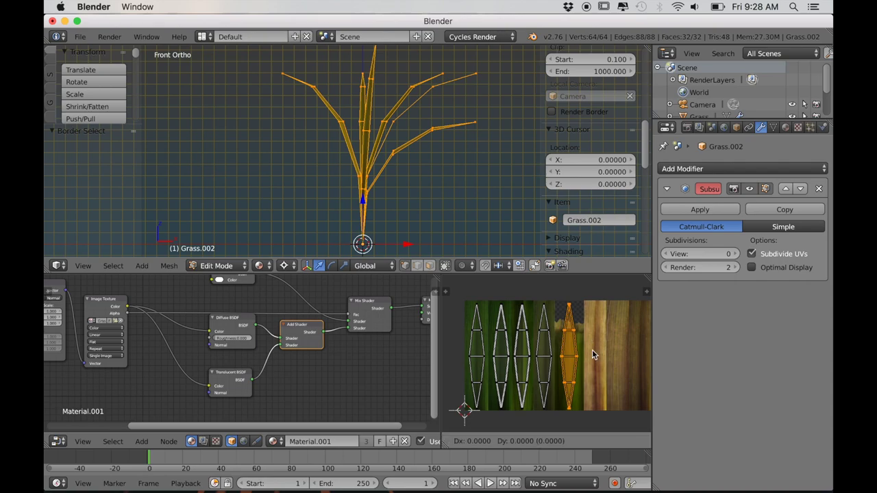
key(x)
click(521, 371)
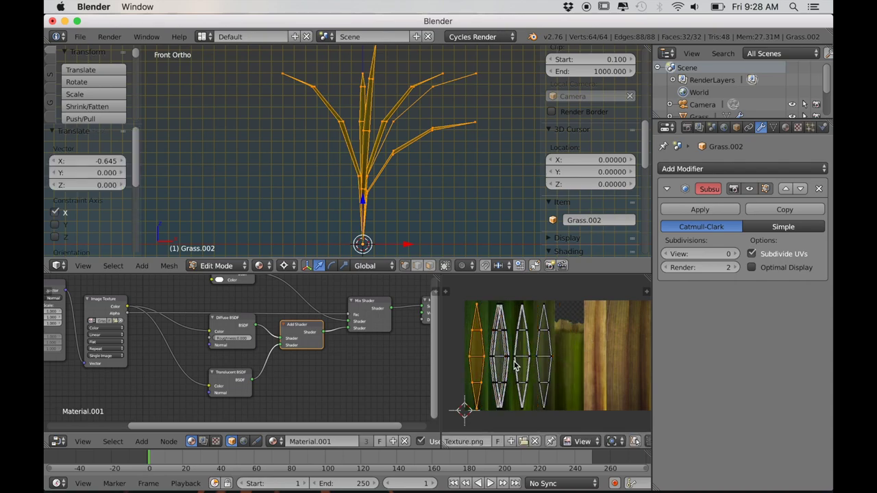
key(g)
click(552, 360)
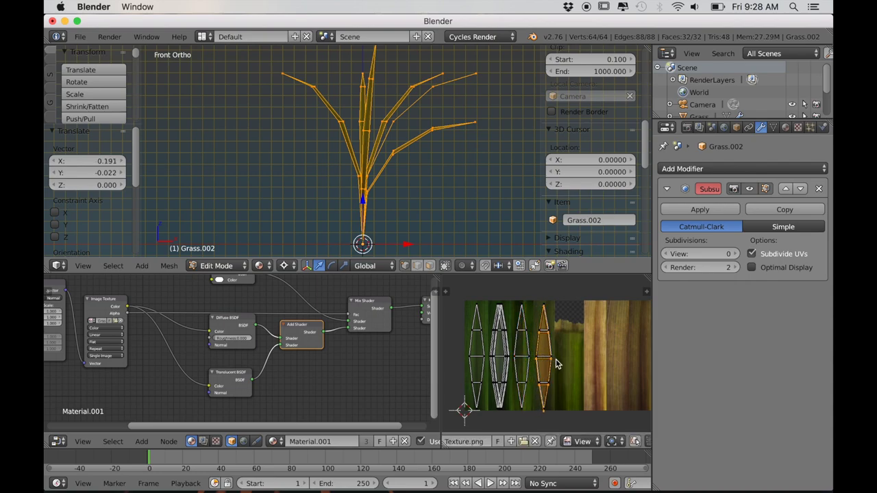
- Duplicate all the clump's blades, trackball-rotate the copy and scale it to about 0.79
key(shift+d)
key(r)
key(r)
click(384, 226)
key(s)
click(436, 214)
- Bend the duplicated blades by about 108°, trackball-rotate them and scale them to about 0.85
middle_drag(430, 228, 389, 233)
key(shift+w)
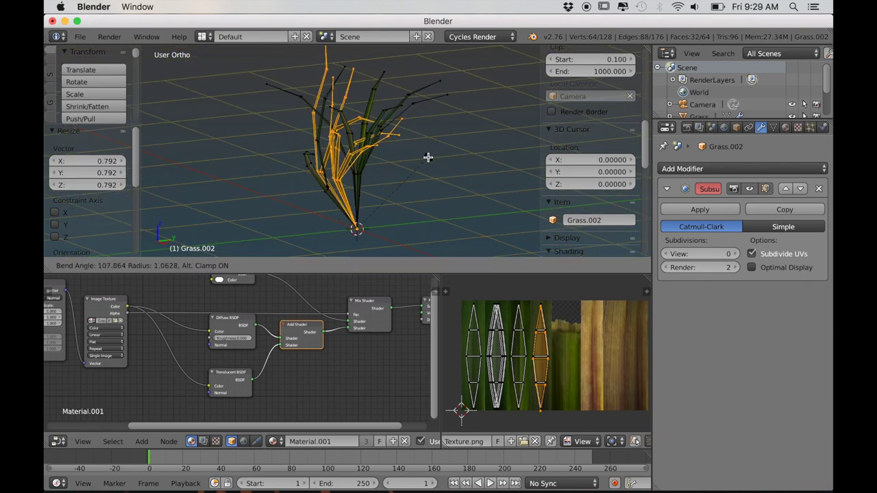
click(427, 160)
key(r)
key(r)
click(447, 186)
key(s)
click(459, 160)
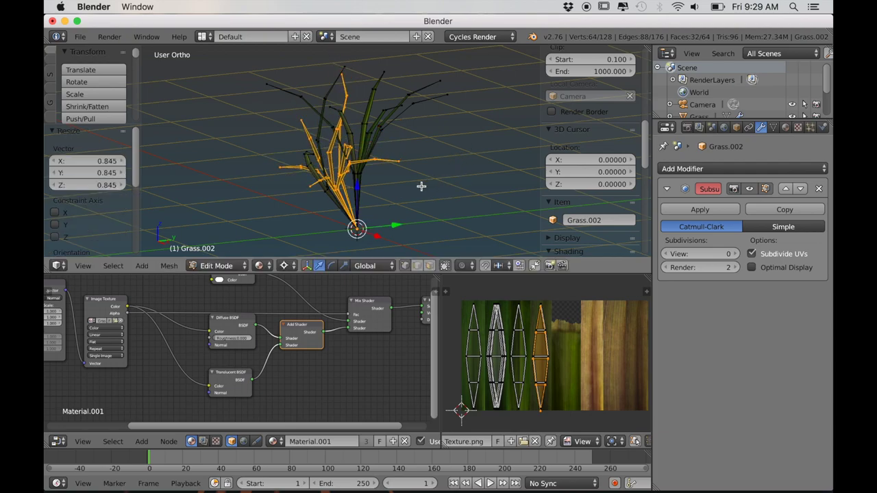
- Duplicate the complete set of blades and rotate the copy about the global Z axis
middle_drag(421, 187, 453, 180)
key(a)
key(shift+d)
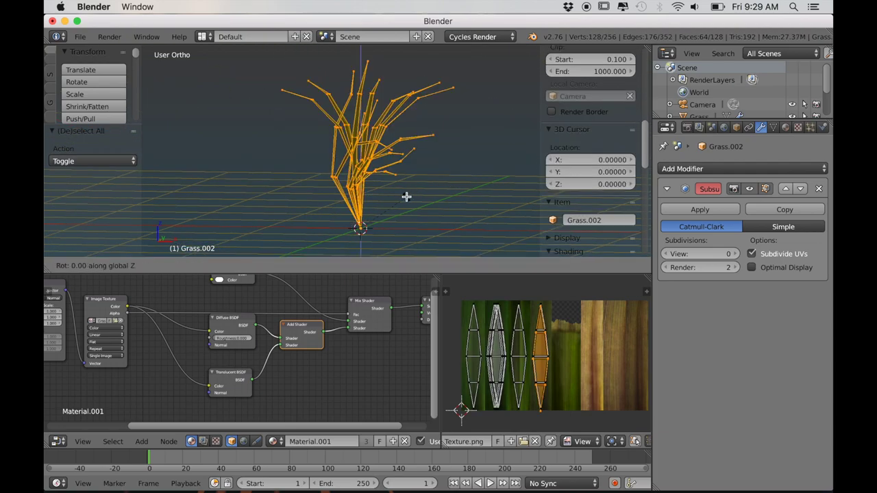
key(r)
click(356, 79)
- Bend and rescale the rotated blade copies, and return the clump to Object Mode
key(shift+w)
click(389, 139)
key(s)
click(463, 154)
scroll(452, 192, down, 2)
middle_drag(442, 206, 519, 219)
key(Tab)
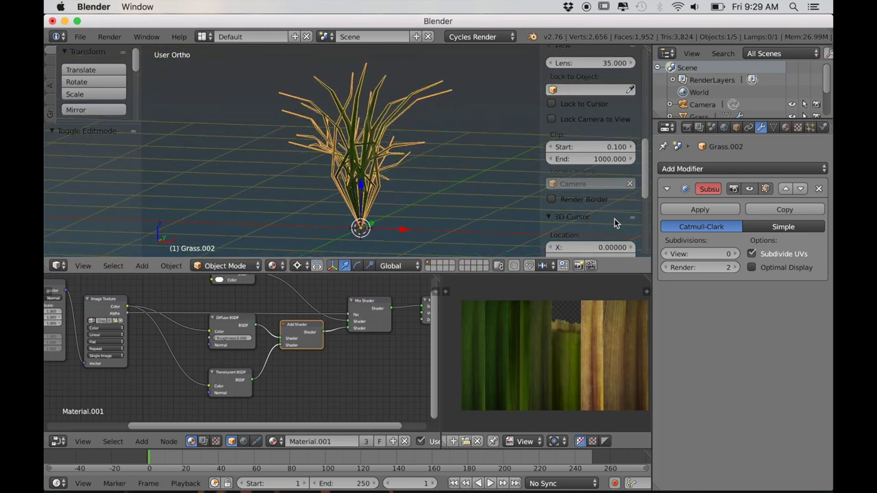
- Raise the new clump's Subdivision Surface View level and check the smoothed blades
click(733, 253)
click(732, 254)
scroll(456, 234, up, 3)
mouse_move(427, 240)
middle_down()
mouse_move(456, 235)
mouse_move(410, 247)
mouse_move(360, 242)
mouse_move(487, 243)
mouse_move(431, 242)
middle_up()
scroll(409, 247, down, 3)
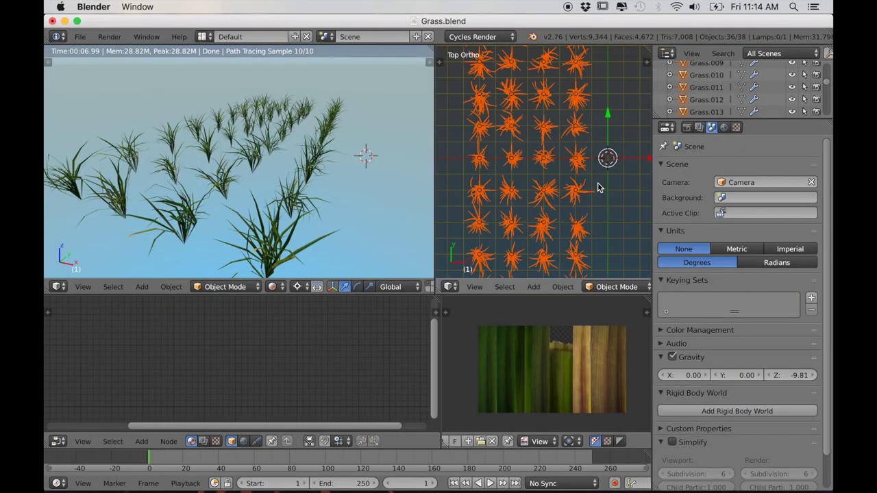
- Duplicate the 36 selected grass clumps and move the copies about 10 units along positive X
middle_drag(384, 178, 423, 211)
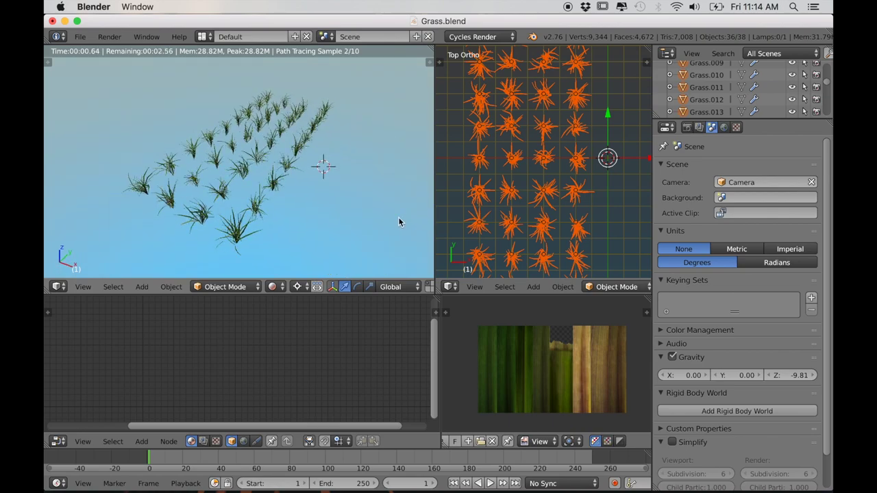
scroll(358, 230, up, 6)
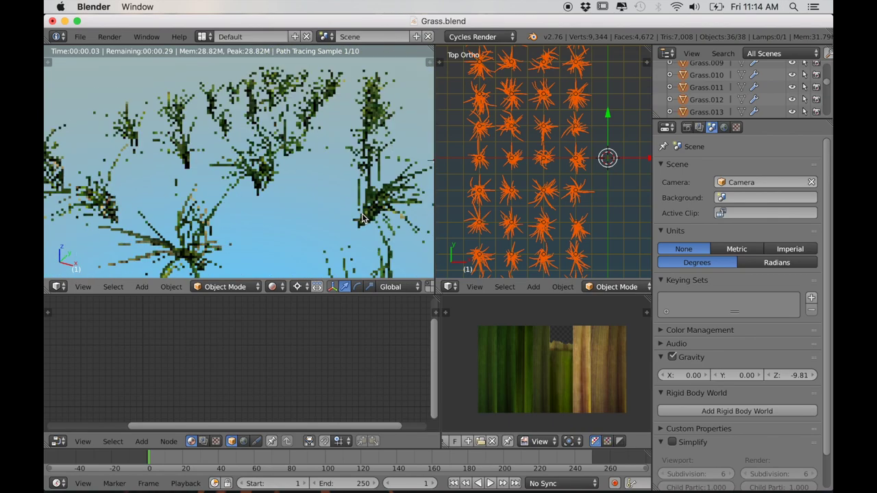
scroll(555, 196, down, 3)
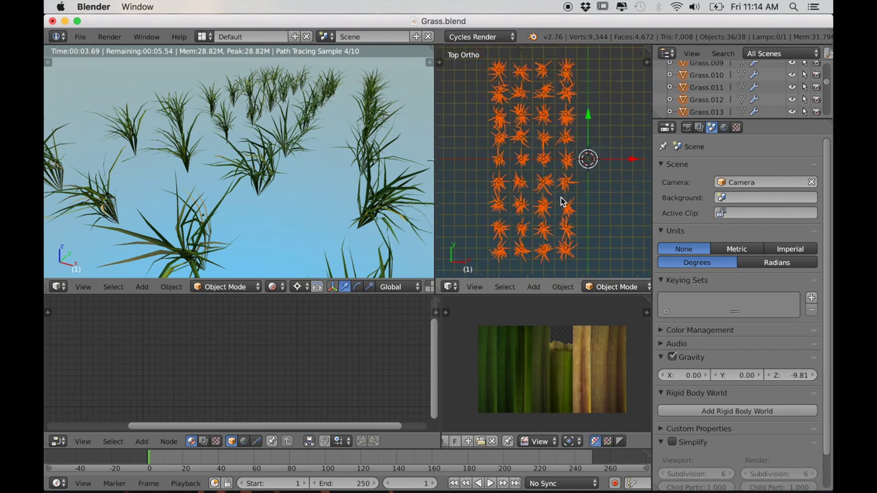
shift+middle_drag(569, 202, 538, 200)
scroll(555, 201, down, 1)
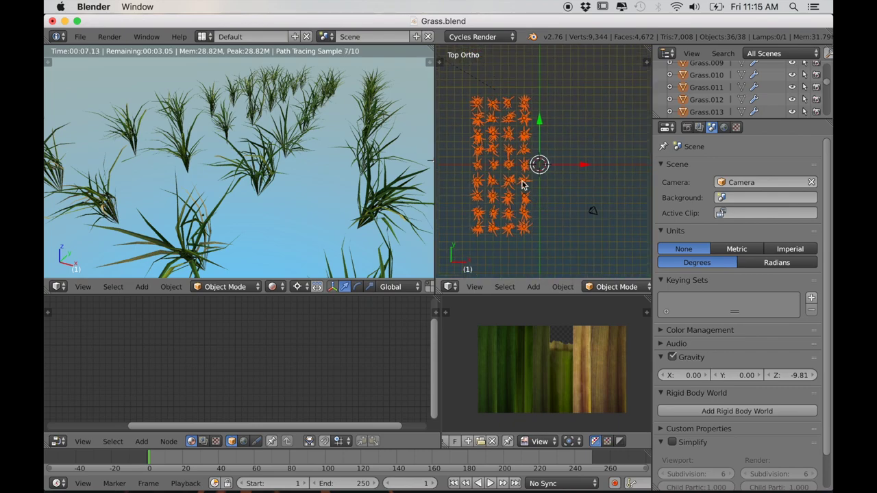
key(shift+d)
key(x)
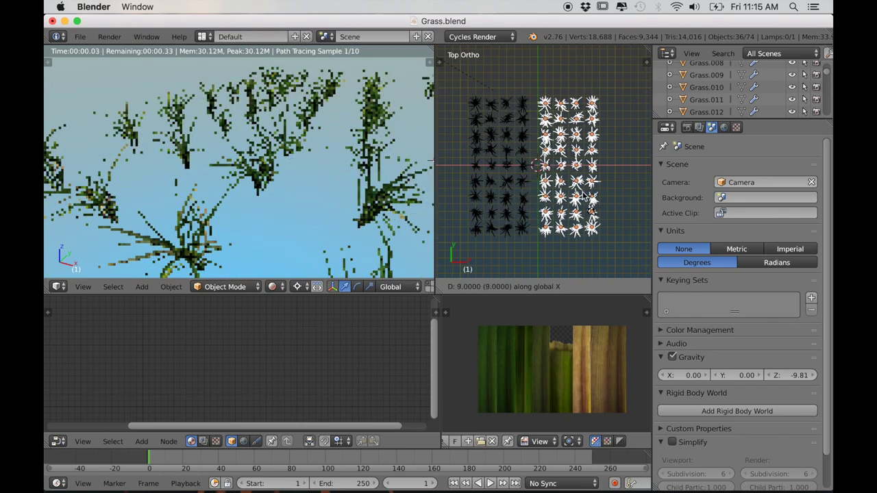
click(591, 197)
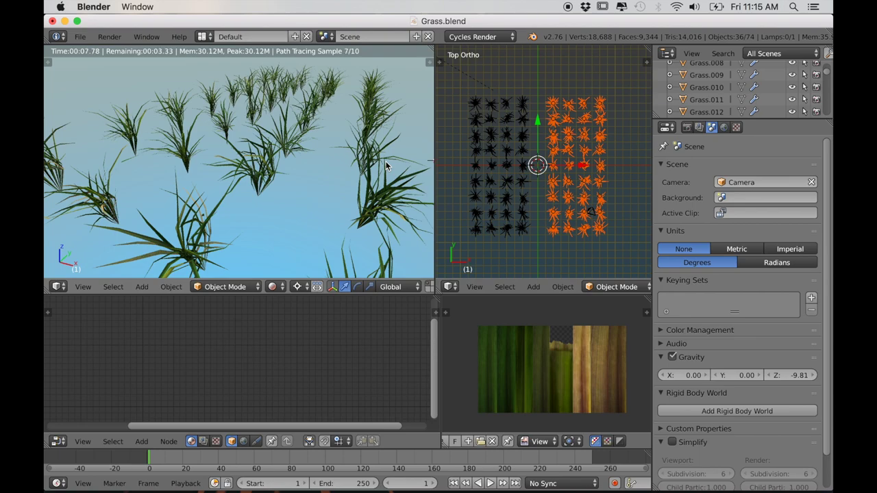
- Examine the enlarged field of grass clumps in the rendered view and the top view
scroll(581, 161, up, 2)
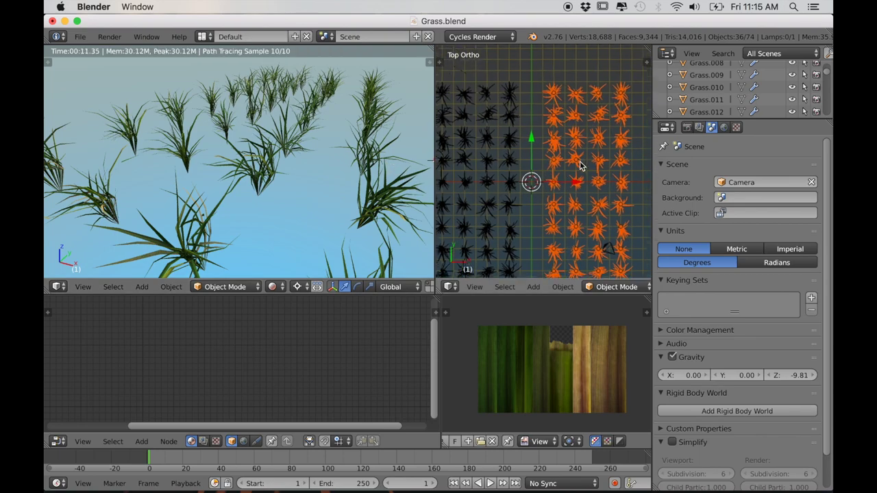
shift+middle_drag(581, 161, 579, 178)
scroll(370, 174, down, 2)
shift+middle_drag(370, 174, 200, 151)
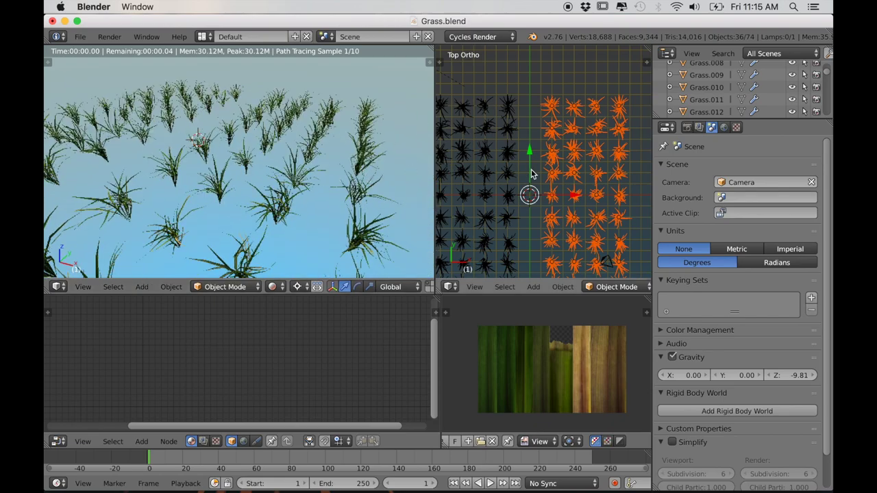
shift+middle_drag(370, 167, 411, 165)
shift+middle_drag(555, 163, 489, 201)
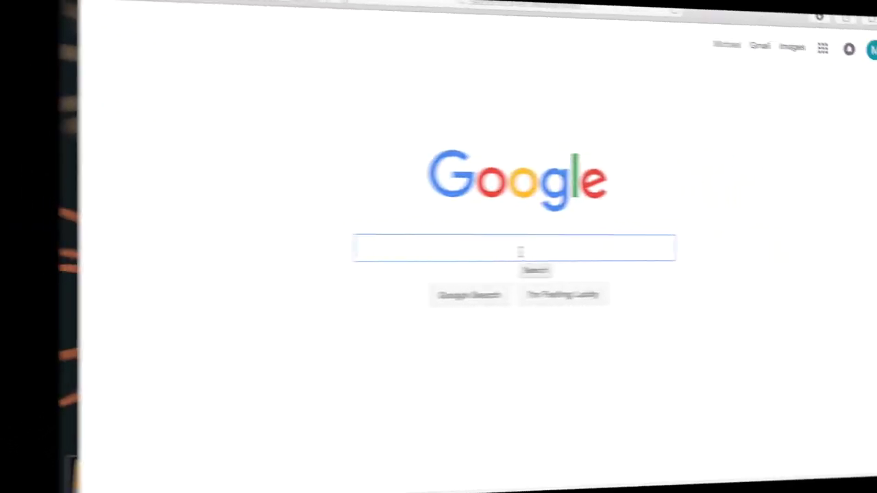
- Switch to the web browser, search Google for "uv align distribute" and read the Blender Artists thread on the UV Align\Distribute add-on
text(uv)
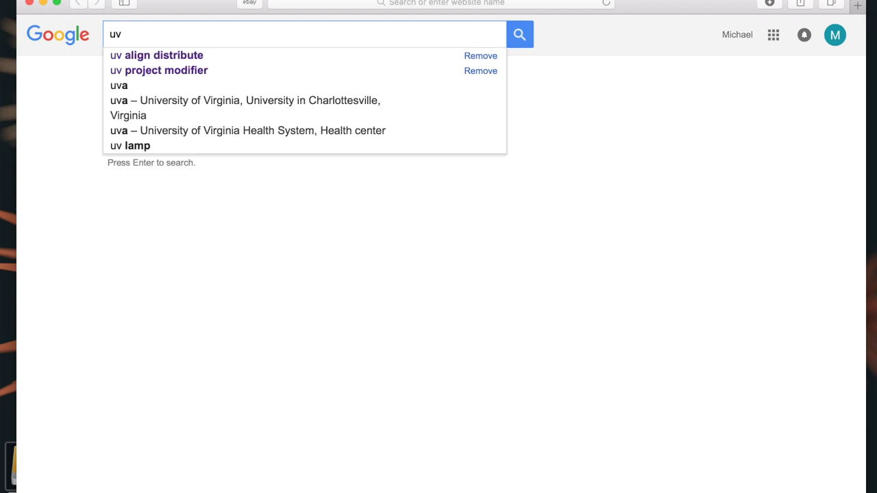
key(Down)
key(Return)
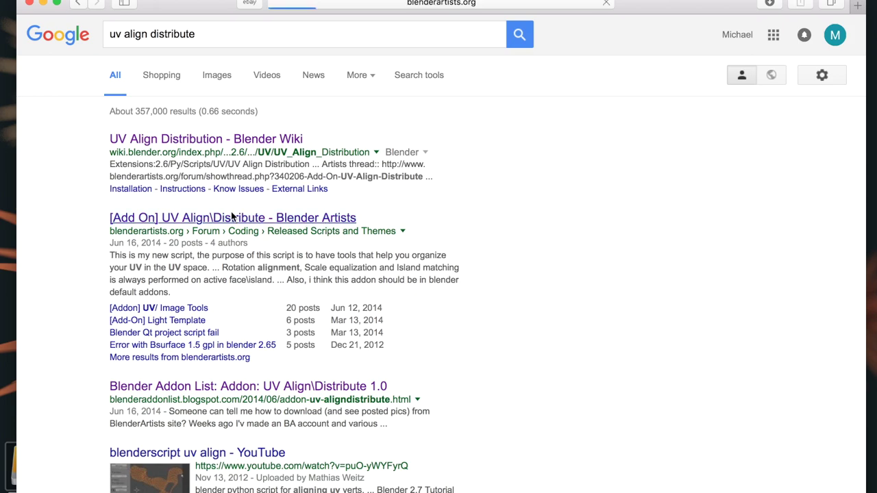
click(231, 217)
scroll(311, 330, down, 4)
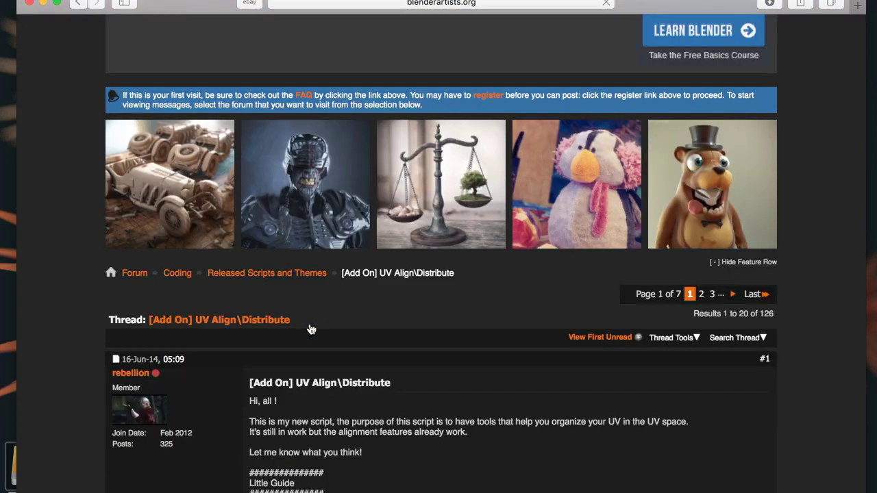
scroll(311, 330, down, 5)
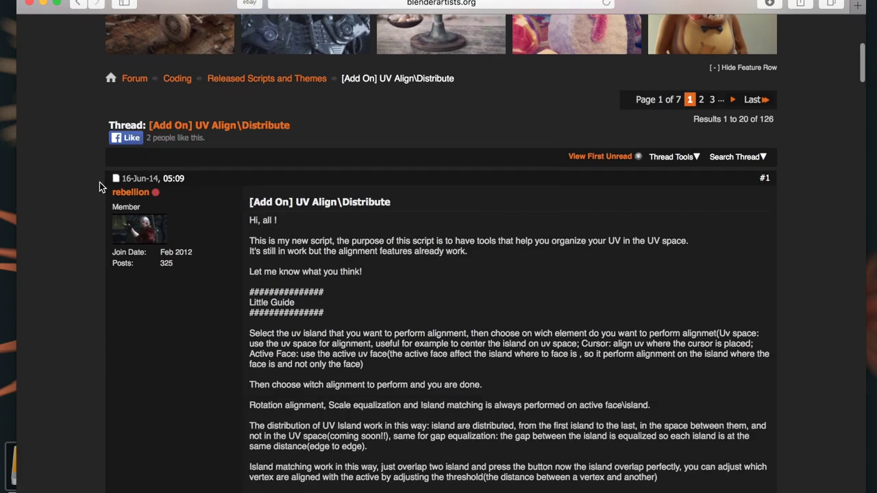
scroll(302, 312, down, 5)
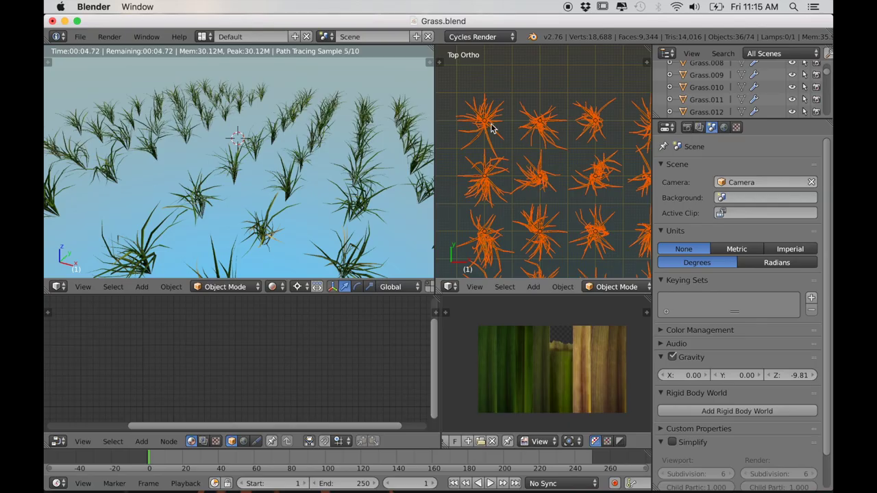
- Open the duplicated block's corner clump for editing and align all its UV islands to the UV space's vertical and horizontal axes
right_click(491, 125)
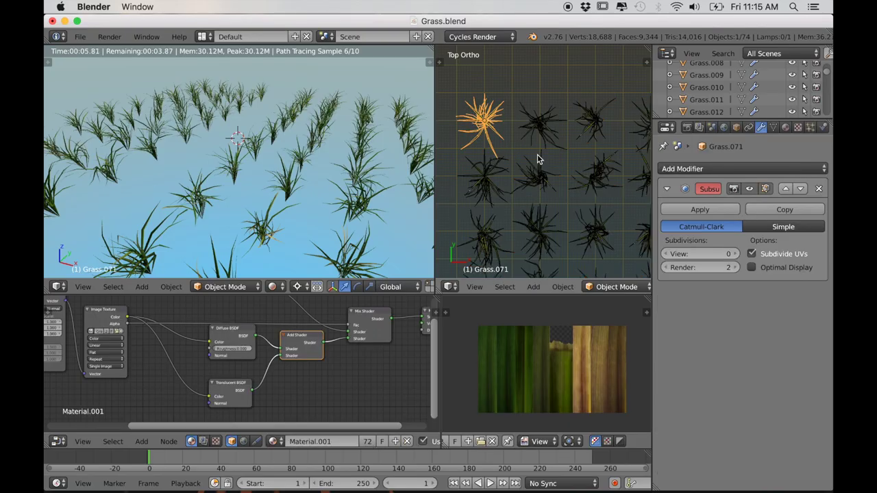
key(Tab)
key(a)
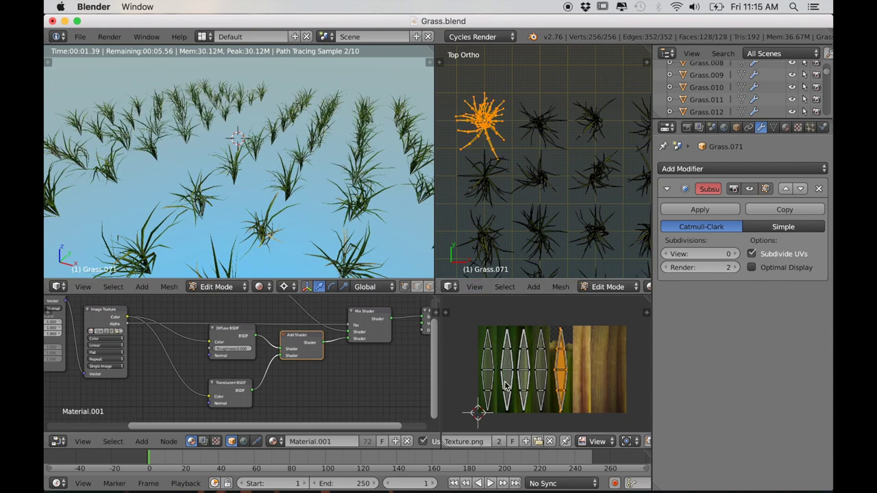
key(t)
click(503, 380)
click(503, 394)
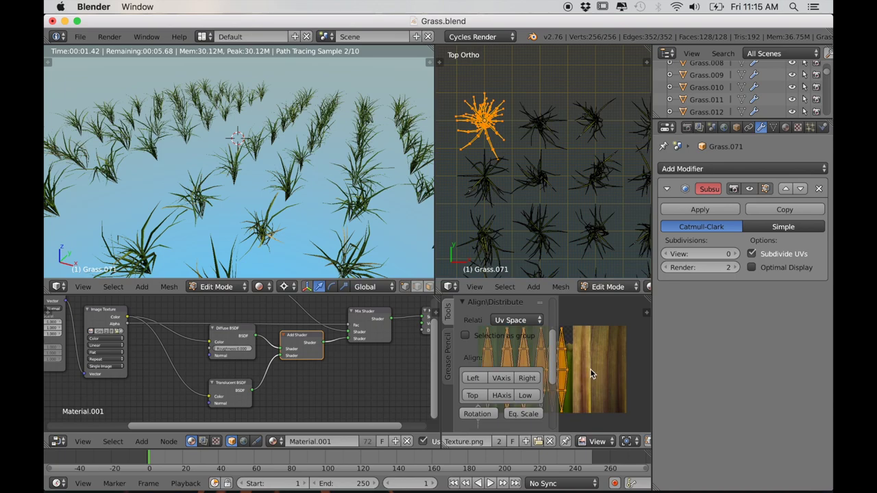
click(501, 395)
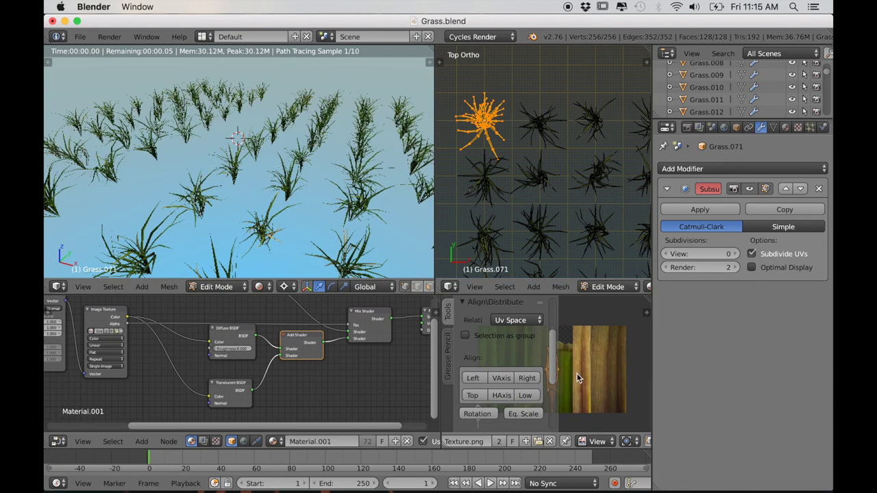
- Widen the UV editor and move the stacked UV islands along X onto the brown dry-leaf strip of the texture
scroll(575, 374, down, 1)
drag(439, 376, 350, 370)
key(g)
key(x)
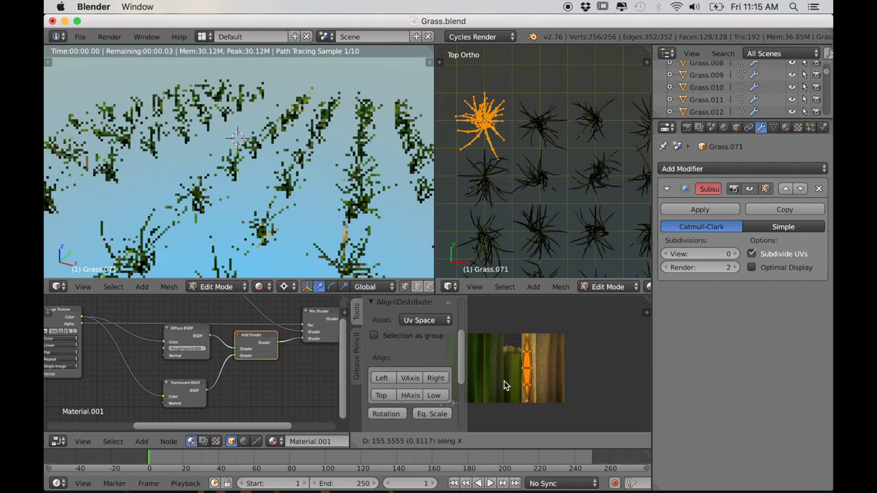
click(523, 385)
scroll(522, 388, up, 4)
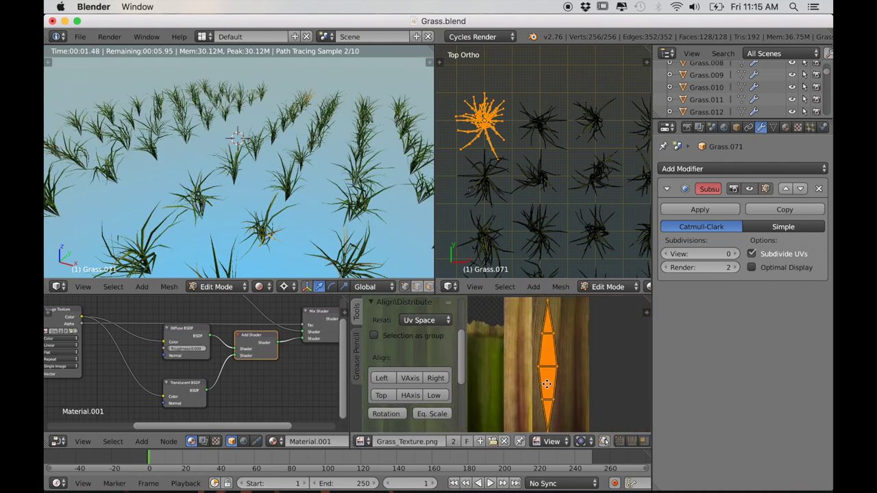
scroll(548, 374, down, 2)
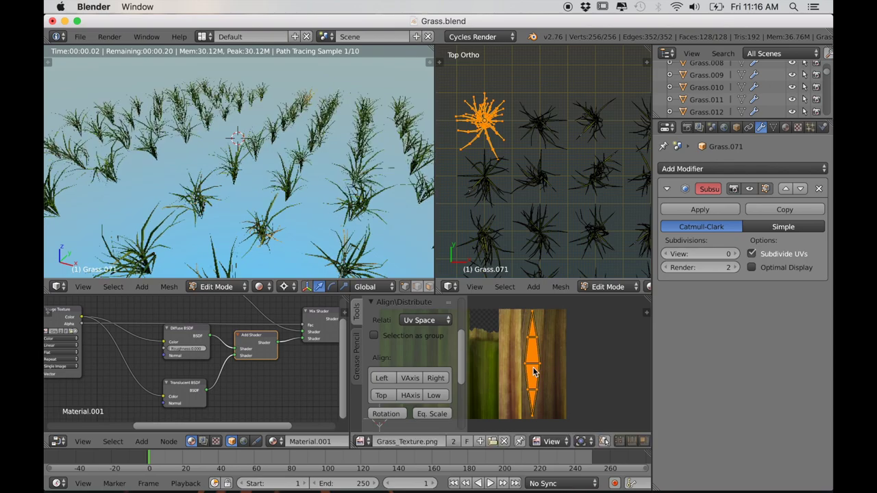
- Spread the corner clump's stacked UV islands across the brown strip, forming columns on both sides of the middle one
right_click(533, 370)
key(g)
click(554, 371)
right_click(535, 370)
key(g)
click(512, 373)
right_click(534, 372)
key(g)
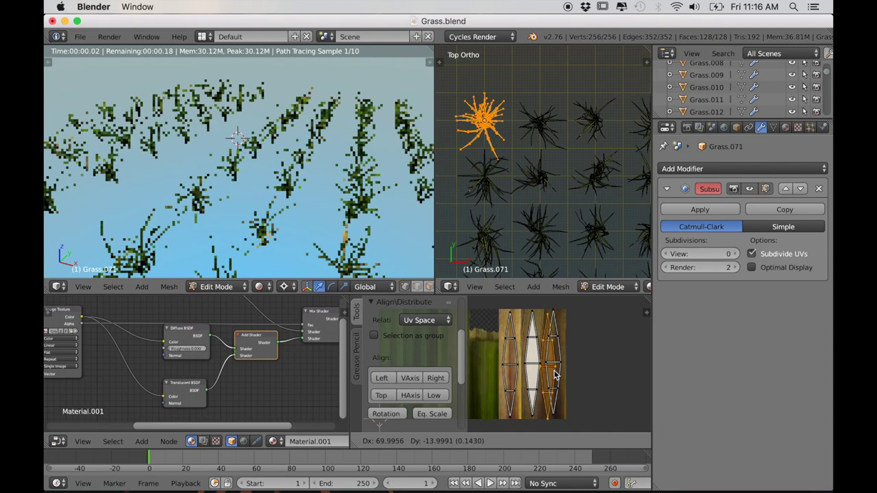
click(551, 372)
right_click(532, 372)
key(g)
click(506, 374)
key(g)
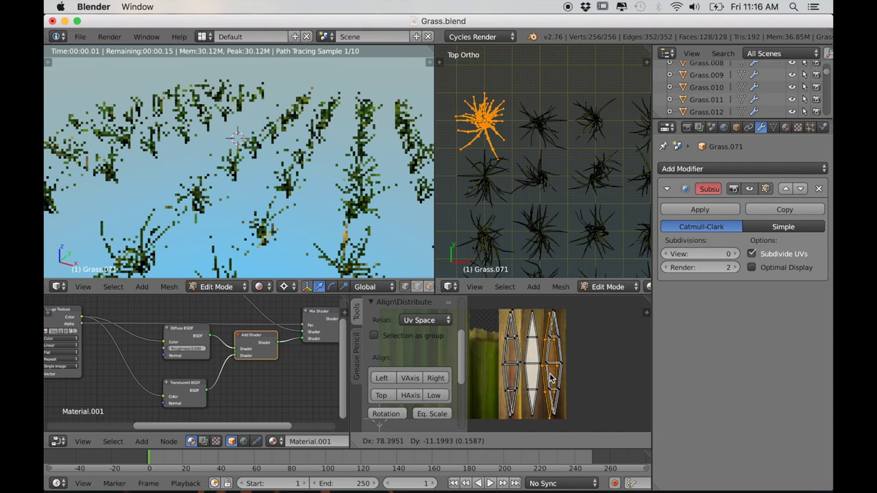
click(509, 380)
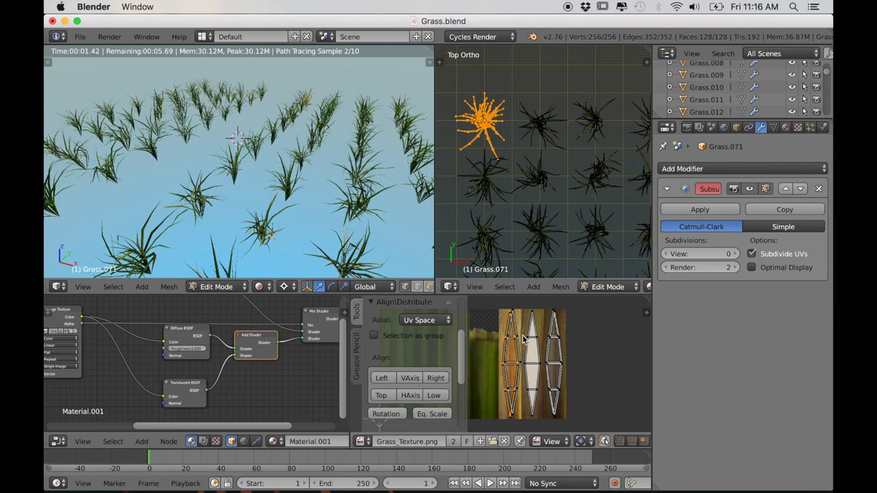
- Open the second clump in the top row for editing, align its UV islands to the horizontal axis and move them onto the brown strip
key(Tab)
right_click(538, 127)
key(Tab)
key(a)
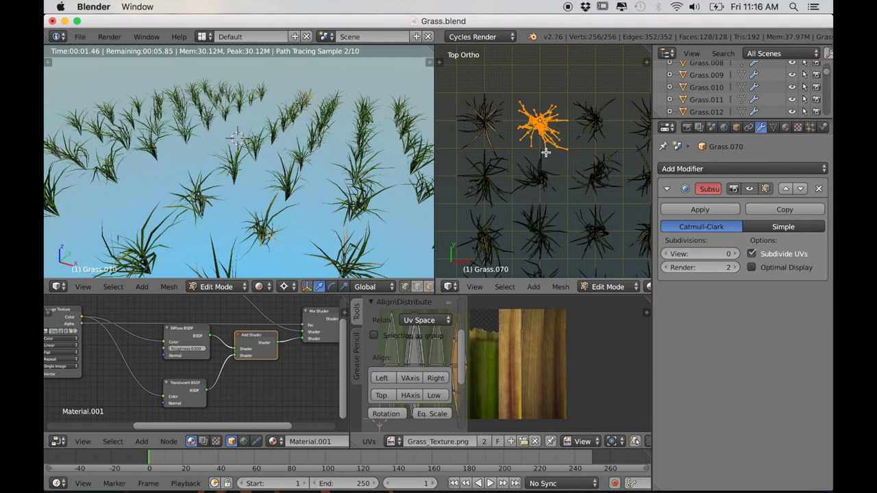
key(Home)
key(a)
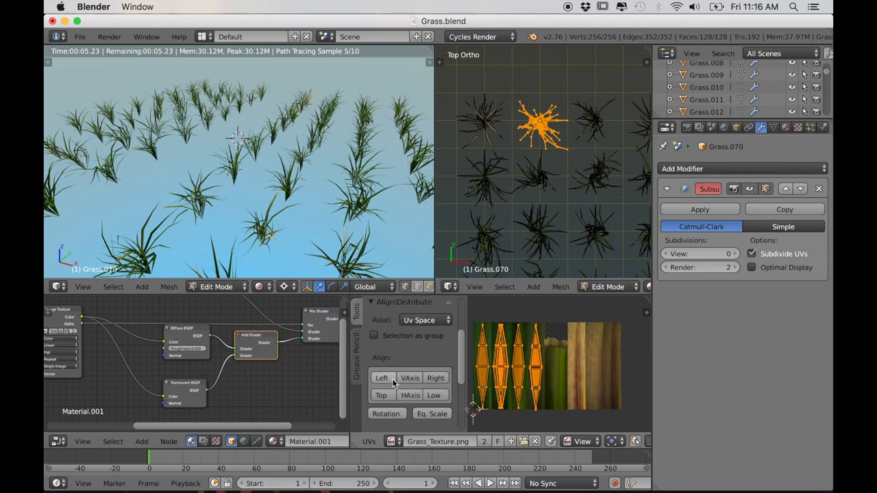
click(410, 395)
key(g)
click(585, 368)
scroll(585, 370, up, 2)
middle_drag(585, 371, 568, 373)
- Distribute the second clump's overlapping UV islands one by one across the width of the brown dry-leaf area
key(a)
key(l)
key(g)
click(552, 374)
key(a)
key(l)
key(g)
click(614, 369)
key(l)
key(g)
click(550, 370)
key(l)
key(g)
click(615, 370)
key(l)
key(g)
click(540, 375)
key(l)
key(g)
click(602, 374)
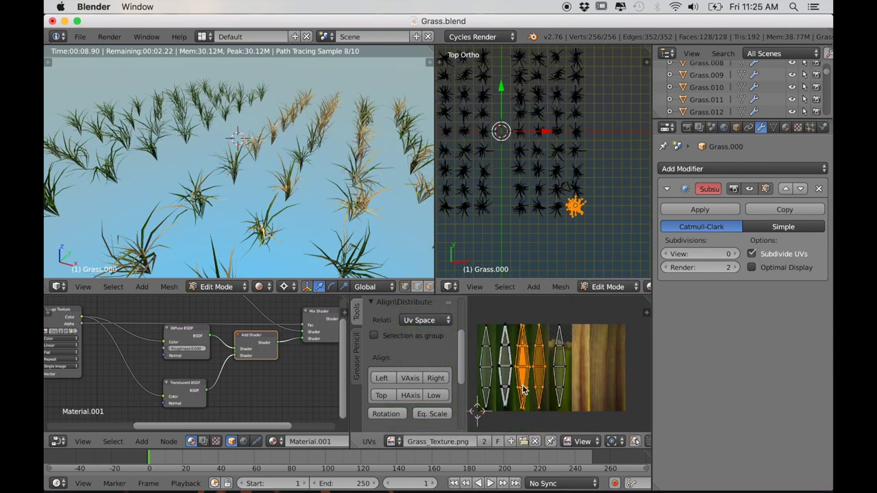
- Move the selected UV islands of the duplicated block's lower outer corner clump along X onto the brown strip
key(g)
key(x)
click(583, 399)
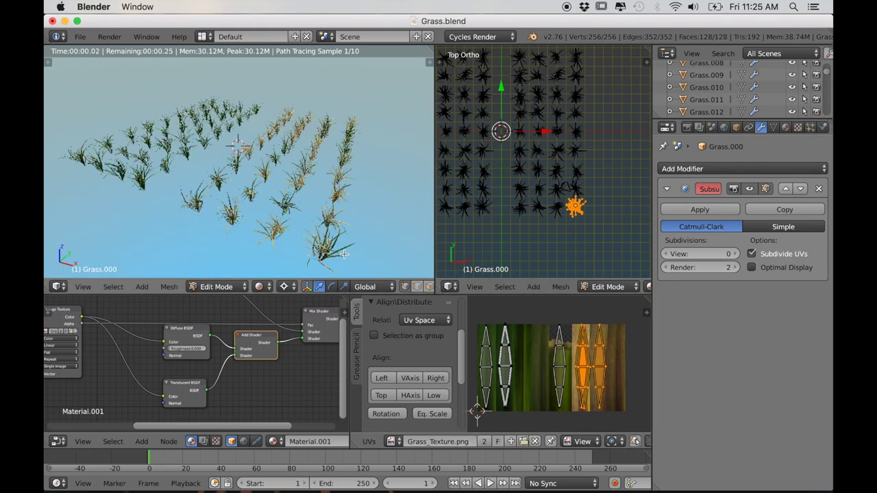
- Examine the green and dry grass rows in the rendered view and save the file
shift+middle_drag(372, 230, 364, 233)
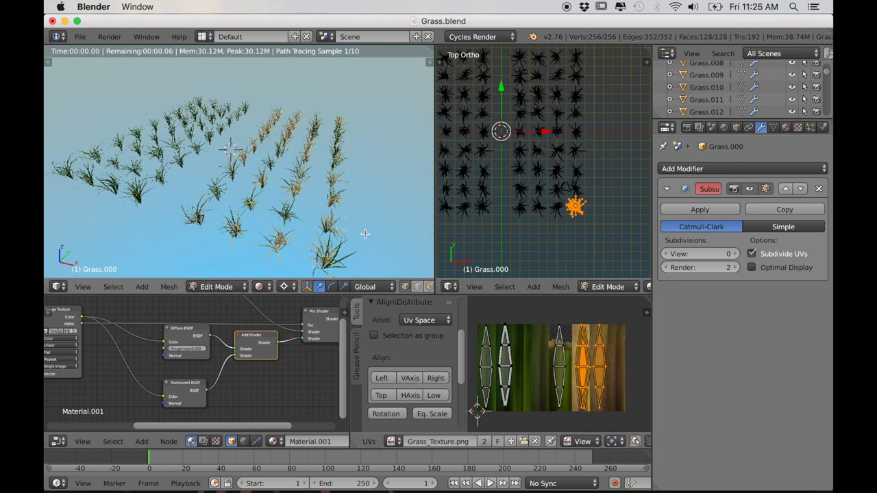
middle_drag(302, 212, 320, 213)
scroll(301, 220, up, 3)
scroll(302, 219, down, 1)
scroll(301, 219, down, 3)
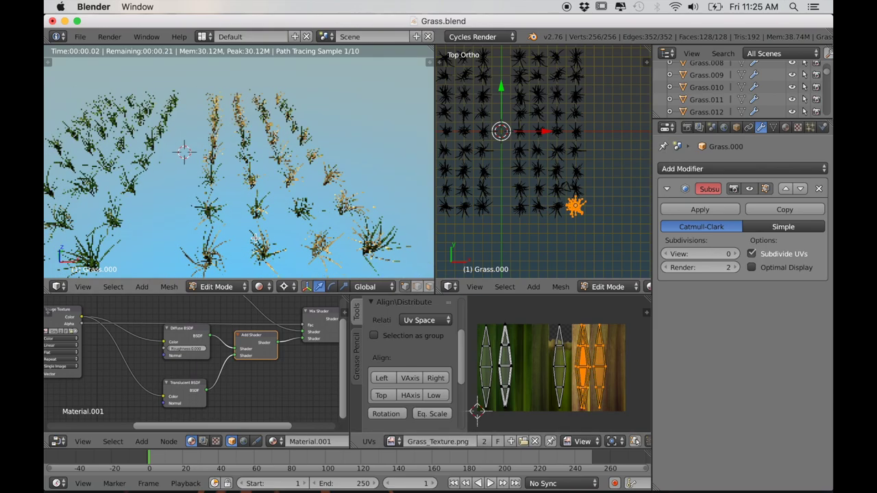
middle_drag(264, 239, 243, 244)
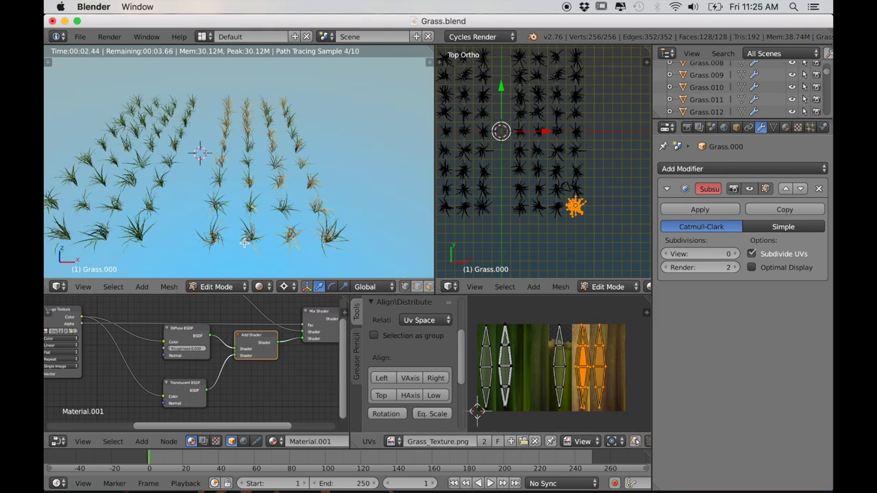
click(80, 36)
click(92, 131)
- Switch the larger 3D view from rendered to preview shading and deselect all of the clump's mesh
scroll(534, 112, down, 2)
scroll(551, 219, up, 3)
mouse_move(534, 112)
middle_down()
mouse_move(550, 219)
mouse_move(510, 221)
middle_up()
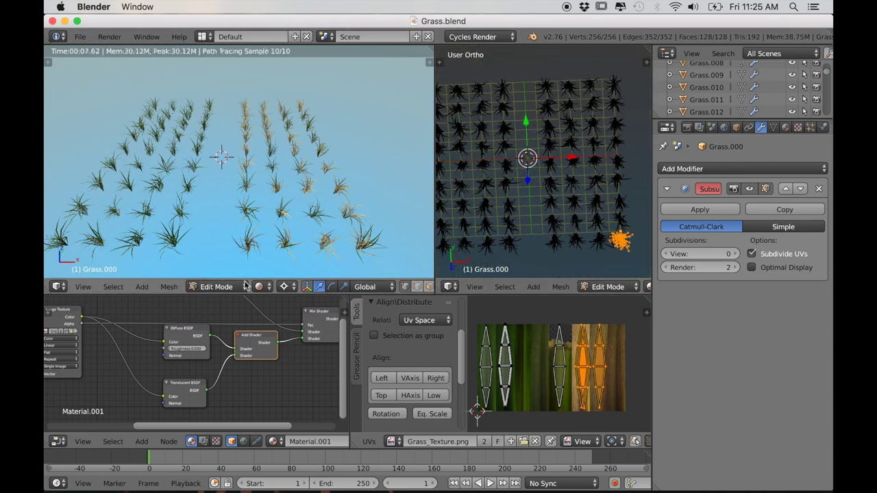
click(259, 287)
click(267, 196)
key(a)
middle_drag(247, 226, 308, 199)
scroll(486, 177, down, 1)
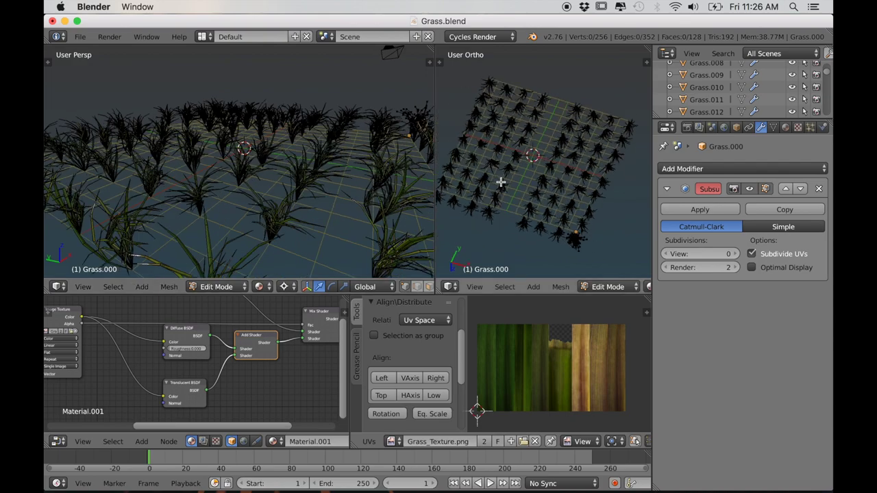
- Return to Object Mode, select the whole block of green clumps in the top view and put it in a new green-grass group
key(KP_7)
key(Tab)
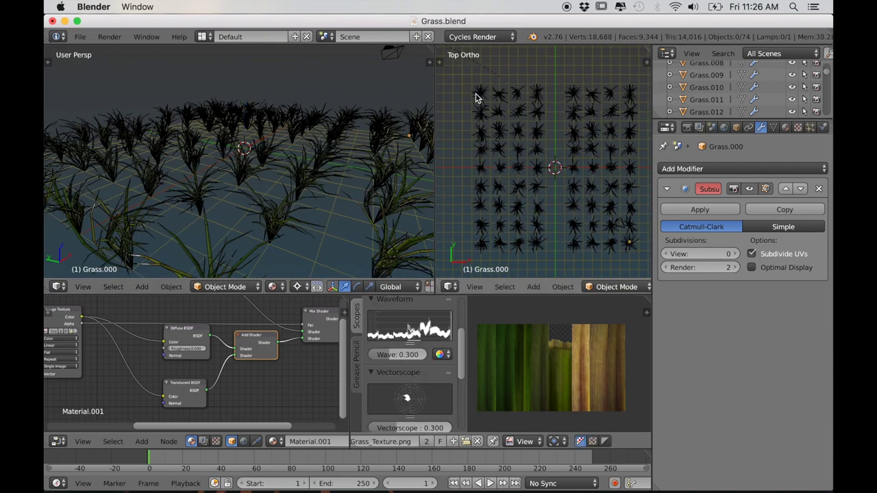
drag(471, 91, 544, 251)
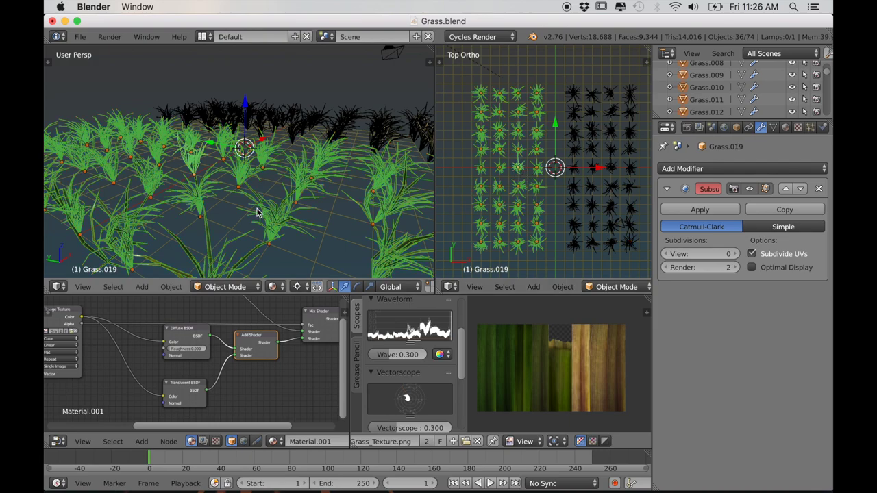
key(t)
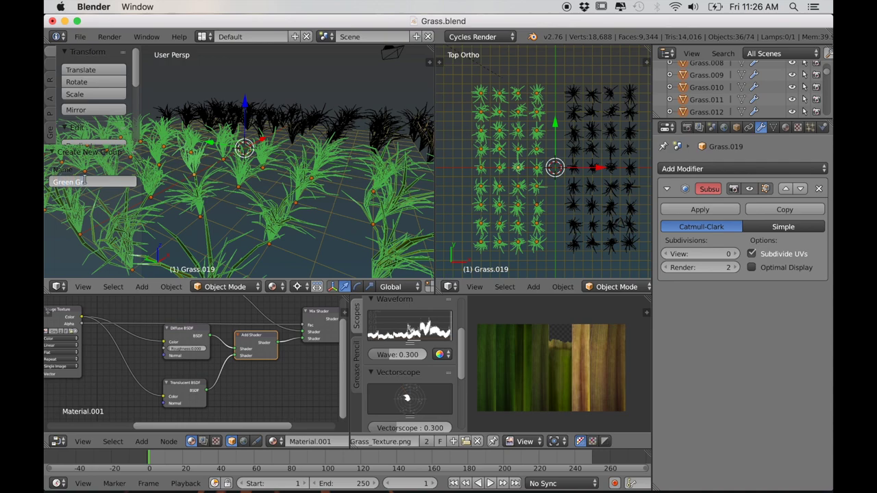
- Move the camera 6.849 along the X axis, clear of the dry-grass block
middle_drag(343, 188, 306, 204)
mouse_move(552, 199)
shift+middle_down()
mouse_move(496, 202)
mouse_move(515, 215)
mouse_move(553, 181)
mouse_move(559, 197)
shift+middle_up()
right_click(553, 178)
key(g)
key(x)
click(582, 167)
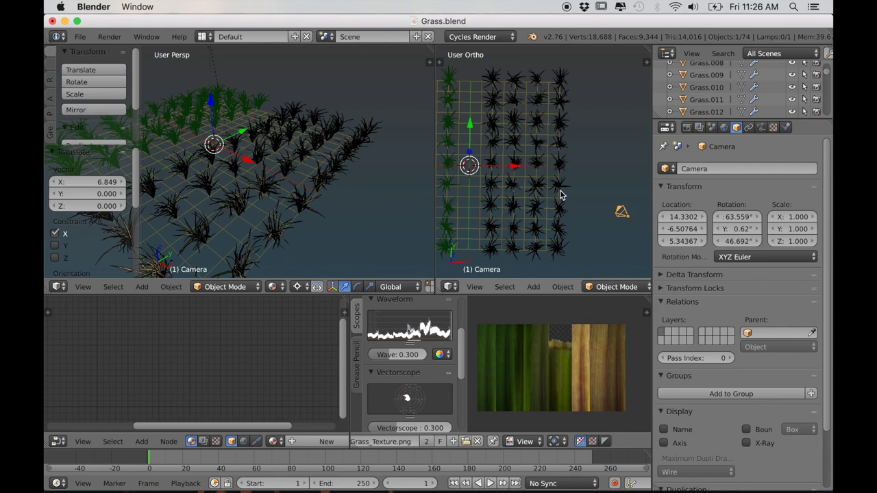
- Select the whole duplicated block of clumps in the top view without the camera and put it in a new group named Dry Grass
key(KP_7)
key(a)
key(a)
key(a)
drag(492, 94, 554, 240)
shift+right_click(538, 172)
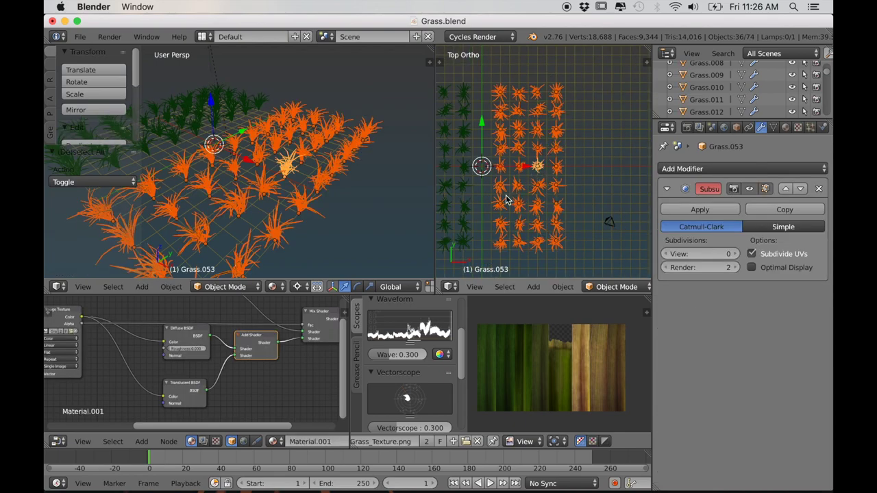
key(ctrl+g)
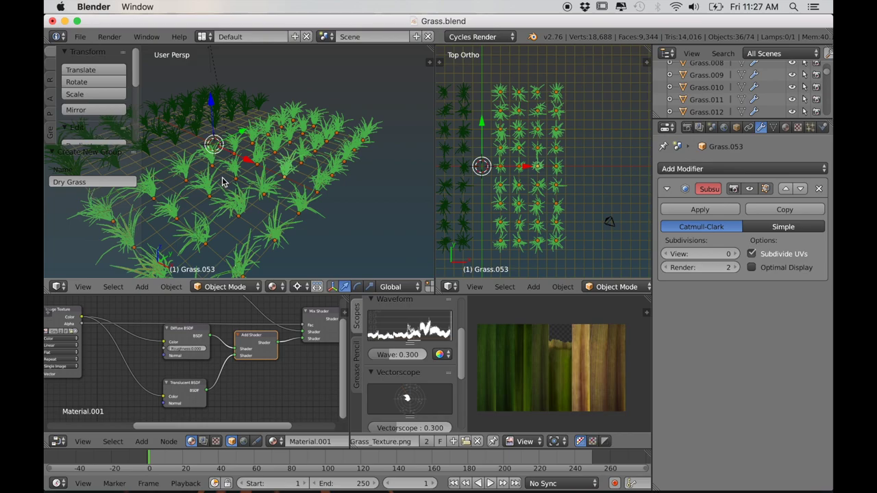
key(a)
- Box-select the clumps of both grass blocks and move them to layer 11
scroll(227, 189, up, 6)
middle_drag(182, 190, 283, 187)
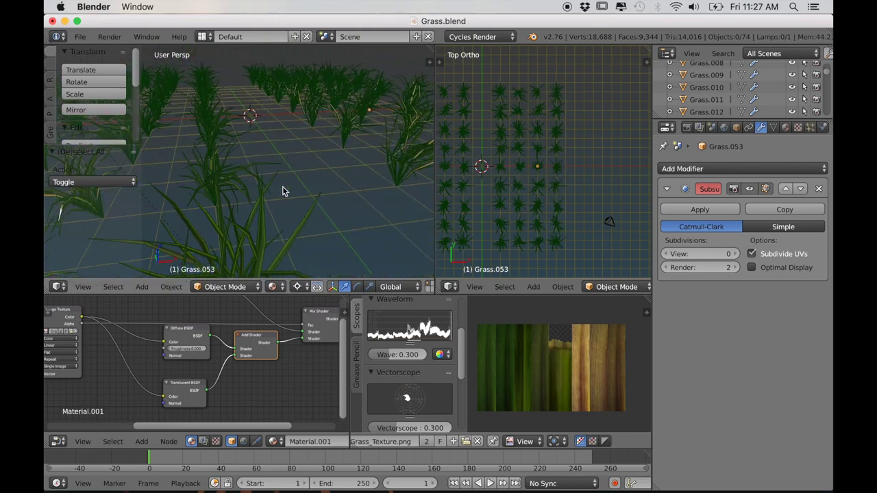
scroll(535, 192, down, 1)
shift+middle_drag(537, 193, 574, 194)
scroll(569, 199, up, 1)
scroll(548, 188, down, 1)
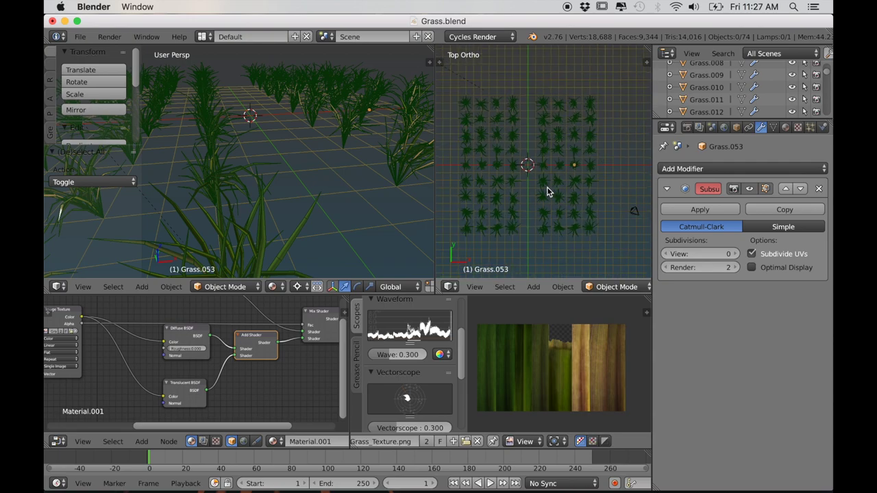
key(b)
drag(456, 92, 604, 246)
key(m)
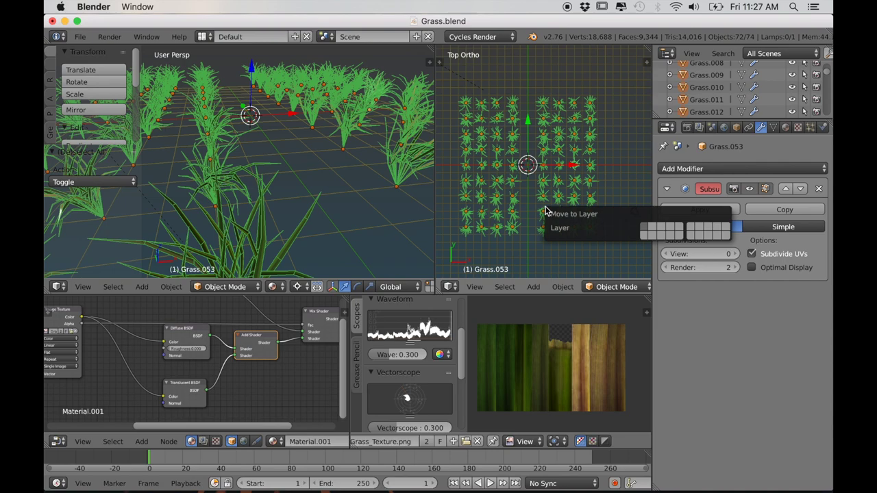
click(689, 231)
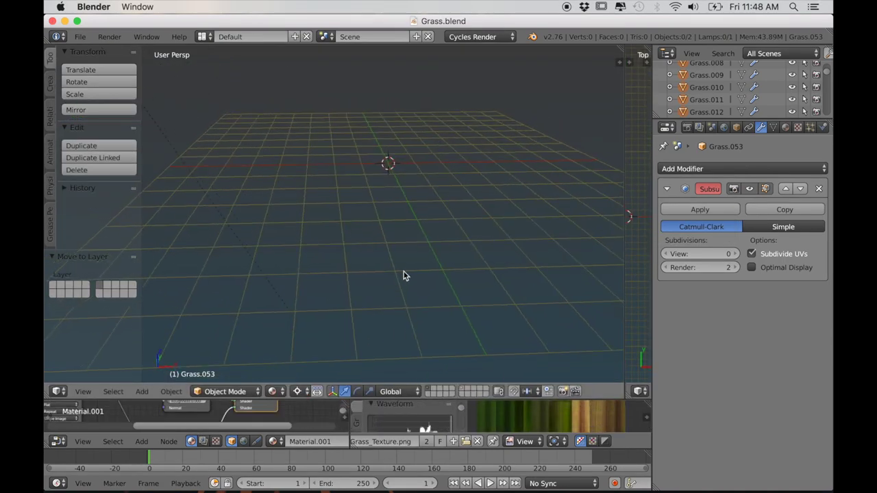
- Add a plane at the grid's centre and scale its mesh by 8 in Edit Mode
key(shift+a)
mouse_move(363, 282)
click(408, 48)
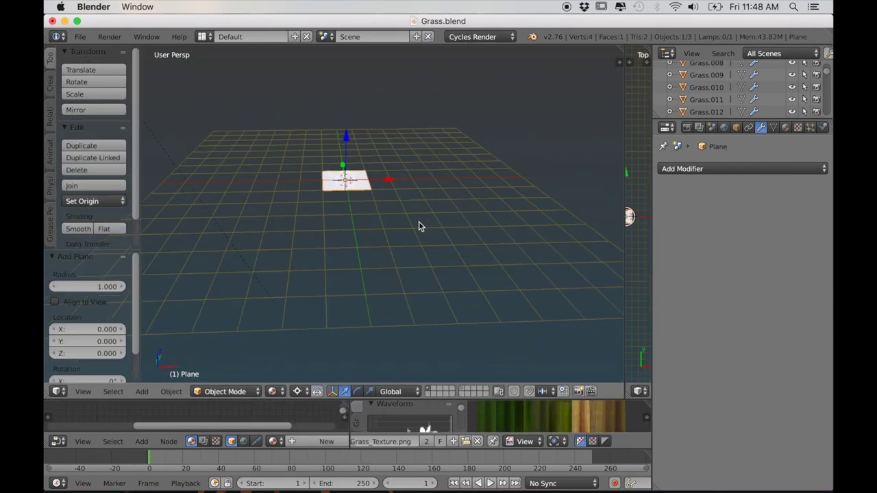
key(Tab)
text(s)
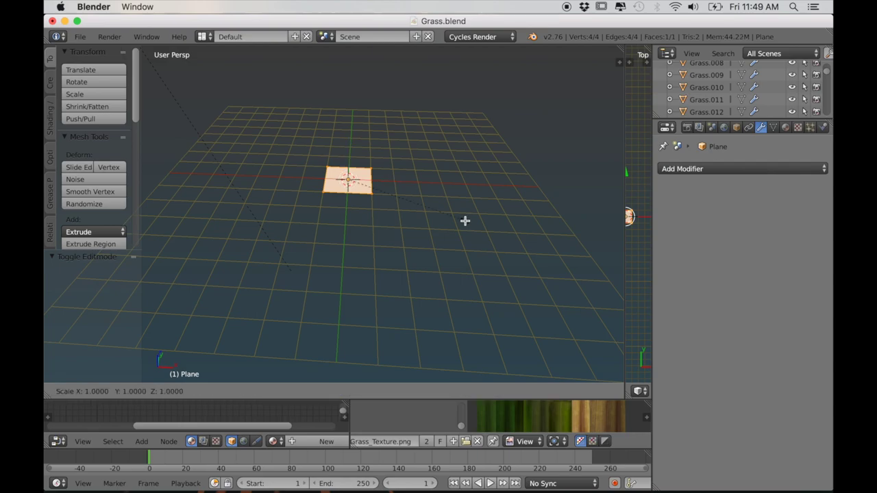
text(8)
key(Return)
- Subdivide the ground plane with 100 cuts and return to Object Mode
key(Tab)
key(Tab)
key(w)
click(392, 200)
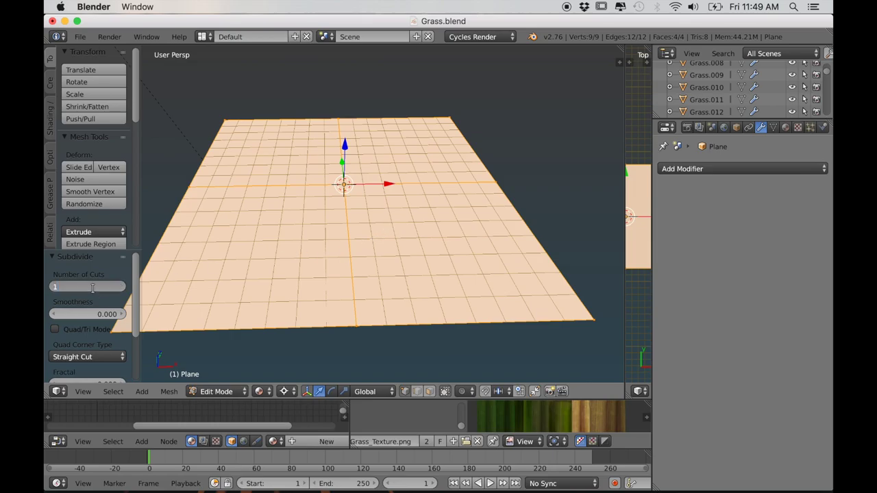
key(Return)
middle_drag(336, 268, 329, 268)
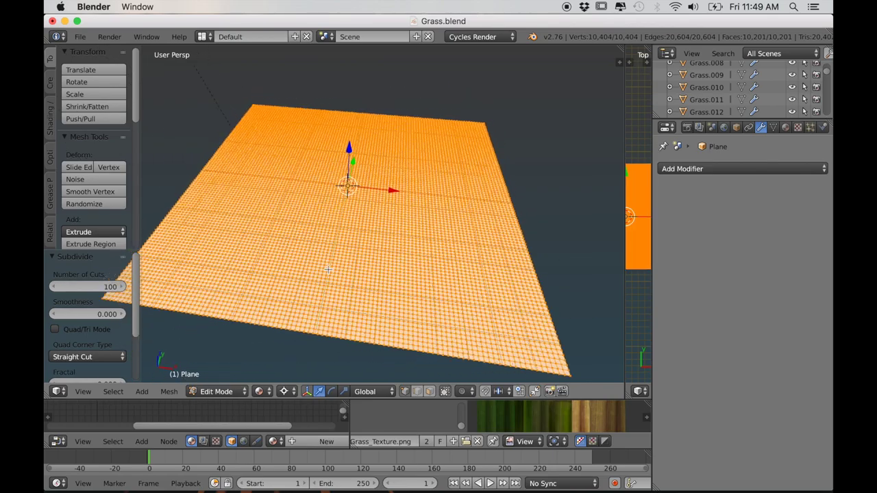
scroll(350, 280, up, 4)
scroll(349, 279, down, 4)
key(Tab)
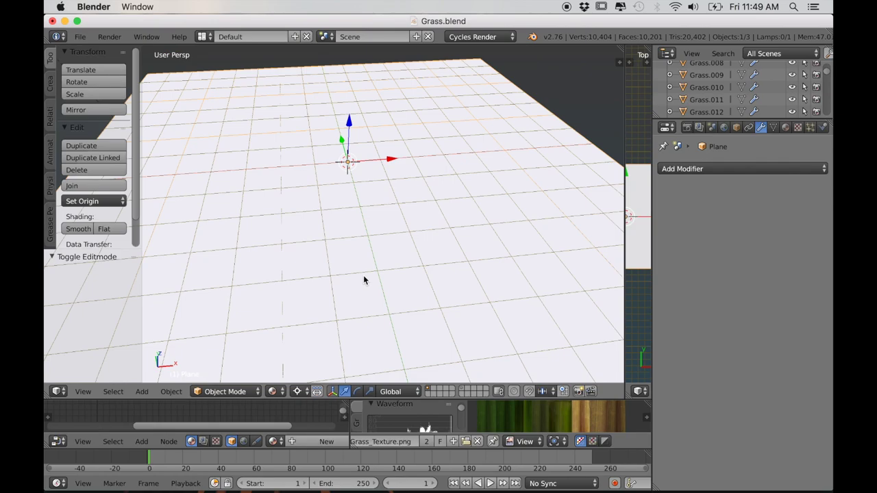
mouse_move(357, 277)
middle_down()
mouse_move(376, 276)
mouse_move(368, 274)
middle_up()
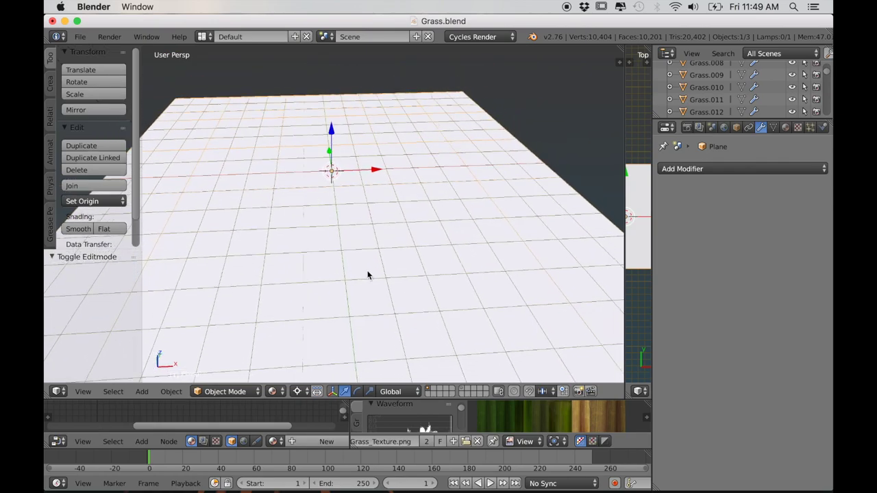
- Add a Displace modifier to the ground plane and give it a new texture
click(699, 171)
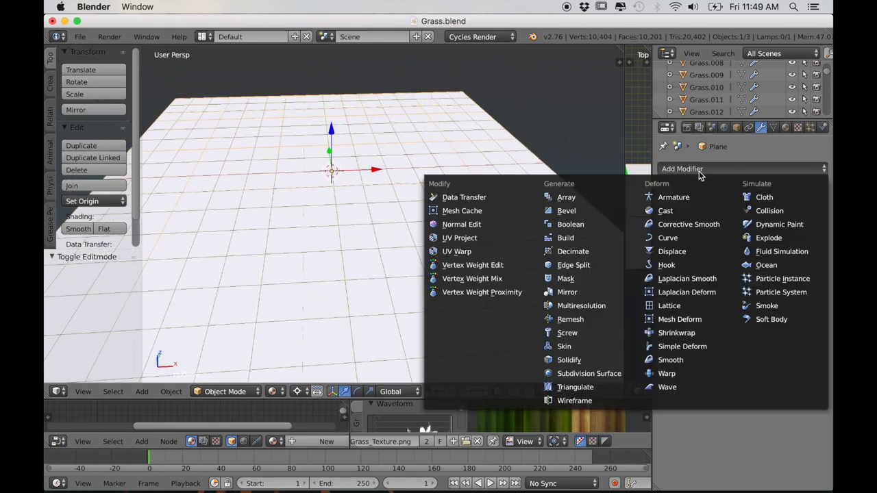
click(668, 251)
click(706, 240)
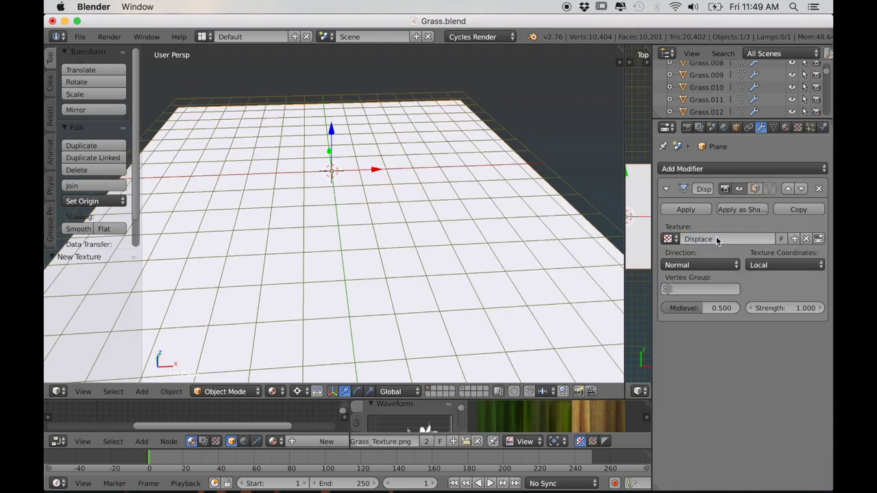
- Bring up the Displace modifier's texture settings and set the texture type to Clouds
click(798, 132)
click(737, 167)
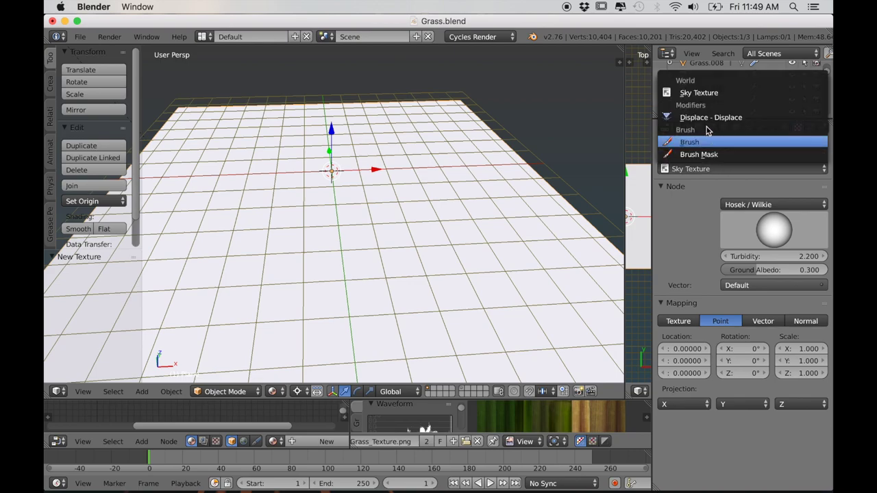
click(709, 121)
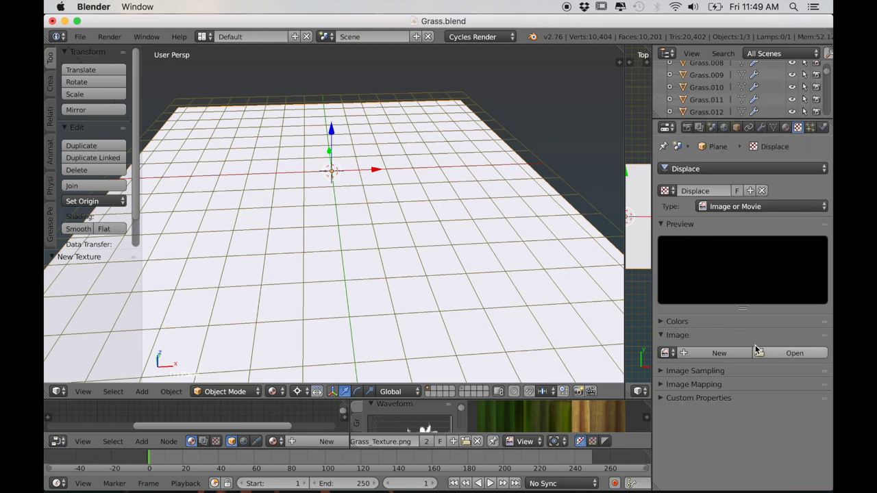
click(730, 207)
click(706, 246)
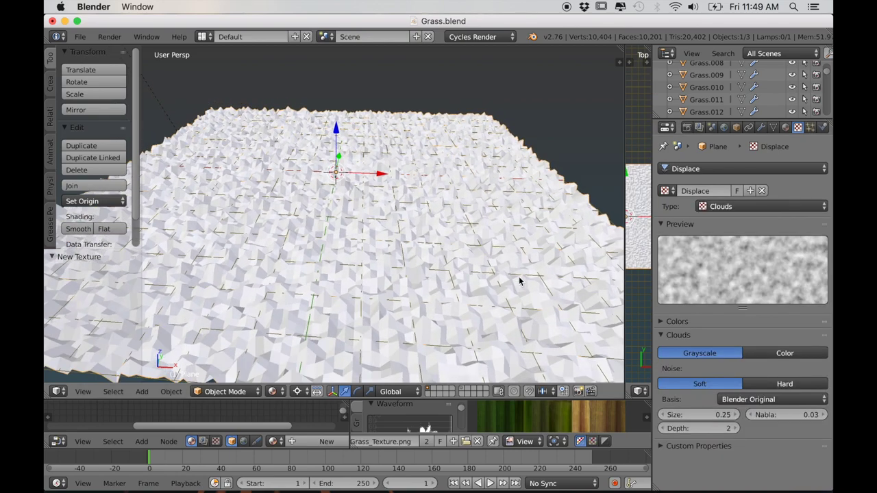
- Set the Clouds texture's size to 2.00 and its depth to 24
drag(696, 415, 823, 415)
middle_drag(433, 329, 474, 299)
scroll(546, 368, up, 2)
middle_drag(546, 368, 527, 348)
scroll(527, 348, up, 3)
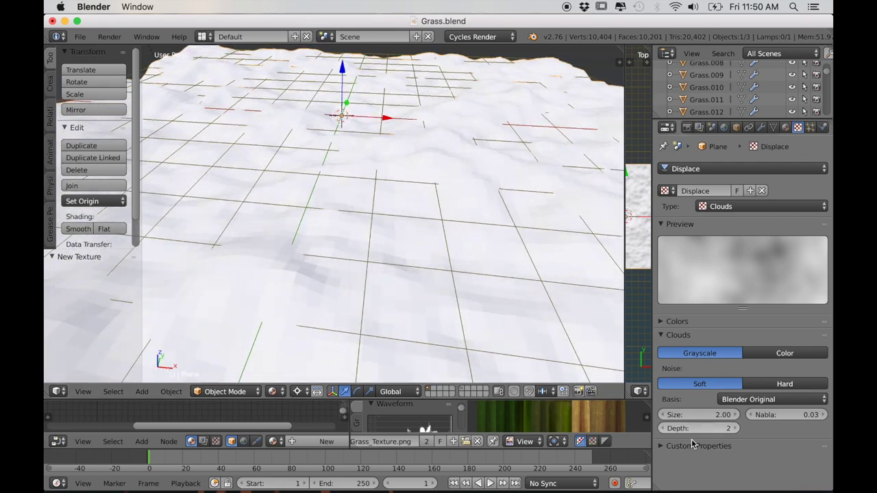
scroll(380, 313, down, 4)
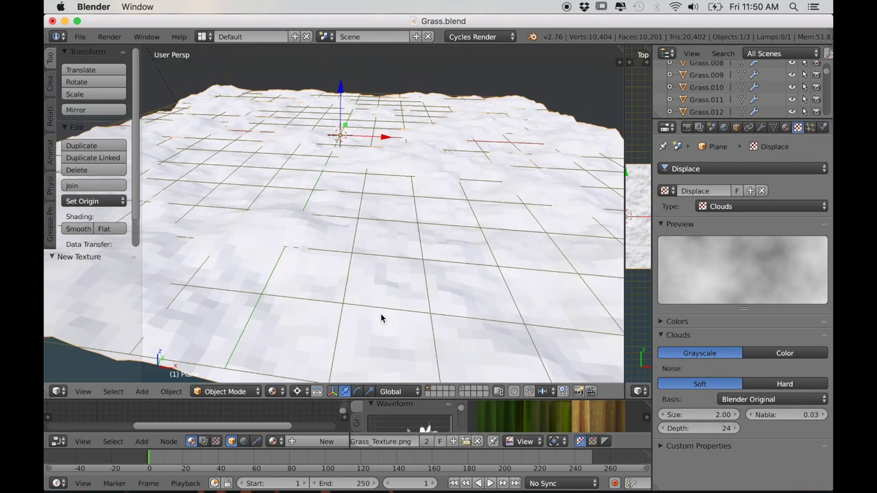
- Shade the ground plane smooth and set the Clouds texture's size to 1.80
click(69, 228)
scroll(274, 255, up, 2)
mouse_move(274, 255)
middle_down()
mouse_move(325, 257)
mouse_move(257, 256)
mouse_move(312, 265)
middle_up()
scroll(348, 269, down, 4)
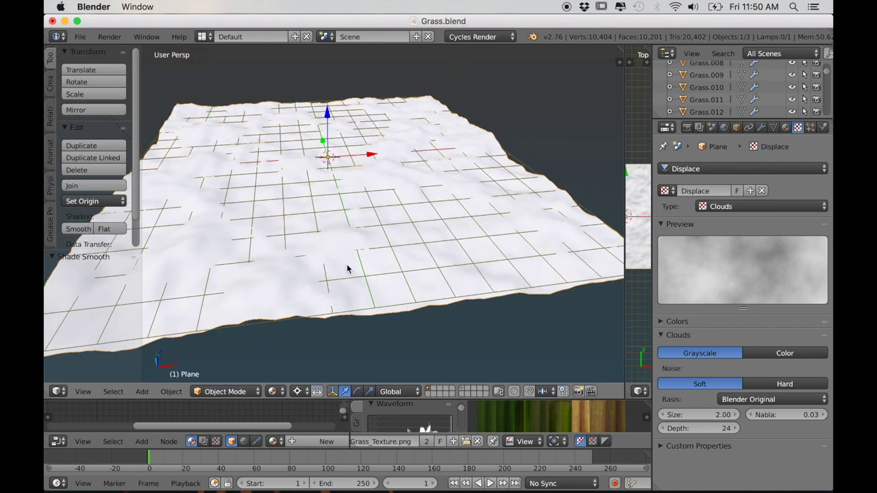
click(663, 416)
click(664, 416)
mouse_move(320, 284)
middle_down()
mouse_move(290, 257)
mouse_move(322, 288)
middle_up()
scroll(294, 260, up, 3)
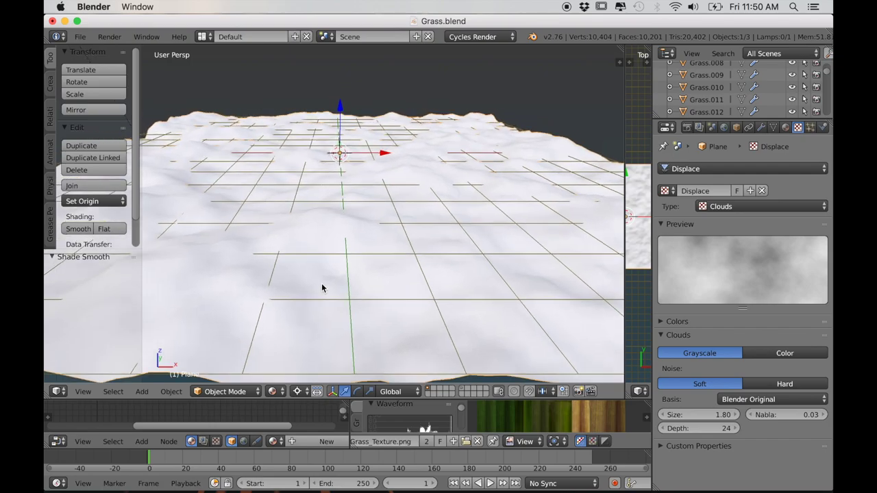
- Enter Edit Mode on the ground plane, select its far edge, and align the camera to a low front view across it
scroll(322, 288, down, 4)
key(Tab)
scroll(345, 224, up, 4)
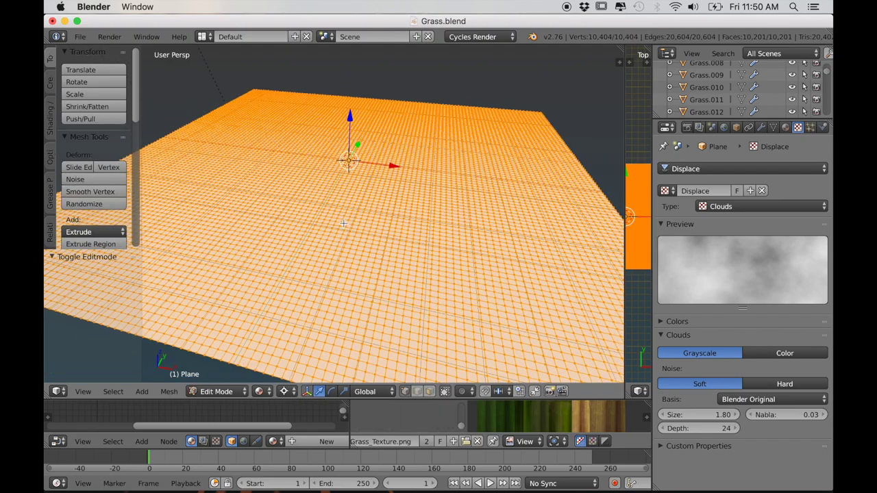
middle_drag(345, 224, 371, 198)
key(a)
key(KP_1)
key(ctrl+alt+KP_0)
key(shift+f)
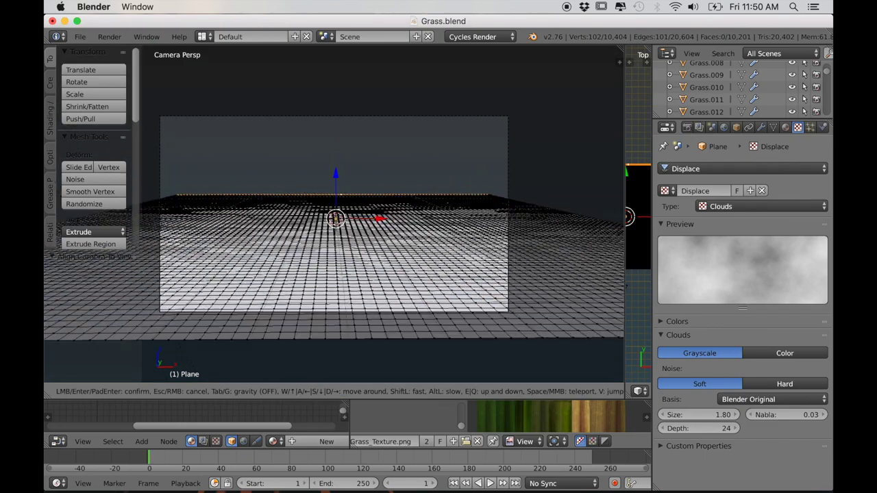
click(341, 173)
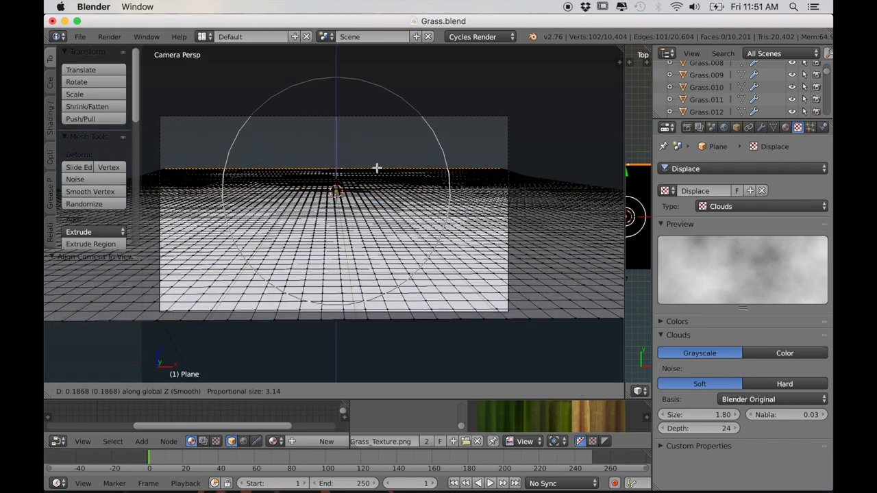
- Lift the plane's far edge and reshape the left and right back areas into hills using smooth proportional editing
right_drag(362, 122, 324, 162)
right_click(209, 200)
key(g)
scroll(210, 188, up, 6)
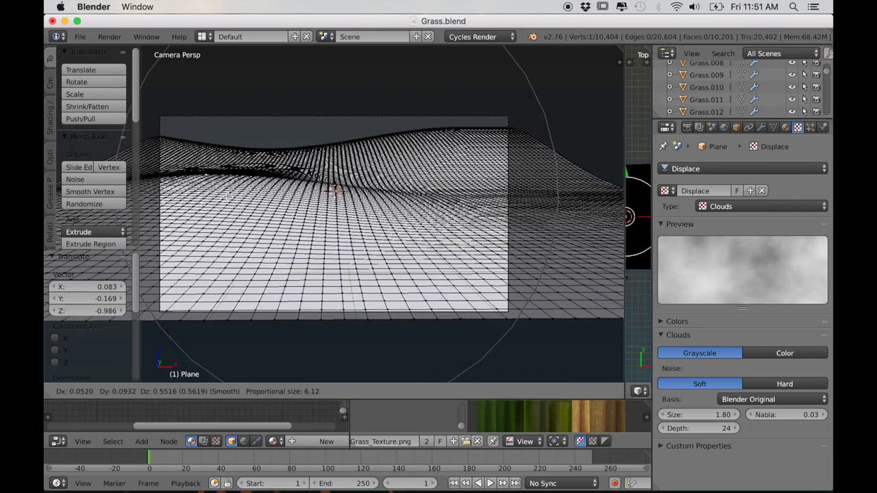
click(209, 214)
right_click(442, 201)
key(g)
click(445, 181)
scroll(445, 181, up, 1)
scroll(445, 181, down, 1)
- Sculpt the left foreground with proportional vertex moves and raise a mound in the right middle ground by about 0.66
right_click(179, 255)
key(g)
scroll(188, 225, up, 12)
click(187, 219)
right_click(184, 194)
key(g)
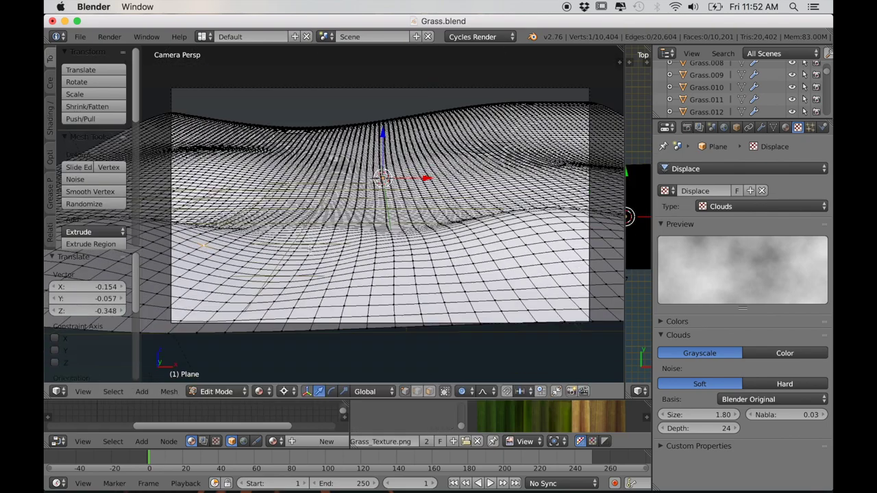
right_click(532, 172)
key(g)
scroll(533, 151, down, 9)
click(535, 139)
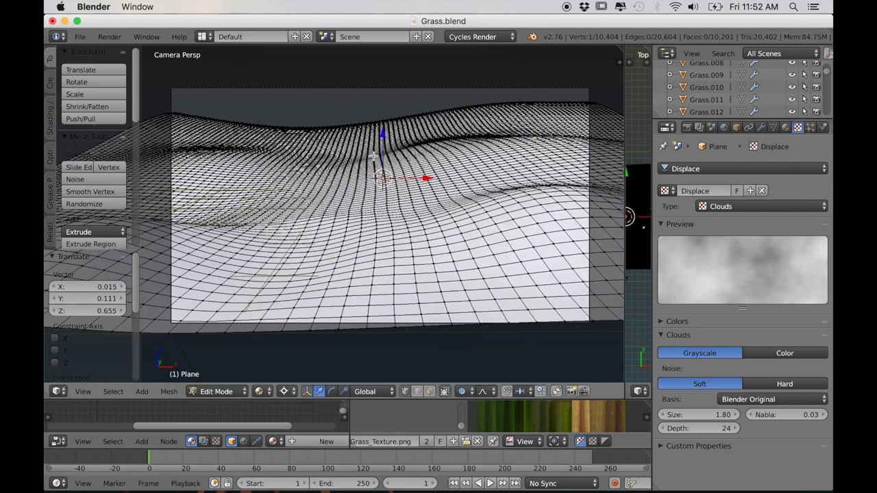
- Raise the right and left hills along the far edge with proportional vertex moves, the left one by about 1.07
right_click(555, 131)
key(g)
scroll(552, 110, down, 3)
click(550, 93)
key(g)
click(224, 115)
scroll(224, 114, up, 1)
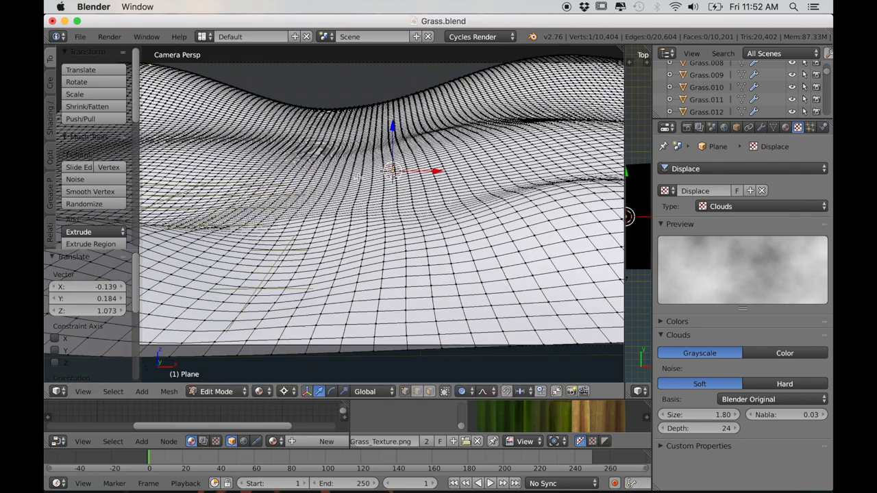
- Reposition the camera to frame the valley, fine-tune the terrain with two more proportional moves, and return to Object Mode
key(shift+f)
click(368, 250)
scroll(369, 251, down, 3)
scroll(371, 250, up, 2)
key(g)
click(368, 221)
key(g)
click(372, 239)
key(Tab)
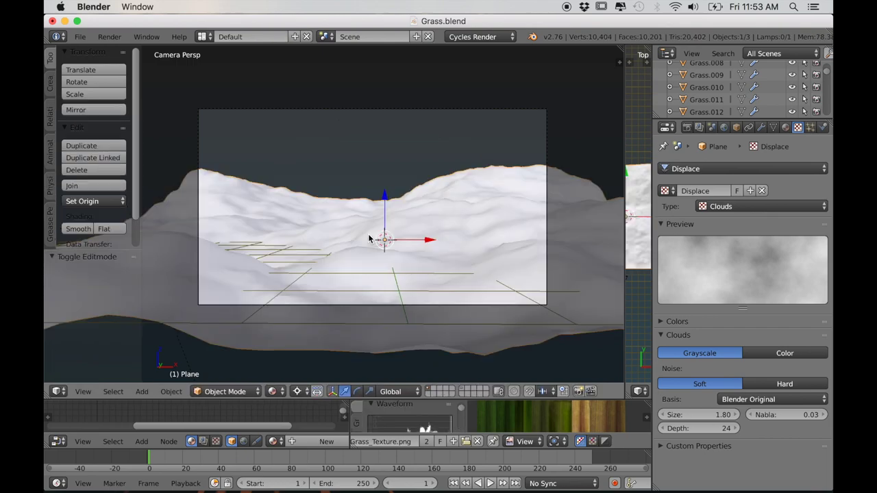
- Delete the ground faces lying beyond the right side of the camera frame, selecting them through the mesh in wireframe
scroll(337, 270, down, 3)
scroll(341, 290, down, 2)
mouse_move(412, 282)
shift+middle_down()
mouse_move(301, 281)
mouse_move(324, 270)
shift+middle_up()
key(Tab)
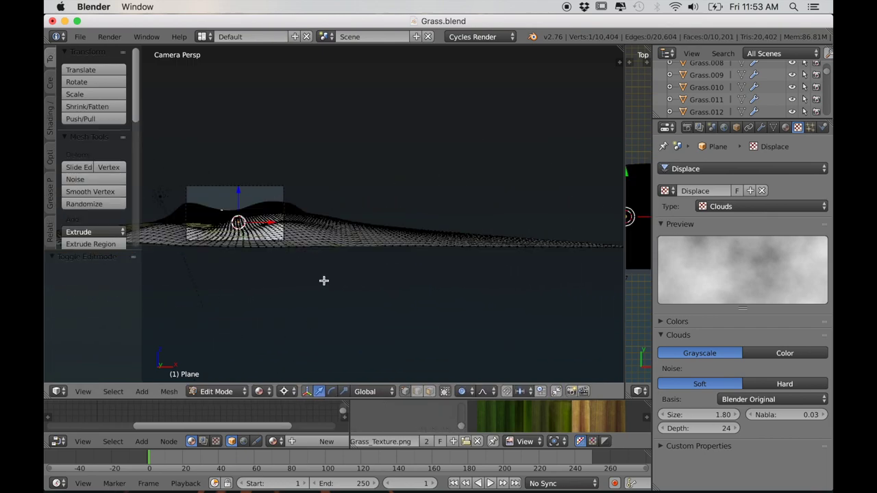
key(a)
key(a)
key(a)
key(z)
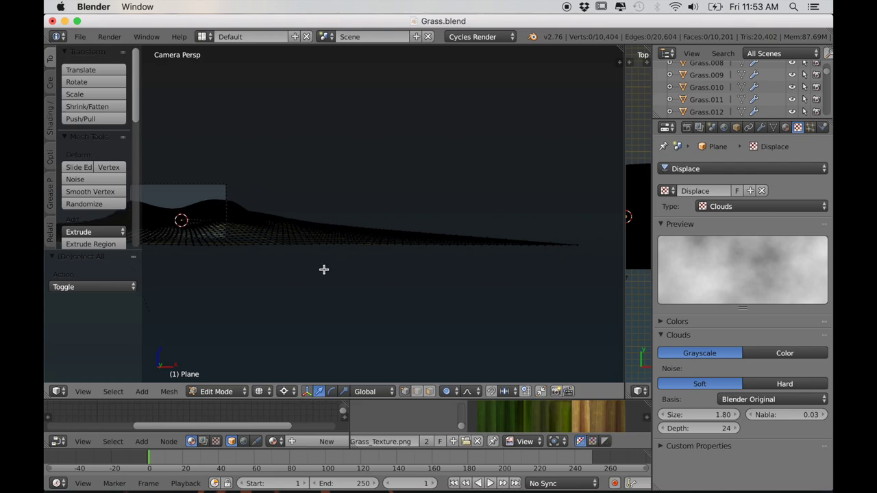
drag(219, 150, 580, 357)
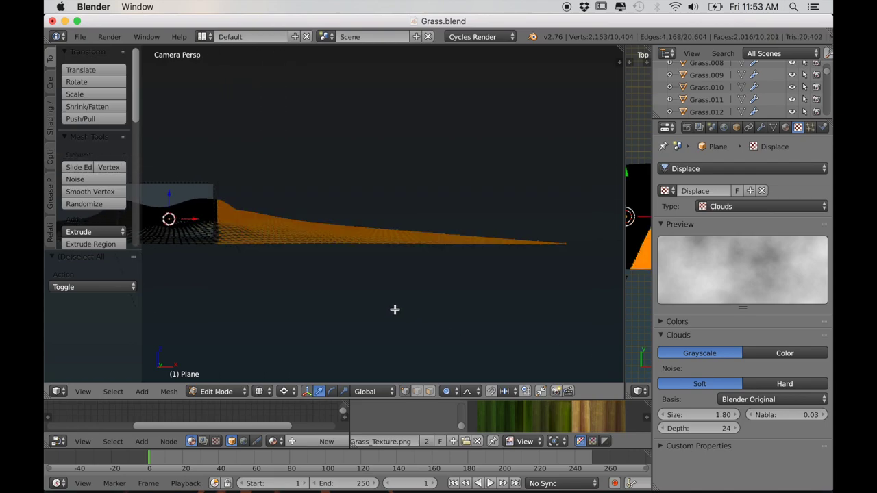
key(x)
click(363, 337)
shift+middle_drag(280, 313, 614, 308)
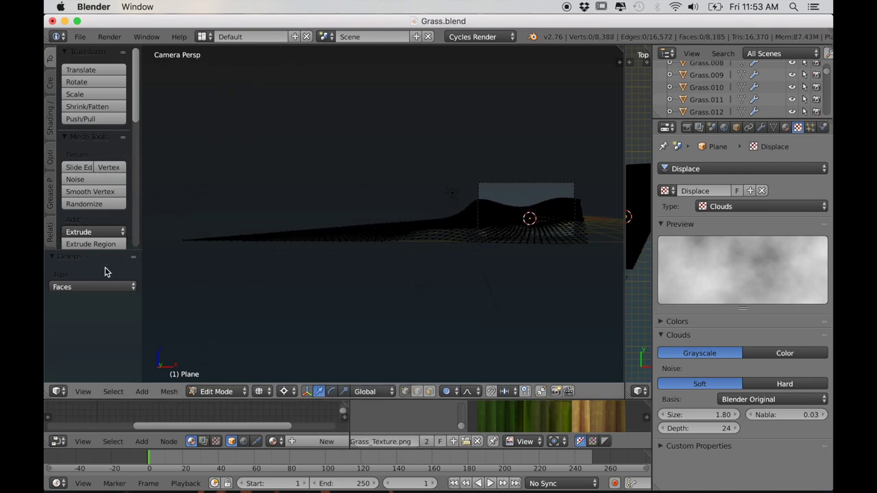
- Delete the ground faces beyond the left side of the camera frame and return to solid shading in Object Mode
drag(167, 146, 473, 329)
key(x)
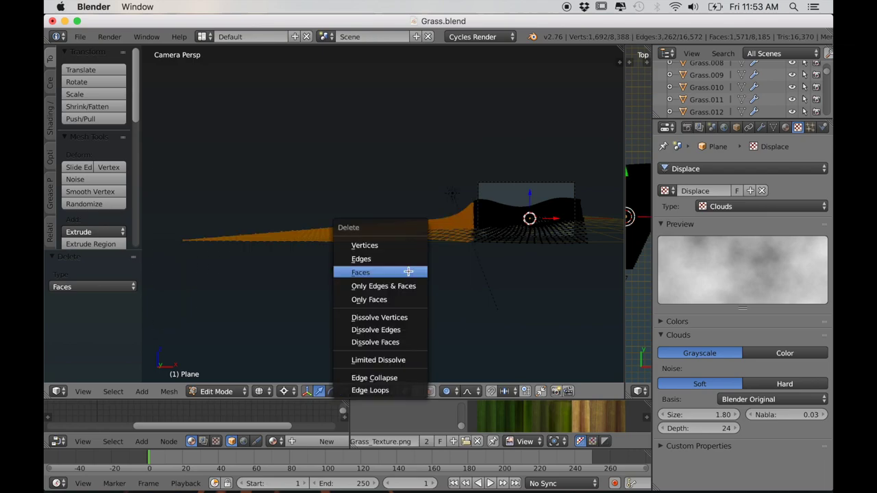
click(407, 270)
shift+middle_drag(460, 275, 384, 280)
scroll(377, 281, up, 3)
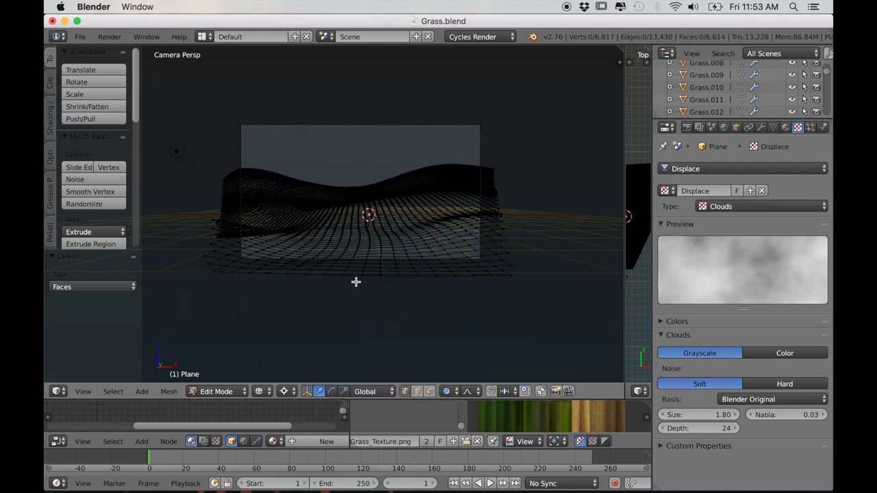
scroll(356, 282, down, 2)
key(z)
scroll(363, 275, down, 1)
key(Tab)
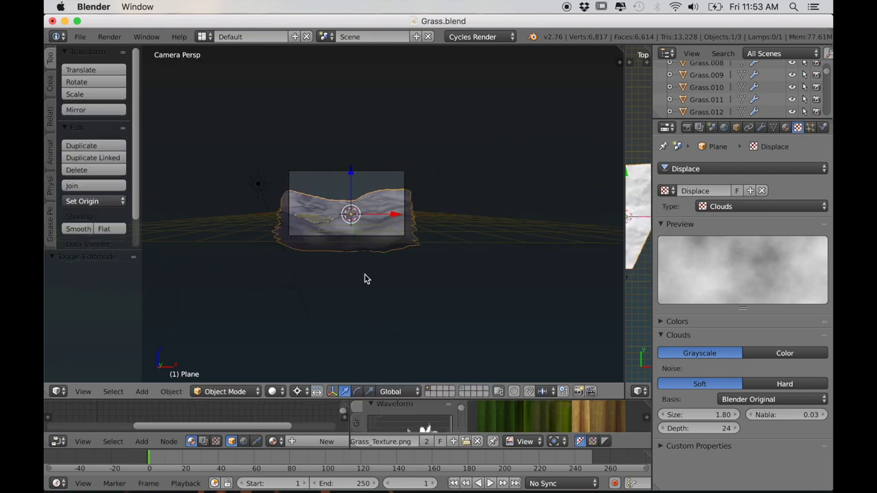
- Apply a linear weight gradient to the ground in top view, running from the camera end to beyond the far edge
key(KP_0)
scroll(368, 287, down, 2)
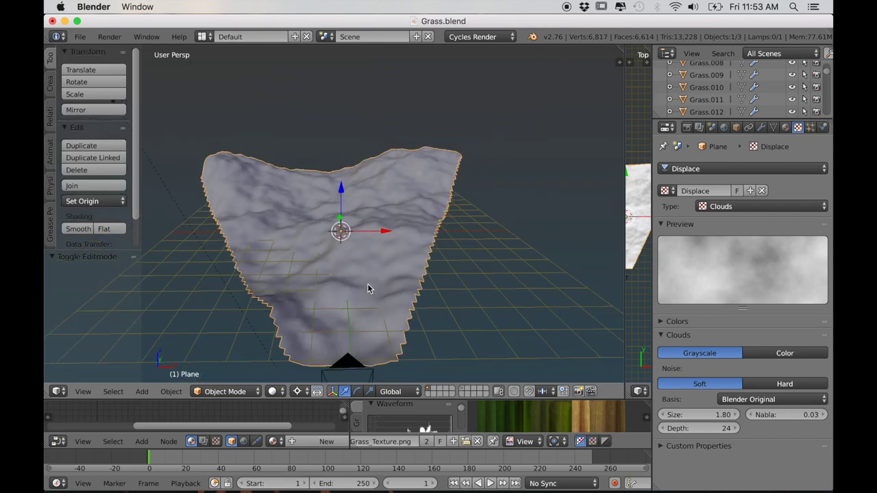
key(KP_7)
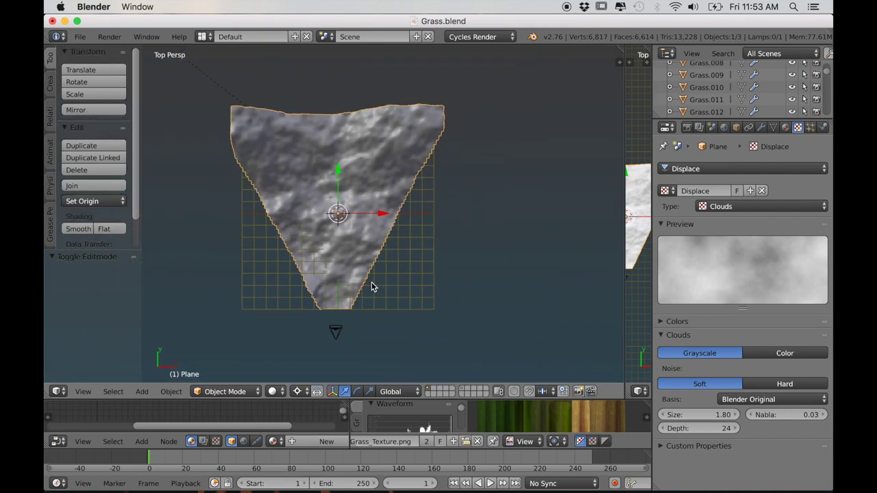
scroll(381, 280, down, 2)
scroll(295, 323, down, 2)
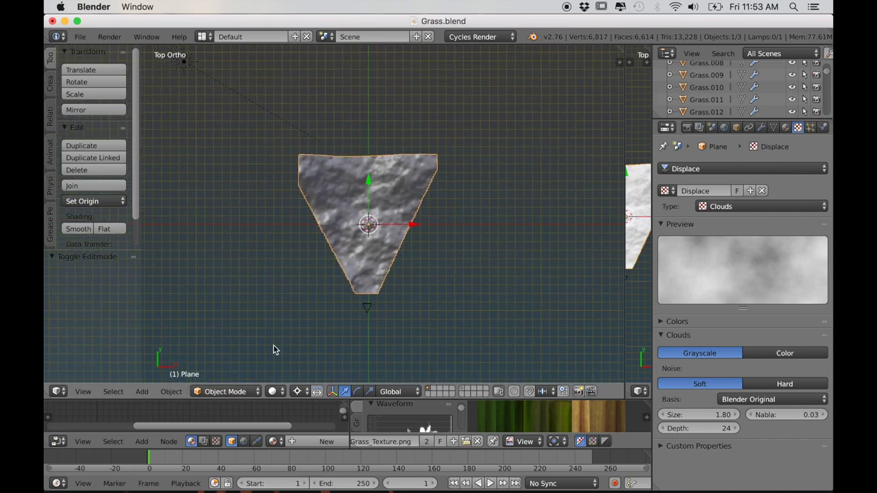
click(226, 392)
click(242, 324)
scroll(117, 196, down, 10)
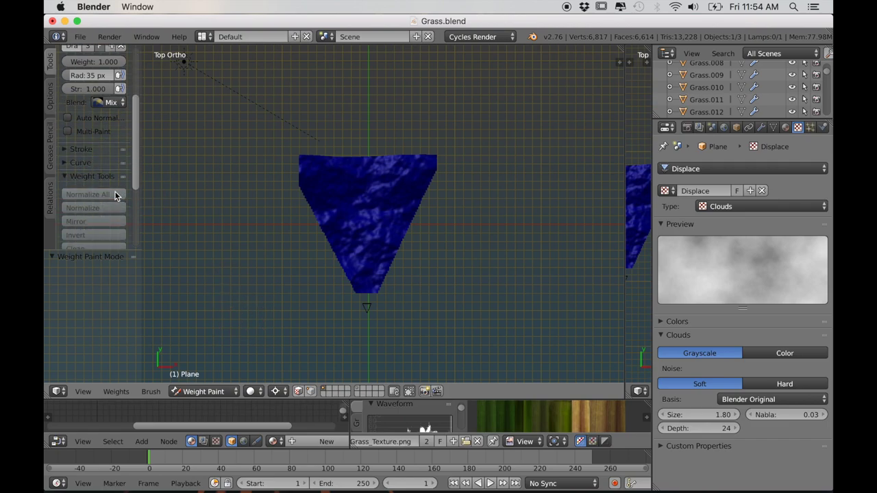
drag(367, 249, 365, 88)
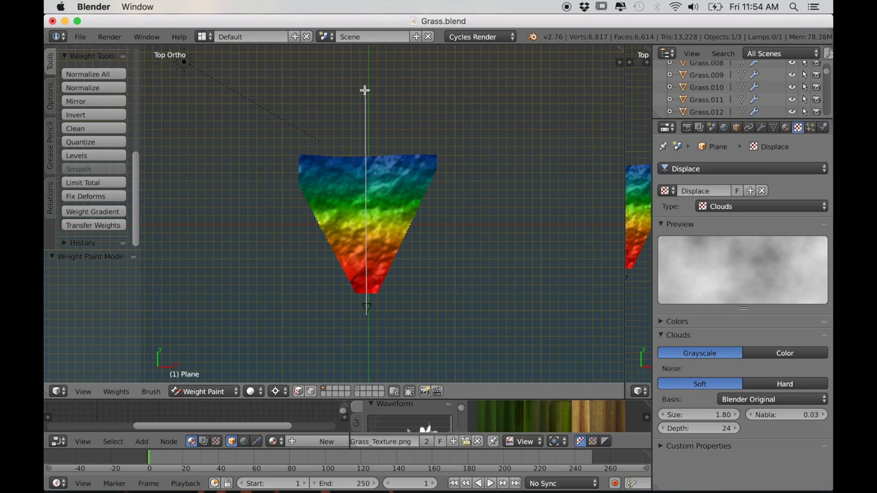
scroll(379, 310, up, 3)
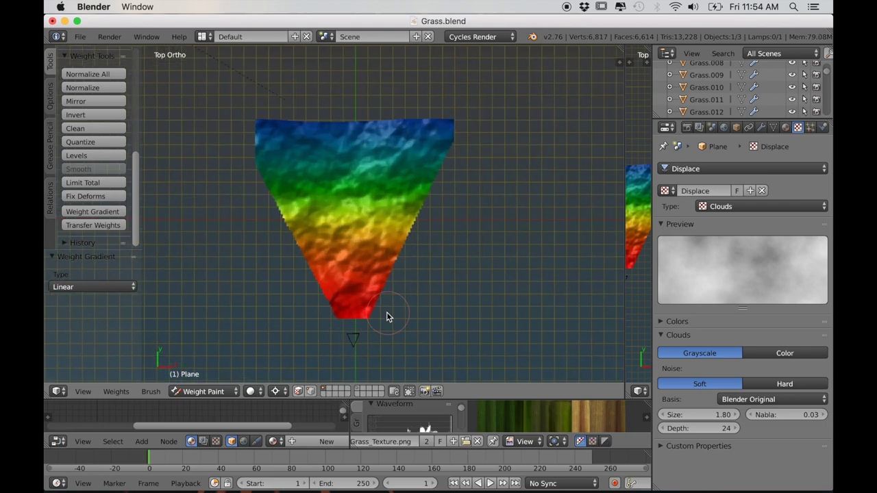
- Rename the ground's new vertex group to Gradient
click(773, 127)
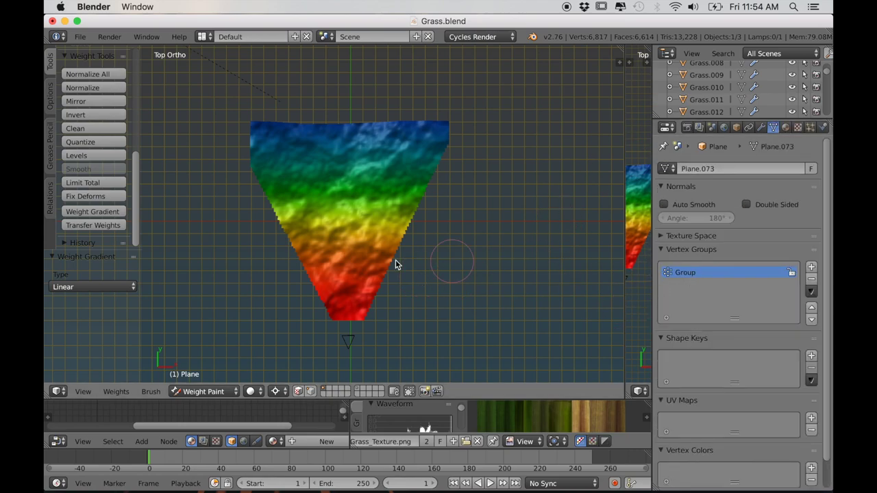
scroll(395, 259, down, 3)
middle_drag(352, 304, 519, 294)
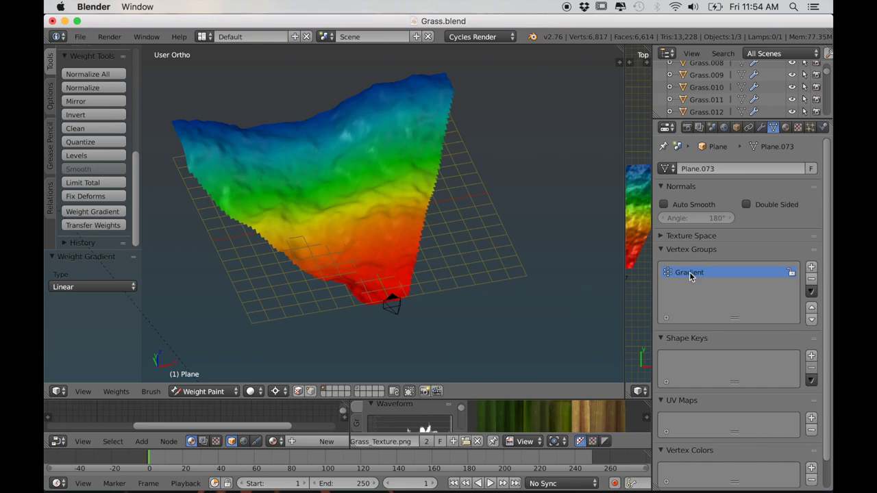
- Leave Weight Paint mode and unwrap the entire ground mesh in Edit Mode
middle_drag(479, 288, 441, 299)
click(203, 391)
click(197, 378)
scroll(305, 366, up, 3)
key(Tab)
key(a)
key(u)
click(413, 271)
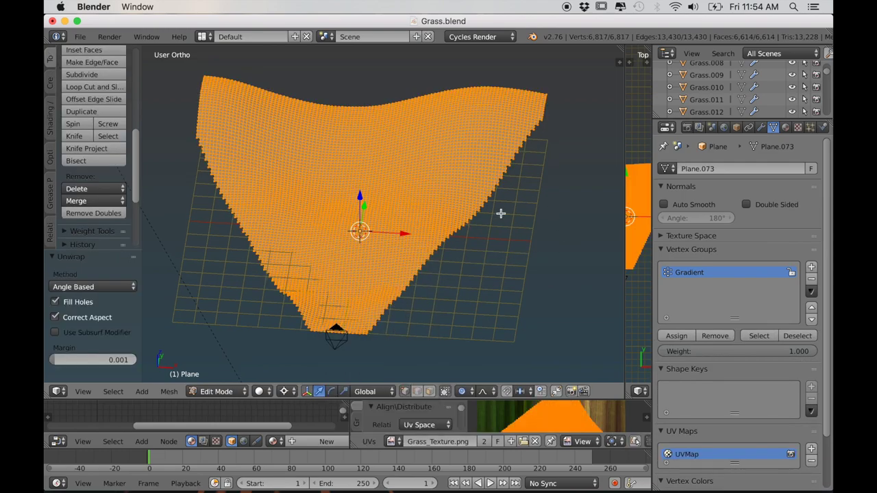
- Create a new material for the ground and add an image texture setup to its Diffuse BSDF node
click(785, 129)
click(719, 222)
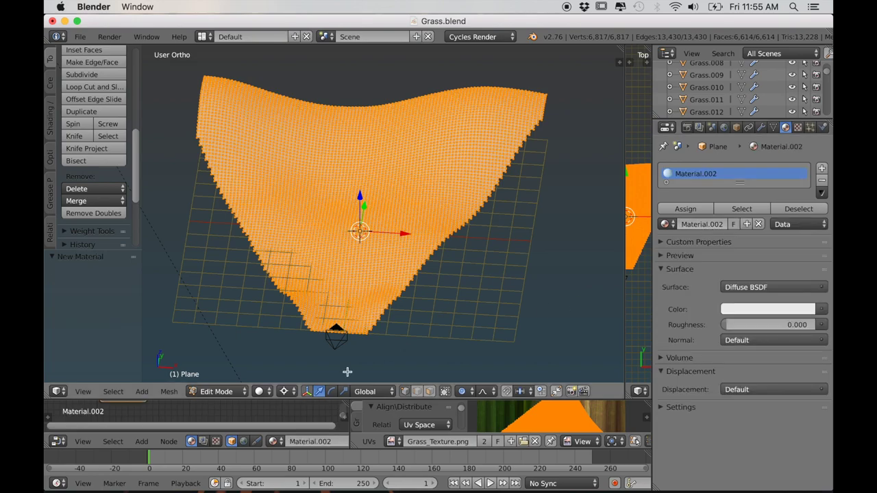
drag(317, 398, 317, 245)
key(Home)
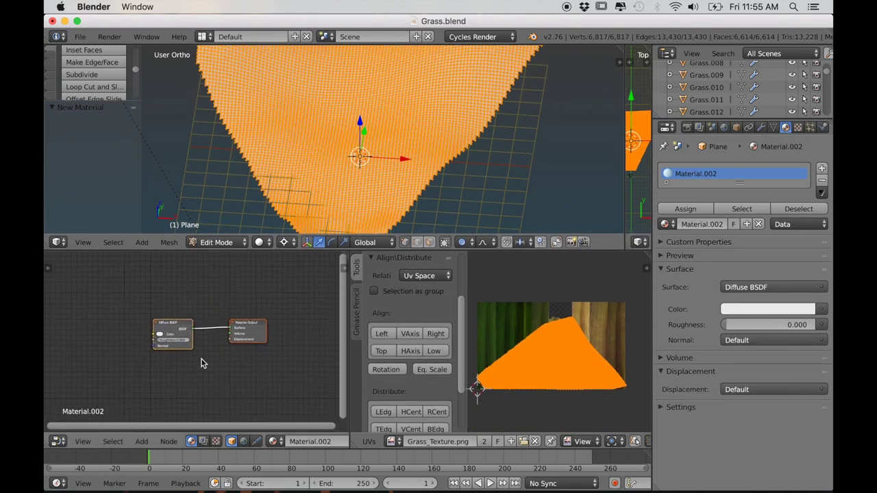
key(ctrl+t)
middle_drag(170, 350, 229, 364)
scroll(229, 364, up, 4)
- Save the file and load SoilSand0046_1_S.jpg from the Grass T folder into the Image Texture node
click(81, 37)
click(83, 131)
click(142, 346)
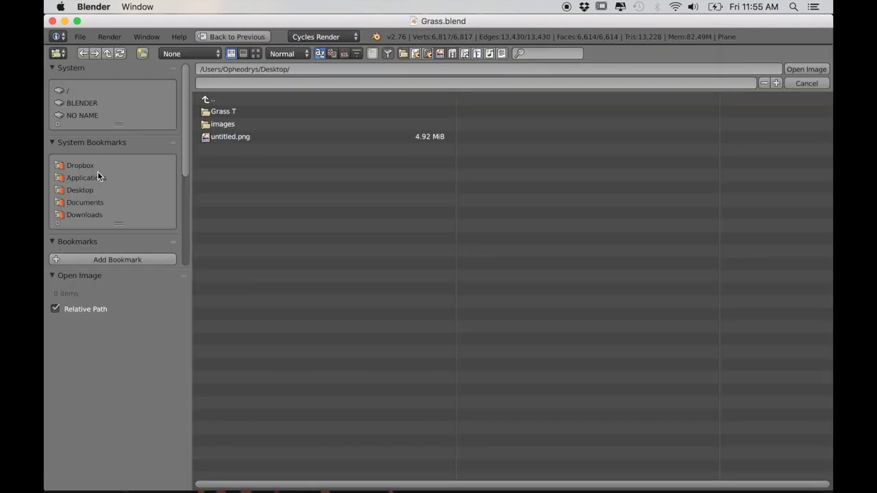
click(222, 111)
click(256, 54)
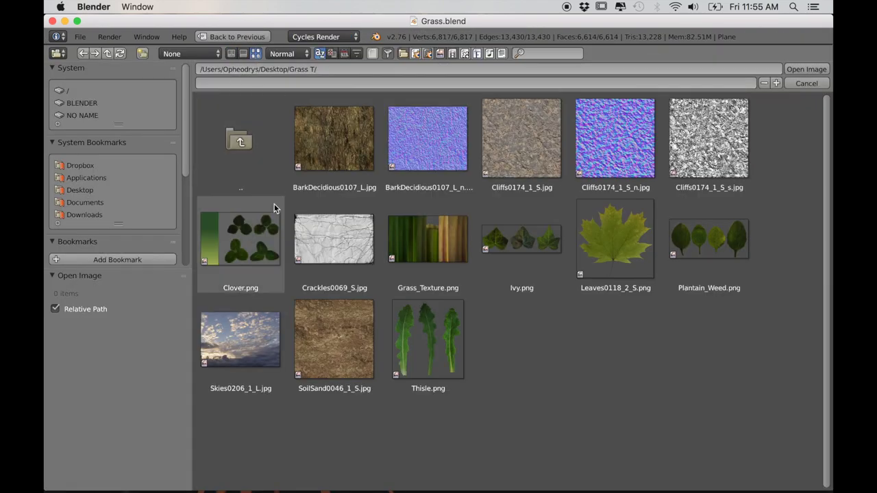
click(335, 344)
click(806, 69)
- Switch the viewport to Rendered shading to preview the soil texture on the ground
middle_drag(484, 147, 423, 148)
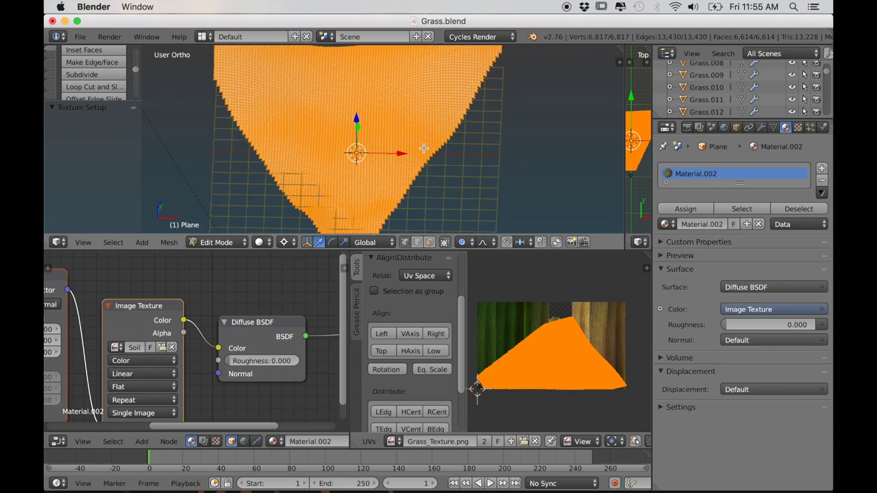
click(262, 242)
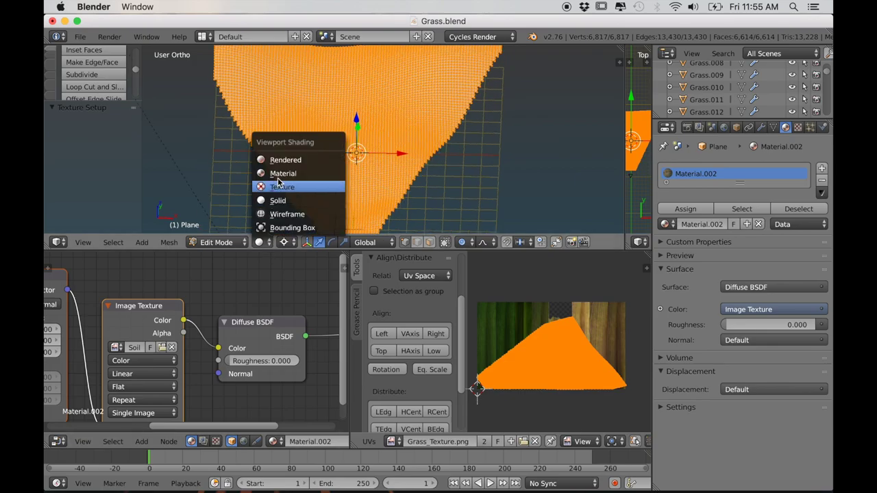
click(288, 164)
scroll(332, 93, up, 4)
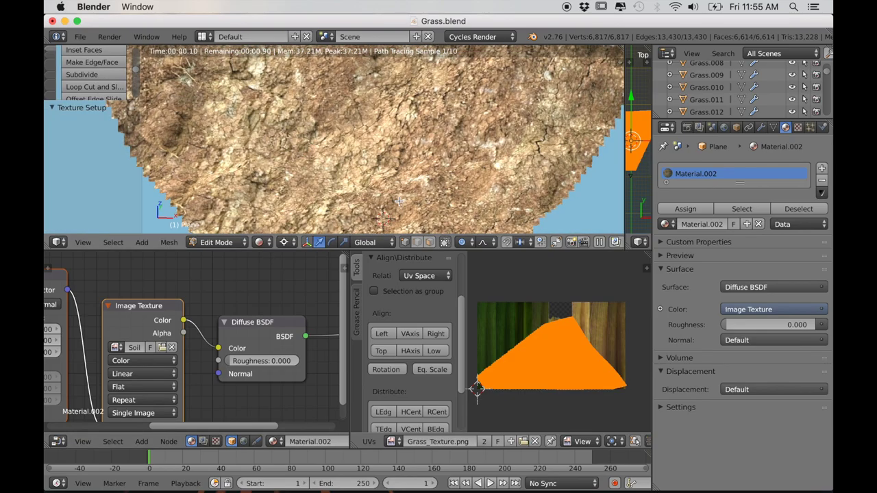
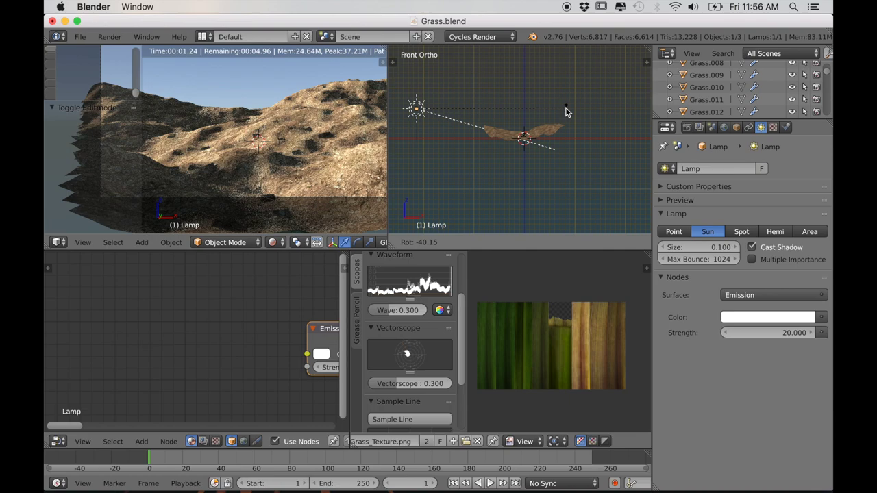
- Rotate the sun lamp by about -39° in the front view
click(564, 114)
middle_drag(440, 202, 483, 154)
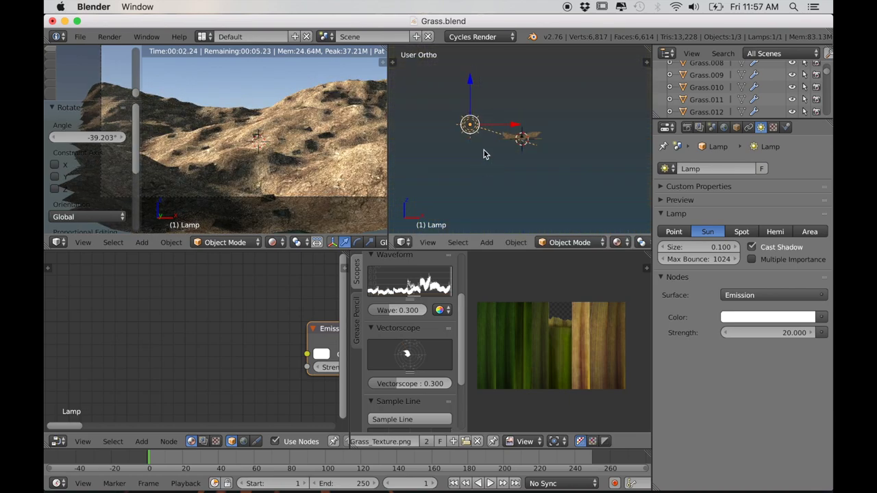
- Rotate the sun lamp by about 9° in the top view
key(KP_7)
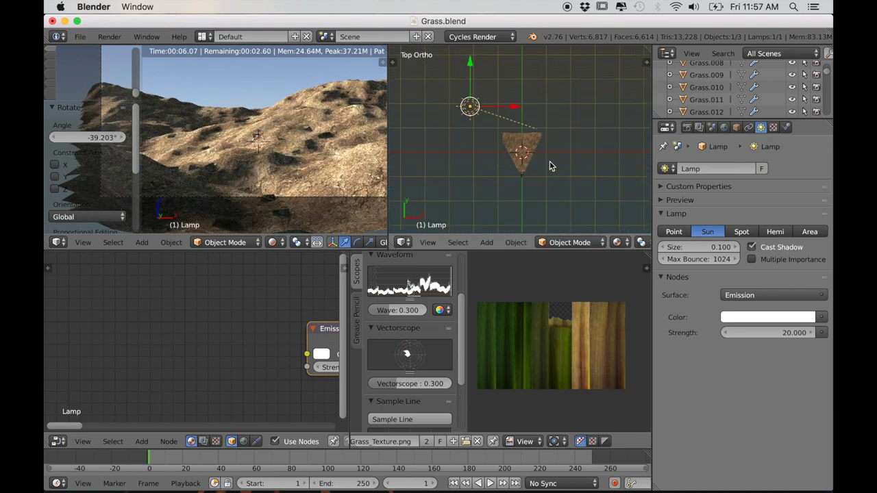
key(r)
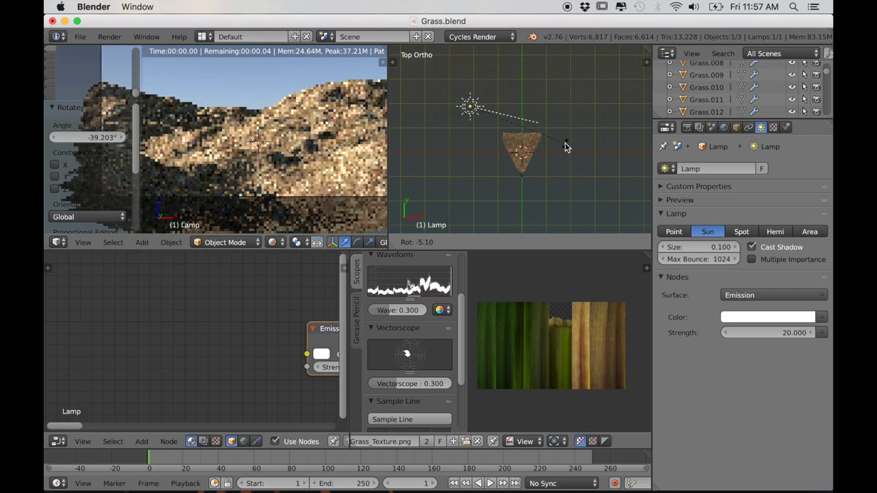
right_click(580, 145)
key(r)
click(578, 160)
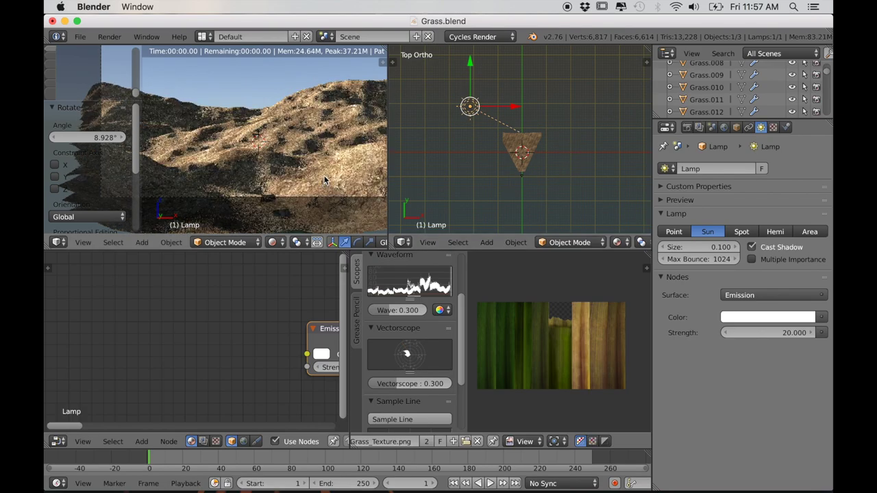
- Link the Image Texture's Color output to the Displacement input of the ground's Material Output node
middle_drag(267, 152, 287, 196)
right_click(290, 201)
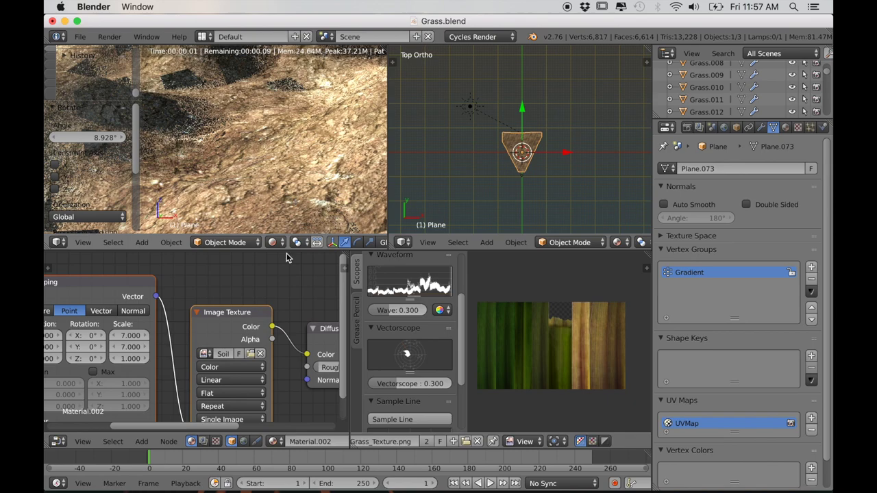
middle_drag(248, 368, 166, 326)
scroll(195, 326, down, 3)
scroll(157, 321, down, 2)
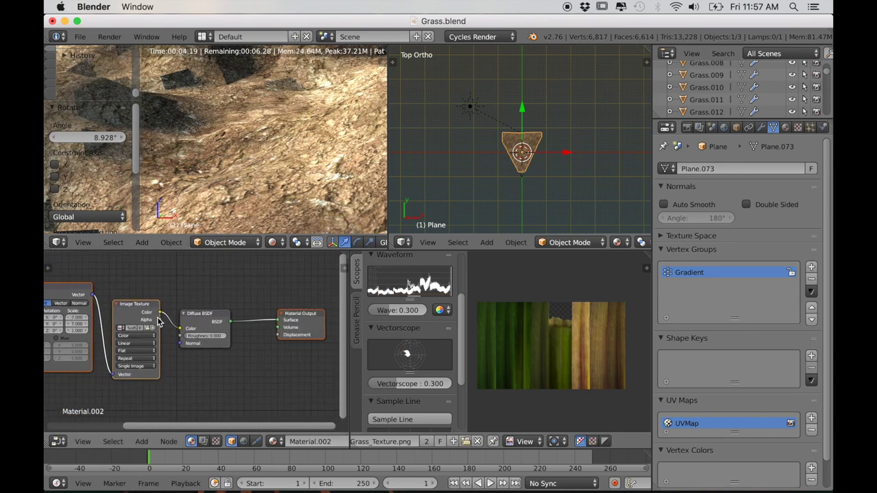
drag(280, 341, 279, 335)
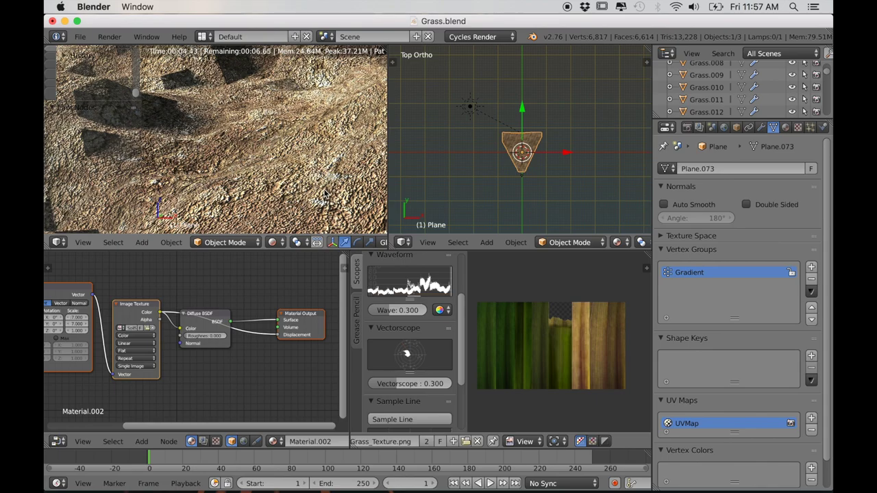
scroll(322, 196, down, 5)
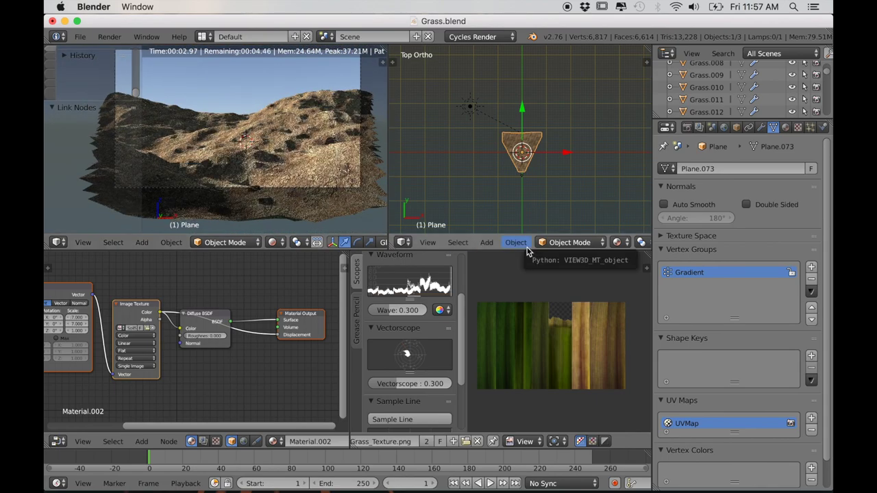
scroll(279, 196, up, 3)
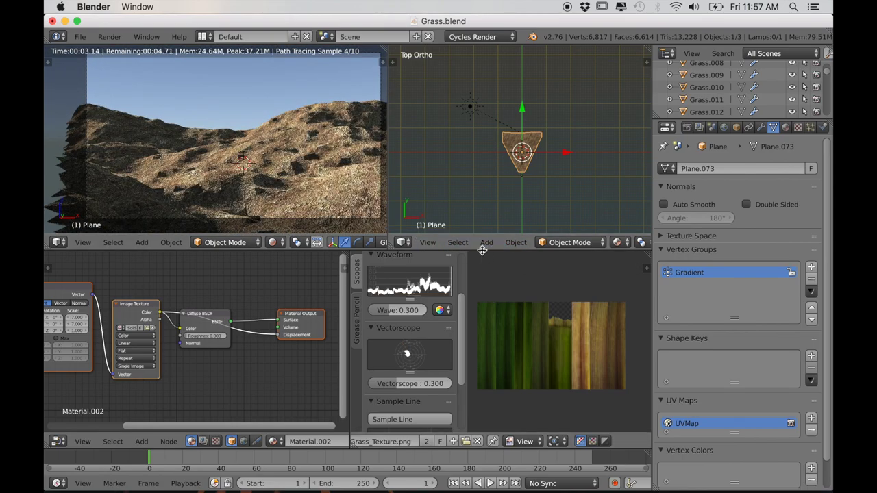
- Enlarge the two 3D viewports, hide the image editor's side panel and widen the node editor
drag(486, 251, 478, 307)
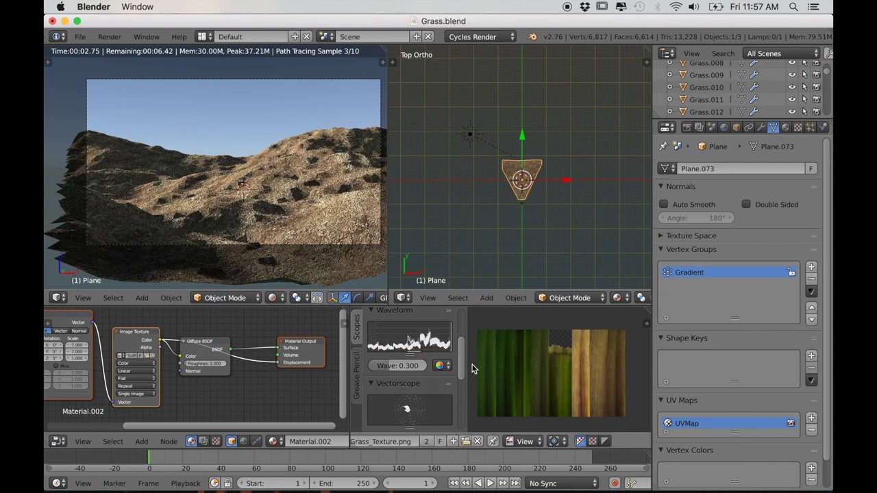
key(t)
drag(348, 374, 479, 384)
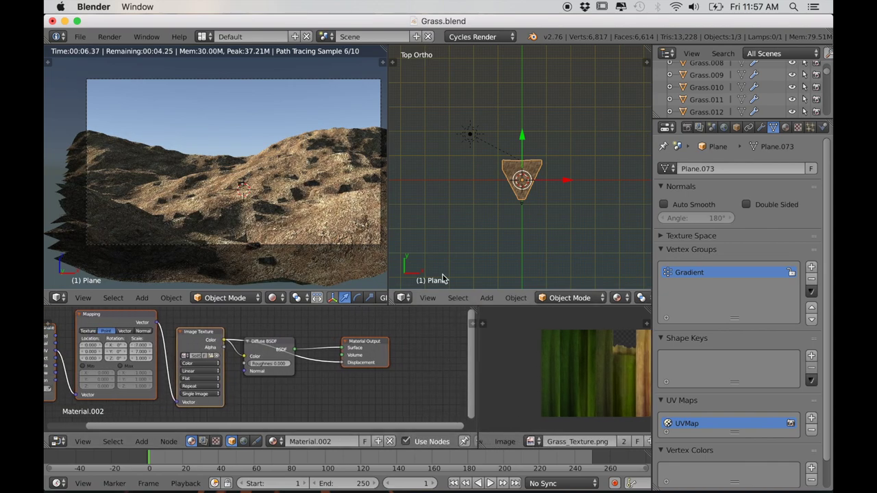
- Add a particle system to the ground plane, set its type to Hair and enable the Advanced option
scroll(515, 250, up, 10)
middle_drag(521, 243, 548, 205)
click(811, 128)
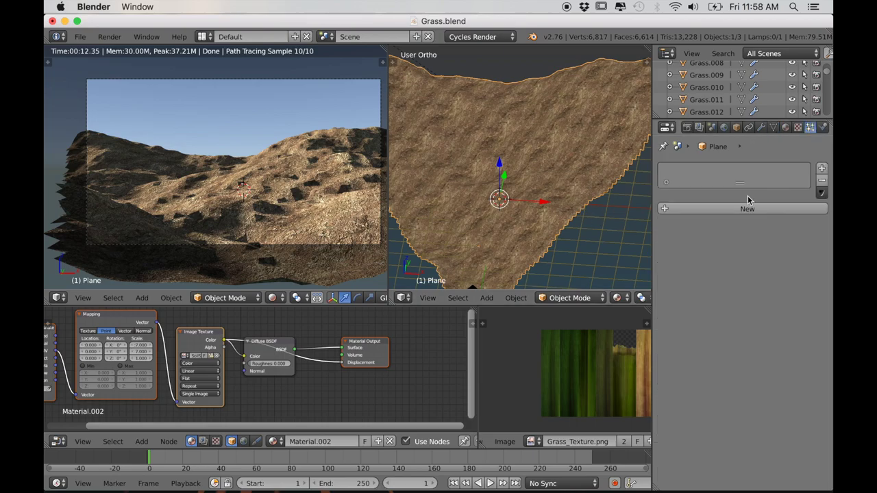
click(745, 199)
scroll(768, 257, down, 1)
click(738, 210)
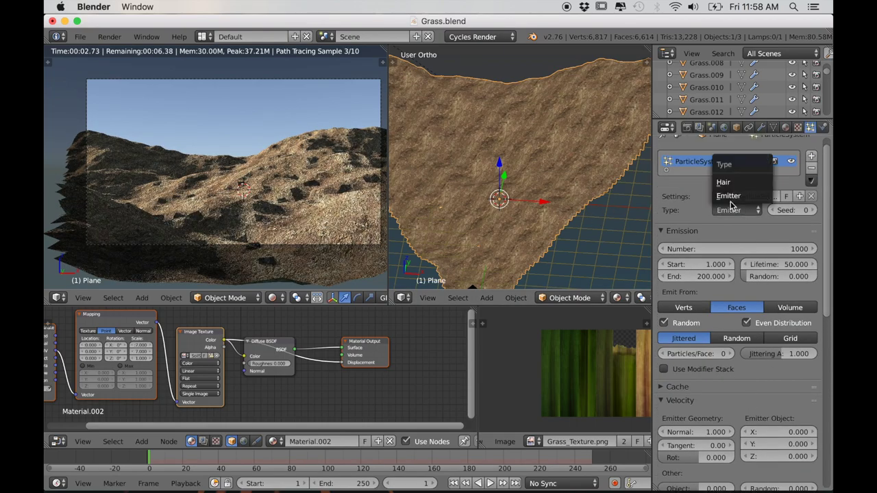
click(730, 184)
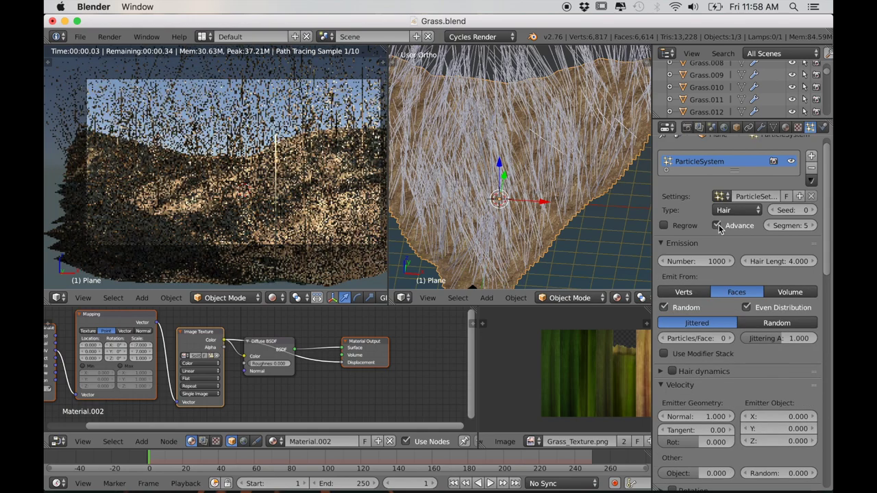
- Set the ground's particles to render as a Group, using Green Grass as the dupli group
scroll(739, 356, down, 5)
scroll(738, 356, down, 5)
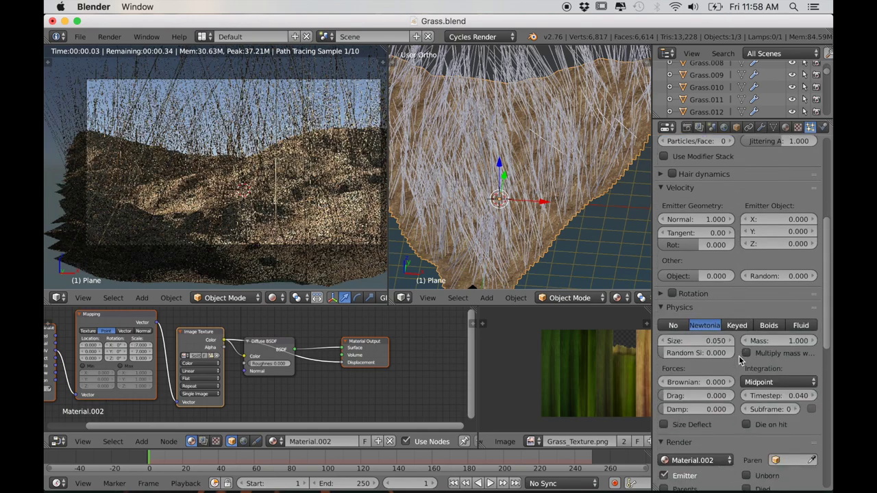
scroll(770, 410, down, 1)
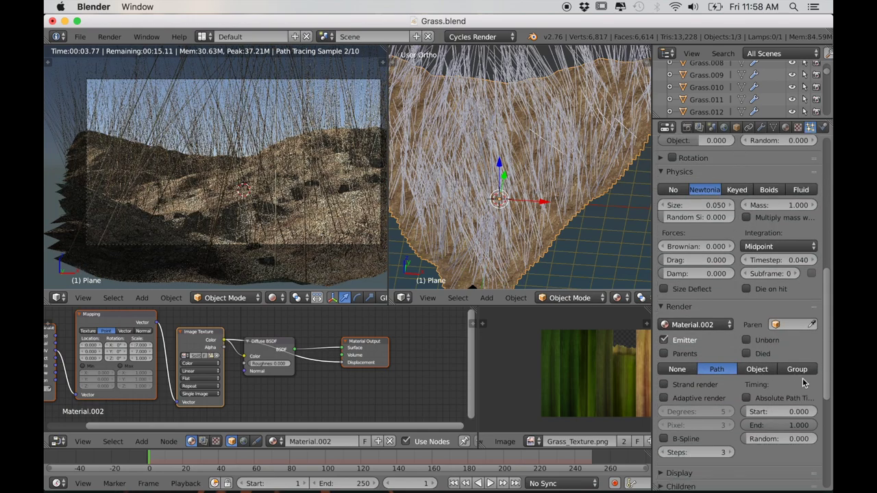
click(797, 370)
click(761, 386)
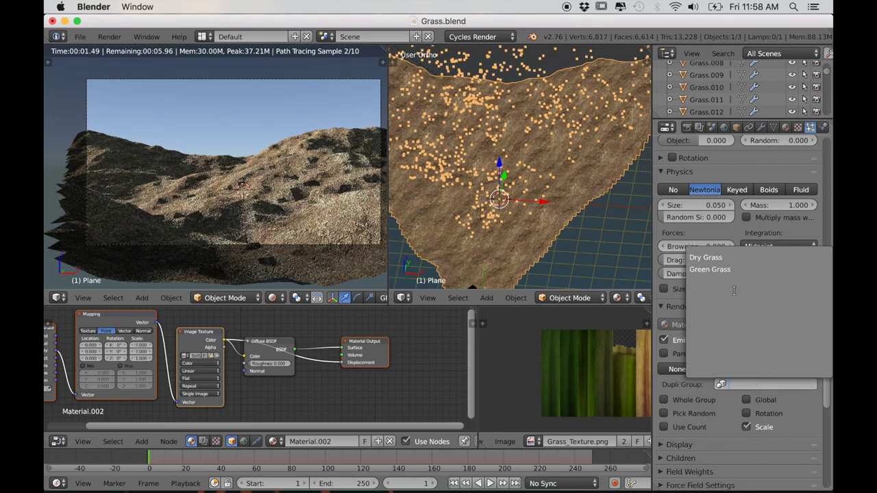
click(720, 270)
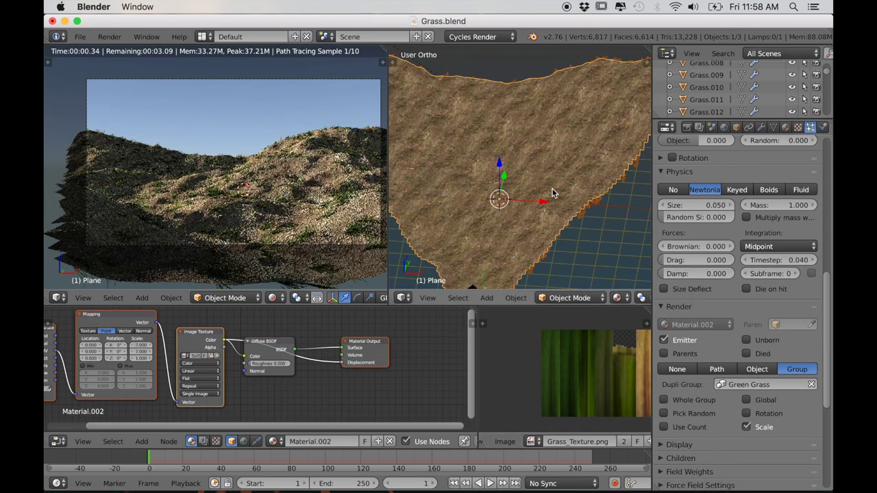
- Examine the orientation of the grass clumps in wireframe from the front and through the camera
key(KP_1)
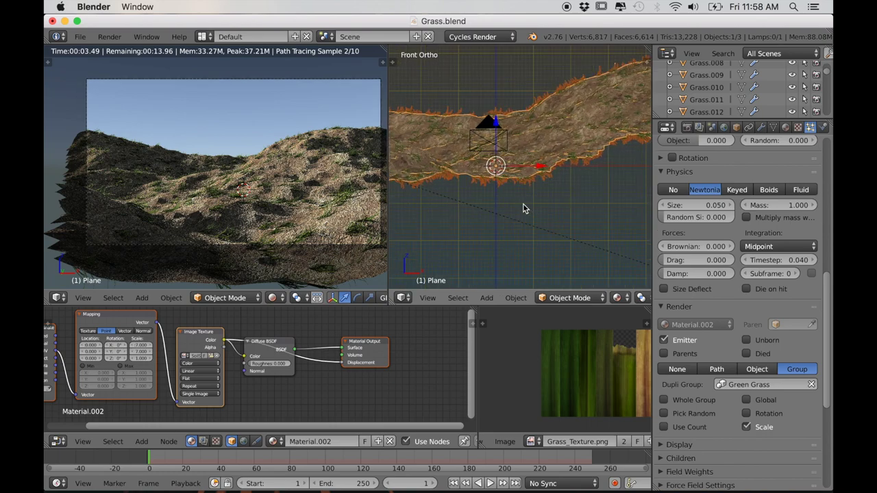
scroll(566, 243, up, 8)
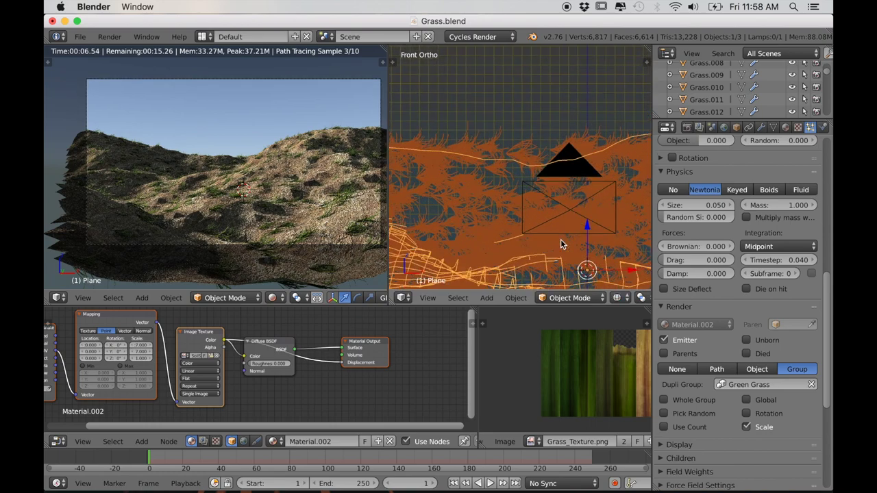
scroll(559, 193, down, 3)
scroll(564, 226, down, 4)
key(KP_0)
scroll(564, 226, up, 6)
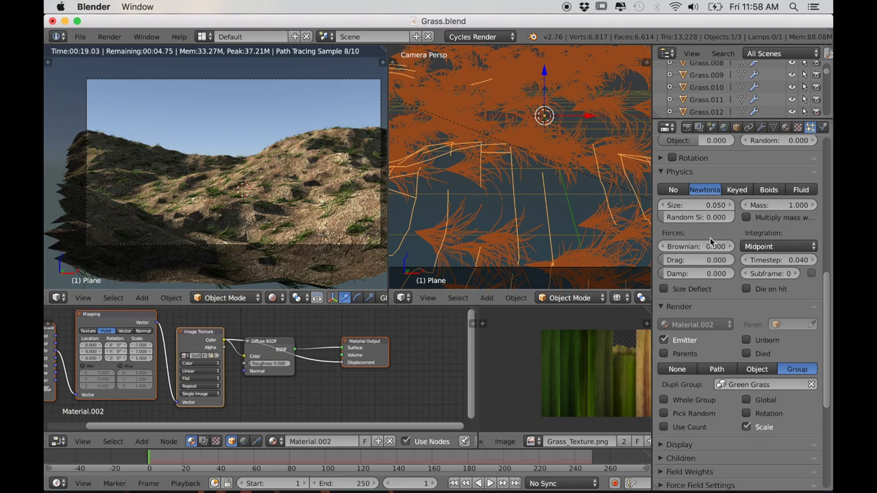
- Enable particle rotation and set the initial orientation to Global X so the clumps stand upright
scroll(710, 241, up, 4)
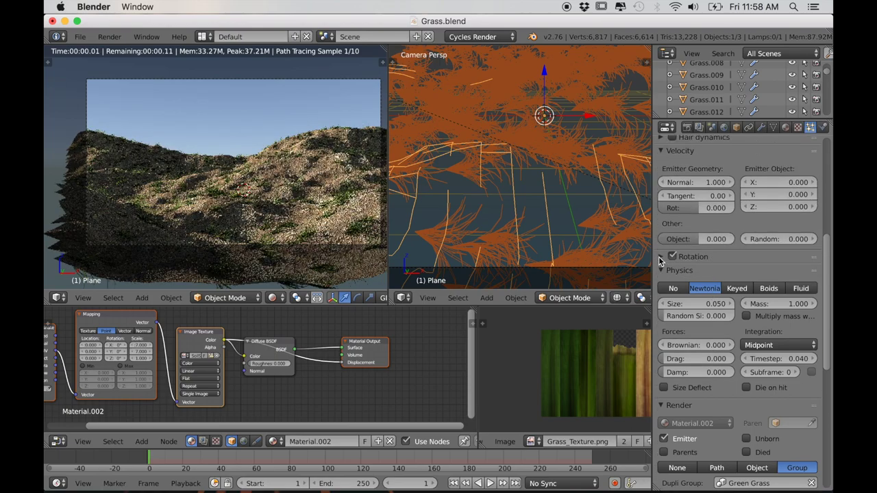
click(689, 257)
click(696, 290)
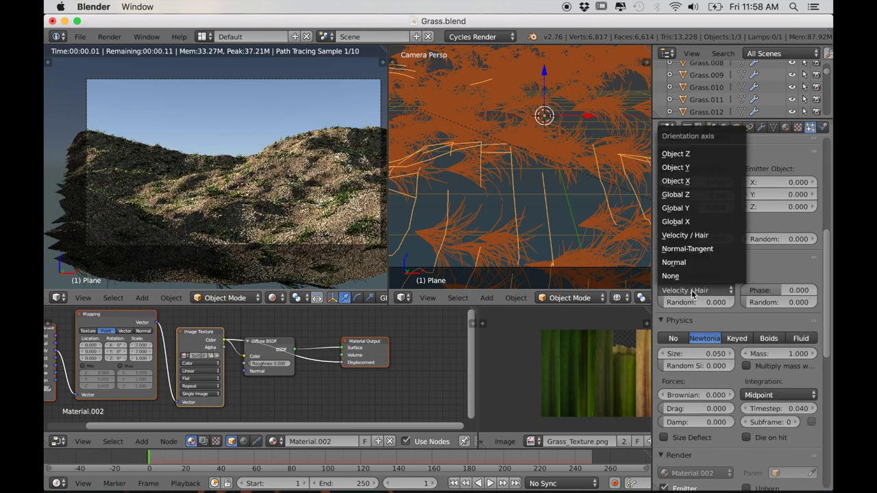
click(681, 225)
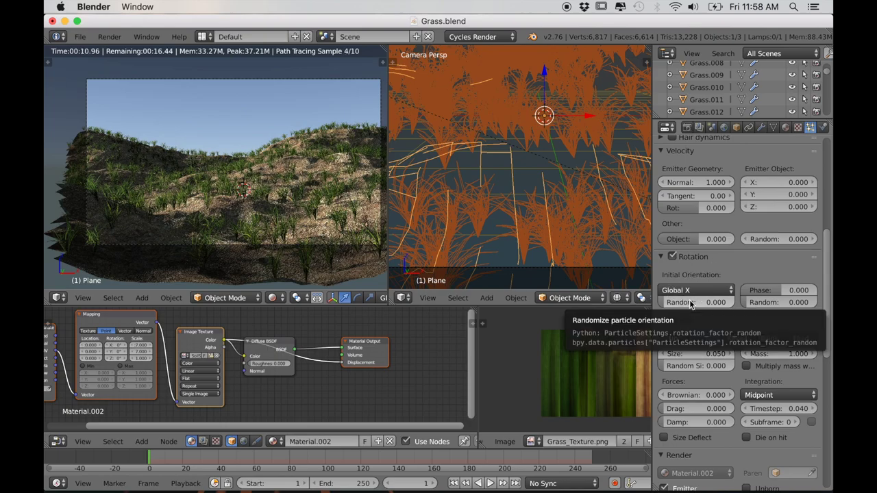
- Set the particles' random orientation to 0.130 and the random phase to 0.060
drag(689, 299, 688, 300)
drag(689, 300, 697, 299)
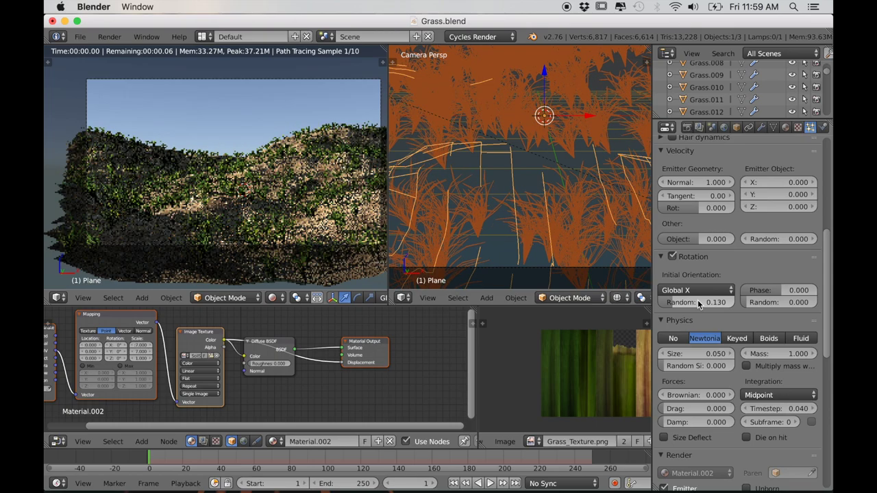
drag(764, 306, 769, 304)
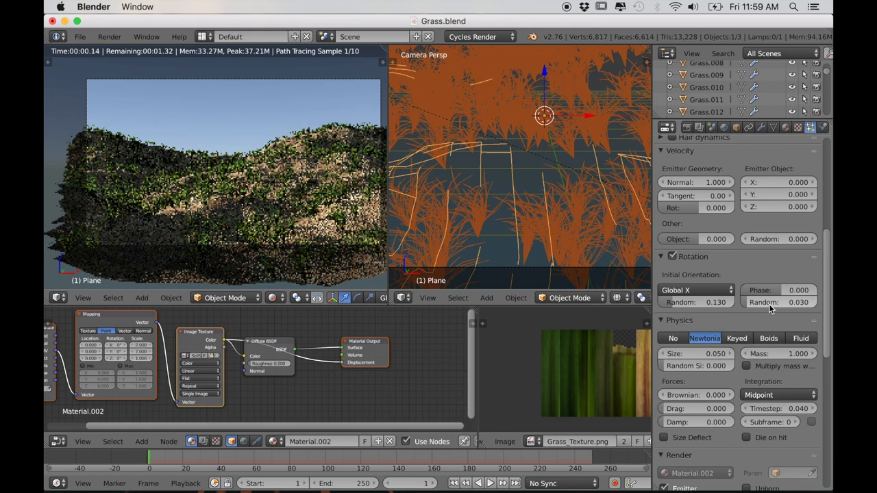
drag(768, 304, 770, 306)
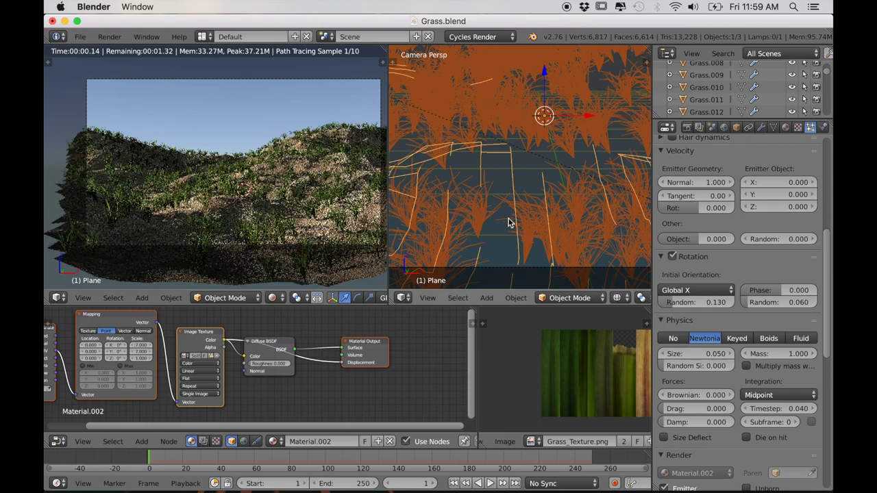
- Rename the ground's particle system as Green Grass
scroll(542, 209, down, 3)
scroll(541, 207, up, 2)
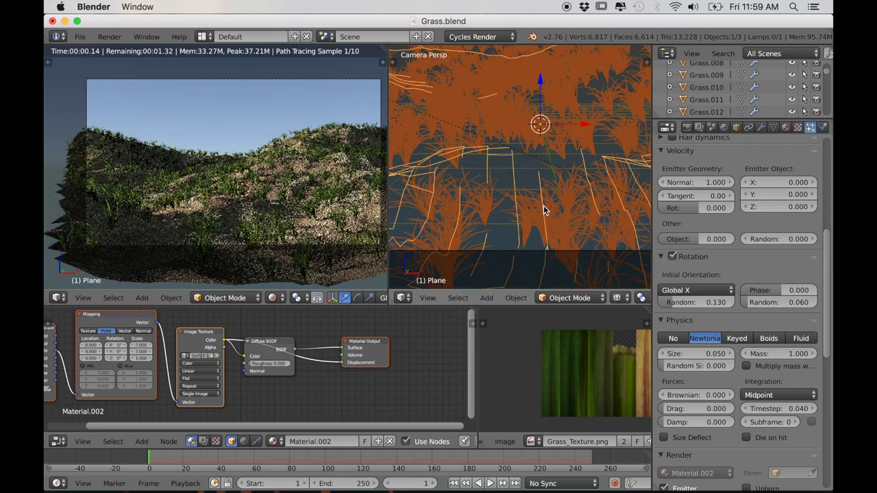
shift+middle_drag(544, 205, 540, 213)
scroll(734, 270, up, 7)
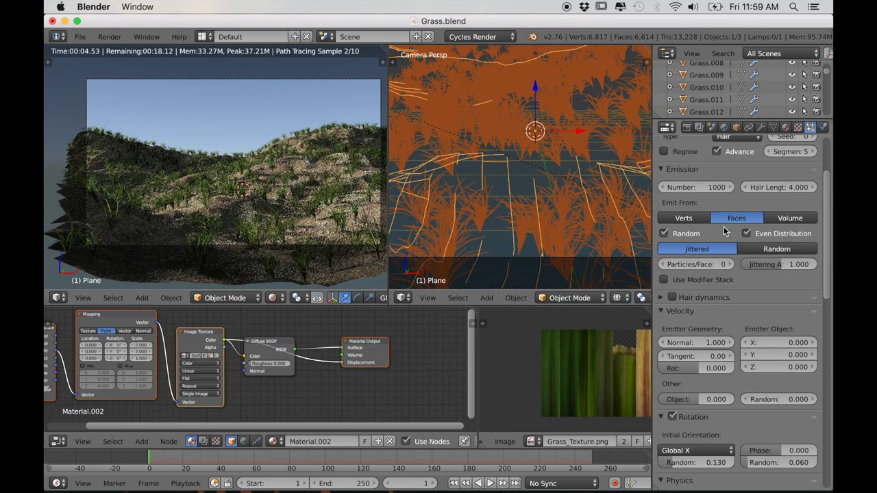
scroll(733, 231, up, 2)
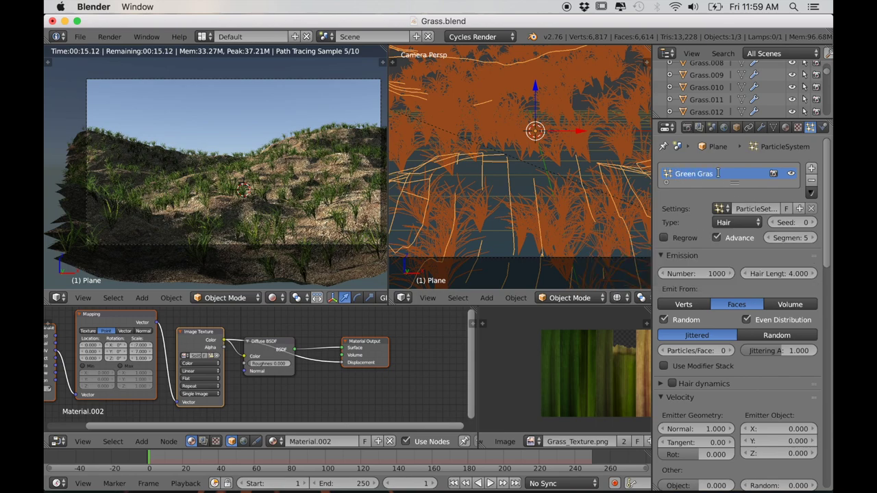
- Set the Green Grass particle system's emission number to 500 and save the file
scroll(739, 269, down, 2)
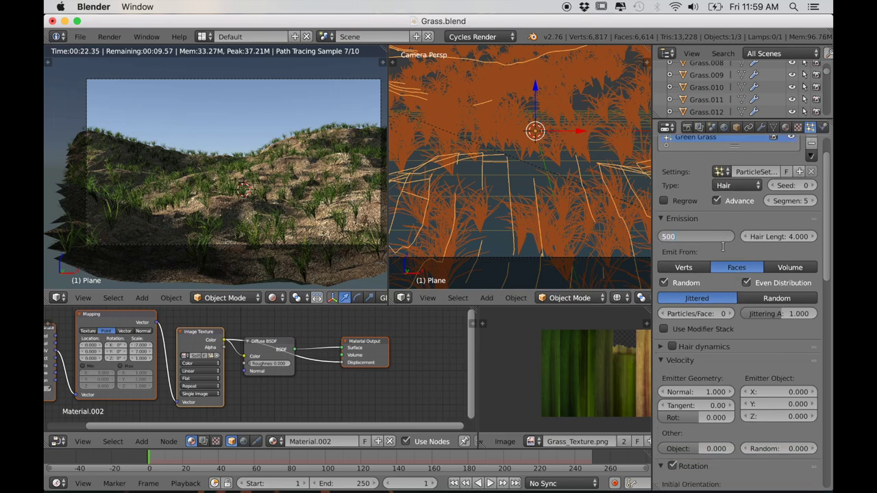
key(Return)
click(81, 37)
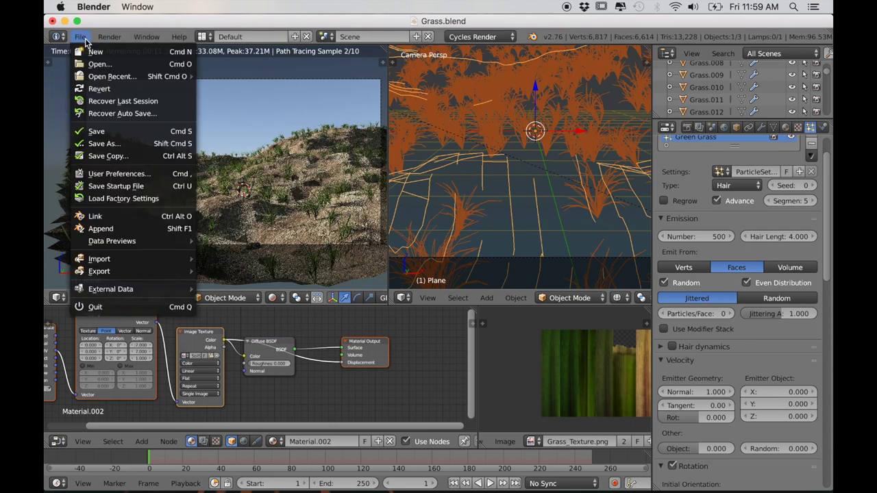
- Set the Green Grass particle system's children to Interpolated
scroll(712, 359, up, 1)
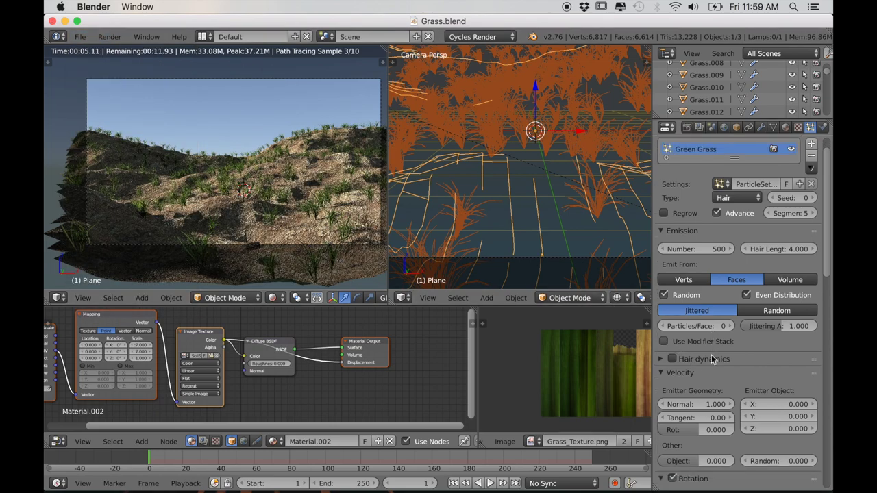
scroll(712, 359, down, 15)
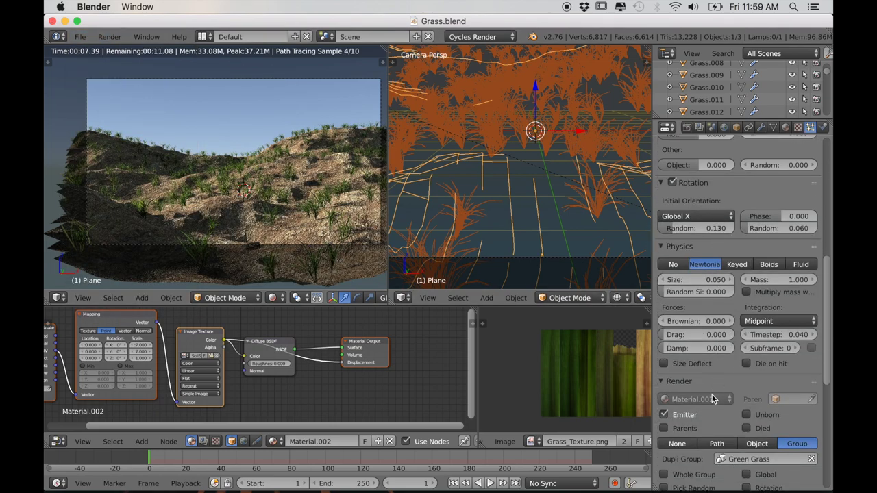
scroll(713, 398, down, 9)
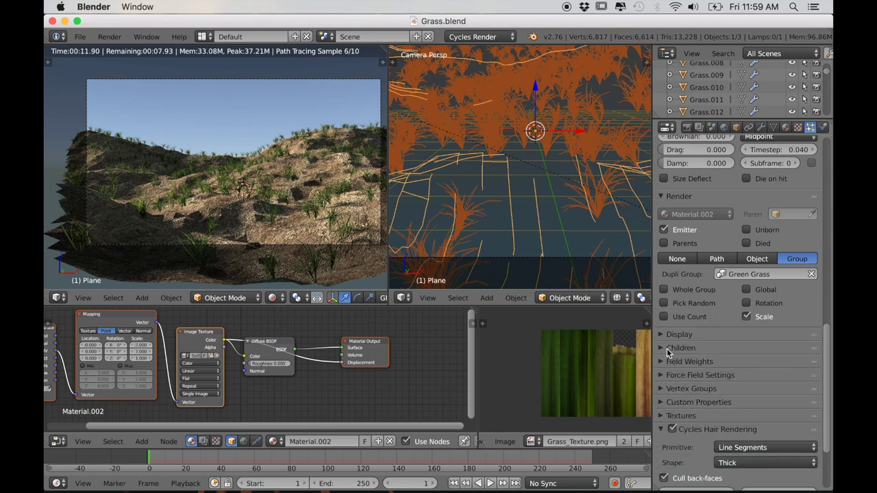
click(667, 349)
click(788, 366)
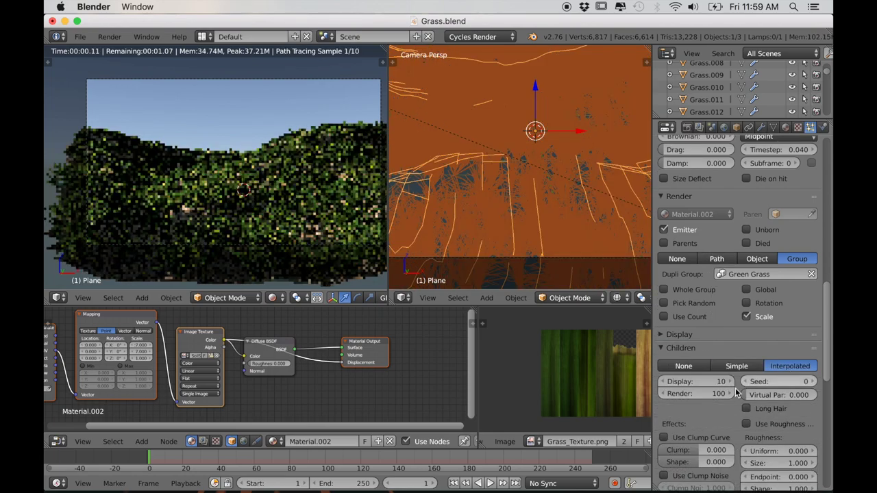
- Assign the Gradient vertex group to the density of the Green Grass particle system
scroll(739, 422, down, 5)
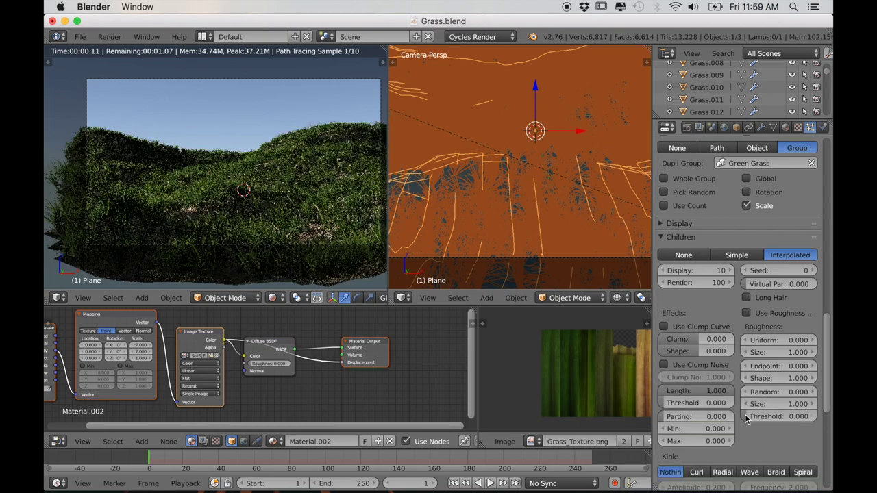
scroll(745, 414, down, 8)
click(683, 387)
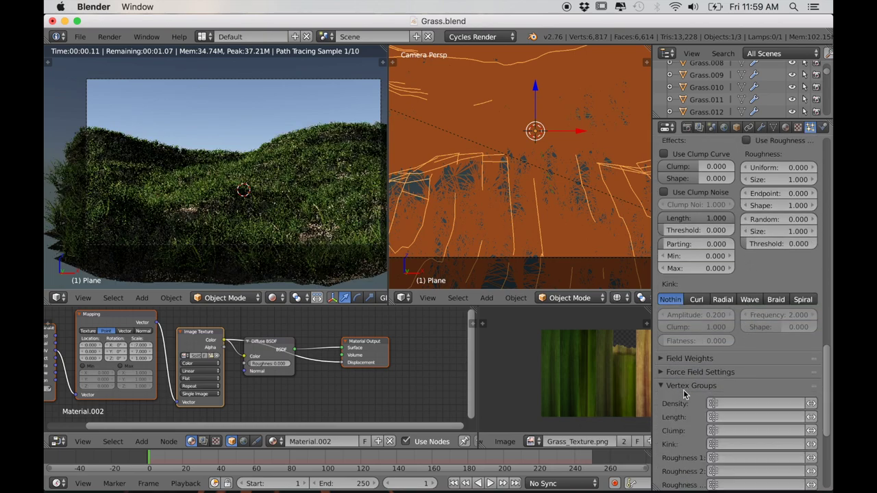
click(754, 403)
click(704, 278)
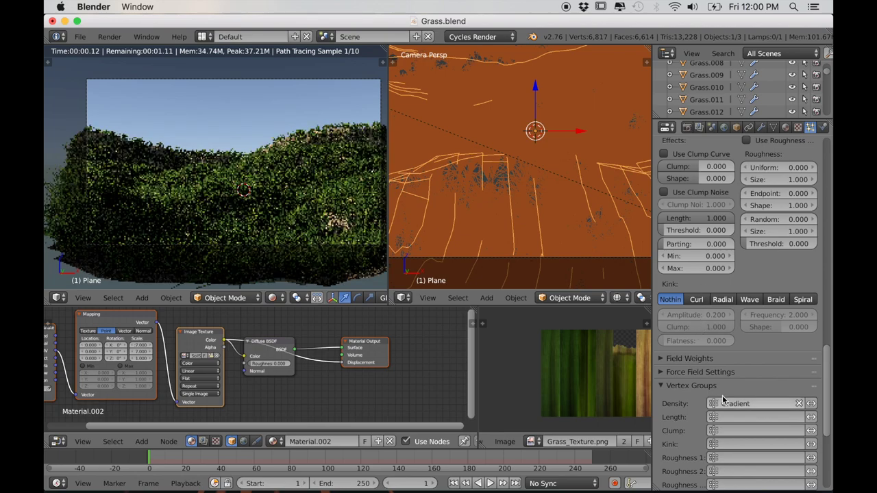
- Expand the texture slots of the Green Grass particle system
scroll(738, 423, down, 4)
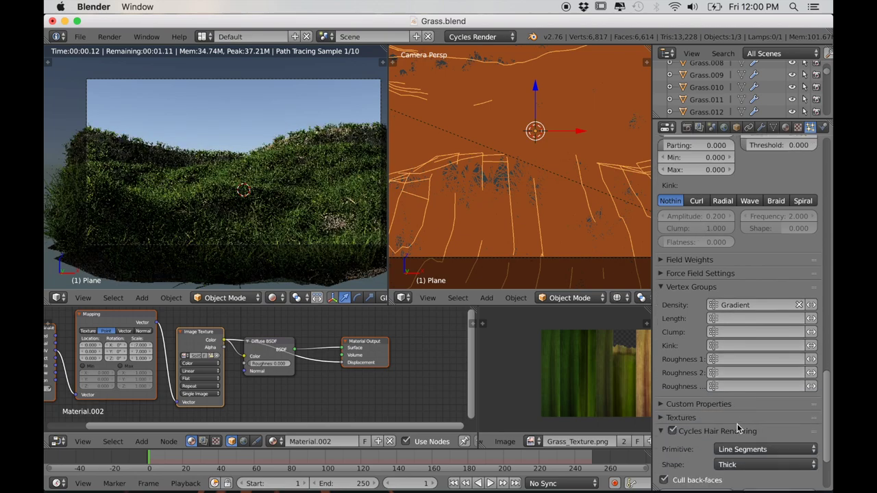
scroll(537, 250, down, 5)
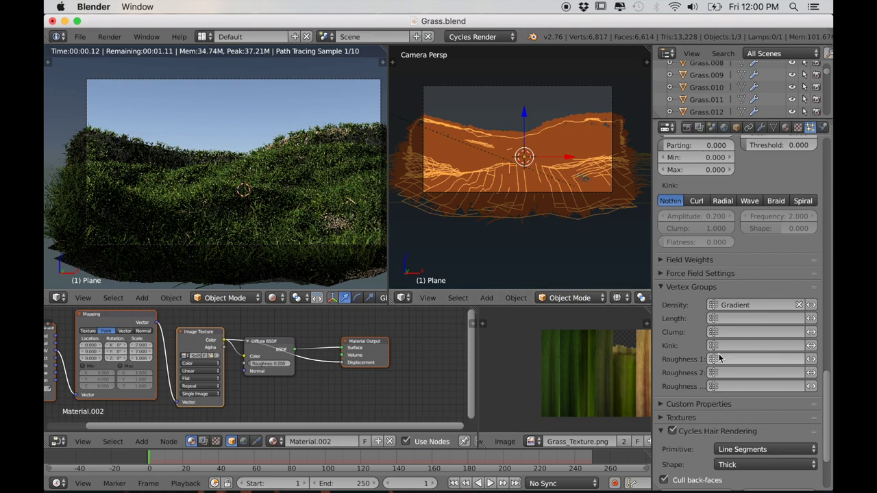
scroll(732, 373, up, 1)
scroll(732, 373, down, 3)
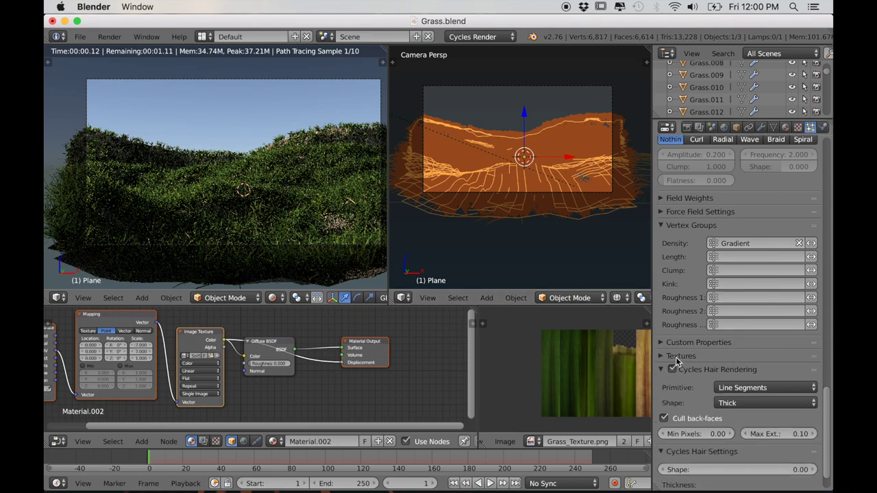
click(678, 357)
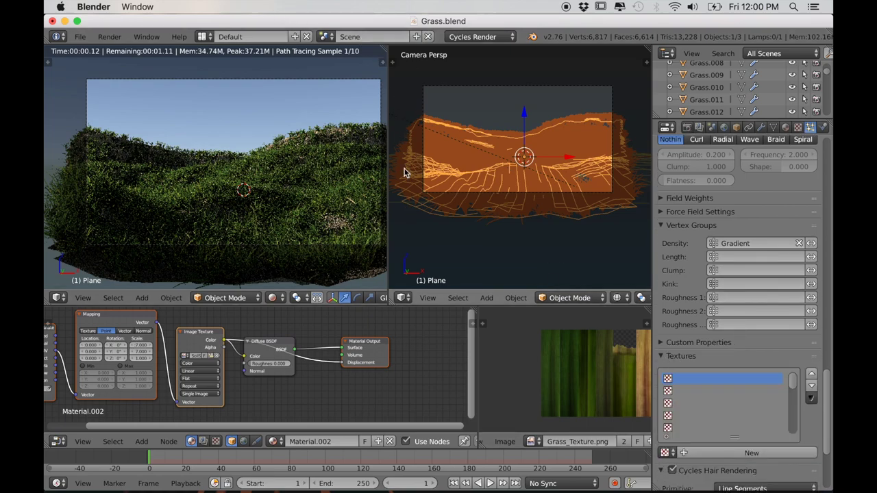
- Join the two 3D viewports into one and display the ground in wireframe from an elevated angle
drag(385, 50, 415, 158)
click(274, 299)
click(298, 231)
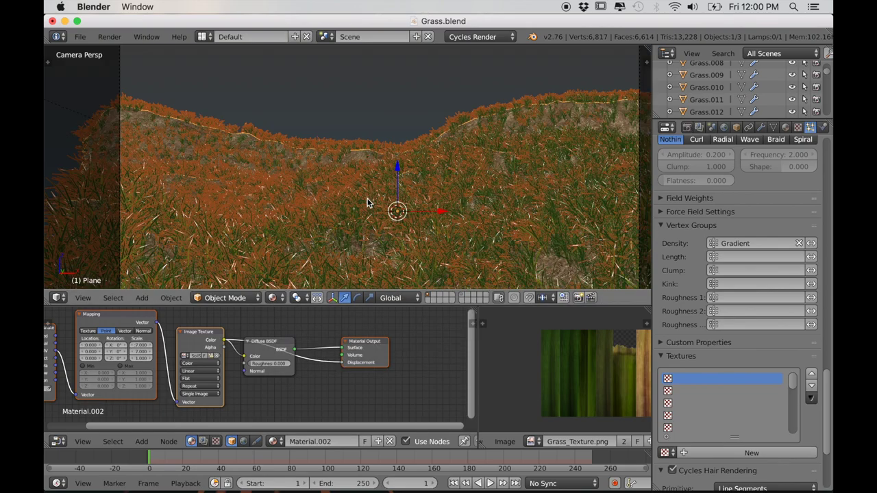
scroll(384, 195, down, 1)
middle_drag(386, 195, 418, 229)
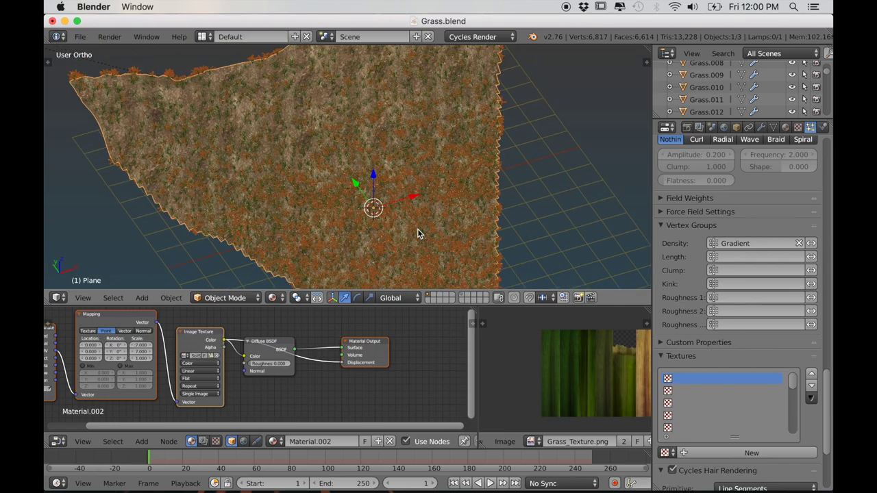
scroll(411, 211, up, 4)
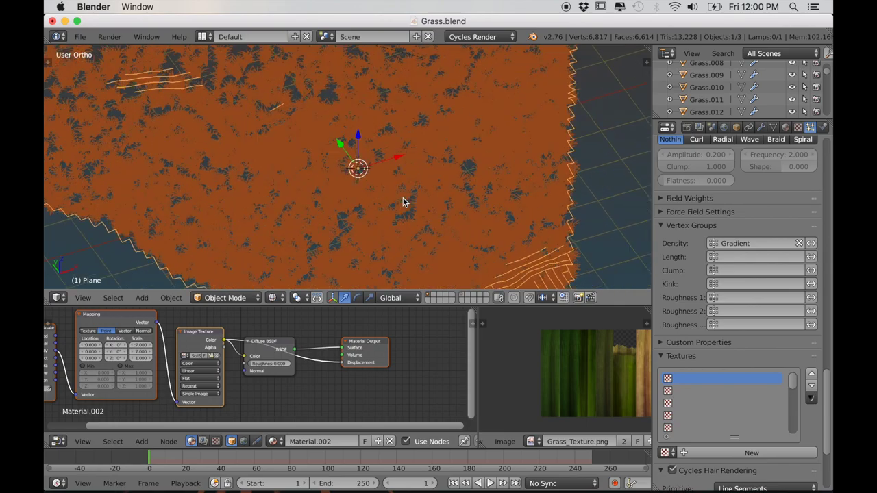
scroll(404, 199, up, 1)
mouse_move(434, 212)
middle_down()
mouse_move(416, 194)
mouse_move(430, 206)
middle_up()
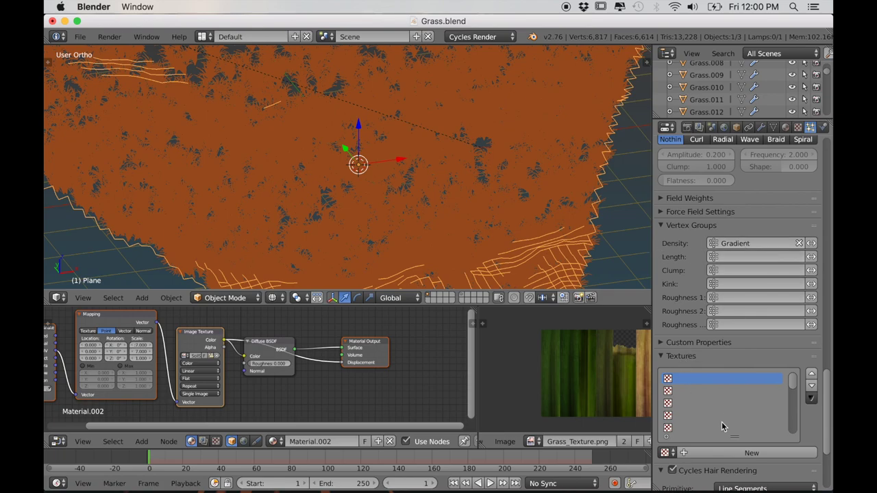
- Add a texture named Green Grass to the particle system and show its texture settings in place of the world's Sky Texture
click(733, 453)
click(706, 453)
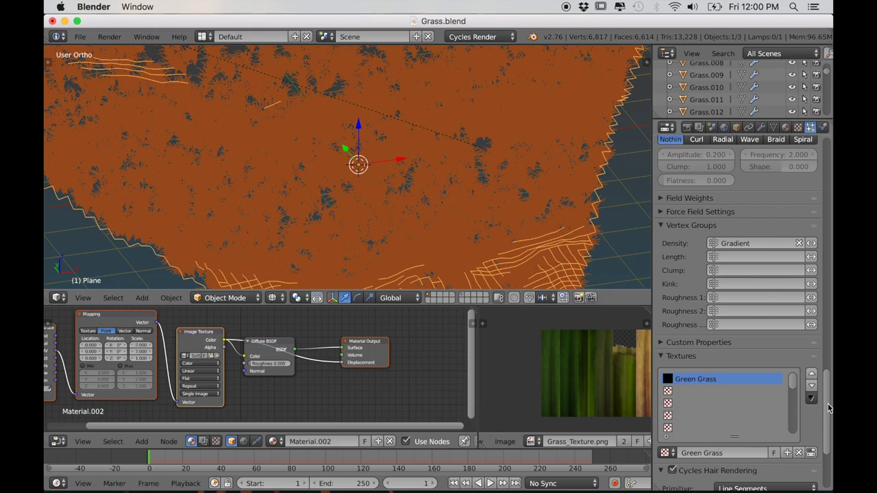
drag(828, 402, 827, 351)
click(798, 128)
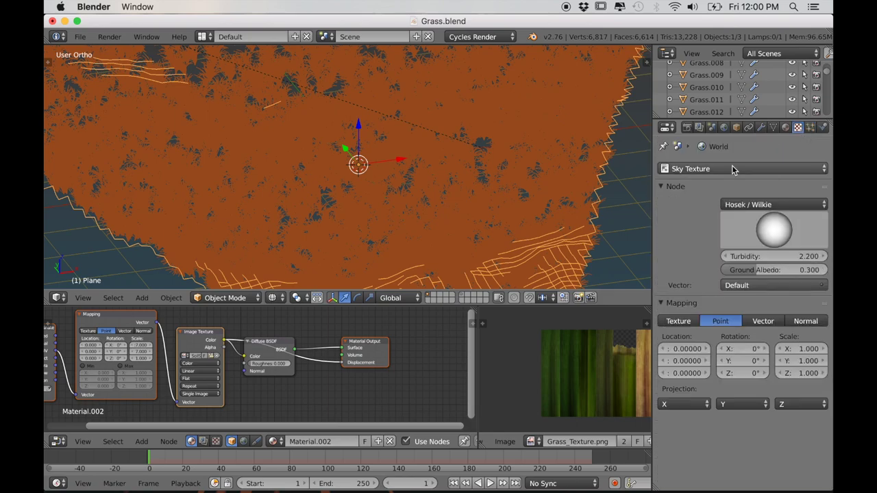
click(734, 168)
click(731, 220)
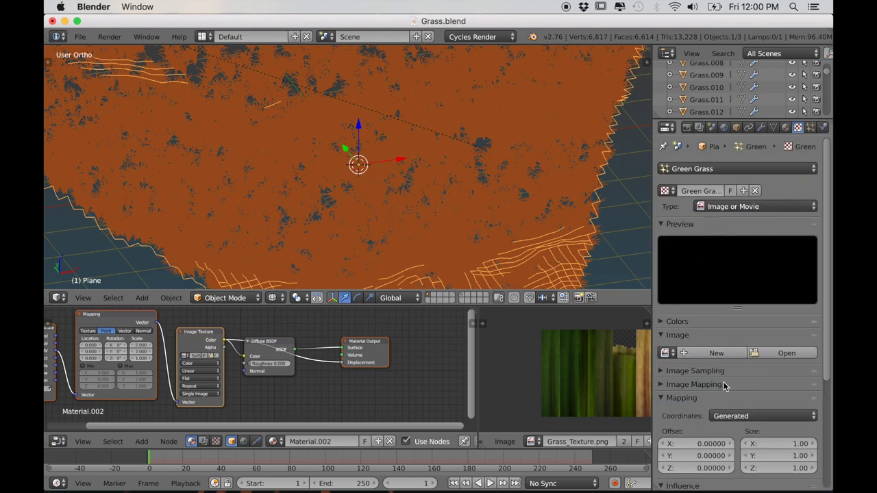
- Set the Green Grass texture's type to Clouds and let it influence the hair length
click(744, 207)
click(724, 248)
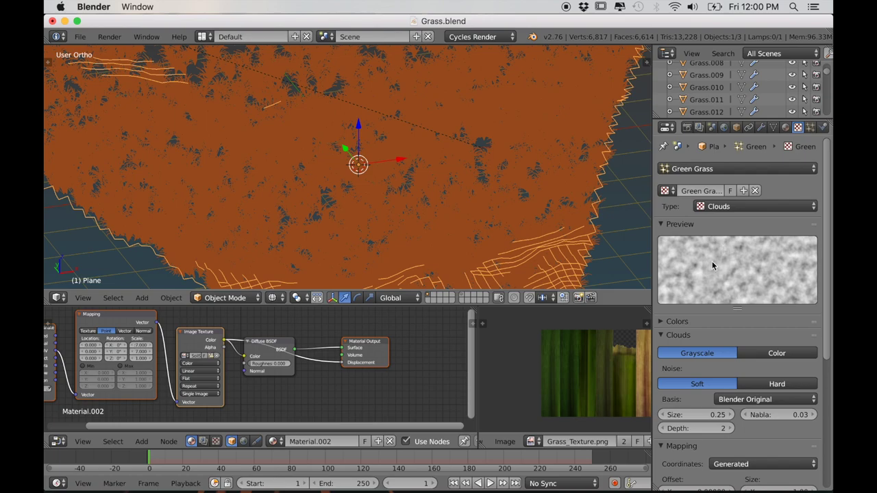
scroll(726, 363, down, 8)
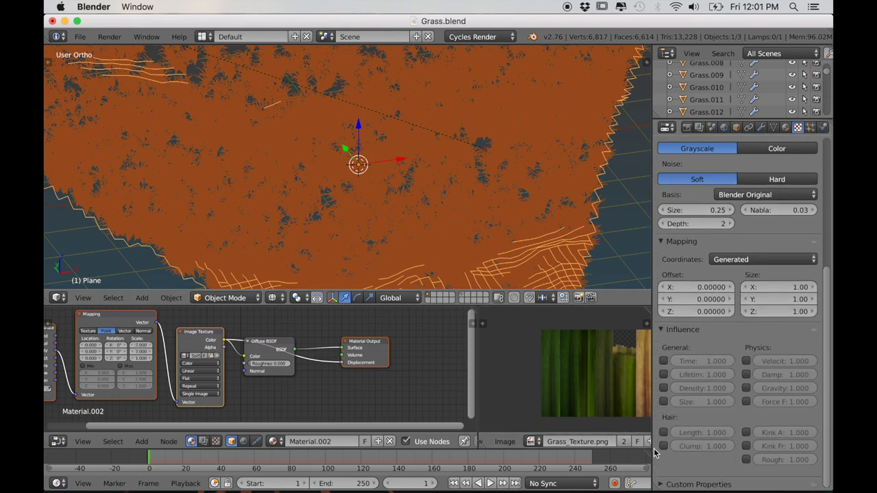
click(663, 432)
scroll(403, 226, right, 10)
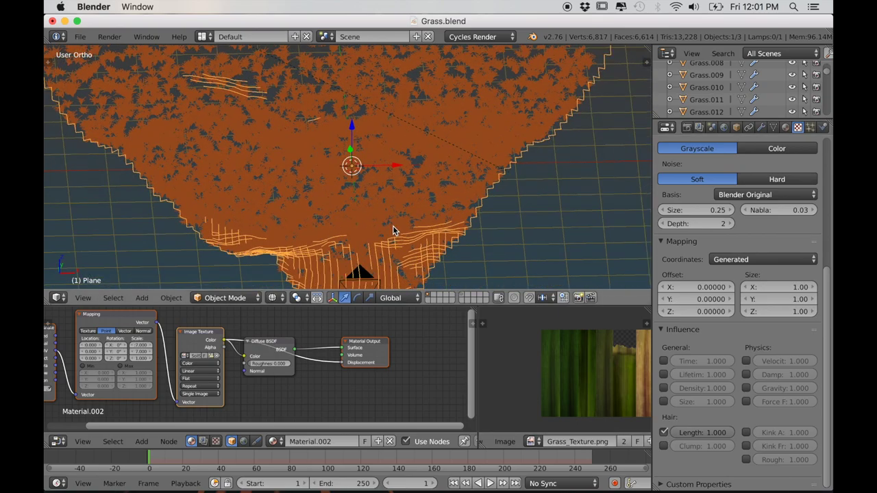
- Increase the Clouds texture's noise size to 0.75
scroll(726, 231, up, 6)
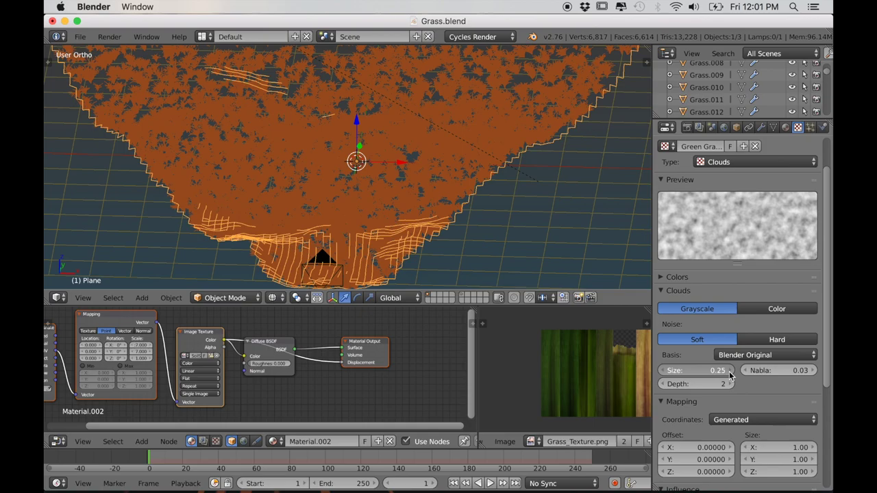
click(731, 374)
click(730, 373)
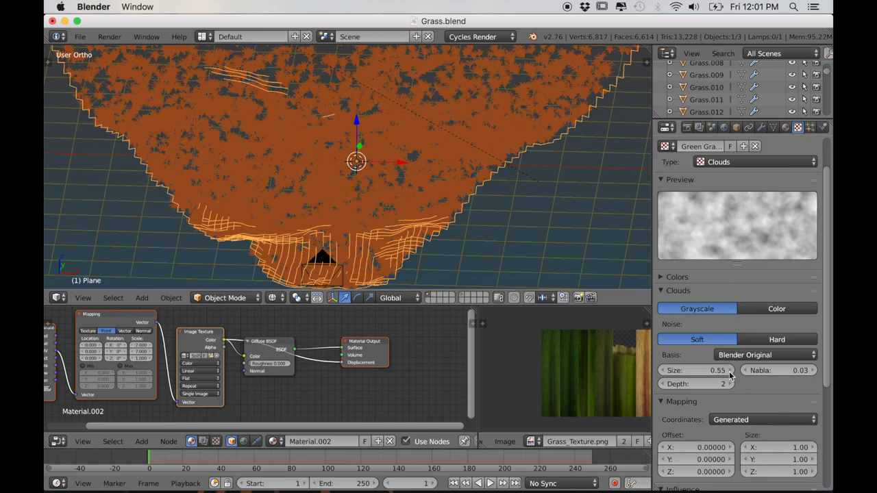
click(731, 374)
click(731, 374)
click(731, 374)
middle_drag(446, 232, 472, 239)
scroll(486, 240, up, 3)
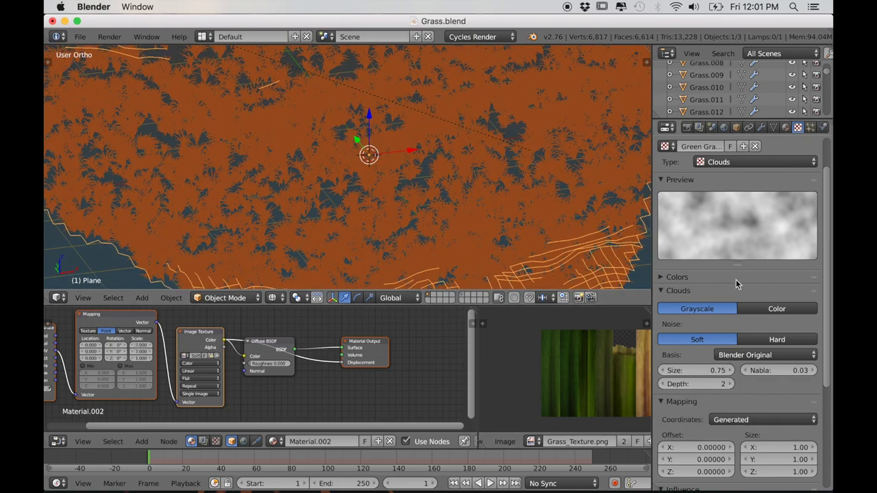
- Enable the color ramp of the Clouds texture and inspect the grass clumps up close
click(662, 277)
click(664, 295)
scroll(562, 270, down, 2)
middle_drag(562, 269, 536, 265)
shift+middle_drag(536, 265, 564, 244)
scroll(537, 239, down, 2)
scroll(563, 244, up, 8)
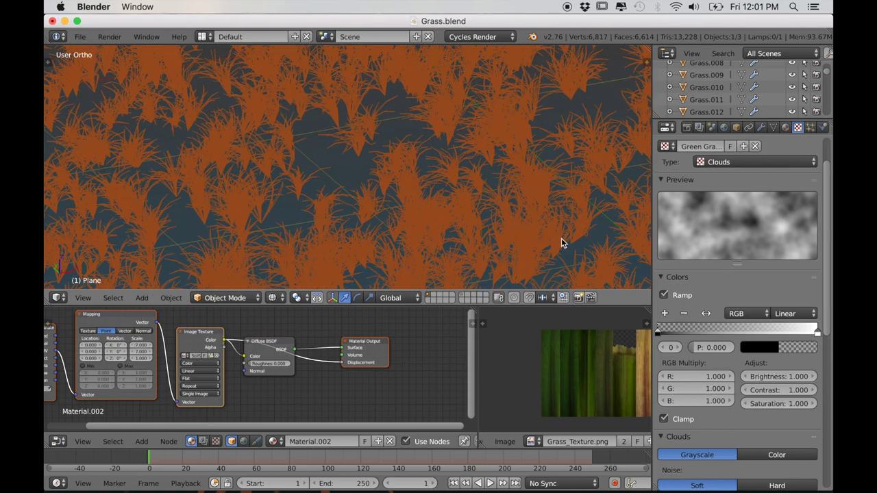
- Raise the Clouds texture's noise depth to 10
scroll(714, 396, down, 5)
click(730, 407)
click(730, 407)
click(730, 407)
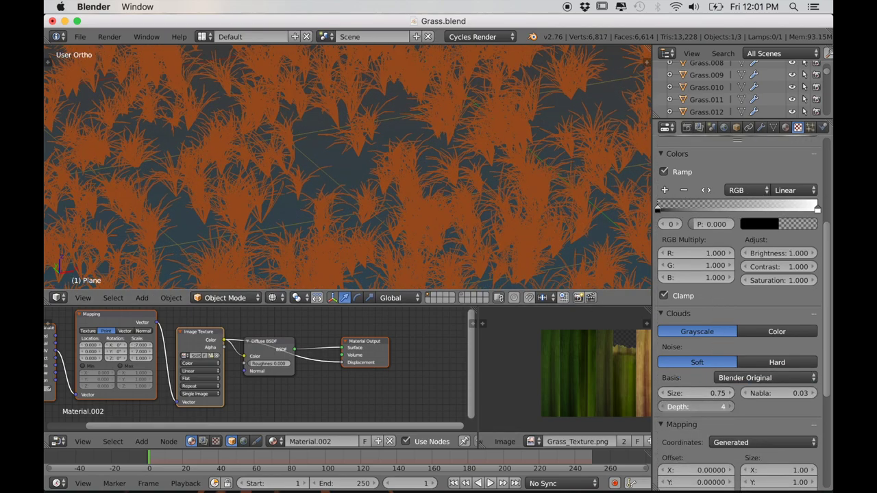
click(730, 407)
click(730, 407)
click(731, 407)
click(731, 407)
click(731, 407)
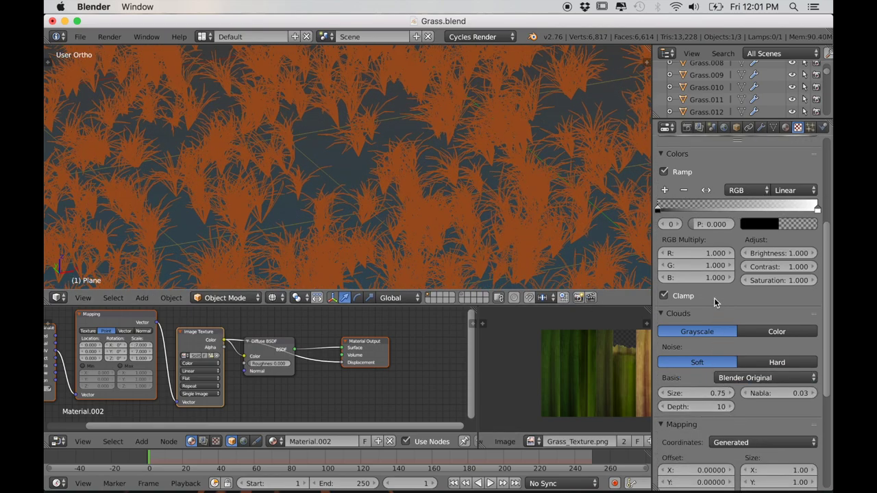
- Increase the Clouds texture's noise size to 0.95
scroll(728, 405, up, 2)
click(730, 430)
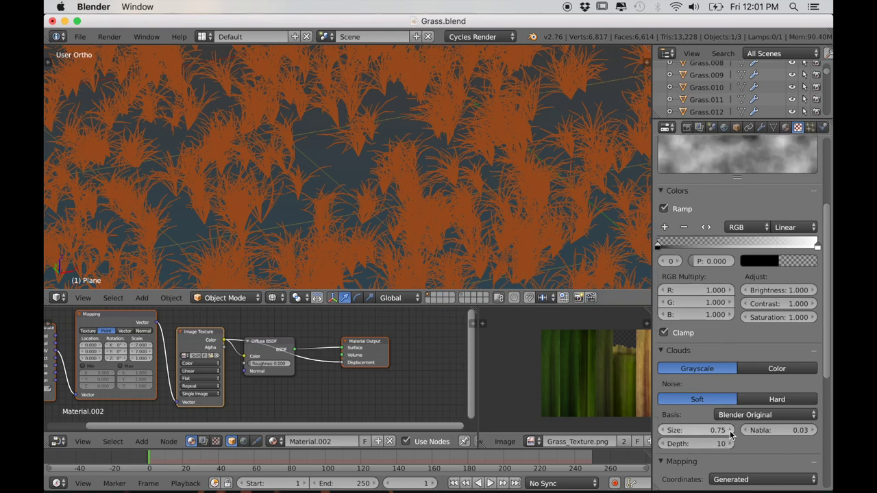
click(730, 431)
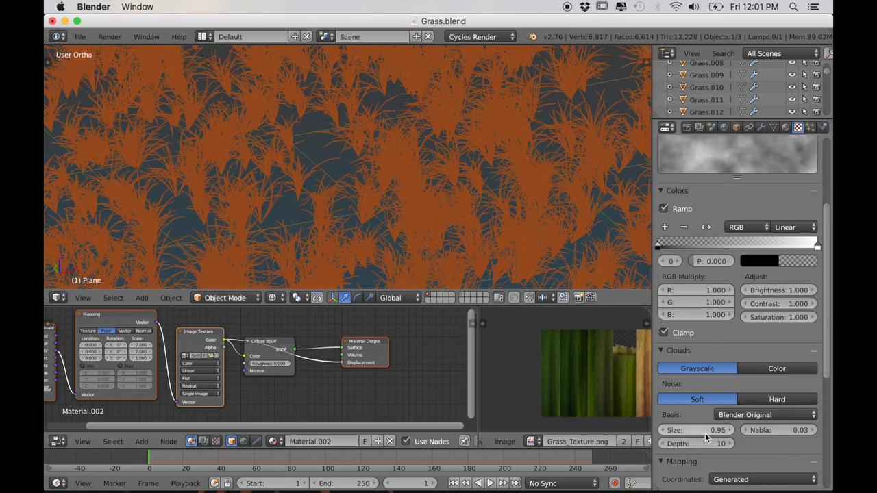
- Look over the grass coverage on the ground, and preview it from the camera with Rendered viewport shading
scroll(547, 266, down, 4)
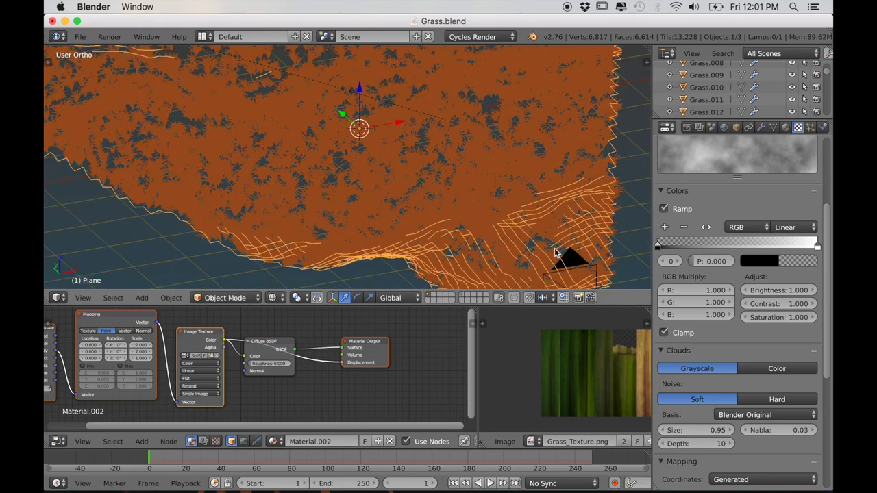
middle_drag(556, 253, 773, 290)
scroll(771, 291, up, 2)
mouse_move(579, 241)
middle_down()
mouse_move(550, 249)
mouse_move(560, 250)
mouse_move(541, 237)
mouse_move(544, 254)
mouse_move(476, 202)
middle_up()
key(KP_0)
click(272, 298)
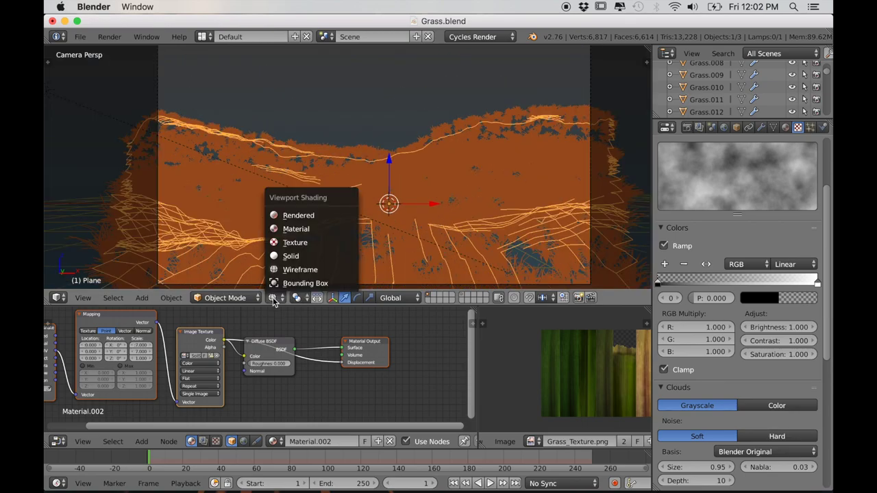
click(298, 217)
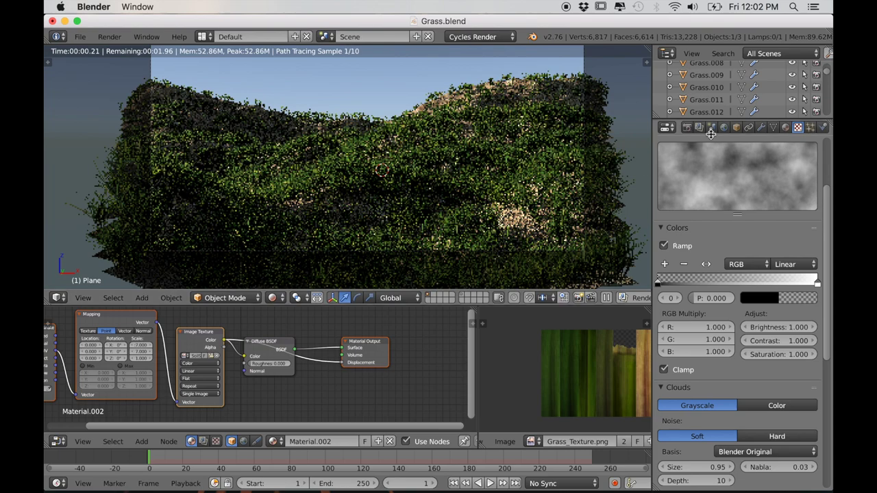
- Lower the normal emitter velocity of the plane's Green Grass particle system to 0.900
click(810, 128)
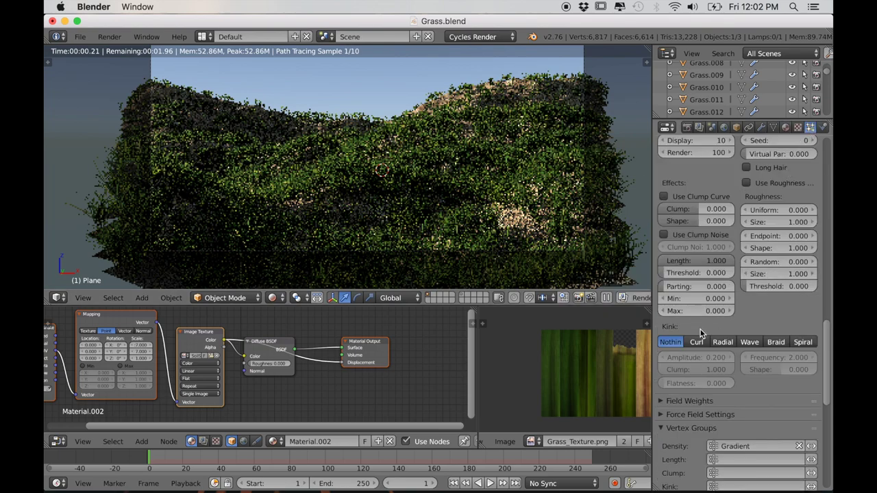
scroll(735, 349, up, 5)
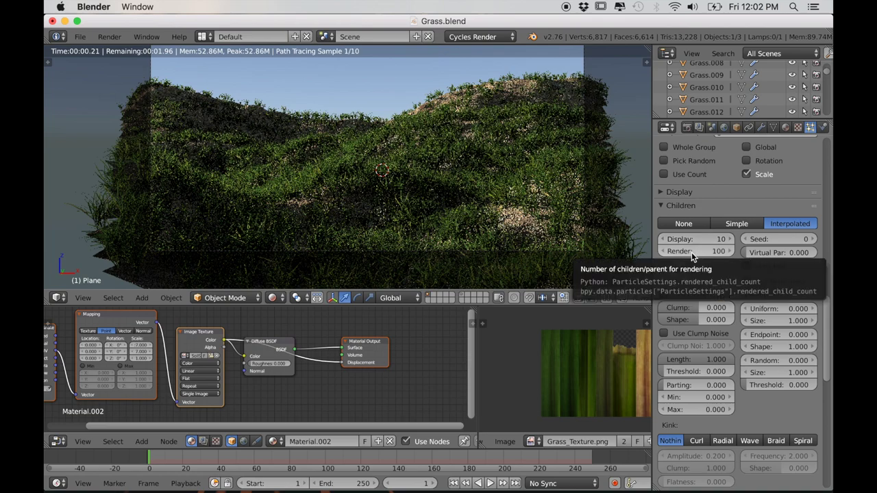
scroll(792, 252, up, 12)
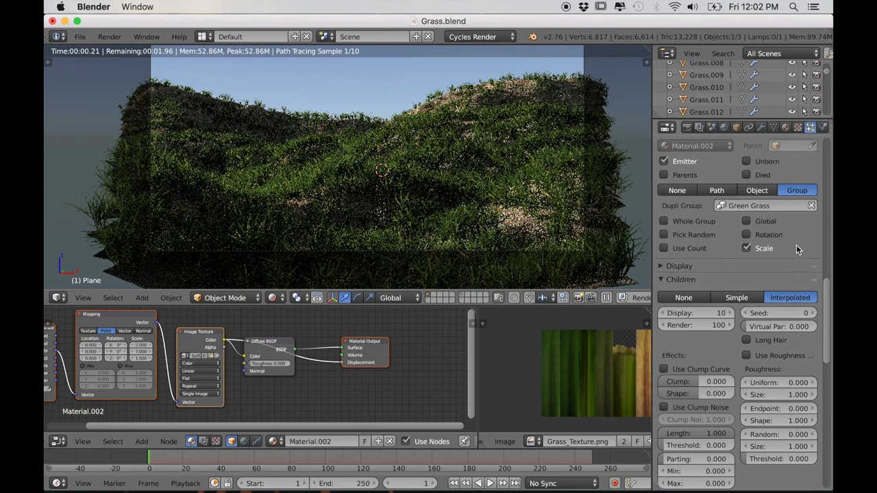
scroll(788, 252, up, 4)
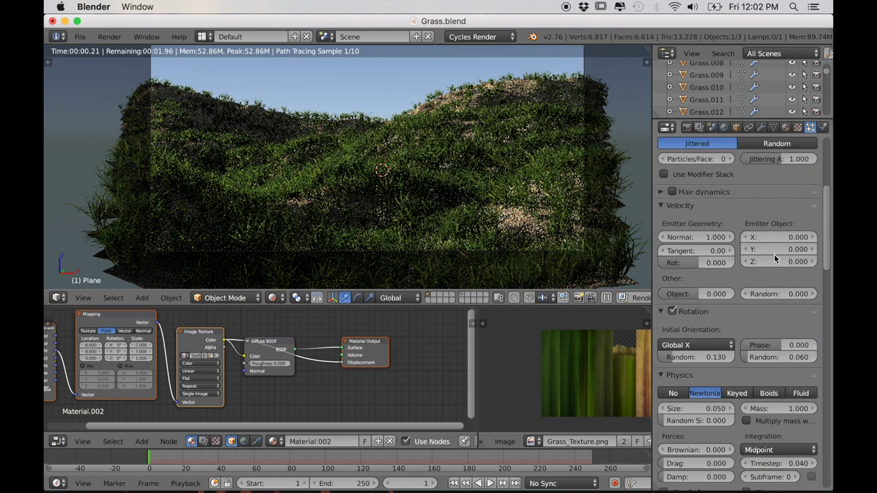
click(663, 237)
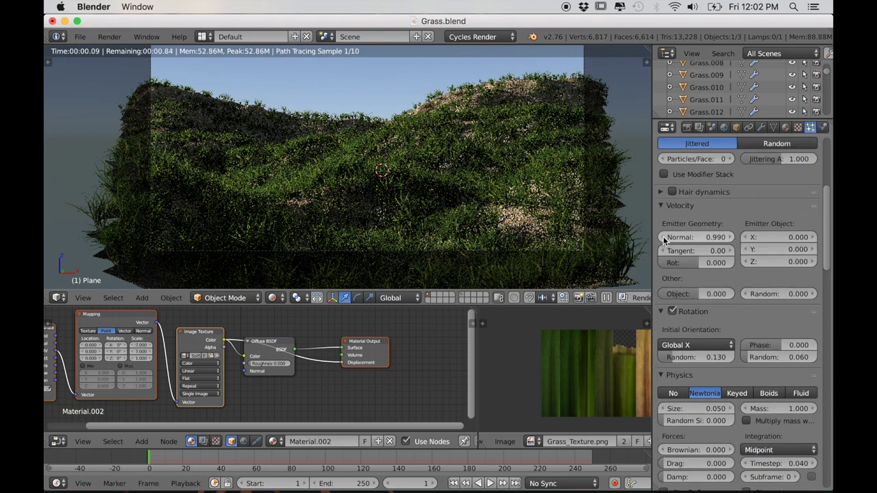
click(664, 237)
click(663, 238)
click(664, 237)
click(664, 237)
click(663, 238)
click(663, 237)
click(663, 237)
click(663, 237)
click(664, 237)
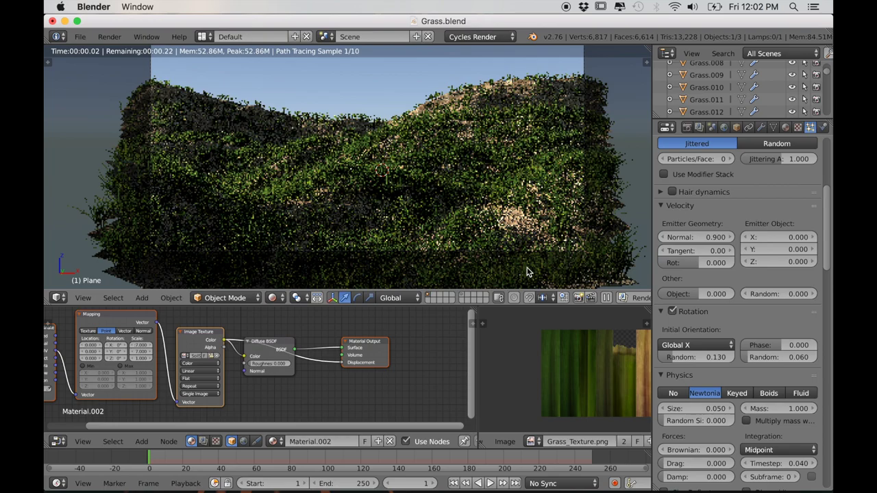
- Turn off the rendered viewport preview and limit the Green Grass particle display to 10%
key(shift+z)
scroll(732, 434, down, 10)
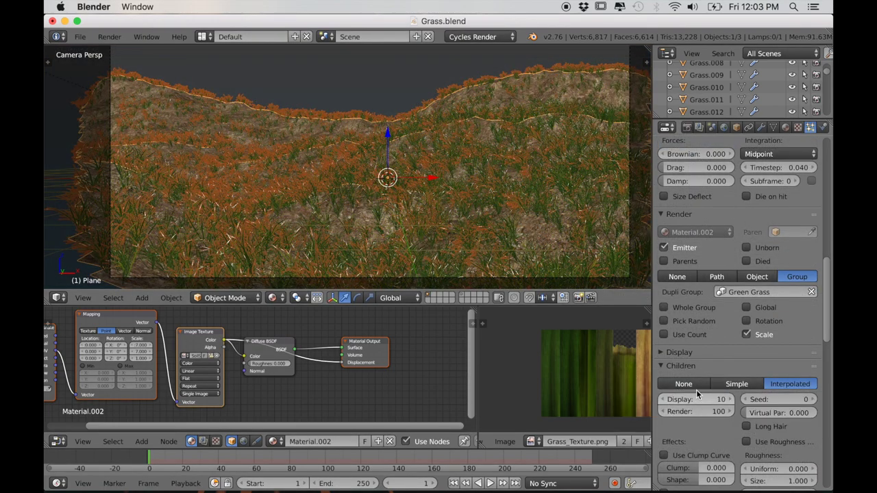
click(664, 353)
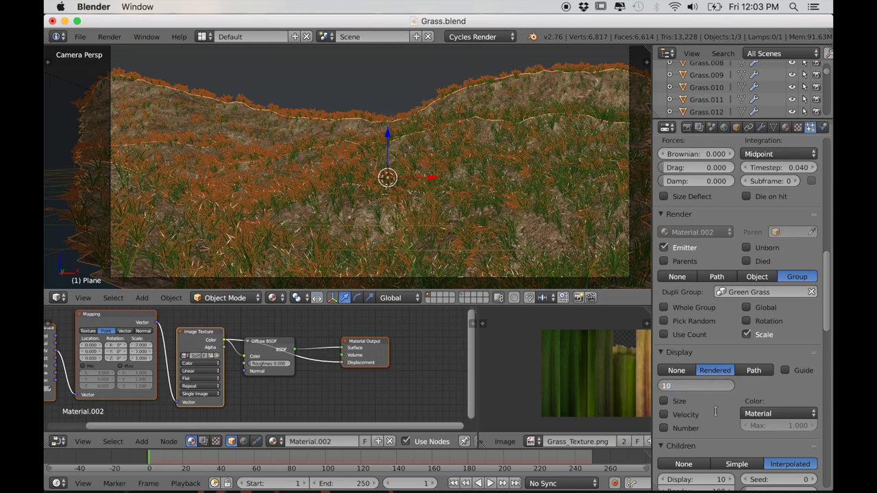
key(Return)
shift+middle_drag(442, 225, 432, 226)
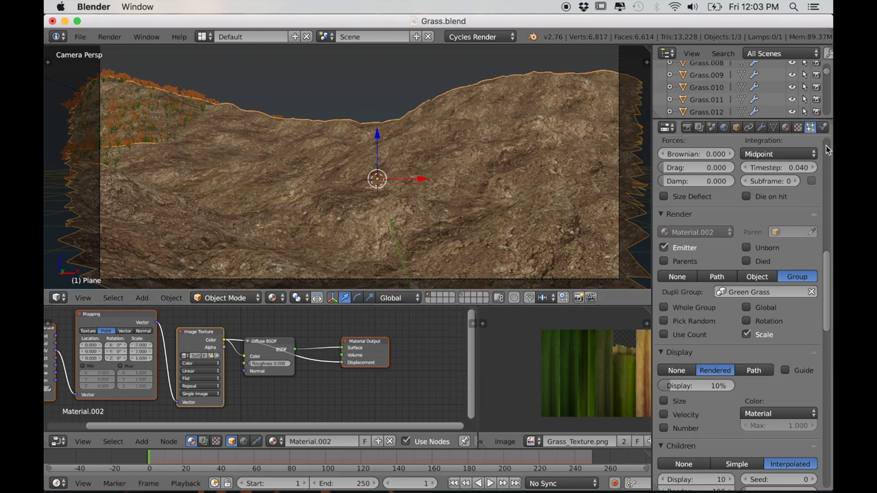
- Add a second particle system named Dry Grass to the plane, of type Hair with the advanced settings enabled
drag(828, 271, 821, 146)
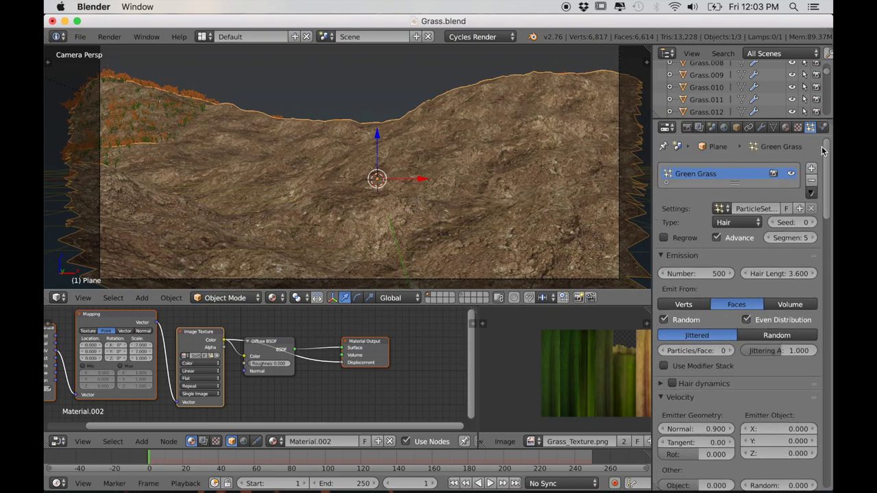
click(812, 169)
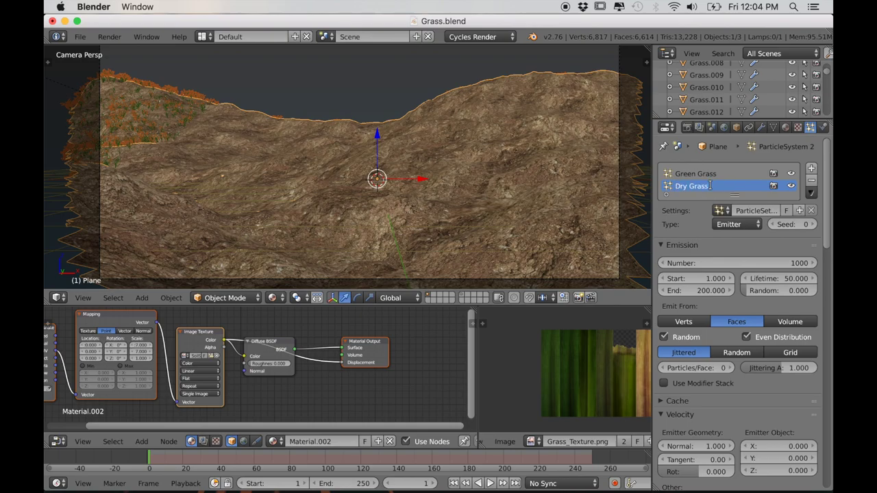
click(740, 225)
click(735, 197)
click(718, 240)
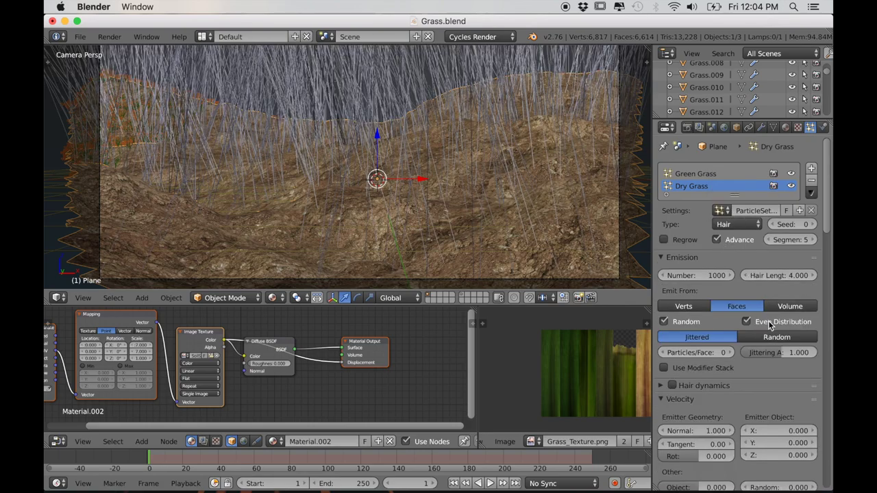
- Set the Dry Grass hair length to 3.320 and its normal emitter velocity to 0.830
scroll(784, 343, down, 4)
scroll(752, 361, down, 1)
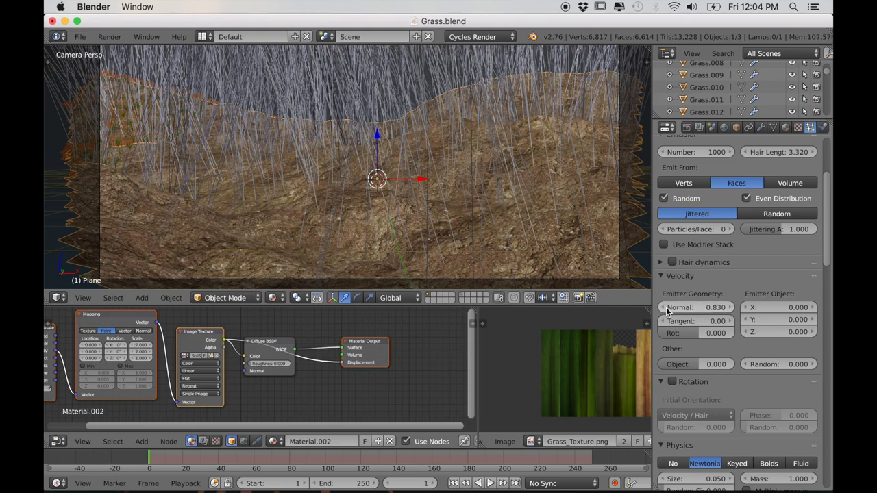
scroll(756, 350, up, 2)
- Enable rotation for the Dry Grass particles and change their initial orientation axis
scroll(759, 353, down, 3)
click(673, 370)
scroll(732, 396, down, 3)
click(707, 368)
click(686, 297)
- Render the Dry Grass particles as a group, using the Dry Grass object group with Whole Group left off
scroll(720, 402, down, 7)
click(785, 434)
click(725, 448)
click(715, 322)
scroll(728, 403, down, 5)
click(665, 378)
click(664, 378)
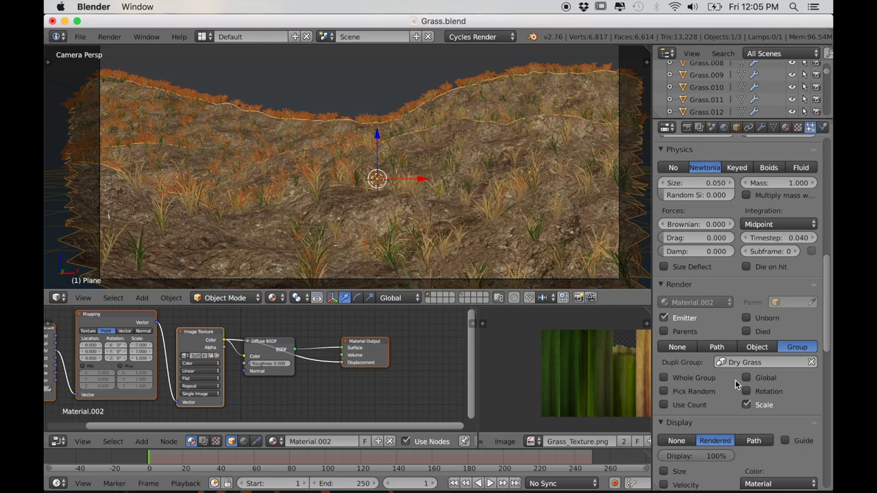
- Assign the Gradient vertex group to the Dry Grass density and add a new particle texture named Dry Grass
scroll(787, 392, down, 3)
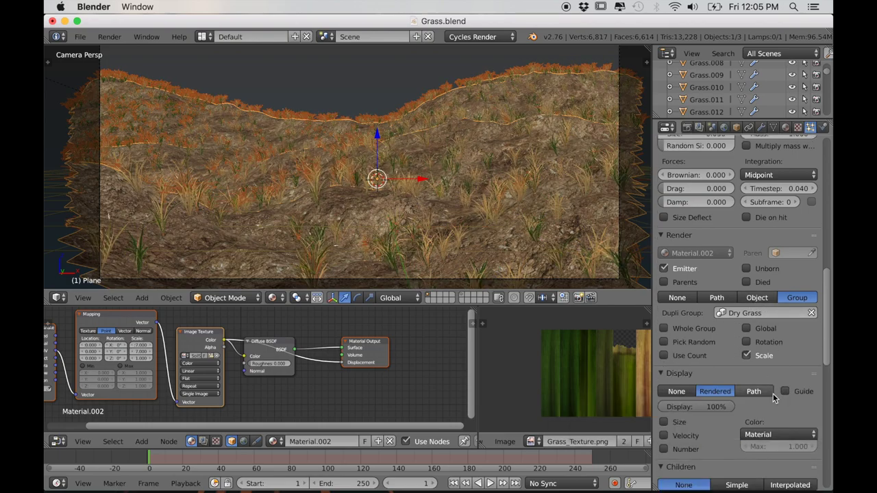
scroll(773, 393, down, 9)
click(741, 400)
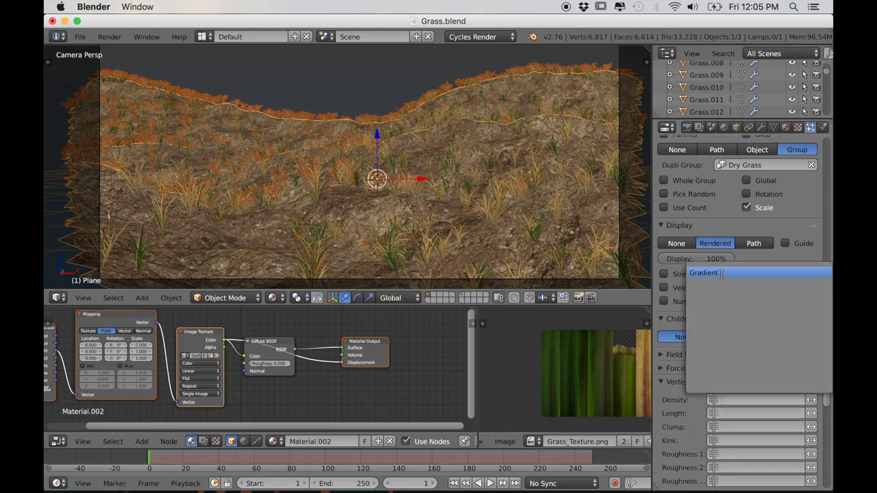
key(Return)
scroll(762, 424, down, 11)
click(716, 423)
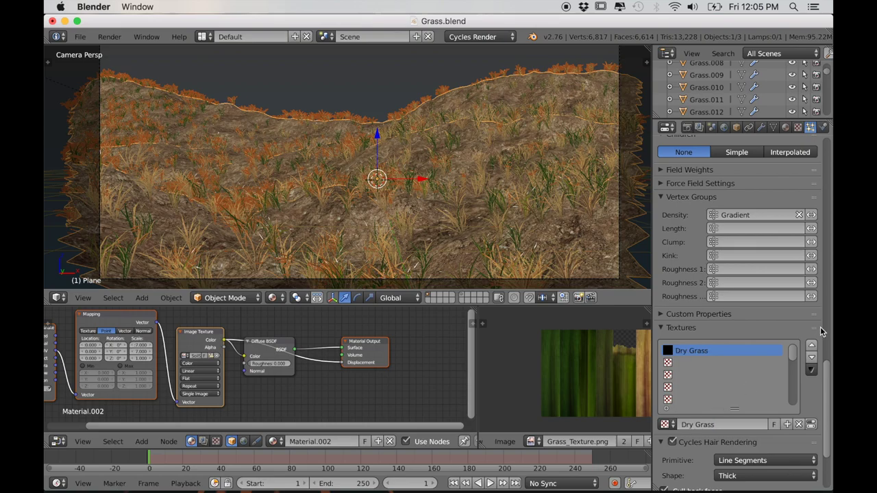
- Bring up the Dry Grass particle texture's settings and change its type to Clouds
drag(828, 362, 822, 104)
click(798, 127)
scroll(751, 183, up, 6)
click(747, 169)
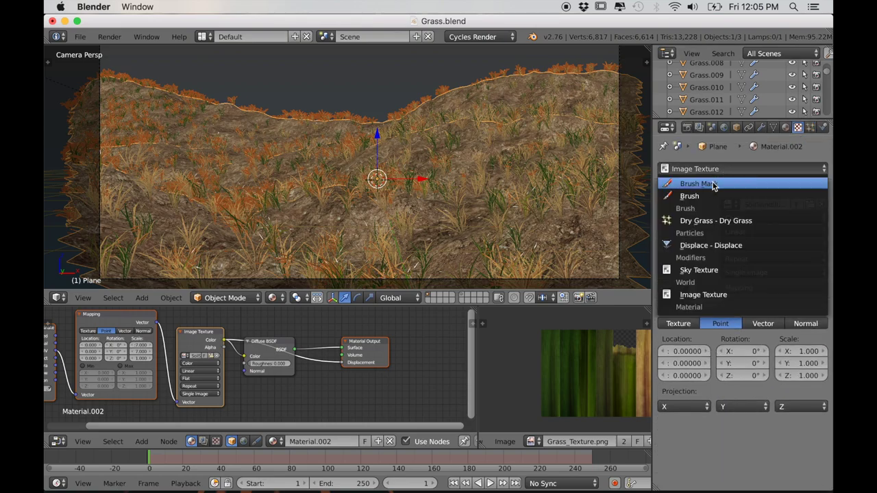
click(716, 221)
scroll(740, 338, down, 1)
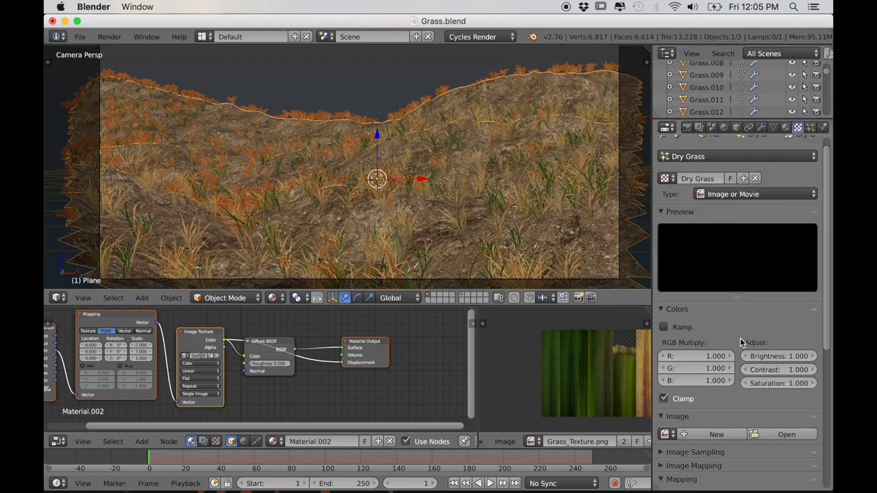
click(733, 195)
click(720, 237)
scroll(726, 309, down, 2)
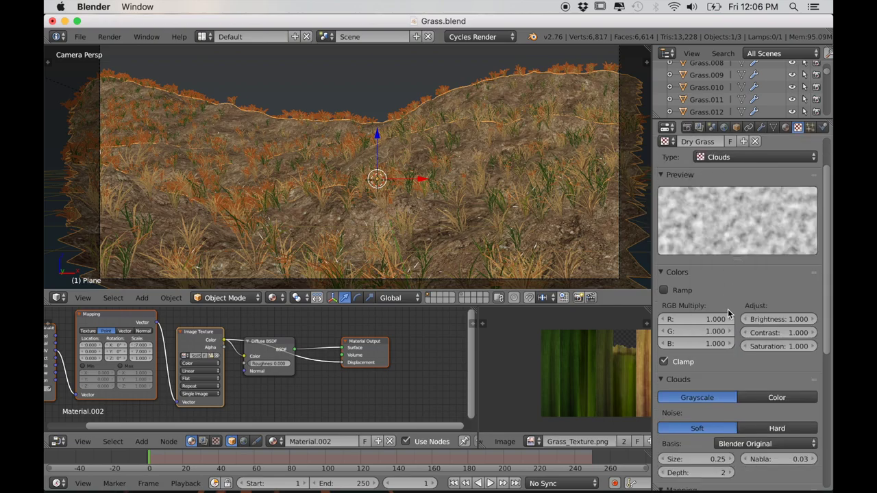
- Set the Dry Grass cloud noise size to 0.95 and its depth to 10
scroll(724, 317, down, 3)
click(730, 361)
click(730, 361)
click(730, 361)
click(730, 361)
click(730, 361)
click(730, 361)
click(730, 361)
click(698, 375)
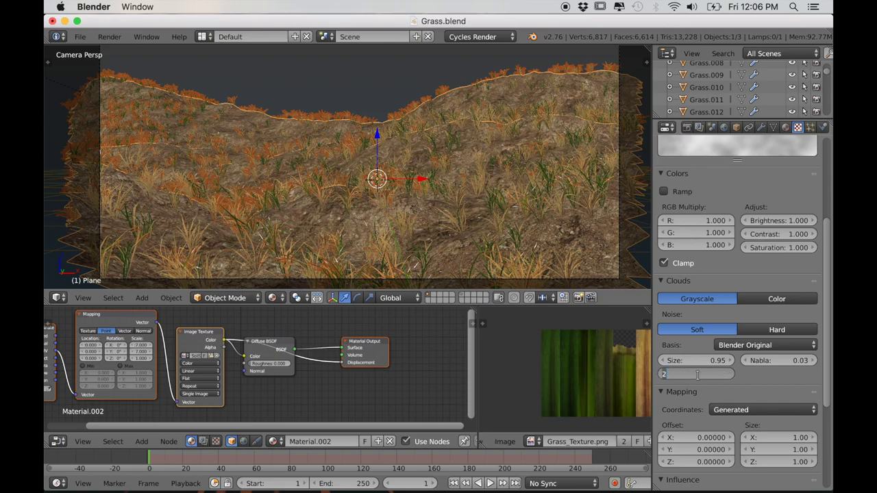
key(Return)
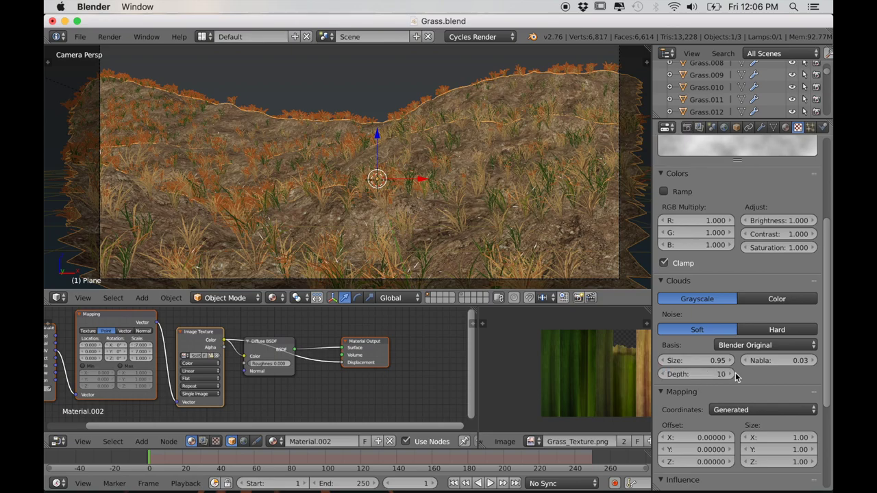
- Make the Dry Grass texture influence hair length instead of general time
scroll(722, 268, down, 5)
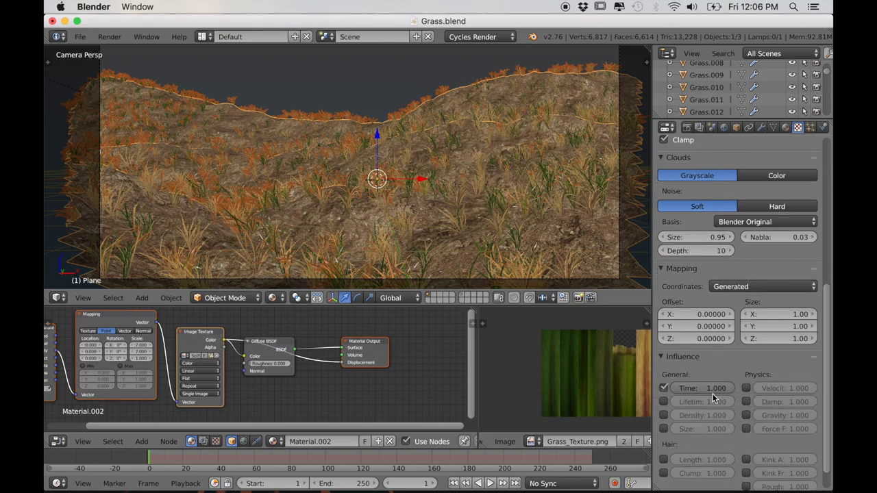
click(664, 388)
scroll(669, 430, down, 1)
click(664, 433)
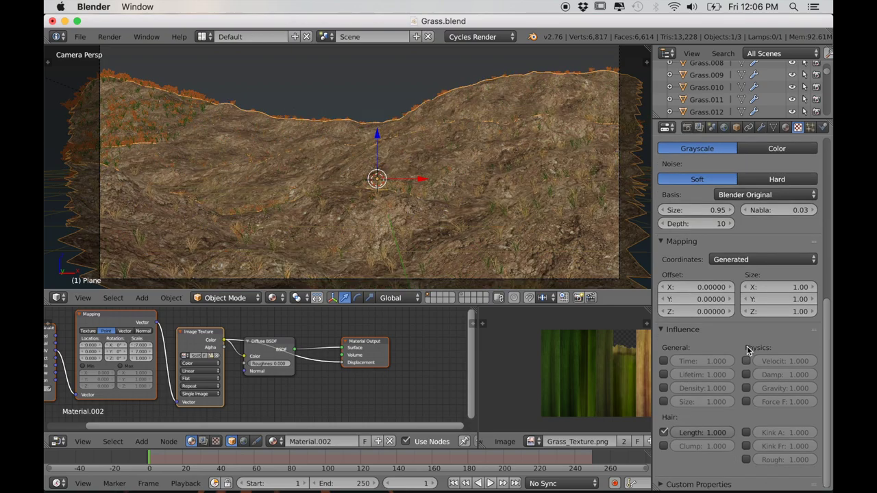
- Enable the color ramp on the Dry Grass clouds texture and flip the ramp
scroll(743, 343, up, 5)
scroll(732, 299, up, 4)
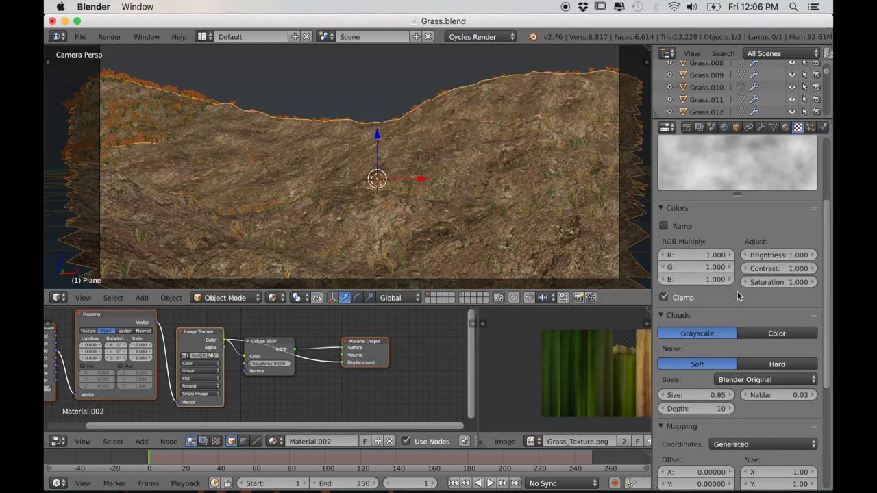
scroll(686, 267, up, 2)
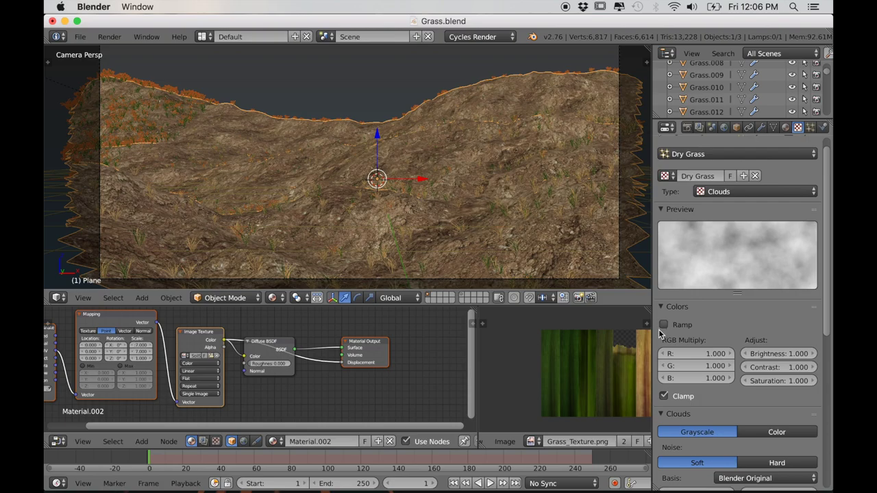
click(664, 325)
click(706, 344)
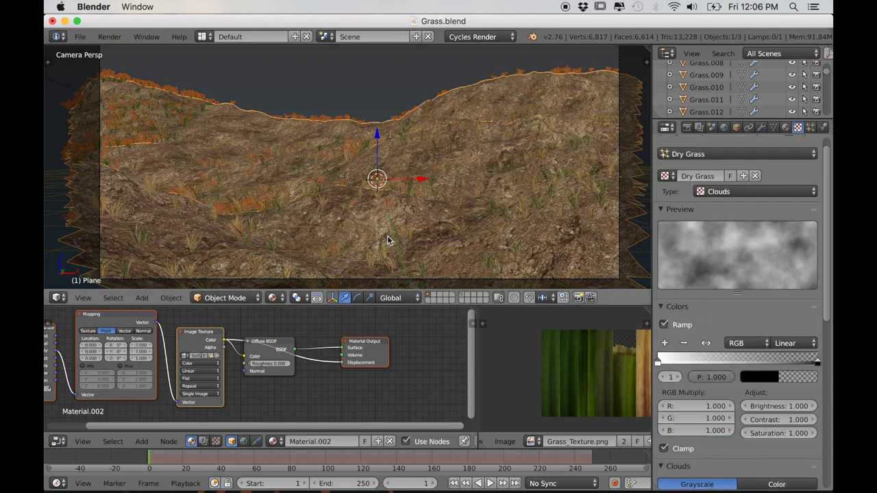
- Save the Grass.blend file and render the current frame
scroll(416, 226, down, 1)
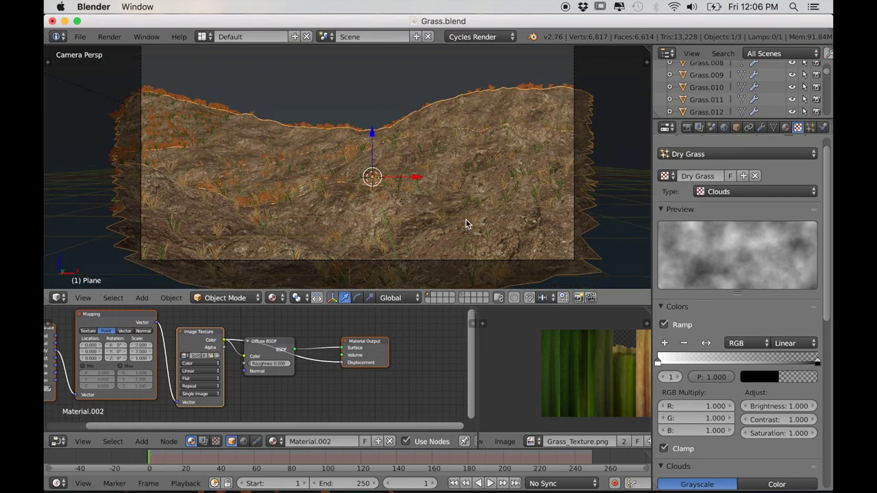
shift+middle_drag(463, 218, 461, 215)
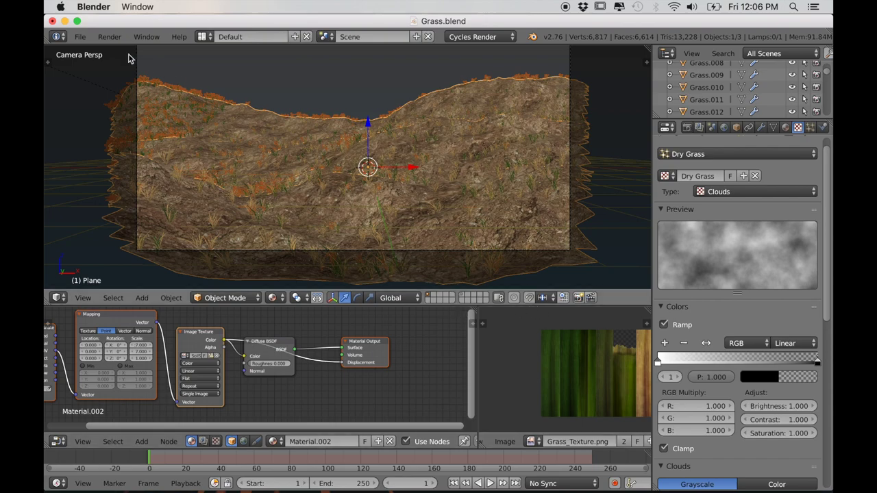
click(79, 37)
click(96, 129)
click(687, 127)
click(682, 183)
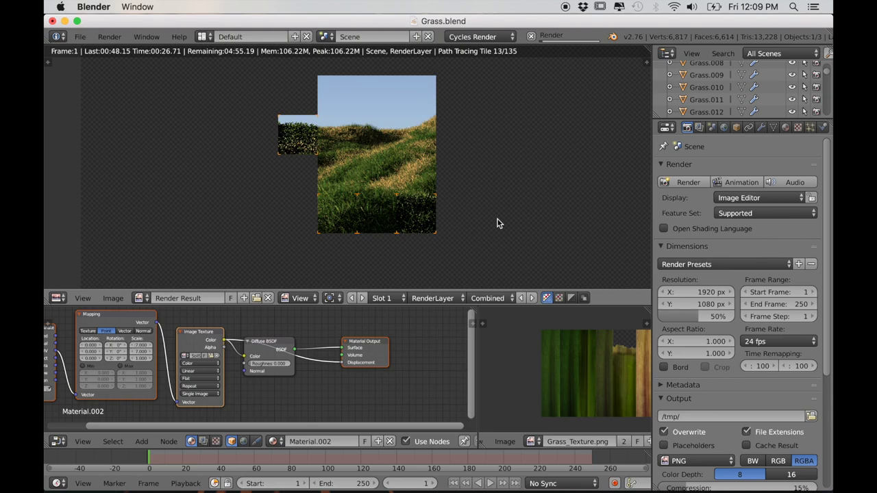
- Zoom in to inspect the render, cancel it, and show the Render Result in the small image editor
scroll(498, 220, up, 3)
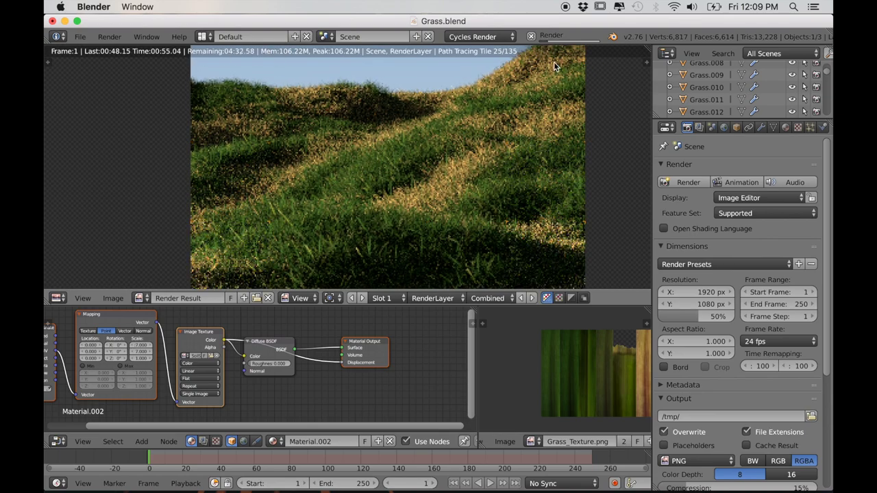
key(Escape)
scroll(474, 147, down, 4)
click(525, 441)
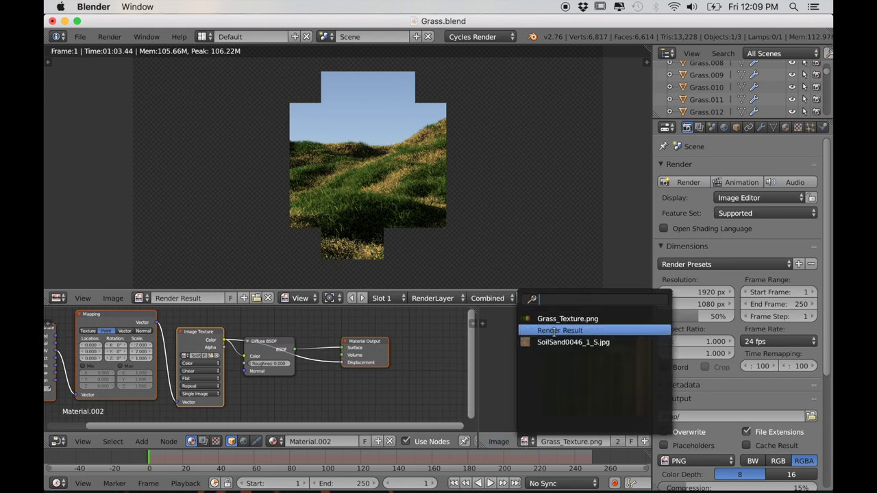
click(555, 332)
scroll(564, 393, up, 5)
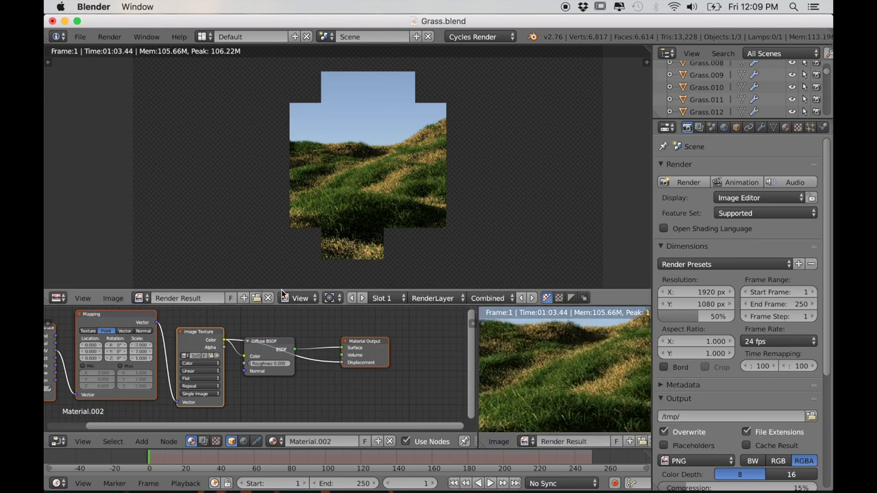
- Switch the main render area back to the 3D view of the grassy hills
click(58, 298)
click(268, 283)
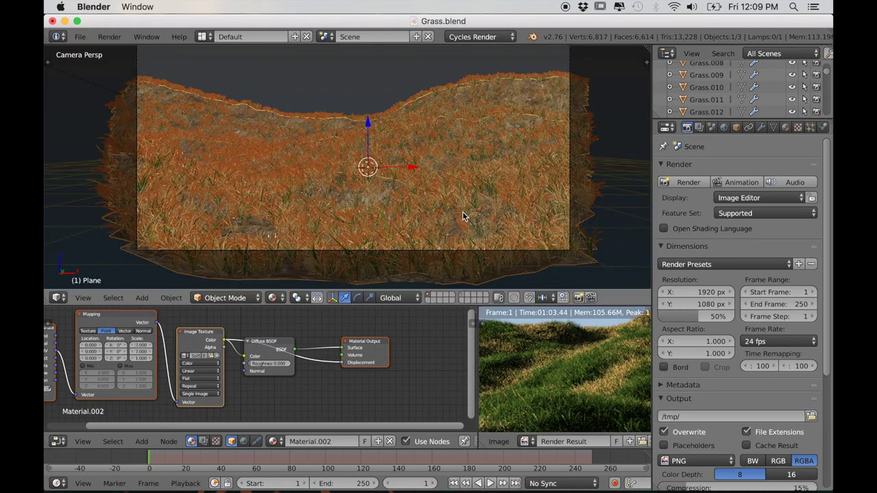
shift+scroll(455, 225, up, 2)
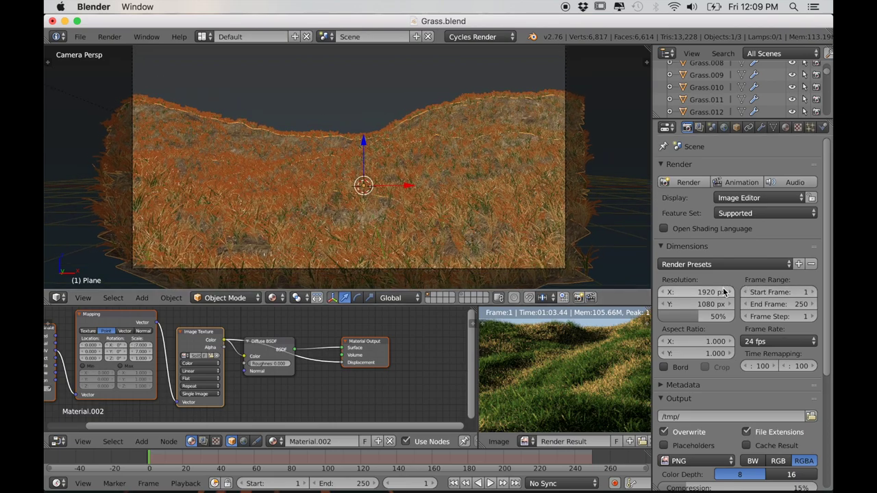
- Set the Dry Grass particle system's emission number to 400
click(810, 128)
scroll(715, 211, down, 10)
scroll(692, 218, up, 10)
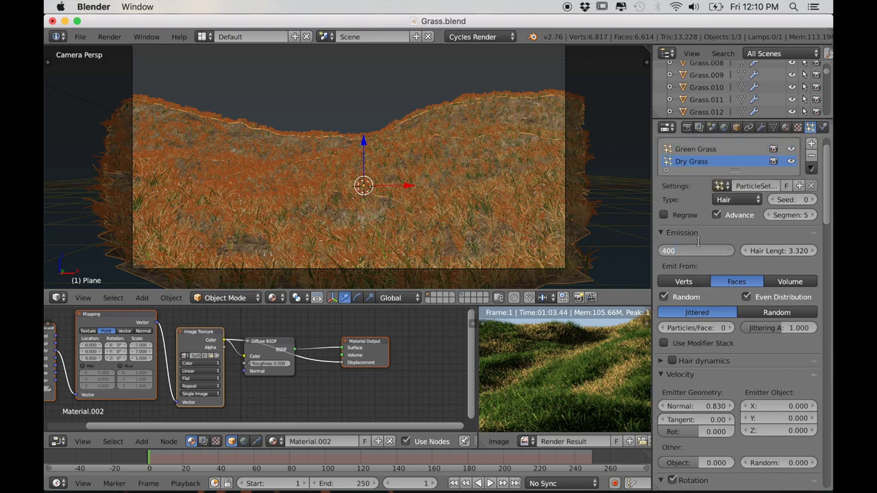
key(Return)
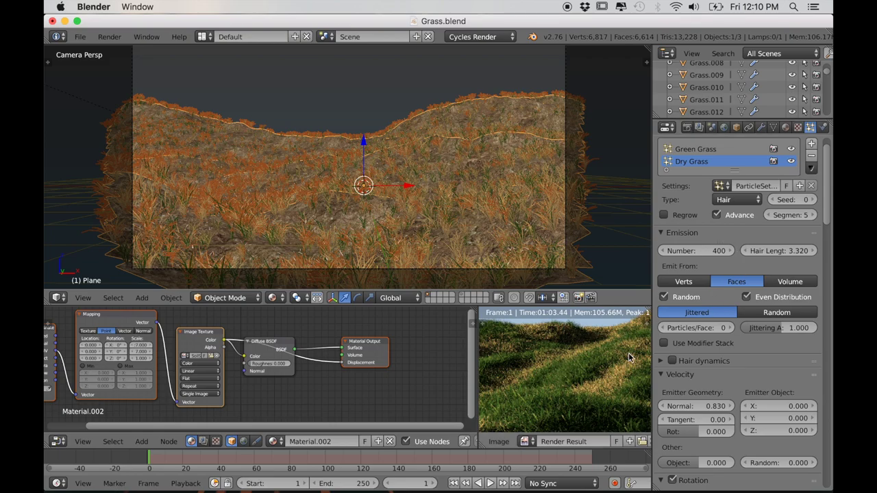
- Set the Dry Grass particles' viewport display percentage to 10%
scroll(712, 389, down, 9)
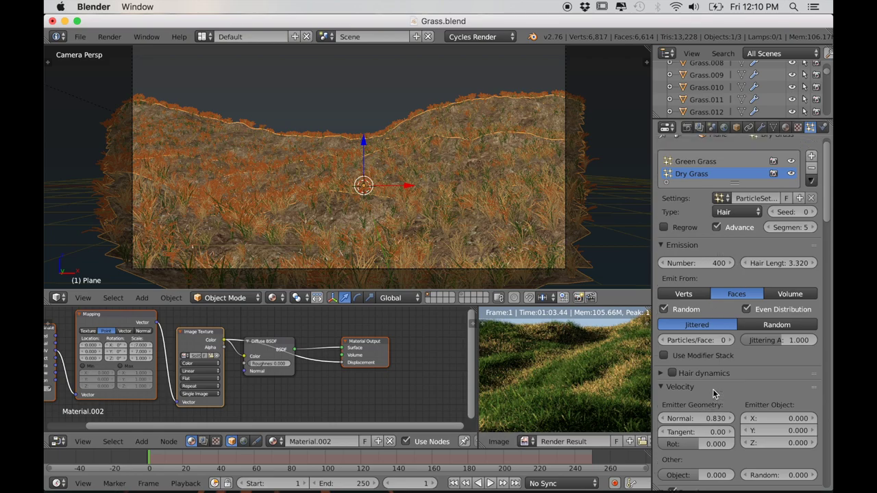
scroll(695, 392, down, 3)
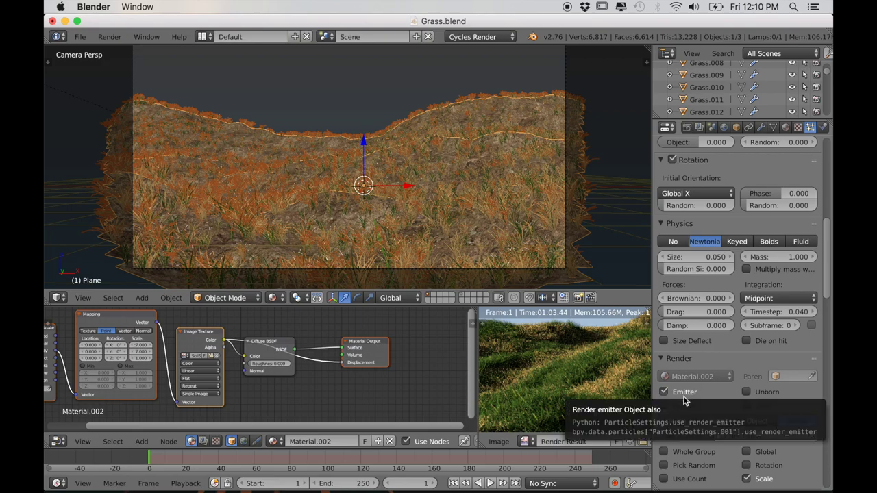
scroll(688, 425, down, 2)
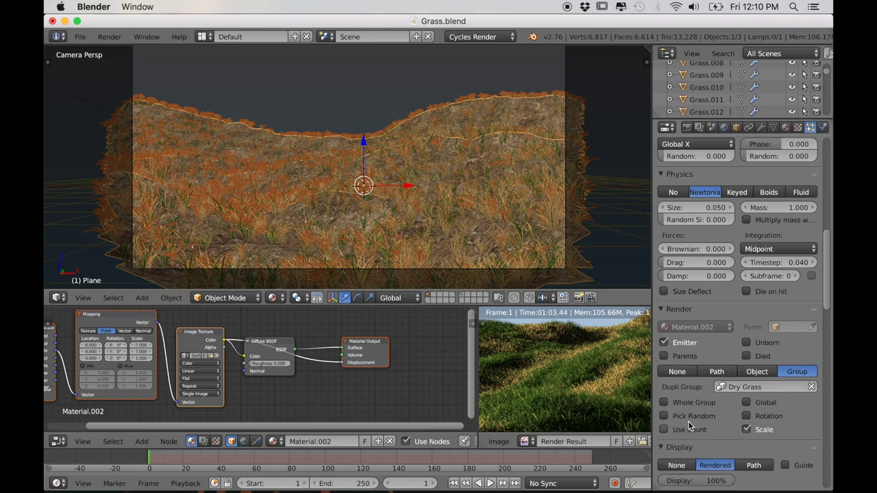
scroll(720, 386, down, 4)
click(692, 370)
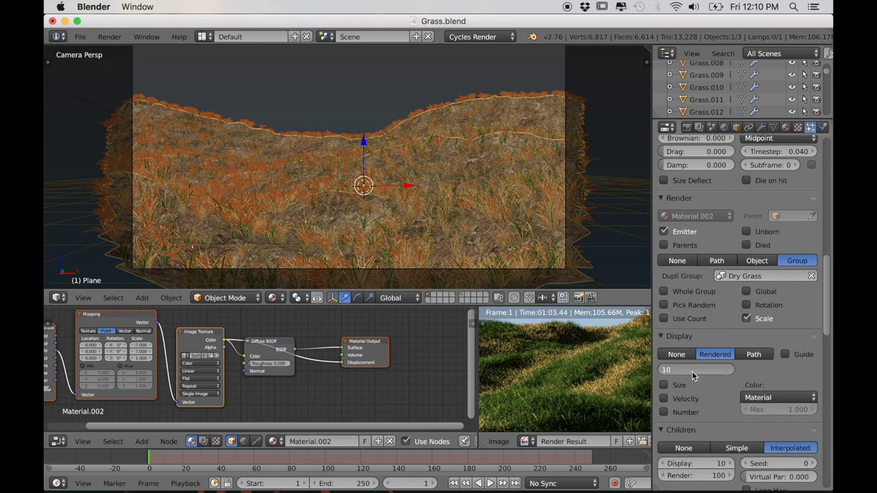
text(10)
key(Return)
- Reduce the Dry Grass particles' normal emission velocity to 0.770
scroll(517, 356, up, 3)
middle_drag(516, 356, 539, 353)
scroll(539, 372, down, 2)
scroll(714, 228, up, 10)
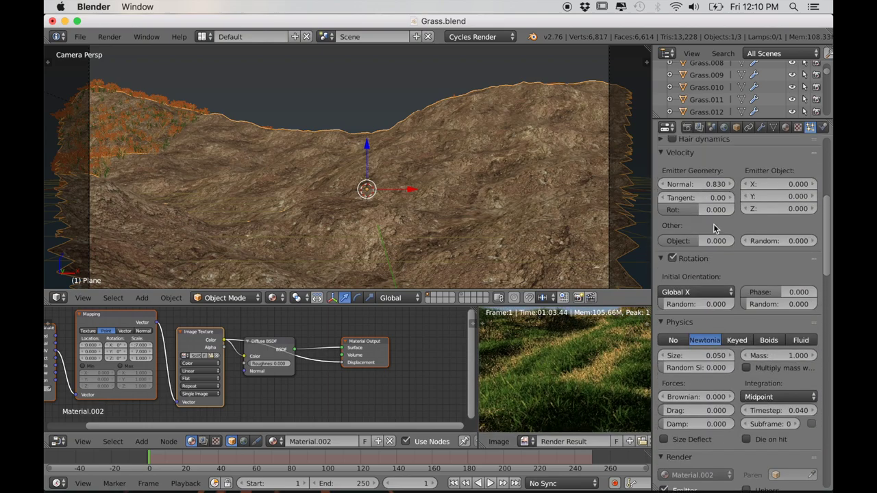
scroll(713, 228, up, 9)
scroll(679, 296, down, 4)
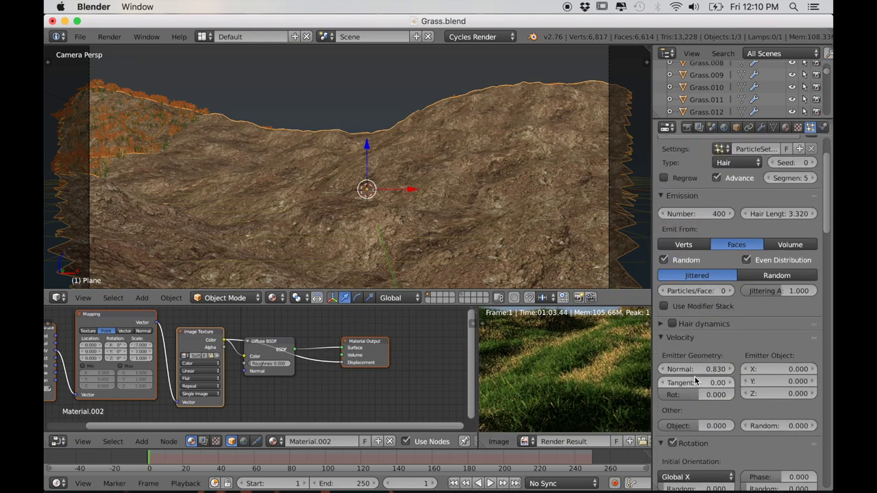
click(664, 333)
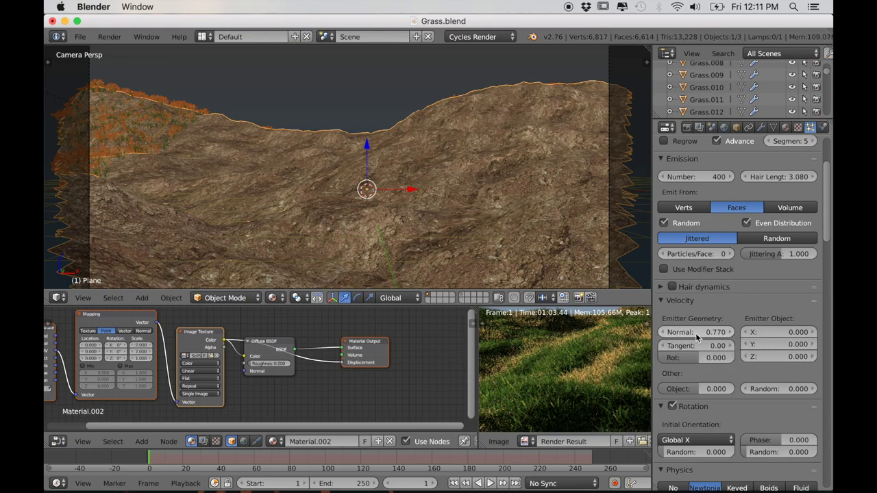
scroll(696, 336, down, 3)
scroll(697, 335, up, 7)
click(711, 176)
- Link the Image Texture color to the Material Output displacement in the grass material, Material.001
scroll(726, 322, down, 4)
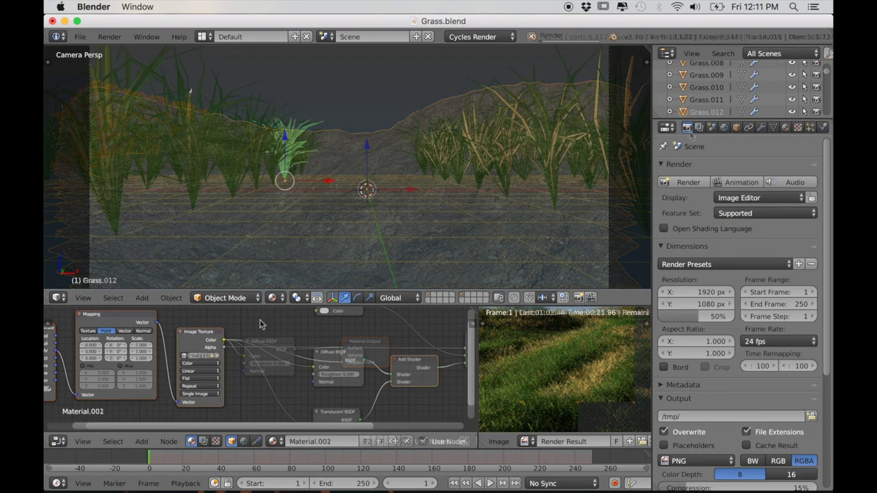
scroll(413, 386, down, 5)
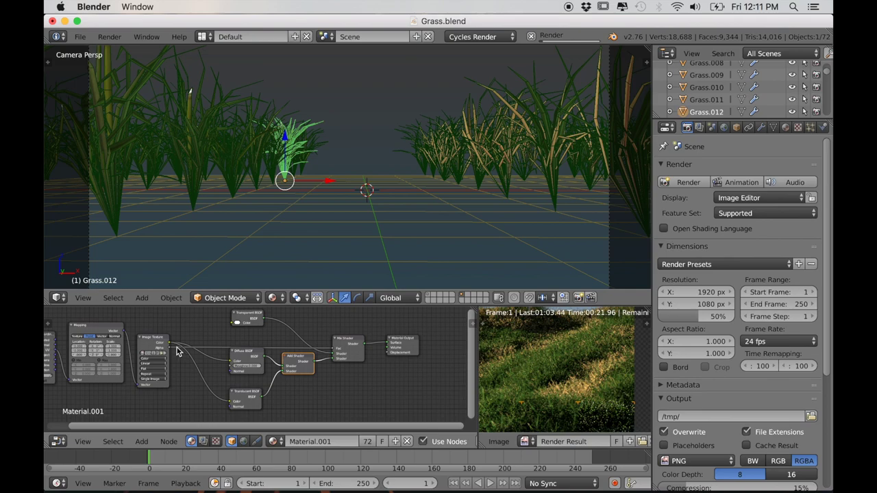
drag(170, 348, 184, 361)
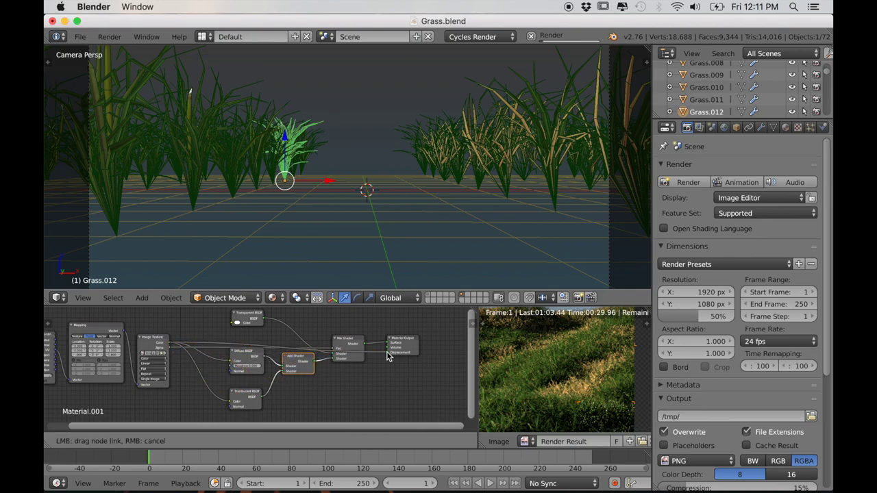
drag(387, 356, 389, 354)
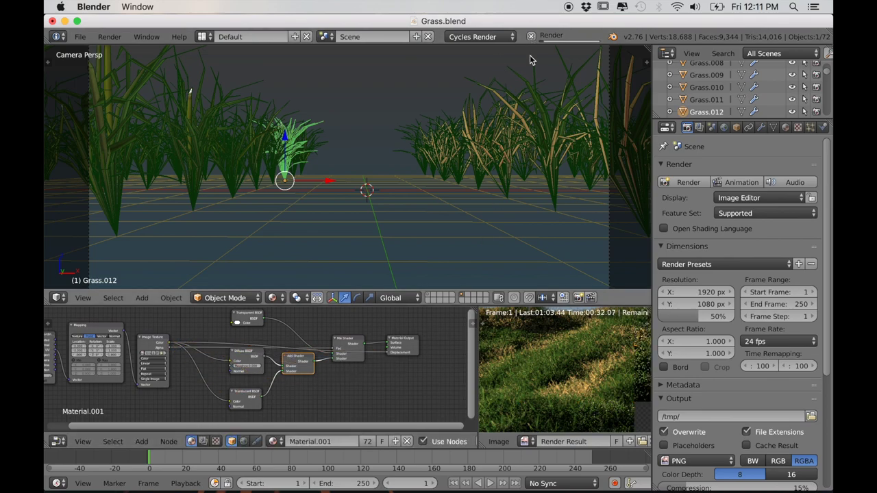
- Check the partial render of the hills and switch the 3D view of the grass clumps to Rendered shading
mouse_move(573, 377)
middle_down()
mouse_move(568, 412)
mouse_move(564, 391)
middle_up()
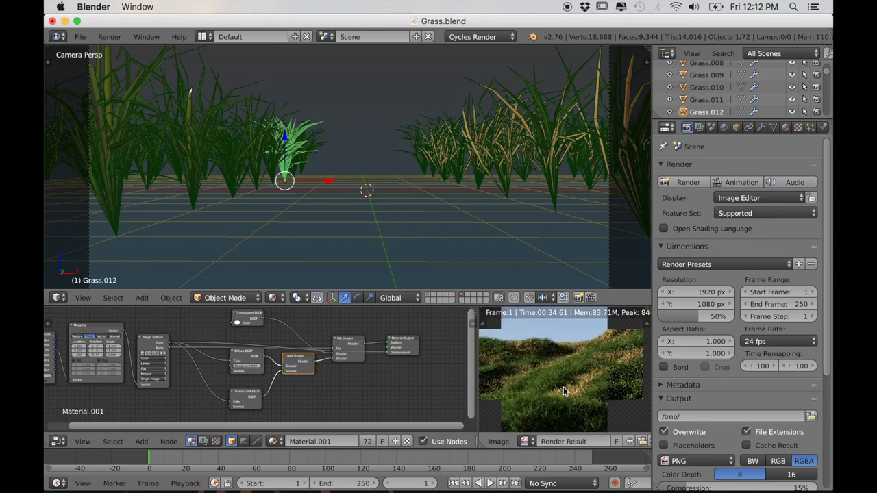
scroll(375, 370, up, 3)
click(273, 298)
click(287, 218)
scroll(286, 217, up, 5)
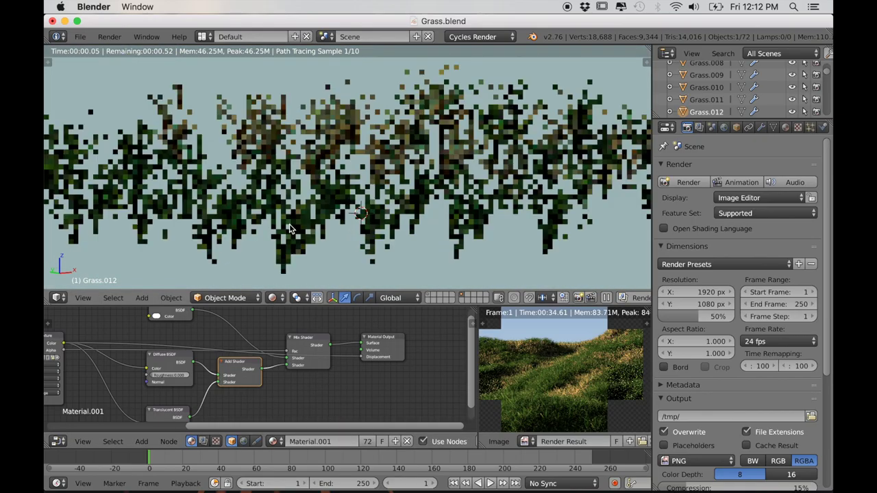
- Examine the grass blades up close in the rendered 3D view to judge the displacement effect
scroll(306, 155, up, 5)
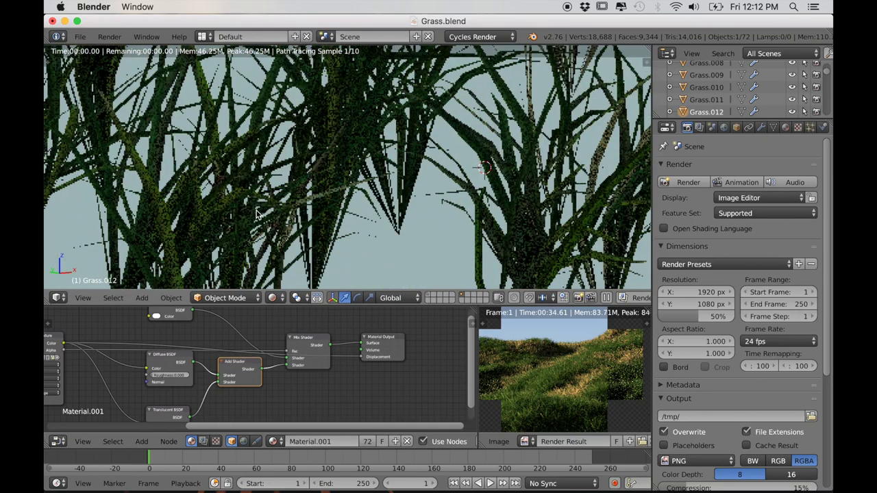
scroll(272, 218, down, 5)
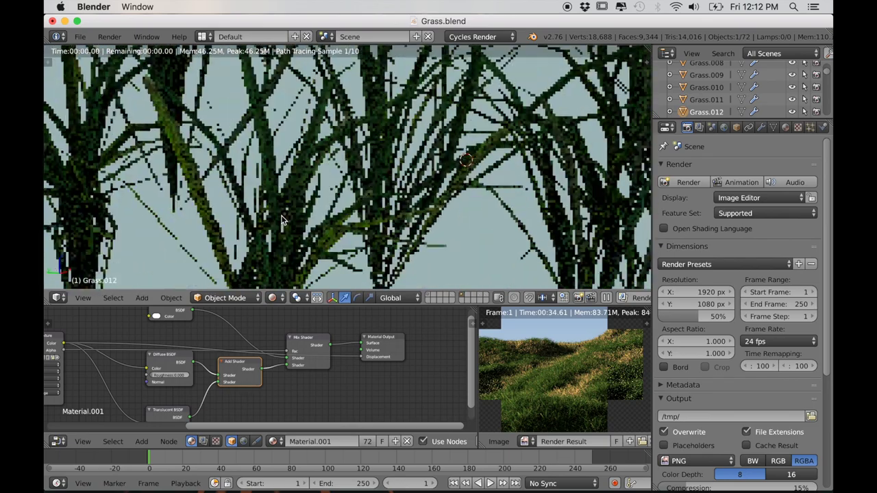
right_click(291, 232)
scroll(297, 229, down, 4)
scroll(298, 225, up, 4)
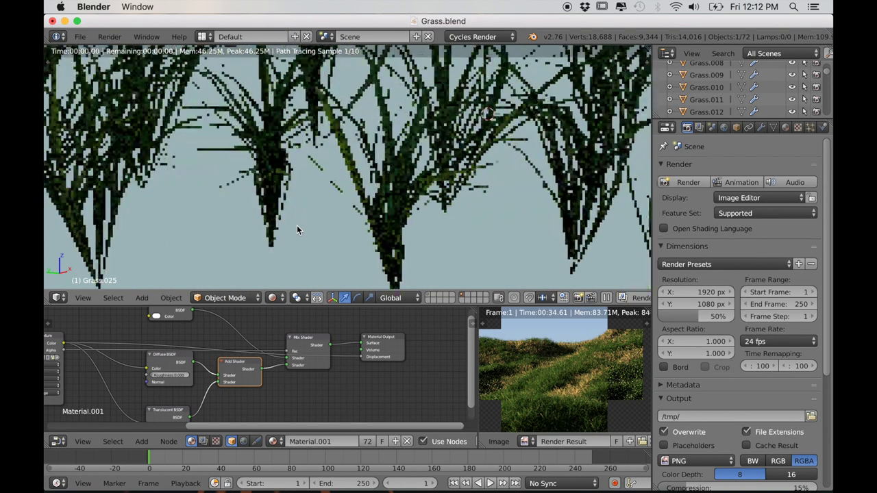
scroll(301, 225, down, 2)
mouse_move(296, 226)
middle_down()
mouse_move(343, 237)
mouse_move(350, 247)
mouse_move(309, 242)
middle_up()
scroll(295, 252, up, 5)
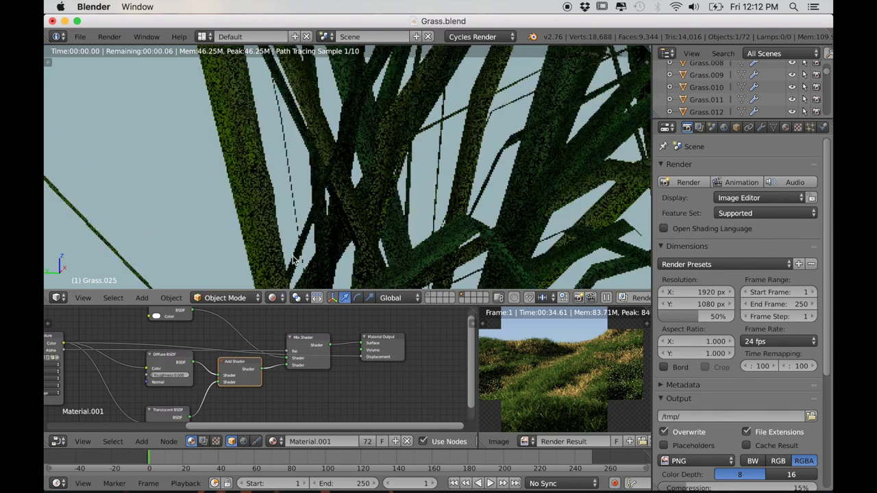
scroll(337, 386, down, 1)
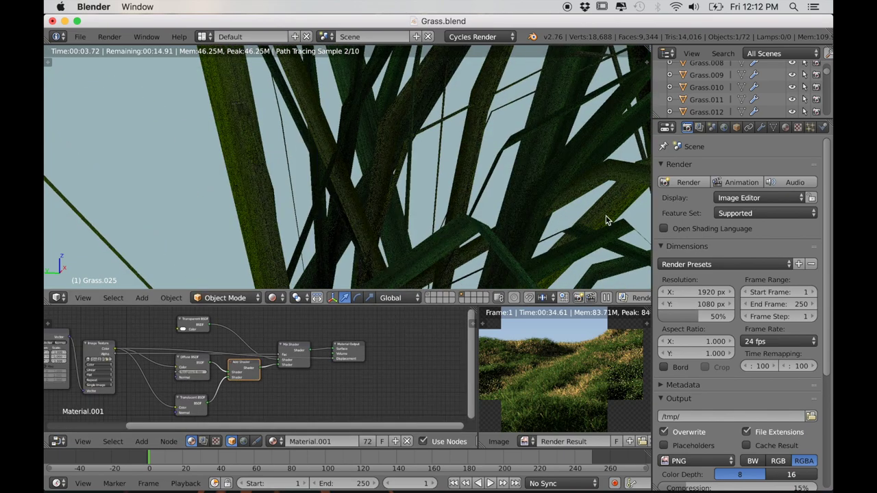
- Disconnect and relink the Image Texture color to Displacement for comparison, and move the Material Output node away from the Mix Shader
scroll(297, 342, up, 3)
drag(353, 358, 328, 369)
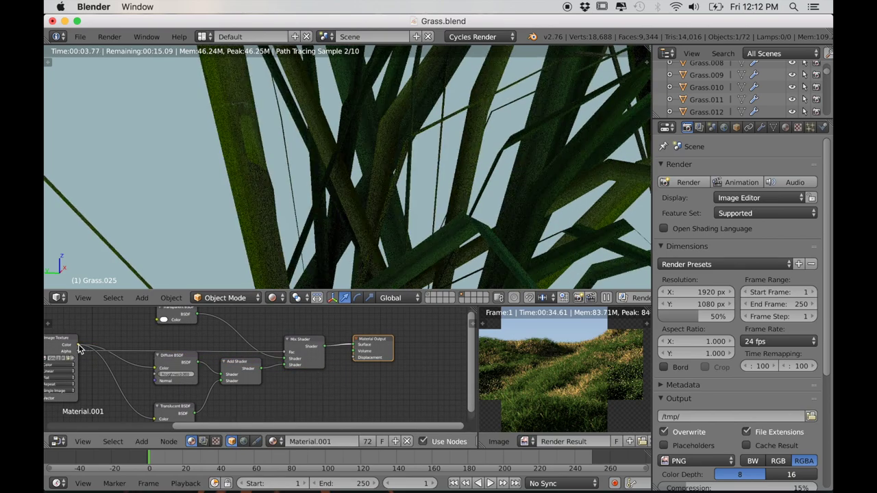
drag(77, 344, 107, 321)
drag(350, 363, 434, 387)
scroll(370, 391, down, 1)
middle_drag(349, 393, 310, 367)
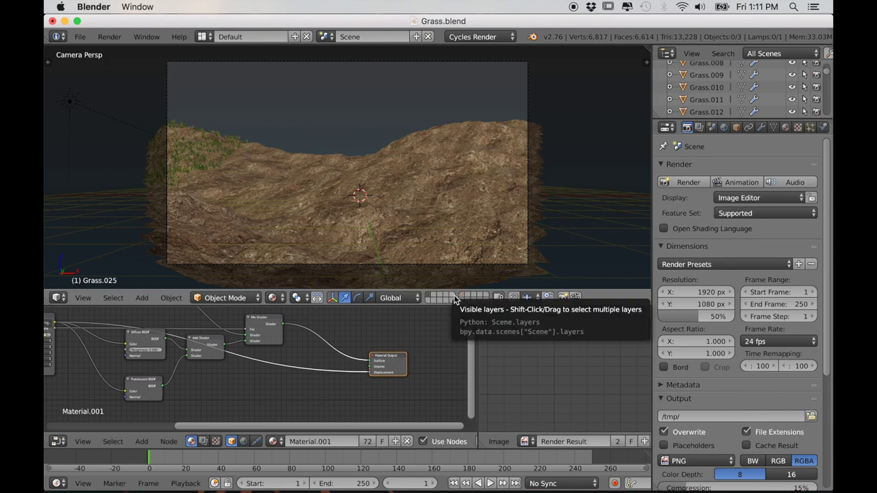
- Add a cube on an empty layer, using the front view
click(486, 300)
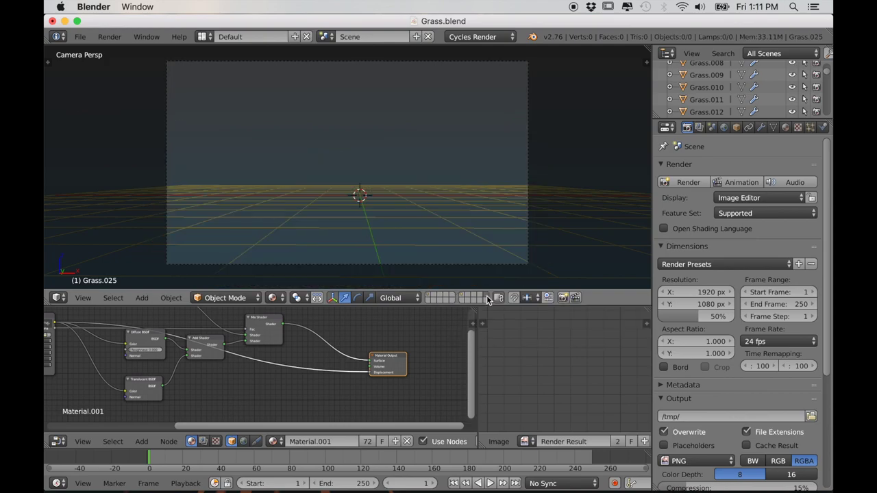
scroll(418, 226, up, 3)
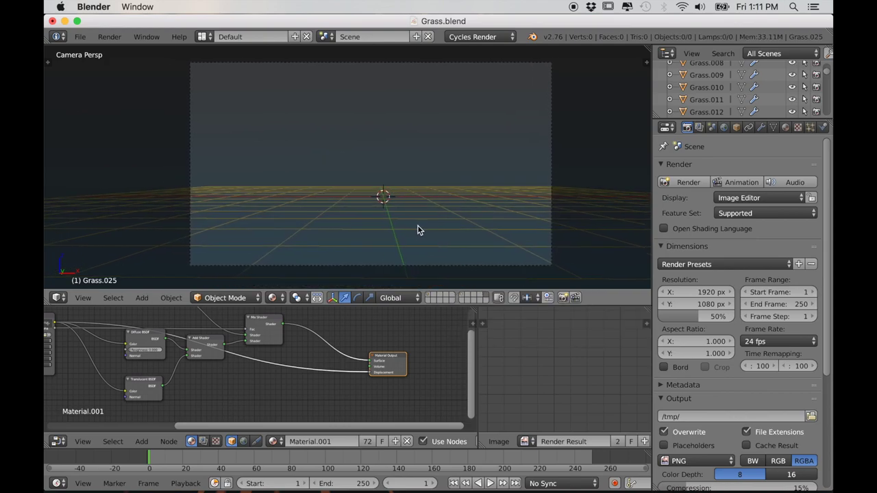
key(KP_1)
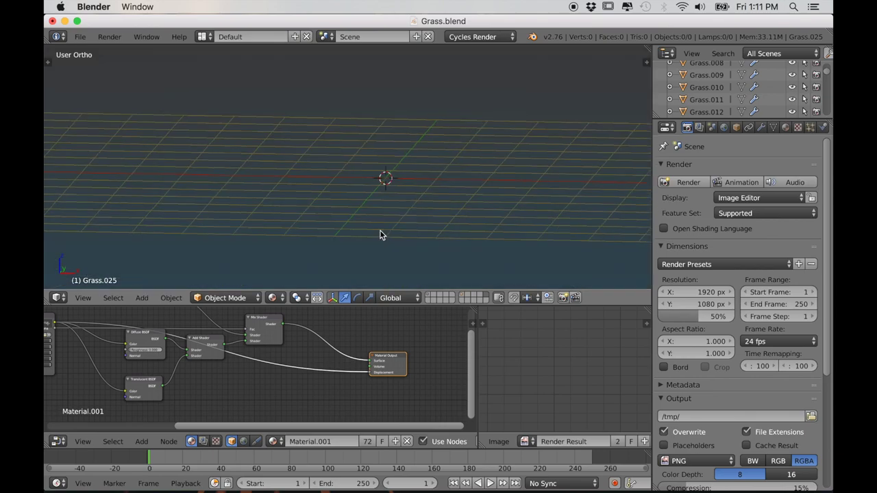
key(shift+a)
mouse_move(389, 233)
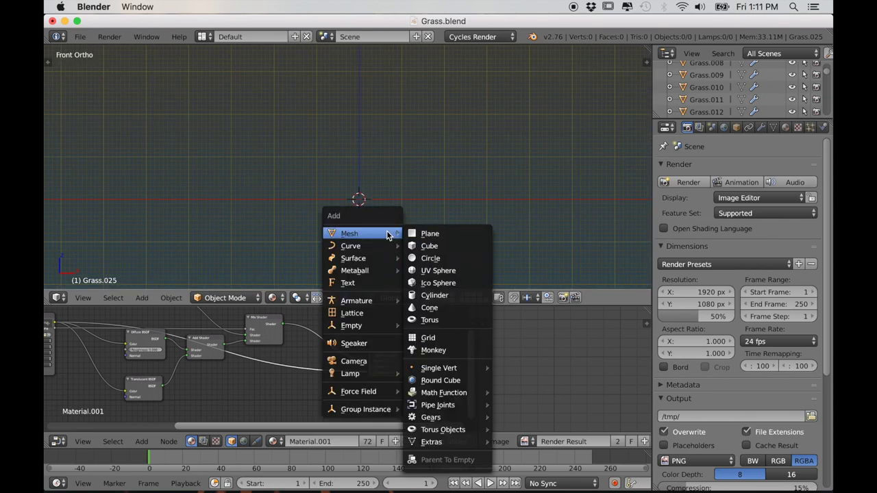
click(414, 246)
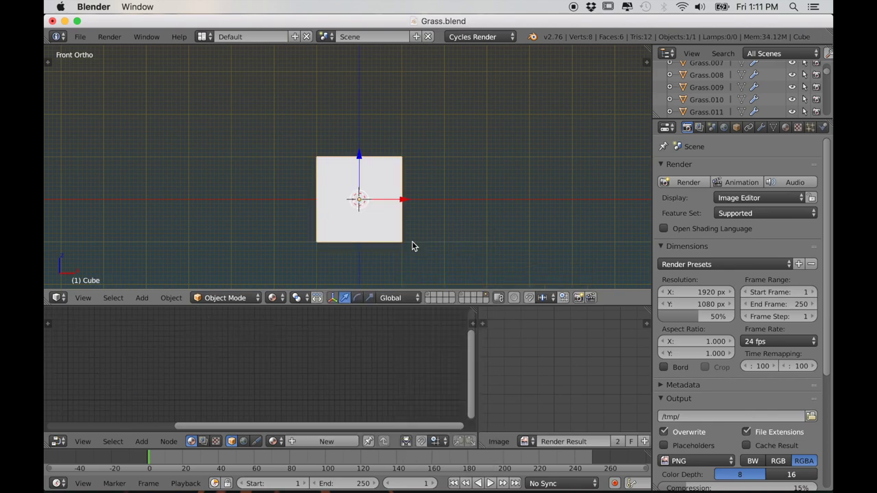
- Enlarge the 3D view and open the cube in Edit Mode with the tool shelf shown
drag(427, 301, 421, 411)
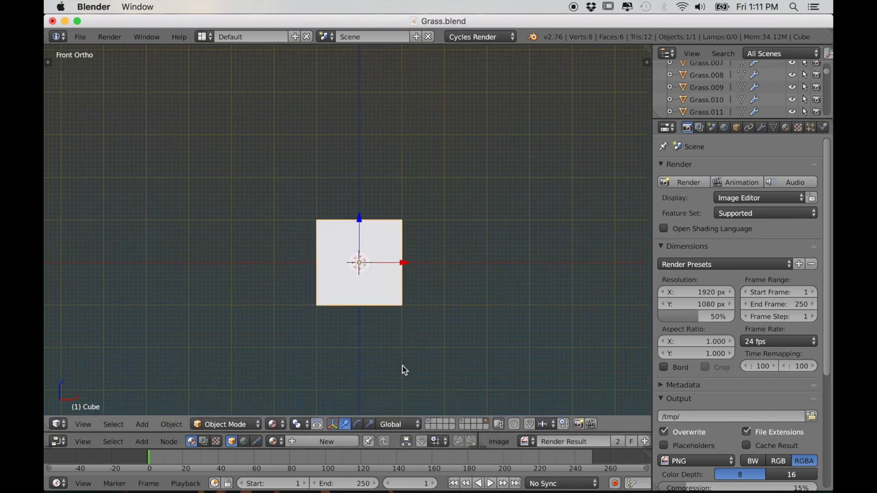
scroll(406, 332, up, 3)
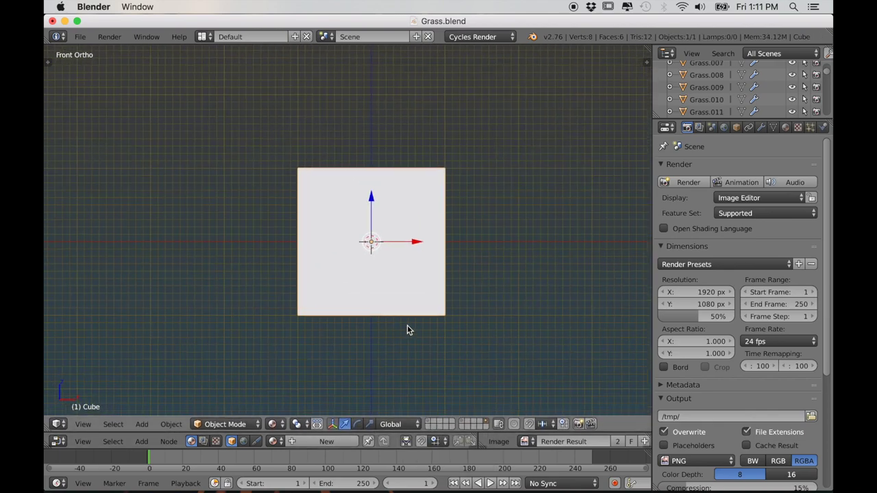
key(Tab)
key(t)
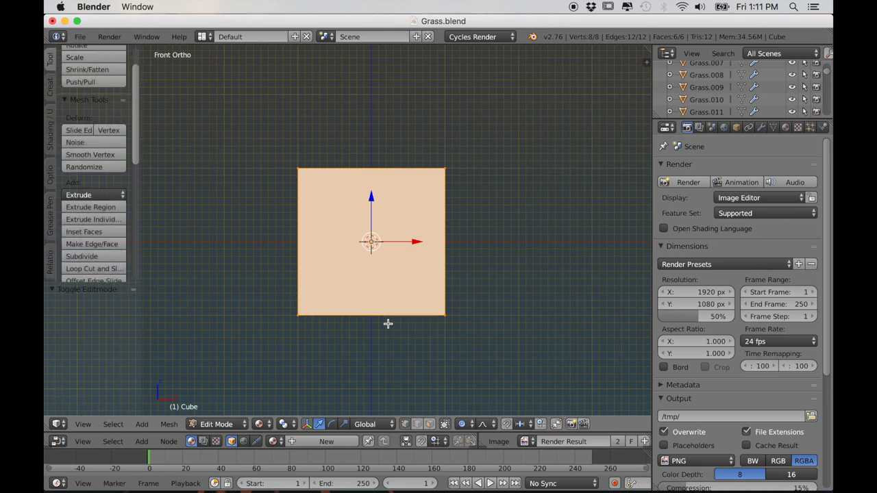
shift+middle_drag(388, 323, 392, 331)
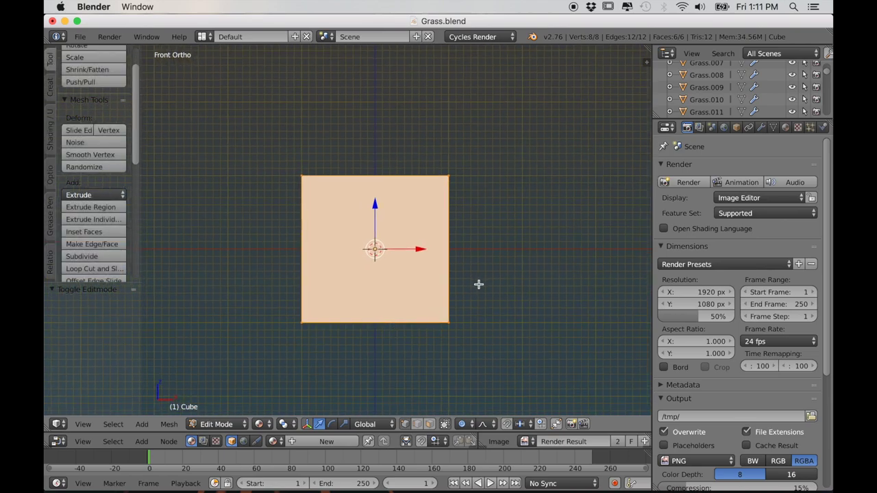
- Trackball-rotate the whole cube mesh by about -49° and -105° so it sits at an angle
key(r)
key(r)
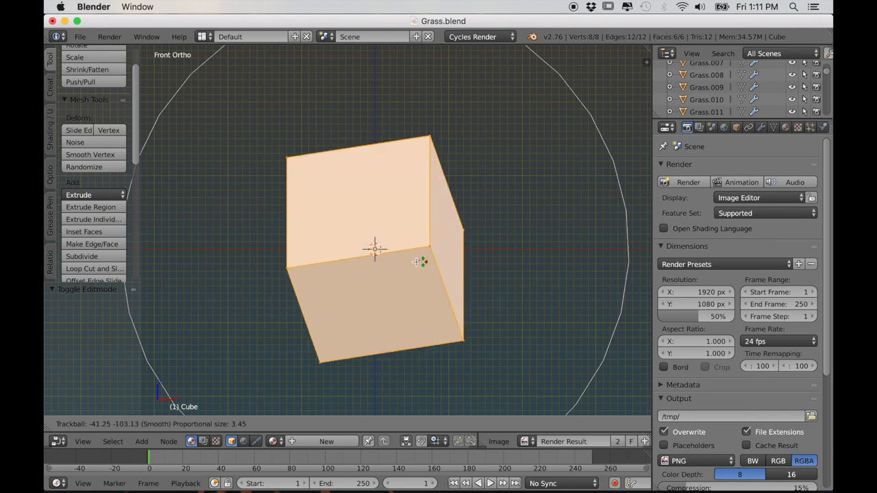
click(420, 258)
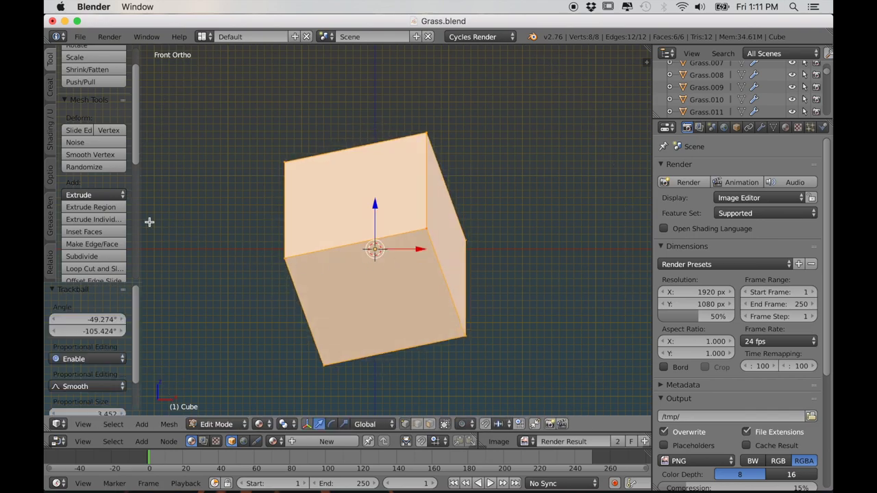
- Bisect the cube with a diagonal cut across its upper corner nearest the viewer
scroll(99, 226, down, 5)
click(87, 220)
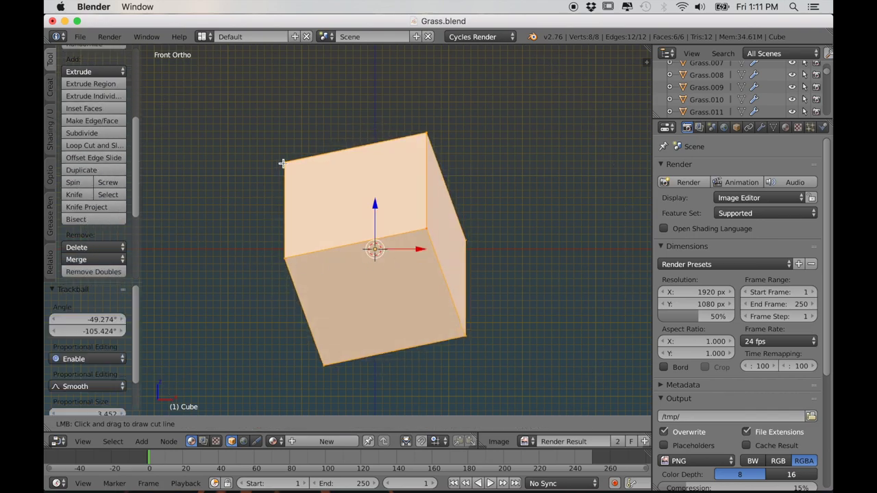
drag(310, 118, 518, 282)
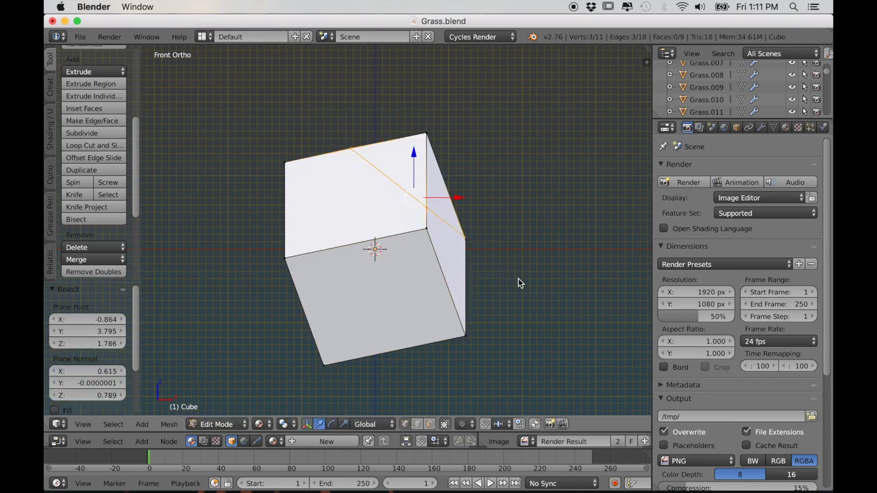
- Fill the bisect cut and clear its outer side, and trackball-rotate the whole mesh to a new angle
scroll(96, 344, down, 3)
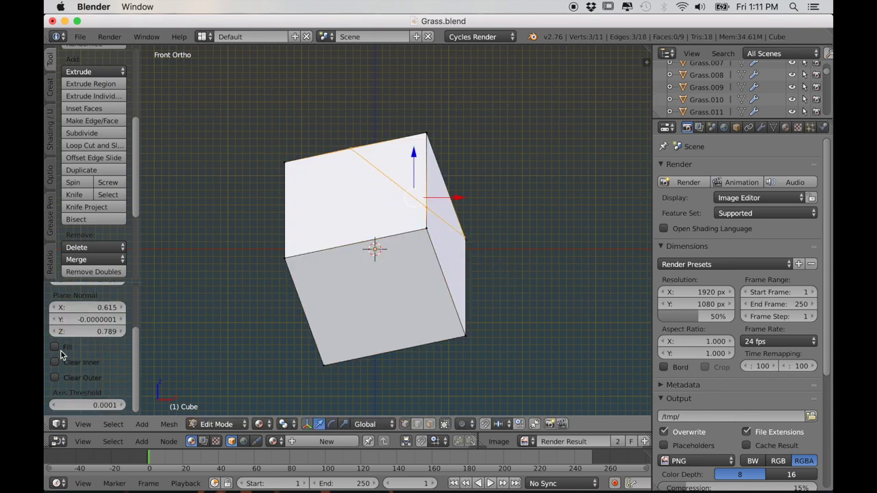
click(55, 379)
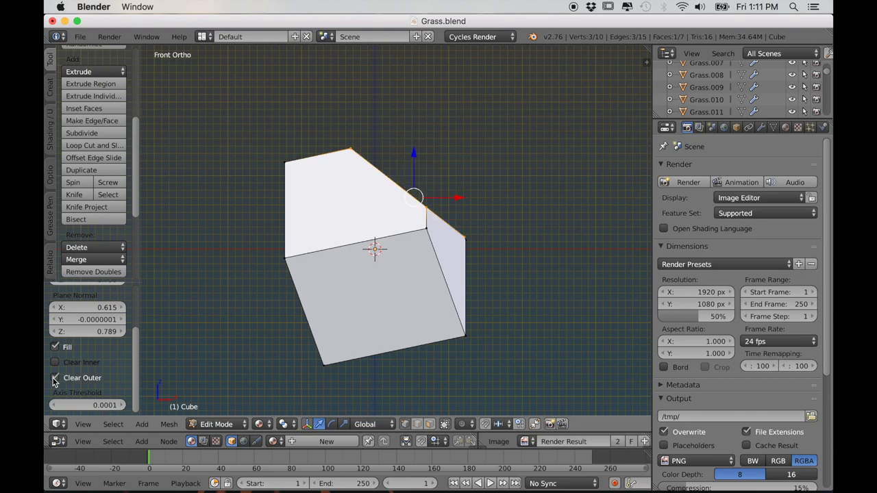
key(a)
key(a)
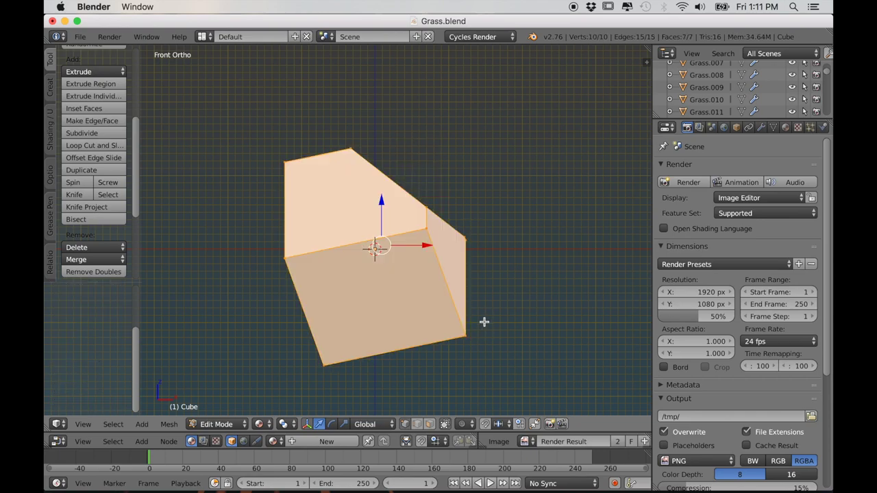
key(r)
key(r)
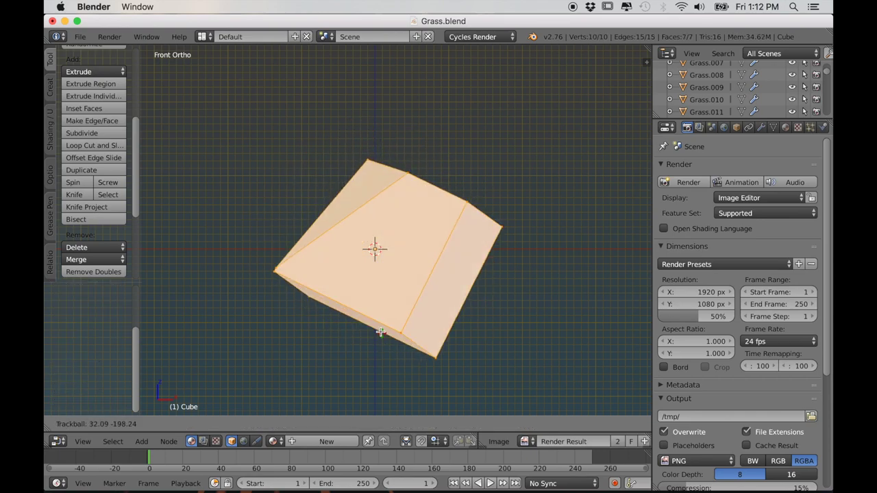
click(365, 299)
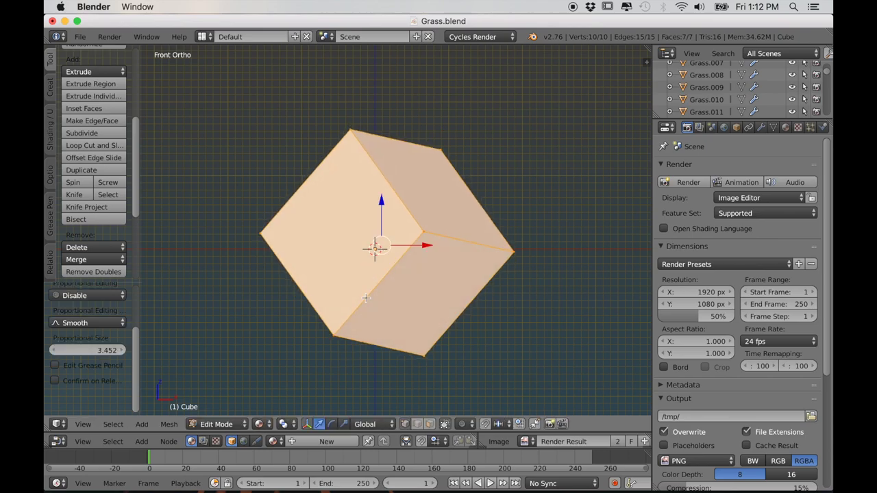
- Slice two more corners off the mesh with diagonal bisect cuts, trackball-rotating the whole mesh after each cut
click(88, 219)
drag(315, 127, 529, 247)
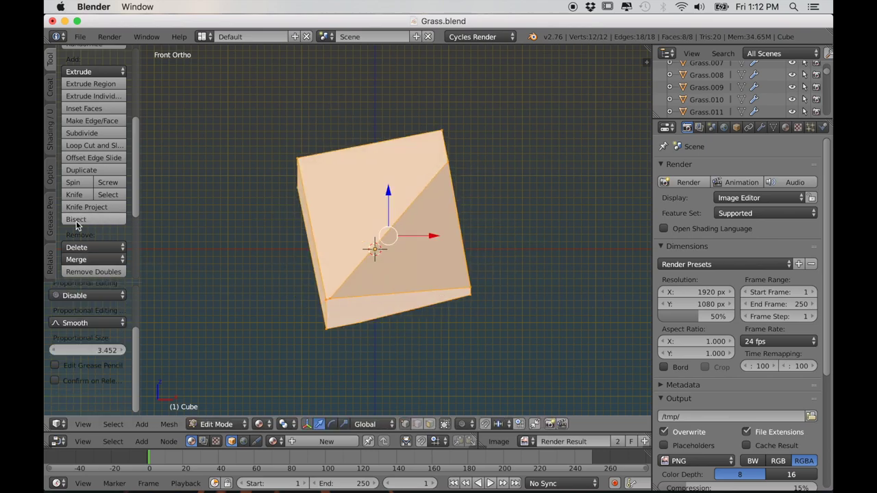
key(a)
key(r)
key(r)
click(398, 253)
click(88, 219)
drag(329, 122, 521, 248)
key(a)
key(a)
key(r)
key(r)
click(496, 233)
- Bisect away another two corners with steeper diagonal cuts, turning the whole mesh with a trackball rotation after each one
click(88, 220)
drag(346, 95, 551, 253)
key(a)
key(a)
key(r)
key(r)
click(415, 206)
click(88, 219)
drag(405, 117, 531, 232)
key(a)
key(a)
key(r)
key(r)
click(344, 259)
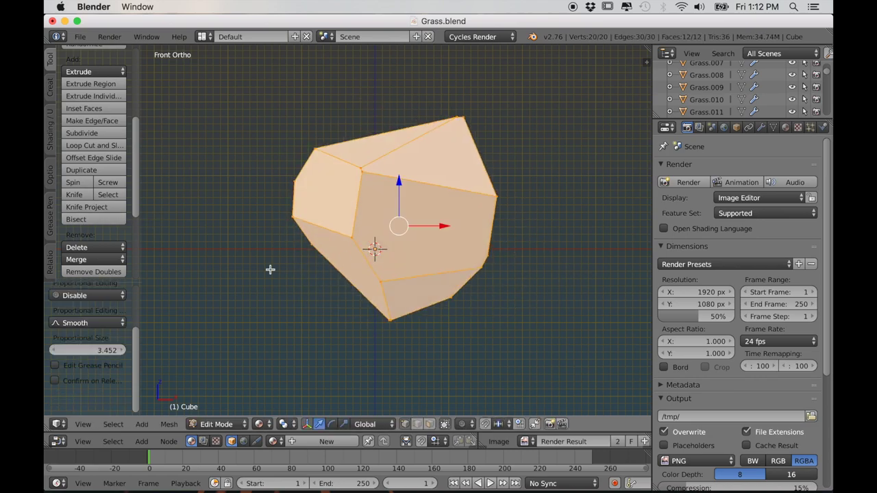
- Trim two further corners off the faceted mesh with Bisect, and rotate all of it freely after each cut
click(88, 219)
drag(341, 117, 560, 228)
key(a)
key(a)
key(r)
key(r)
click(556, 172)
key(r)
click(538, 295)
click(88, 219)
drag(329, 108, 521, 239)
key(a)
key(a)
key(r)
key(r)
click(415, 155)
key(r)
click(558, 113)
- Make one more shallow diagonal bisect cut across the mesh's upper side and trackball-rotate the whole mesh
click(87, 220)
drag(329, 131, 516, 212)
key(a)
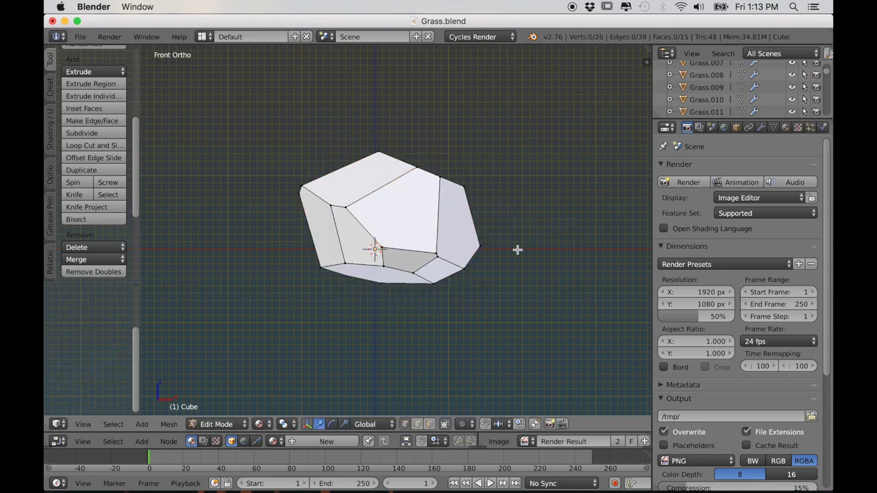
key(a)
key(r)
key(r)
click(446, 280)
- Set the mean crease of all the rock mesh's edges to 0.90
key(n)
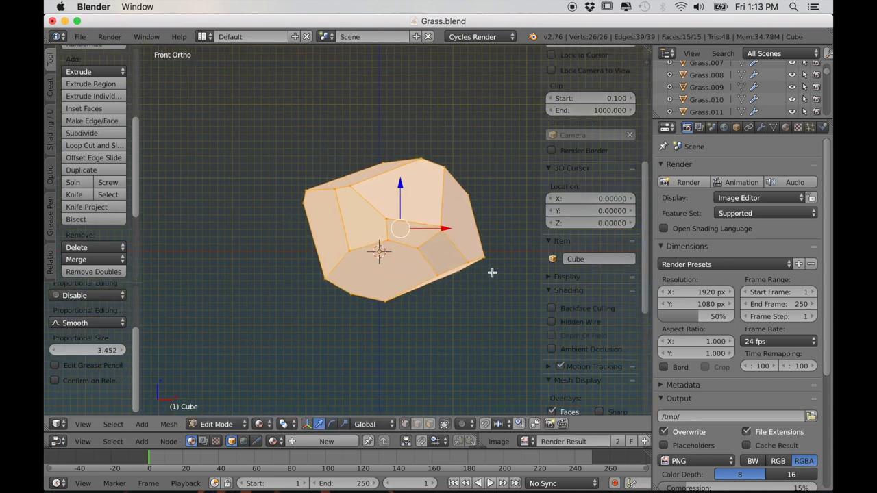
scroll(594, 144, up, 5)
scroll(594, 149, up, 6)
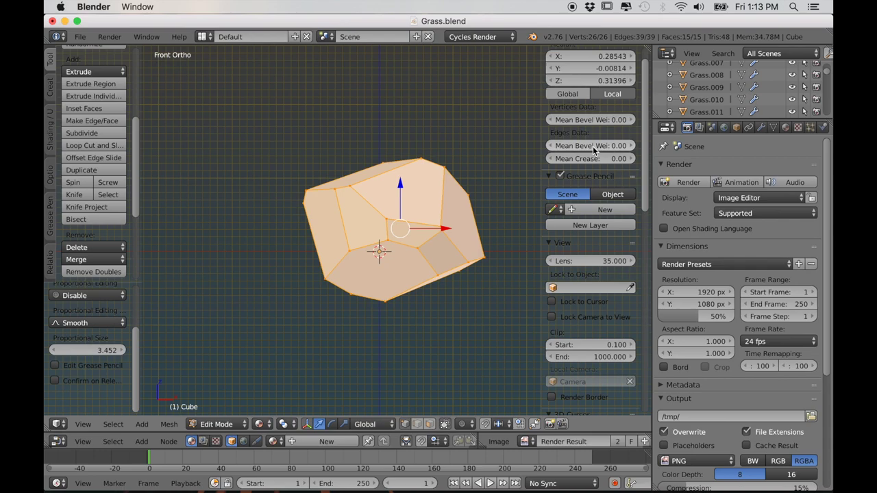
drag(564, 183, 600, 184)
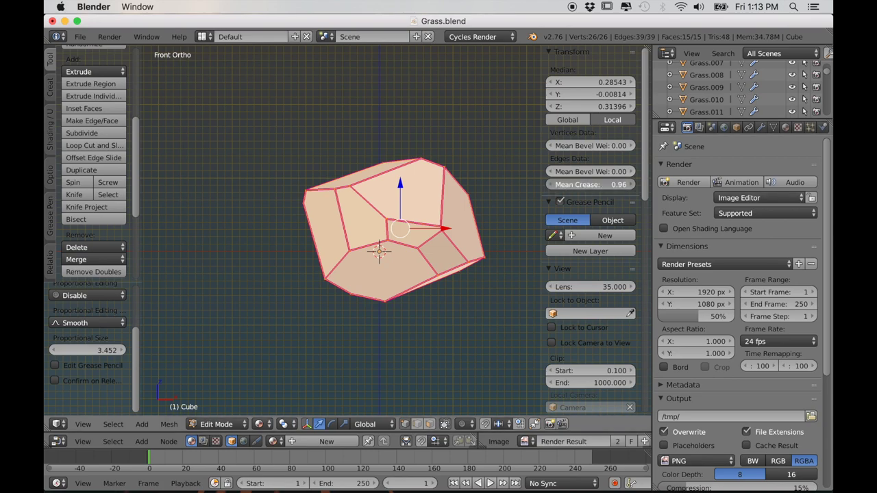
drag(597, 185, 549, 190)
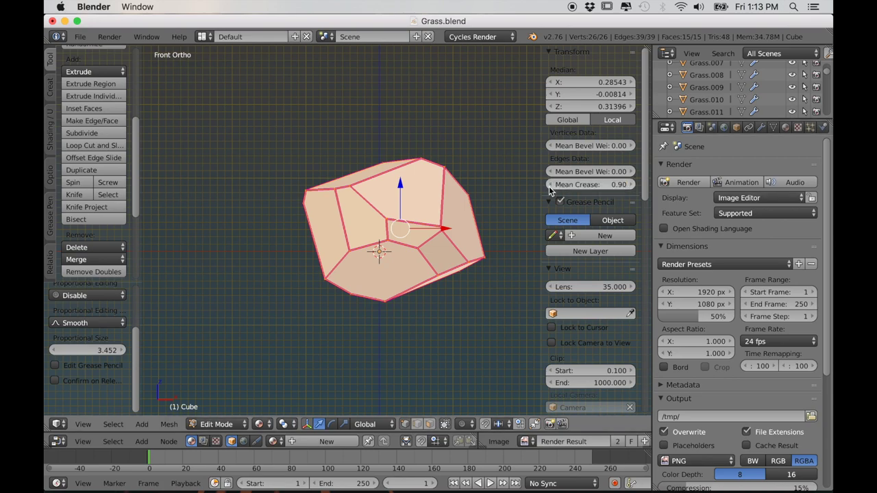
- Triangulate all faces of the creased rock mesh
shift+middle_drag(401, 257, 378, 256)
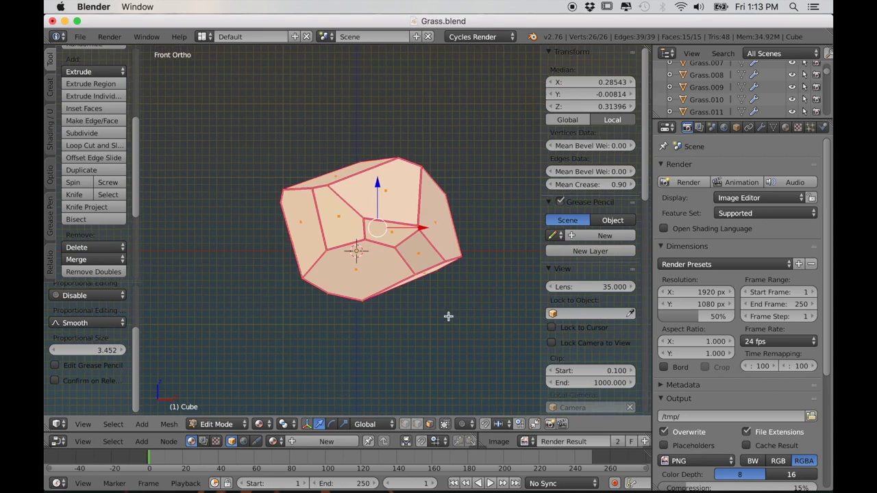
key(ctrl+f)
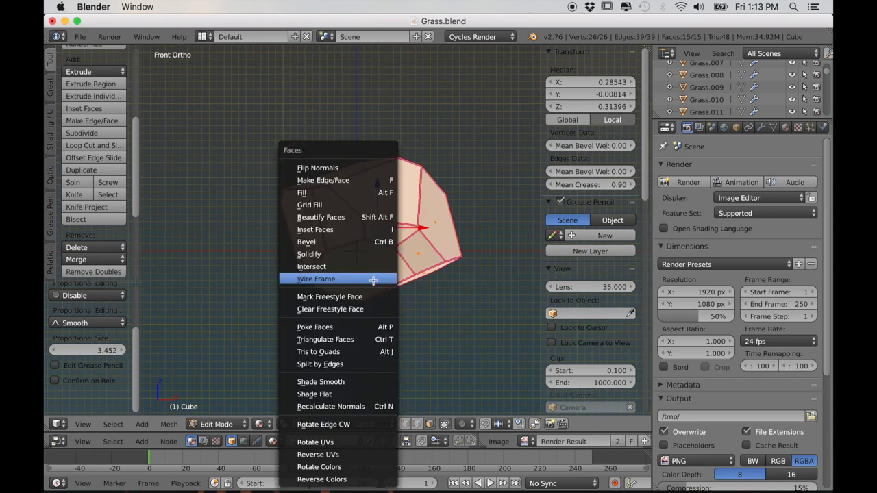
click(370, 339)
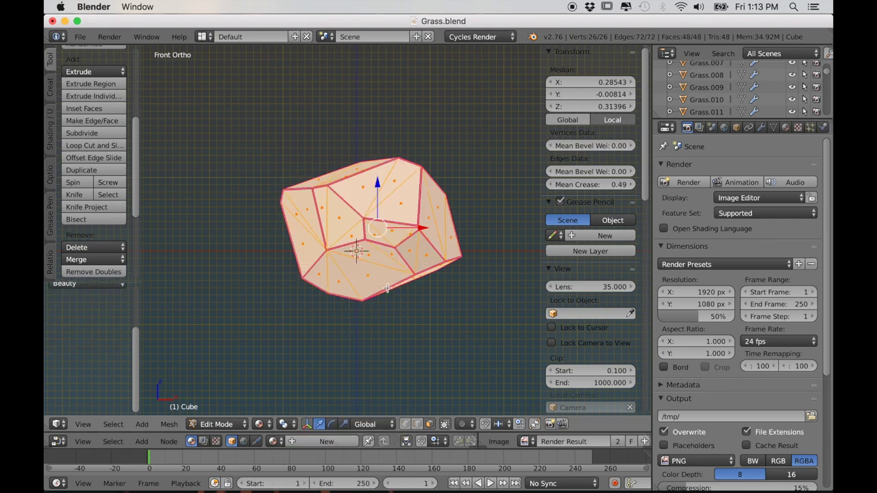
- Return the rock to Object Mode in a perspective view and add a Multiresolution modifier to it
middle_drag(403, 289, 342, 301)
key(KP_5)
scroll(364, 279, up, 5)
middle_drag(333, 272, 357, 270)
key(KP_Decimal)
click(760, 127)
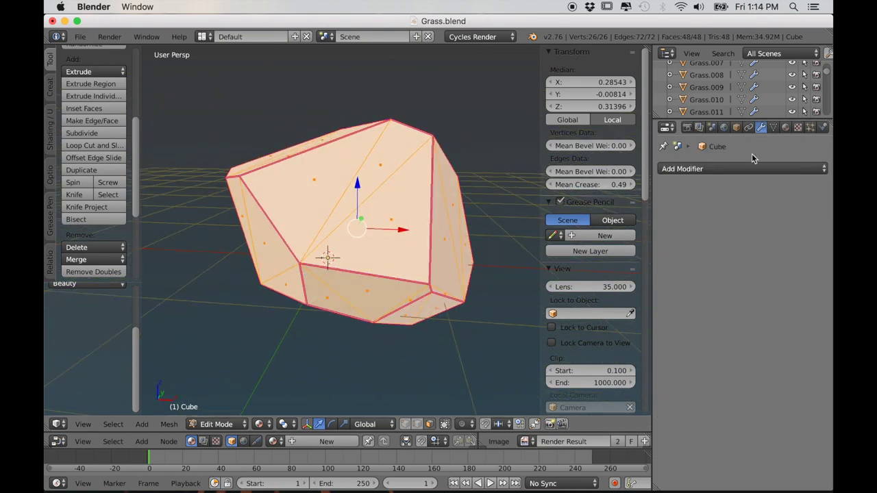
key(Tab)
click(754, 176)
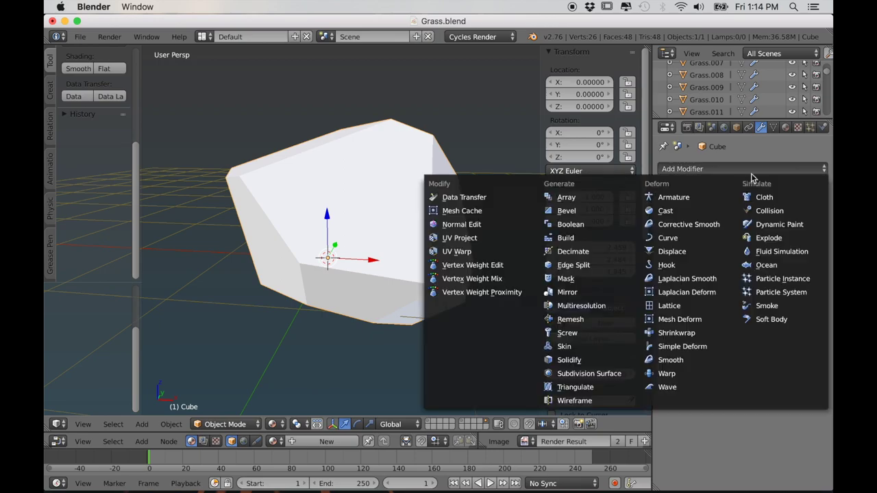
click(575, 312)
- Subdivide the rock's Multiresolution modifier up to level 5
click(768, 244)
click(767, 244)
click(767, 245)
click(768, 246)
mouse_move(405, 268)
middle_down()
mouse_move(370, 250)
mouse_move(411, 278)
middle_up()
click(807, 243)
scroll(535, 293, up, 3)
middle_drag(534, 293, 501, 292)
scroll(229, 214, down, 1)
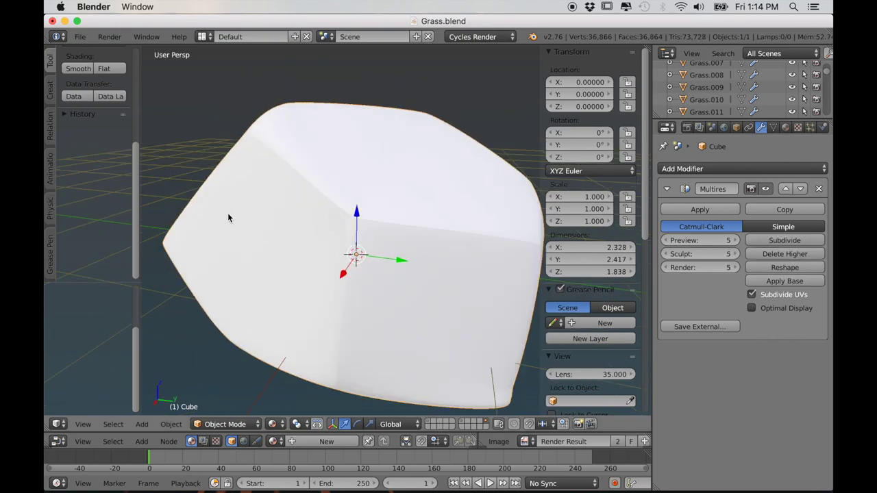
- Set the viewport's grid floor lines to 0 and hide the X and Y axis lines
middle_drag(350, 215, 602, 334)
scroll(596, 343, down, 5)
scroll(594, 348, down, 6)
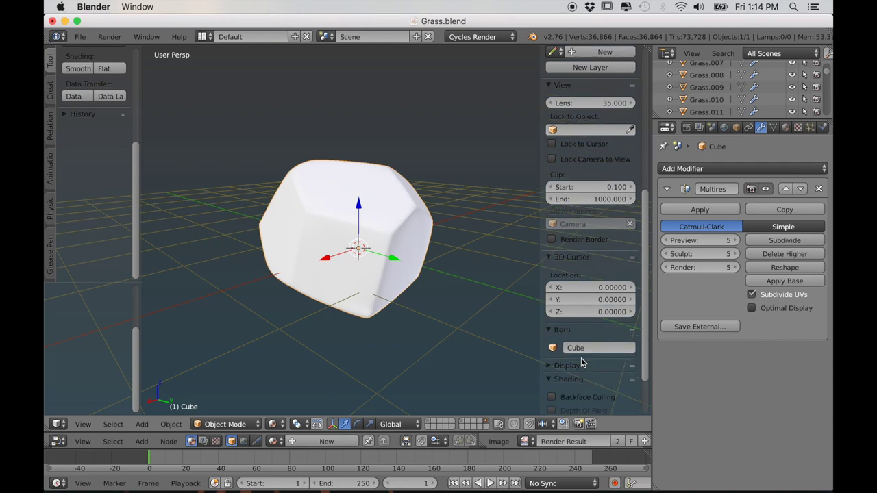
drag(587, 371, 548, 371)
scroll(362, 311, down, 2)
mouse_move(329, 311)
middle_down()
mouse_move(388, 306)
mouse_move(183, 322)
mouse_move(199, 322)
middle_up()
scroll(388, 305, up, 4)
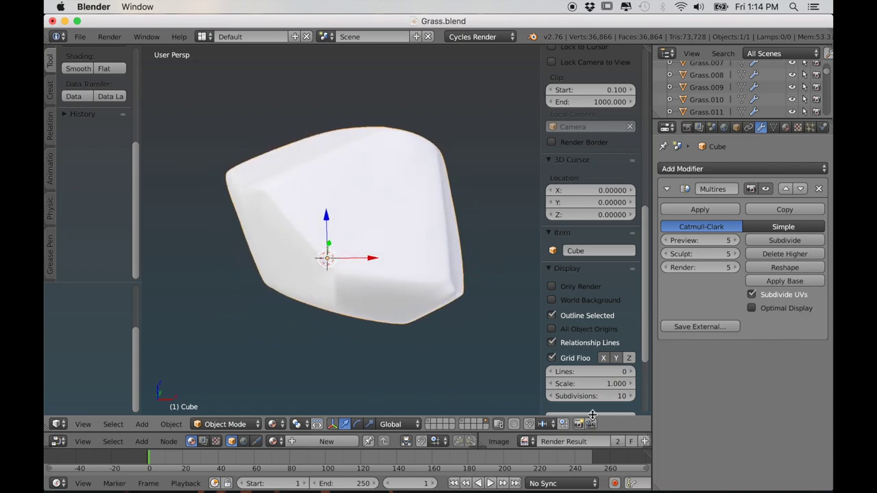
- Switch the viewport to Solid shading and display the rock with a dark grey matcap
scroll(582, 411, down, 5)
click(275, 425)
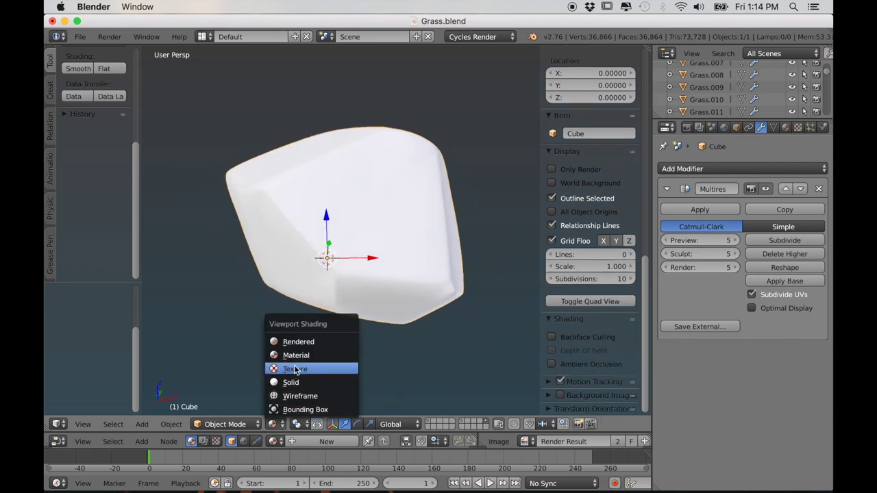
click(302, 381)
click(552, 351)
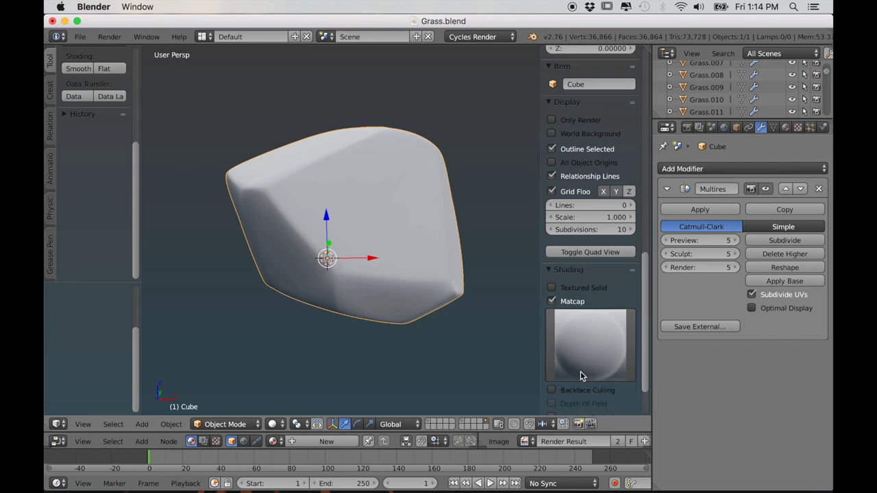
click(591, 350)
click(343, 168)
middle_drag(343, 192, 329, 288)
- Put the rock in Sculpt Mode and choose a clay brush
click(233, 424)
click(227, 382)
scroll(386, 354, up, 3)
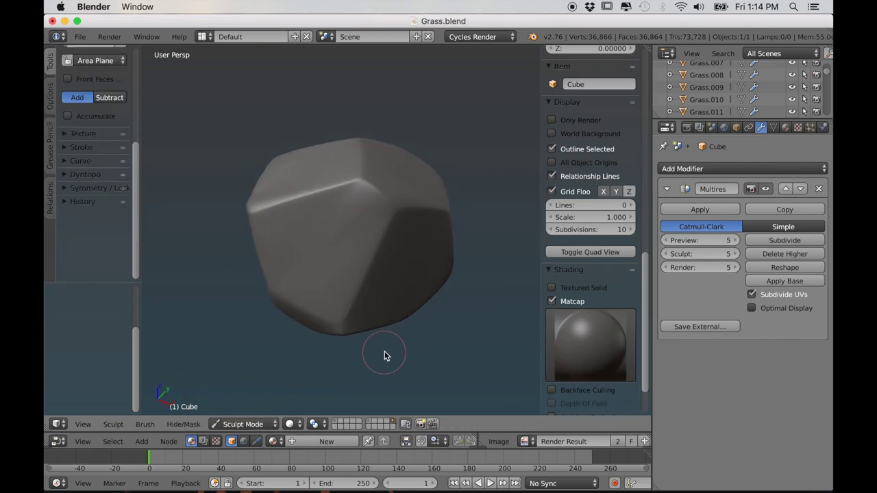
click(75, 189)
drag(137, 192, 137, 121)
click(117, 97)
click(185, 161)
- Sculpt rough, chipped rock detail over the faces on all sides using the clay brush at 35 px and strength 0.500
scroll(278, 213, down, 1)
middle_drag(277, 217, 329, 245)
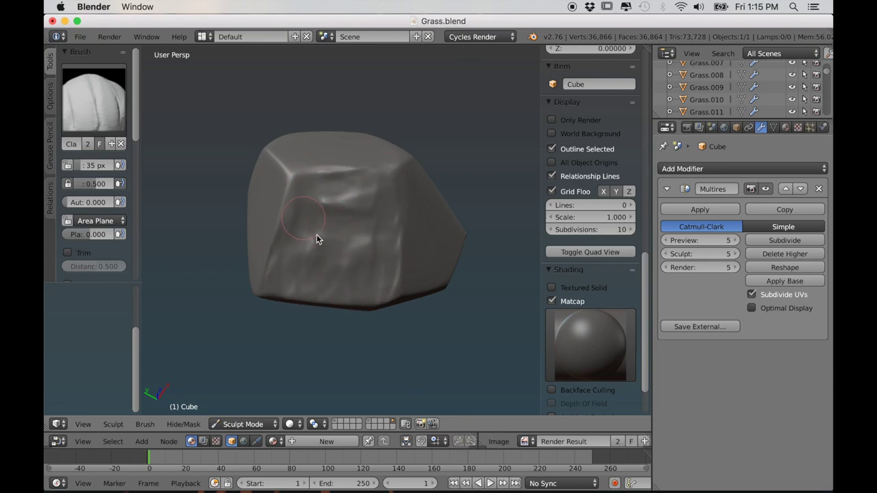
mouse_move(385, 237)
middle_down()
mouse_move(298, 277)
mouse_move(202, 253)
middle_up()
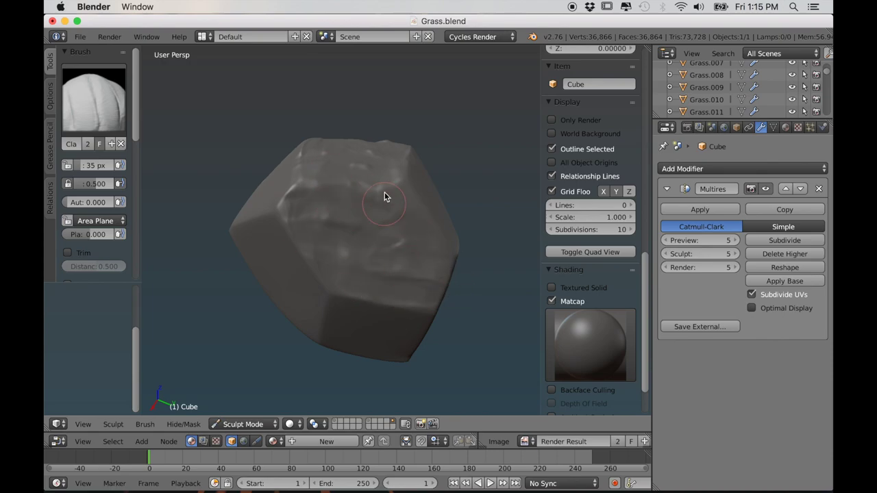
middle_drag(454, 268, 351, 244)
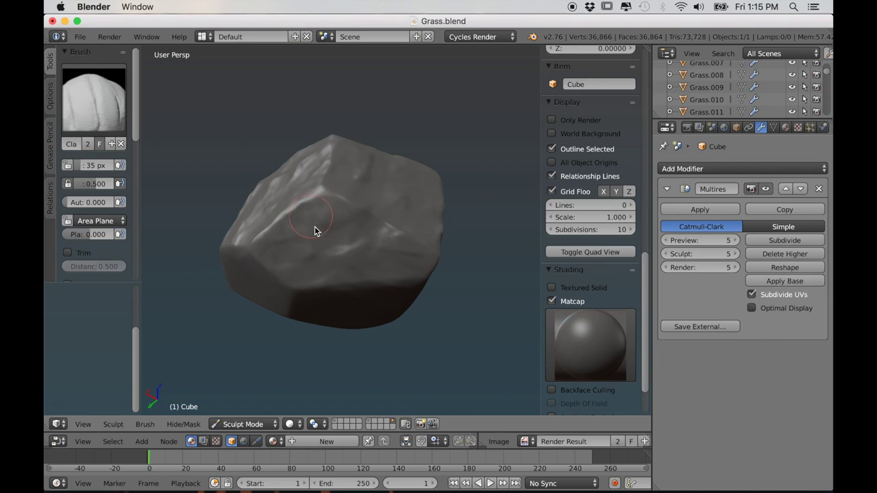
mouse_move(343, 253)
middle_down()
mouse_move(344, 218)
mouse_move(350, 236)
mouse_move(363, 222)
middle_up()
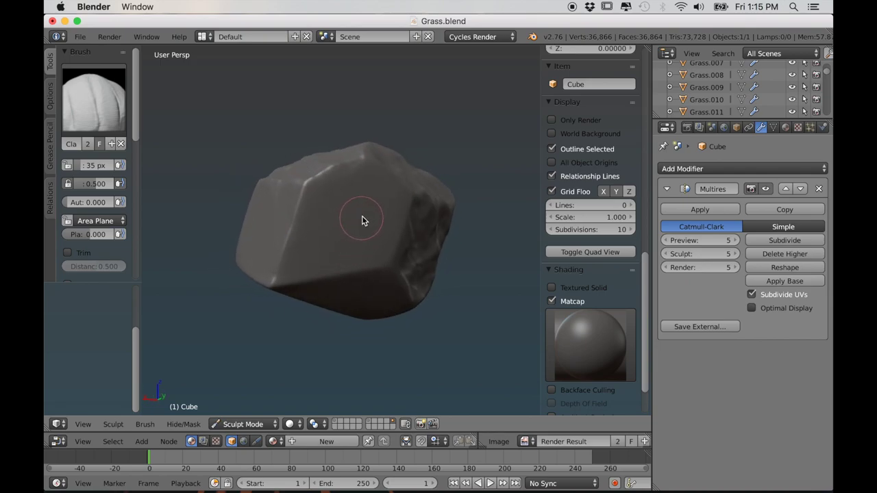
mouse_move(400, 246)
middle_down()
mouse_move(362, 252)
mouse_move(335, 225)
mouse_move(306, 256)
middle_up()
mouse_move(364, 238)
middle_down()
mouse_move(384, 290)
mouse_move(350, 200)
middle_up()
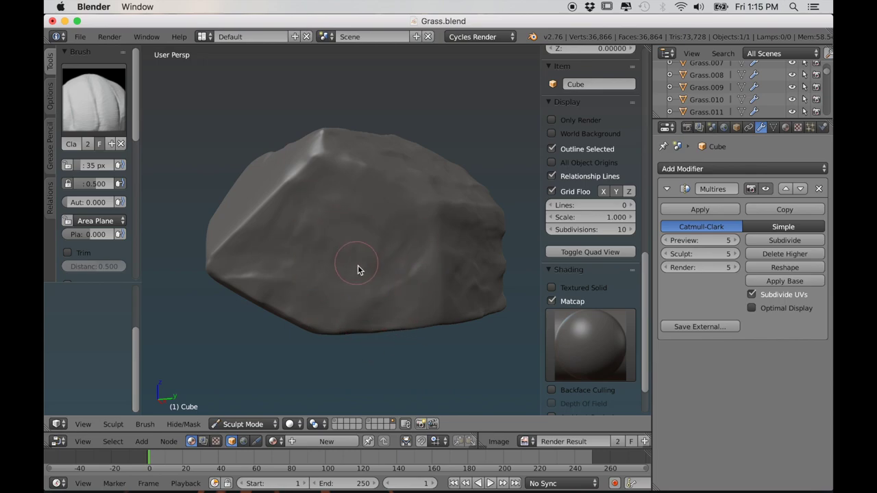
middle_drag(358, 266, 367, 243)
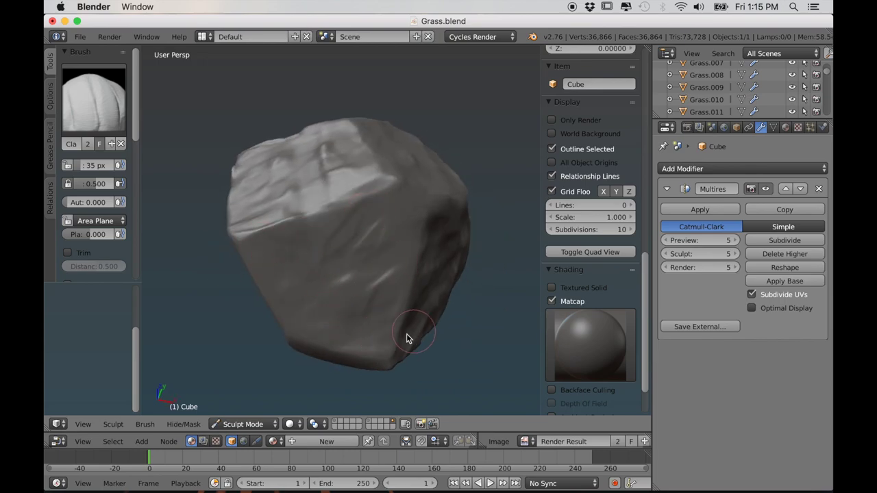
mouse_move(361, 359)
middle_down()
mouse_move(427, 364)
mouse_move(431, 264)
mouse_move(343, 242)
middle_up()
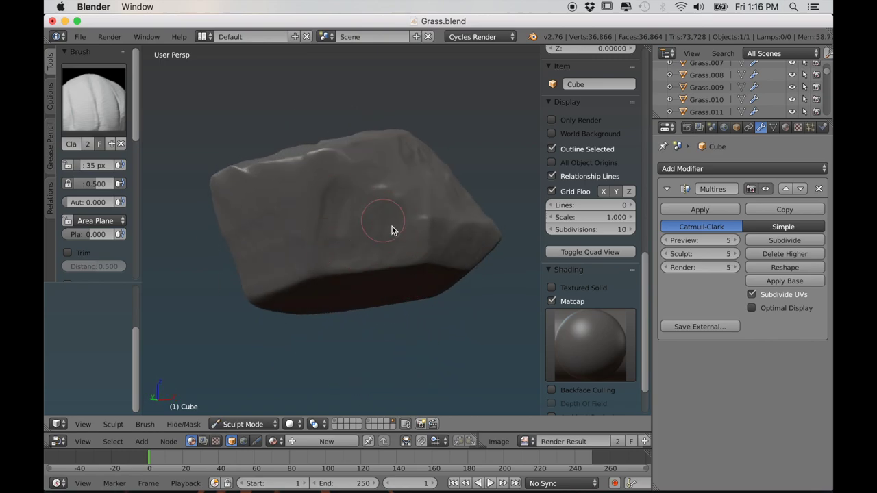
mouse_move(331, 192)
middle_down()
mouse_move(388, 233)
mouse_move(347, 215)
middle_up()
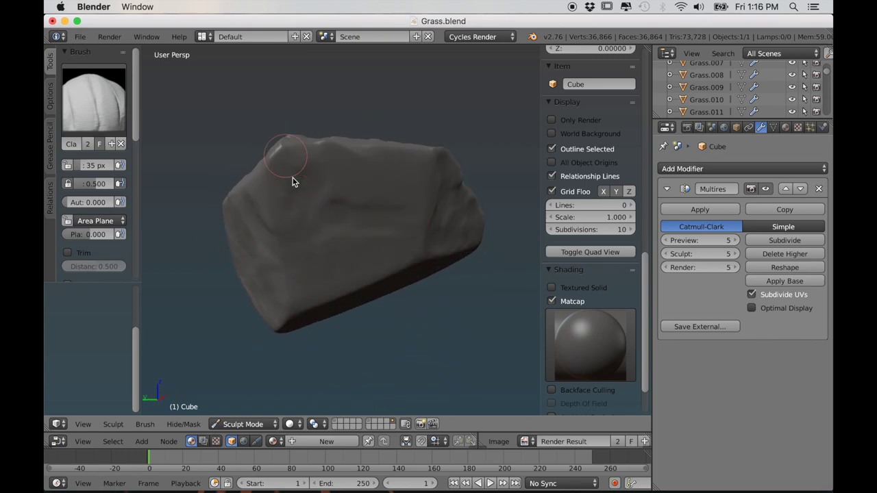
mouse_move(381, 219)
middle_down()
mouse_move(413, 254)
mouse_move(468, 201)
mouse_move(367, 235)
middle_up()
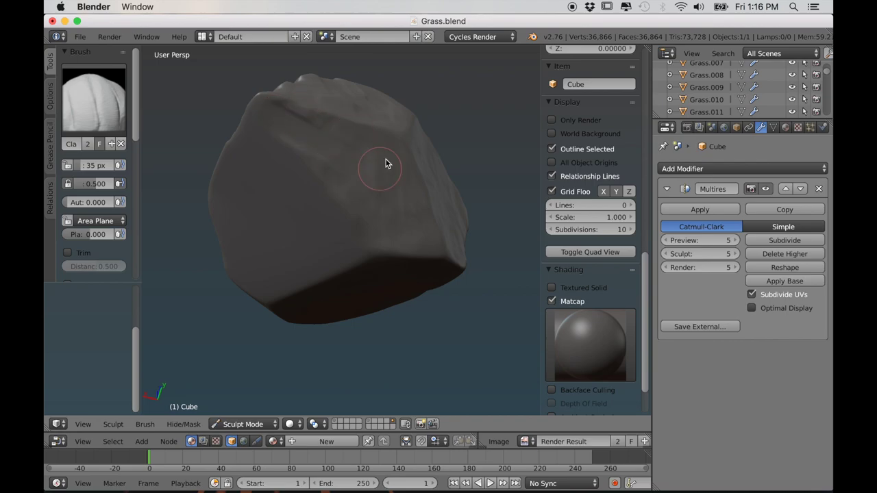
middle_drag(336, 203, 374, 169)
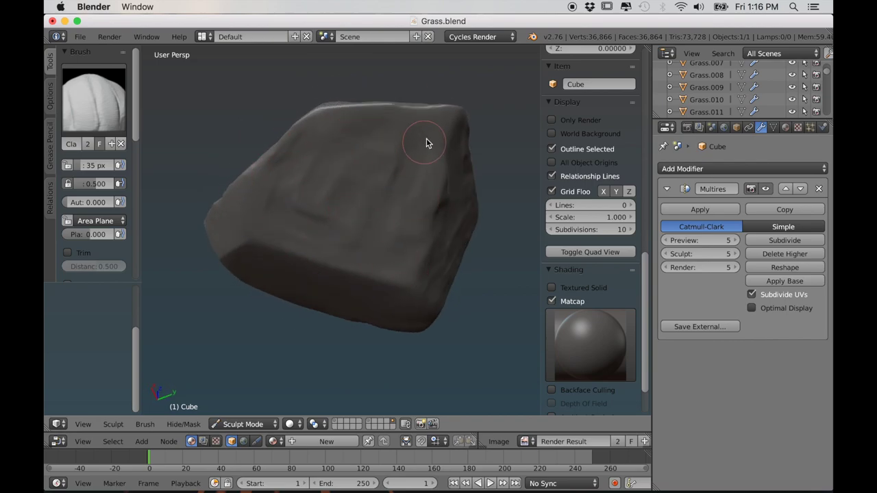
mouse_move(364, 218)
middle_down()
mouse_move(350, 212)
mouse_move(330, 226)
middle_up()
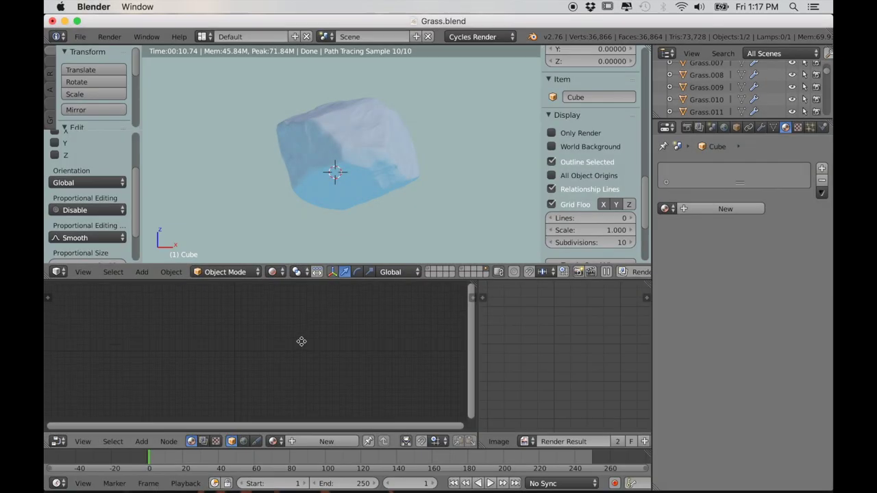
- Add a new material to the rock and frame its nodes in the node editor
click(726, 209)
key(Home)
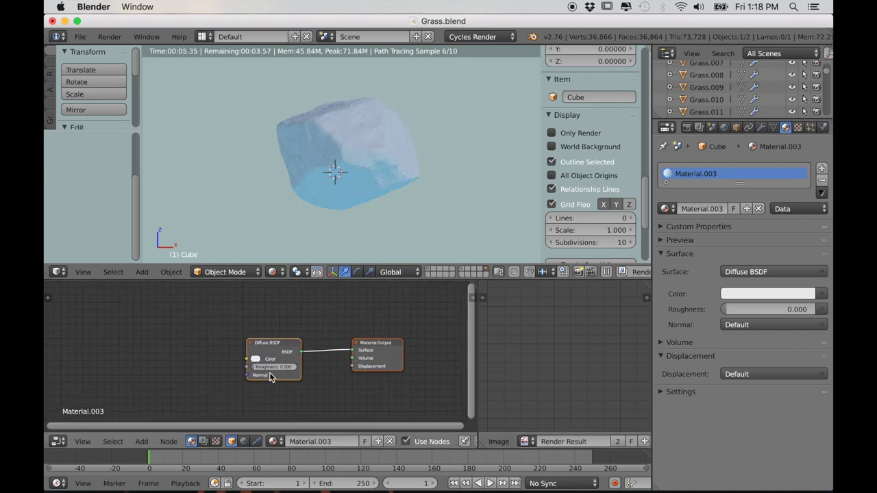
- Add an Image Texture with mapping nodes to the rock's Diffuse BSDF colour and load Cliffs0174_1_S.jpg
key(ctrl+t)
scroll(192, 346, up, 4)
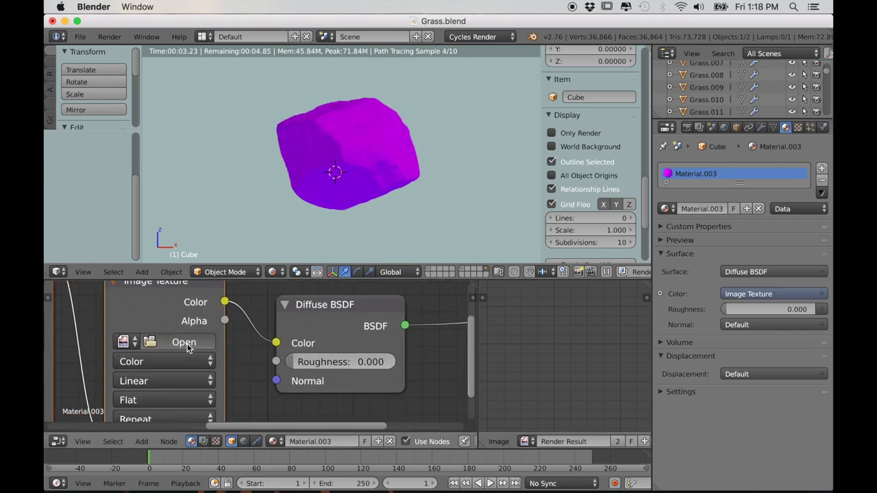
click(184, 342)
click(224, 111)
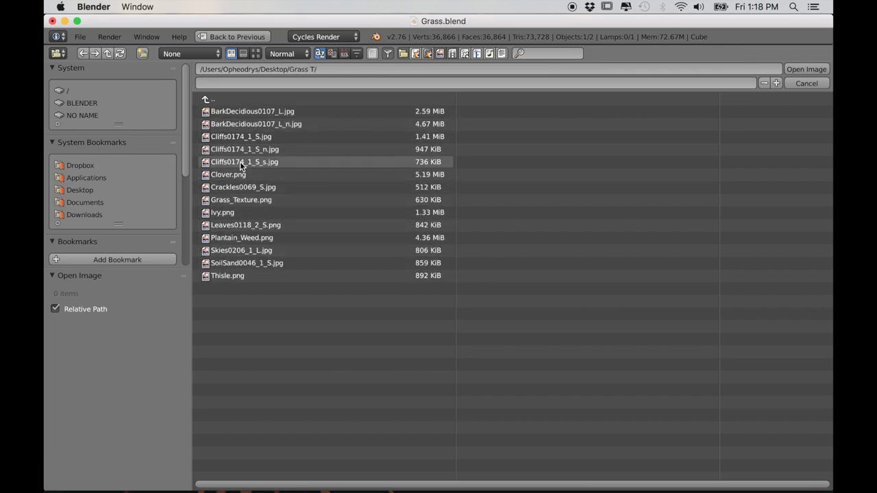
click(251, 139)
click(807, 69)
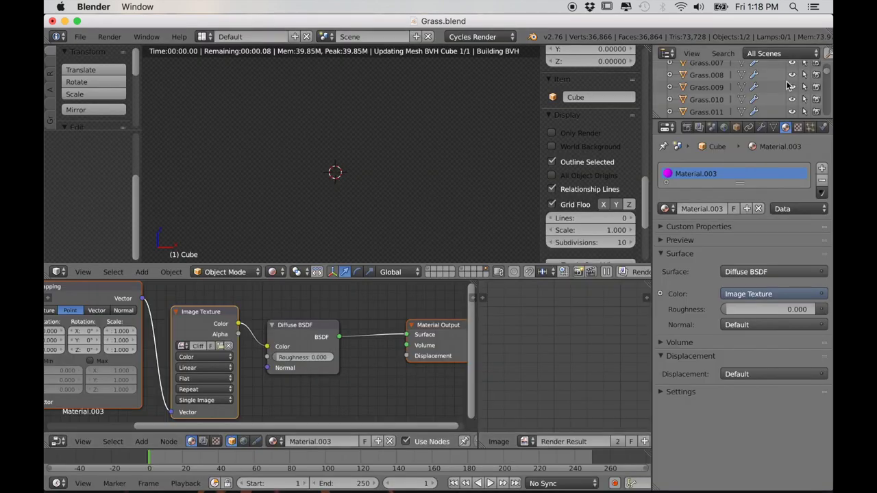
- Try Object coordinates for the texture mapping, and settle on the Camera output feeding the Mapping node's Vector
scroll(414, 204, up, 3)
scroll(278, 304, down, 8)
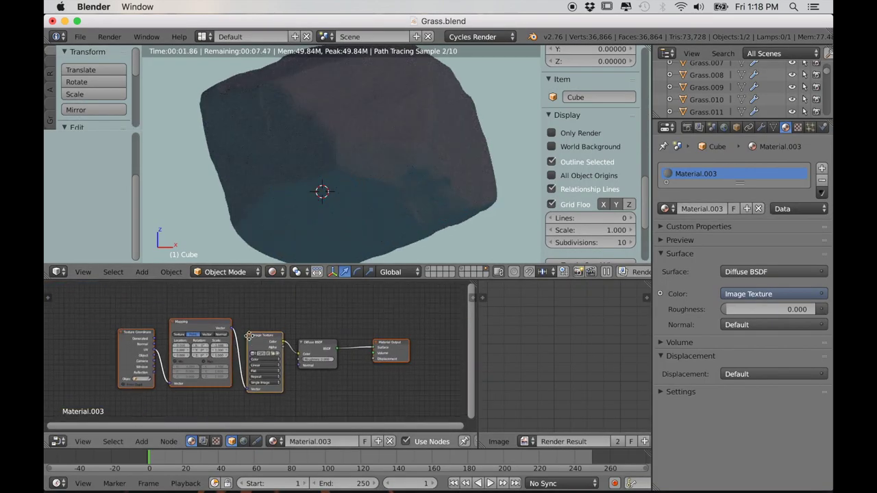
scroll(260, 318, up, 5)
middle_drag(110, 363, 115, 349)
drag(112, 344, 135, 386)
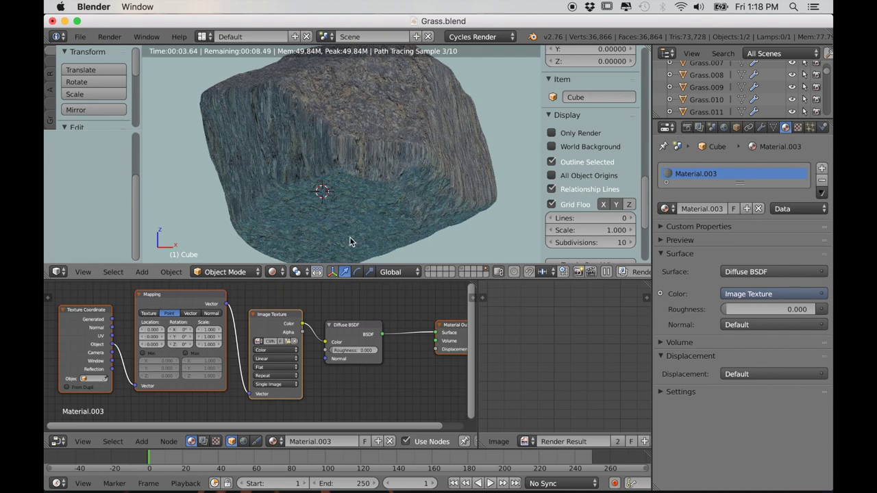
drag(112, 352, 112, 354)
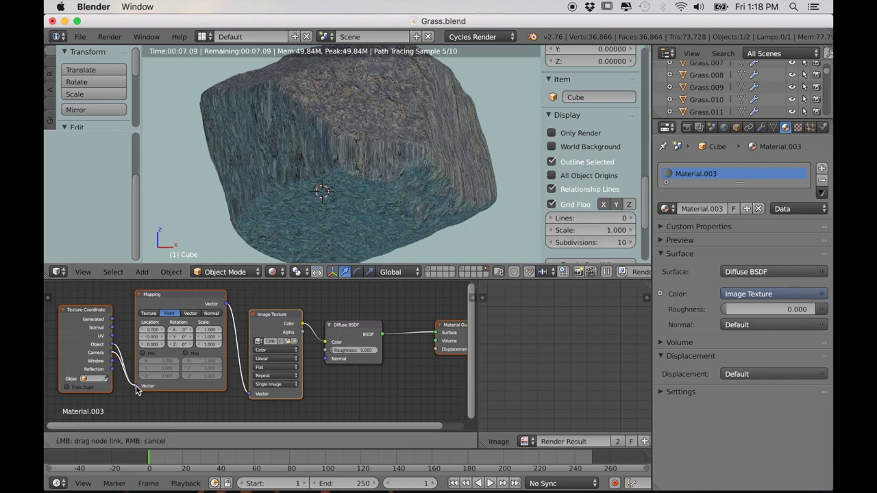
drag(136, 385, 135, 385)
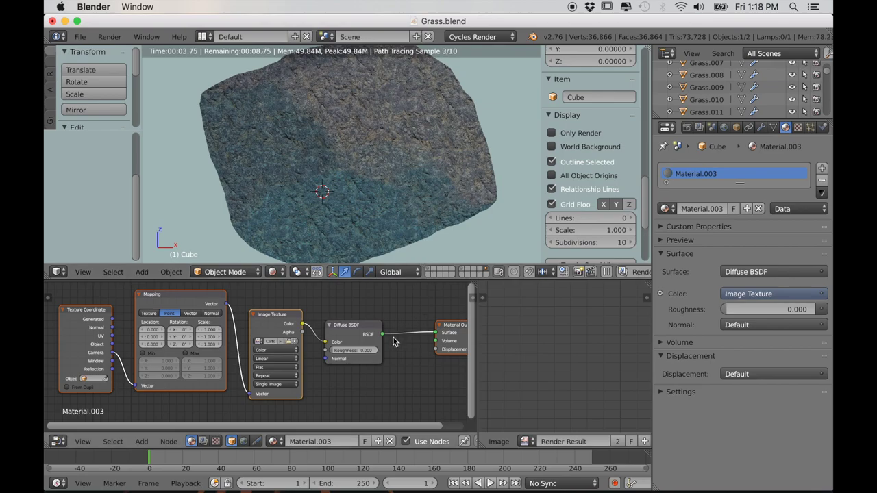
- Move the Diffuse BSDF and Material Output nodes away from the Image Texture to make room for more nodes
scroll(391, 338, down, 2)
middle_drag(422, 209, 440, 218)
scroll(299, 376, down, 4)
mouse_move(288, 339)
mouse_down()
mouse_move(388, 338)
mouse_move(277, 333)
mouse_up()
drag(344, 334, 345, 334)
- Duplicate the Image Texture node below the original and load Cliffs0174_1_S_n.jpg from the Grass T folder into the copy
scroll(268, 348, up, 5)
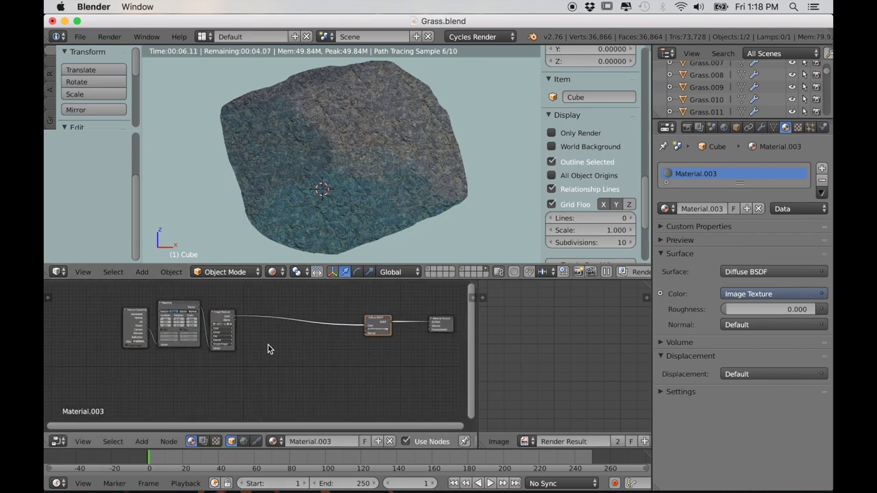
middle_drag(268, 348, 302, 362)
mouse_move(252, 325)
mouse_down()
mouse_move(258, 308)
mouse_move(260, 320)
mouse_up()
scroll(263, 332, down, 1)
key(shift+d)
scroll(266, 395, up, 3)
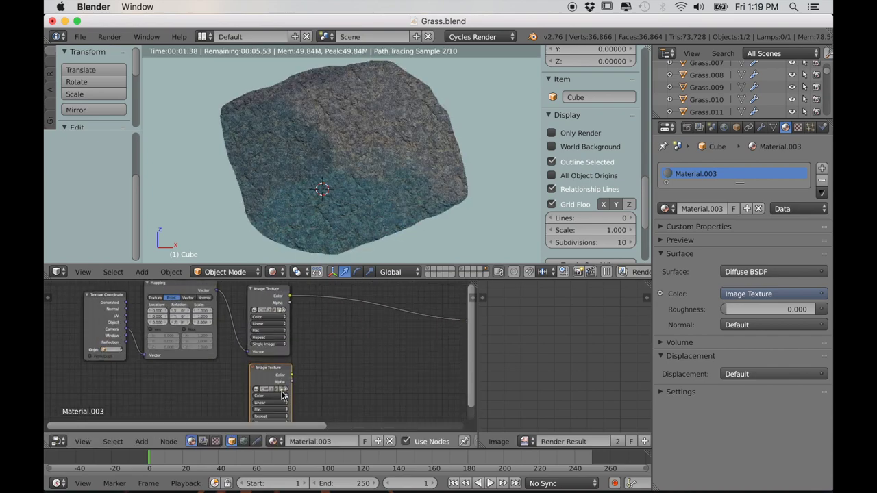
click(278, 370)
scroll(274, 370, up, 3)
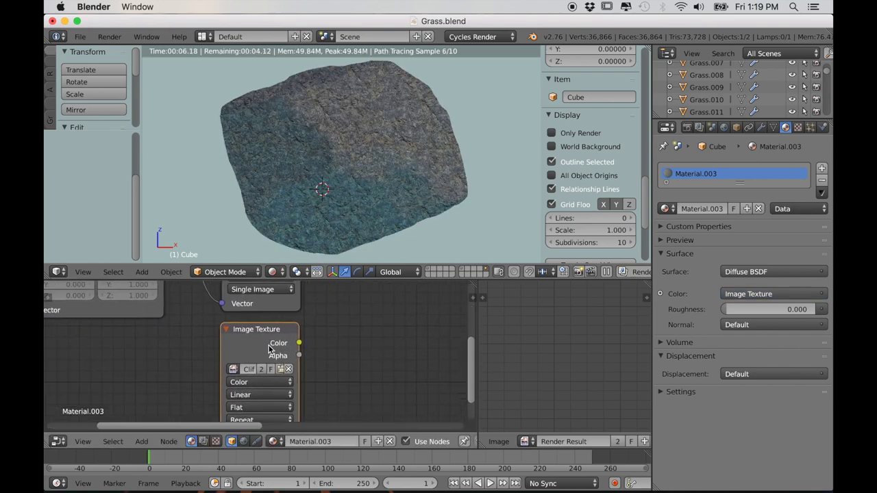
click(266, 368)
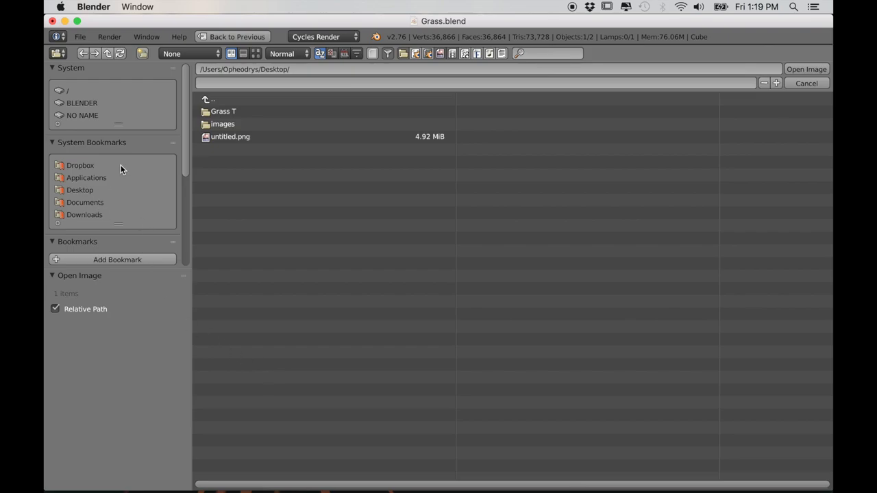
double_click(224, 112)
click(236, 149)
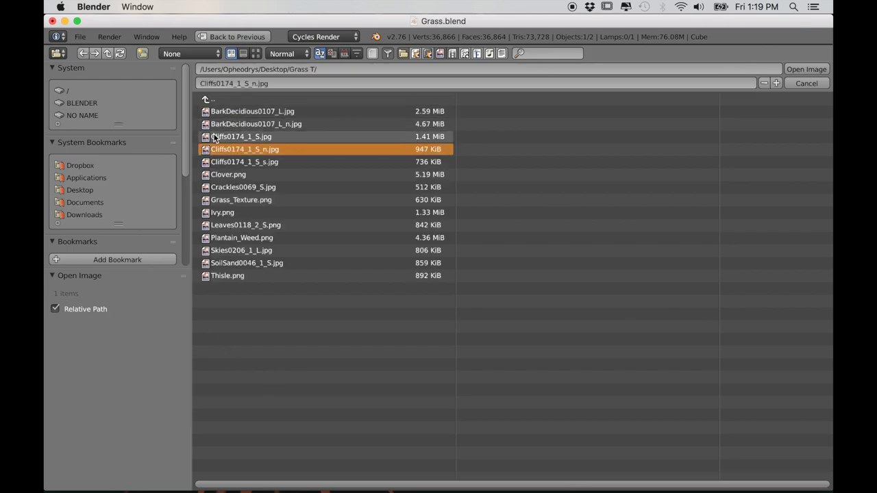
click(794, 72)
scroll(291, 355, down, 5)
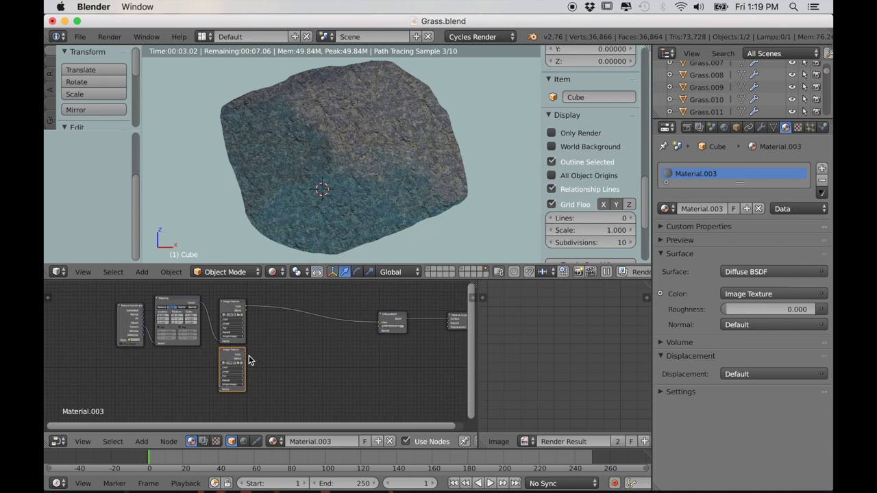
- Add a Glossy BSDF below the Diffuse BSDF and blend both with a Mix Shader into the Material Output
middle_drag(385, 335, 359, 340)
drag(363, 324, 336, 309)
key(shift+a)
mouse_move(326, 397)
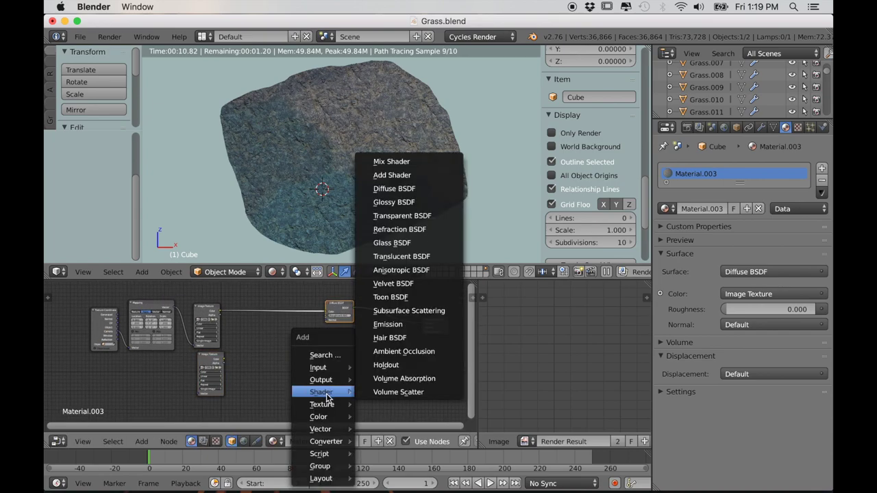
click(395, 203)
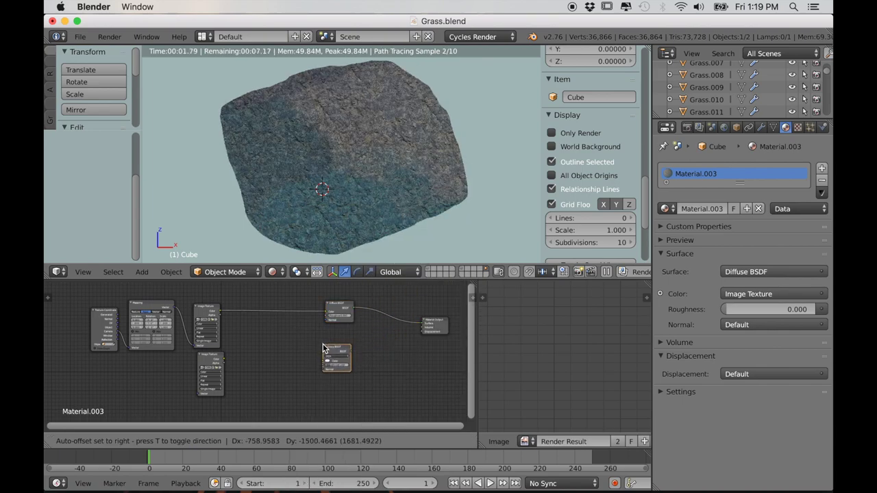
click(325, 348)
ctrl+shift+right_drag(341, 350, 341, 351)
scroll(448, 337, down, 1)
drag(402, 336, 431, 343)
- Connect the normal image's Color to the Diffuse BSDF's Normal, and the Mapping vector to that image node
scroll(214, 367, up, 2)
drag(202, 364, 313, 319)
scroll(274, 354, up, 1)
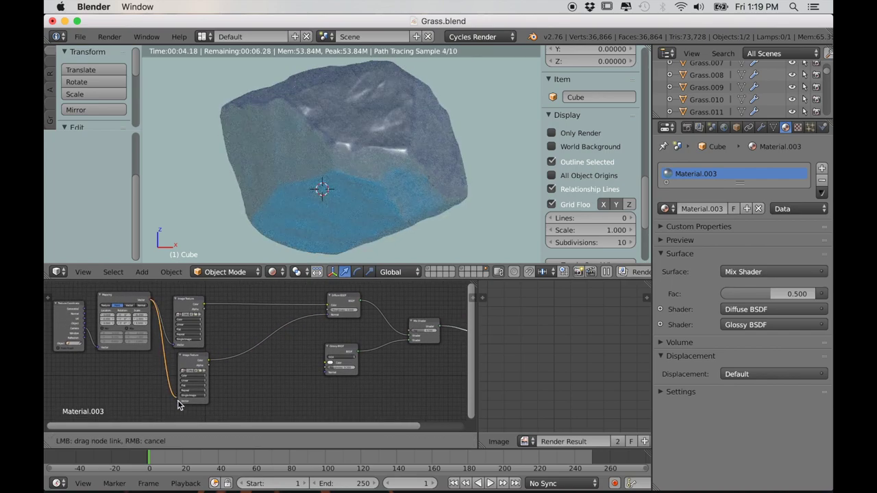
drag(178, 405, 177, 399)
- Set the normal image's colour space to Non-Color Data
scroll(263, 361, up, 2)
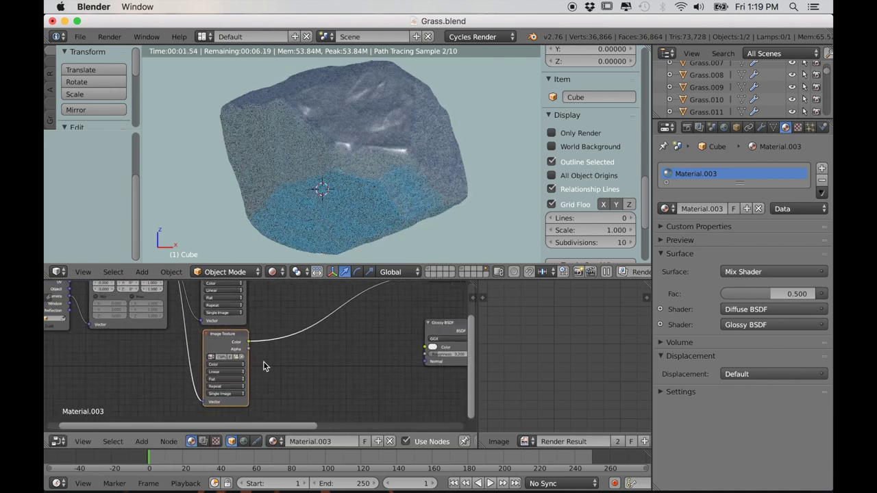
scroll(263, 363, up, 3)
click(247, 352)
click(245, 323)
- Insert a Normal Map node after the normal image and also connect it to the Glossy BSDF's Normal
scroll(274, 357, down, 4)
key(shift+a)
mouse_move(254, 374)
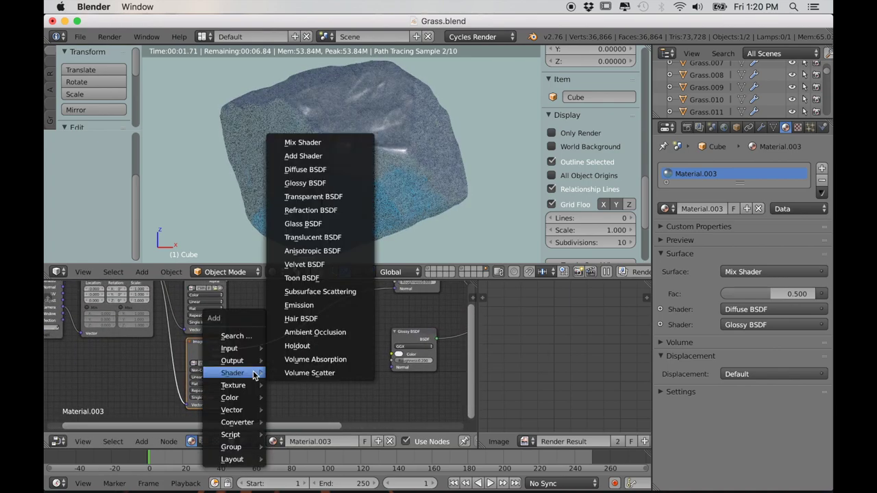
mouse_move(238, 413)
click(302, 369)
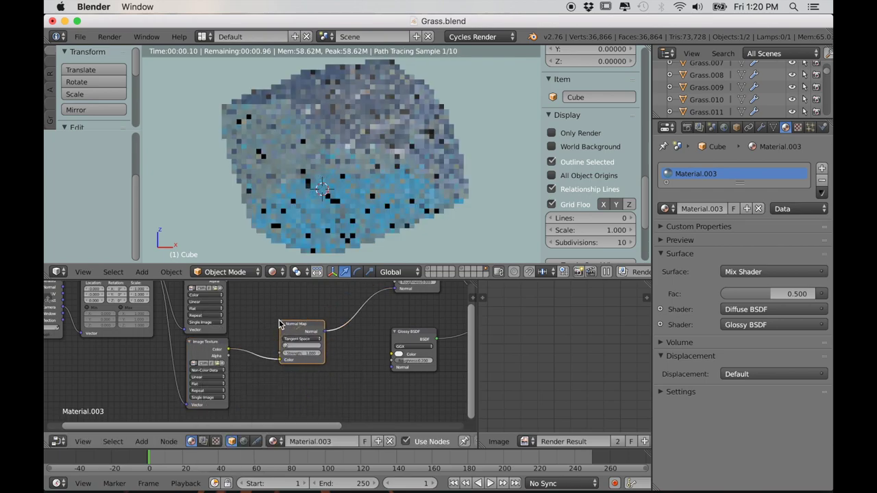
click(328, 342)
drag(327, 337, 392, 368)
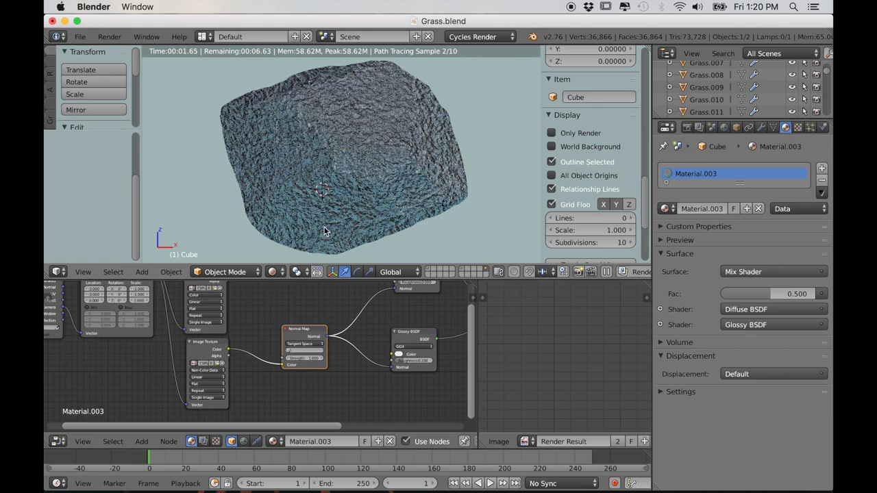
- Add an RGB to BW node that converts the cliff colour image and drives the Mix Shader's Fac
scroll(290, 342, down, 1)
scroll(290, 343, down, 3)
key(shift+a)
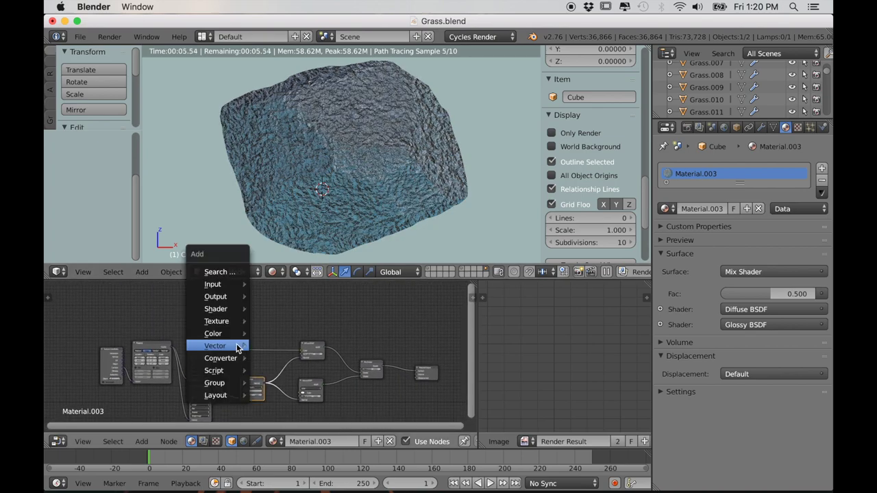
mouse_move(237, 346)
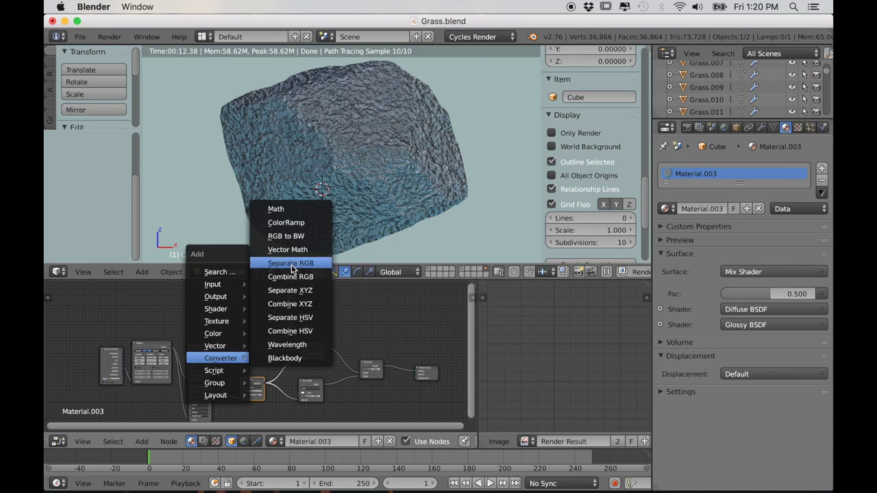
click(286, 236)
click(281, 310)
scroll(212, 354, up, 2)
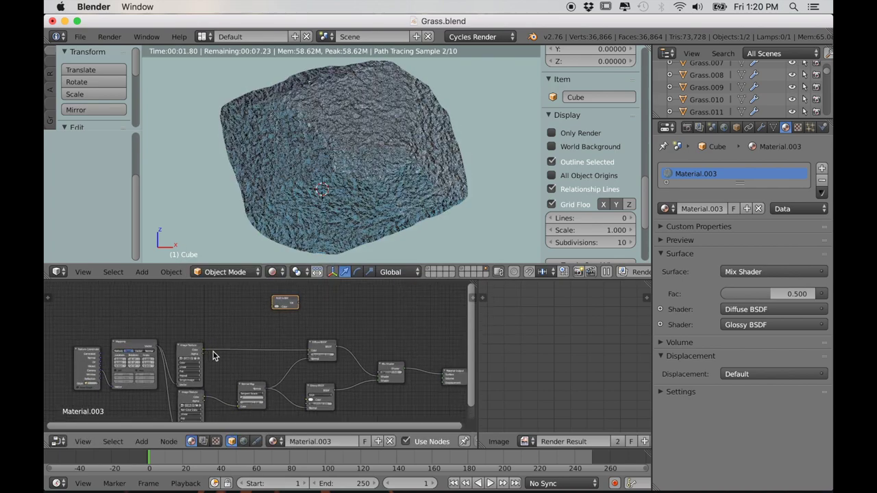
drag(205, 359, 282, 313)
middle_drag(325, 337, 254, 331)
drag(236, 302, 282, 314)
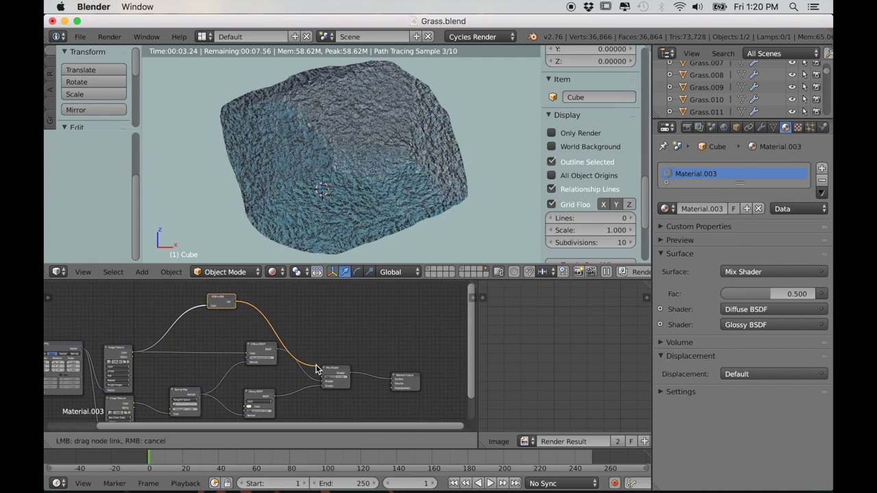
drag(328, 376, 323, 375)
- Insert a Bright/Contrast node between the RGB to BW node and the Mix Shader's Fac
key(shift+a)
mouse_move(259, 347)
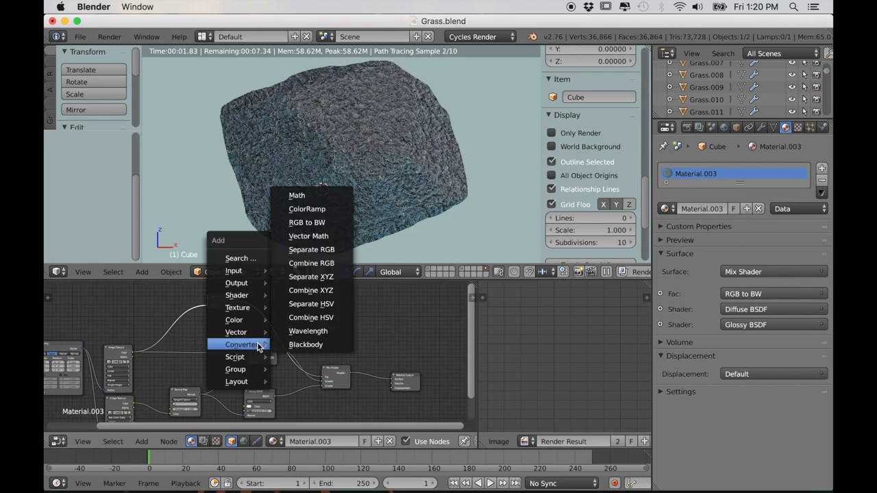
mouse_move(237, 320)
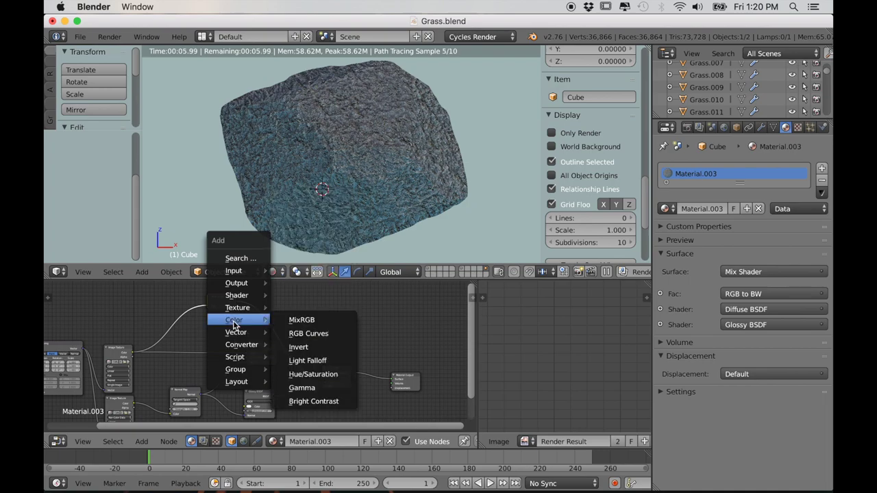
click(323, 402)
click(260, 327)
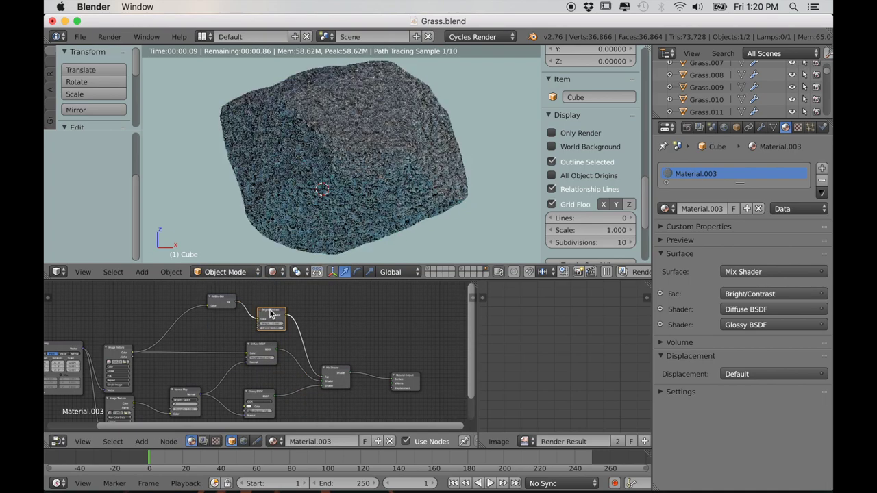
- Preview the Bright/Contrast output directly on the rock and set its contrast to 0.600
ctrl+shift+click(273, 316)
scroll(290, 345, up, 2)
middle_drag(340, 346, 254, 353)
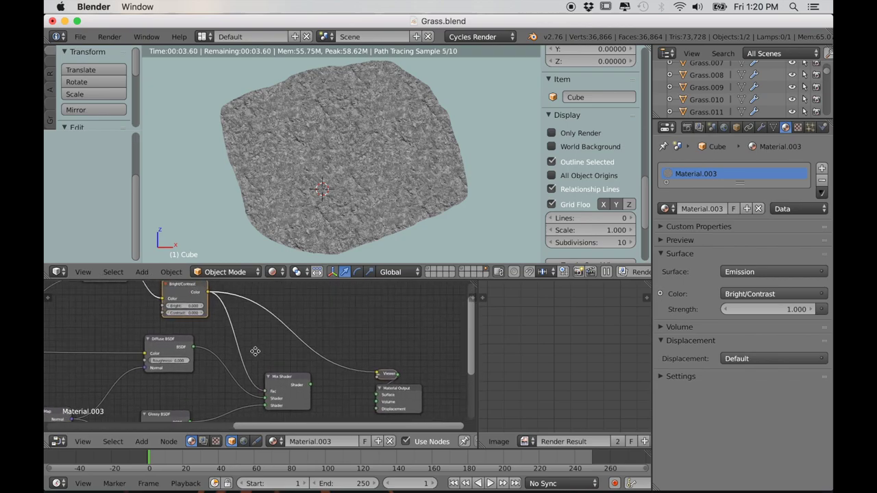
scroll(247, 339, up, 6)
middle_drag(231, 321, 278, 352)
scroll(278, 352, up, 3)
click(277, 350)
click(277, 350)
click(277, 350)
click(277, 350)
click(277, 350)
click(277, 349)
click(277, 350)
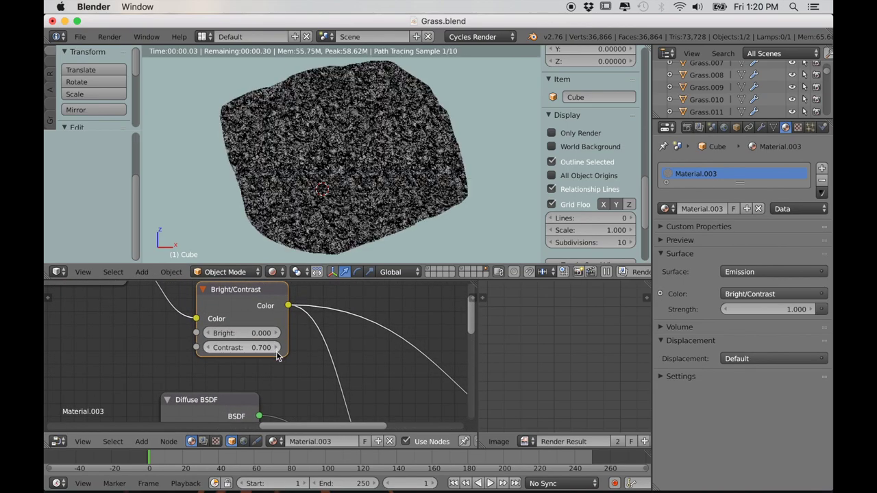
scroll(215, 349, up, 1)
click(203, 347)
- Switch the rock's preview back from Bright/Contrast to the Mix Shader
scroll(253, 370, down, 4)
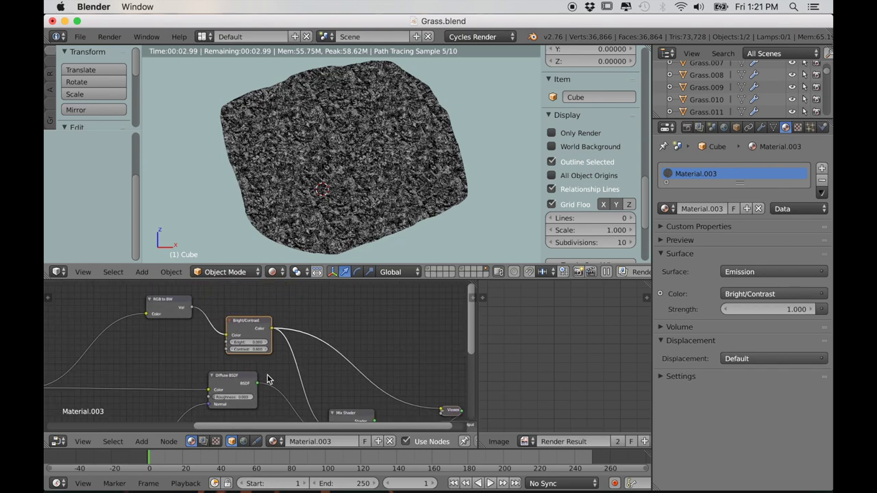
scroll(267, 379, down, 2)
ctrl+shift+click(308, 375)
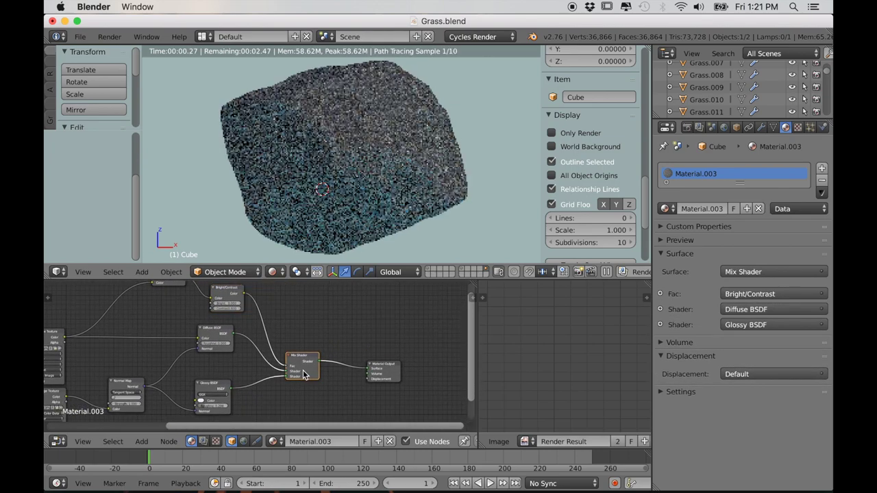
- Connect the cliff colour image's Color output to the Material Output's Displacement and inspect the rock surface up close
scroll(298, 381, down, 3)
scroll(223, 346, up, 4)
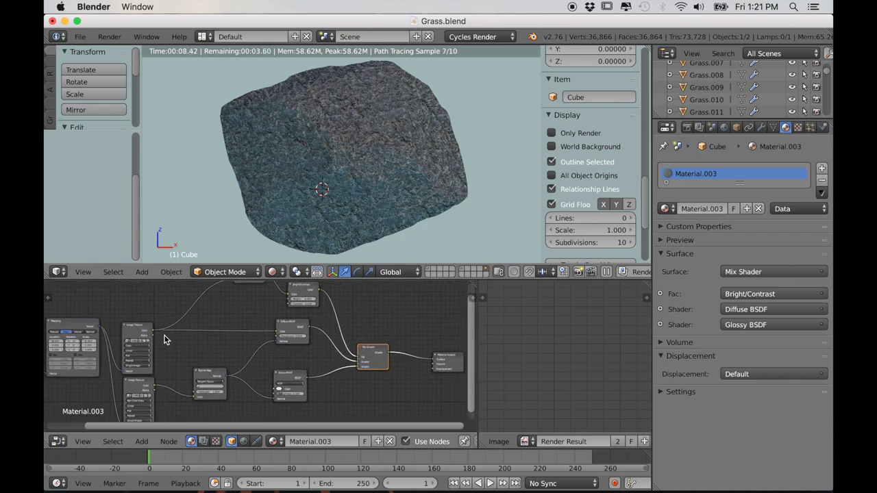
mouse_move(155, 334)
mouse_down()
mouse_move(161, 322)
mouse_move(159, 332)
mouse_up()
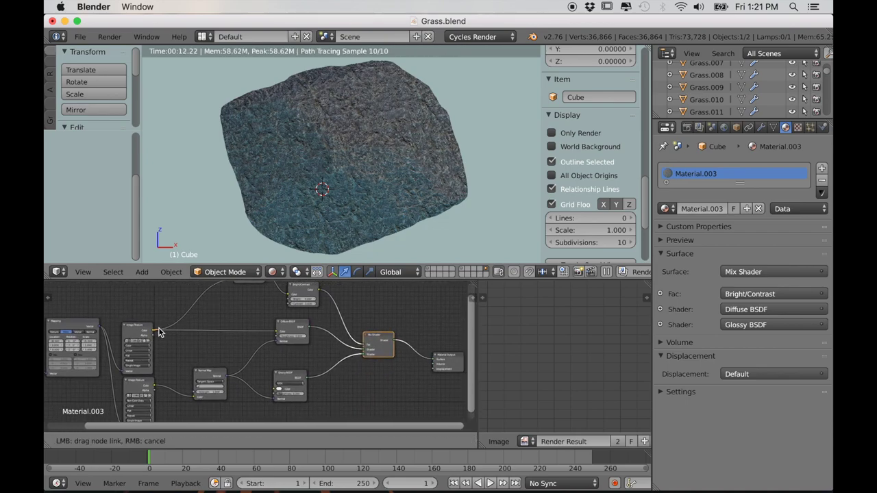
drag(432, 372, 448, 390)
scroll(371, 215, up, 4)
scroll(370, 219, up, 2)
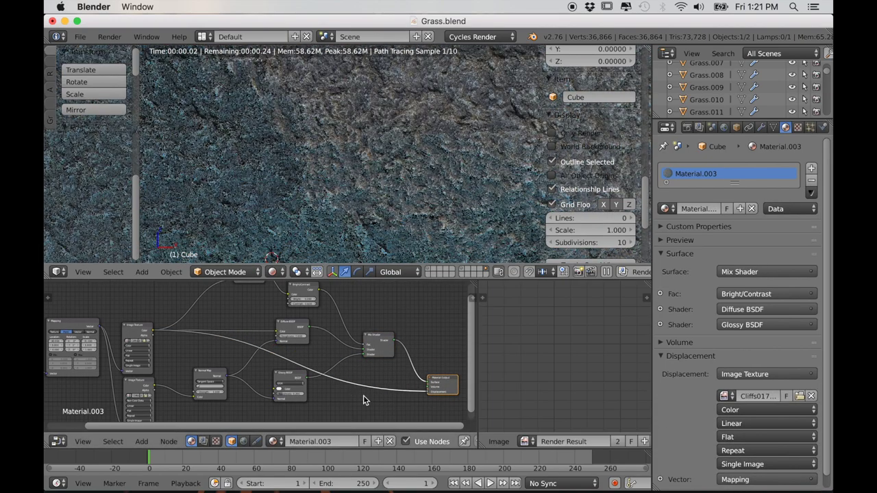
scroll(352, 375, down, 3)
scroll(343, 387, up, 5)
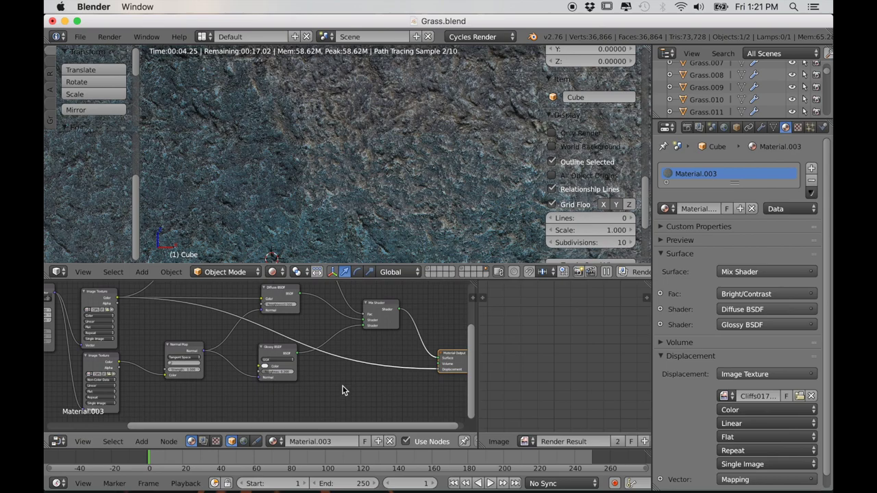
- Insert a Math node between the cliff colour image and the Material Output's Displacement
key(shift+a)
mouse_move(343, 389)
mouse_move(329, 414)
click(385, 264)
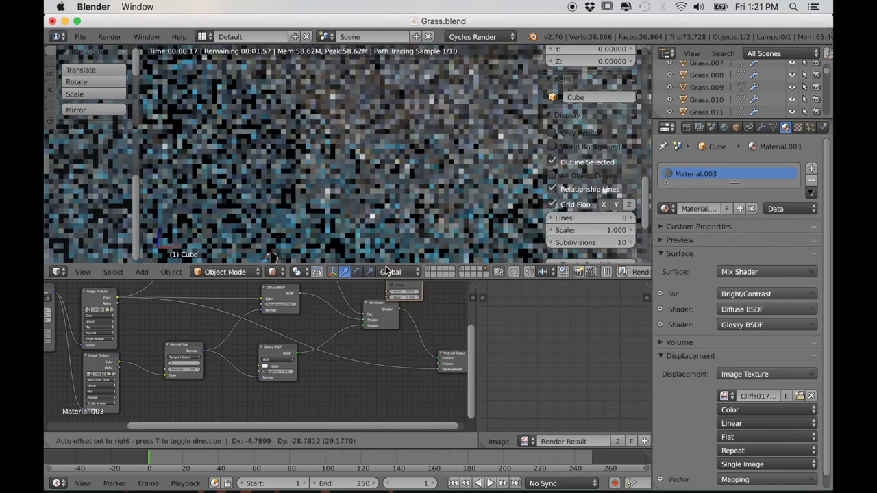
click(365, 343)
scroll(364, 357, up, 3)
- Set the displacement Math node to Multiply with a second value of 0.200
click(390, 375)
click(386, 346)
click(371, 401)
click(371, 401)
click(371, 401)
scroll(284, 397, down, 1)
- Set the Normal Map node's strength to 0.500 and inspect the whole rock
scroll(283, 401, down, 8)
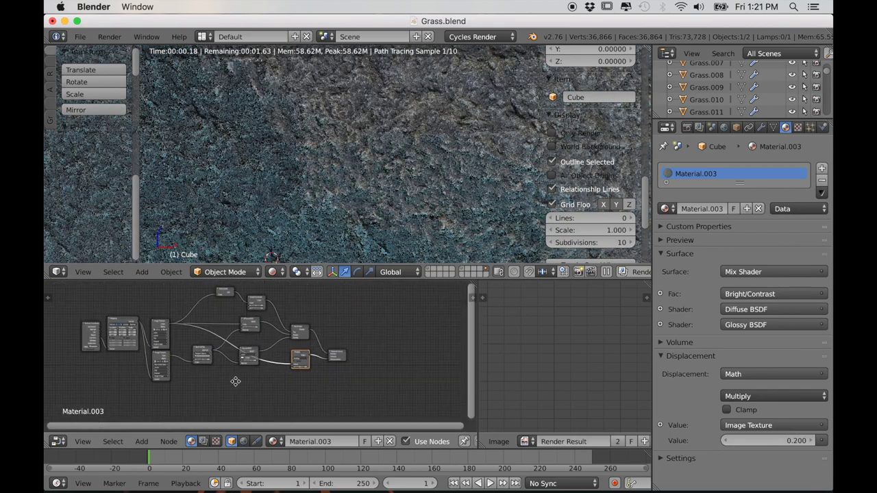
middle_drag(221, 381, 283, 380)
scroll(284, 380, up, 12)
click(294, 378)
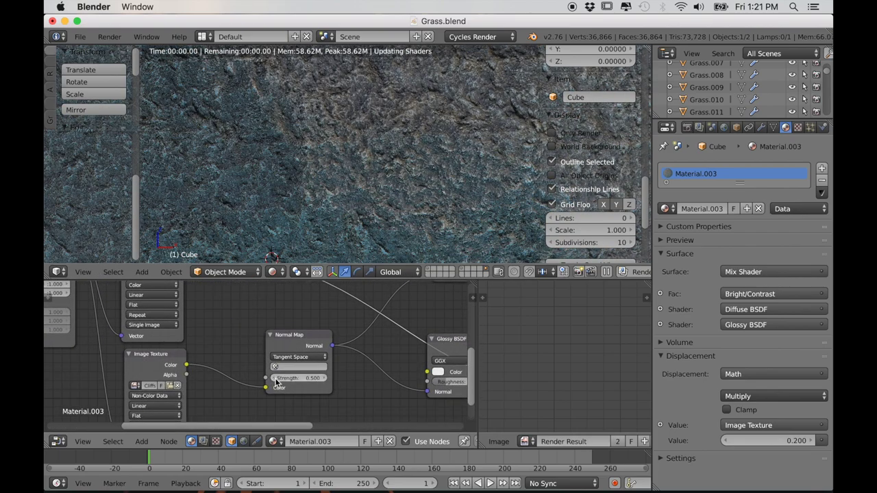
scroll(277, 383, down, 5)
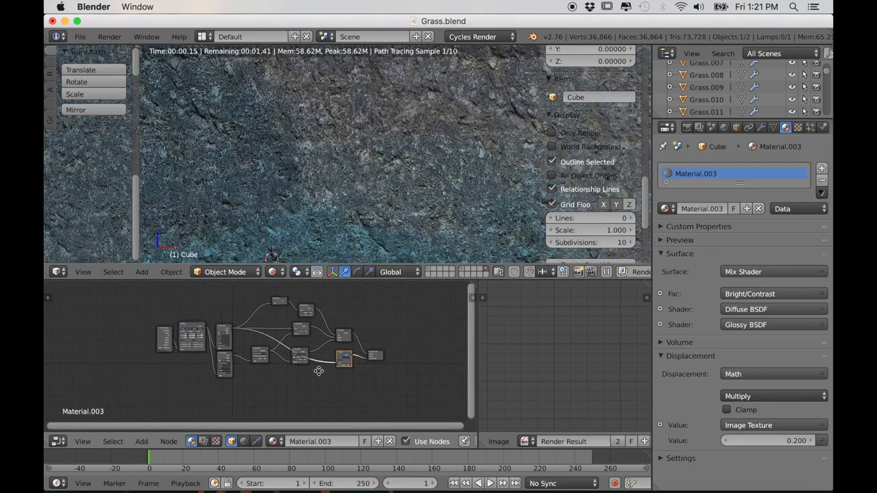
middle_drag(318, 371, 294, 365)
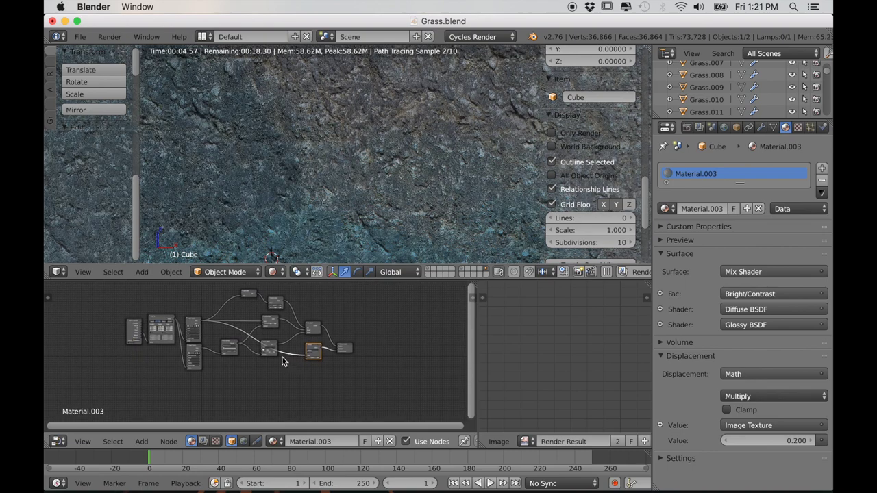
scroll(255, 357, up, 3)
middle_drag(279, 336, 286, 353)
scroll(357, 199, down, 6)
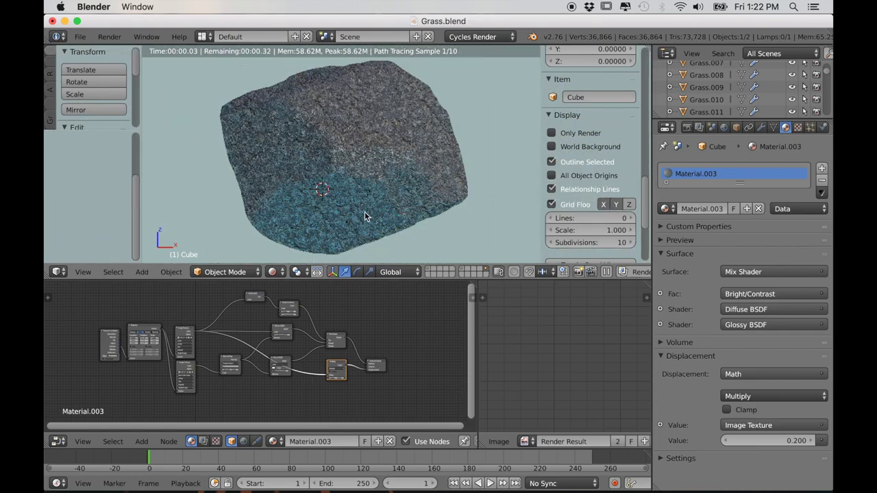
- Move the Diffuse BSDF aside and spread the two Image Texture nodes apart to free space between them
scroll(315, 343, up, 4)
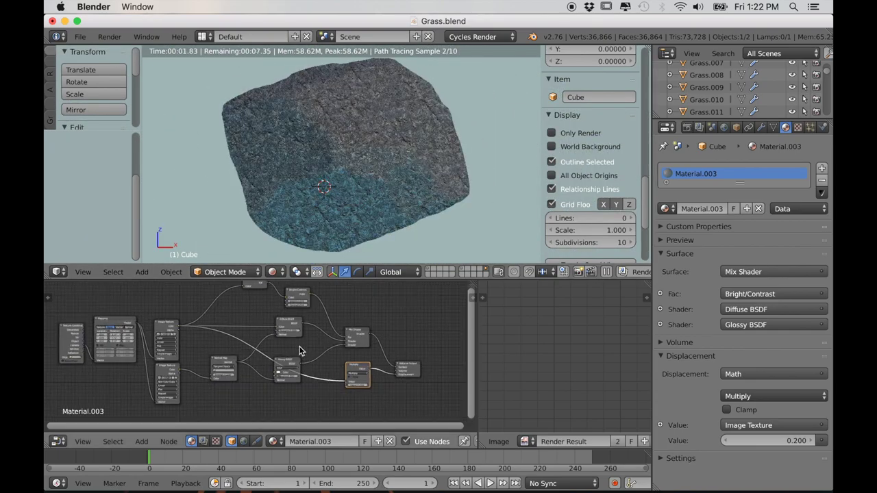
click(296, 321)
scroll(233, 346, down, 3)
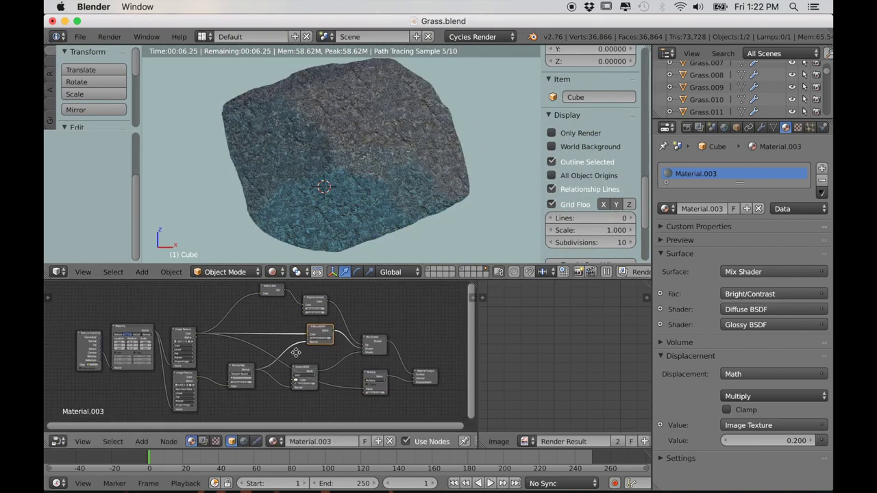
drag(193, 343, 194, 299)
drag(193, 385, 193, 404)
click(197, 332)
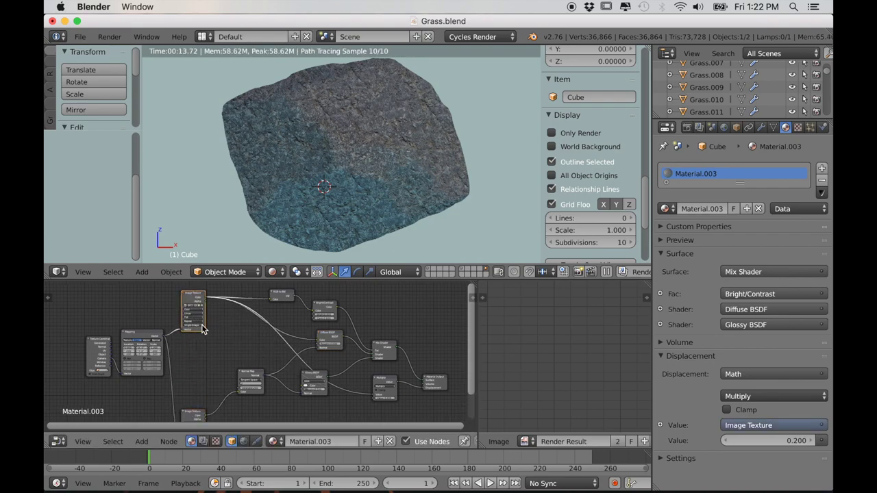
- Duplicate the cliff colour Image Texture node below the original, link Mapping's Vector to it, and enlarge the node editor
key(shift+d)
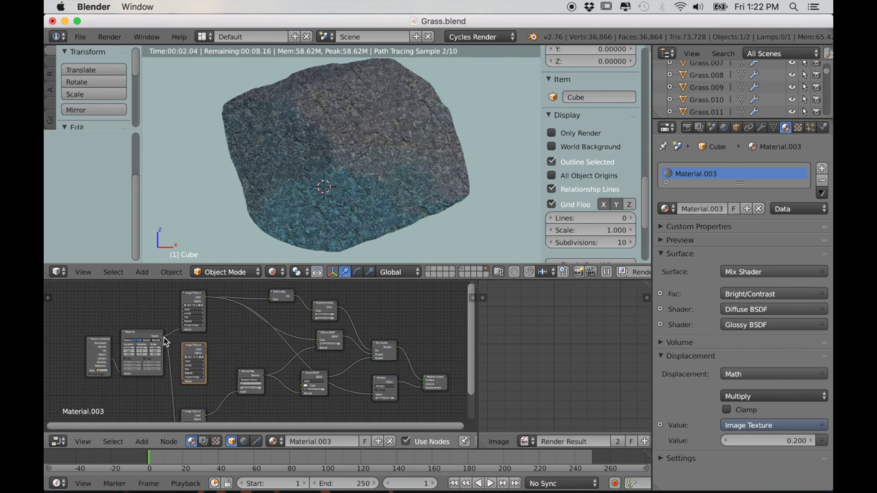
click(164, 343)
scroll(167, 336, up, 3)
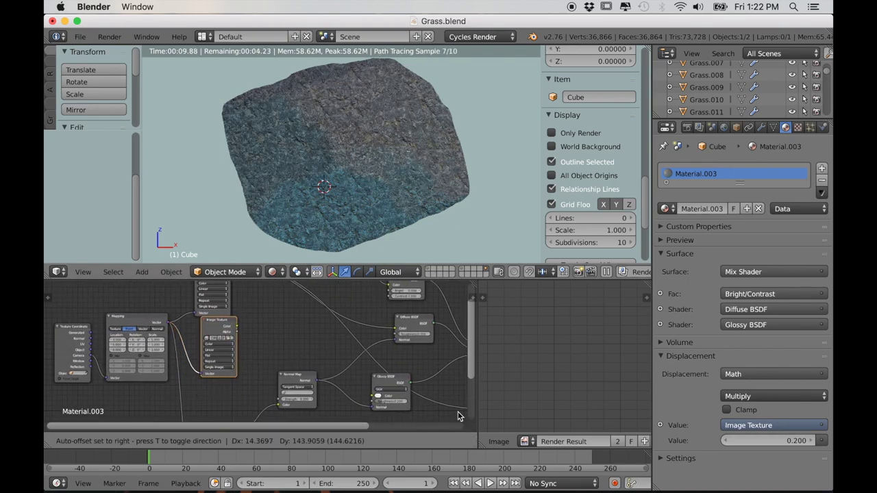
drag(461, 280, 458, 219)
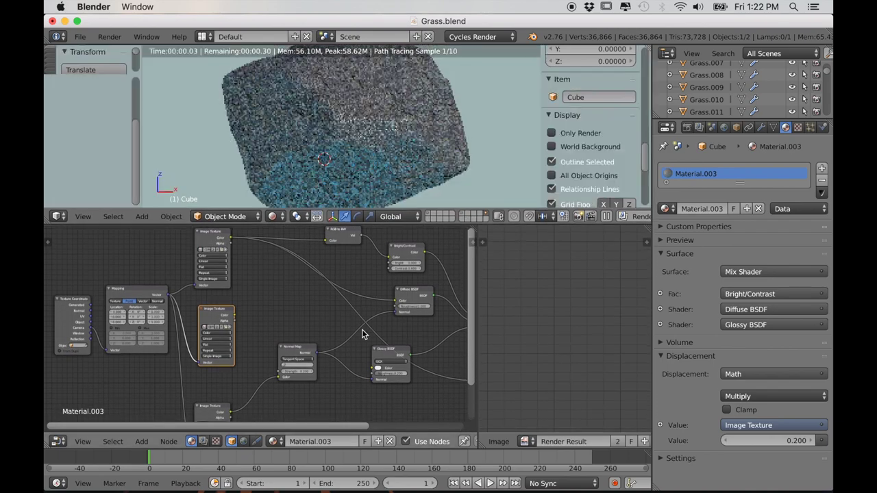
scroll(381, 333, up, 2)
- Combine the original and duplicated cliff colour images through a Mix node, and arrange the Mix and RGB to BW nodes
drag(214, 314, 208, 314)
ctrl+shift+right_drag(207, 304, 205, 309)
middle_drag(323, 305, 291, 331)
scroll(305, 315, up, 1)
mouse_move(275, 309)
mouse_down()
mouse_move(283, 308)
mouse_move(276, 294)
mouse_up()
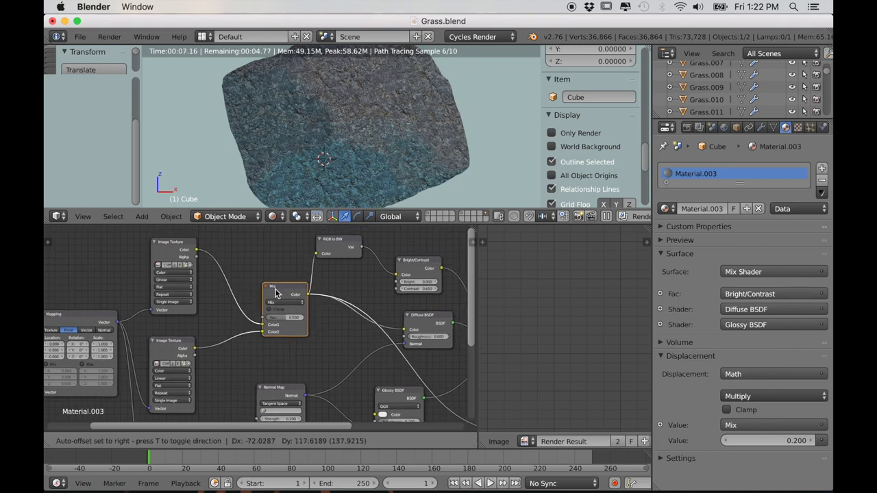
scroll(258, 318, up, 2)
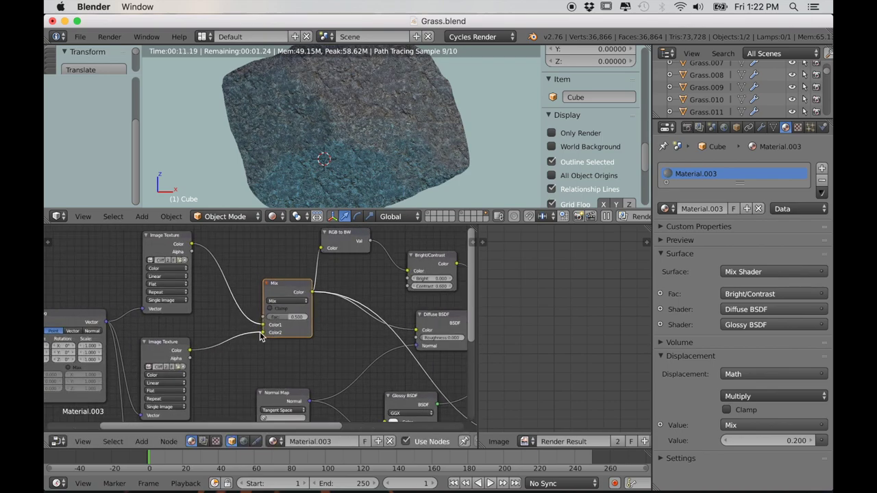
scroll(211, 350, down, 2)
drag(286, 294, 299, 288)
drag(332, 260, 353, 273)
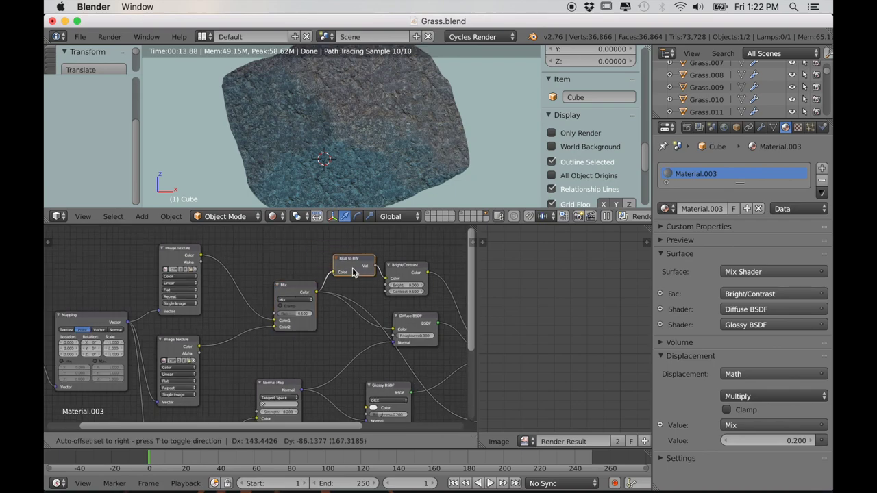
key(shift+a)
mouse_move(220, 336)
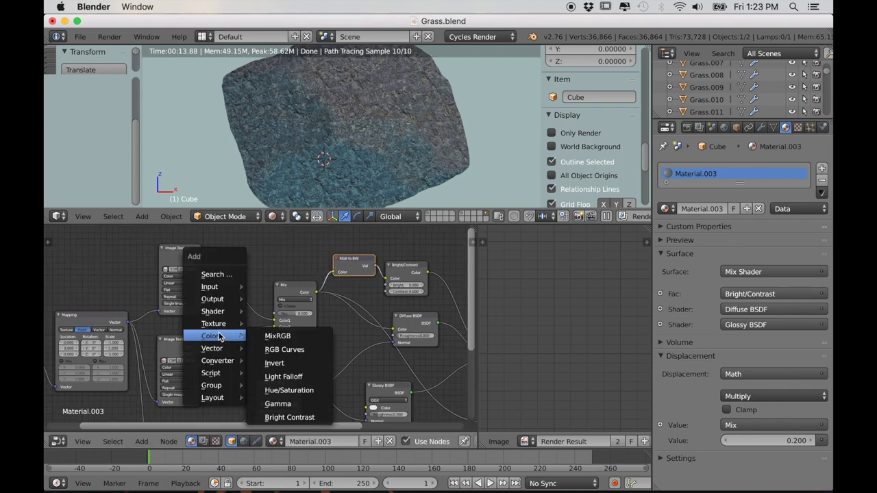
click(257, 337)
click(248, 228)
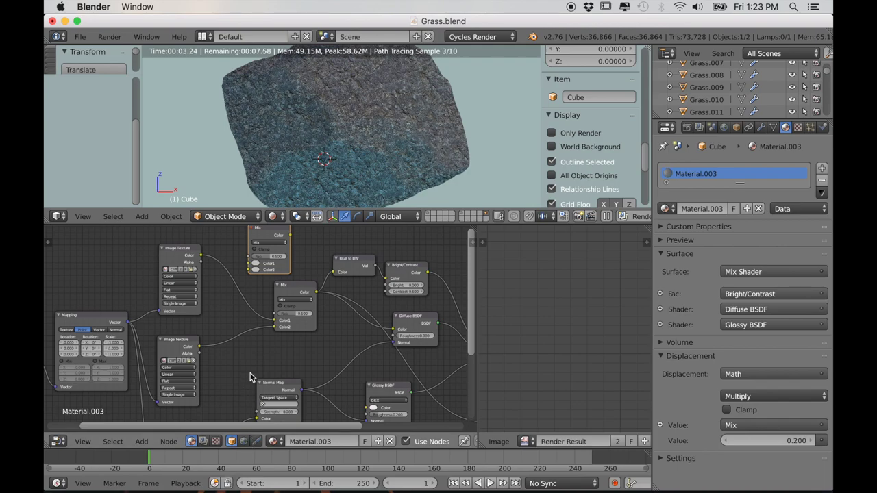
key(x)
- Insert an RGB Curves node between the duplicated image and the Mix node's Color2, and move the Normal Map node clear of it
key(shift+a)
mouse_move(196, 415)
click(257, 346)
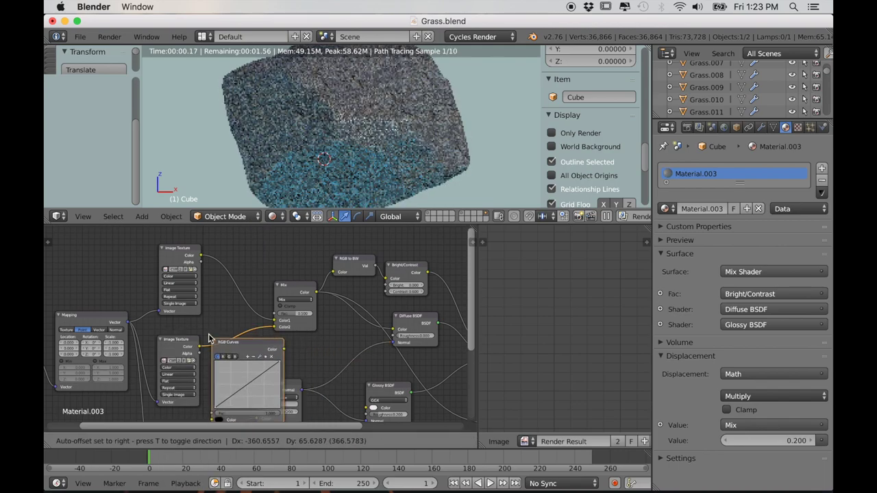
click(214, 326)
scroll(279, 394, down, 2)
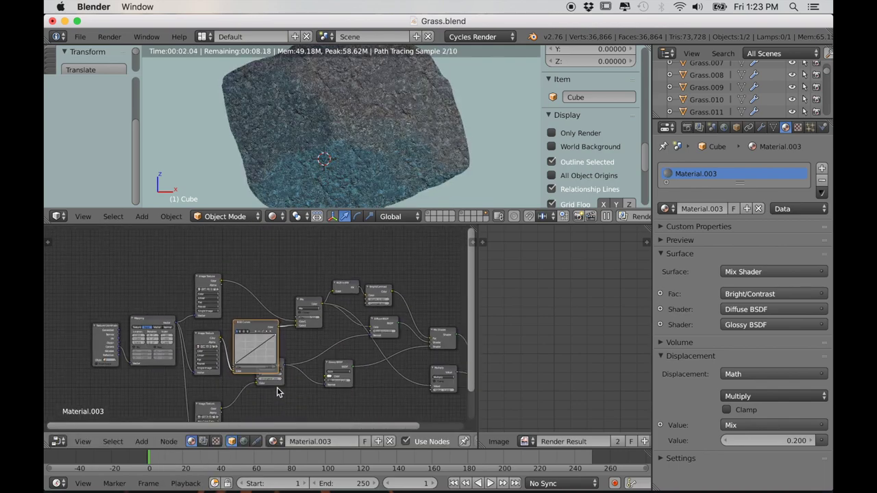
drag(278, 404, 280, 407)
scroll(267, 316, up, 4)
- Insert another RGB Curves node between the original cliff colour image and the Mix node's Color1
key(shift+a)
mouse_move(247, 288)
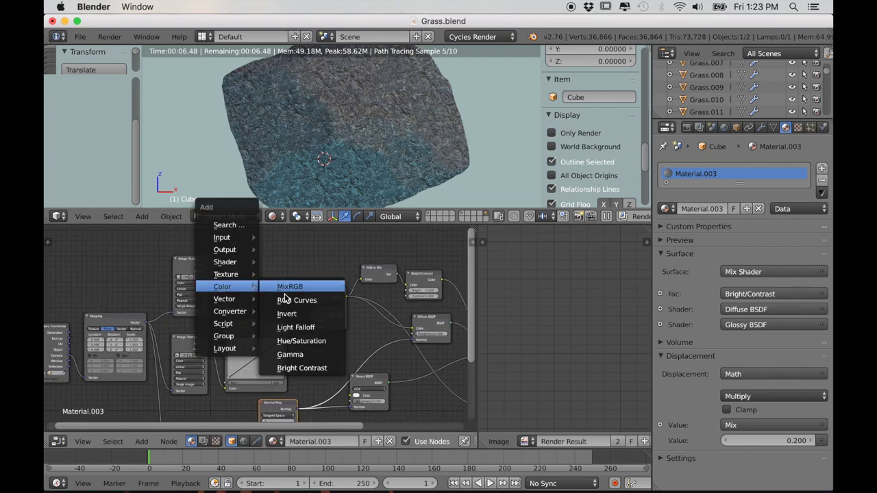
click(289, 300)
click(224, 235)
- Bend the Color1 RGB curve downward to darken its image and the Color2 curve upward to brighten the duplicate
scroll(265, 302, up, 5)
middle_drag(267, 290, 237, 312)
drag(235, 277, 237, 279)
scroll(233, 324, down, 1)
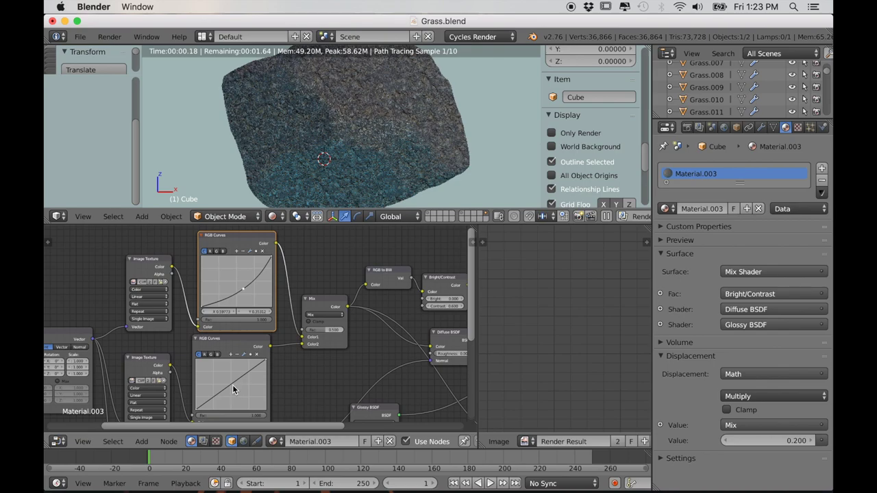
scroll(193, 348, down, 2)
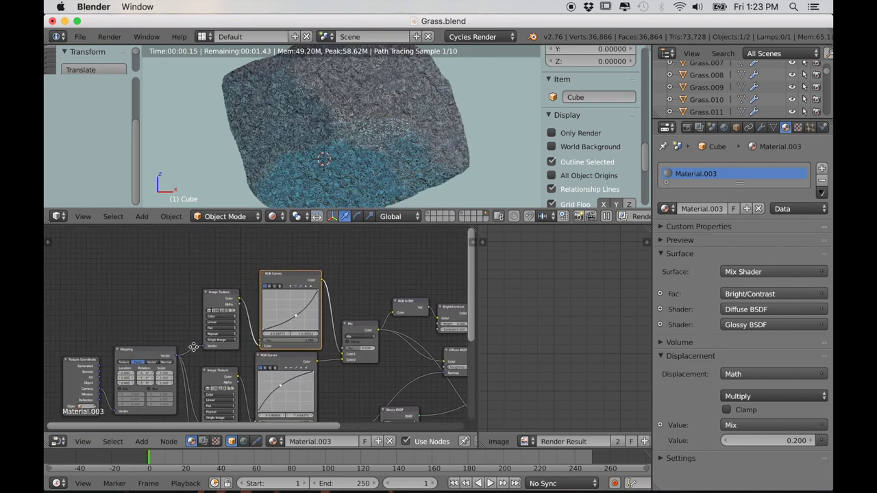
scroll(280, 381, down, 1)
- Add a Geometry input node near the cliff image nodes
key(shift+a)
mouse_move(140, 281)
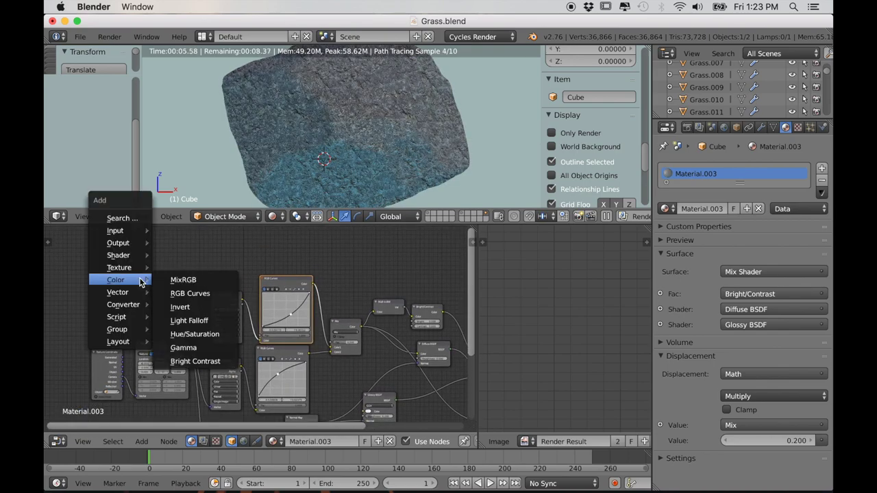
mouse_move(125, 233)
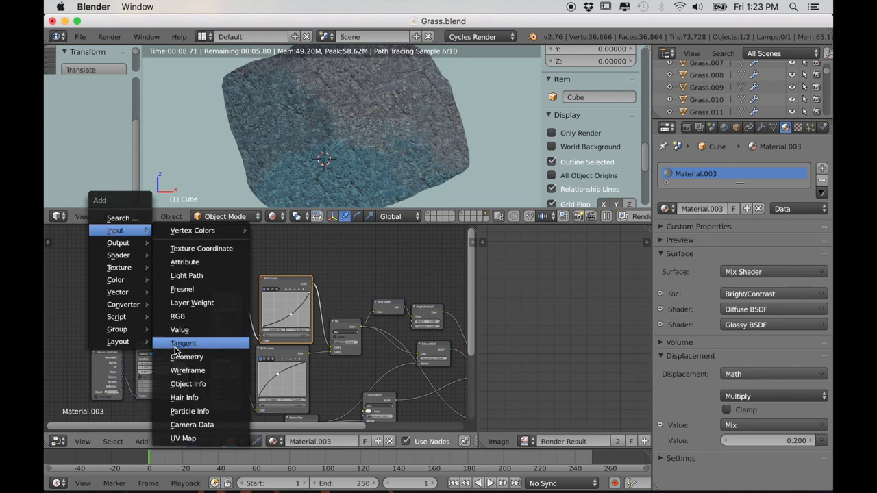
click(177, 356)
click(131, 279)
- Connect the Geometry node's Pointiness to the Mix node's Fac, and move the Geometry node farther from the textures
scroll(194, 364, up, 2)
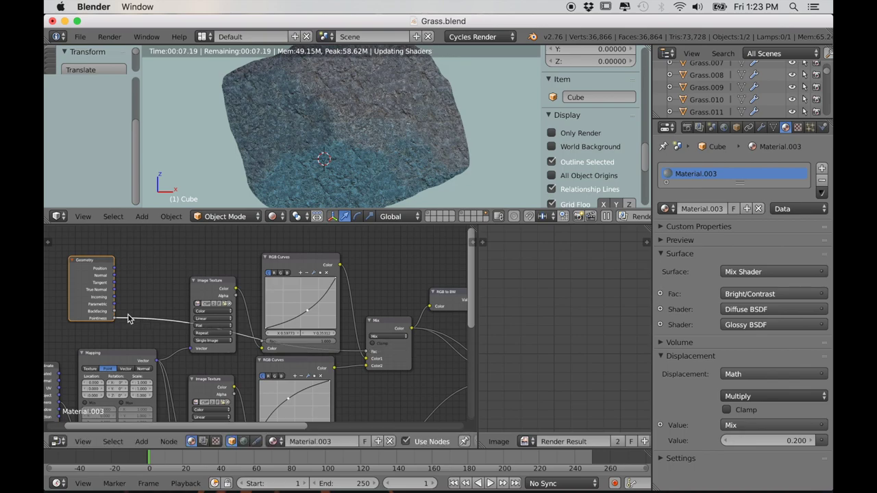
drag(128, 319, 128, 318)
scroll(130, 319, down, 2)
middle_drag(131, 320, 201, 333)
drag(177, 292, 100, 258)
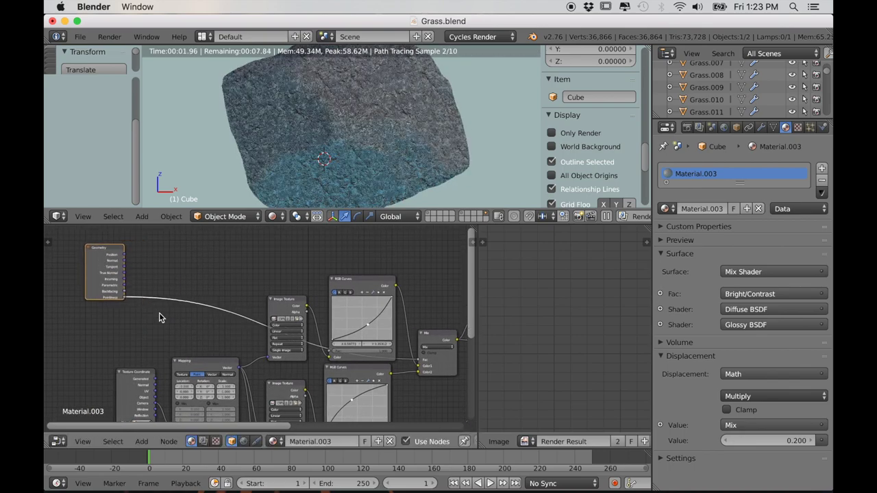
- Insert a ColorRamp node between the Geometry node's Pointiness and the Mix node's Fac
key(shift+a)
mouse_move(147, 400)
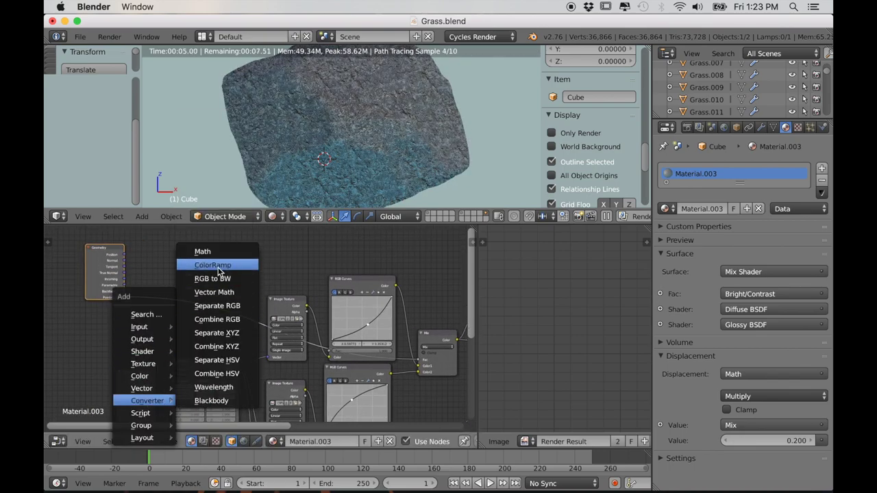
click(218, 273)
click(218, 274)
- Disconnect the RGB Curves from the Mix node's Color2 and set that colour to red
middle_drag(417, 362, 358, 303)
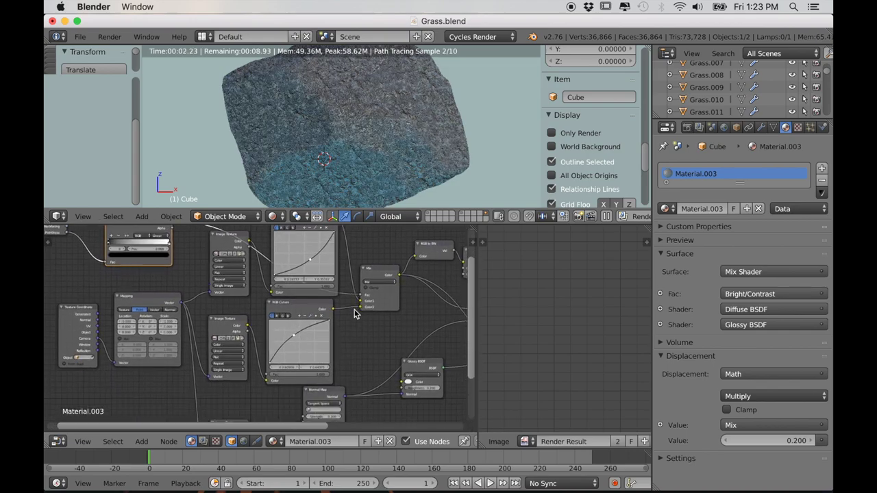
click(368, 309)
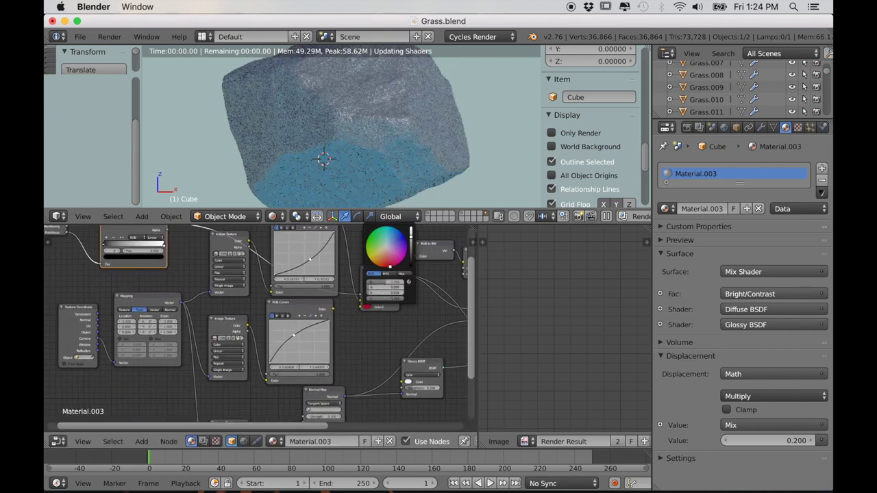
drag(389, 266, 389, 267)
scroll(191, 291, down, 4)
middle_drag(188, 296, 253, 336)
- Set the ColorRamp's black stop to 0.498 and white stop to 0.559, and inspect the rock's edges in an enlarged viewport
scroll(247, 331, up, 6)
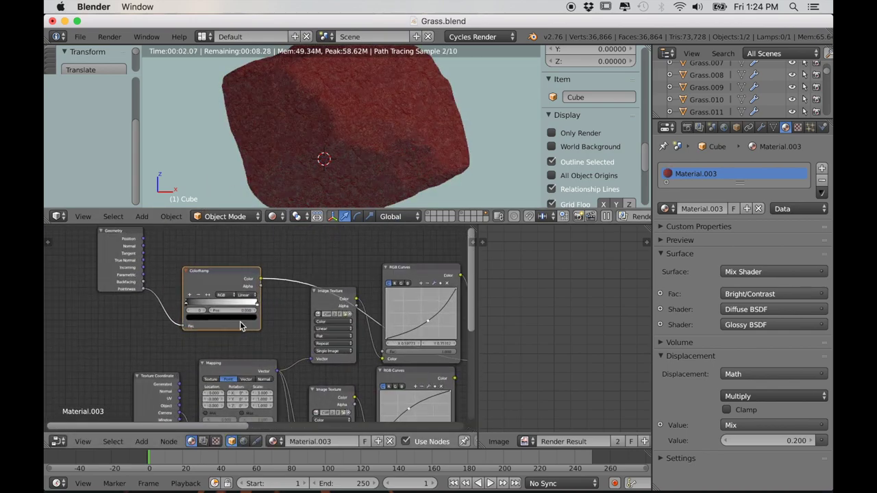
scroll(241, 327, up, 3)
drag(111, 305, 145, 305)
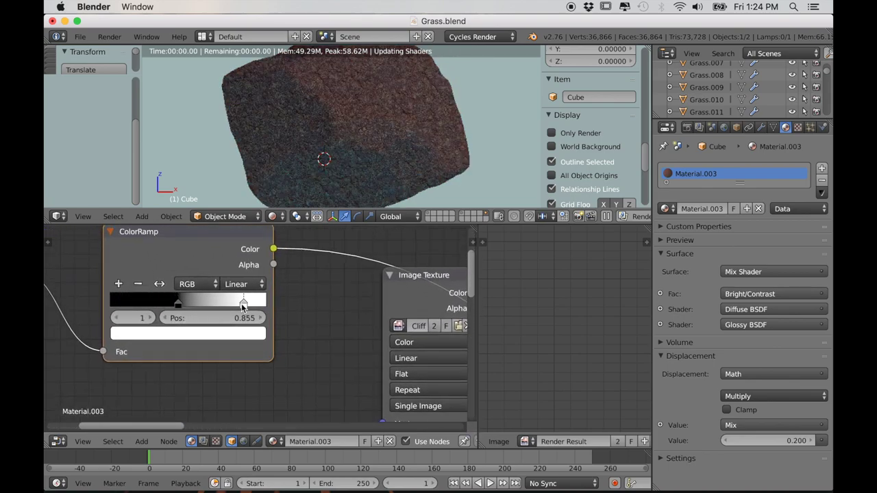
drag(219, 306, 204, 306)
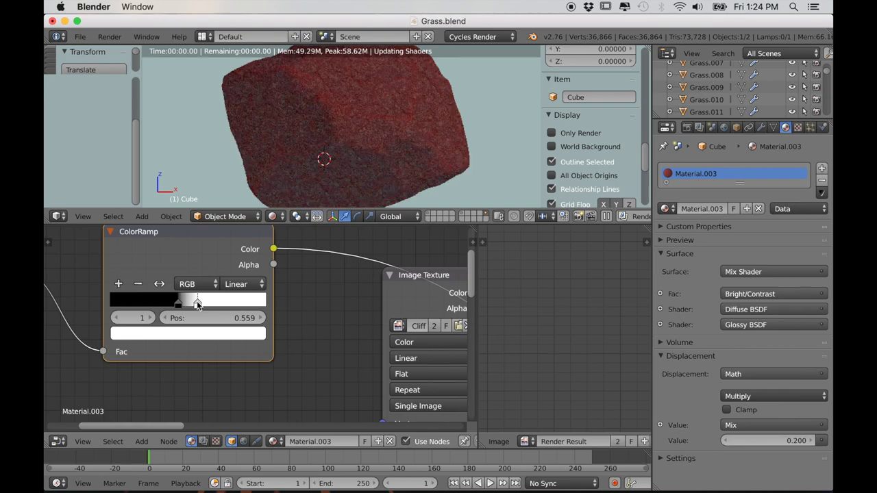
drag(184, 305, 194, 301)
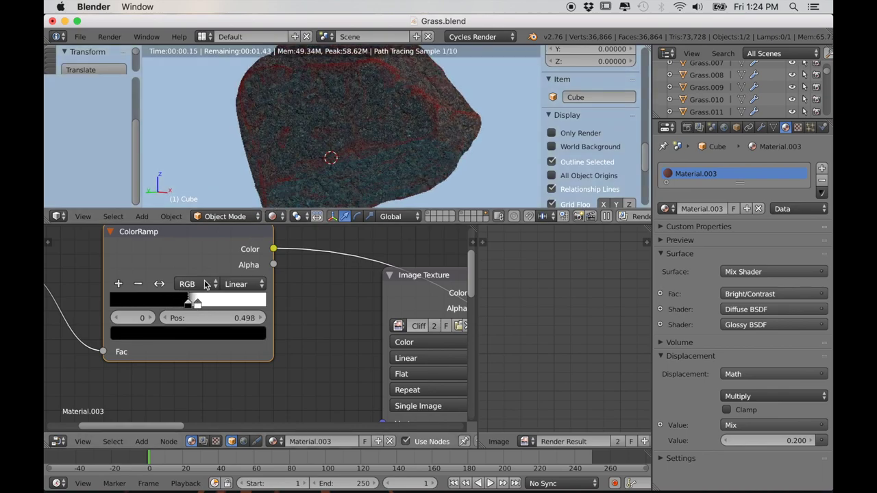
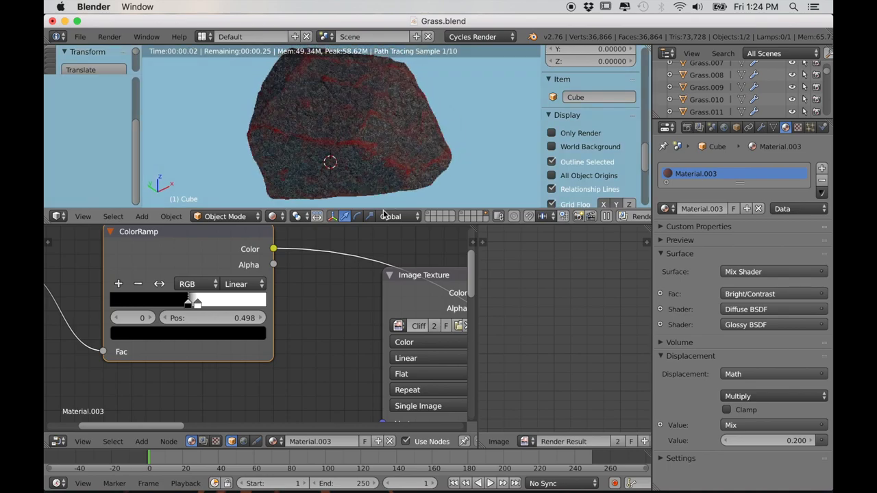
drag(378, 227, 378, 281)
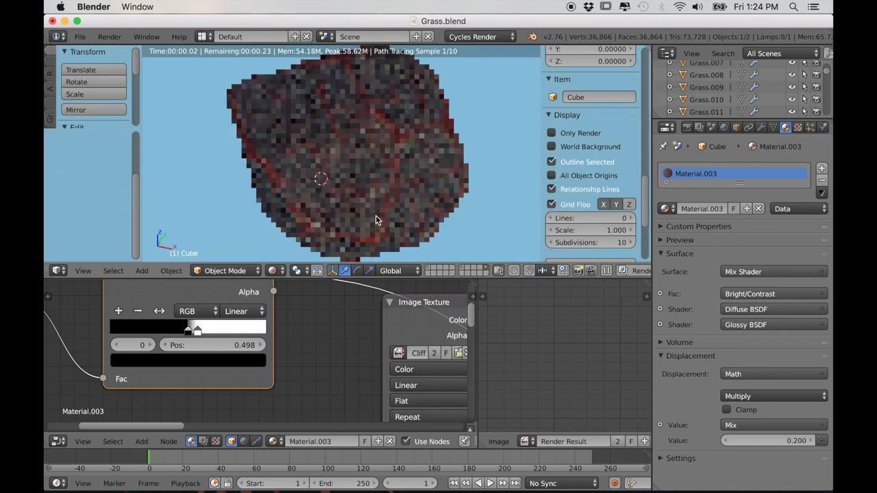
- Set the ColorRamp's white stop position to 0.527 and inspect the red edges around the rock
scroll(206, 336, up, 3)
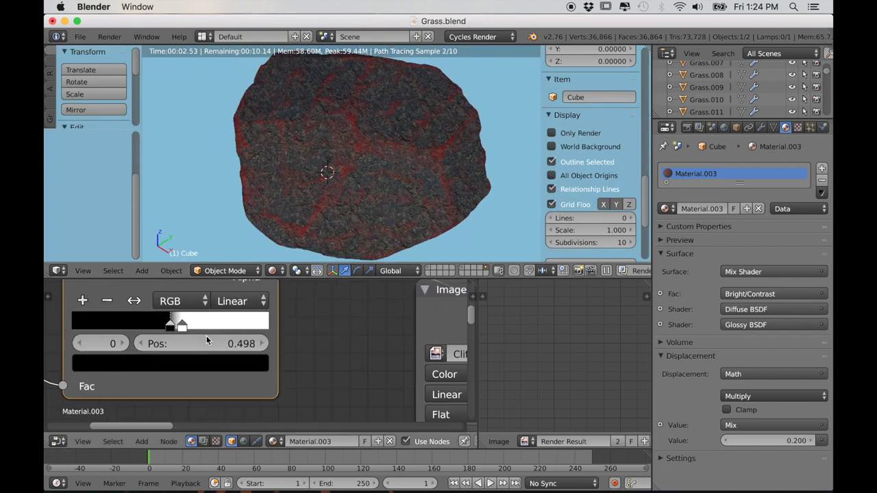
drag(202, 332, 211, 333)
click(215, 330)
scroll(298, 225, down, 1)
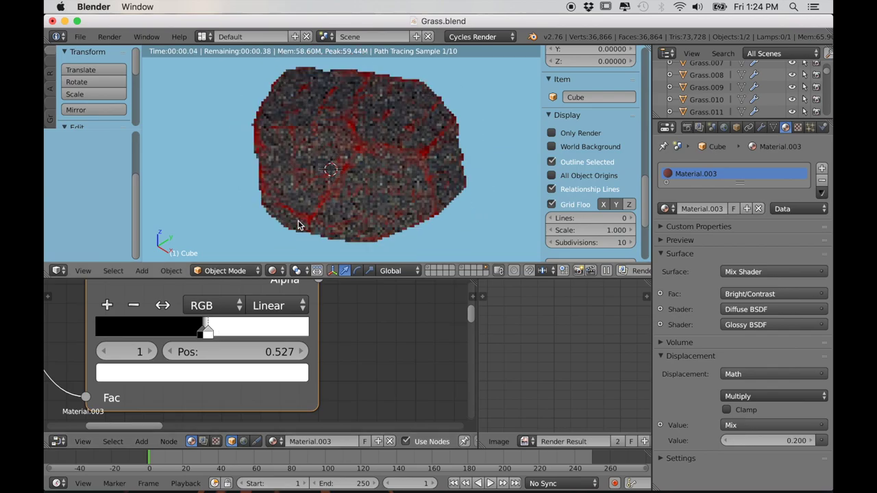
middle_drag(298, 225, 346, 211)
middle_drag(249, 224, 308, 253)
- Reconnect the lower RGB Curves node's Color output to the Mix node's Color2 input
scroll(268, 349, down, 6)
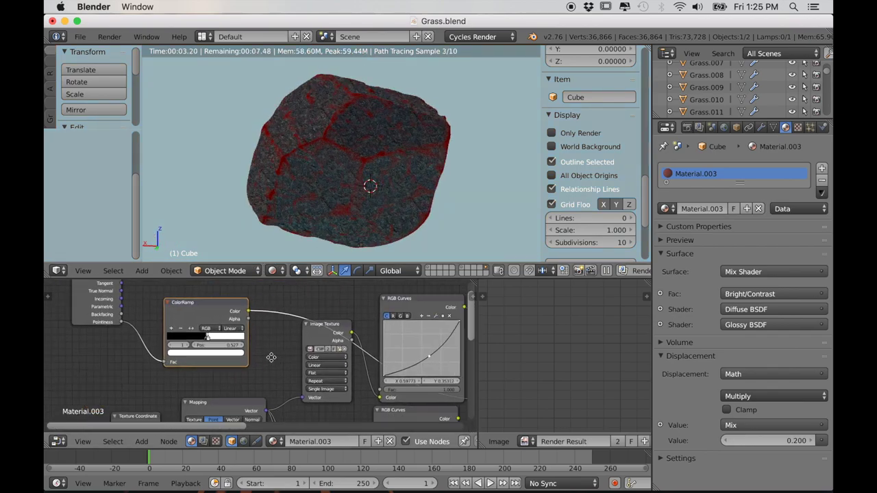
scroll(254, 335, up, 6)
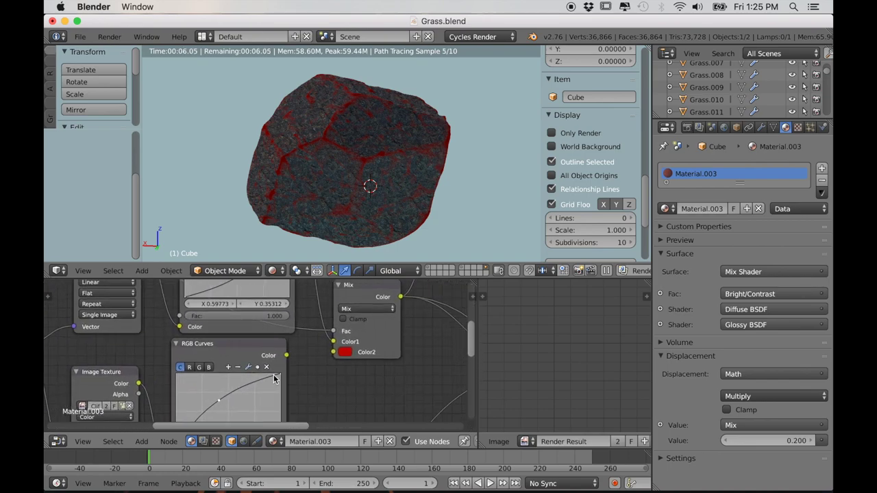
drag(334, 356, 333, 352)
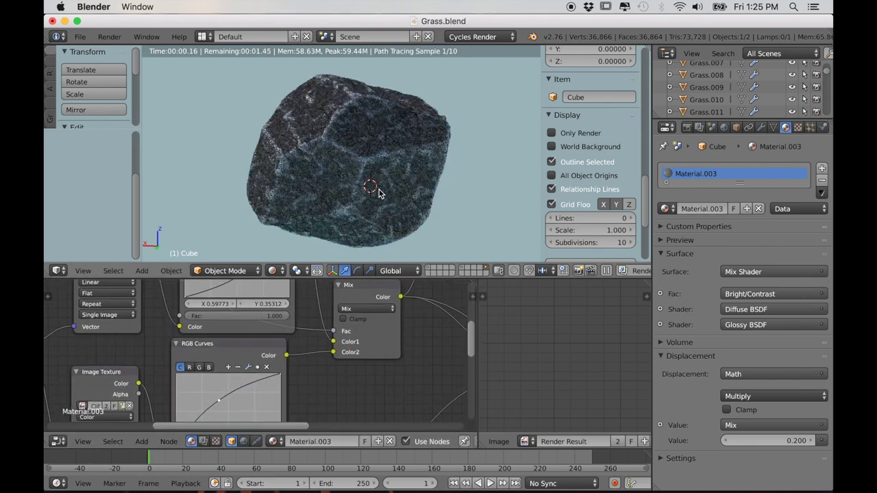
- Set the lower RGB Curves midpoint to X 0.44545, Y 0.56875 and inspect the lightened edges from several sides
scroll(269, 349, up, 1)
middle_drag(268, 350, 294, 328)
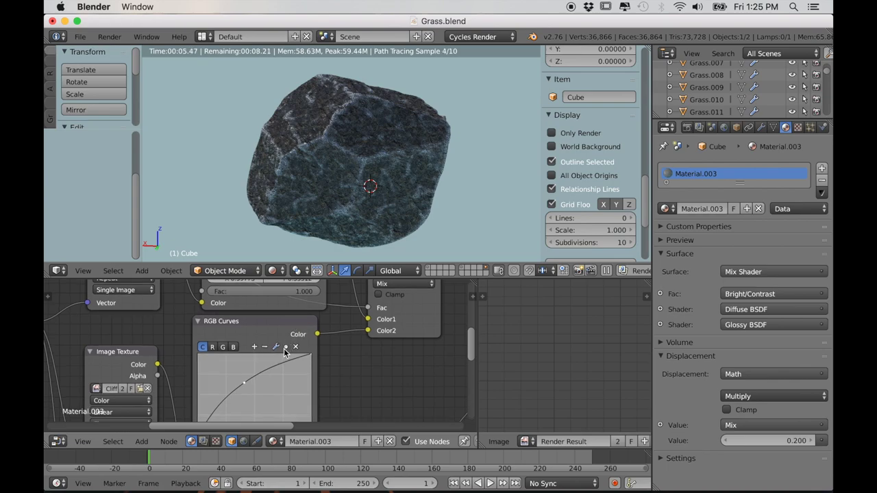
scroll(278, 360, down, 2)
middle_drag(274, 367, 282, 337)
scroll(259, 352, up, 2)
drag(260, 348, 265, 352)
middle_drag(385, 172, 362, 221)
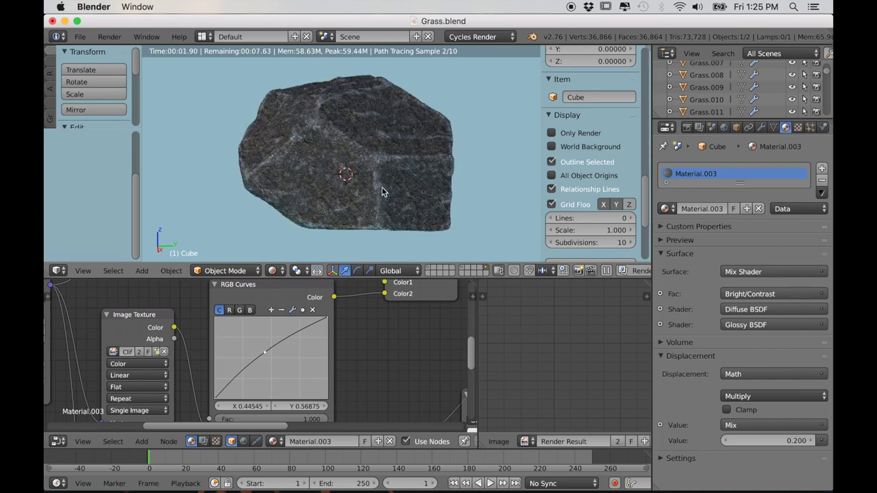
middle_drag(245, 194, 307, 203)
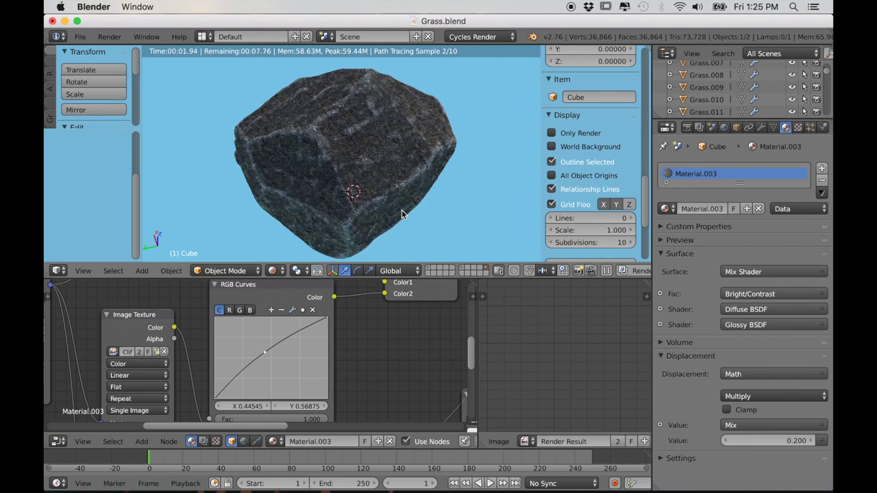
- Enlarge the 3D viewport over the node editor, look through the camera and switch to solid shading
scroll(356, 225, down, 5)
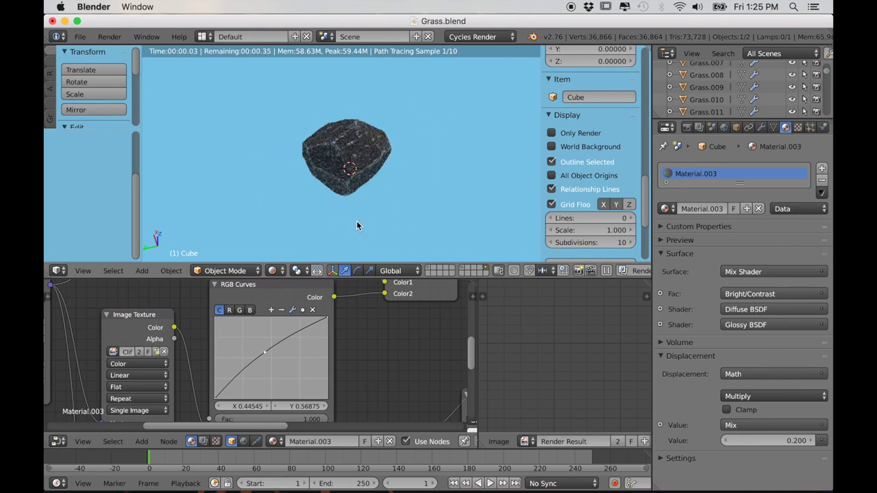
drag(363, 277, 353, 423)
scroll(348, 333, up, 3)
key(KP_0)
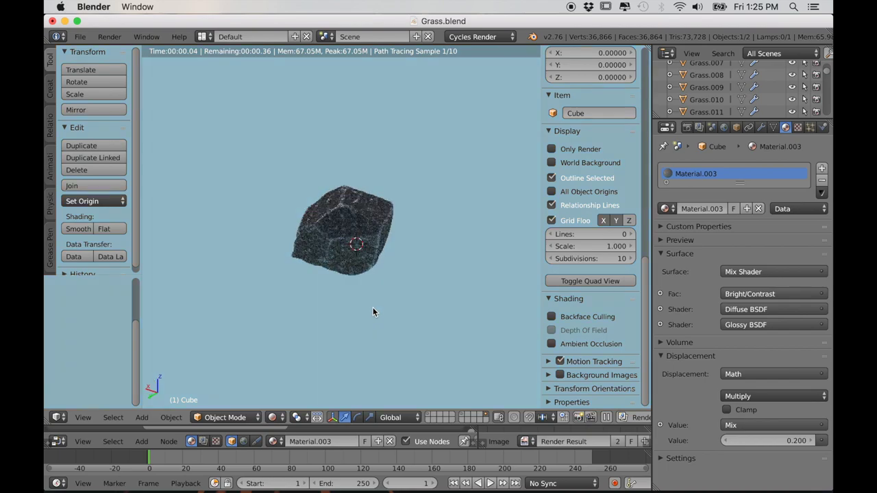
key(Tab)
key(shift+z)
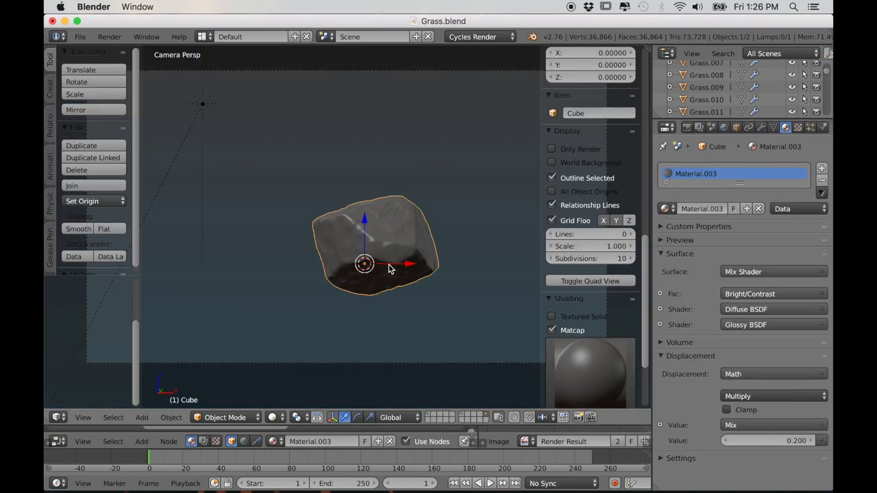
- Duplicate the rock mesh in Edit Mode with an X offset of -1.093, then enlarge, freely rotate and raise the copy along Z
click(313, 306)
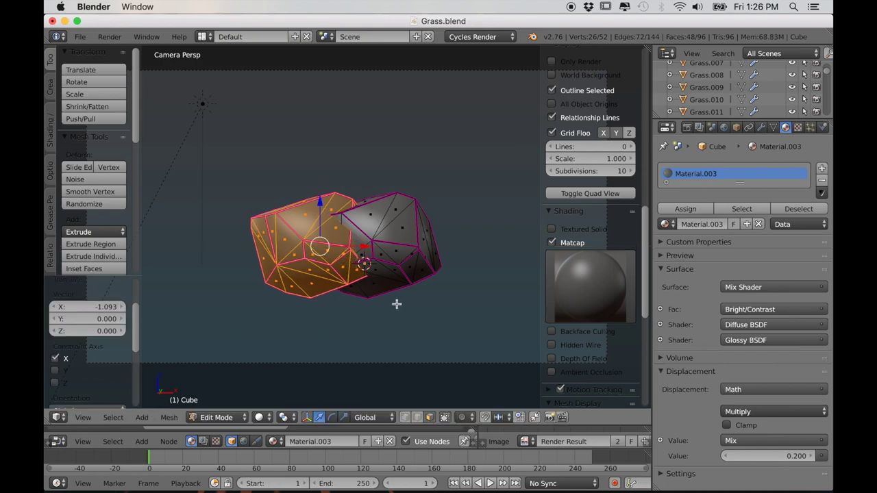
click(462, 305)
key(r)
key(r)
click(359, 291)
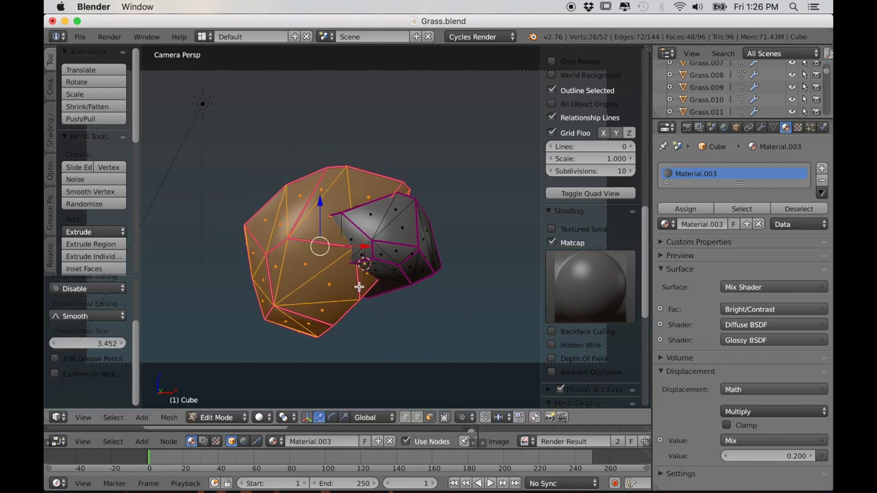
key(g)
key(z)
click(523, 183)
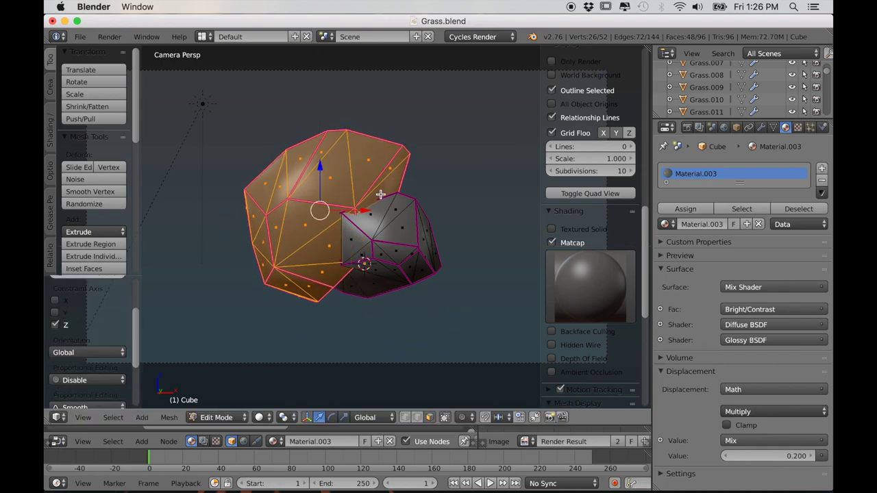
- Hide the 3D viewport's side regions and split it into two views side by side
key(t)
key(n)
drag(646, 54, 378, 82)
- Move the large rock along Y and rotate it freely so it stands behind the original rock
middle_drag(439, 175, 551, 211)
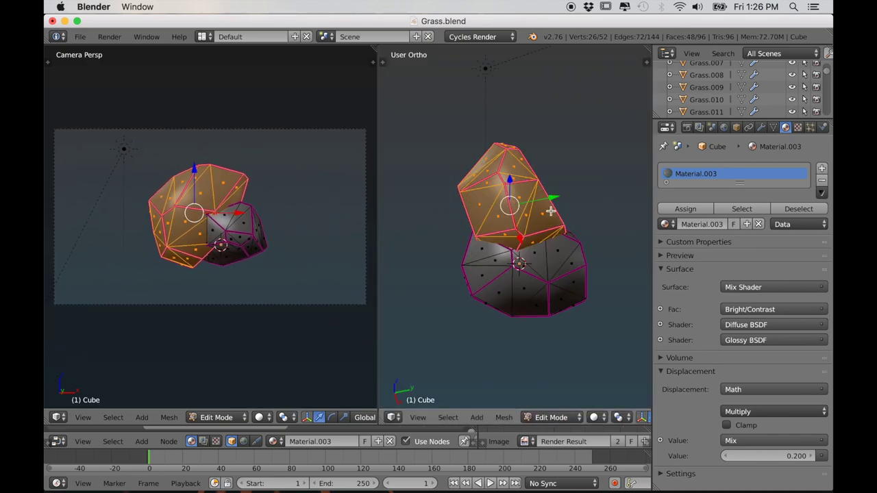
drag(553, 201, 614, 188)
key(r)
key(r)
click(317, 245)
middle_drag(507, 251, 504, 289)
key(g)
key(y)
click(610, 171)
- Duplicate the large rock to the right behind the original, scale the copy down and rotate it freely
scroll(516, 294, up, 1)
key(shift+d)
click(591, 303)
key(r)
key(r)
click(606, 302)
key(s)
click(581, 297)
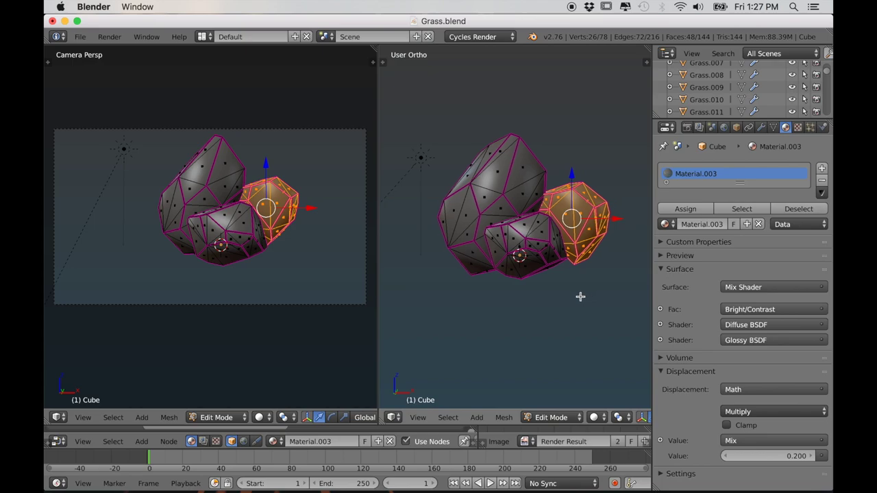
shift+middle_drag(580, 297, 535, 294)
key(r)
key(r)
click(562, 331)
- Duplicate the right rock as a fourth one at the cluster's right end, enlarge it, rotate it freely and adjust its position
key(shift+d)
click(556, 302)
key(s)
click(596, 316)
key(r)
key(r)
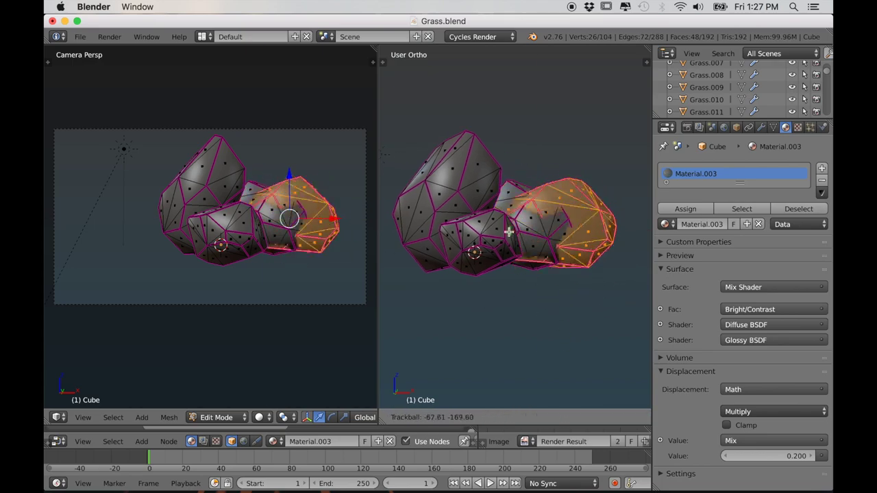
click(599, 311)
scroll(593, 272, down, 4)
scroll(594, 272, up, 5)
middle_drag(593, 272, 557, 244)
drag(563, 205, 563, 207)
- Duplicate the rock to the cluster's left end as a small fifth rock and rotate it freely
scroll(555, 240, down, 3)
shift+middle_drag(543, 260, 566, 259)
key(shift+d)
click(441, 257)
key(r)
key(r)
click(462, 218)
scroll(478, 276, up, 3)
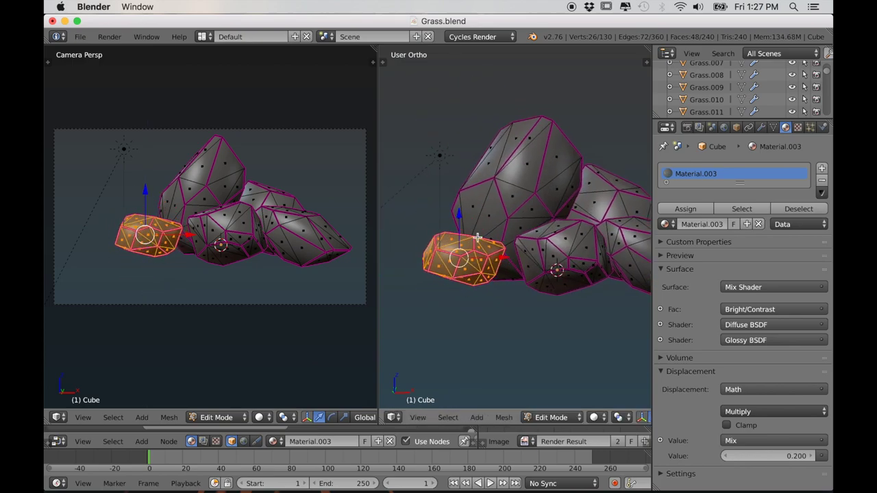
- Lower the small left rock along Z, rotate it and shift it along X closer to the original rock
drag(459, 218, 459, 226)
key(r)
key(r)
drag(502, 267, 527, 274)
click(523, 313)
- Duplicate the small left rock to a spot behind it, rotate the copy freely and scale it up
middle_drag(488, 298, 536, 326)
key(shift+d)
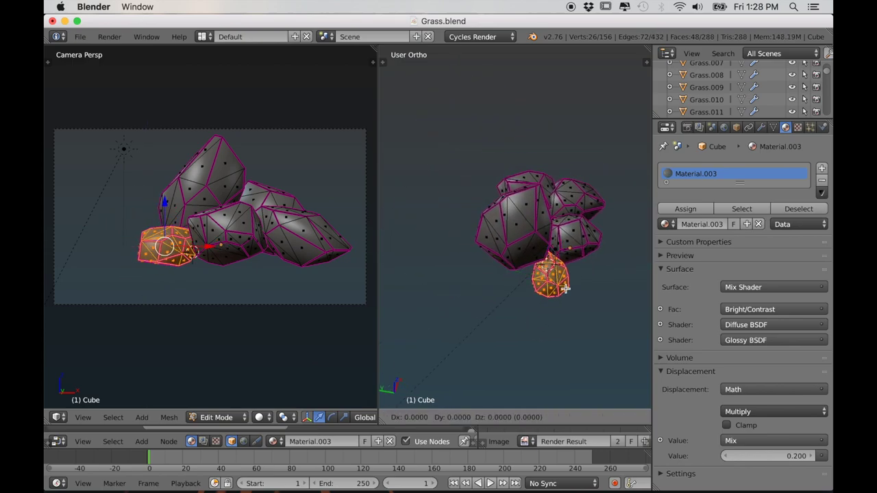
click(495, 278)
key(r)
key(r)
click(611, 278)
middle_drag(610, 295, 562, 331)
key(s)
click(364, 305)
- Rotate the new left rear rock again and shift it slightly outward along X
key(r)
key(r)
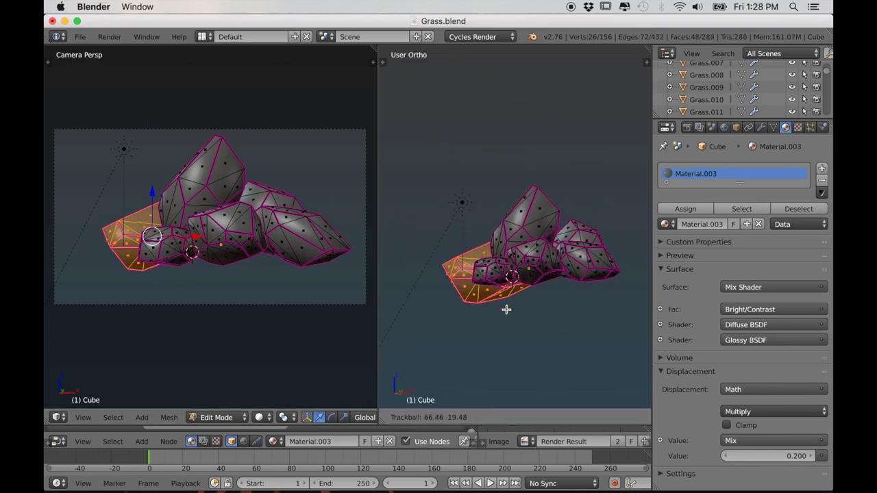
click(509, 279)
mouse_move(509, 279)
middle_down()
mouse_move(517, 297)
mouse_move(521, 284)
middle_up()
drag(517, 270, 505, 270)
- Duplicate the left rear rock to the cluster's front right as a seventh rock and rotate it freely
middle_drag(466, 281, 515, 306)
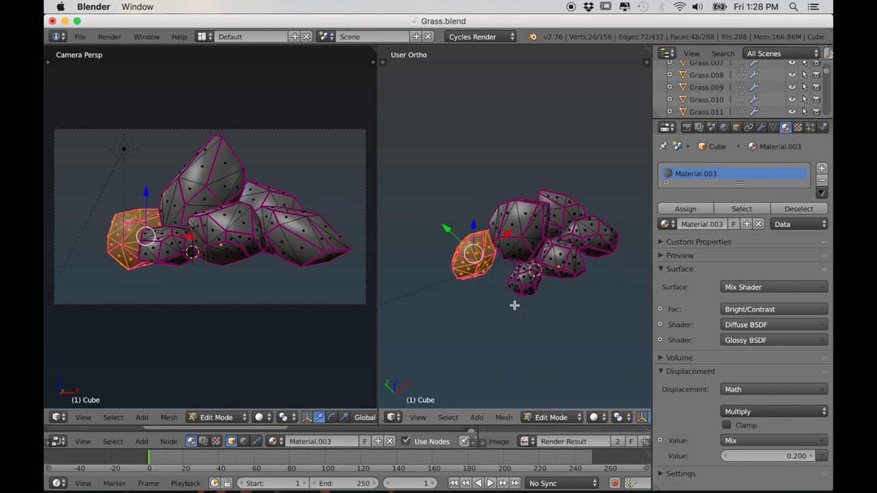
key(shift+d)
click(604, 299)
scroll(569, 308, up, 4)
middle_drag(568, 308, 528, 302)
key(r)
key(r)
click(409, 313)
- Reposition, rotate and shrink the seventh rock in front of the right-hand rocks
scroll(349, 311, up, 2)
key(g)
click(331, 309)
key(r)
key(r)
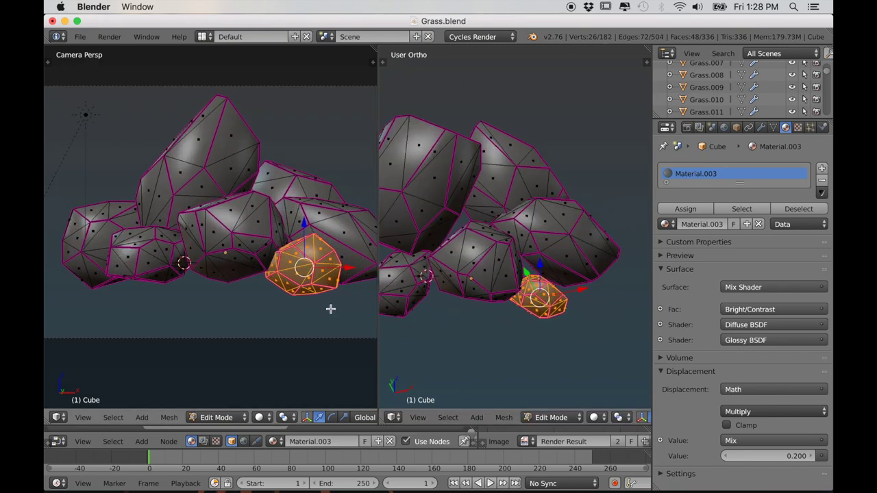
click(302, 306)
- Select the large back rock's linked geometry, scale it up slightly and return to Object Mode
scroll(308, 307, down, 3)
scroll(487, 323, down, 2)
key(a)
key(l)
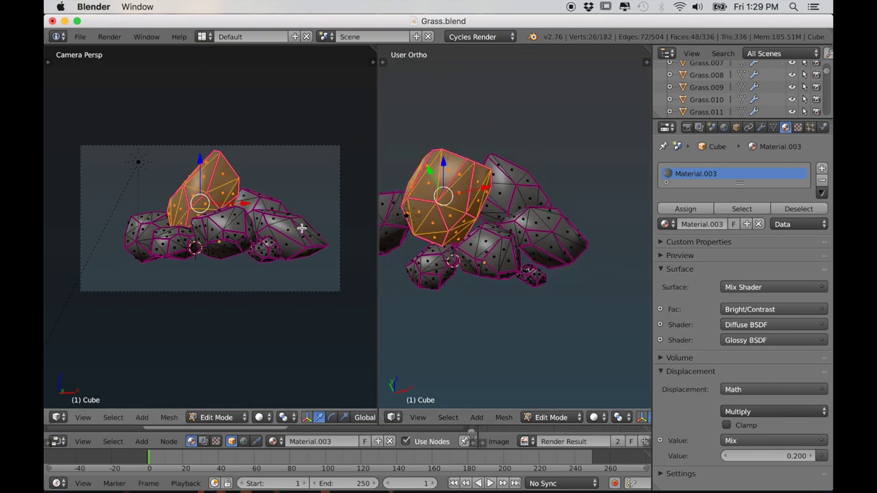
key(s)
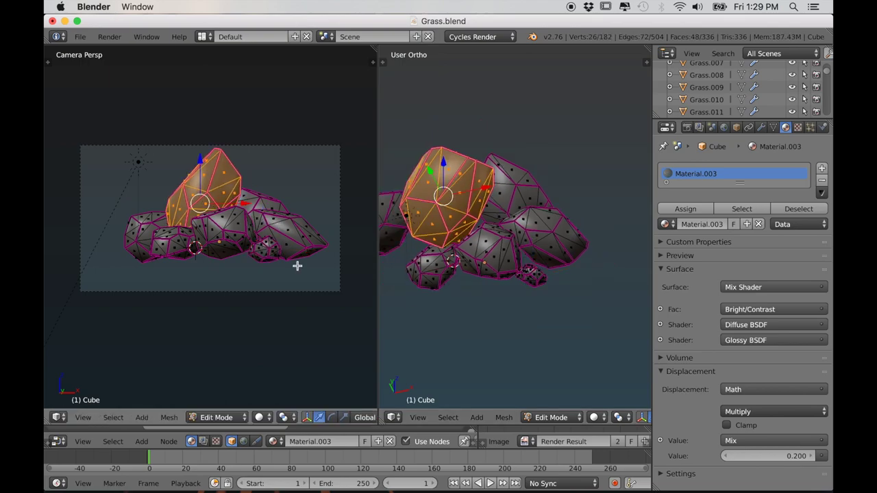
key(Tab)
scroll(225, 294, down, 1)
key(Home)
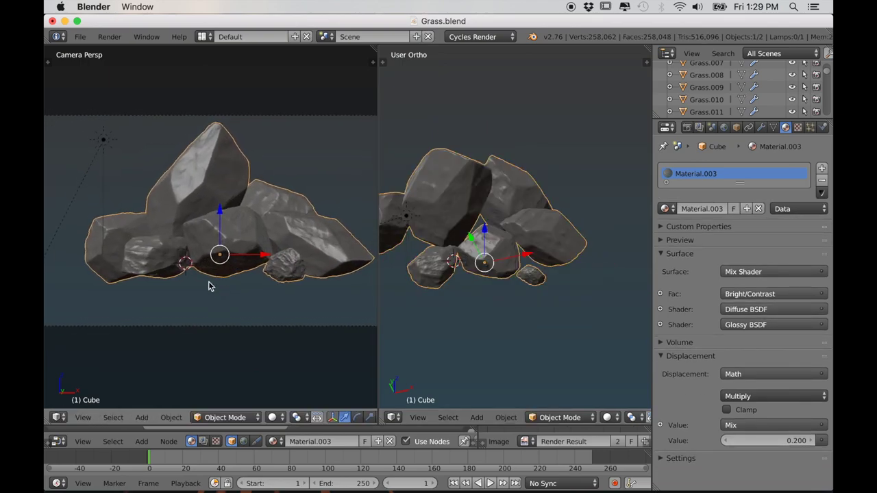
- Move the rock cluster to the first layer and display that layer with the terrain
scroll(499, 308, down, 2)
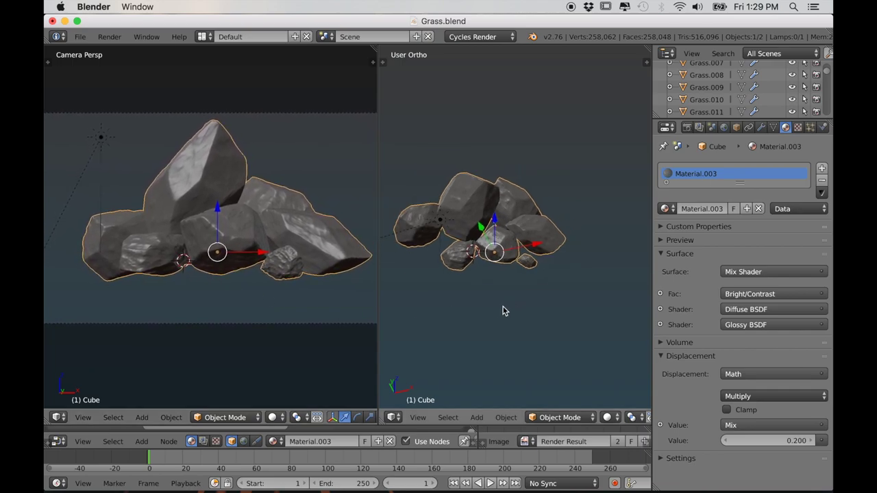
shift+middle_drag(495, 315, 503, 314)
key(m)
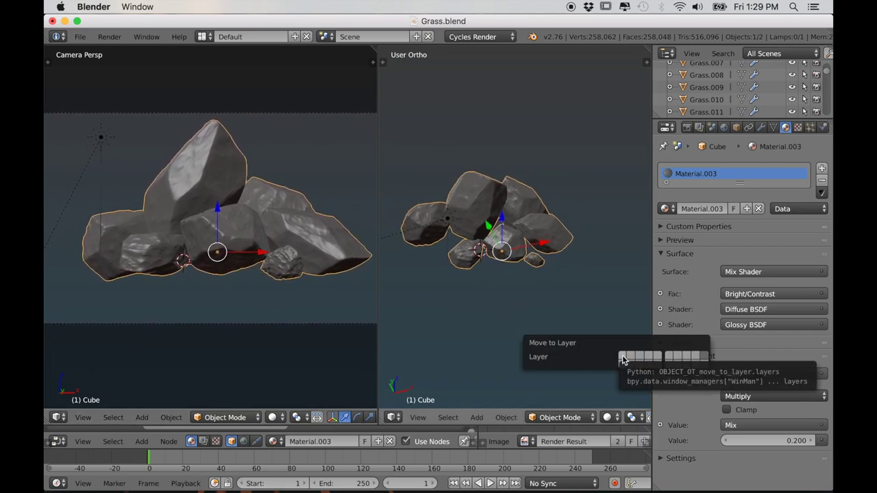
click(626, 361)
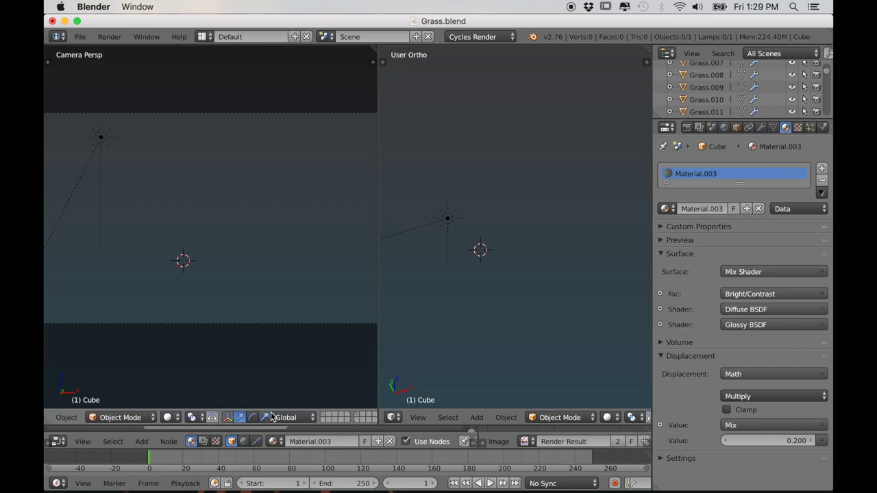
click(310, 417)
- Scale the whole rock cluster's mesh down in Edit Mode to suit the terrain
scroll(240, 282, down, 2)
shift+middle_drag(239, 281, 242, 291)
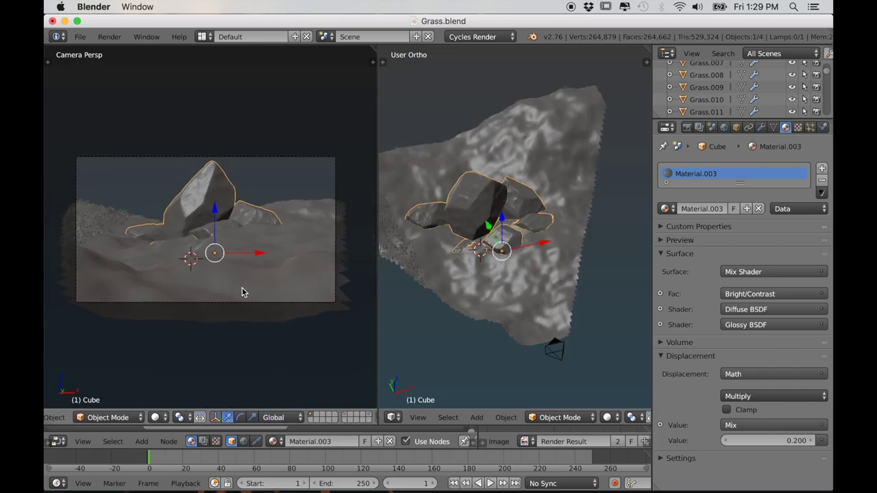
key(Tab)
key(a)
key(a)
key(s)
click(290, 274)
key(Tab)
- Move the rock cluster across the terrain toward the camera and lower it along Z to rest on the ground
middle_drag(521, 226, 490, 250)
drag(490, 230, 552, 240)
middle_drag(541, 264, 525, 221)
drag(524, 223, 524, 204)
middle_drag(524, 204, 530, 235)
drag(531, 235, 499, 254)
middle_drag(499, 254, 507, 210)
drag(507, 210, 509, 221)
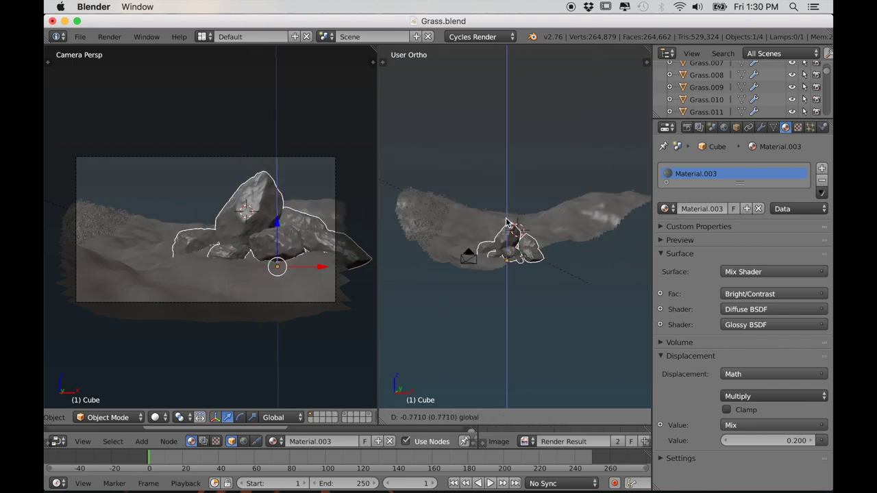
- Scale the repositioned cluster's mesh down further in Edit Mode and return to Object Mode
middle_drag(510, 222, 549, 233)
scroll(549, 233, up, 2)
key(Tab)
key(s)
click(604, 320)
key(Tab)
middle_drag(575, 363, 507, 295)
- Duplicate the rock cluster along X to the terrain's left side and set the copy's Multires preview and render levels to 3
scroll(430, 307, up, 3)
key(shift+d)
key(x)
click(439, 302)
scroll(439, 301, down, 3)
click(762, 128)
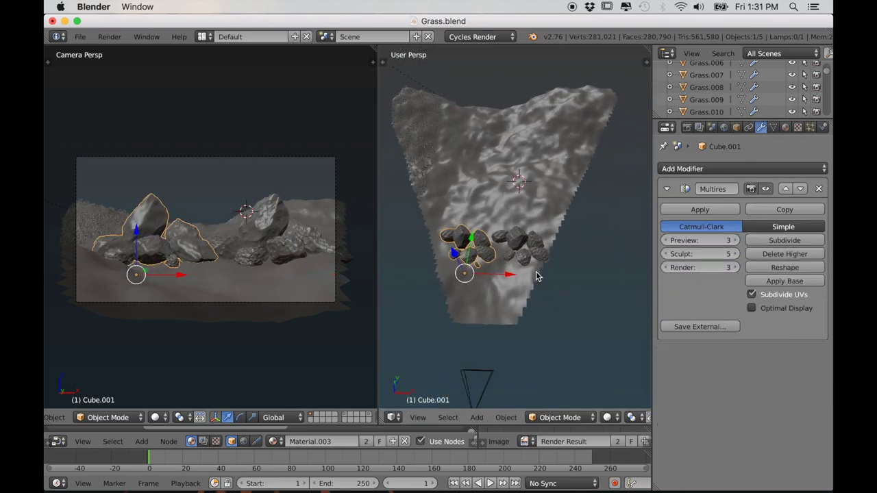
- Move the duplicated rock cluster back along Y to the far hillside of the terrain and fit its height to the slope
middle_drag(603, 250, 535, 243)
drag(470, 217, 541, 147)
middle_drag(539, 108, 488, 118)
drag(474, 118, 472, 102)
middle_drag(507, 288, 520, 239)
scroll(521, 239, up, 4)
drag(523, 239, 537, 240)
middle_drag(589, 205, 529, 238)
scroll(530, 237, down, 3)
- Rotate the rear rock cluster's mesh about -100 degrees around the global Z axis in Edit Mode
key(Tab)
key(Tab)
key(Tab)
key(r)
key(r)
key(r)
key(z)
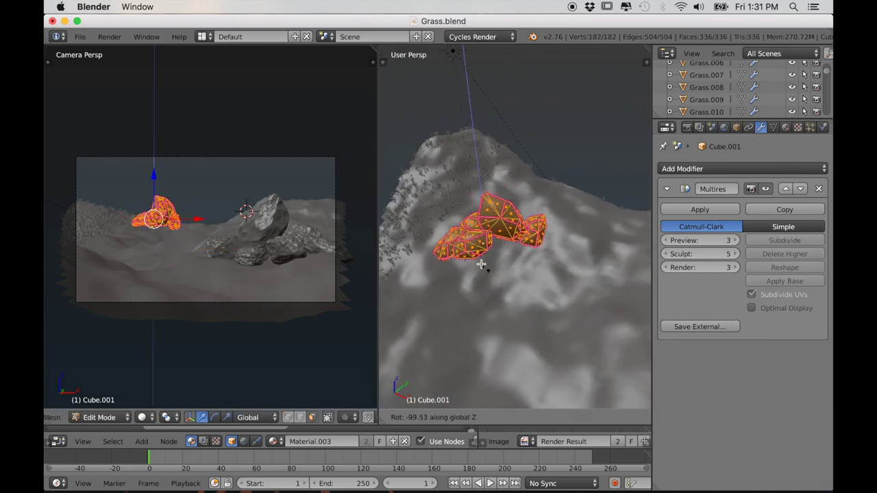
click(478, 265)
- Enlarge the rear cluster's mesh in Edit Mode and shift the cluster down along Z and left along X to sit on the hillside
middle_drag(478, 265, 511, 206)
key(Tab)
drag(498, 182, 497, 201)
middle_drag(521, 213, 540, 243)
key(Tab)
key(s)
click(556, 259)
drag(480, 133, 480, 144)
key(Tab)
scroll(505, 211, down, 2)
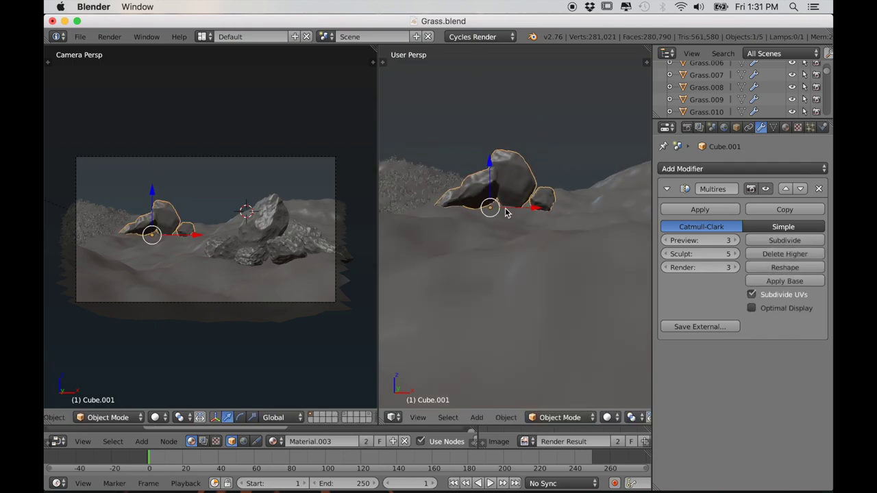
drag(520, 207, 478, 207)
scroll(498, 237, down, 3)
scroll(497, 265, down, 3)
key(Tab)
key(Tab)
- Select the front rock cluster and move it closer to the camera, adjusting its position on the terrain
middle_drag(553, 262, 507, 263)
right_click(508, 270)
drag(526, 261, 512, 267)
drag(492, 319, 489, 313)
drag(514, 270, 499, 275)
drag(476, 316, 478, 319)
middle_drag(479, 319, 589, 233)
middle_drag(521, 178, 513, 261)
- Add a plane mesh at a new 3D cursor position, stand it upright and move it back to the far edge of the terrain
click(512, 261)
key(shift+a)
mouse_move(517, 262)
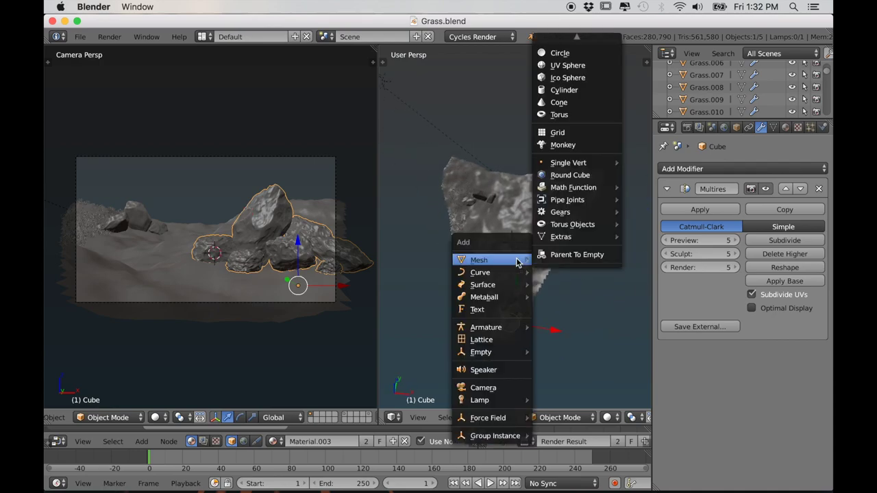
click(559, 44)
key(Tab)
mouse_move(573, 258)
middle_down()
mouse_move(602, 259)
mouse_move(548, 236)
middle_up()
key(Tab)
mouse_move(538, 229)
mouse_down()
mouse_move(584, 184)
mouse_move(562, 181)
mouse_up()
middle_drag(562, 181, 567, 253)
- Switch the camera viewport's shading to Material
scroll(566, 253, down, 3)
key(n)
scroll(594, 302, down, 4)
click(177, 354)
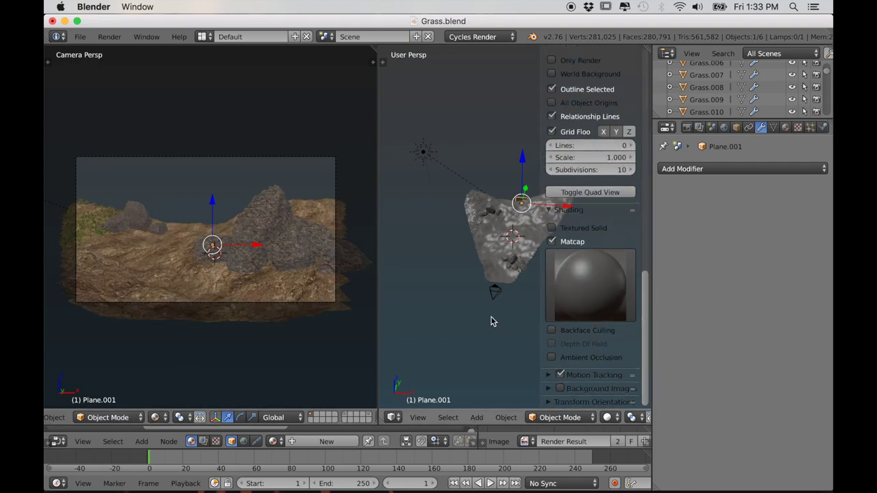
scroll(499, 318, up, 1)
key(n)
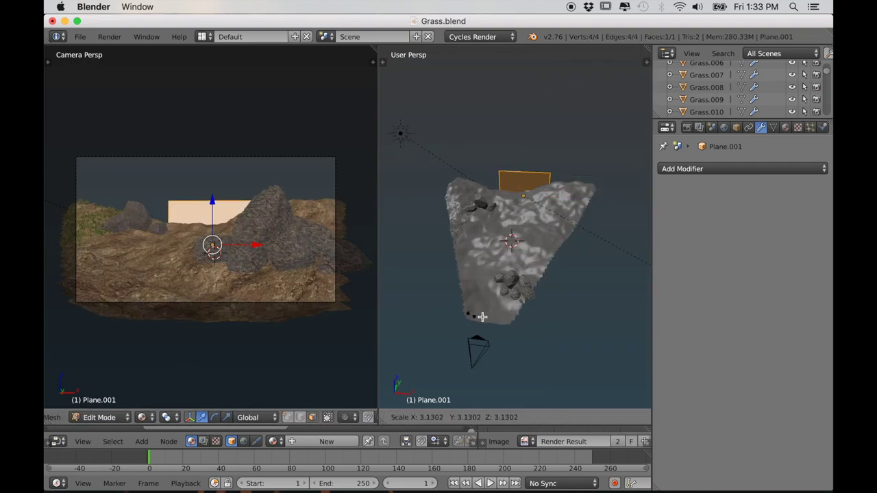
- Scale the upright plane's mesh up to fill the camera's background and raise the plane along Z
click(616, 259)
key(s)
click(630, 254)
key(Tab)
drag(527, 158, 525, 141)
drag(568, 187, 568, 187)
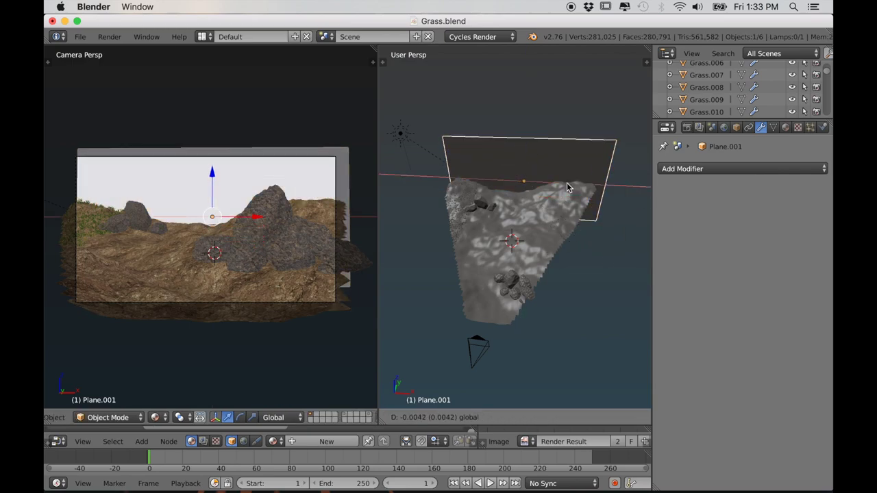
- Unwrap the backdrop plane's UVs and give the plane a new material
key(Tab)
key(u)
click(480, 266)
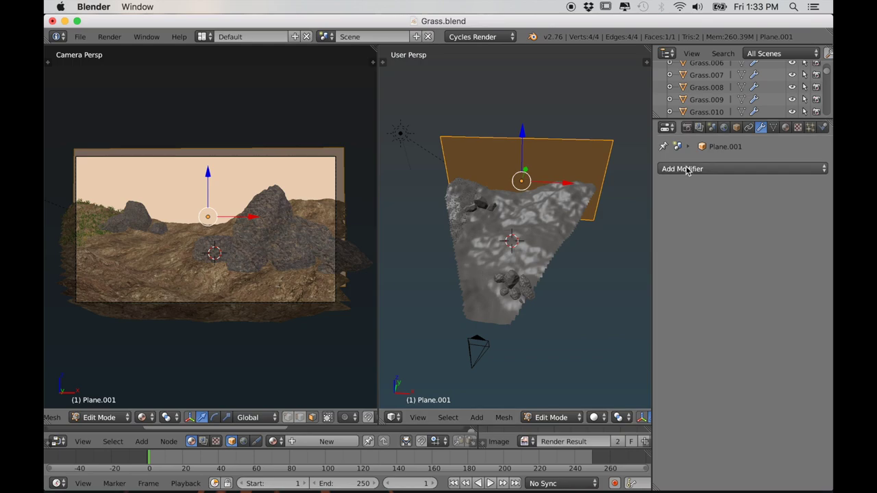
click(785, 127)
click(724, 224)
- Add an Image Texture with mapping nodes to the backdrop's material and change its surface shader to Emission
drag(209, 429, 209, 288)
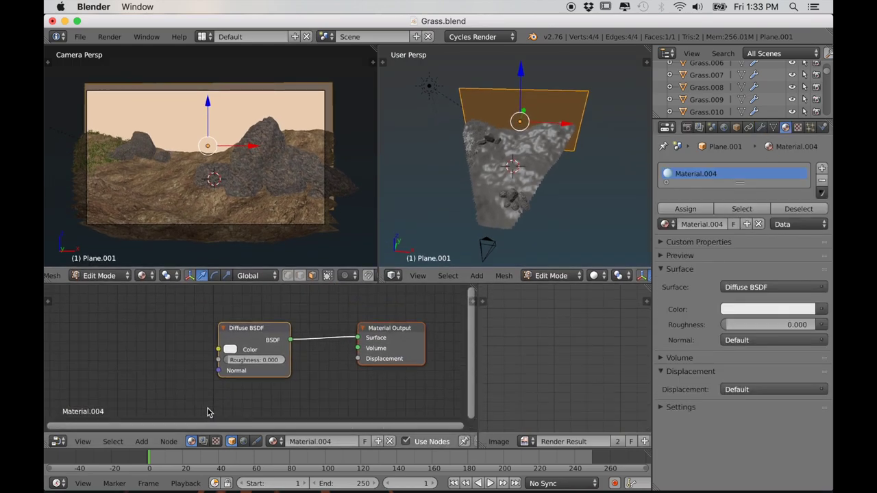
key(ctrl+t)
scroll(237, 366, up, 4)
middle_drag(237, 367, 288, 375)
click(761, 287)
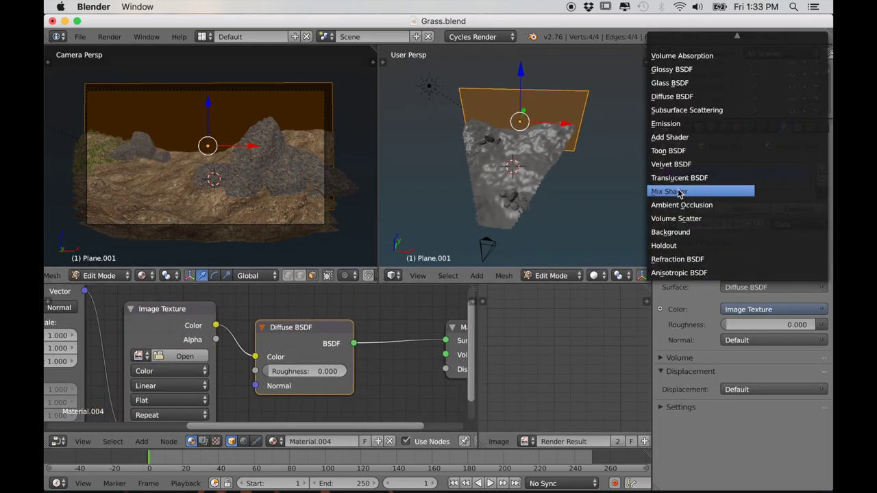
click(668, 123)
scroll(173, 385, up, 3)
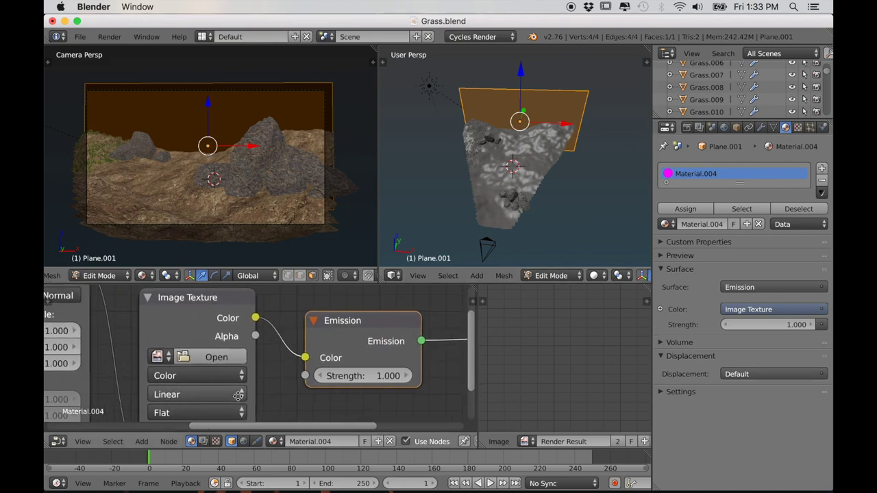
- Load the sky image Skies0206_1_L.jpg into the backdrop's Image Texture node
click(211, 358)
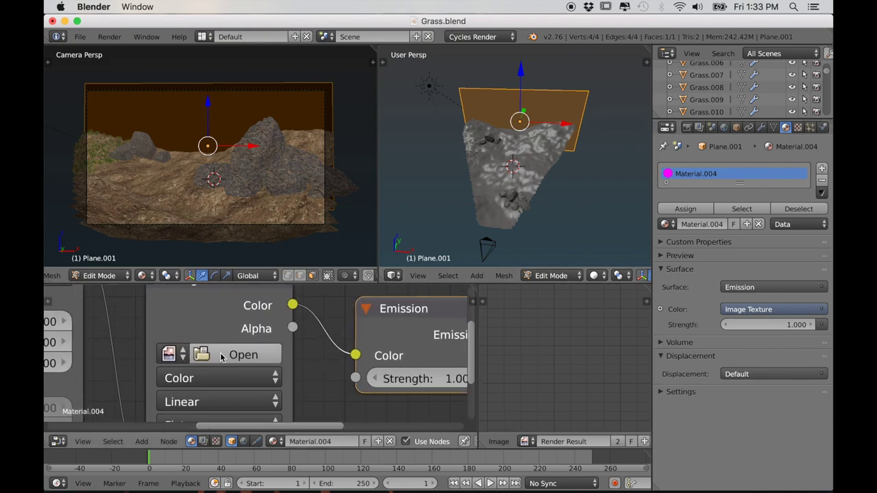
click(226, 112)
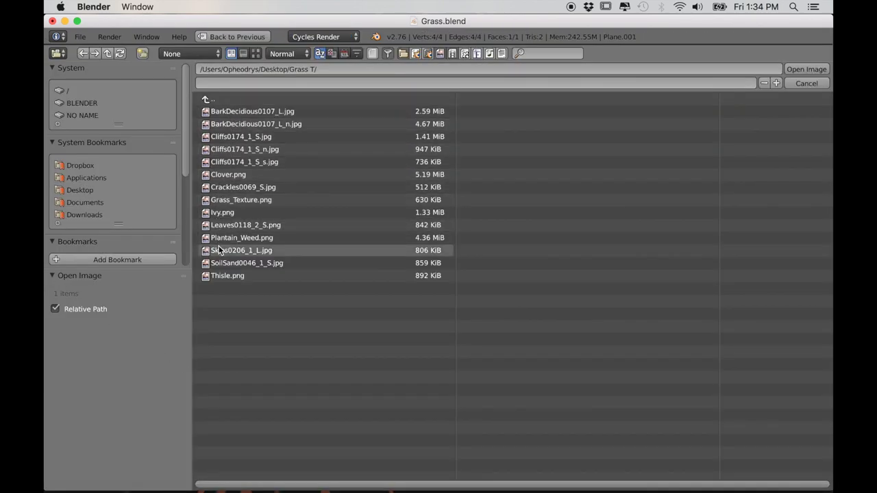
click(803, 69)
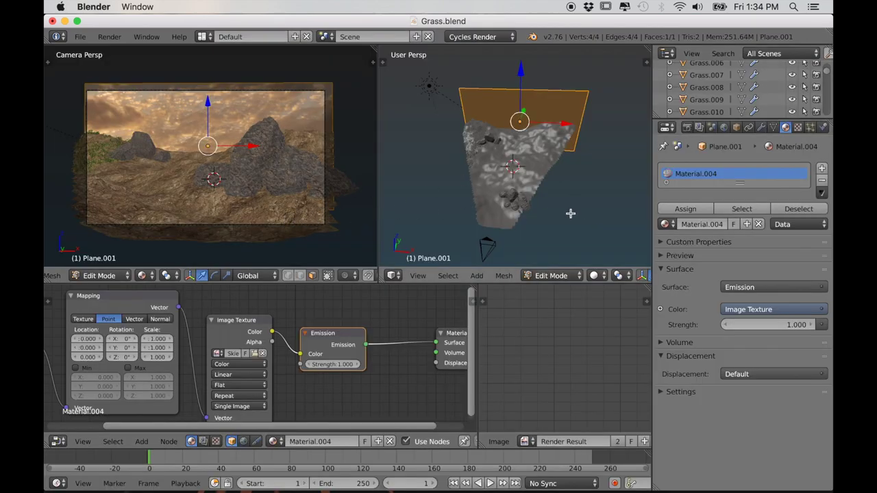
- Scale the sky plane's mesh up further, then move the plane up about 3.17 along Z and about 0.68 along X
key(s)
click(597, 229)
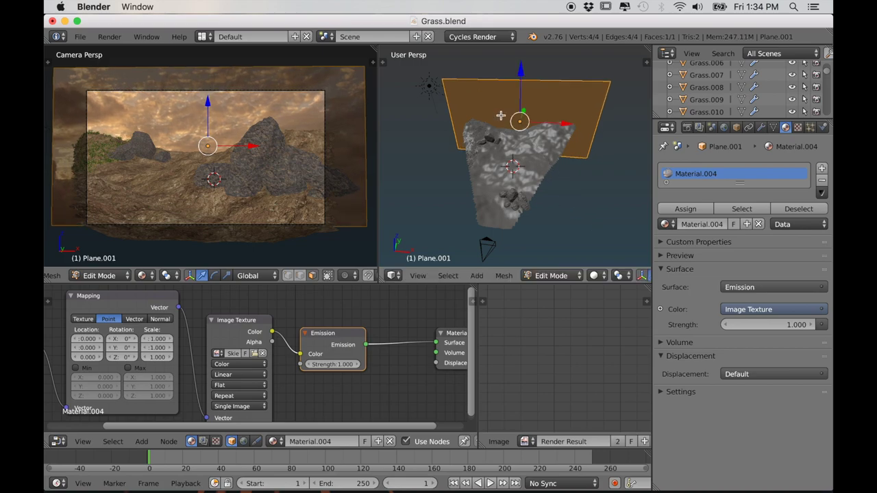
key(Tab)
key(g)
key(z)
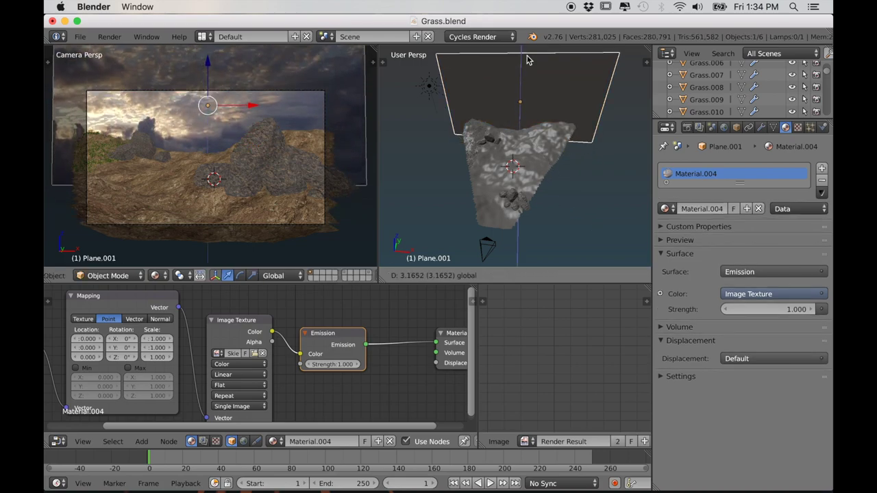
click(526, 59)
key(g)
key(x)
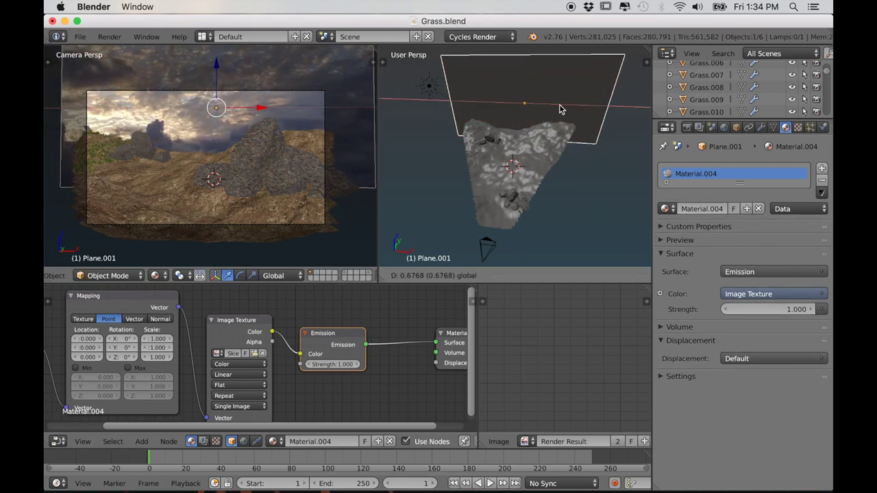
click(562, 109)
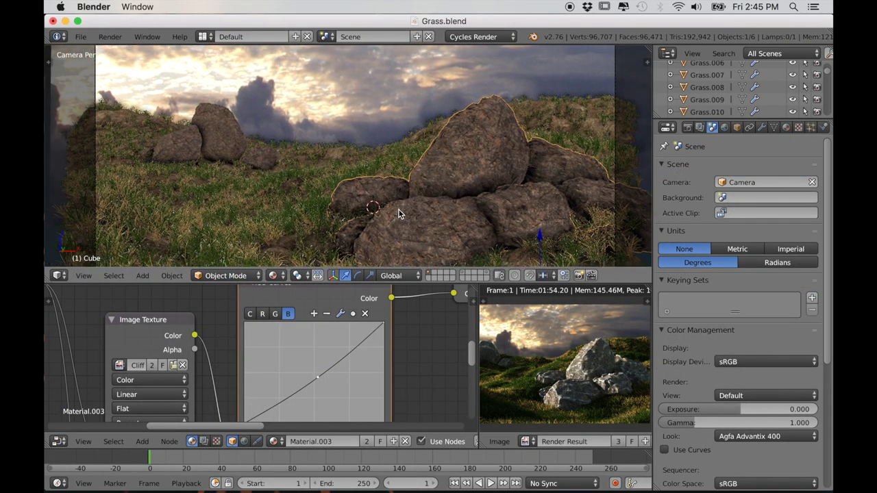
- Hide the grassy terrain, the rear rock cluster and the sky plane to isolate the front rocks
scroll(387, 188, down, 2)
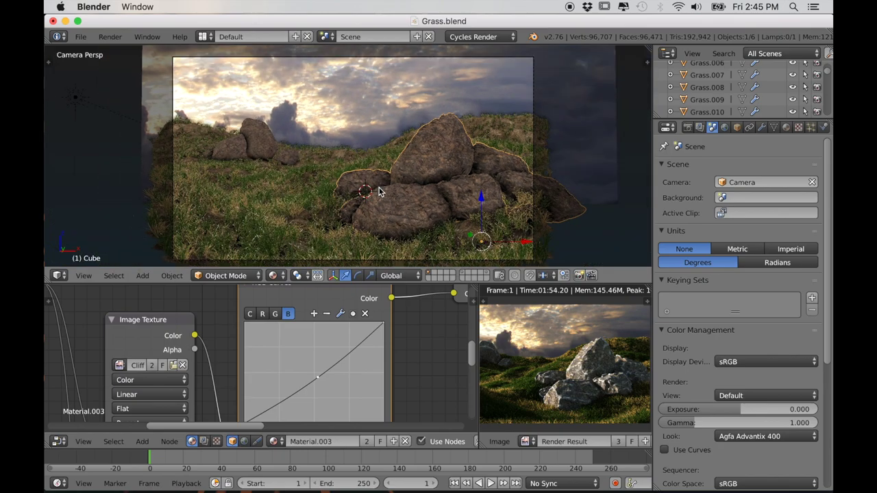
right_click(266, 229)
right_click(251, 139)
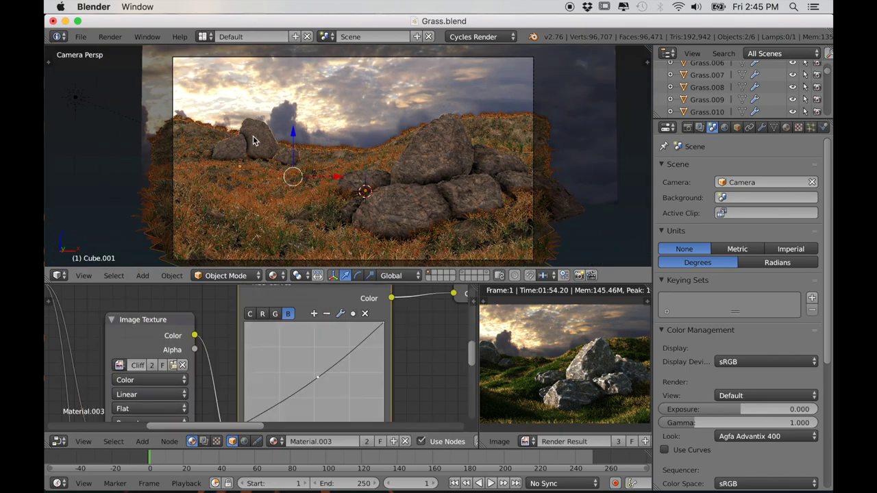
shift+right_click(323, 79)
key(h)
scroll(418, 221, up, 3)
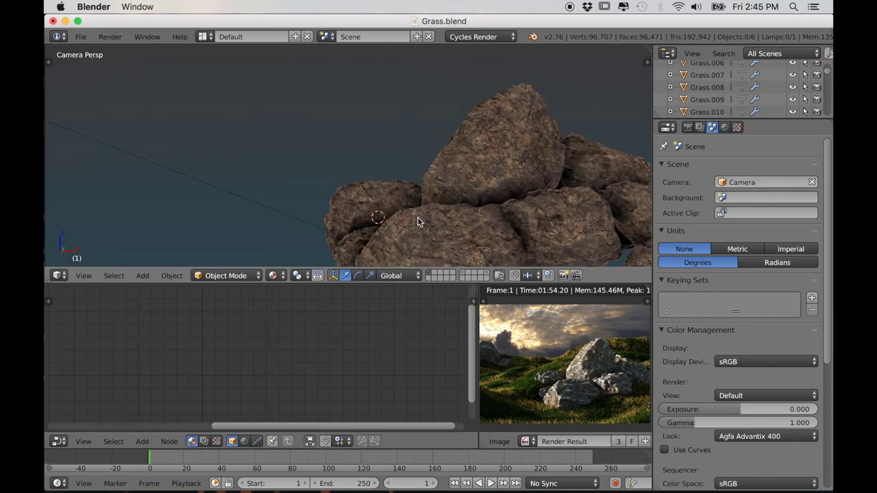
shift+middle_drag(419, 222, 325, 185)
scroll(356, 203, down, 2)
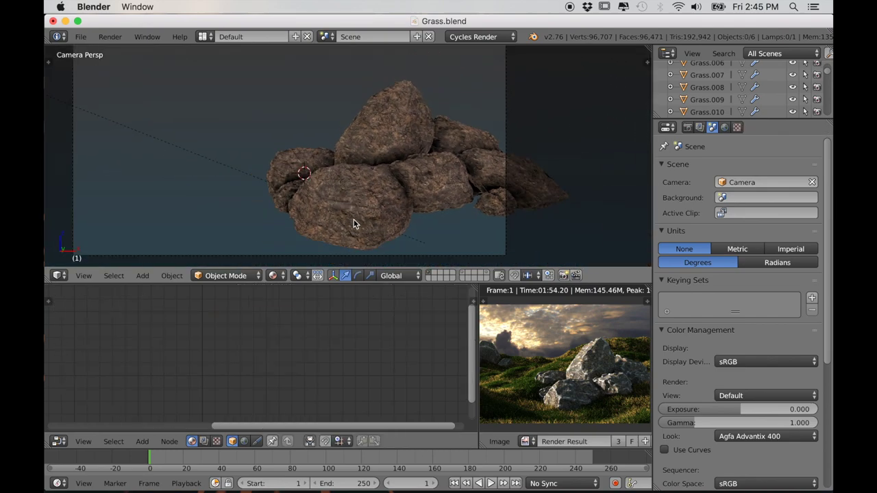
- Enter Edit Mode on the front rock cluster and circle-select only the upper and left-facing faces of the rocks
right_click(353, 221)
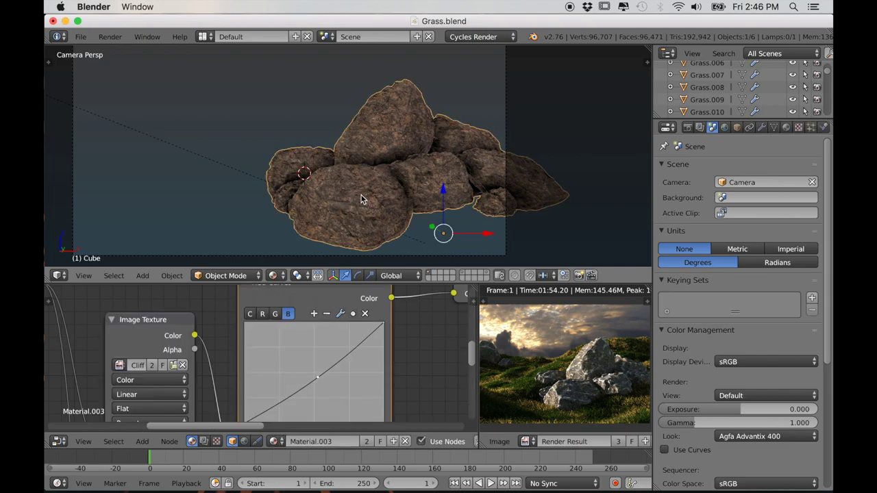
key(Tab)
shift+middle_drag(352, 201, 379, 211)
key(a)
mouse_move(314, 158)
mouse_down()
mouse_move(322, 156)
mouse_move(297, 186)
mouse_move(303, 201)
mouse_move(354, 133)
mouse_move(370, 141)
mouse_move(412, 89)
mouse_up()
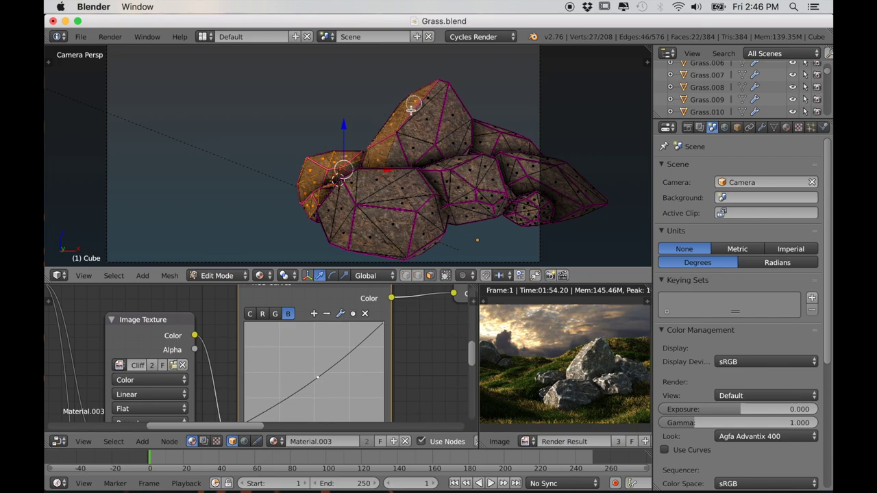
mouse_move(396, 142)
mouse_down()
mouse_move(349, 196)
mouse_move(337, 230)
mouse_up()
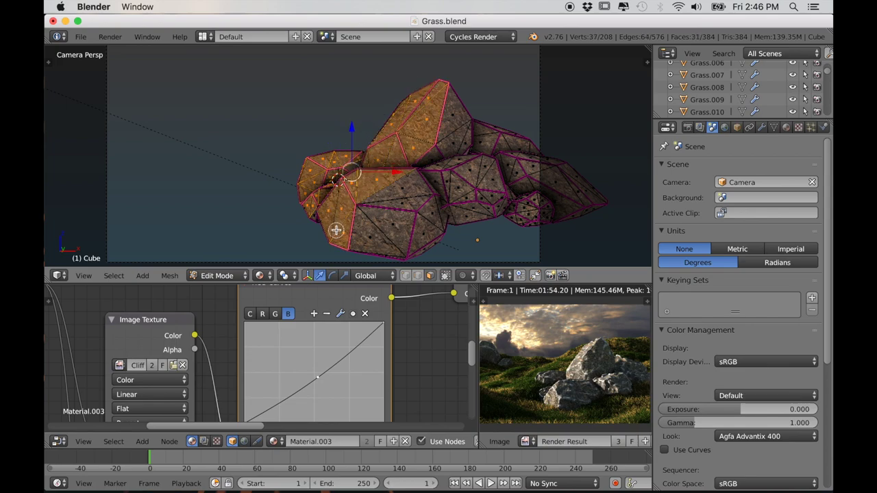
drag(447, 170, 445, 172)
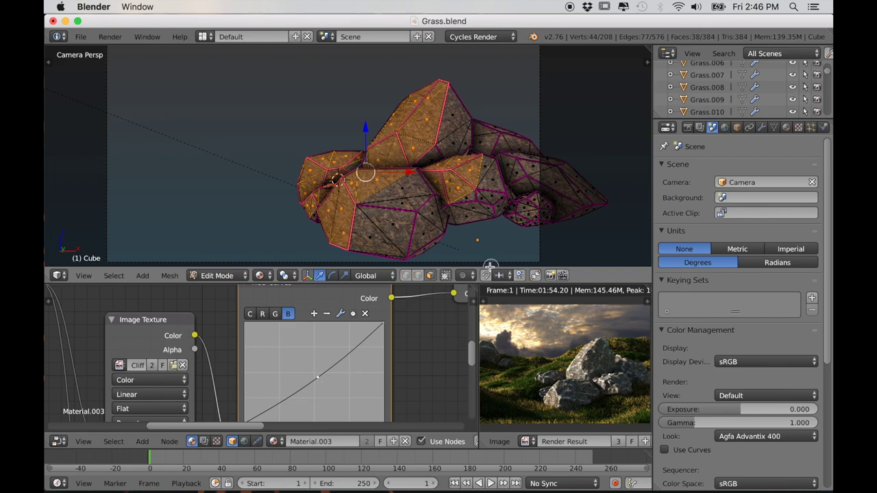
scroll(471, 254, down, 1)
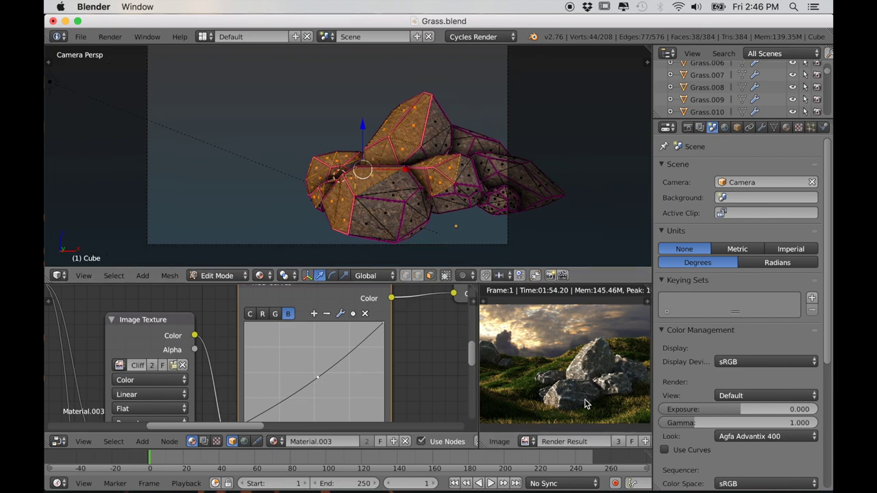
shift+right_click(471, 129)
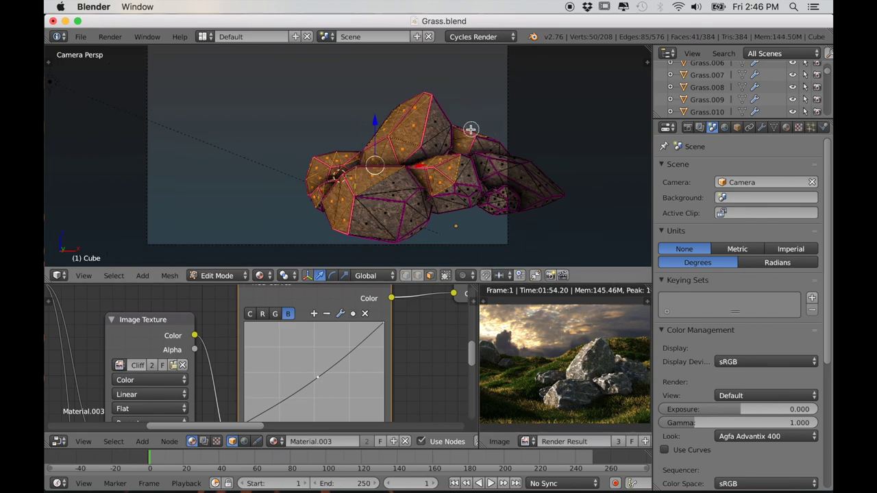
shift+middle_drag(466, 194, 409, 197)
scroll(404, 196, up, 1)
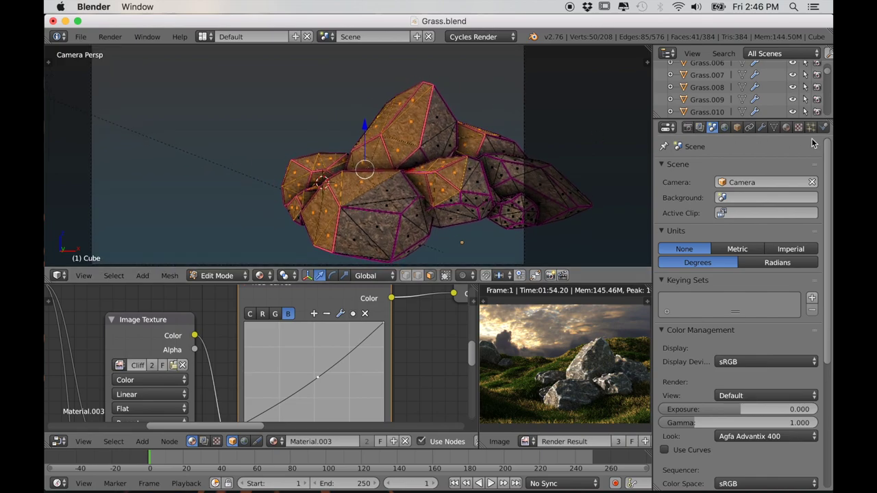
- Assign the selected rock faces to a new vertex group named Moss and deselect them
click(774, 127)
click(812, 266)
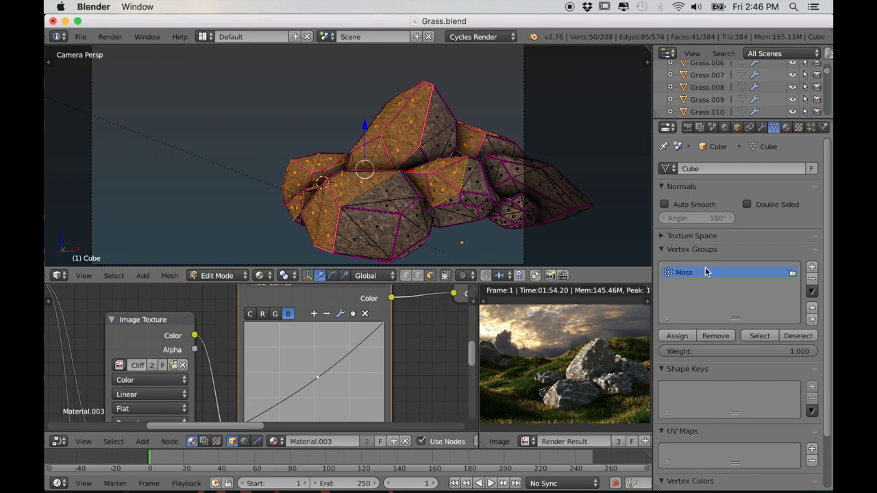
click(798, 335)
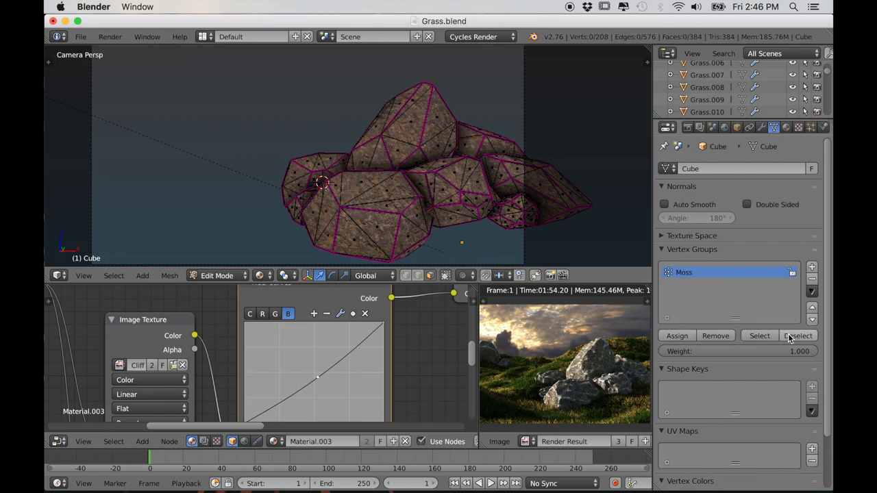
- Return to Object Mode and add a Hair particle system to the front rock cluster
click(811, 128)
key(Tab)
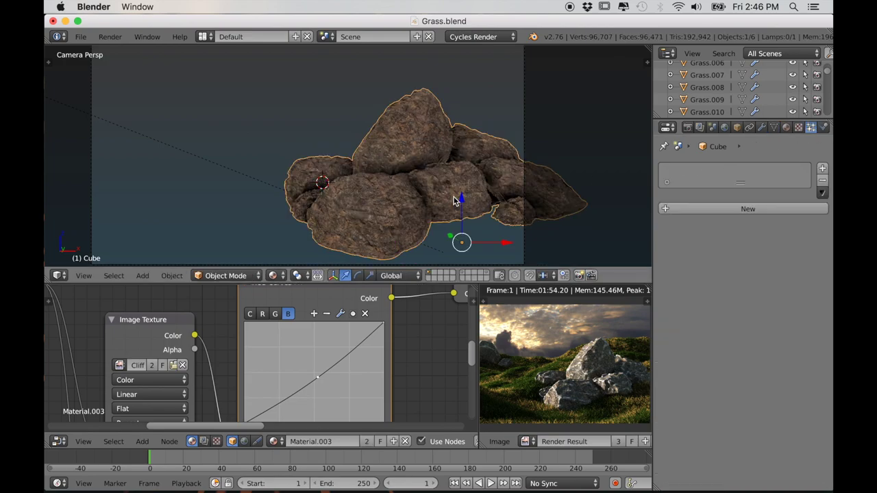
click(732, 208)
click(739, 222)
click(725, 195)
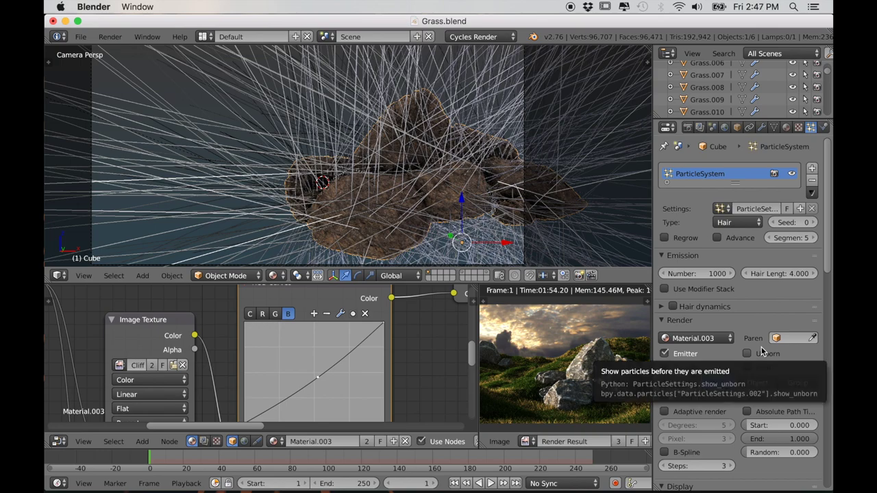
- Set the hair particle system's Density vertex group to Moss
scroll(747, 377, down, 4)
scroll(747, 377, down, 8)
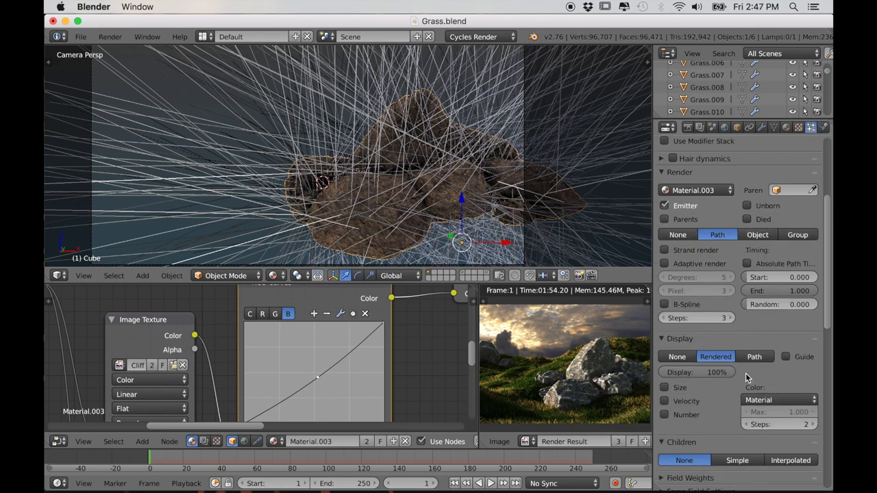
scroll(700, 375, down, 1)
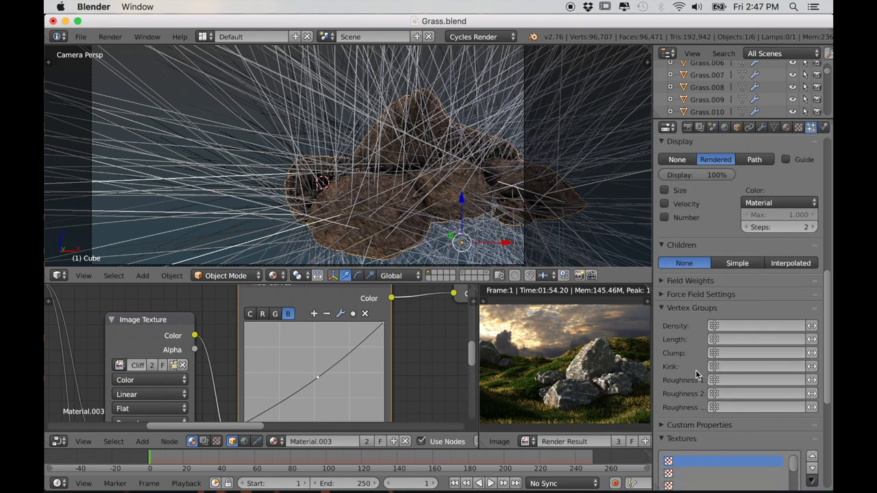
click(726, 326)
click(709, 350)
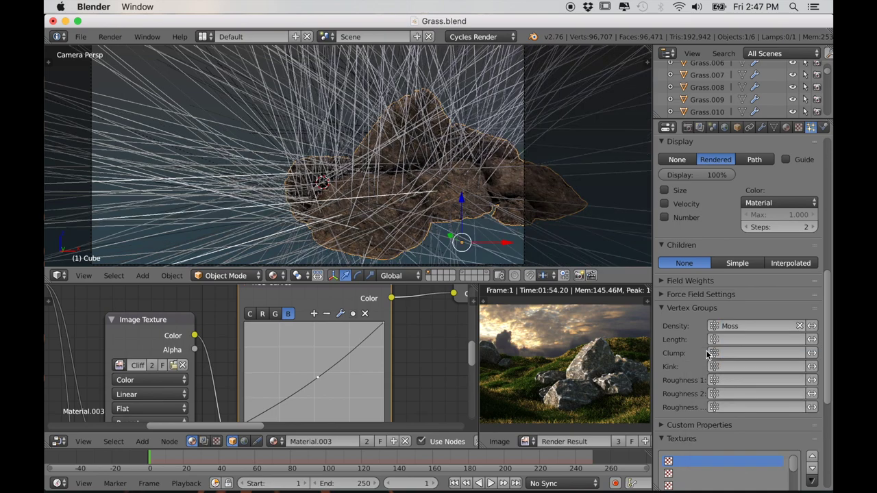
- Enable the advanced options of the rock cluster's hair particles and set the Normal emission velocity to 0.010
scroll(710, 256, up, 12)
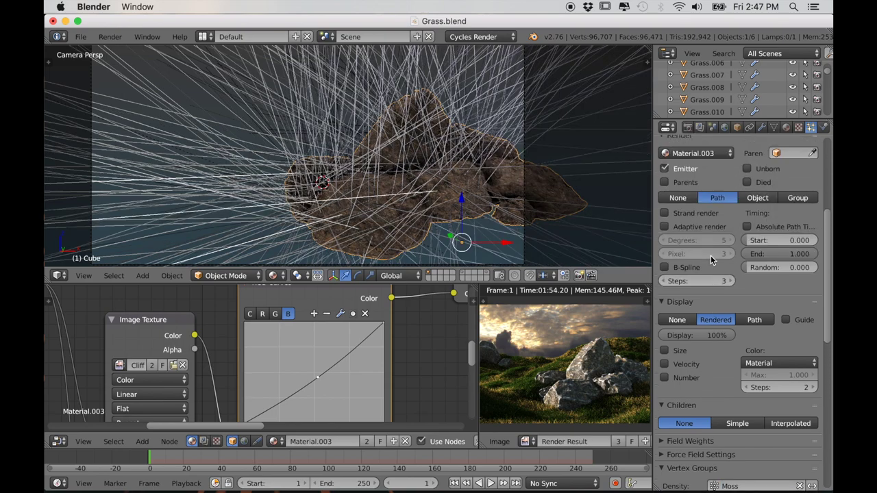
click(718, 239)
scroll(700, 381, down, 4)
drag(720, 381, 670, 381)
click(731, 381)
- Switch the 3D viewport to Rendered shading for a close-up of the hairs on the rocks
scroll(402, 230, up, 6)
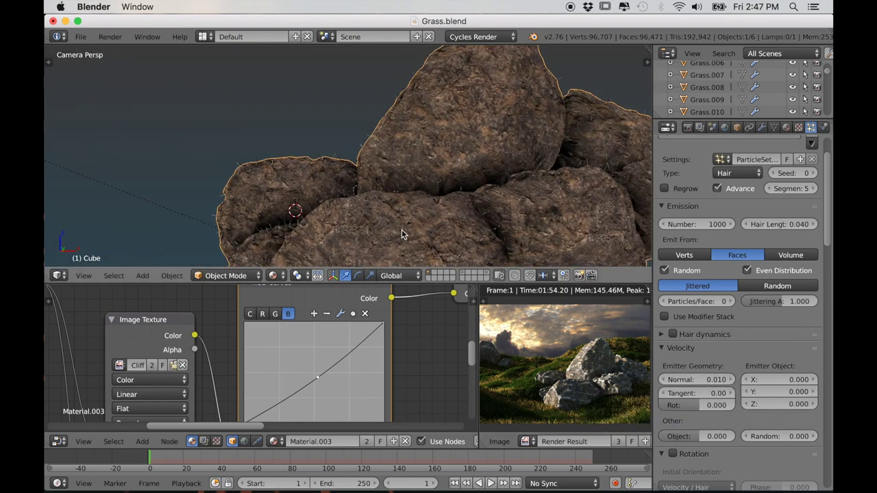
scroll(380, 198, down, 1)
click(272, 274)
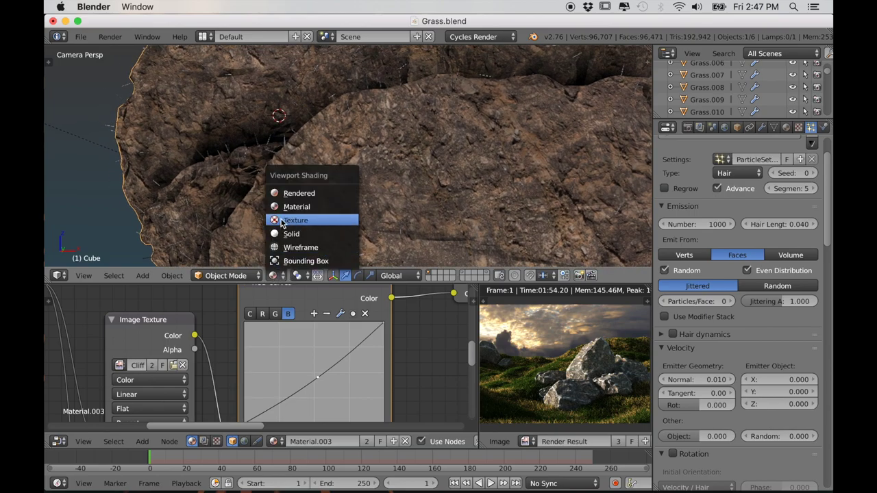
click(292, 196)
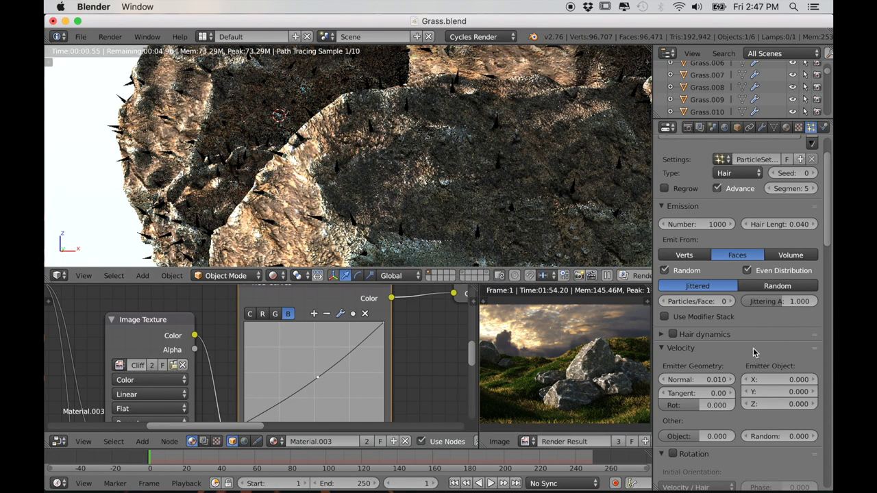
- Set the Cycles hair thickness to 0.50 at the root and 1.00 at the tip
scroll(741, 395, down, 12)
scroll(741, 395, down, 12)
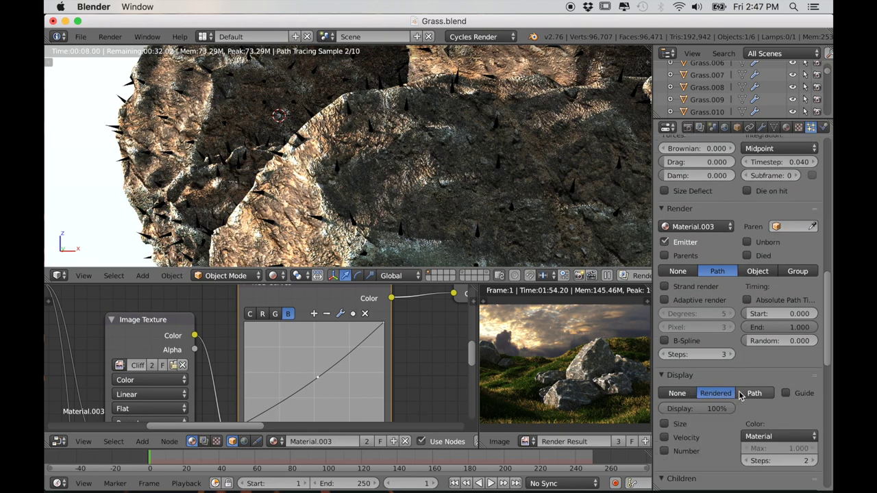
scroll(729, 391, down, 8)
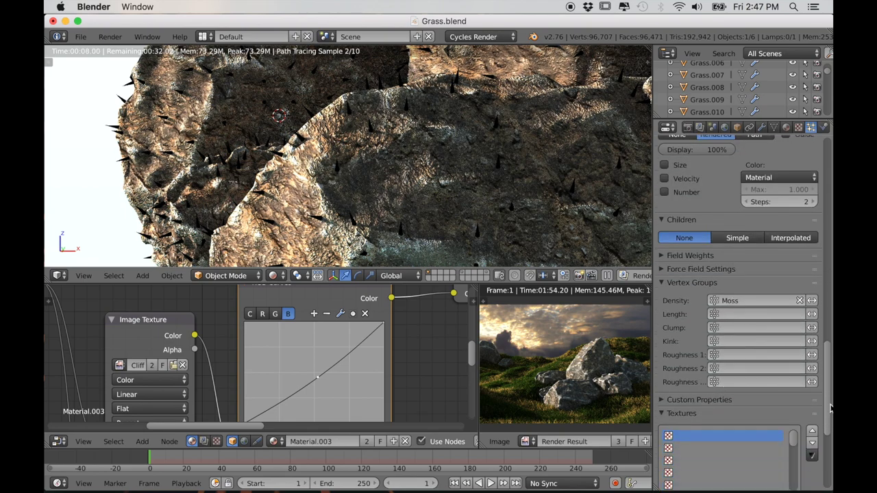
click(696, 467)
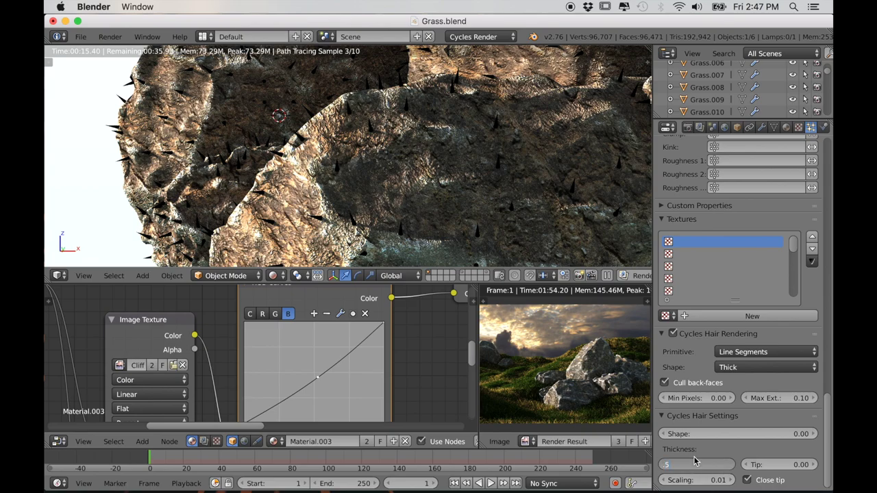
text(.5)
key(Return)
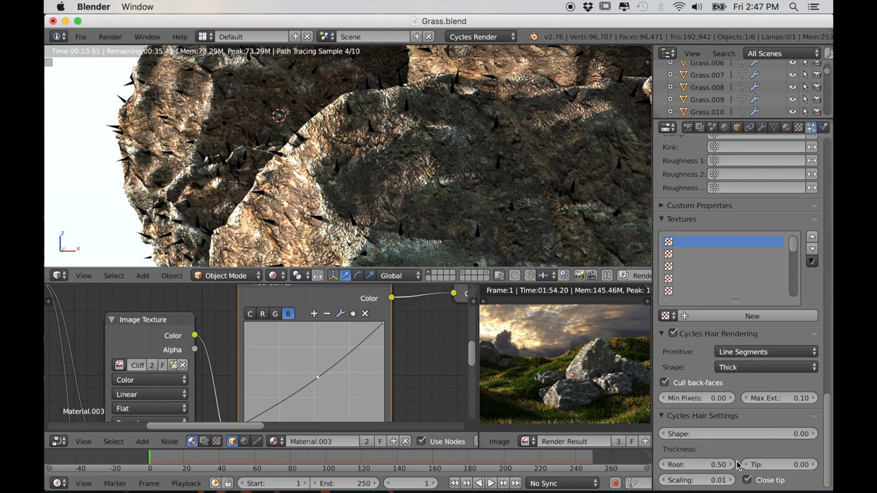
click(768, 465)
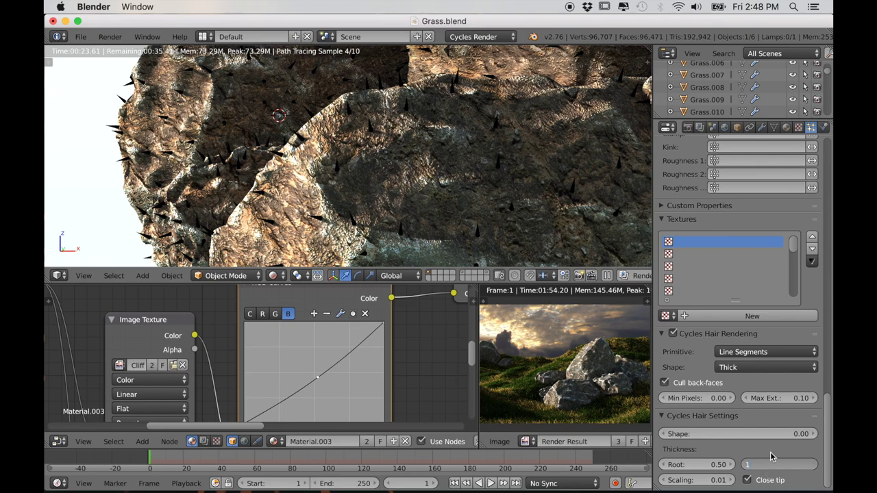
key(Return)
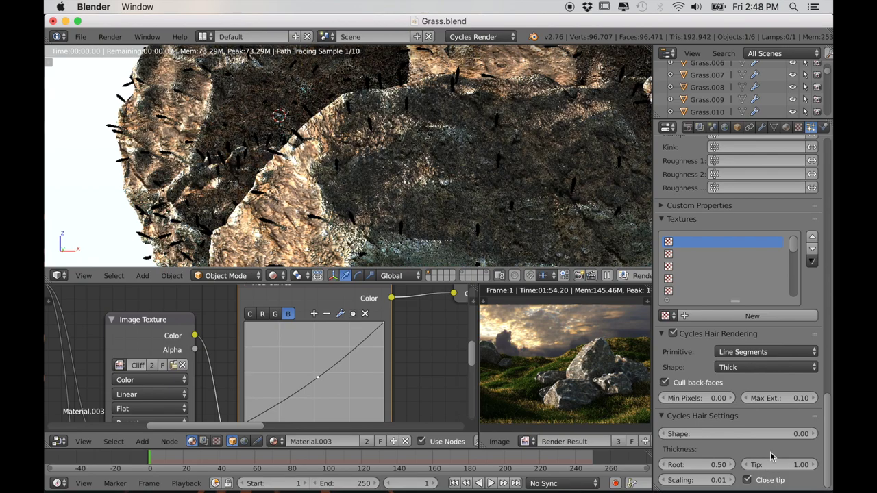
- Raise the hair's tip thickness to 1.50 and reduce the root thickness to 0.44
click(761, 464)
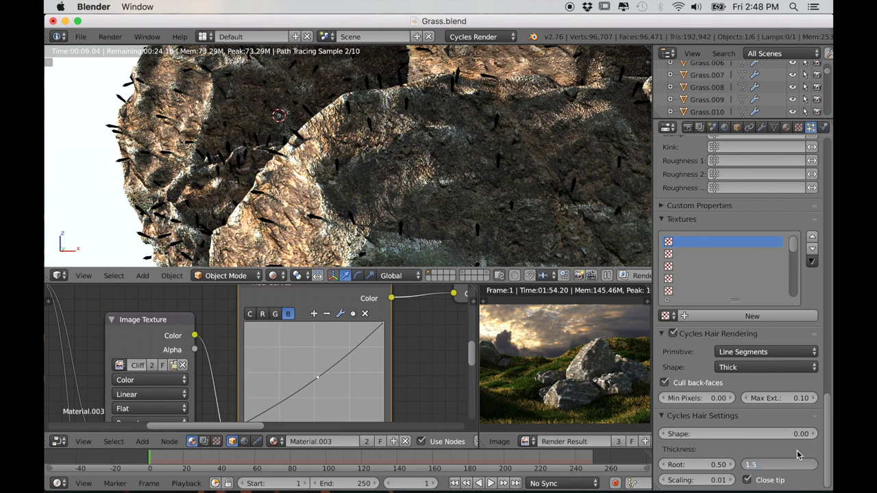
key(Return)
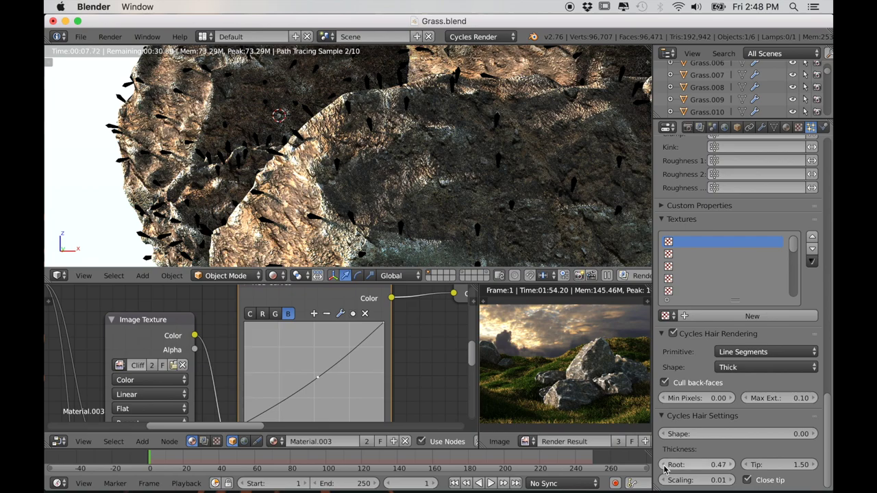
click(665, 466)
click(664, 466)
click(664, 466)
click(664, 466)
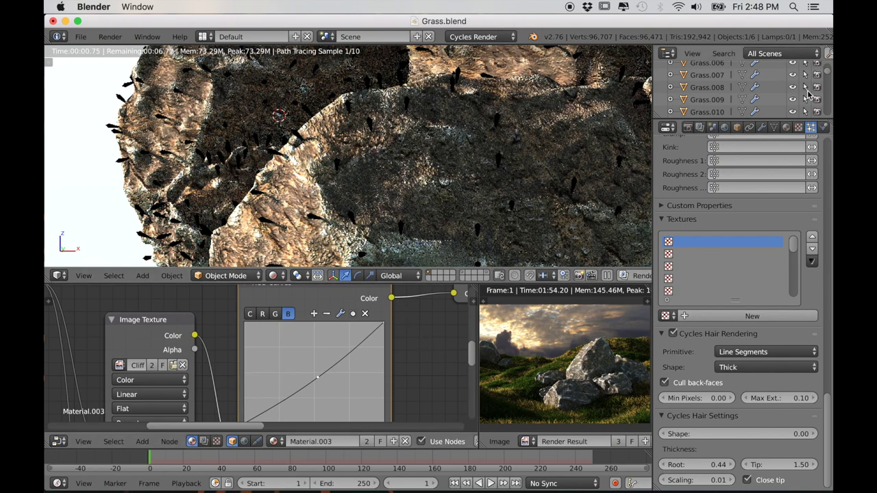
- Add a second material slot to the rock cluster and create a new material in it
click(785, 129)
click(821, 170)
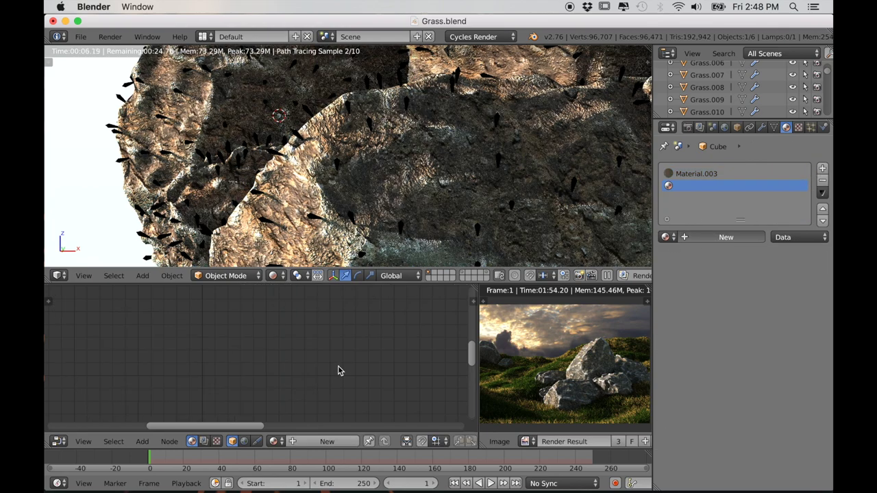
click(327, 441)
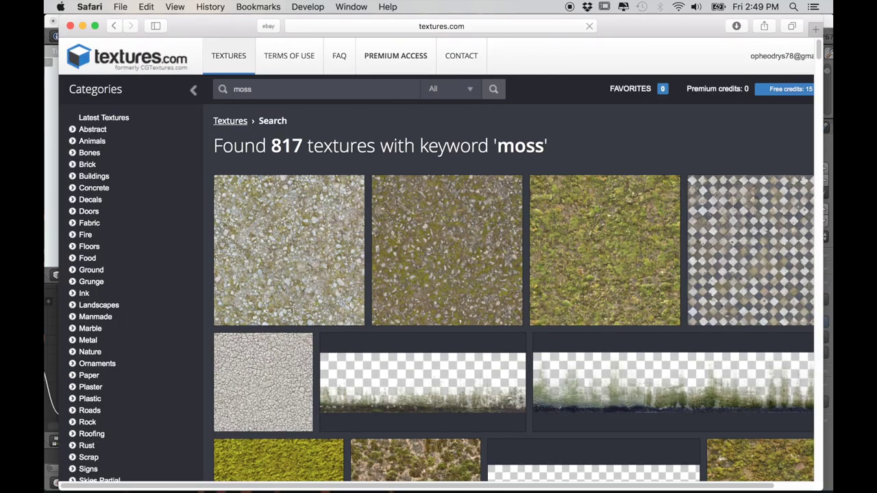
- From the textures.com moss results, download the small 1024x1024 version of Moss0166 image 1 and close its preview
scroll(544, 294, down, 2)
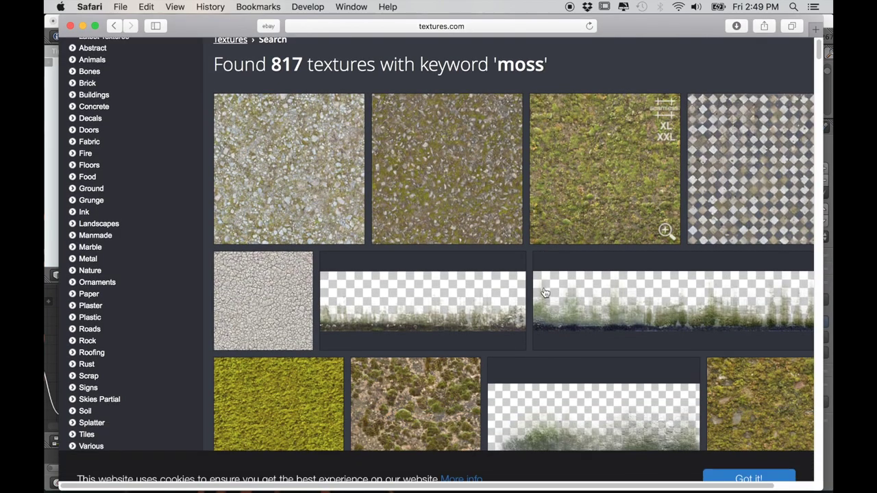
scroll(581, 280, up, 1)
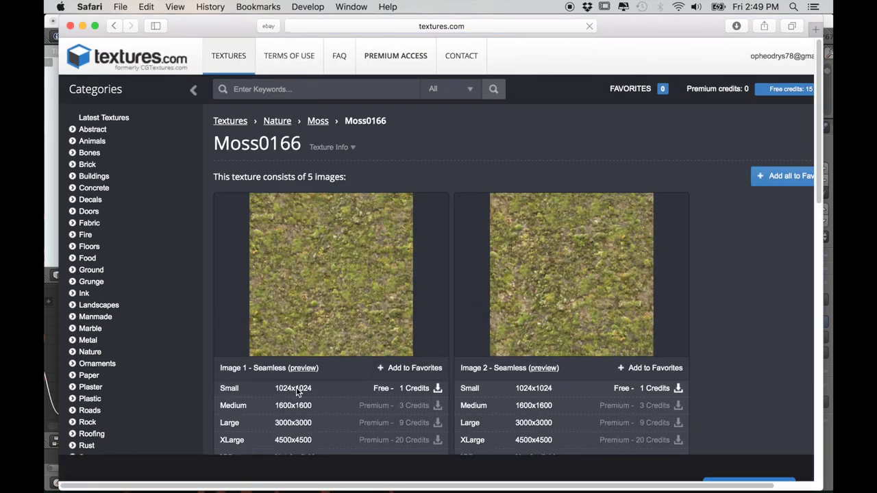
click(297, 388)
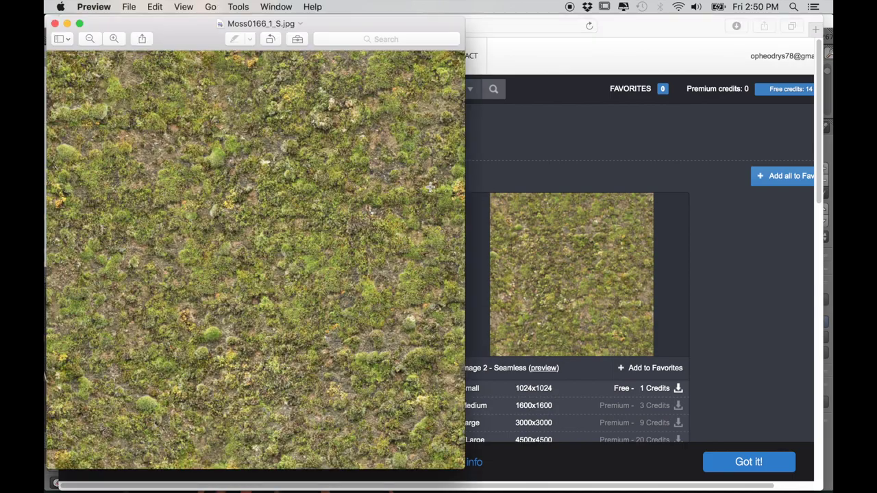
key(super+q)
- Switch back to Blender and load Moss0267_11_S.png from the Downloads folder into the new material's Image Texture node
key(super+Tab)
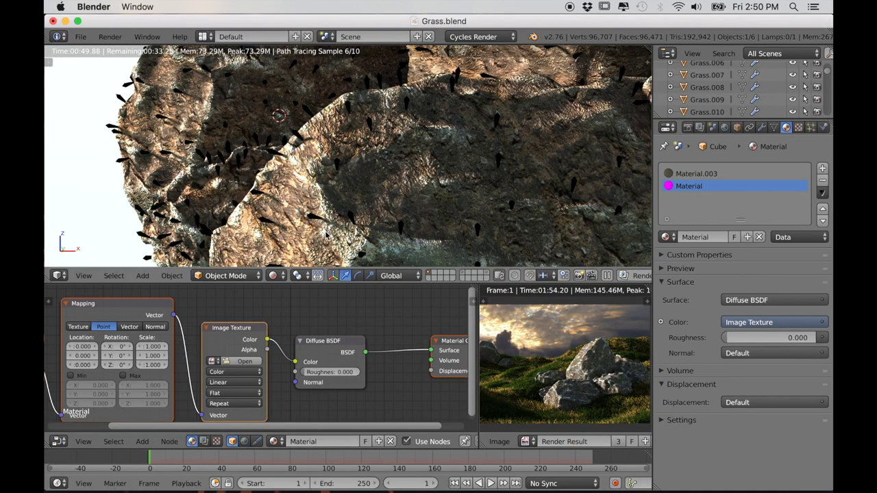
scroll(259, 353, up, 3)
click(240, 368)
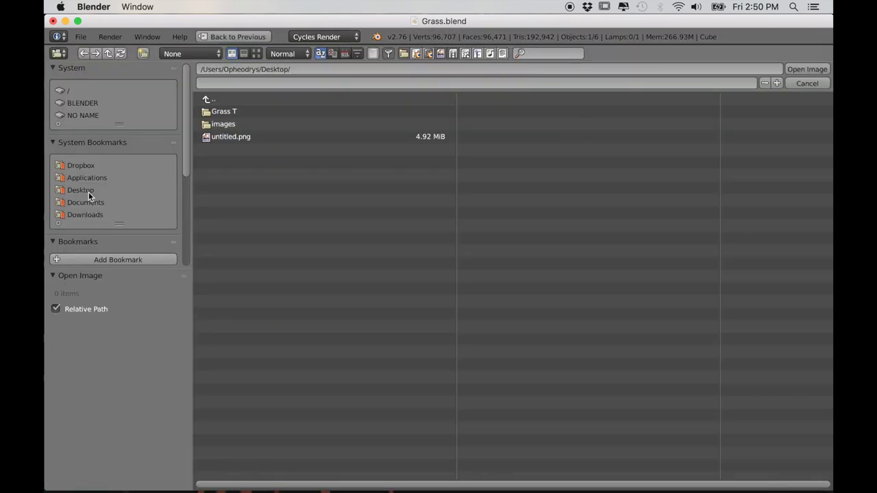
click(85, 215)
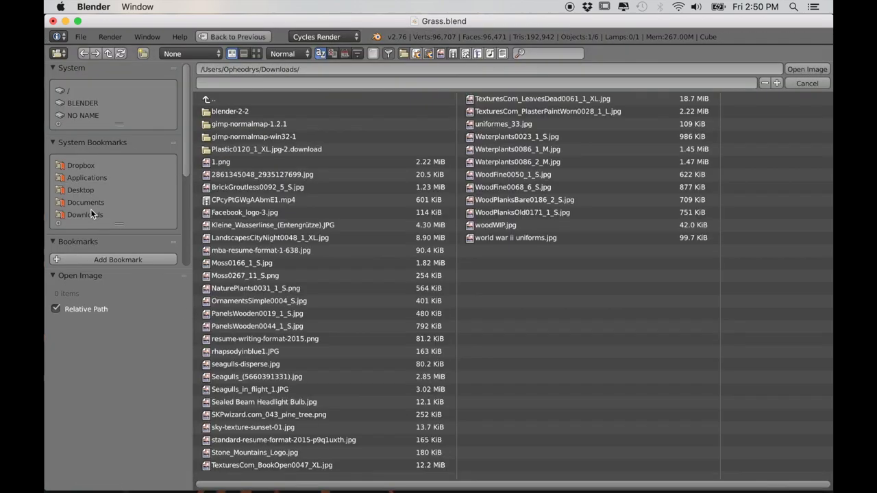
click(217, 276)
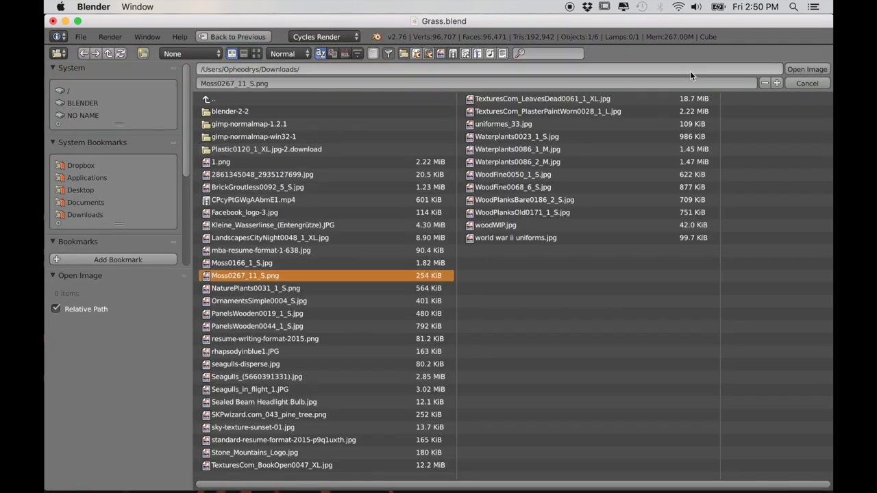
click(806, 69)
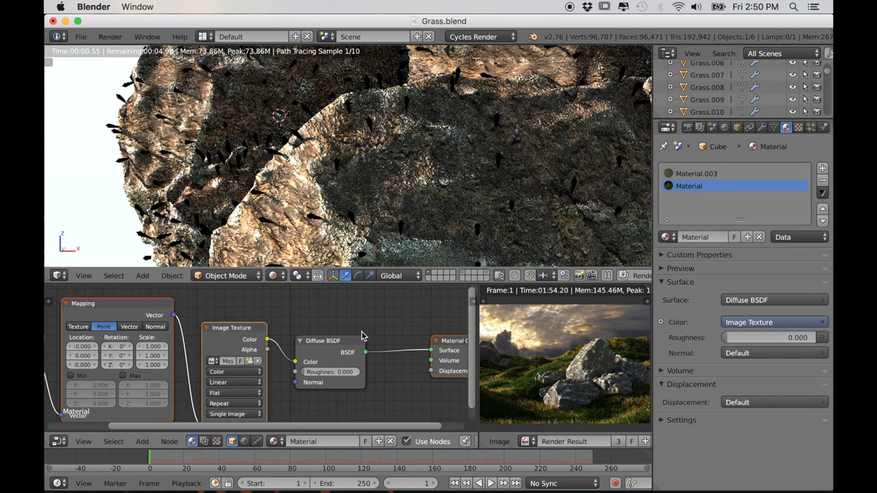
- Rename the new material Moss and space out its Diffuse BSDF and Material Output nodes
click(811, 128)
click(786, 127)
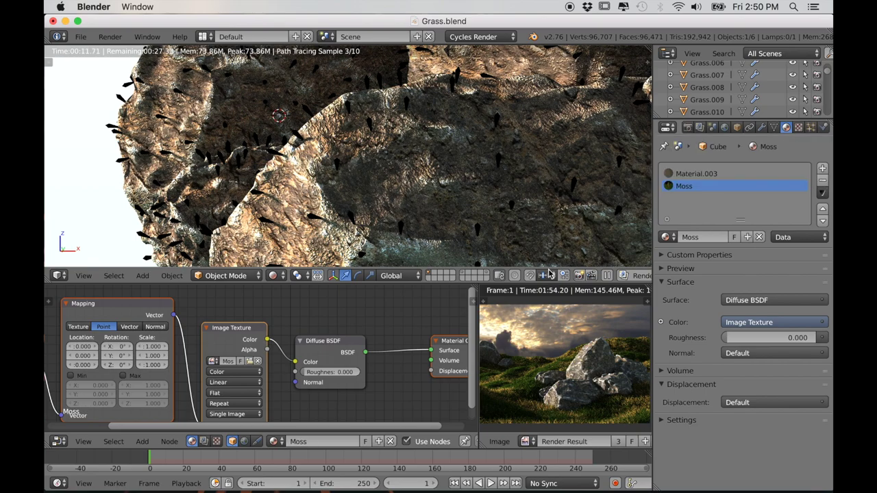
scroll(283, 379, down, 7)
middle_drag(282, 380, 260, 373)
drag(344, 348, 391, 341)
drag(272, 357, 287, 345)
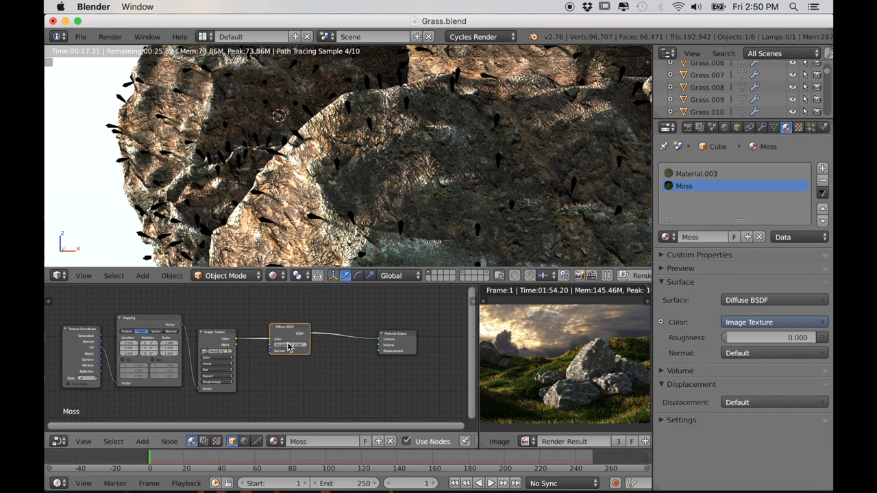
- Insert an Add Shader node between the Diffuse BSDF and Material Output nodes
key(shift+a)
mouse_move(245, 392)
click(319, 174)
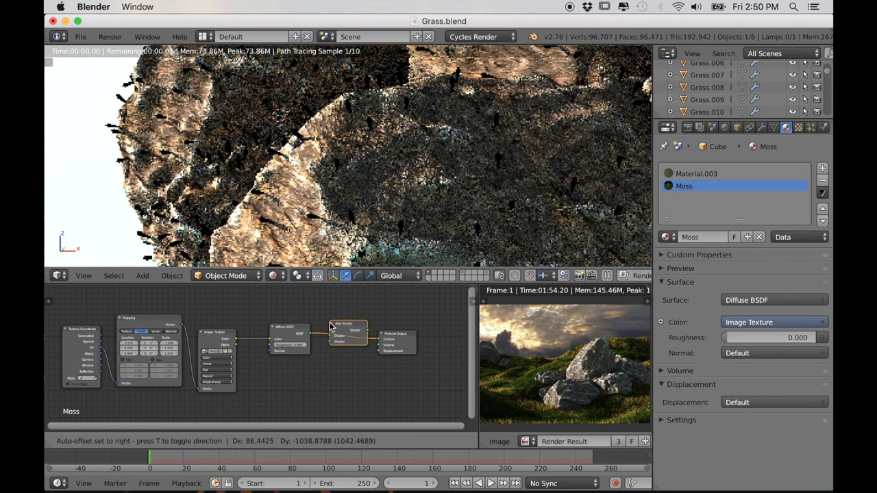
click(331, 327)
- Add a Translucent BSDF node, feed it the Image Texture color, and connect it to the Add Shader's second input
key(shift+a)
mouse_move(259, 373)
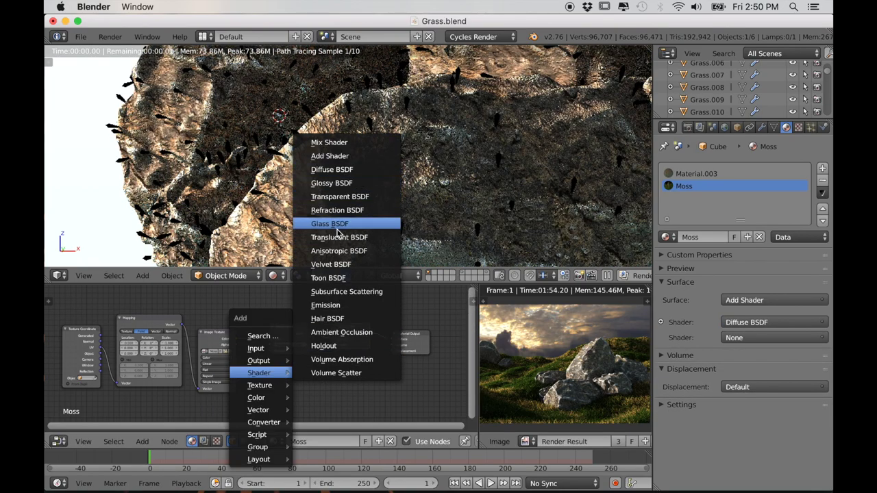
click(337, 237)
click(232, 336)
scroll(263, 363, up, 5)
middle_drag(267, 368, 244, 361)
drag(200, 323, 251, 388)
drag(308, 378, 341, 331)
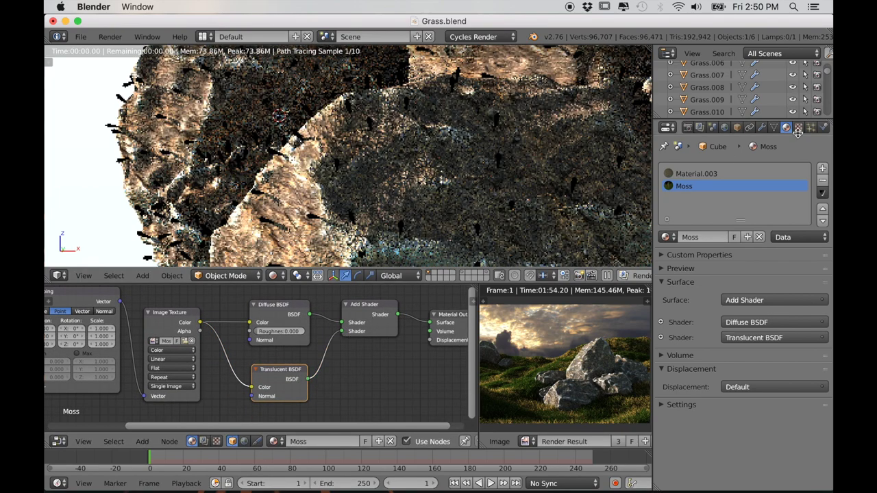
- Set the hair particle system's render material to Moss
click(811, 128)
scroll(703, 212, up, 6)
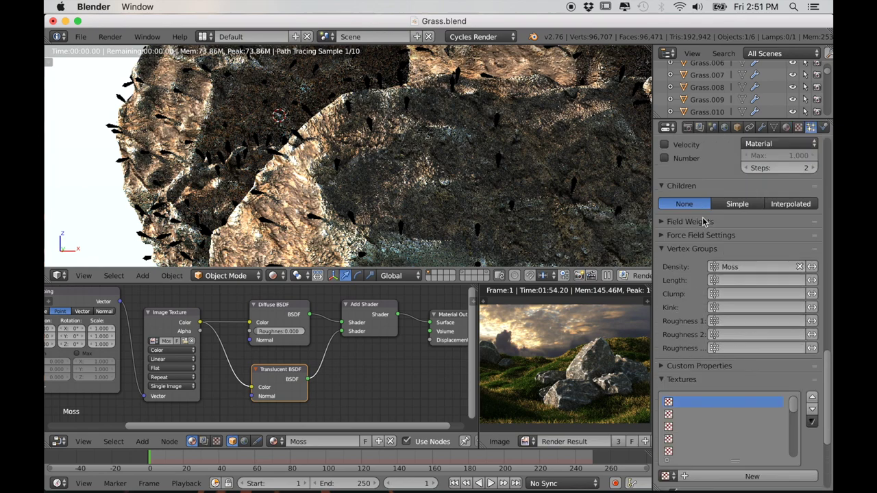
scroll(703, 221, up, 10)
click(693, 217)
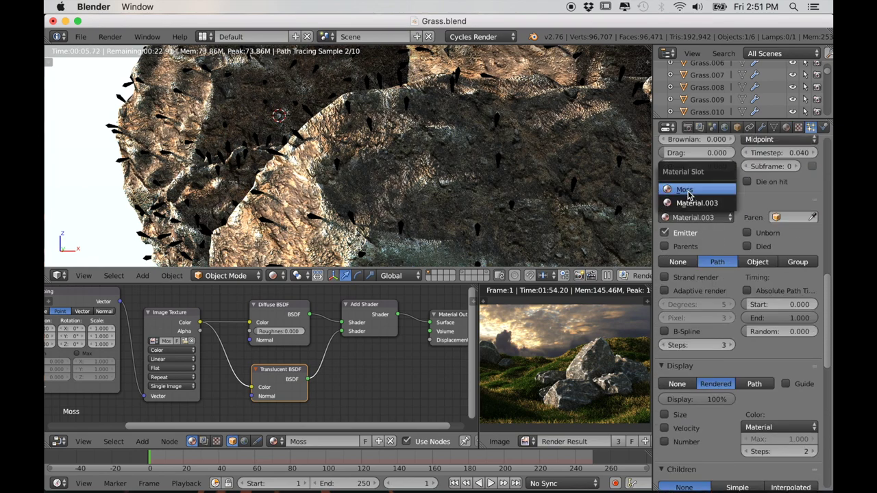
click(687, 191)
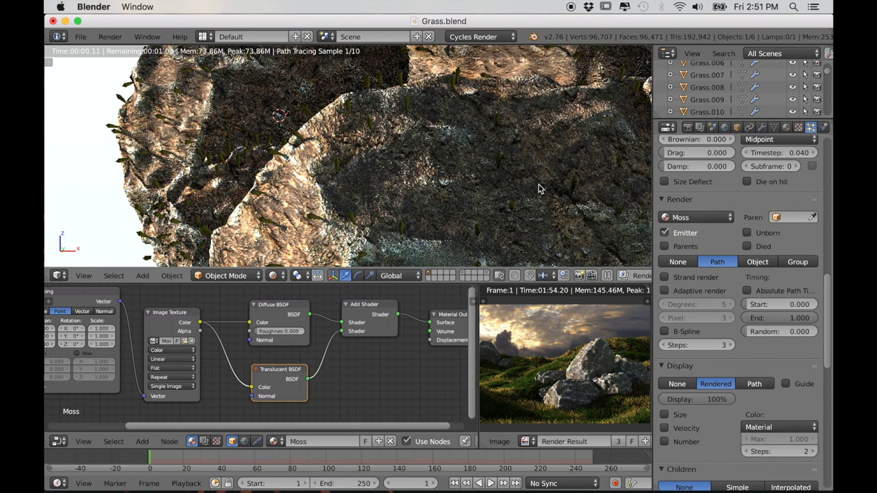
scroll(539, 189, down, 5)
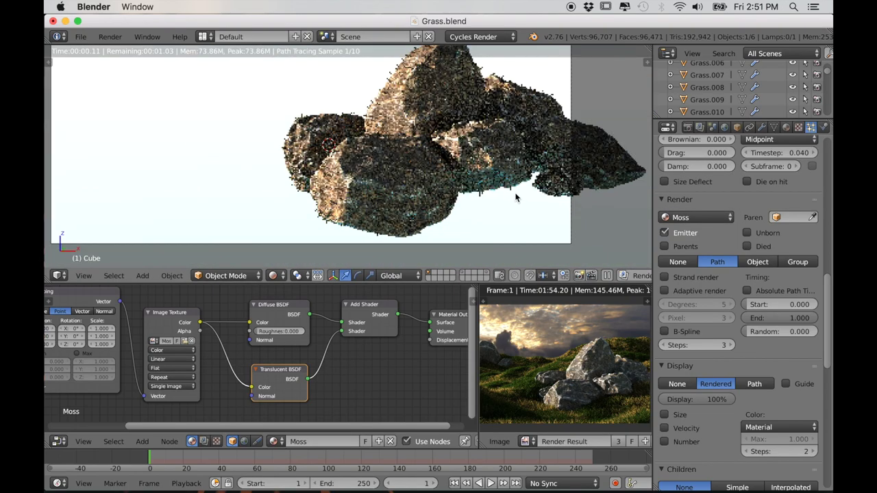
scroll(717, 218, down, 1)
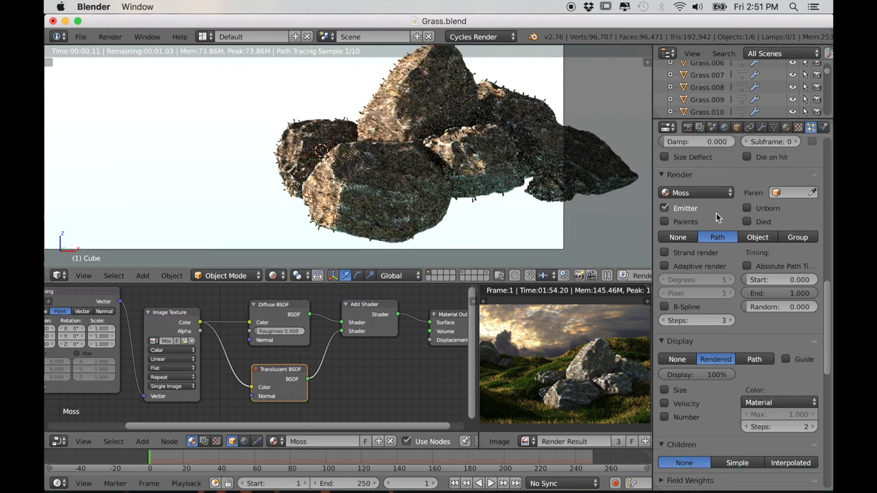
scroll(717, 218, up, 14)
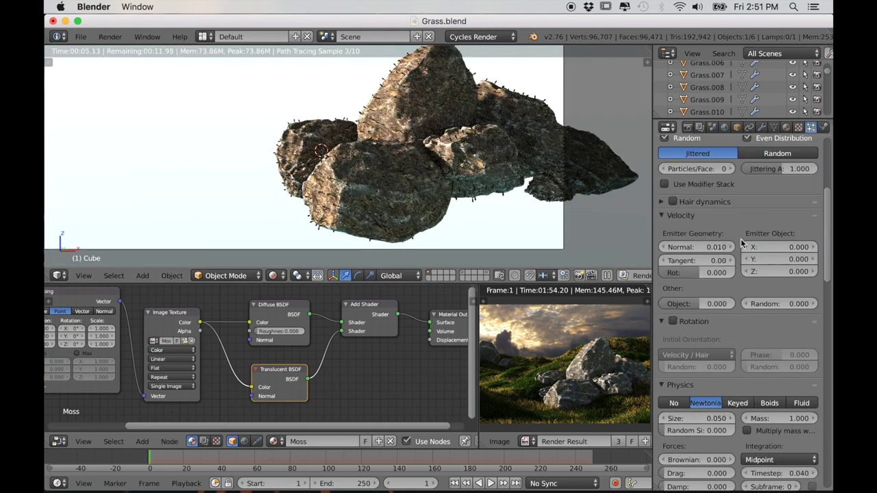
scroll(762, 292, down, 9)
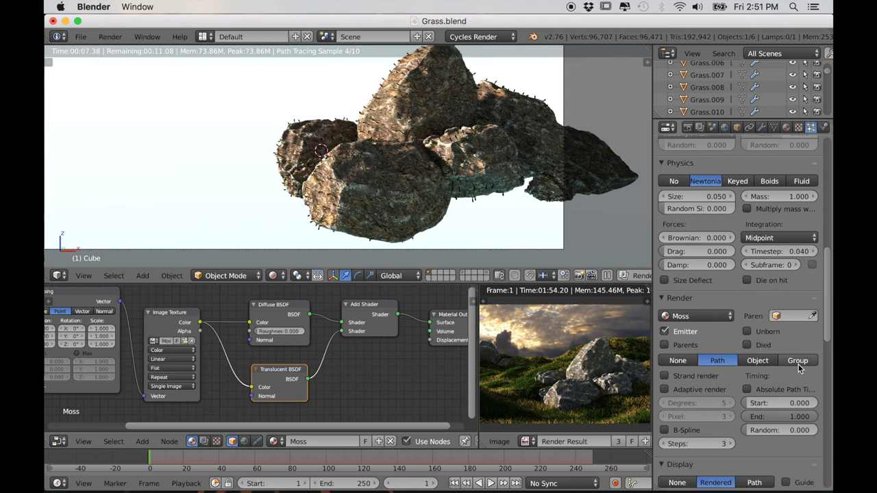
- Give the moss hair particle system Interpolated children
scroll(798, 368, down, 8)
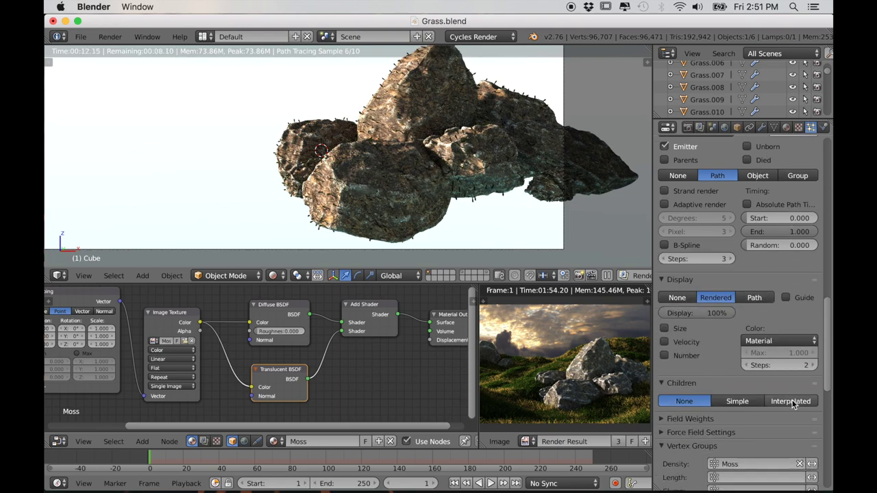
click(791, 402)
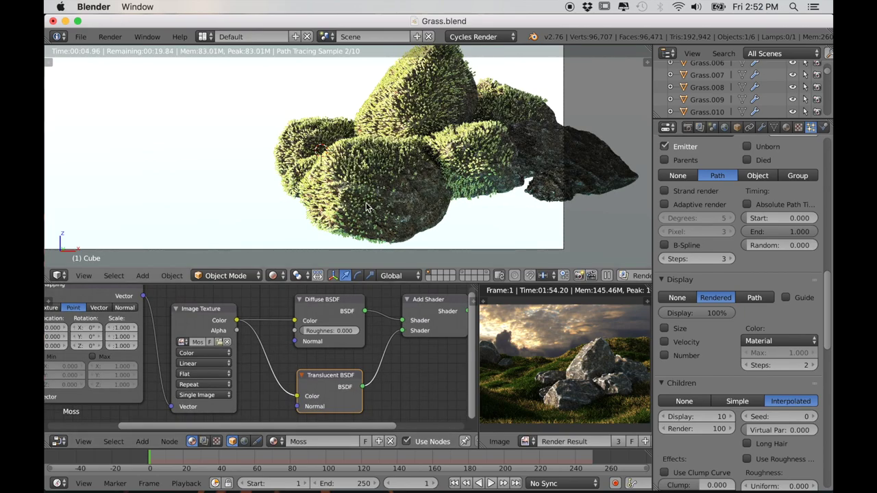
scroll(366, 208, up, 3)
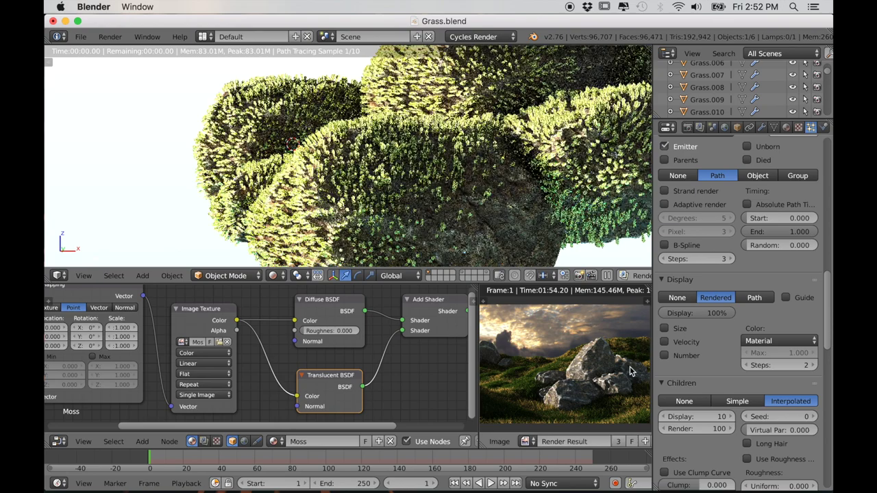
- Try a Clump value of 0.463 on the moss particle system's child hairs
scroll(739, 374, down, 3)
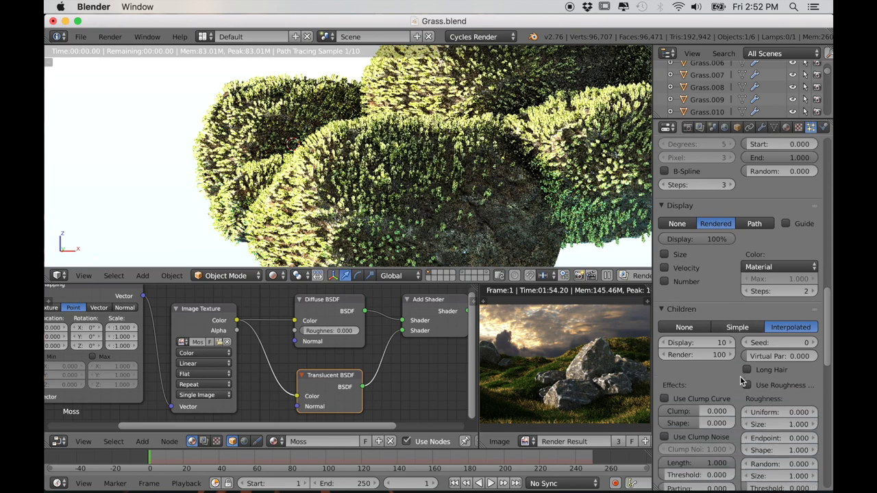
scroll(740, 378, down, 10)
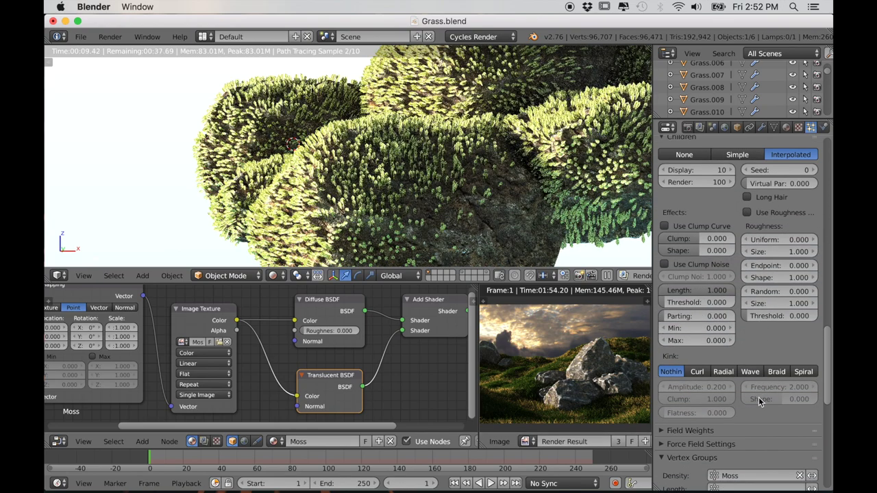
scroll(739, 377, down, 2)
scroll(739, 388, up, 7)
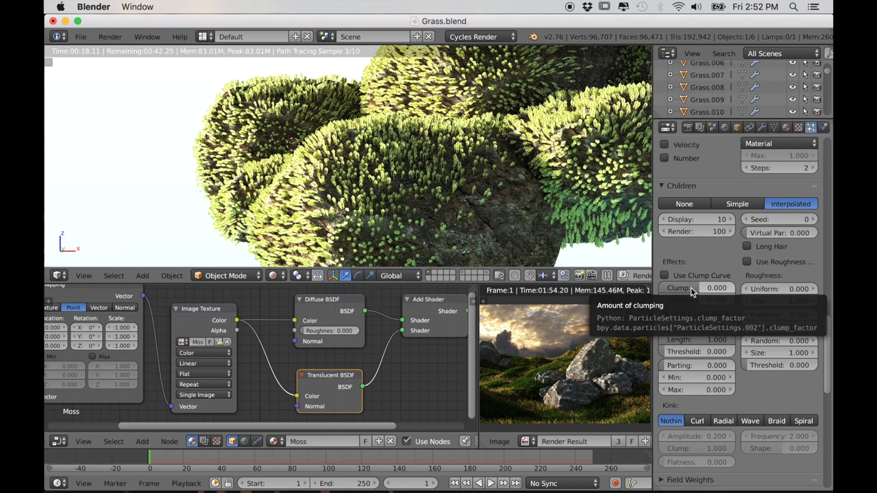
drag(692, 289, 715, 288)
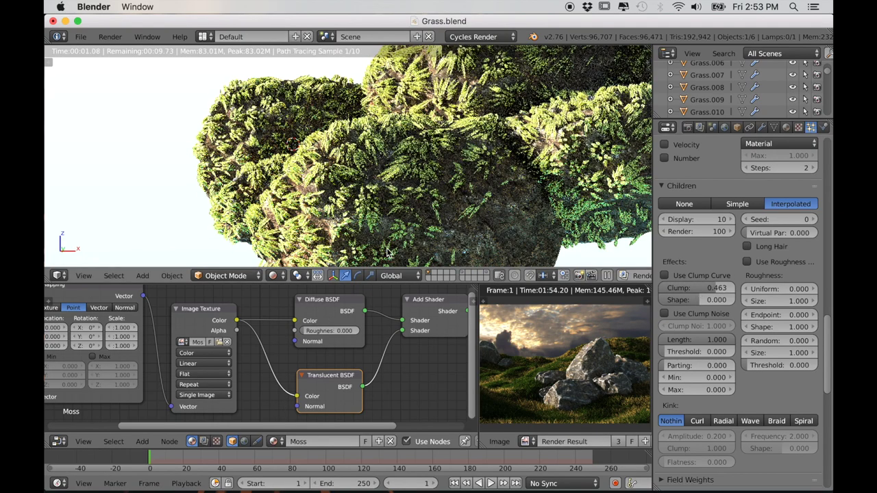
scroll(388, 254, up, 3)
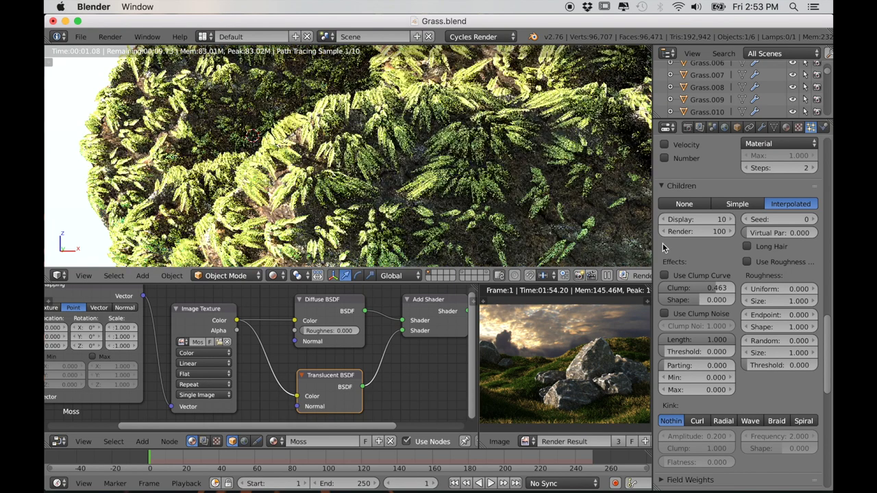
click(710, 289)
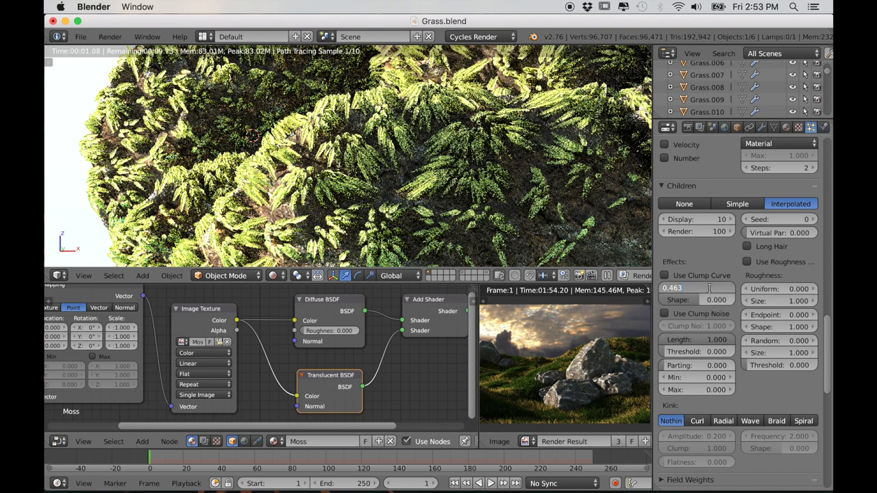
key(Return)
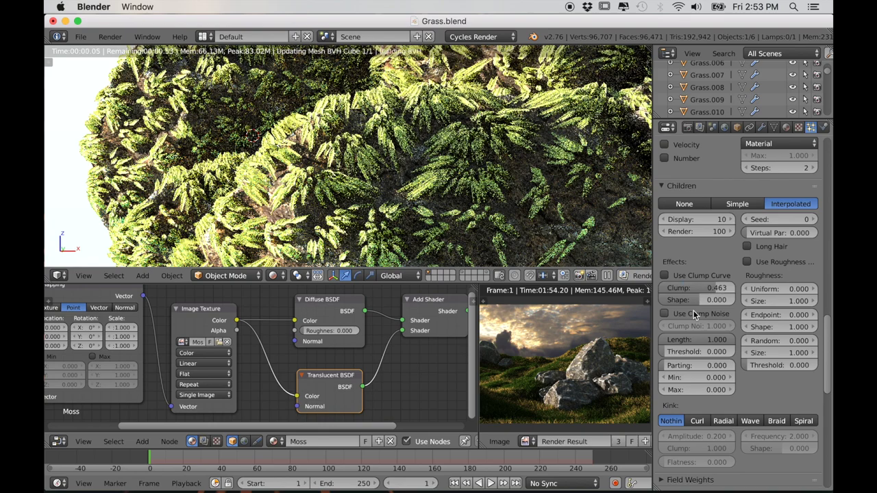
- Take the viewport out of rendered shading and try a Clump value of -0.416 on the child hairs
key(z)
click(287, 208)
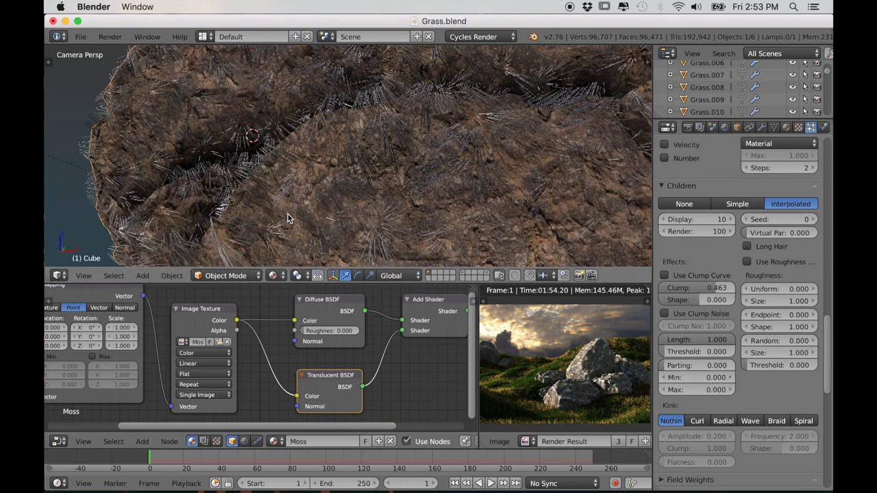
drag(709, 288, 676, 288)
- Switch the viewport to Rendered shading and limit the preview to a border region over the mossy front rock
click(273, 275)
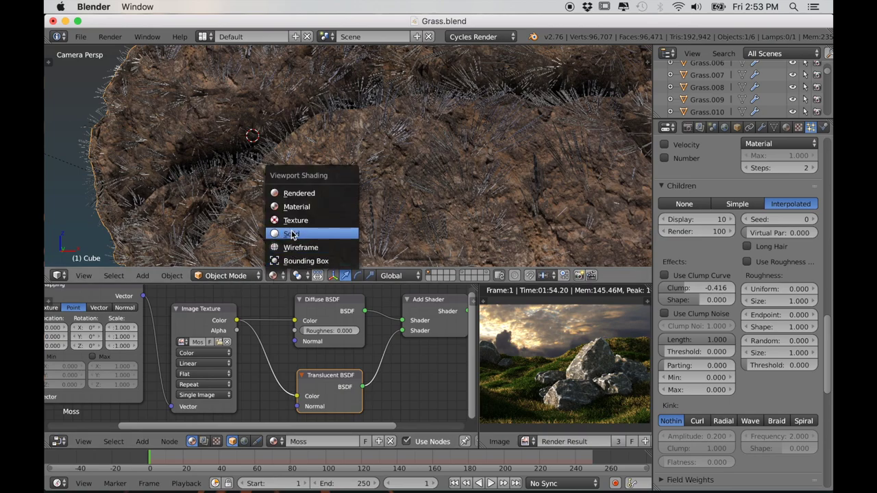
click(310, 196)
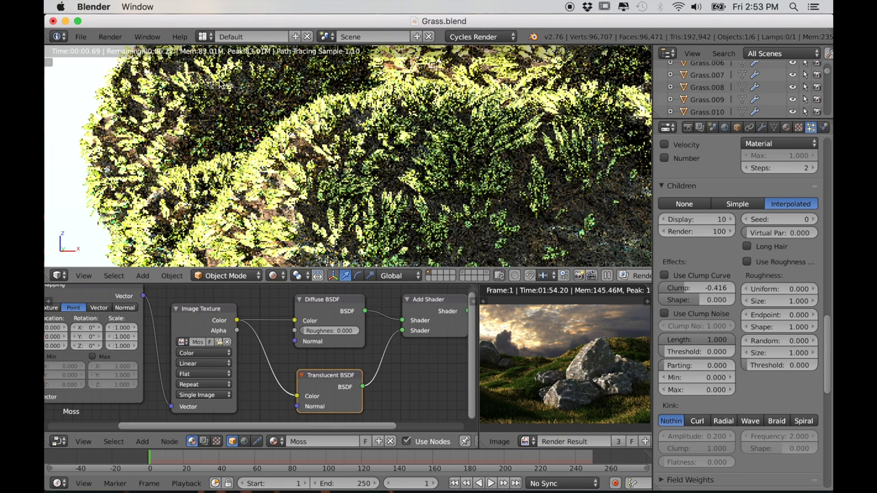
key(ctrl+b)
drag(181, 81, 522, 235)
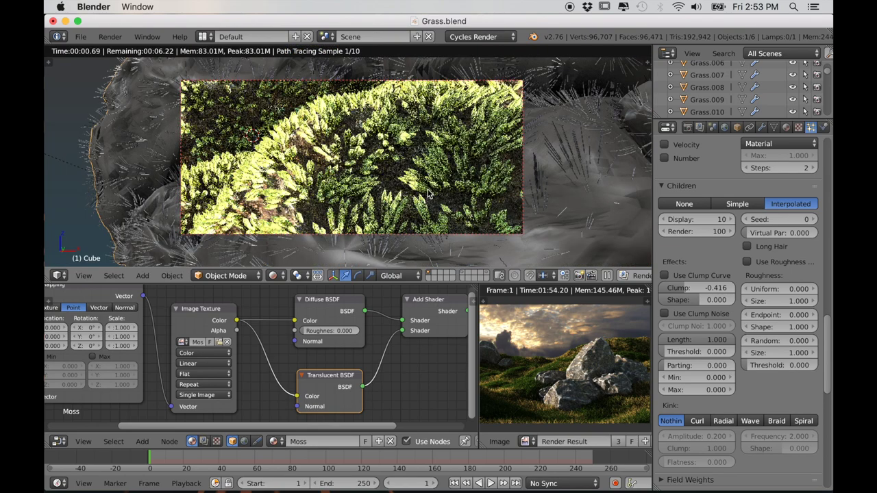
- Set the child hairs' Clump to -0.692 and their Endpoint roughness to 0.062
drag(694, 295, 669, 294)
scroll(764, 408, up, 2)
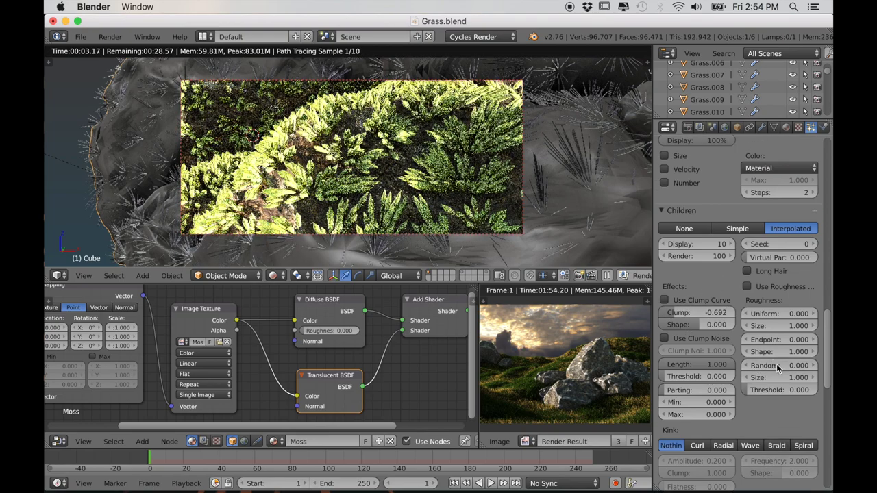
drag(779, 339, 803, 339)
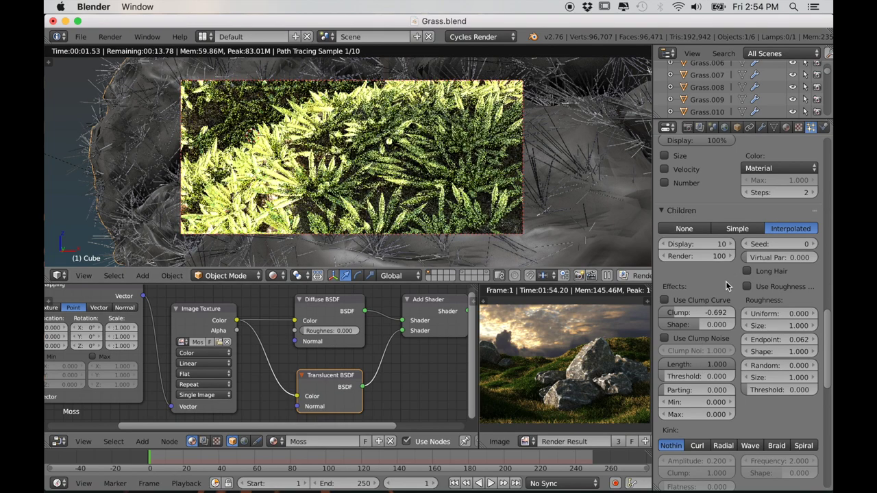
- Set the Brownian force in the moss particle system's physics to 0.1
scroll(728, 312, down, 4)
scroll(728, 312, up, 1)
scroll(717, 293, down, 5)
scroll(715, 280, up, 7)
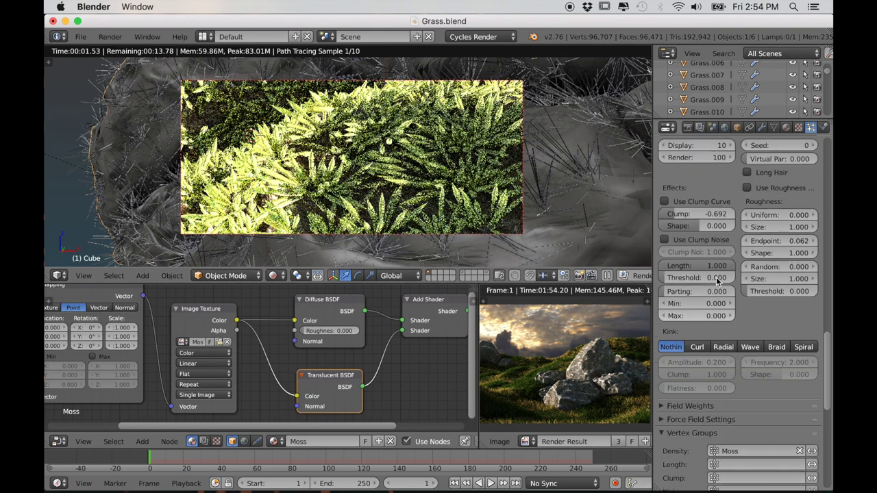
scroll(717, 243, up, 4)
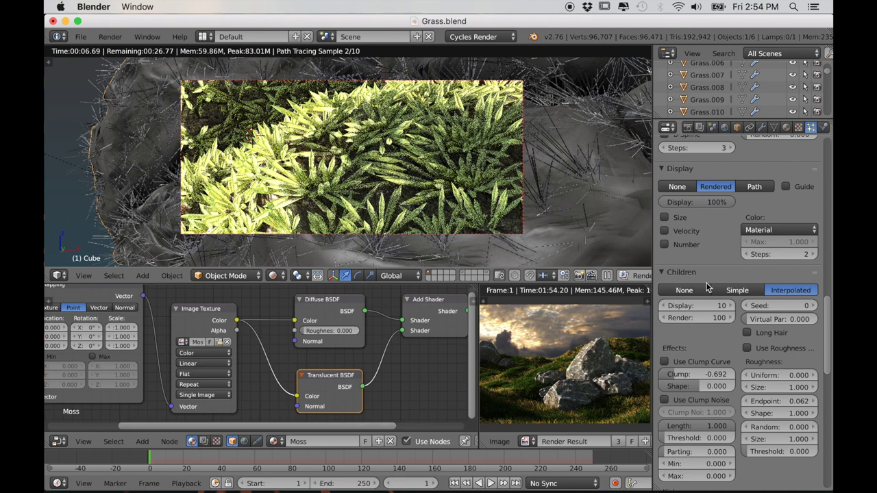
scroll(699, 339, down, 4)
scroll(695, 332, up, 4)
scroll(695, 290, up, 15)
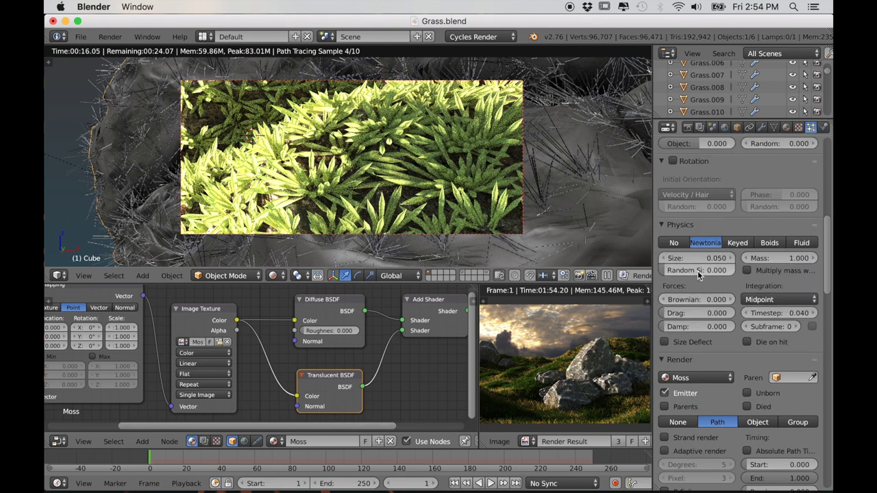
click(731, 302)
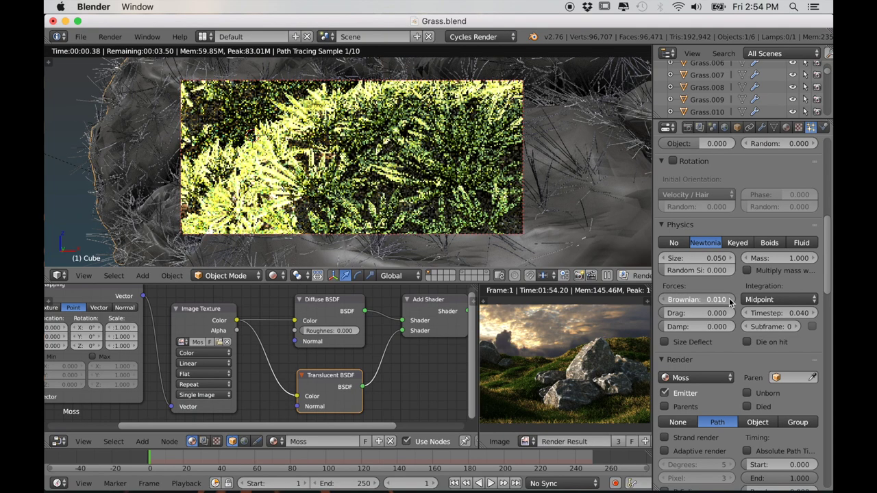
drag(700, 300, 713, 299)
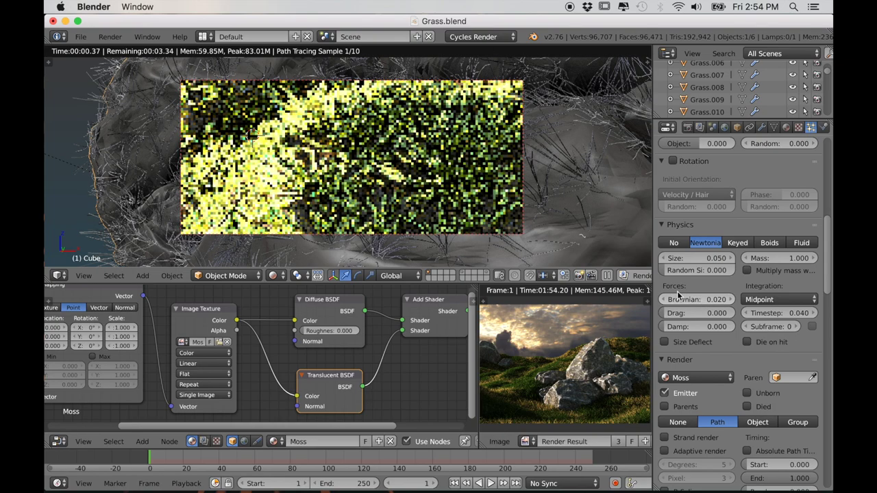
key(z)
click(710, 300)
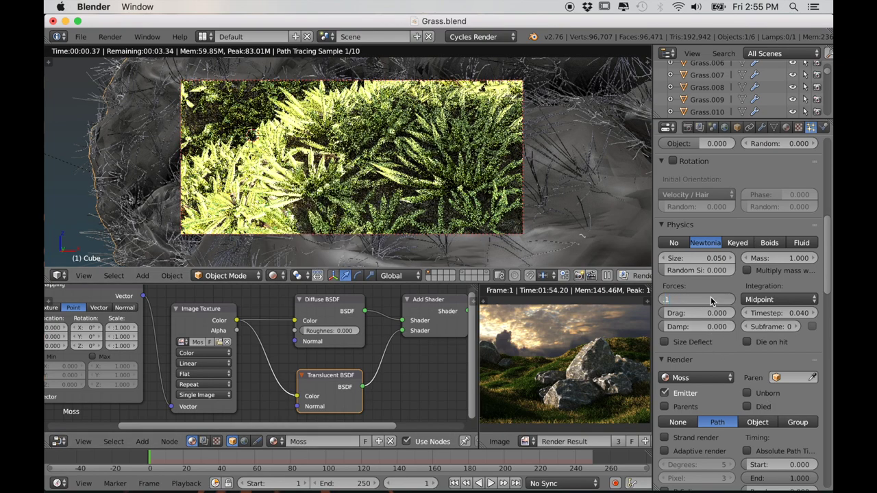
text(.1)
key(Return)
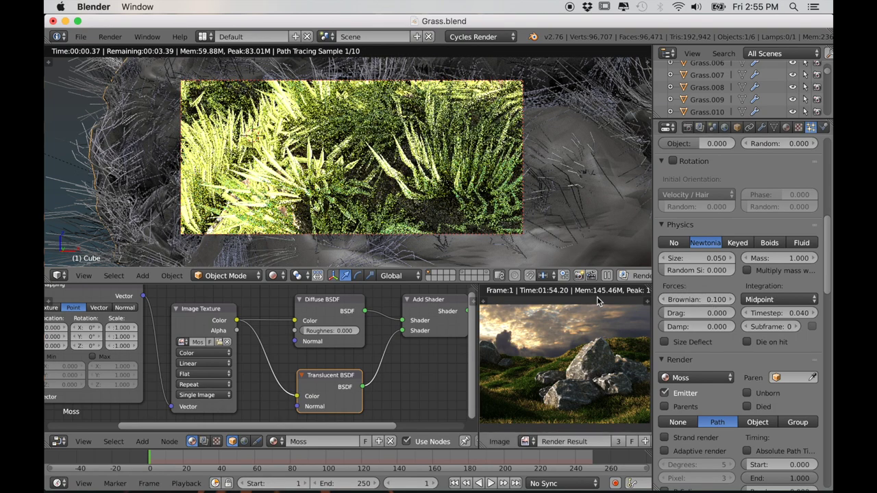
scroll(514, 188, down, 5)
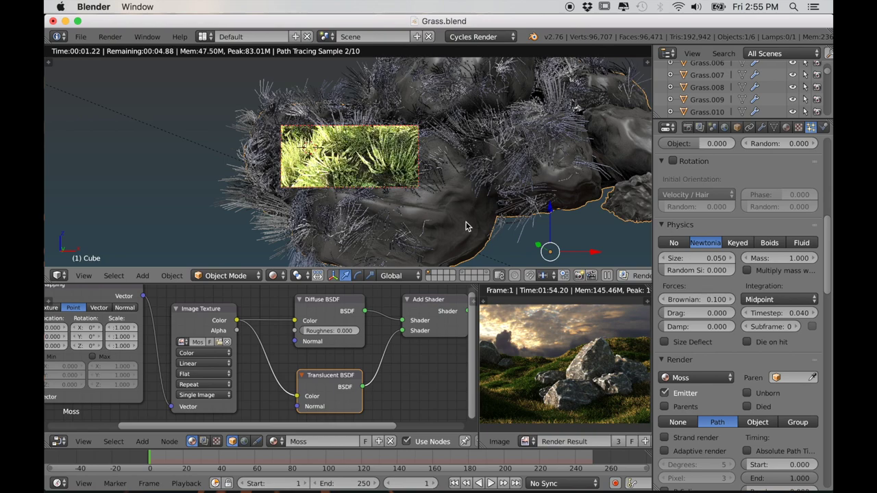
- Connect the Texture Coordinate node's Generated output to the Mapping node's Vector input in the Moss material
scroll(732, 370, down, 10)
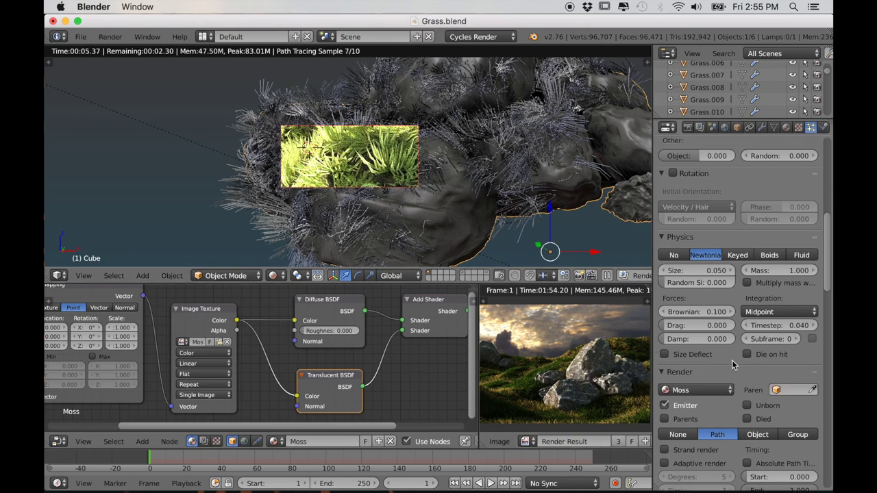
scroll(737, 393, down, 12)
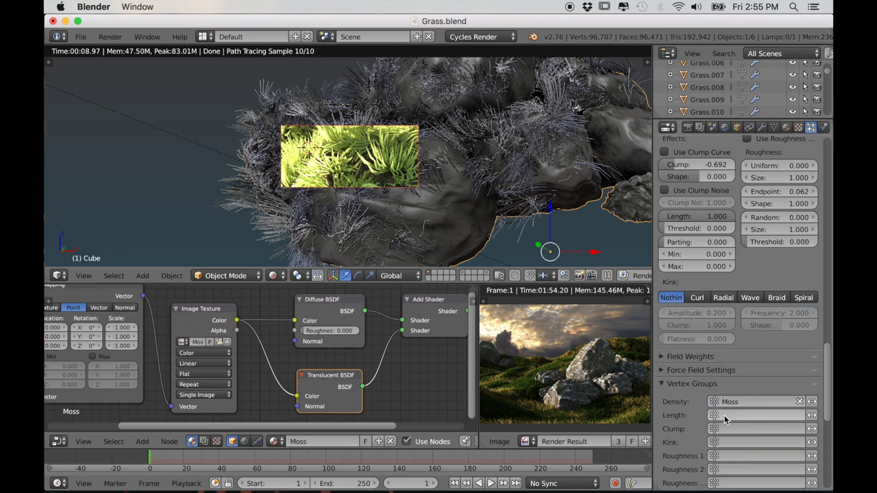
scroll(167, 359, down, 3)
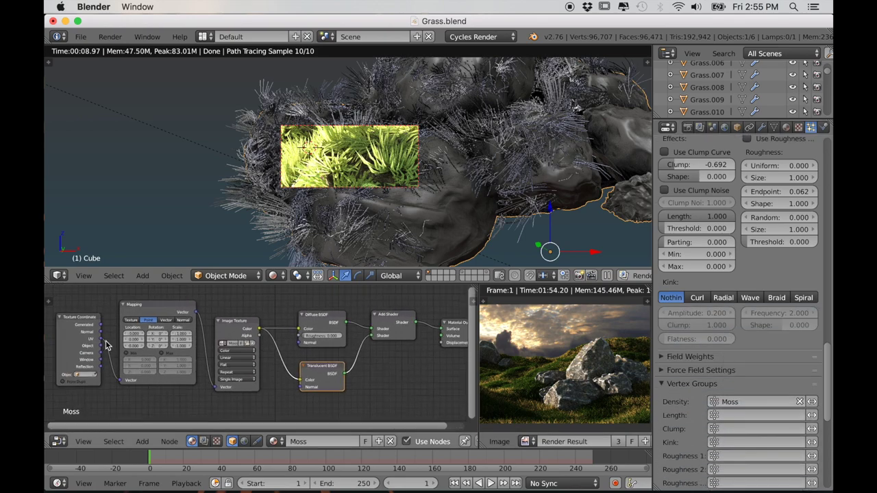
drag(101, 329, 122, 383)
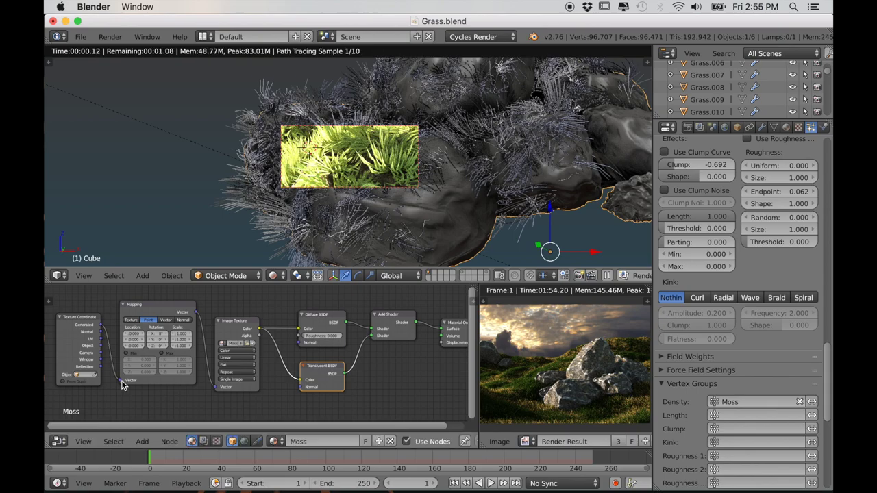
scroll(88, 334, up, 2)
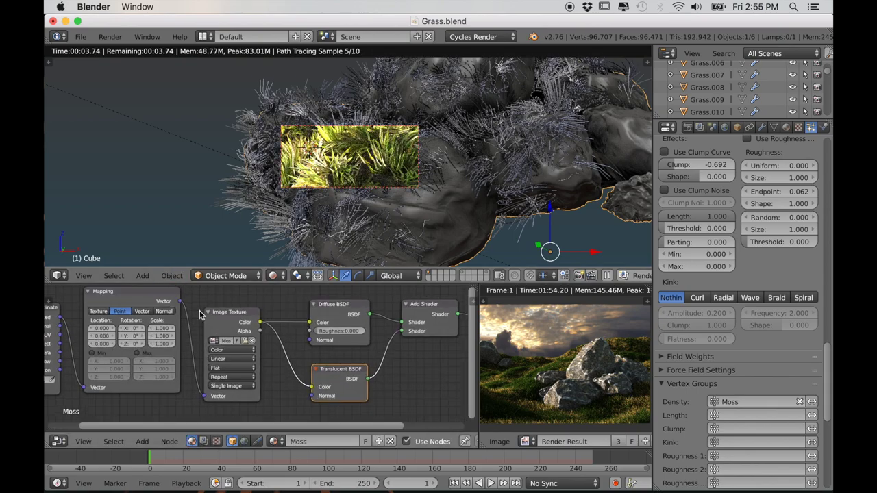
- Change the Cycles hair rendering shape of the moss particle system to Ribbons
scroll(361, 201, up, 5)
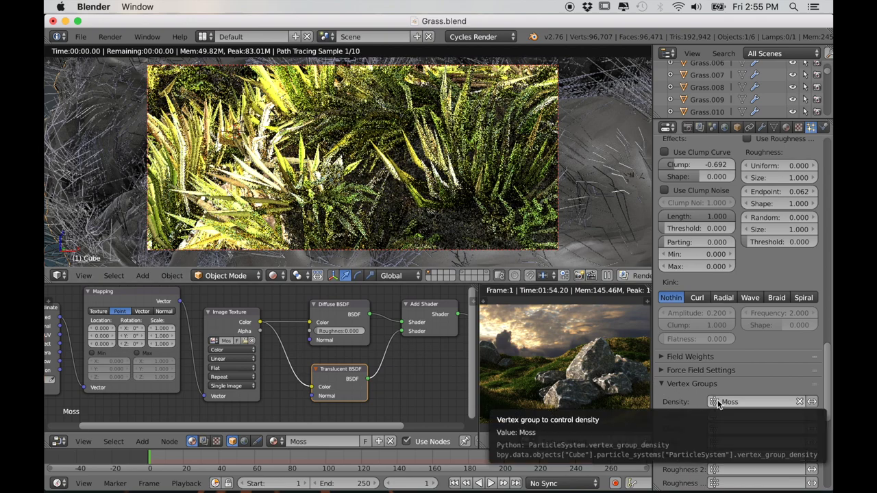
scroll(727, 415, down, 10)
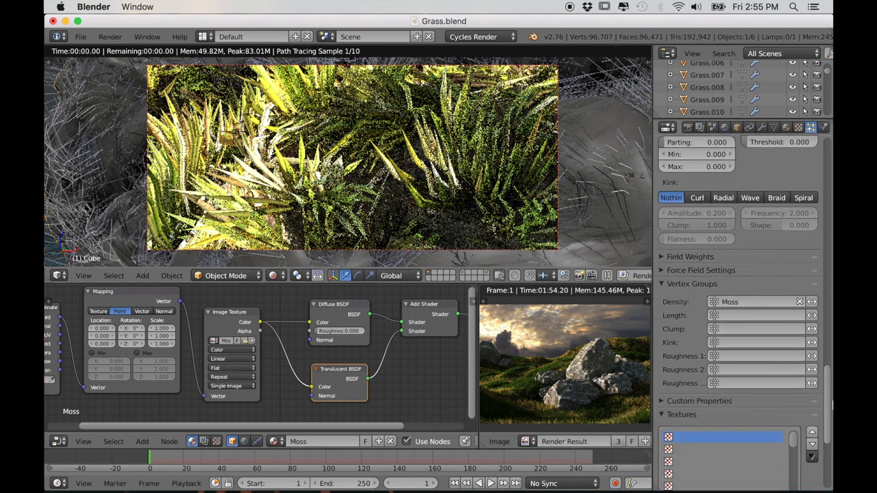
scroll(743, 433, down, 2)
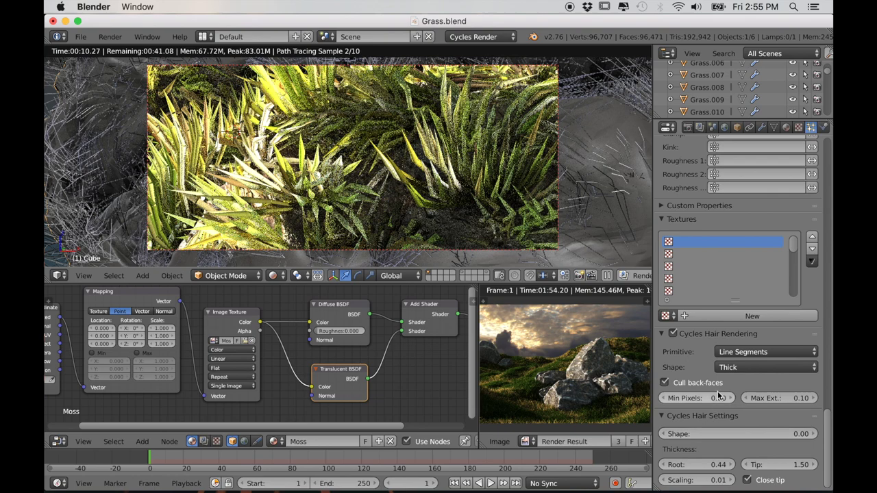
click(741, 368)
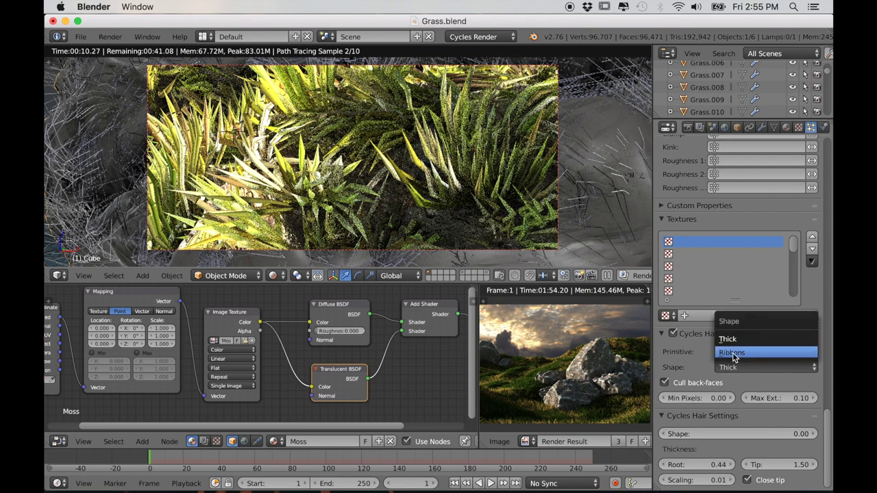
click(733, 353)
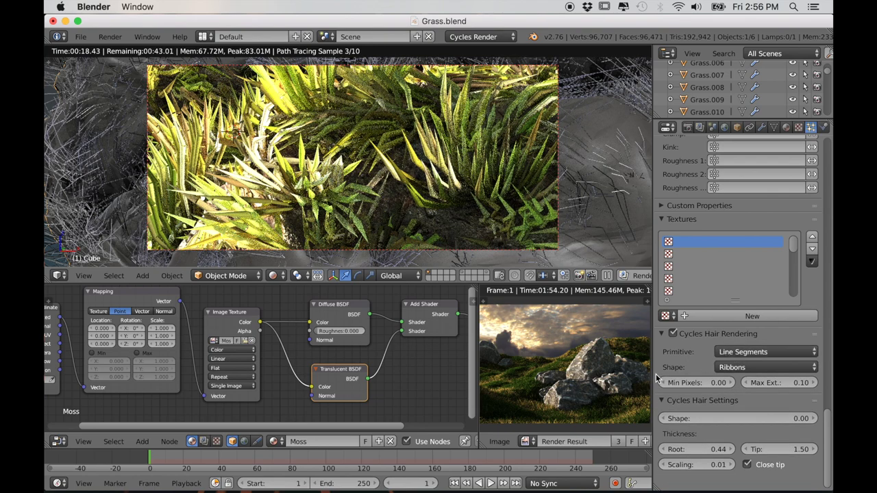
- Add a new texture named Moss to the particle system and set its type to Stucci
scroll(735, 405, up, 2)
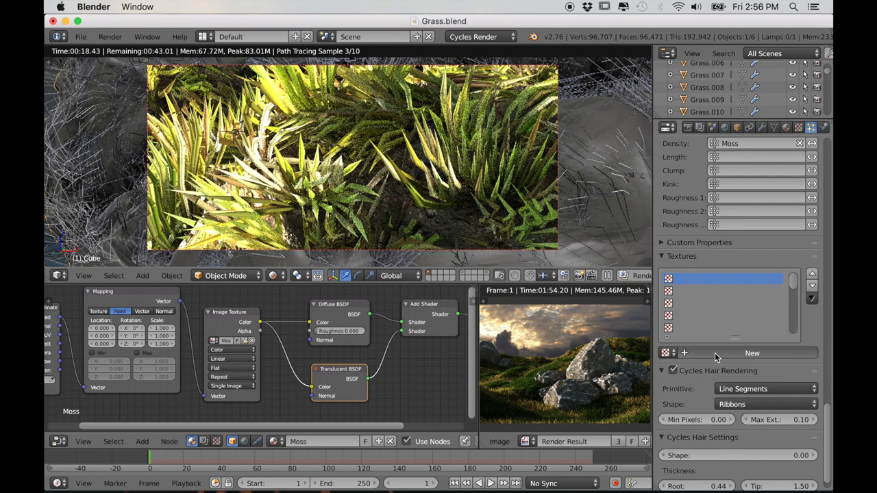
click(717, 355)
text(Moss)
key(Return)
click(798, 128)
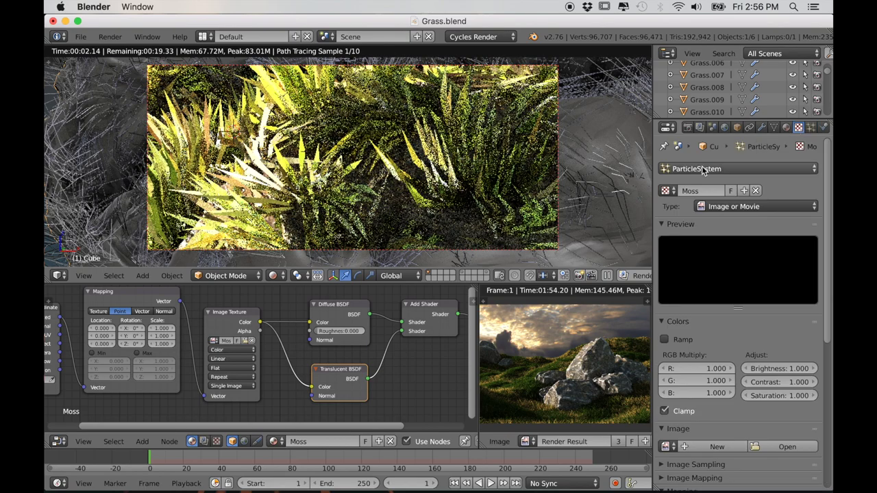
click(718, 206)
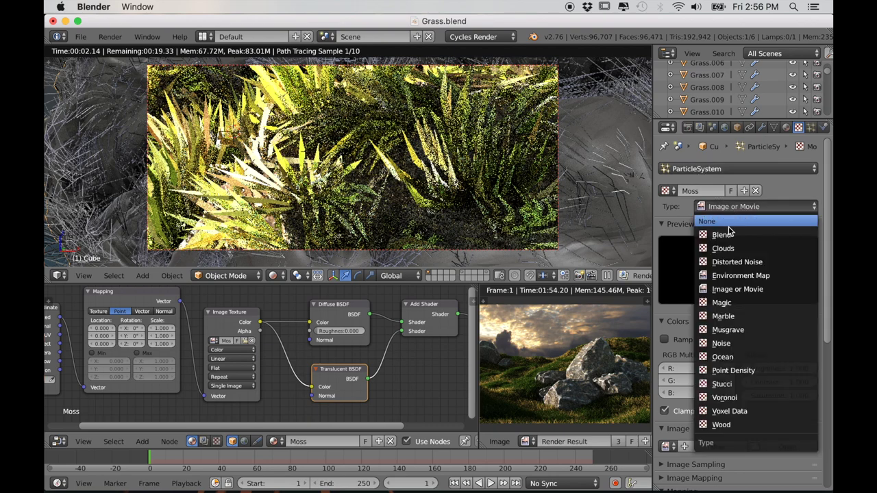
click(731, 389)
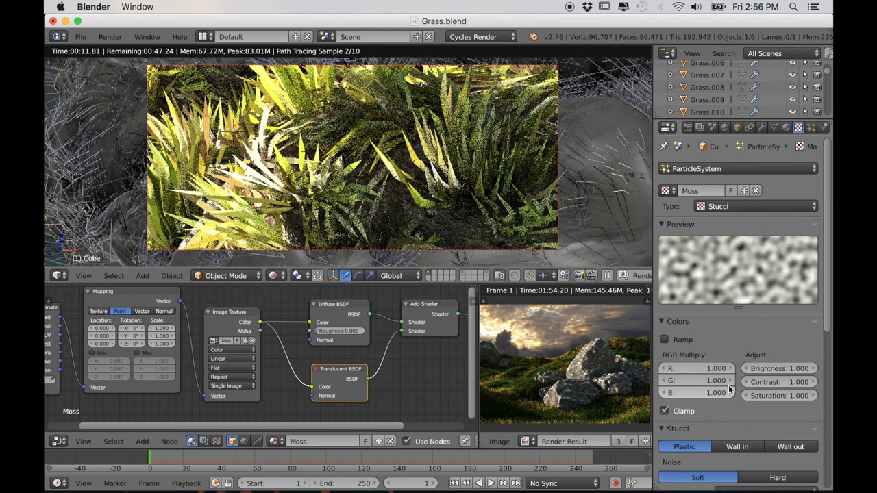
- Switch the Moss texture's influence from Time to hair Length and enable its color ramp
scroll(711, 382, down, 10)
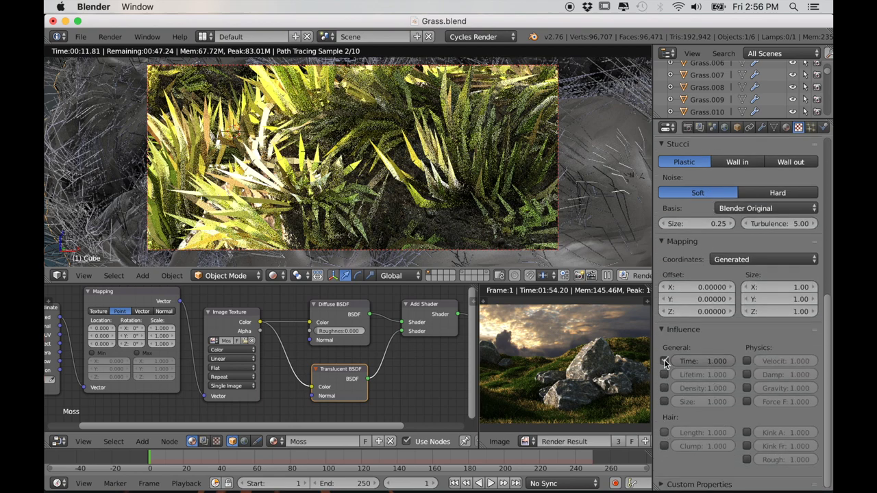
click(664, 433)
click(664, 361)
scroll(713, 286, up, 8)
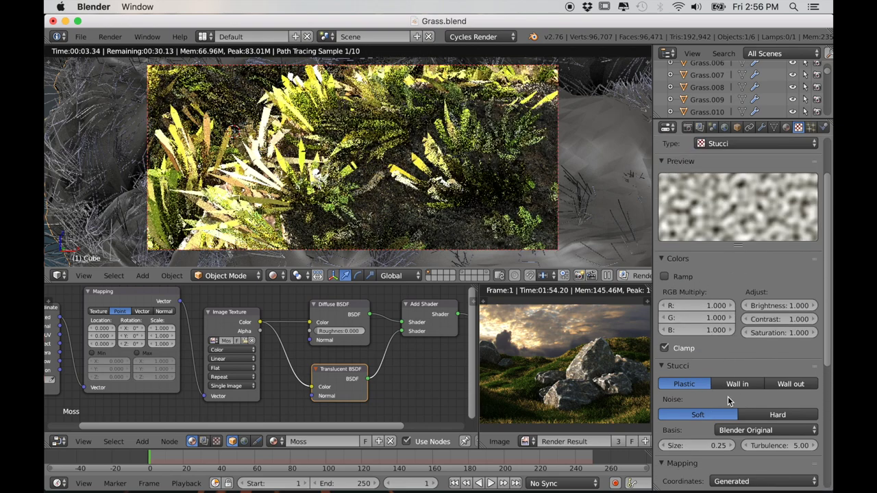
click(664, 276)
scroll(730, 372, up, 1)
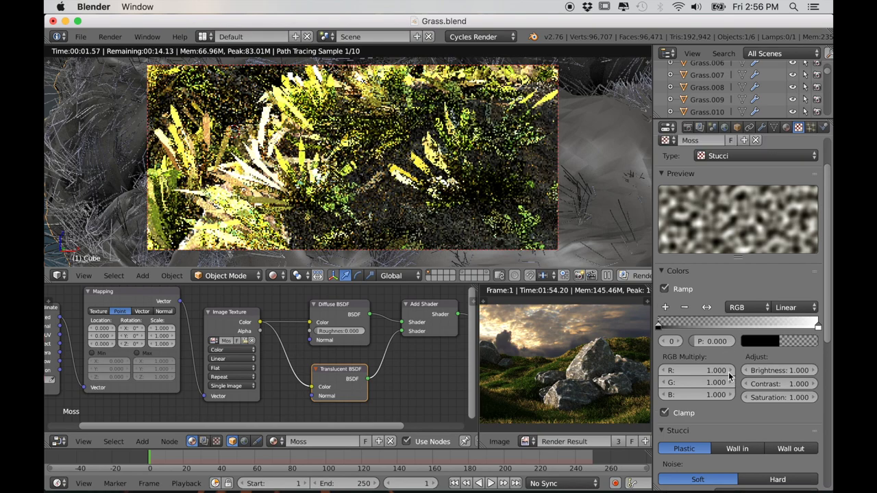
- Set the Stucci noise size to 0.7 and shift the color ramp's black stop slightly inward
scroll(728, 379, down, 4)
scroll(722, 398, down, 3)
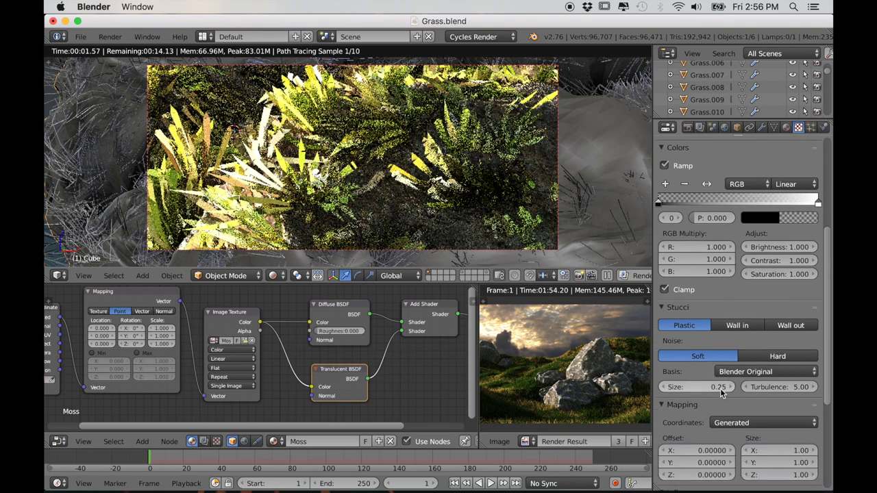
scroll(721, 392, up, 1)
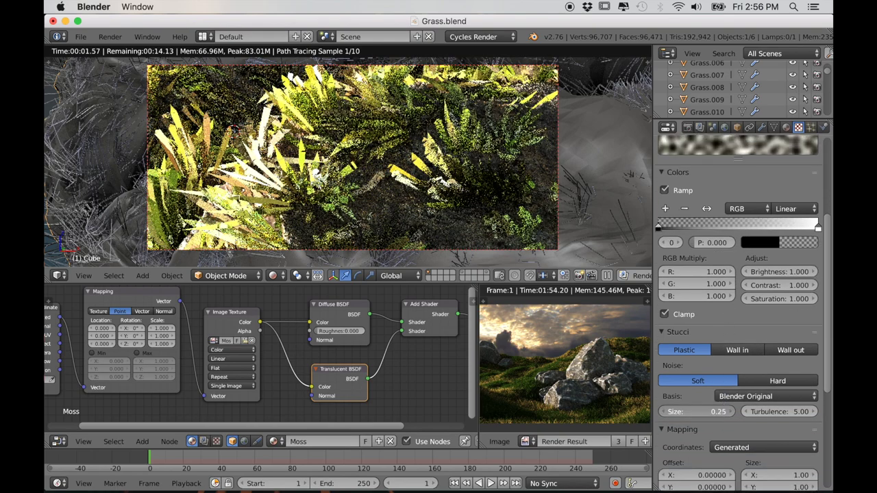
drag(696, 411, 727, 411)
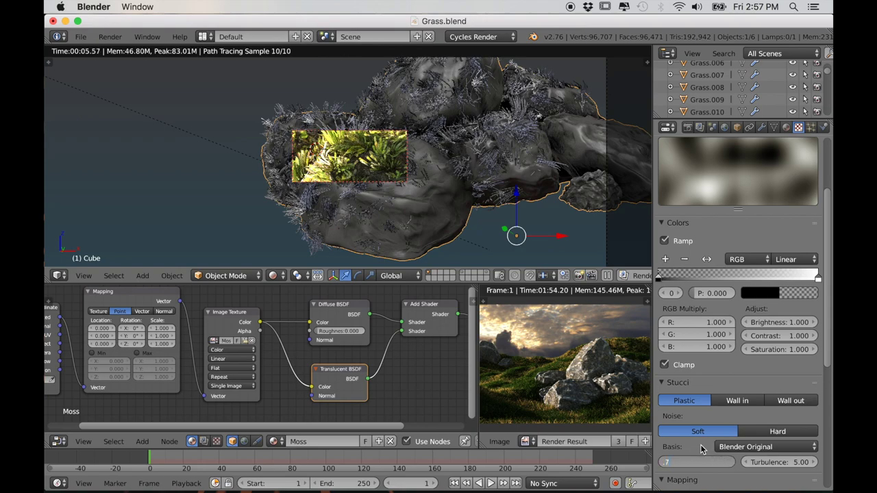
drag(661, 278, 689, 280)
scroll(457, 233, up, 3)
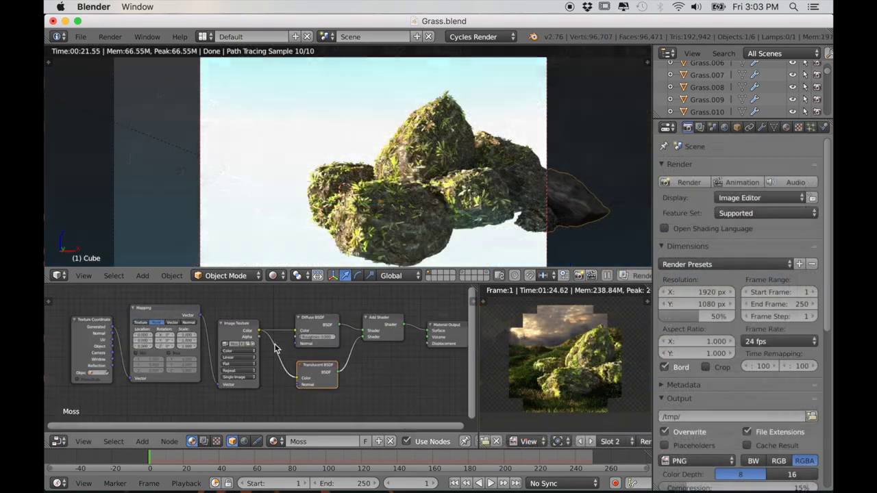
- Move the Texture Coordinate, Mapping and Image Texture nodes together away from the shader nodes to open a gap
scroll(165, 315, down, 3)
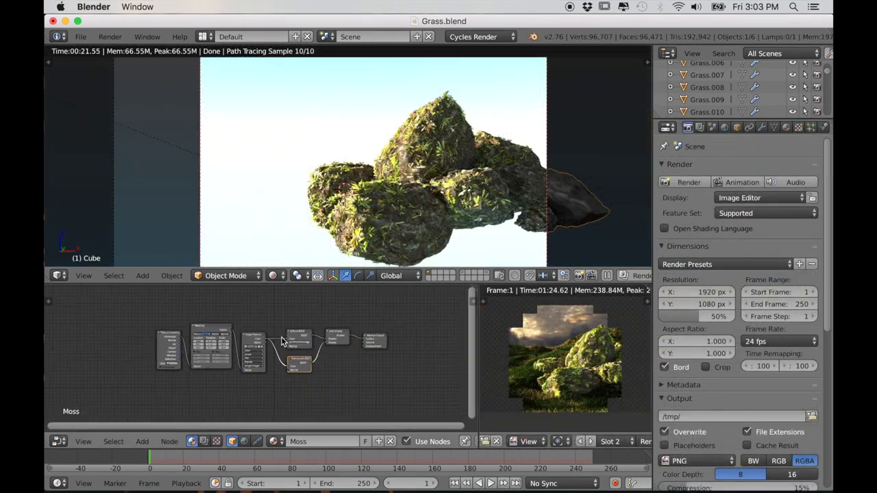
drag(145, 310, 242, 386)
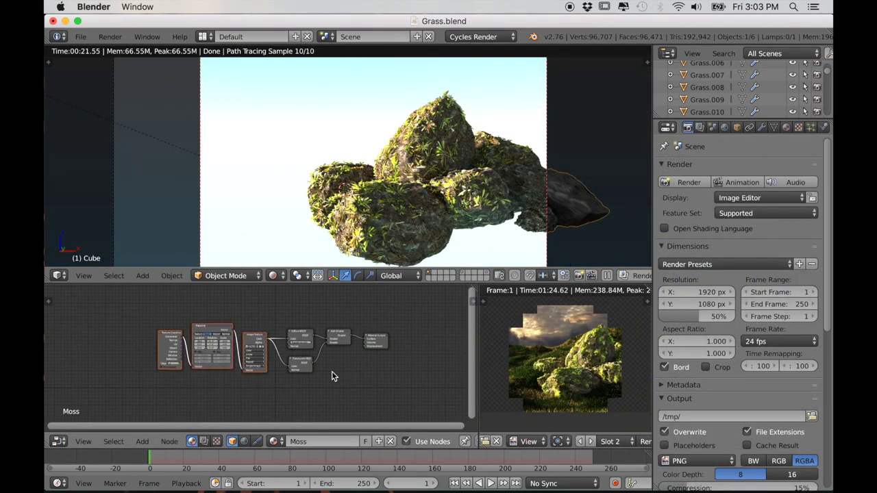
key(g)
click(257, 379)
- Insert a color node between the Image Texture and Diffuse BSDF, and link its output to the Translucent BSDF color
key(shift+a)
mouse_move(259, 381)
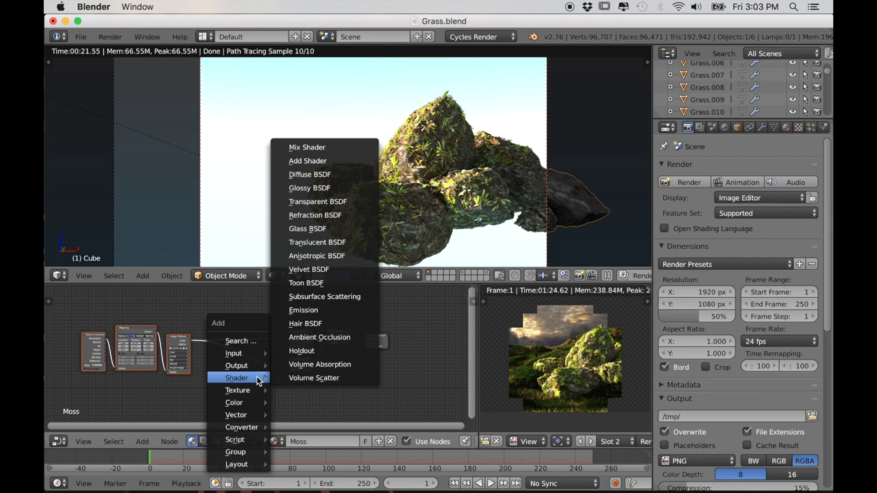
mouse_move(239, 402)
click(305, 324)
click(233, 325)
scroll(261, 338, up, 3)
drag(260, 334, 313, 375)
drag(233, 363, 238, 379)
scroll(398, 213, up, 6)
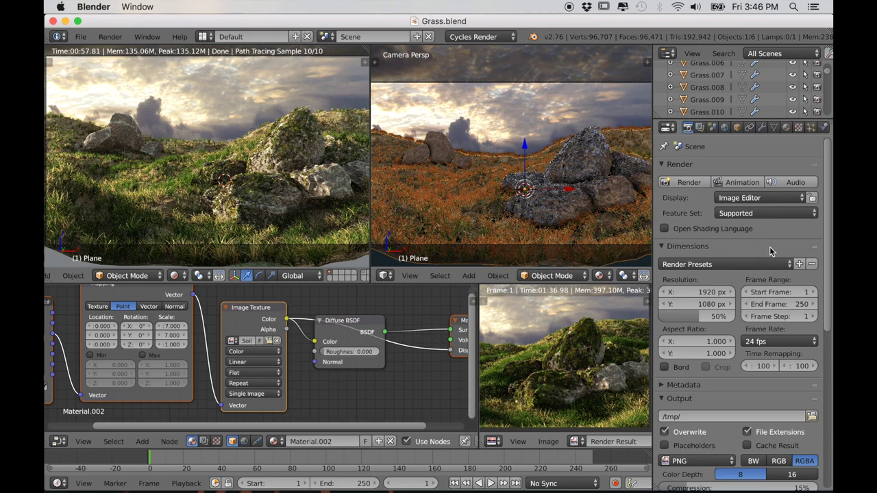
- Switch the scene to an empty layer and fit the camera frame to the viewport
scroll(342, 278, right, 5)
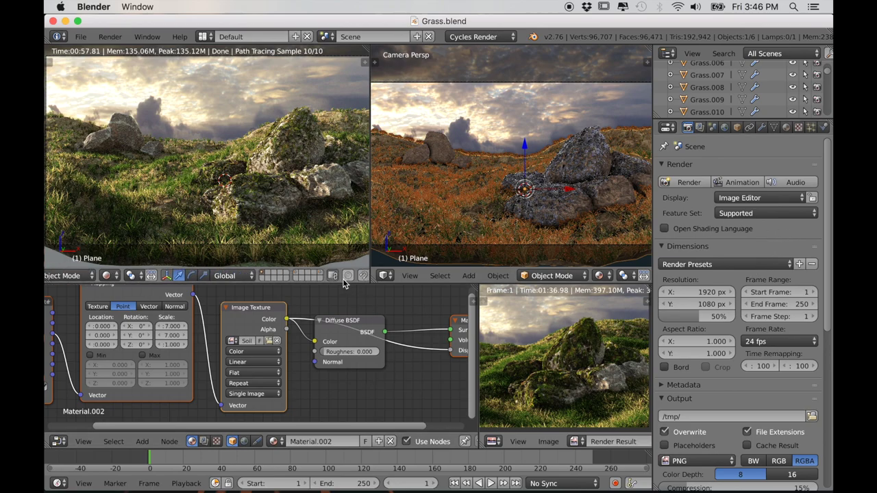
click(295, 278)
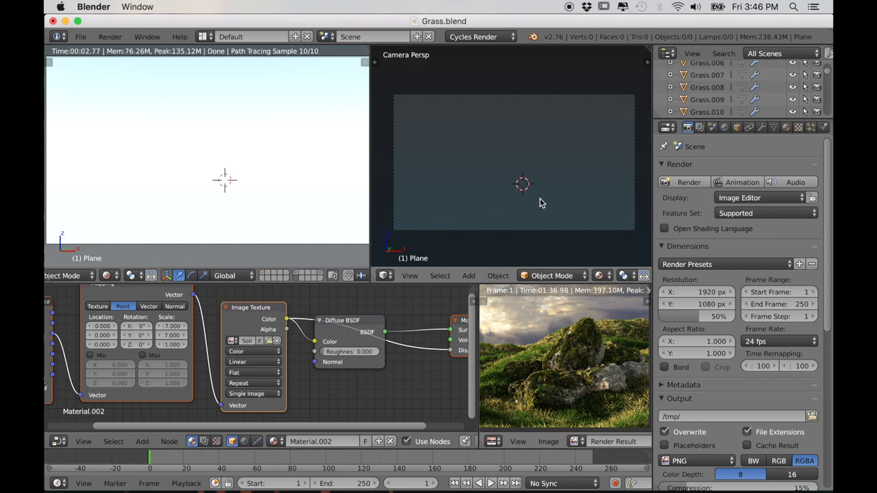
key(Home)
- Change the rendered viewport to Solid shading and merge the two 3D viewports into one
click(106, 275)
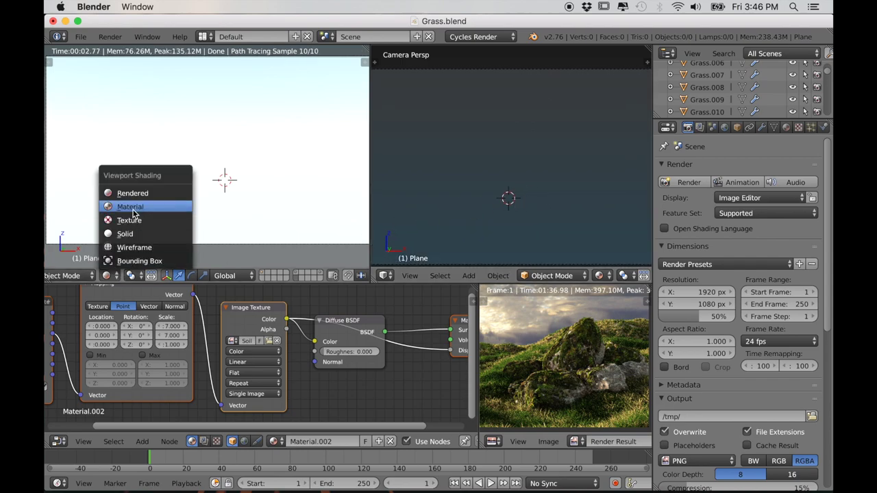
click(131, 232)
scroll(490, 228, down, 1)
drag(372, 60, 400, 181)
- Add a cylinder mesh at the 3D cursor on the empty layer
key(shift+a)
mouse_move(346, 213)
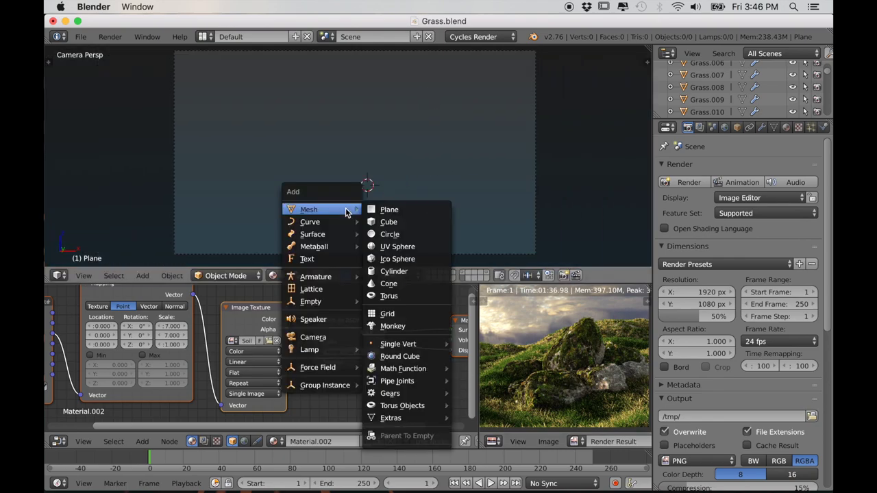
click(394, 272)
scroll(382, 233, up, 2)
shift+middle_drag(386, 220, 386, 215)
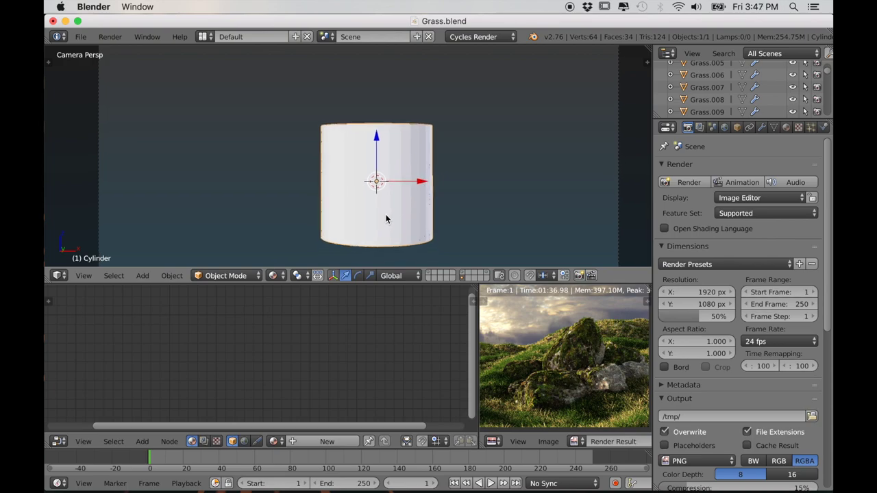
- Set the new cylinder's vertex count to 16
key(t)
scroll(114, 214, down, 3)
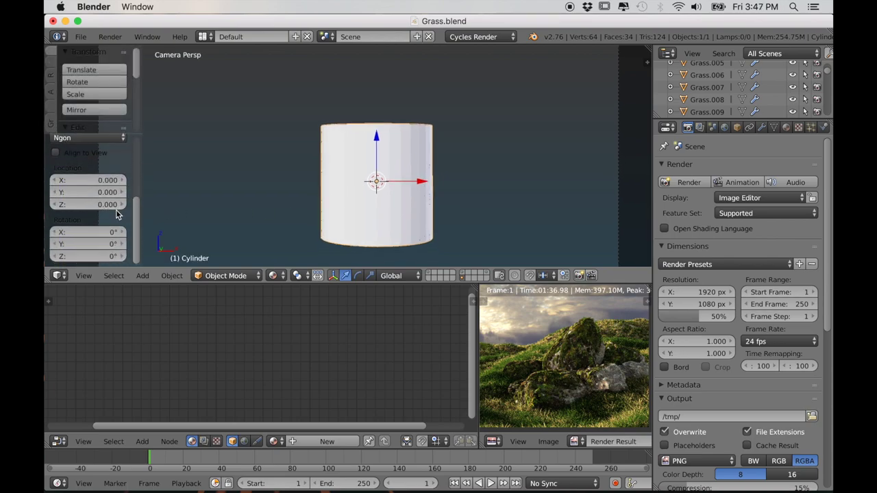
scroll(133, 228, up, 5)
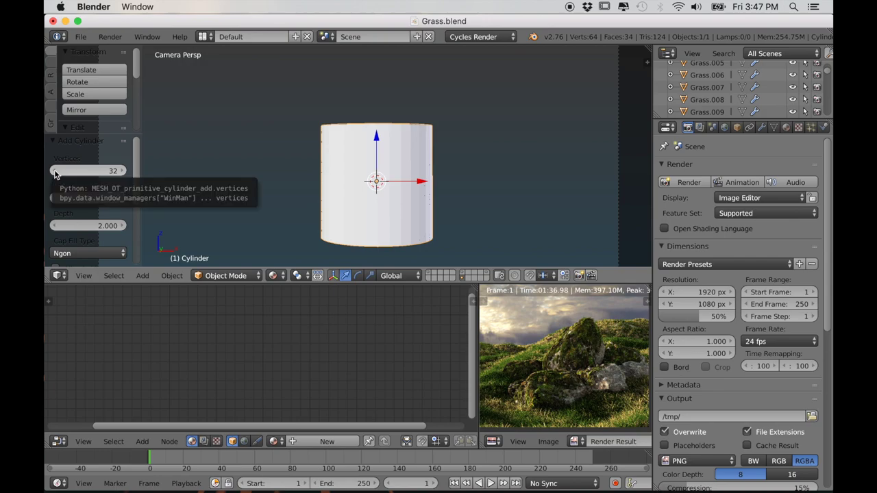
click(55, 170)
click(54, 170)
drag(102, 170, 102, 169)
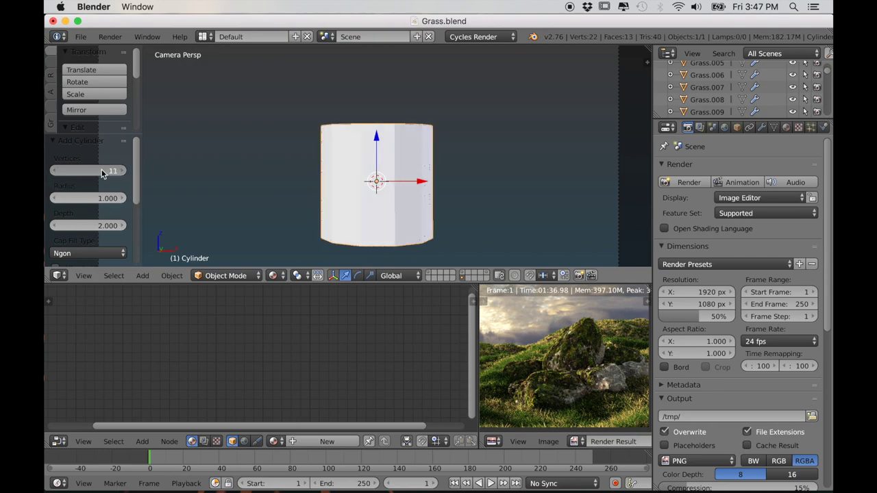
click(61, 171)
middle_drag(294, 195, 319, 229)
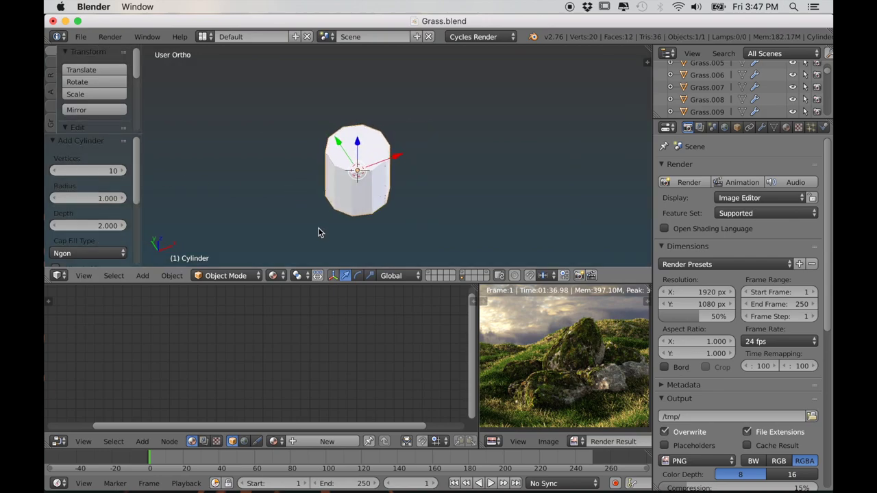
click(121, 171)
click(121, 171)
click(122, 171)
click(121, 172)
click(122, 174)
- Delete the cylinder's top and bottom cap faces in Edit Mode to leave an open tube
scroll(344, 221, up, 2)
middle_drag(345, 221, 354, 213)
key(Tab)
right_click(367, 165)
middle_drag(376, 262, 381, 199)
shift+right_click(376, 209)
shift+middle_drag(417, 223, 412, 211)
key(x)
key(f)
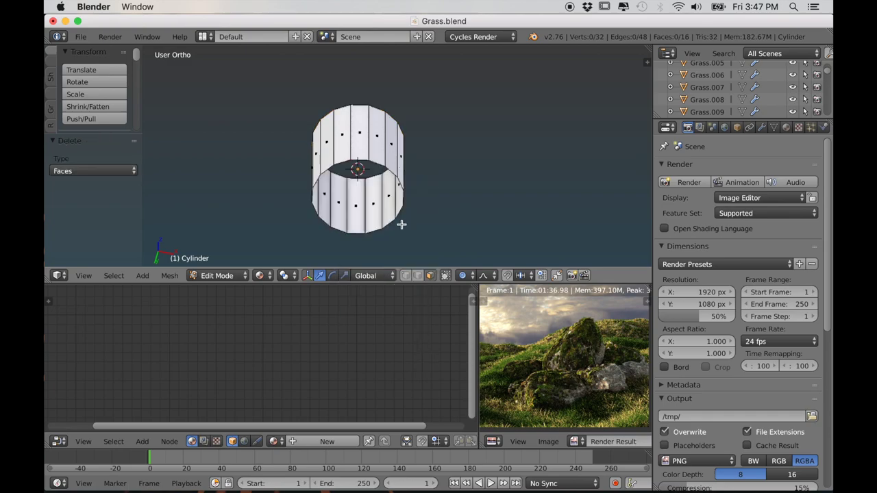
- Scale the whole open tube to about 0.19 in X and Y while locking its Z height
key(KP_1)
key(a)
key(s)
key(shift+z)
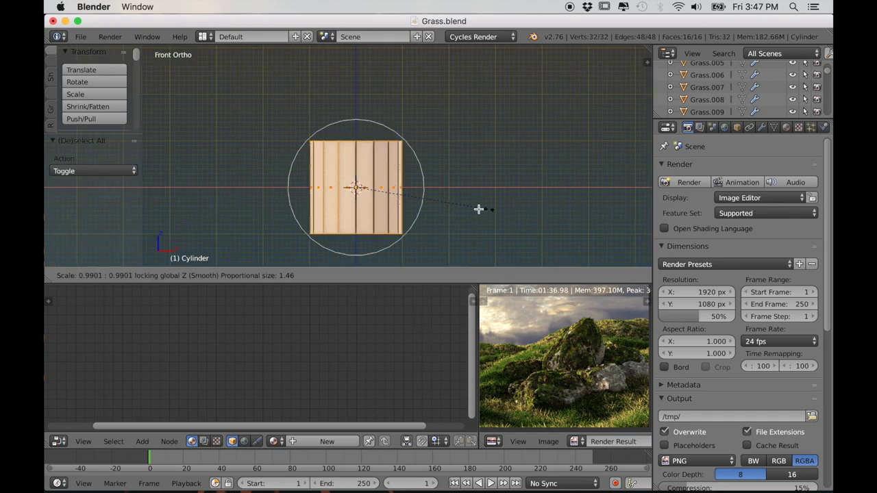
click(384, 190)
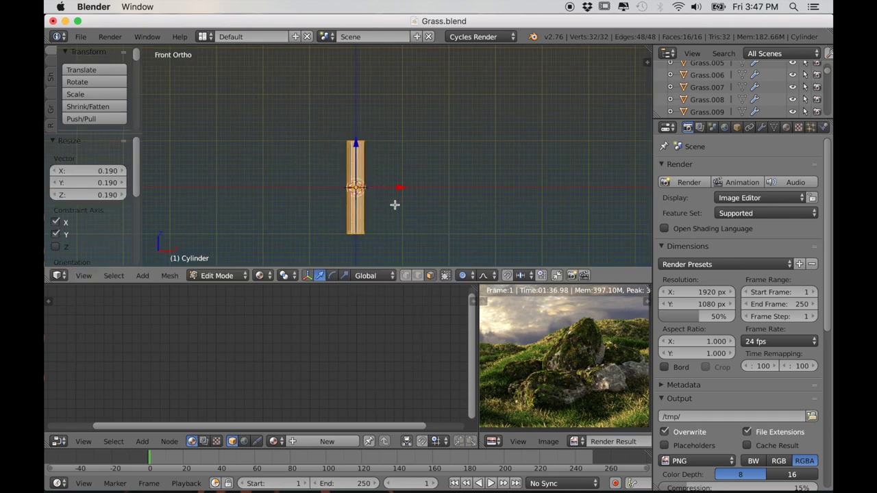
scroll(396, 199, up, 3)
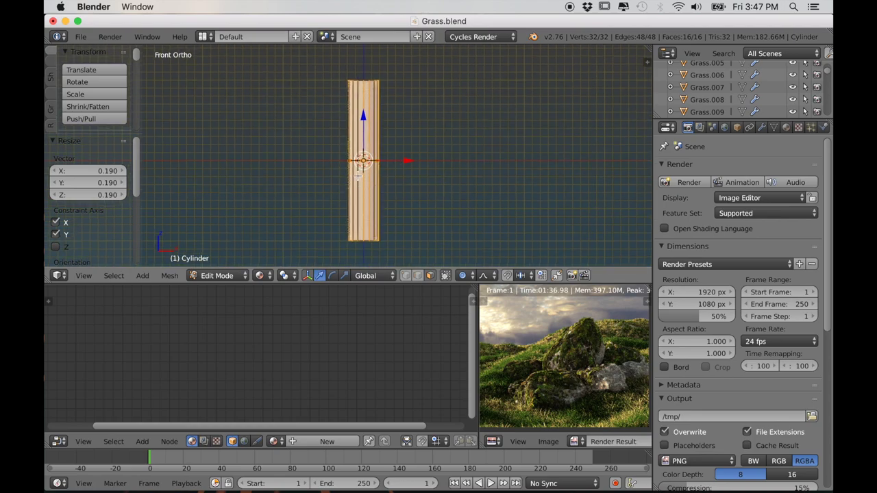
- Turn off ambient occlusion in the 3D viewport's shading settings
key(ctrl+r)
key(Escape)
scroll(411, 200, up, 3)
key(n)
scroll(606, 240, down, 4)
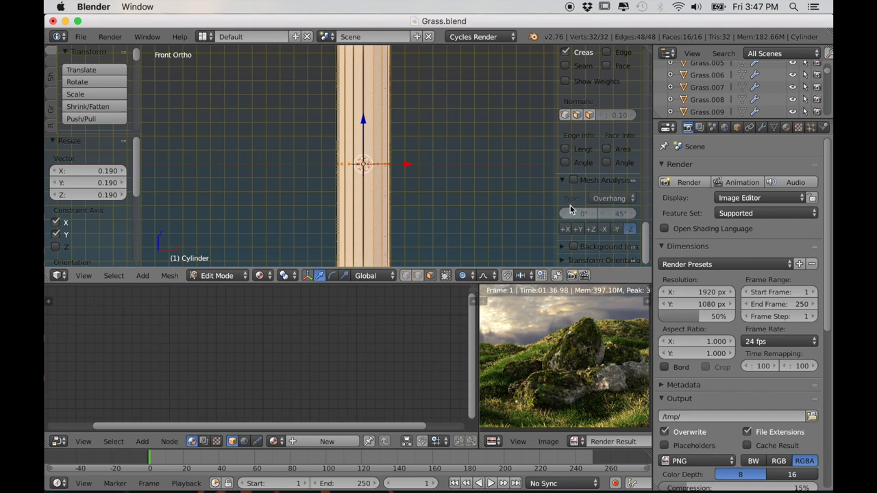
scroll(572, 210, up, 3)
key(Tab)
scroll(631, 208, up, 2)
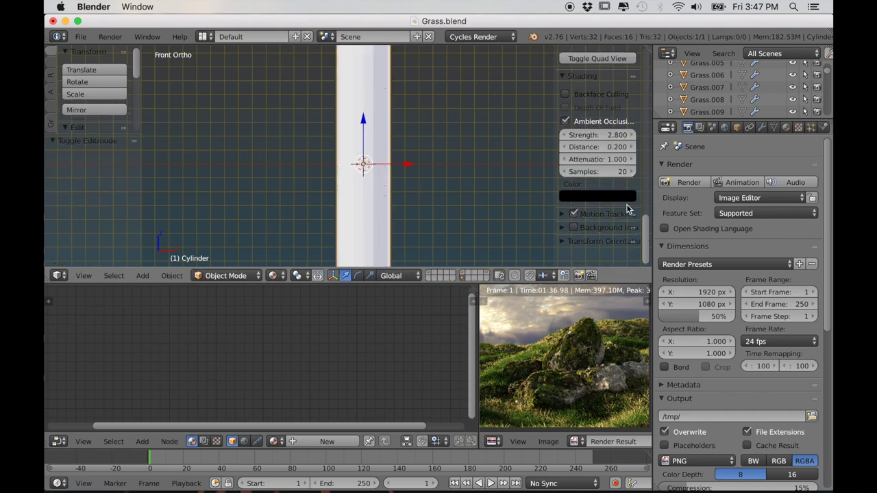
scroll(628, 209, up, 3)
click(564, 182)
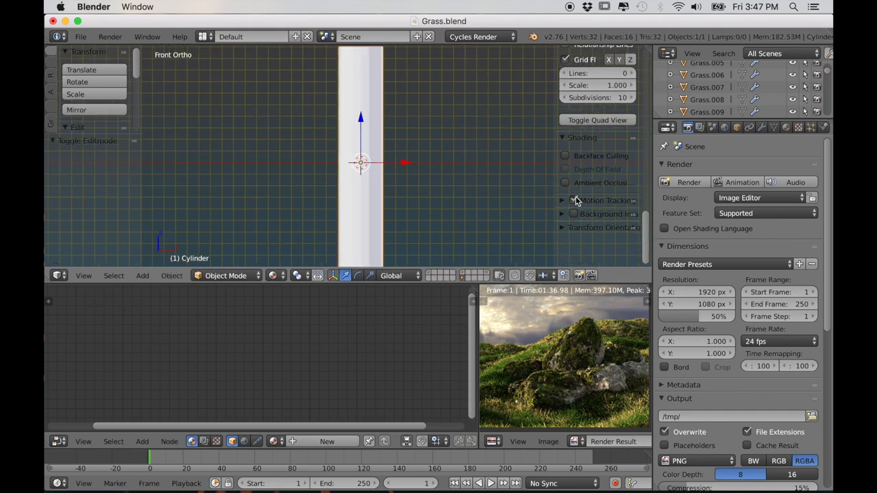
- Add 25 evenly spaced horizontal loop cuts along the tube's length in Edit Mode, without sliding them
scroll(453, 204, down, 2)
key(Tab)
scroll(332, 191, up, 1)
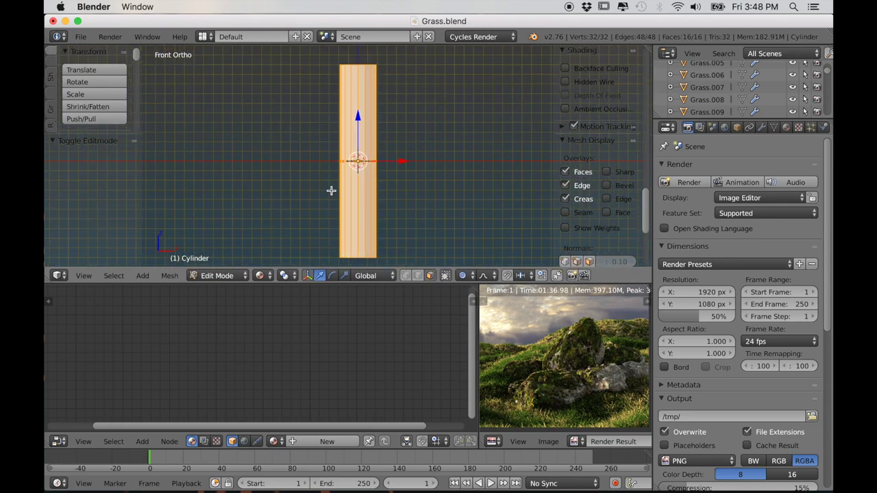
key(ctrl+r)
scroll(355, 173, up, 19)
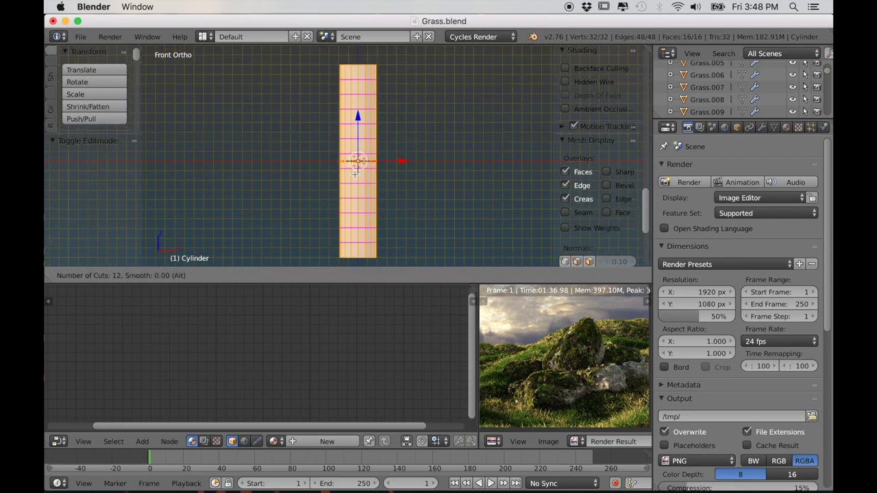
scroll(355, 172, up, 2)
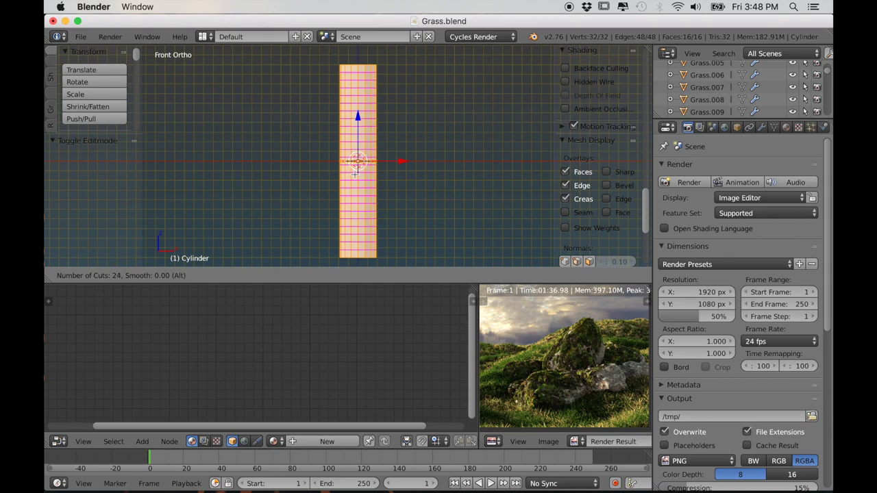
click(355, 172)
right_click(364, 173)
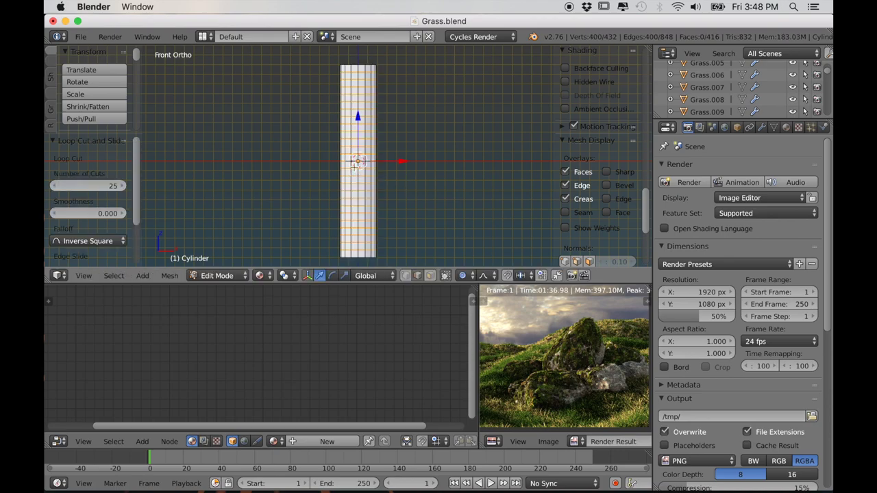
- Bend the upper part of the tube about 0.18 toward negative X using smooth proportional editing with a radius of 0.91
key(g)
scroll(420, 195, down, 3)
click(417, 198)
key(g)
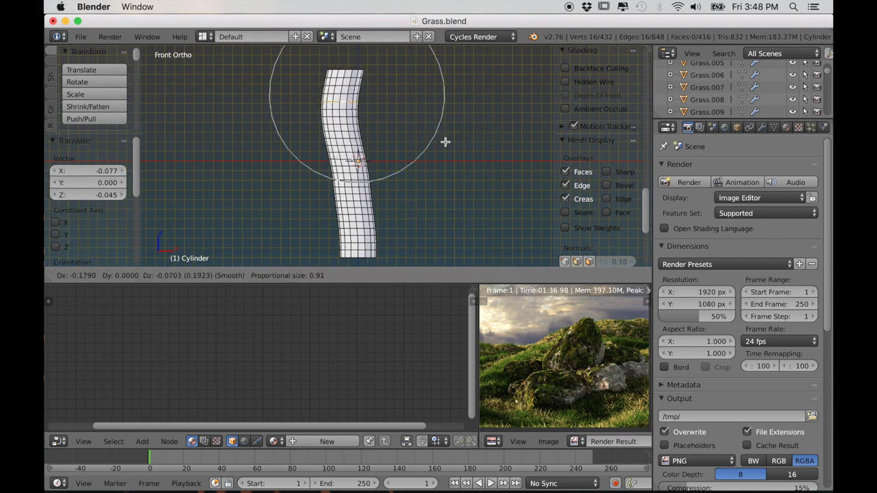
click(449, 142)
- Widen the tube's bottom edge loop with proportional scaling to flare the base
alt+right_click(373, 240)
alt+right_click(360, 254)
scroll(404, 250, down, 1)
key(s)
click(443, 251)
drag(403, 242, 405, 243)
- Shift the tube's middle edge loop 0.038 and its upper edge loop 0.053 along X with proportional editing
alt+right_click(376, 181)
drag(383, 181, 387, 181)
click(387, 180)
scroll(387, 180, up, 5)
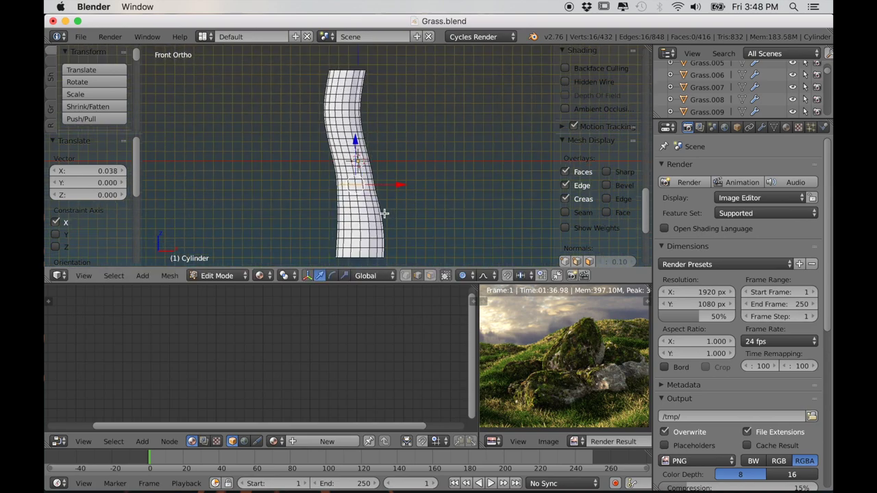
alt+right_click(355, 103)
alt+right_click(355, 102)
drag(391, 102, 405, 102)
- Unwrap a single front face near the tube's base in face select mode
middle_drag(405, 138, 400, 196)
scroll(399, 196, down, 3)
scroll(400, 196, up, 6)
click(431, 276)
right_click(364, 209)
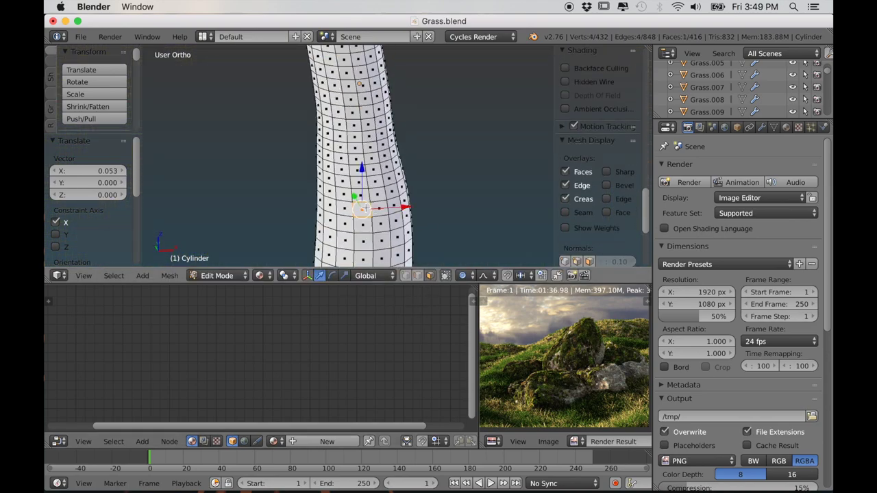
key(u)
click(367, 124)
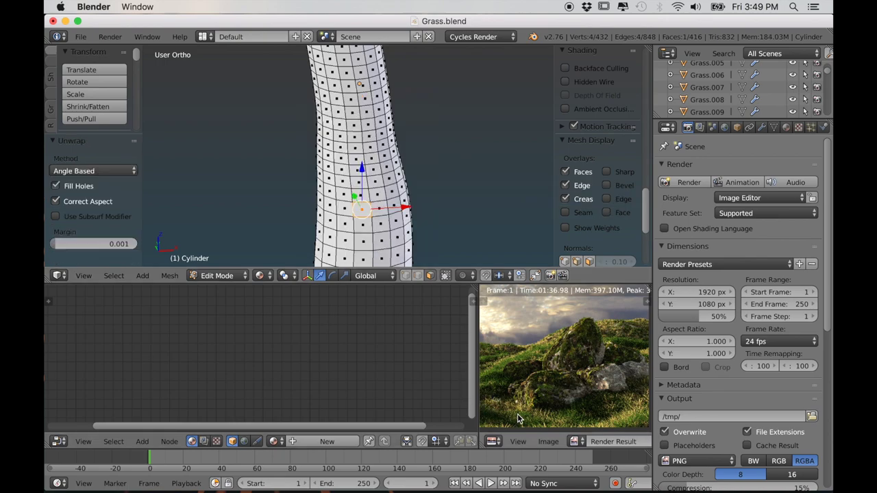
- Display the BarkDecidious bark texture behind the face's UVs in the image editor
click(575, 442)
click(575, 441)
click(609, 320)
scroll(566, 388, down, 4)
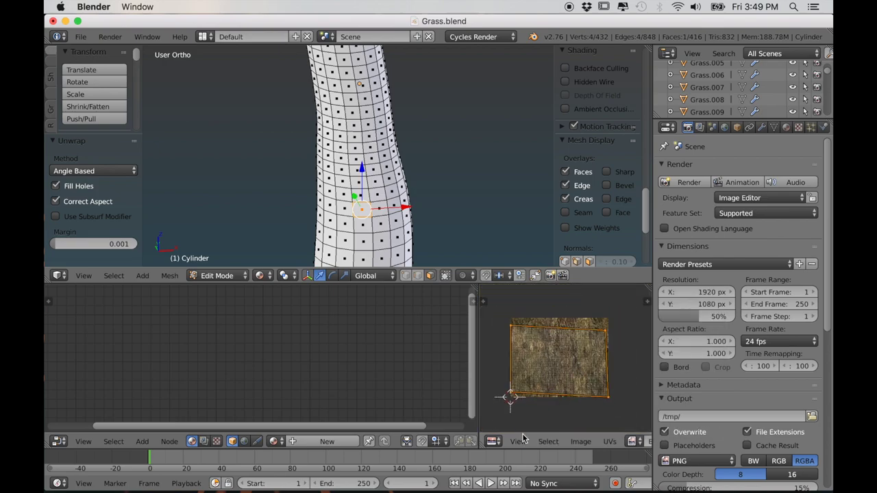
- Square up the face's UVs by applying Align Auto to its top, bottom and right edges
key(w)
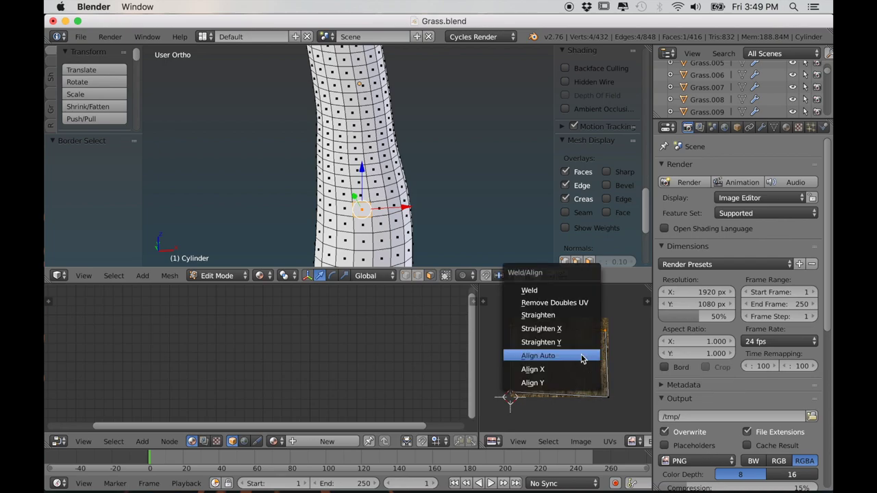
click(581, 357)
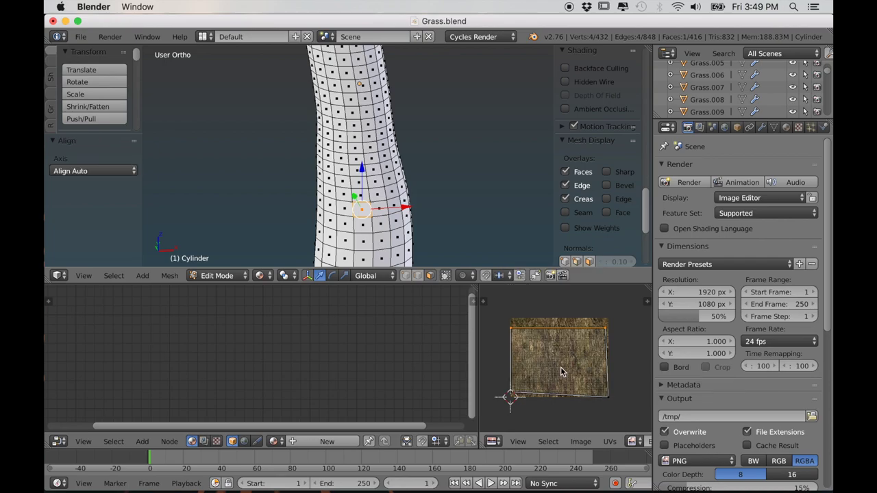
key(a)
key(shift+w)
click(562, 380)
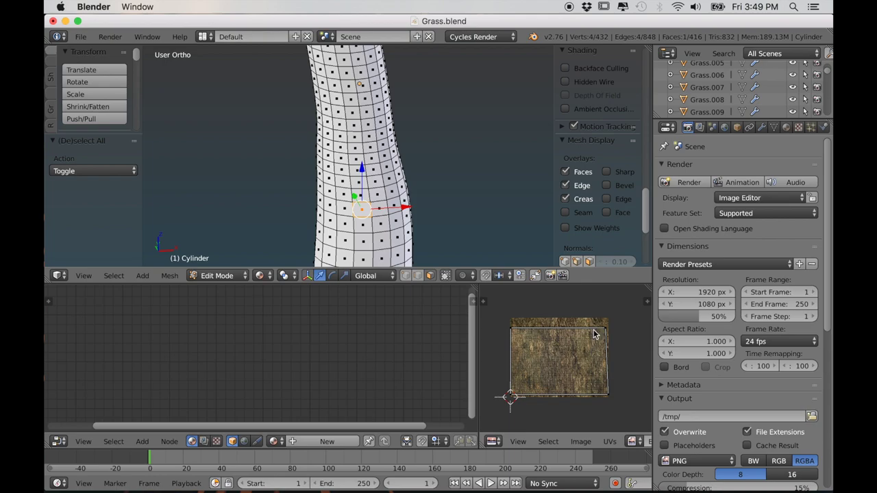
key(b)
drag(598, 311, 639, 417)
key(w)
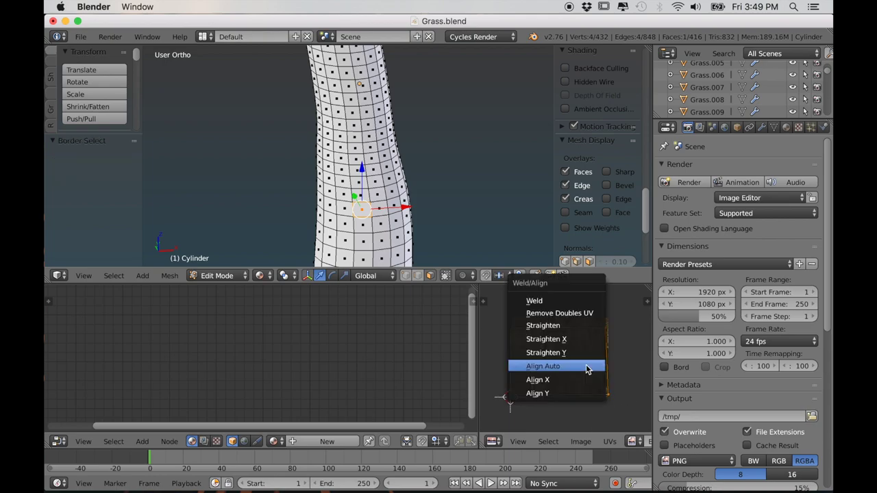
click(586, 367)
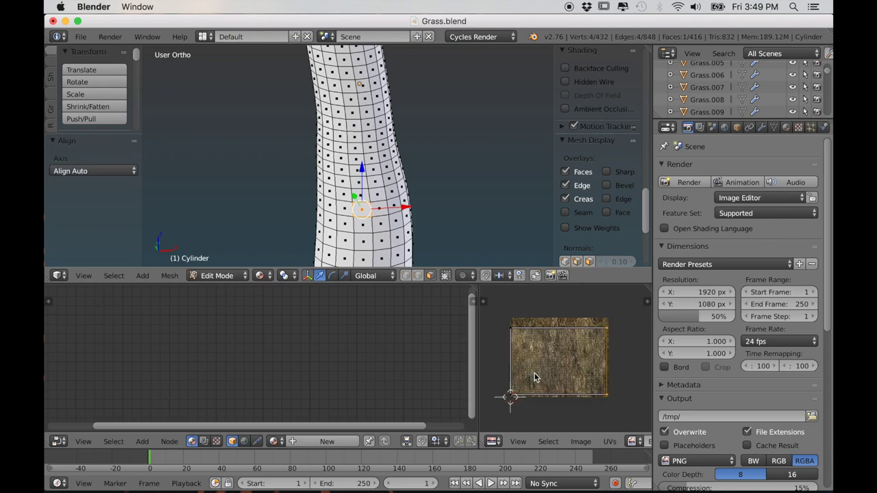
- Select all linked faces and unwrap them with Follow Active Quads using the Length Average edge mode
key(l)
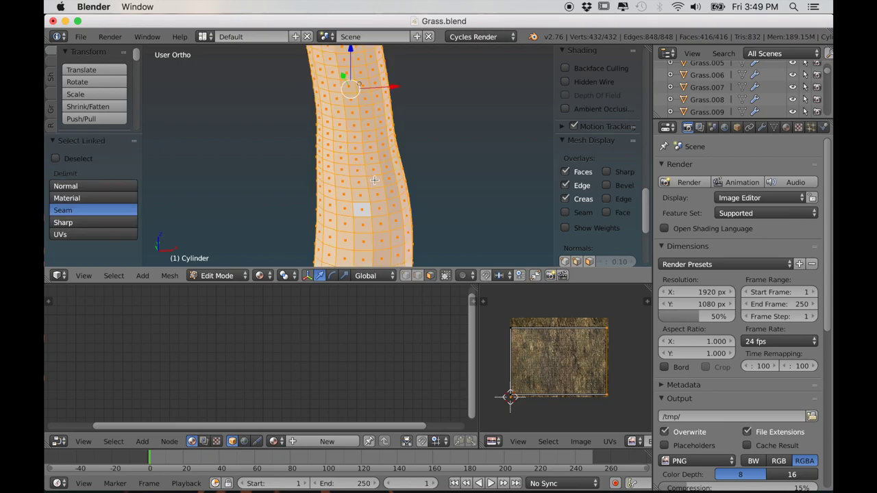
key(u)
click(348, 219)
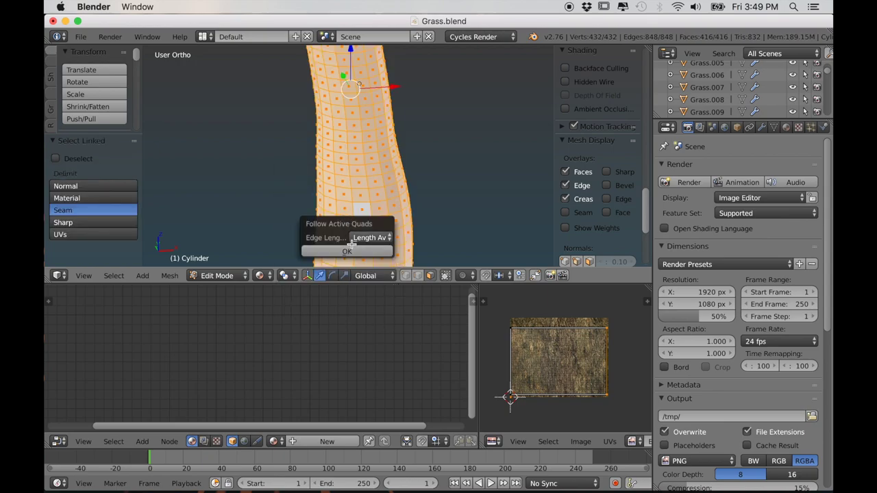
click(348, 251)
scroll(558, 365, down, 8)
scroll(558, 366, down, 2)
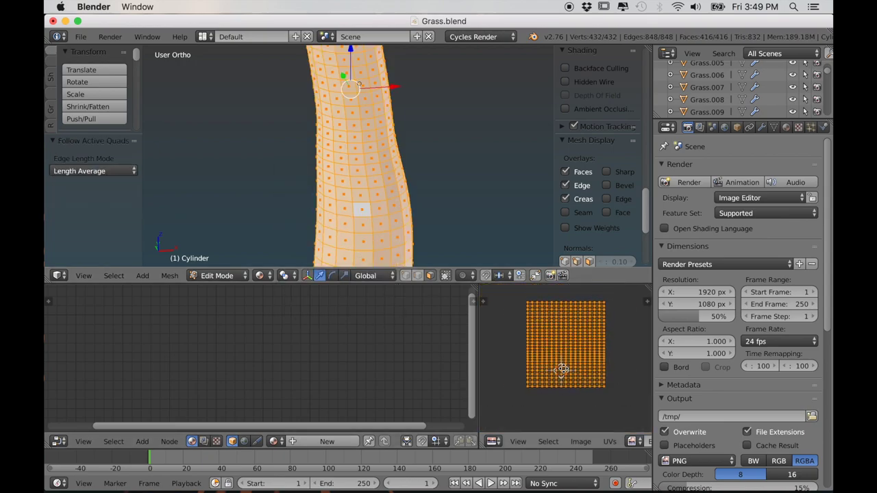
scroll(434, 221, up, 2)
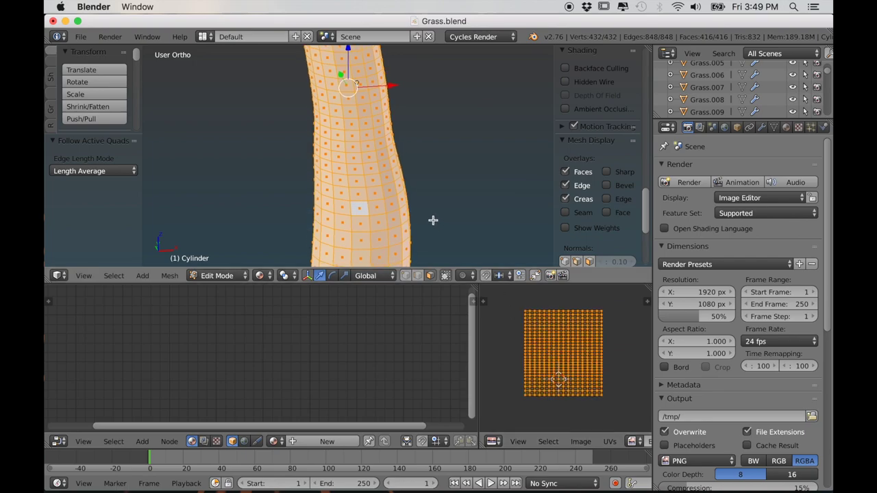
- Apply smooth shading to the tube in Object Mode
key(Tab)
scroll(431, 218, down, 4)
scroll(114, 141, down, 5)
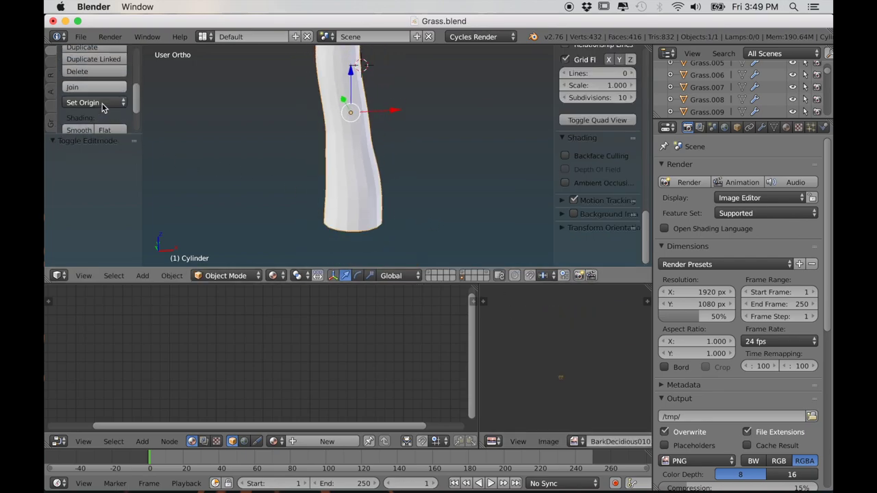
click(79, 81)
shift+scroll(337, 167, up, 2)
scroll(394, 213, up, 3)
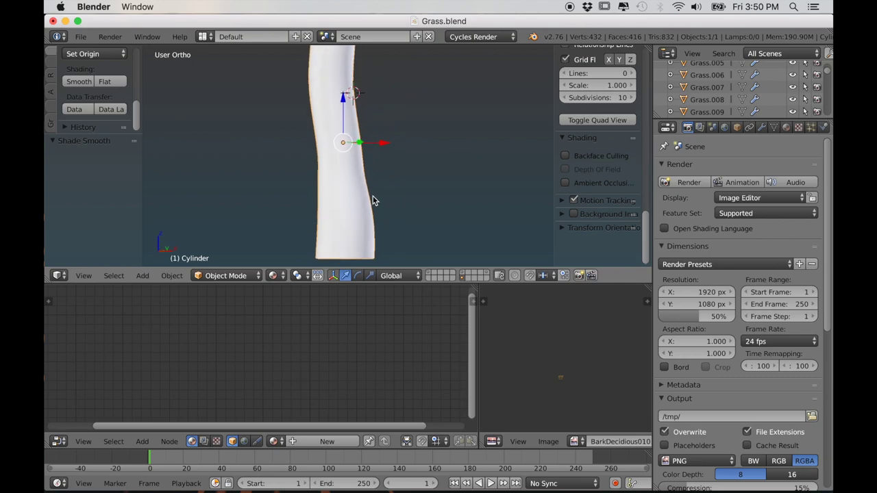
- Add a Subdivision Surface modifier to the cylinder with view and render subdivisions of 4
click(761, 129)
click(682, 168)
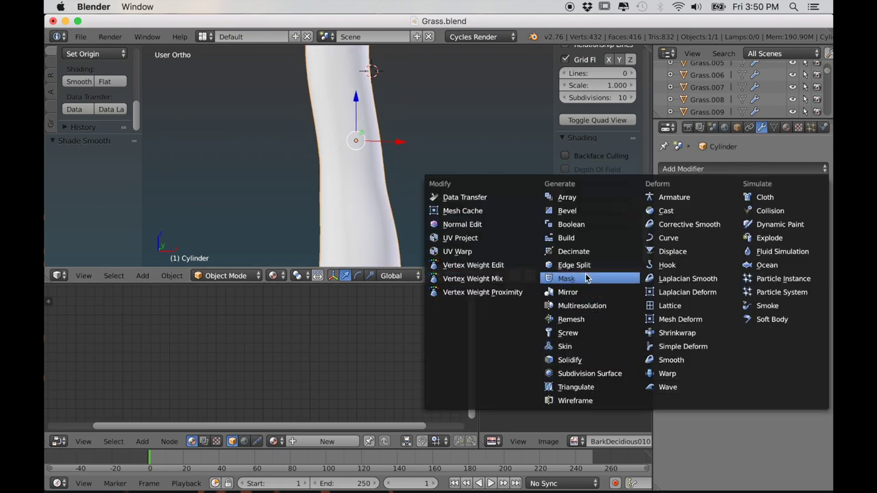
click(588, 374)
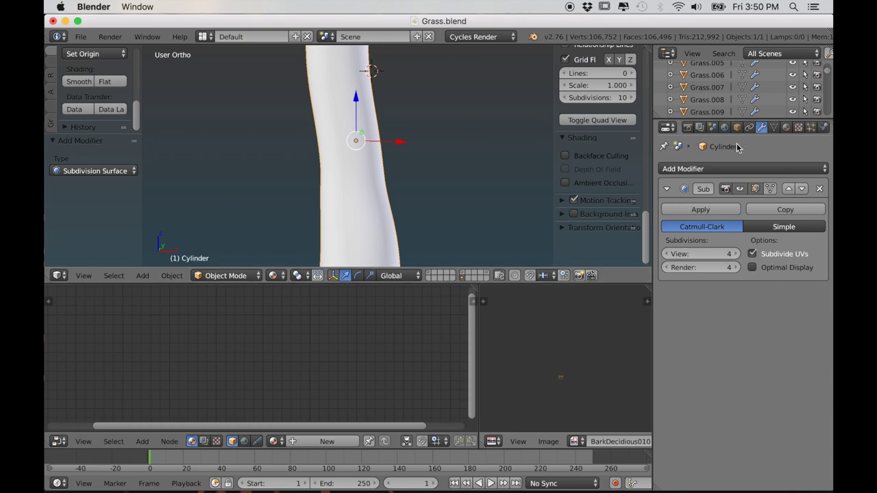
- Add a Displace modifier to the cylinder and give it a new texture named Tree
click(720, 169)
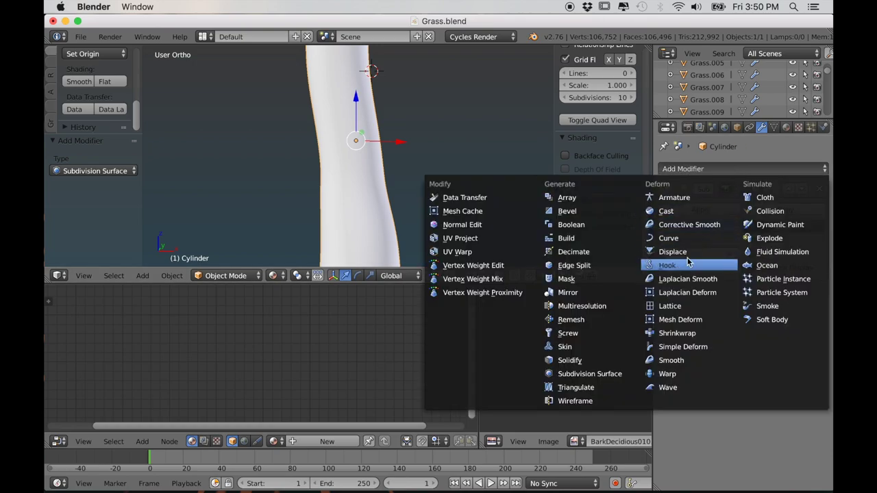
click(688, 252)
click(741, 347)
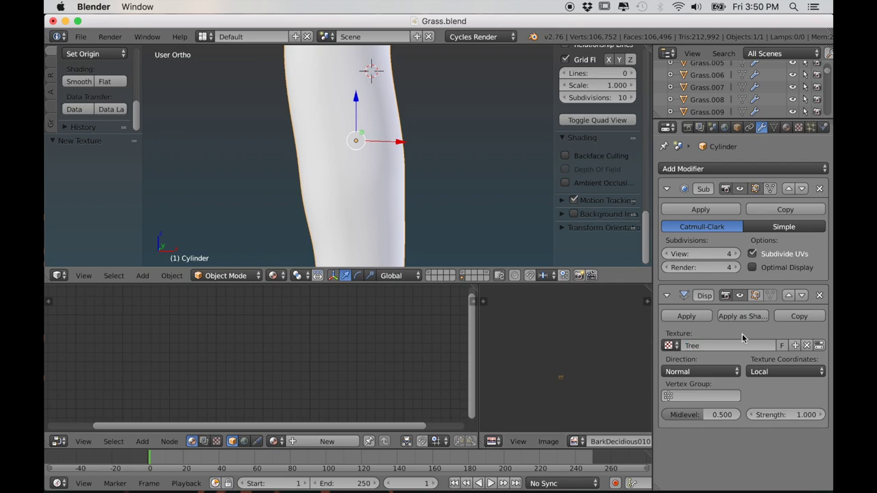
- Load BarkDecidious0107_L_DISP.png as the image of the Displace modifier's Tree texture
click(798, 128)
click(746, 169)
click(701, 170)
click(701, 170)
click(715, 118)
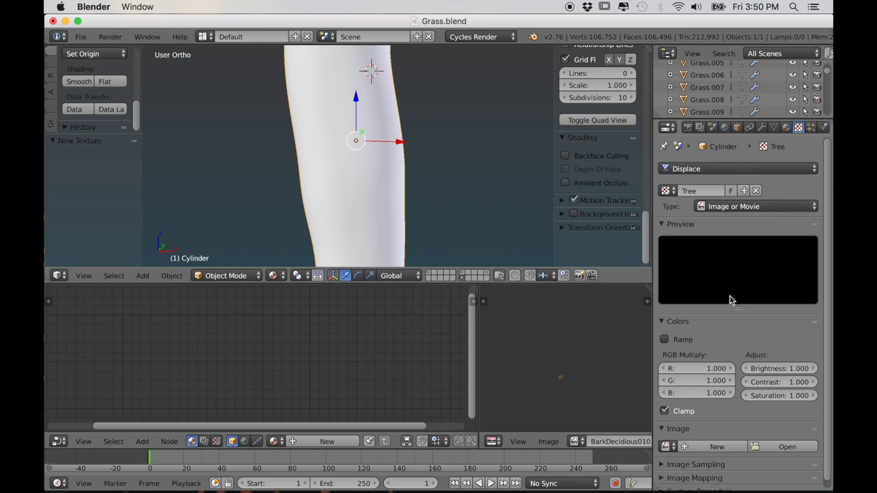
scroll(726, 387, down, 1)
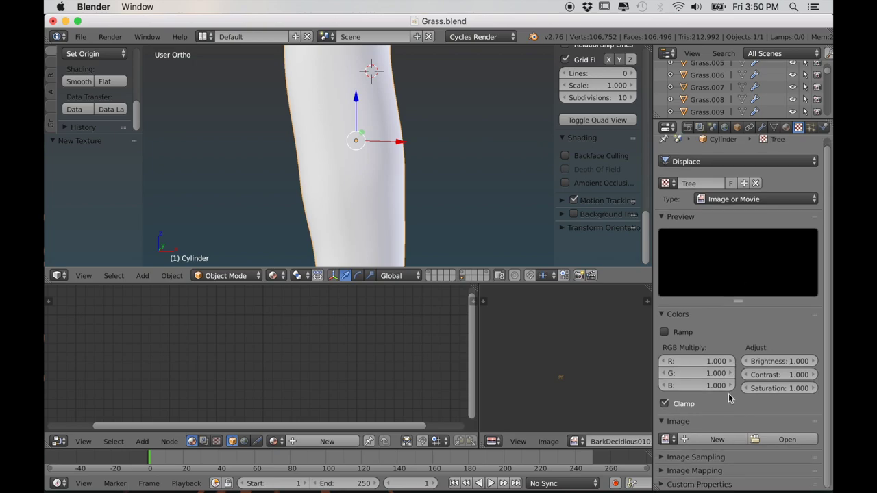
click(778, 440)
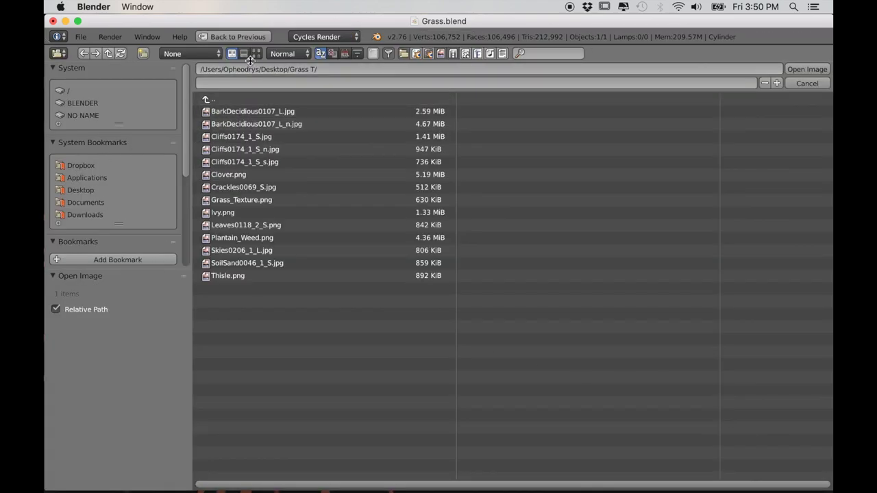
click(268, 125)
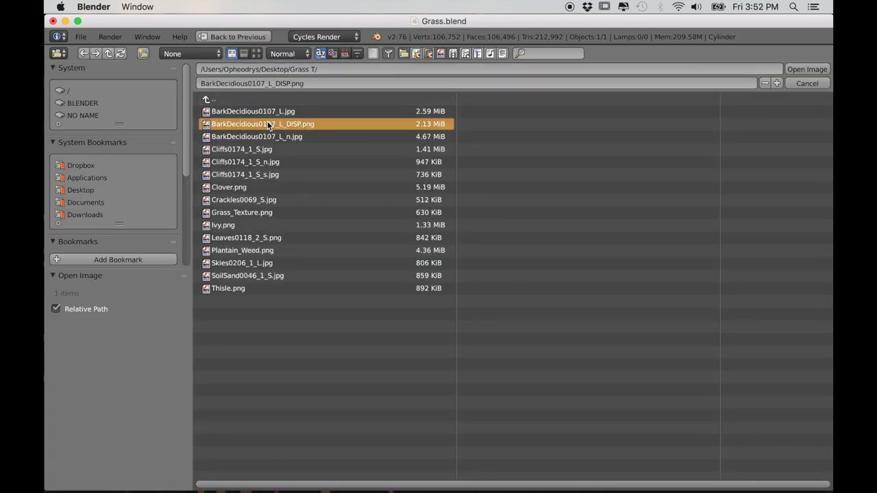
click(806, 70)
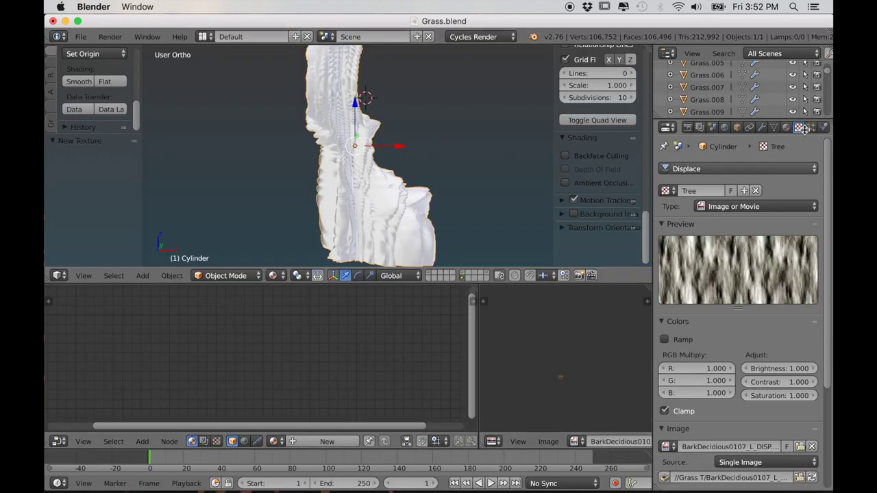
- Set the Displace modifier's texture coordinates to UV and its strength to 0.01
click(761, 127)
click(775, 371)
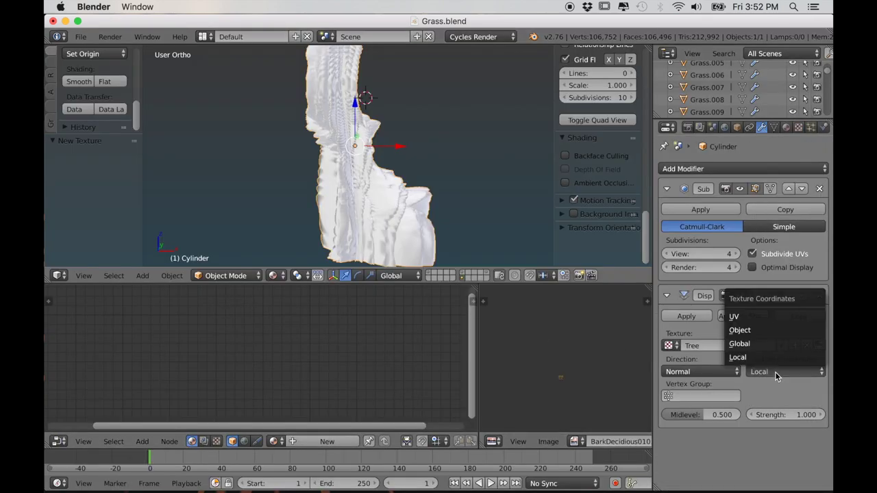
click(751, 317)
click(752, 415)
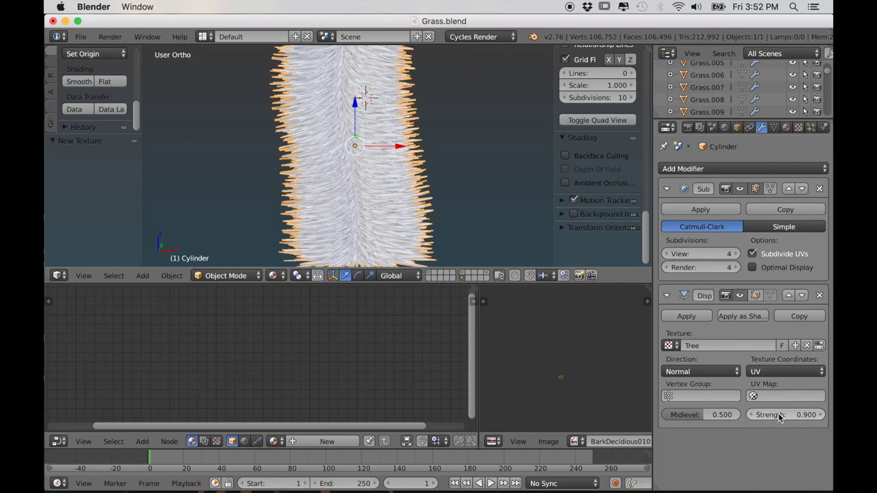
click(779, 415)
text(0.7)
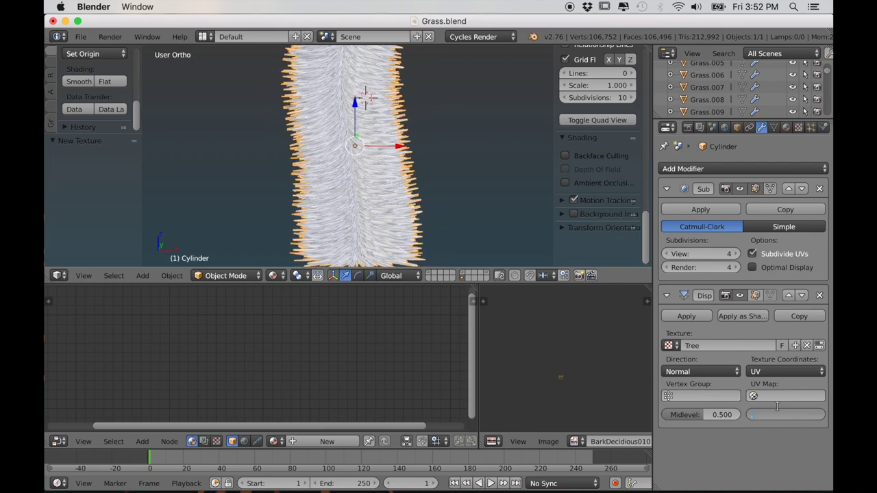
key(Return)
scroll(380, 168, up, 5)
scroll(443, 195, down, 2)
middle_drag(444, 195, 406, 204)
scroll(407, 204, up, 4)
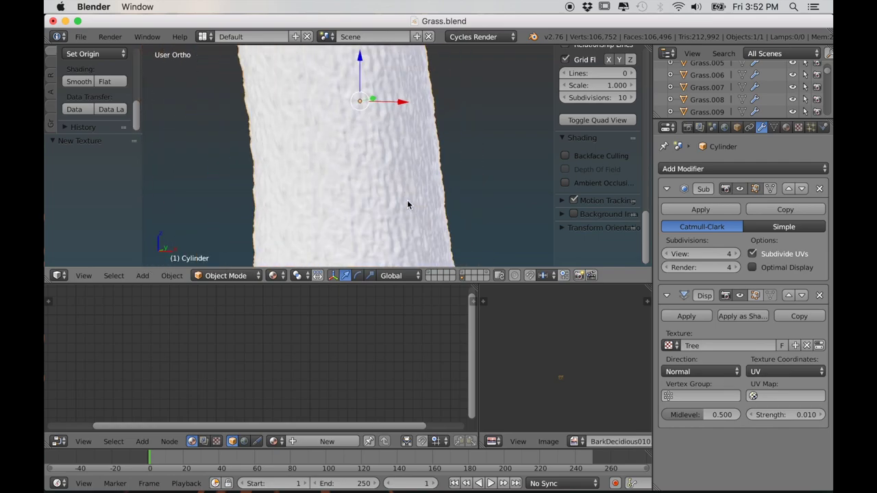
- Assign UVMap as the Displace modifier's UV map and switch the viewport to Rendered shading
click(788, 396)
click(710, 270)
middle_drag(494, 196, 457, 210)
click(273, 275)
click(288, 193)
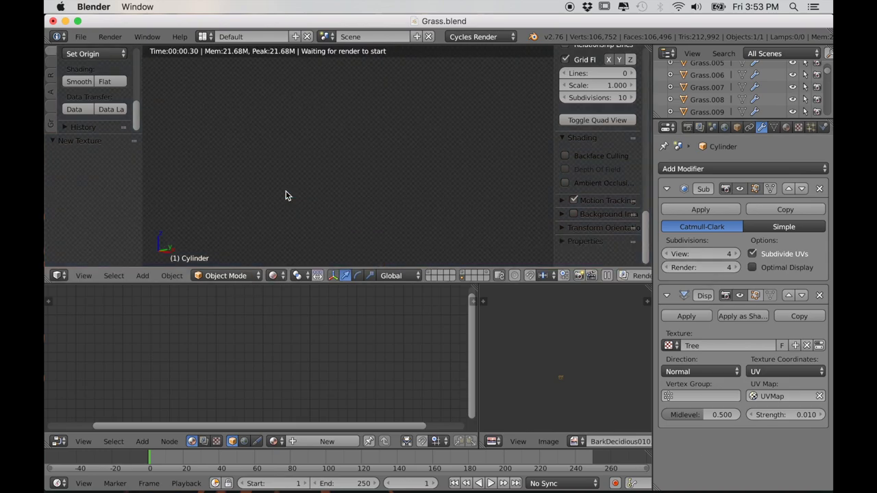
- Create a new material for the cylinder
click(788, 129)
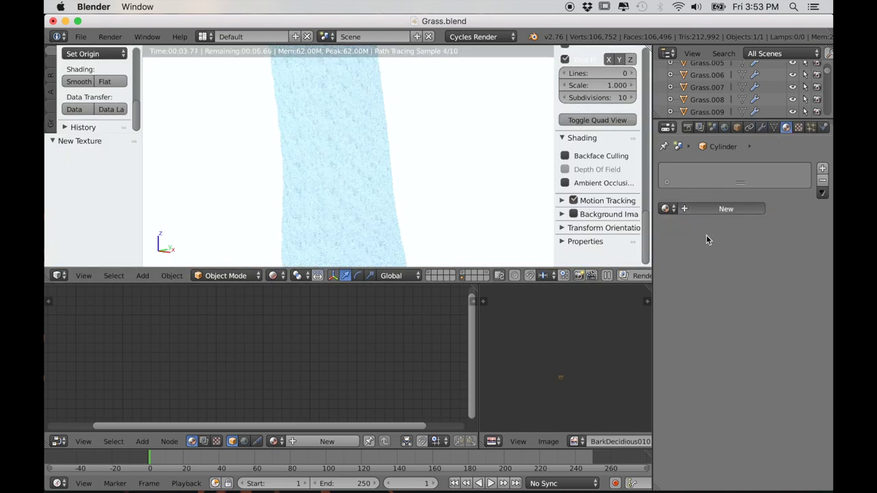
click(723, 208)
scroll(596, 386, up, 3)
middle_drag(604, 407, 569, 420)
scroll(572, 402, up, 3)
scroll(284, 369, down, 1)
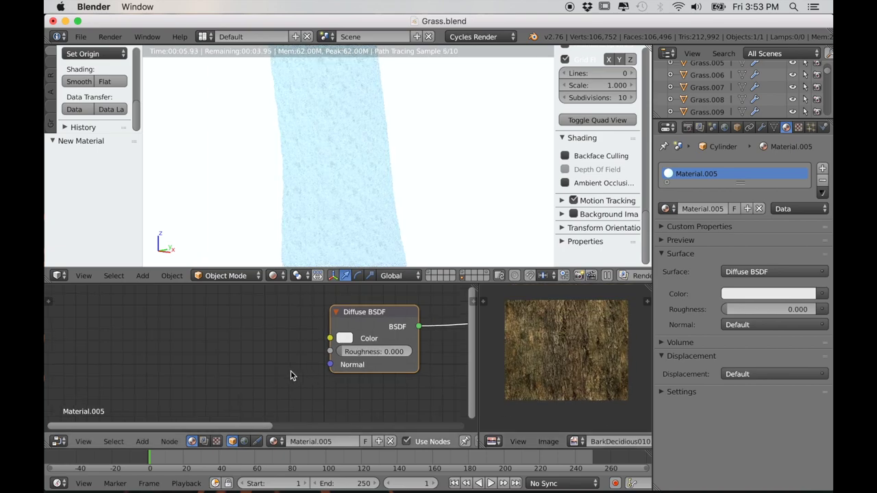
- Add an image texture setup to the Diffuse BSDF's colour and use BarkDecidious0107_L.jpg as its image
key(ctrl+t)
scroll(286, 335, up, 5)
click(284, 335)
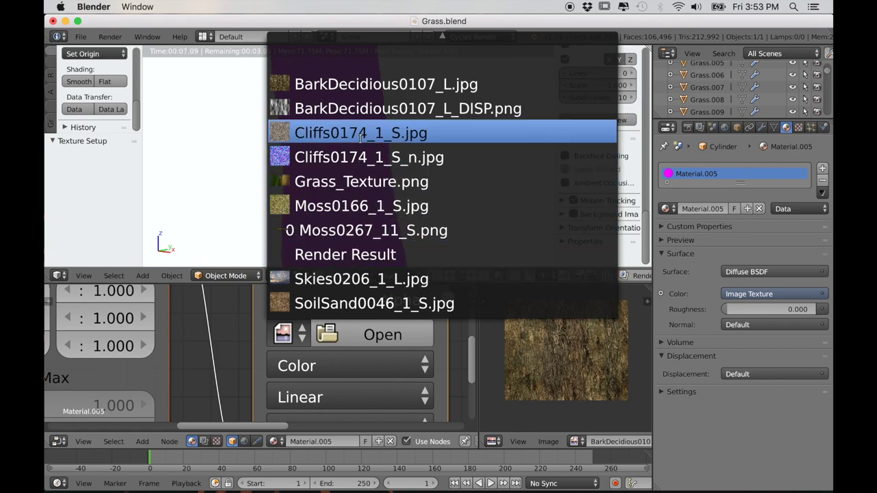
click(375, 85)
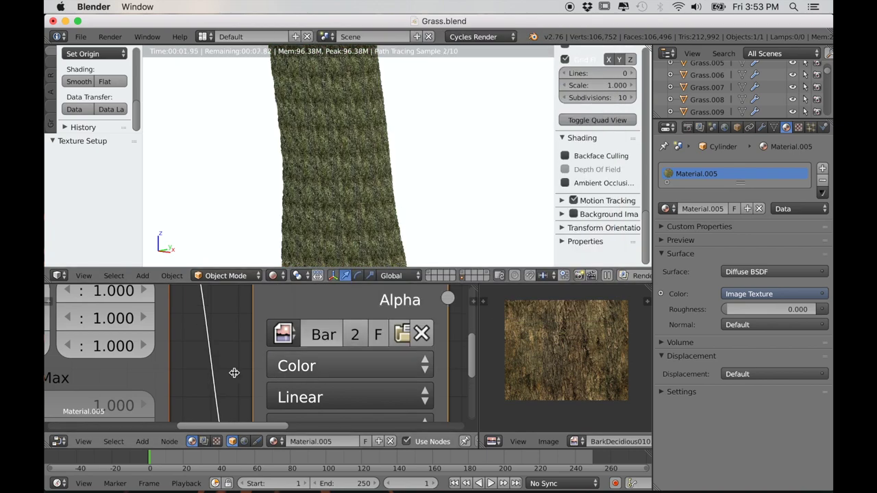
scroll(233, 372, down, 1)
scroll(533, 411, down, 1)
- In Edit Mode, select all of the trunk's UVs and scale them down to about 0.154
key(Tab)
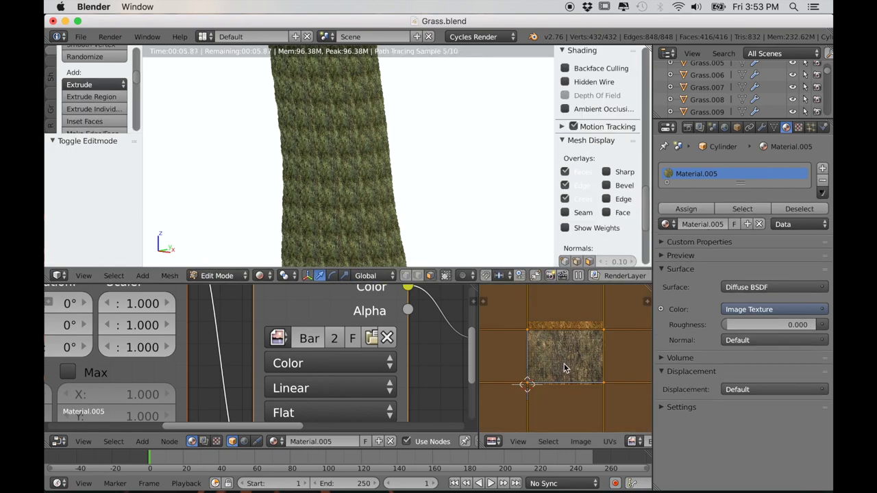
key(a)
key(a)
key(s)
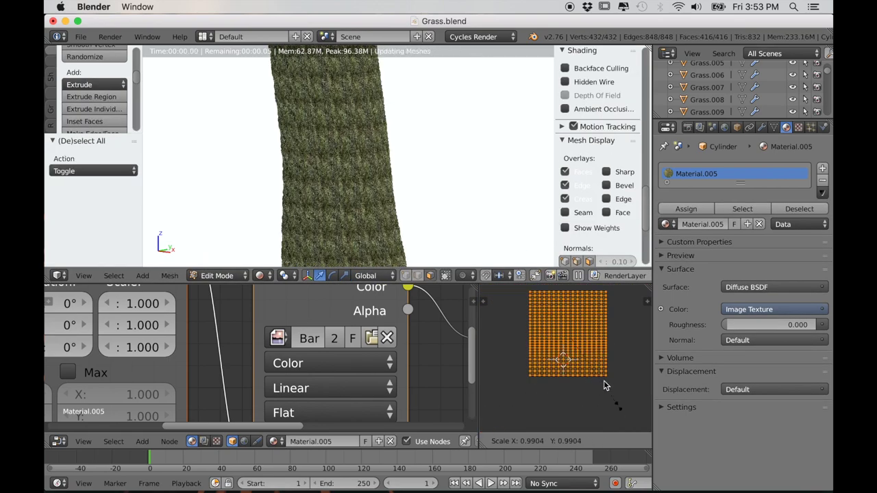
click(576, 348)
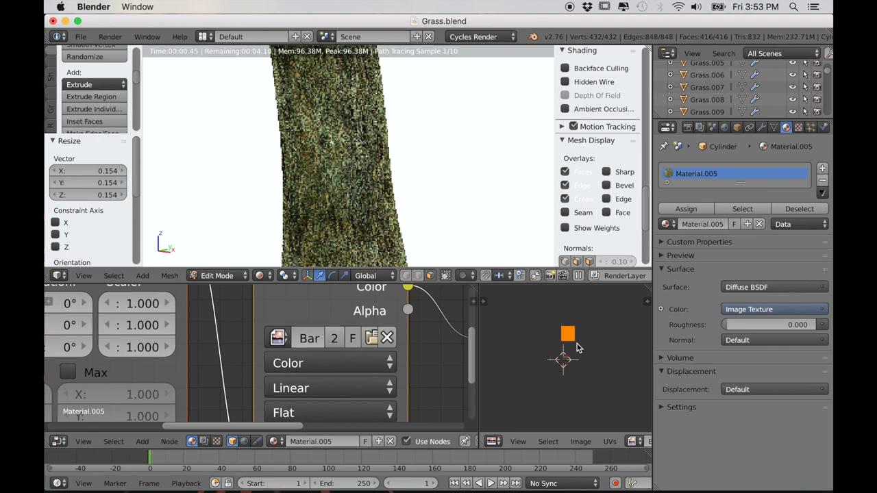
- Scale the trunk's UVs by a further 0.773 or so and move them down over the bark image
scroll(588, 356, up, 4)
middle_drag(589, 352, 588, 366)
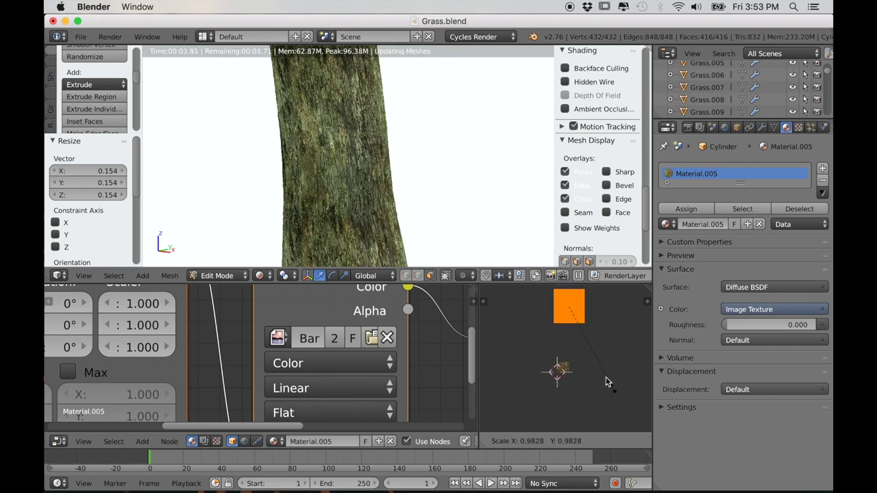
click(603, 363)
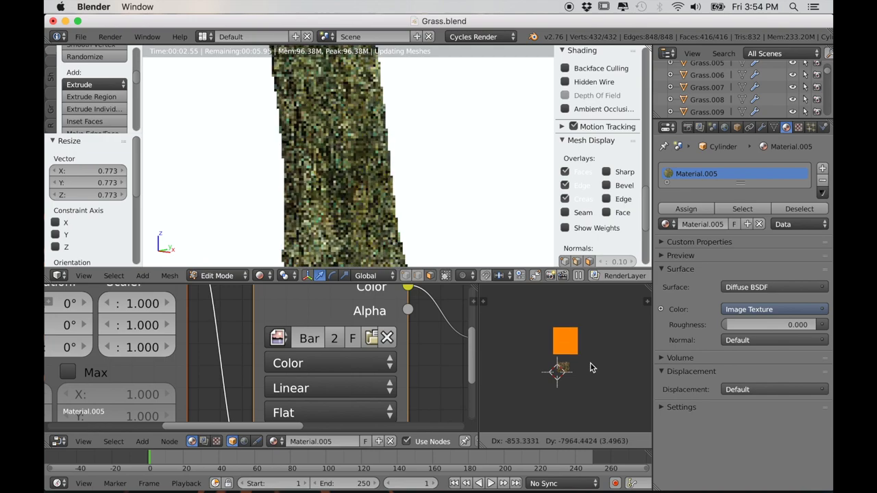
click(589, 384)
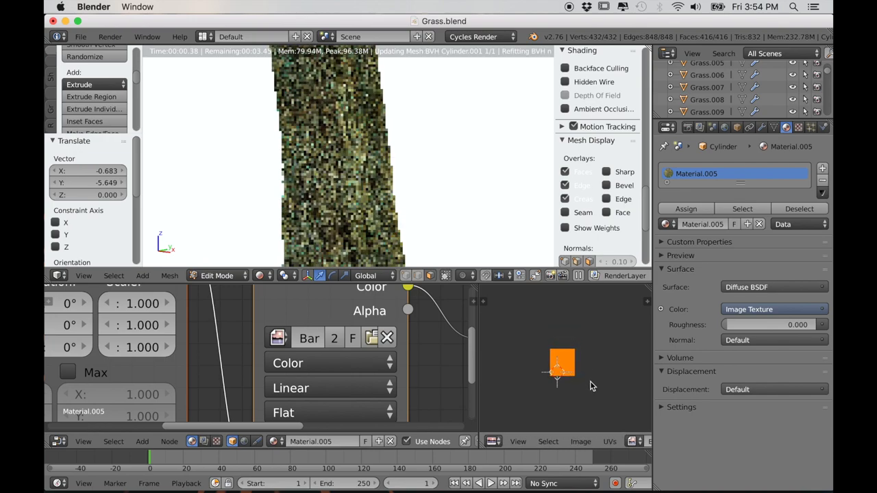
- Return to Object Mode and inspect the trunk's bark in textured and solid viewport shading
click(259, 277)
click(279, 207)
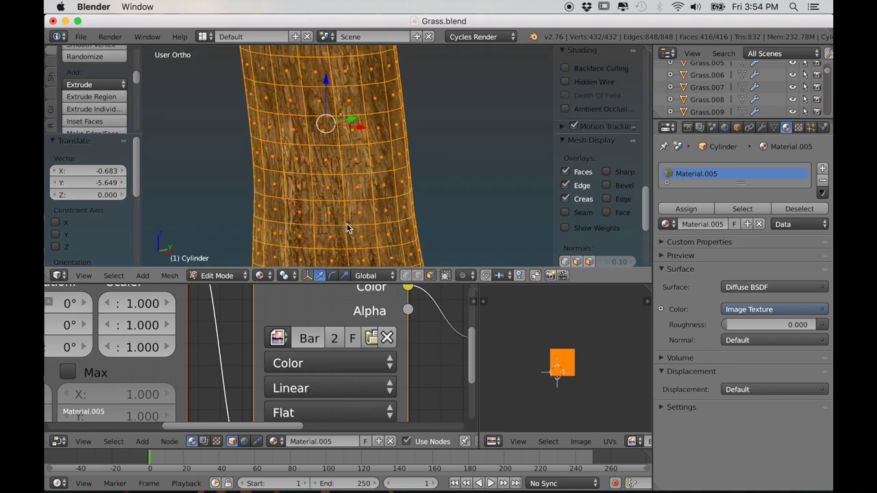
key(Tab)
scroll(335, 222, up, 3)
scroll(336, 222, down, 6)
mouse_move(344, 225)
middle_down()
mouse_move(387, 233)
mouse_move(343, 218)
mouse_move(302, 235)
mouse_move(317, 226)
middle_up()
scroll(343, 218, up, 3)
click(277, 276)
click(292, 234)
scroll(298, 235, up, 3)
scroll(299, 235, down, 2)
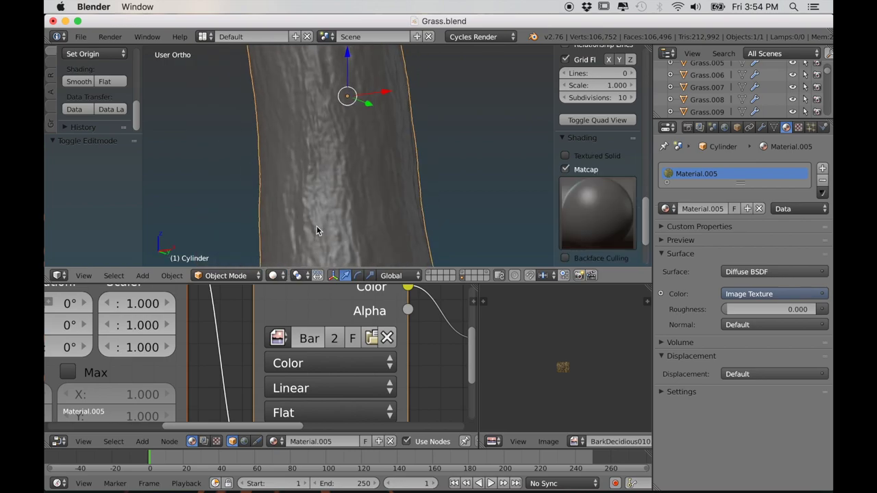
- Set the Displace modifier's strength to 0.03 and preview the trunk in Rendered shading
click(762, 128)
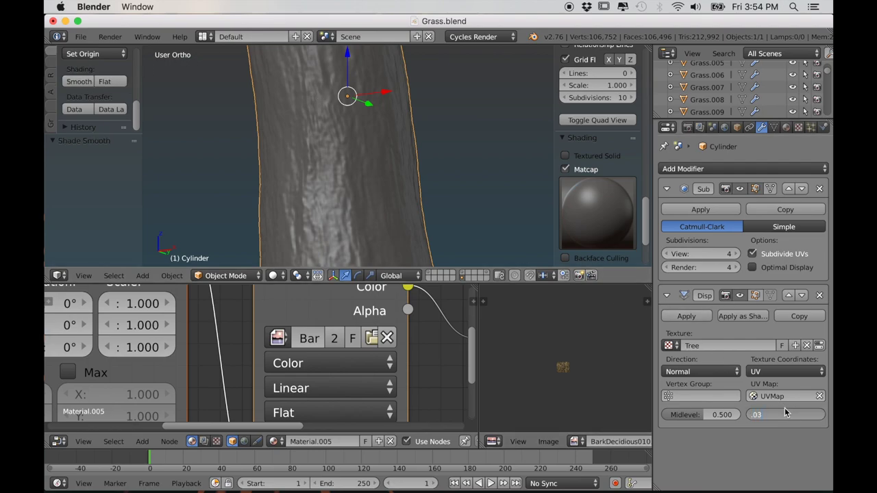
key(Return)
middle_drag(319, 65, 384, 190)
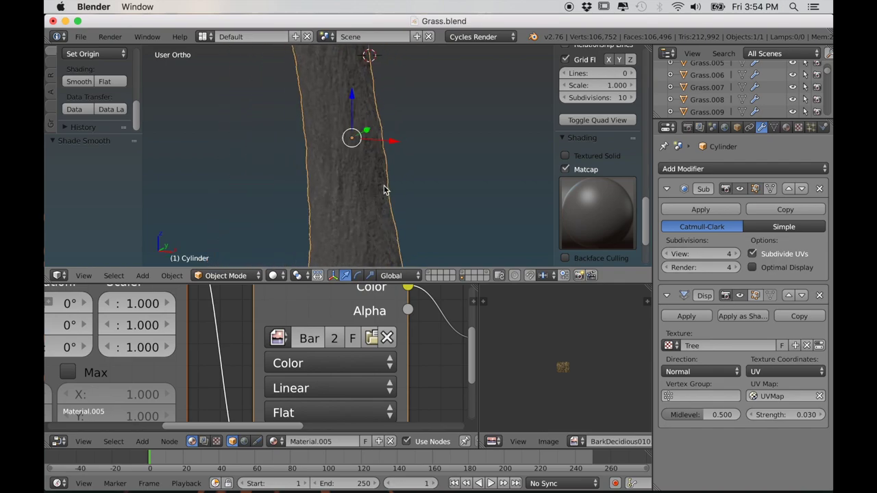
click(272, 275)
click(300, 194)
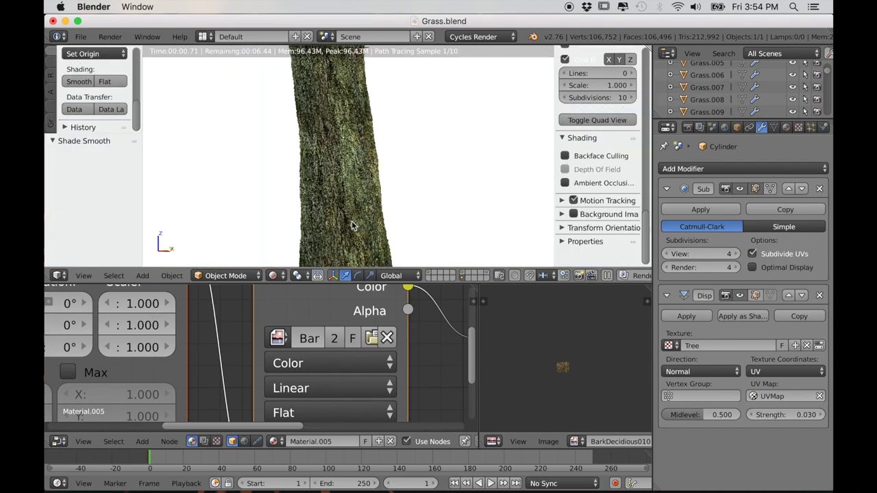
middle_drag(368, 233, 347, 230)
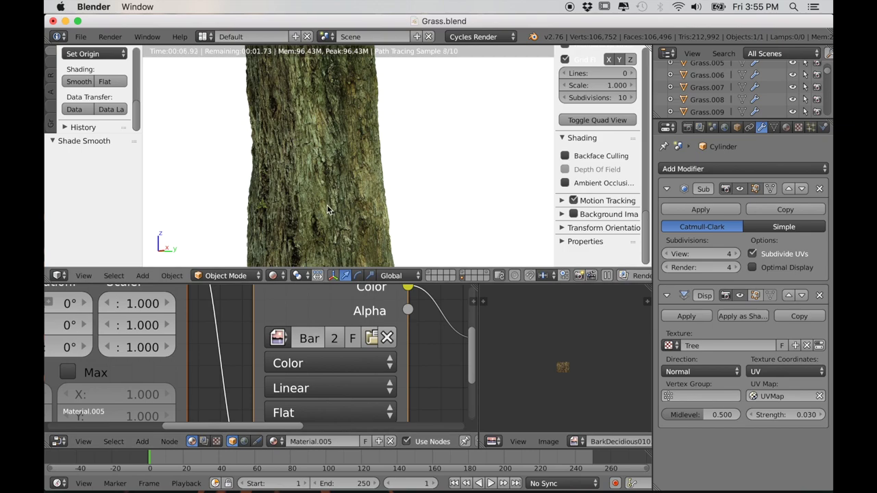
- Make room in the trunk's node tree and add a Glossy BSDF below the Diffuse BSDF
scroll(327, 205, down, 3)
scroll(358, 373, down, 12)
middle_drag(357, 392, 328, 391)
scroll(327, 390, down, 1)
drag(249, 329, 321, 318)
scroll(363, 357, down, 5)
middle_drag(363, 357, 350, 359)
click(370, 350)
key(shift+a)
mouse_move(274, 368)
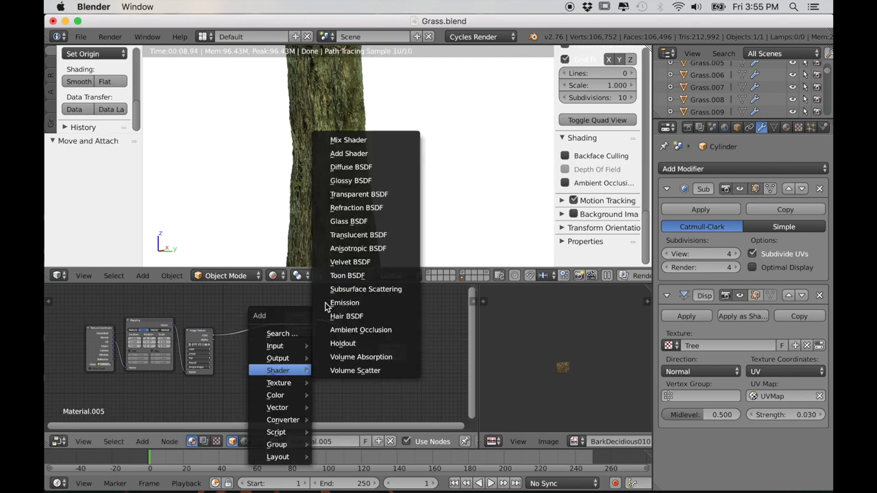
click(342, 176)
click(296, 358)
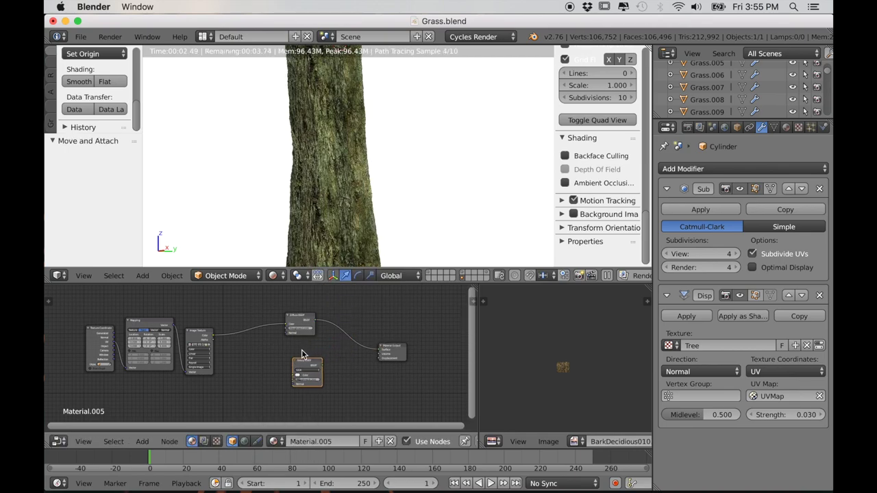
- Combine the Diffuse and Glossy BSDFs with a Mix Shader and move the Material Output away from it
ctrl+shift+right_drag(303, 355, 304, 359)
drag(406, 356, 454, 351)
scroll(203, 384, down, 3)
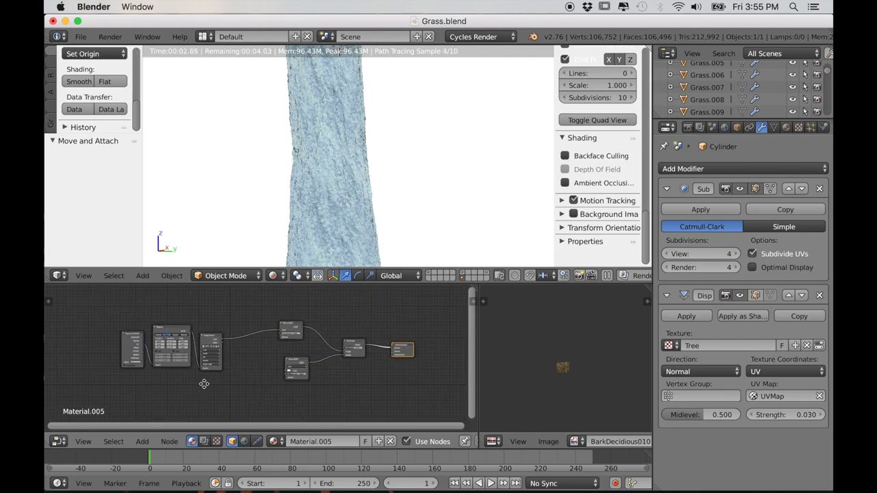
- Duplicate the Image Texture node below the original and feed its vector input from the Mapping node
middle_drag(203, 383, 222, 373)
click(225, 359)
key(shift+d)
click(230, 391)
scroll(233, 363, up, 1)
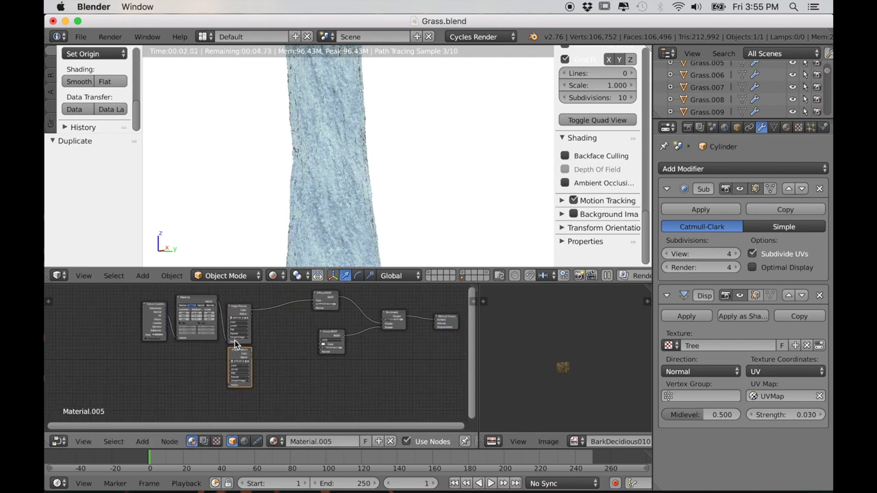
key(g)
click(222, 317)
drag(218, 301, 220, 321)
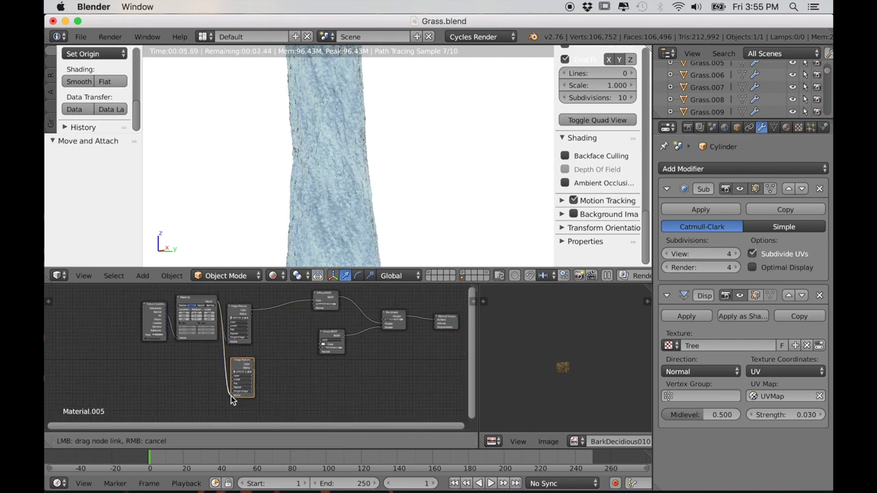
drag(232, 400, 233, 396)
- Load BarkDecidious0107_L_n.jpg from the Grass T folder into the duplicated Image Texture node
scroll(245, 405, up, 5)
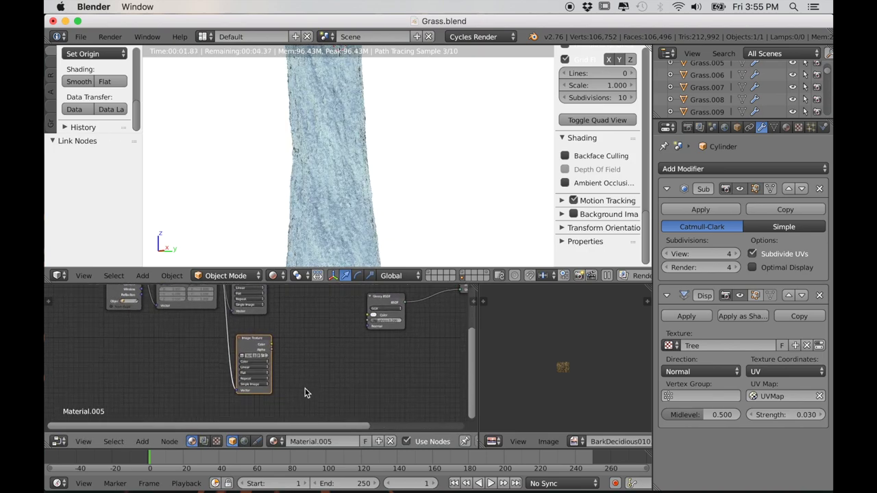
click(275, 357)
click(271, 358)
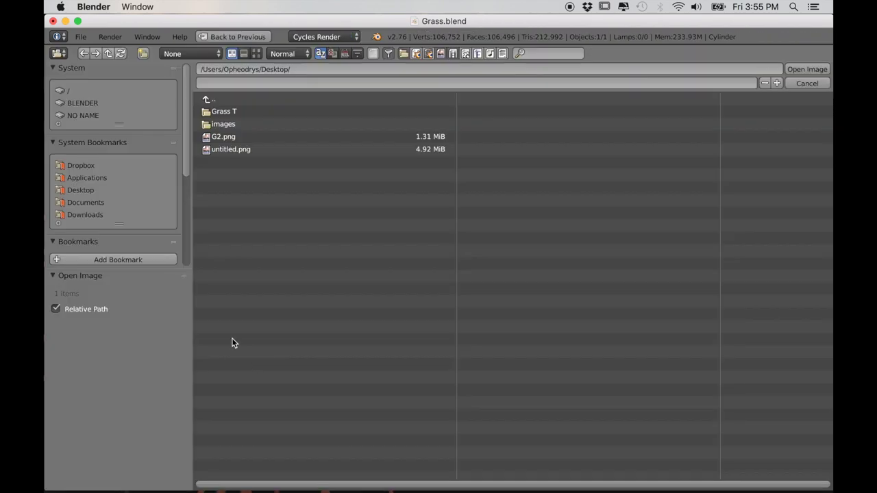
click(251, 112)
click(259, 136)
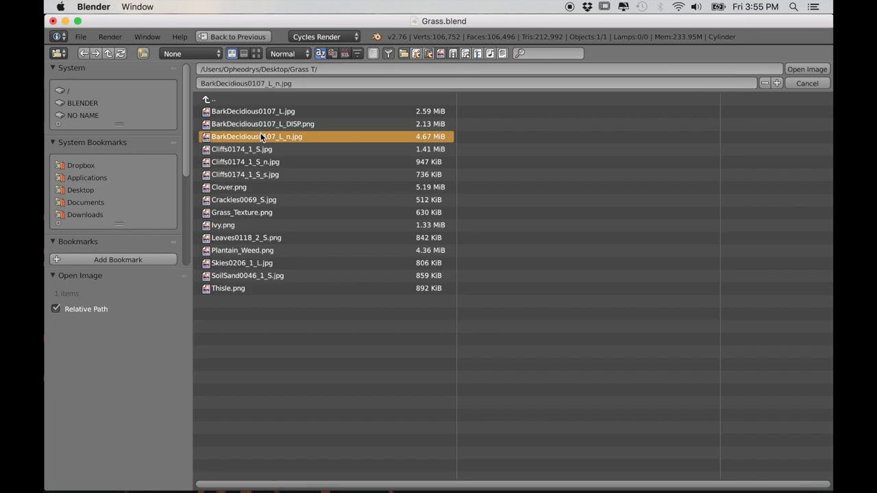
click(806, 69)
scroll(246, 353, down, 3)
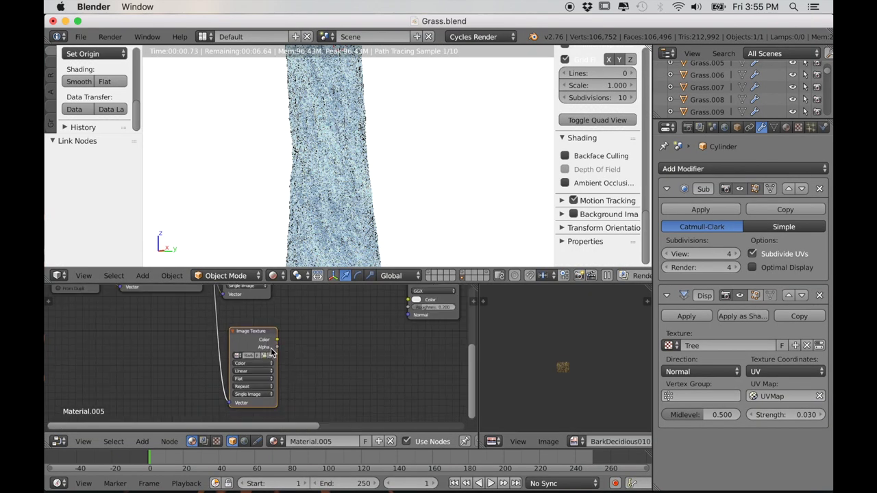
- Connect the normal image's colour to the Glossy BSDF's normal input through a Normal Map node
drag(245, 349, 341, 331)
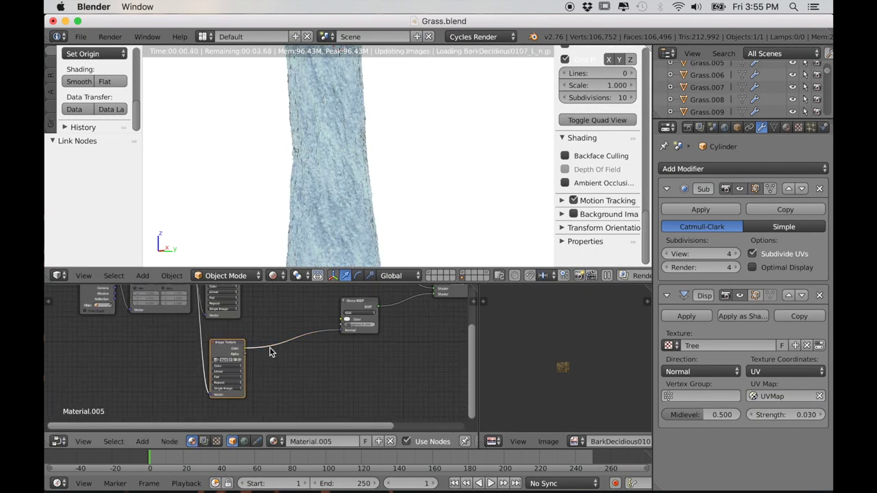
key(shift+a)
mouse_move(272, 364)
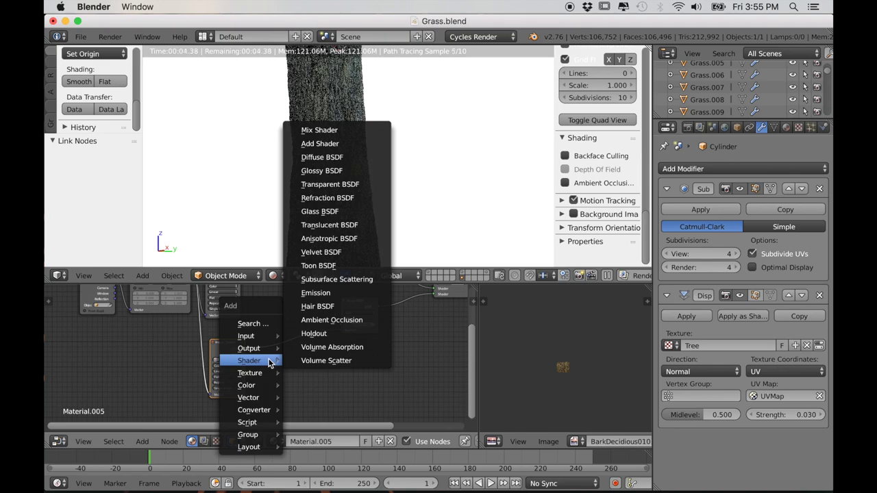
mouse_move(247, 398)
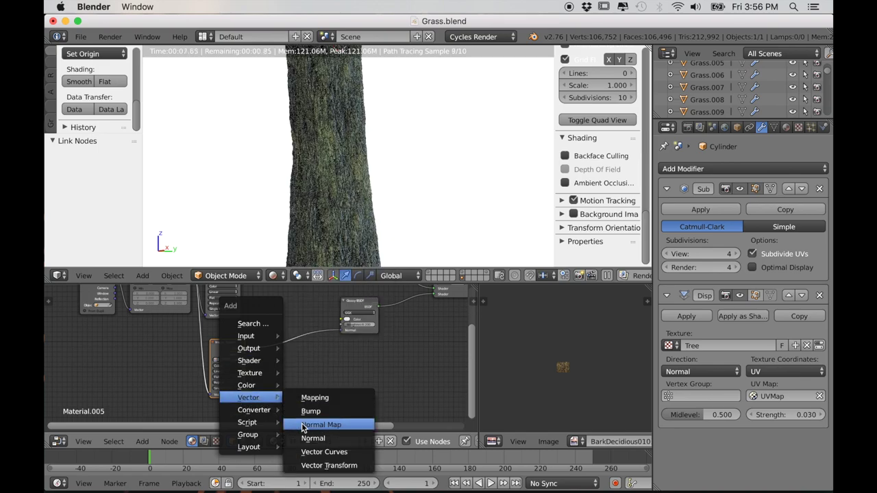
click(304, 426)
click(296, 357)
scroll(258, 383, up, 2)
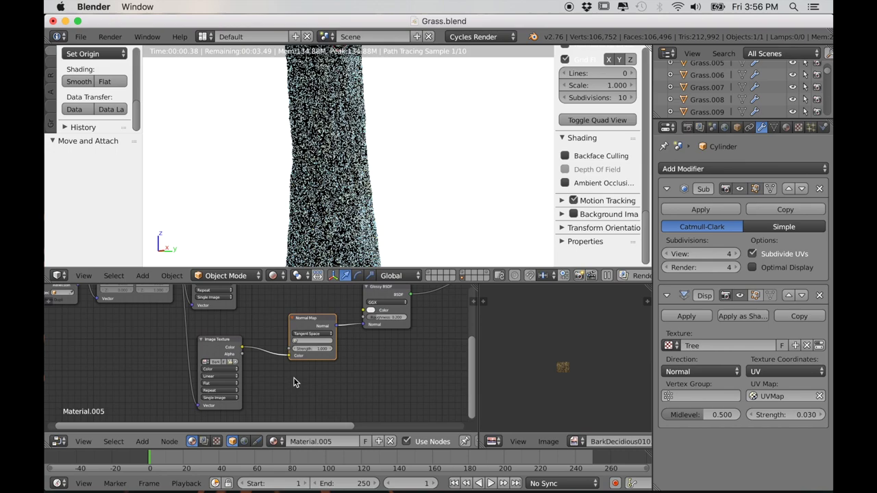
- Reposition the Normal Map node and also link its output to the Diffuse BSDF's normal input
click(226, 353)
scroll(315, 378, down, 1)
middle_drag(315, 378, 287, 396)
drag(295, 338, 267, 344)
middle_drag(298, 352, 271, 385)
scroll(285, 384, down, 3)
drag(263, 372, 297, 301)
- Add an RGB to BW node above the shaders and feed it the colour of the original bark Image Texture
scroll(333, 344, down, 2)
scroll(245, 348, down, 1)
scroll(246, 350, down, 2)
key(shift+a)
mouse_move(226, 310)
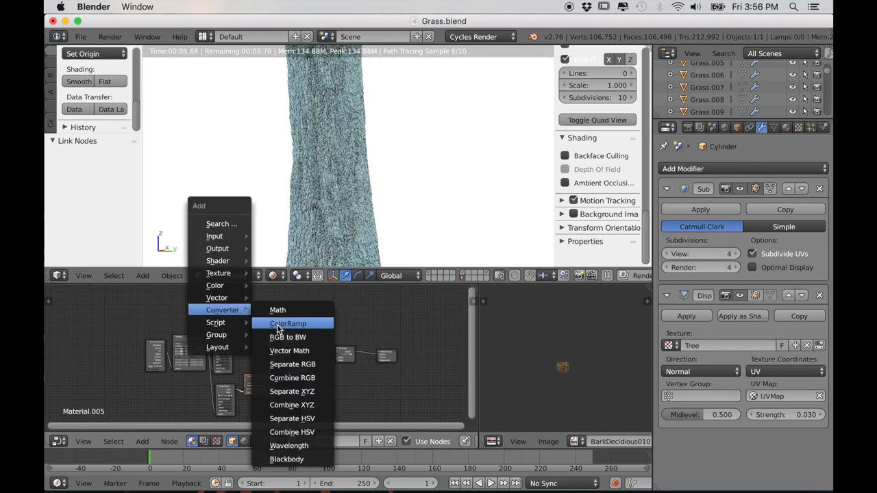
click(288, 337)
click(257, 308)
scroll(237, 348, up, 2)
drag(218, 354, 263, 297)
scroll(274, 321, down, 2)
- Insert a Bright/Contrast node after the RGB to BW node and link its colour to the Mix Shader's factor
key(shift+a)
mouse_move(250, 297)
click(309, 371)
click(282, 314)
drag(244, 315, 310, 350)
drag(347, 390, 348, 386)
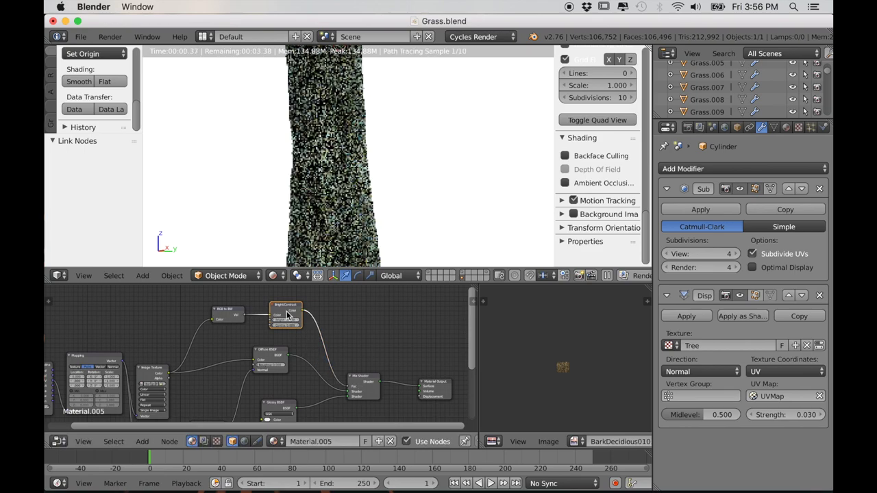
- Preview the Bright/Contrast output on the trunk and set Bright to 0.200 and Contrast to 0.500
ctrl+shift+click(285, 313)
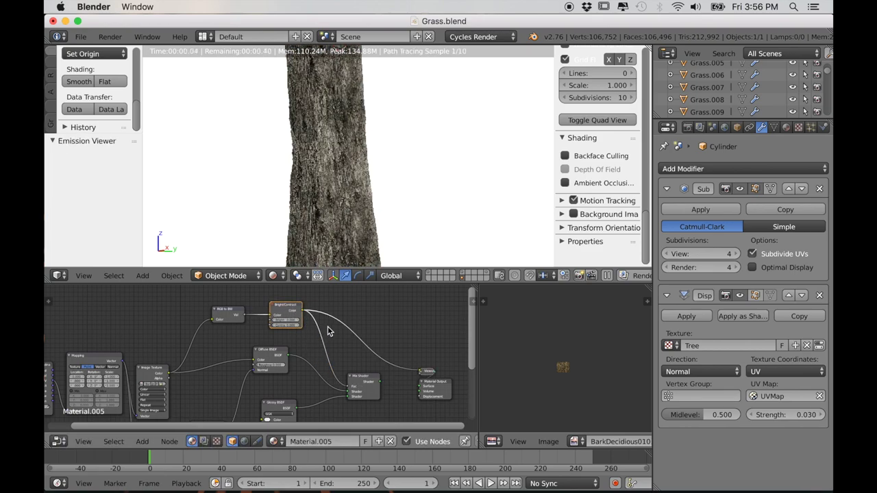
scroll(331, 328, up, 4)
scroll(306, 347, up, 3)
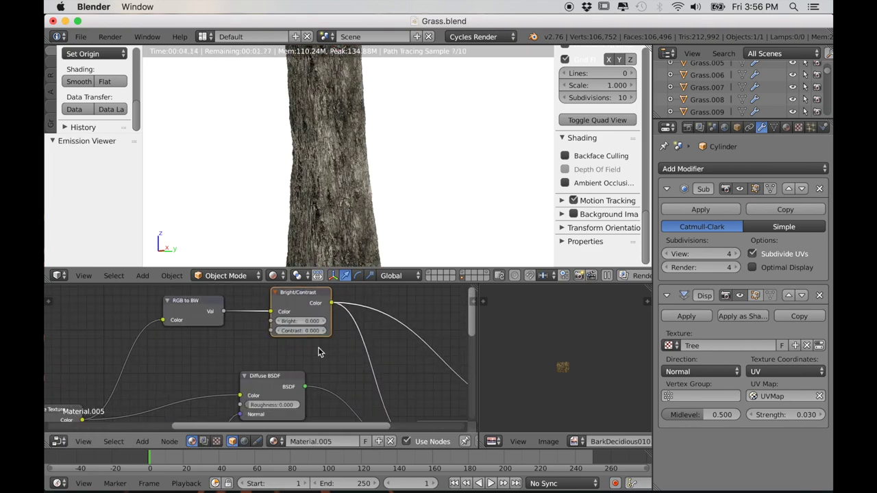
click(307, 351)
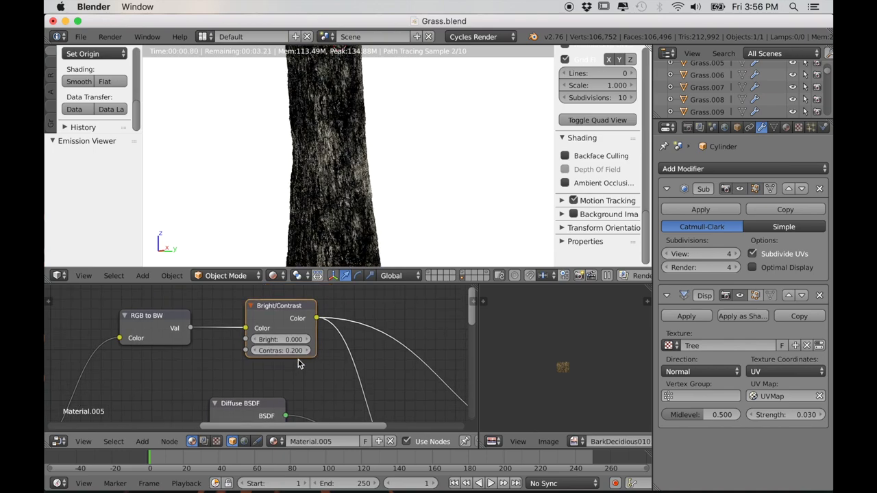
click(306, 339)
click(306, 340)
click(307, 350)
click(308, 350)
click(308, 350)
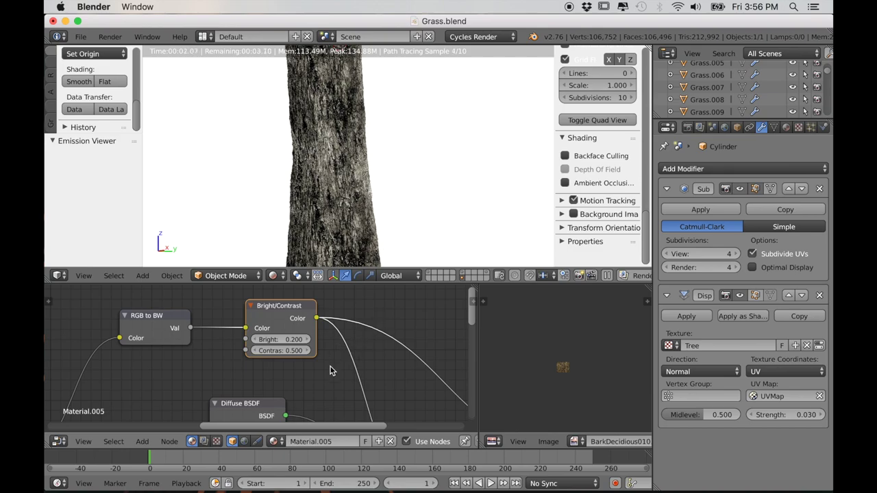
- Reconnect the Mix Shader to the Material Output and inspect the rendered bark from several angles
scroll(330, 369, down, 5)
ctrl+shift+click(318, 387)
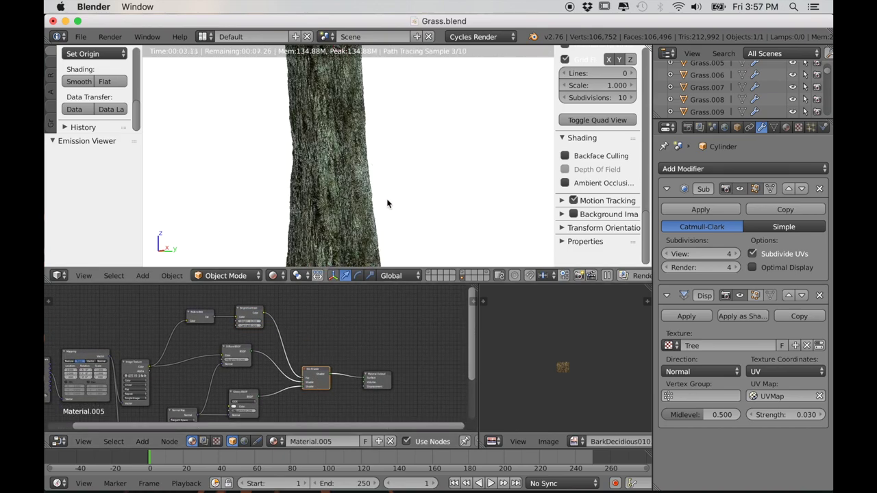
scroll(376, 218, down, 2)
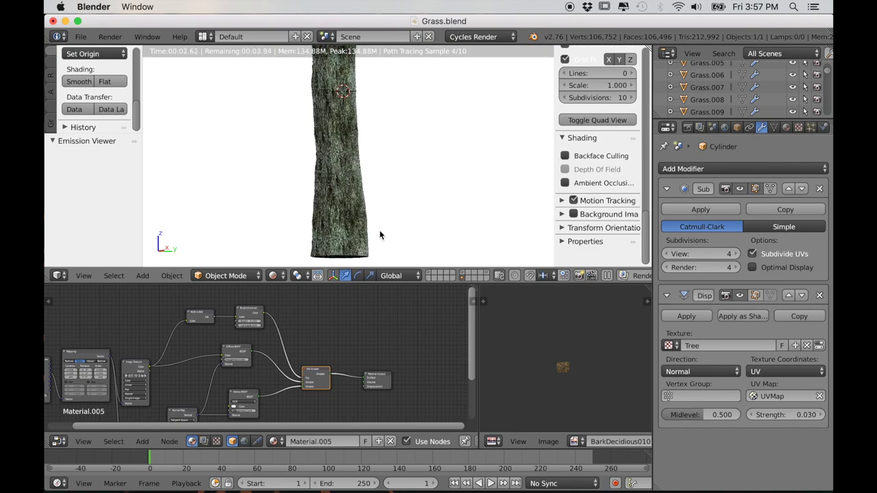
scroll(379, 239, up, 3)
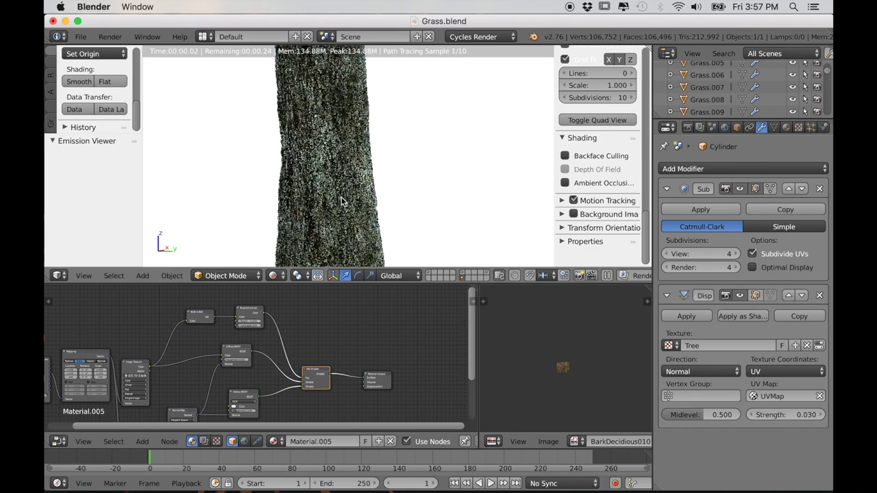
middle_drag(337, 184, 374, 207)
scroll(394, 192, down, 4)
- Switch the viewport shading to Material and show the whole trunk in front view
click(273, 276)
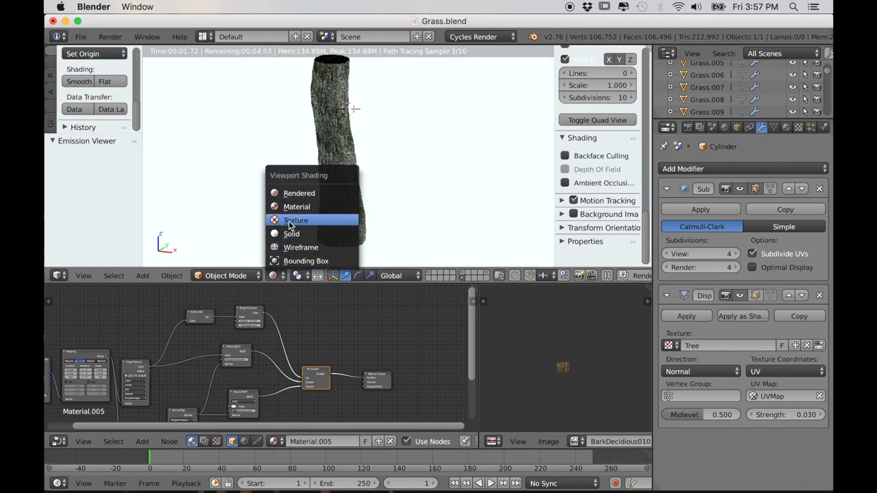
click(297, 207)
scroll(376, 210, up, 4)
mouse_move(375, 210)
middle_down()
mouse_move(268, 197)
mouse_move(341, 234)
mouse_move(361, 230)
middle_up()
scroll(341, 234, down, 4)
shift+middle_drag(361, 229, 341, 207)
scroll(348, 206, down, 2)
key(KP_1)
scroll(339, 171, down, 1)
shift+middle_drag(337, 116, 341, 149)
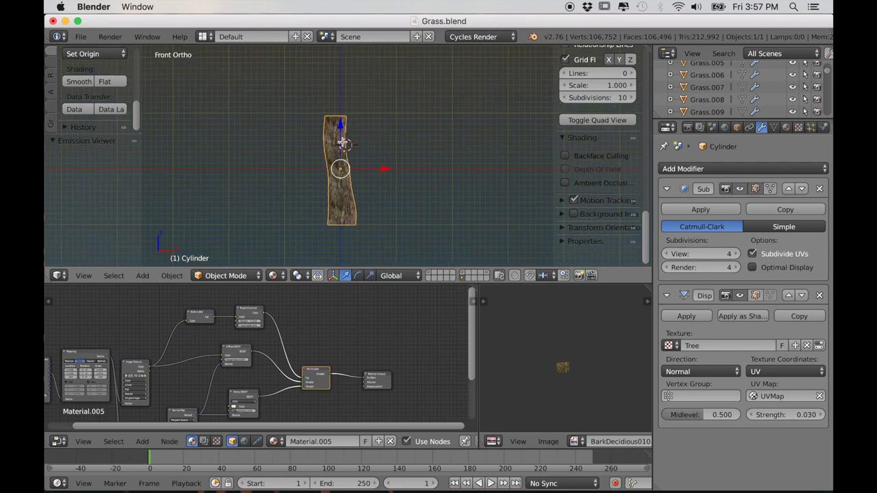
- Move the trunk's mesh up 1 unit along Z in Edit Mode so that its origin sits at the base
key(Tab)
drag(338, 125, 343, 75)
scroll(361, 160, up, 3)
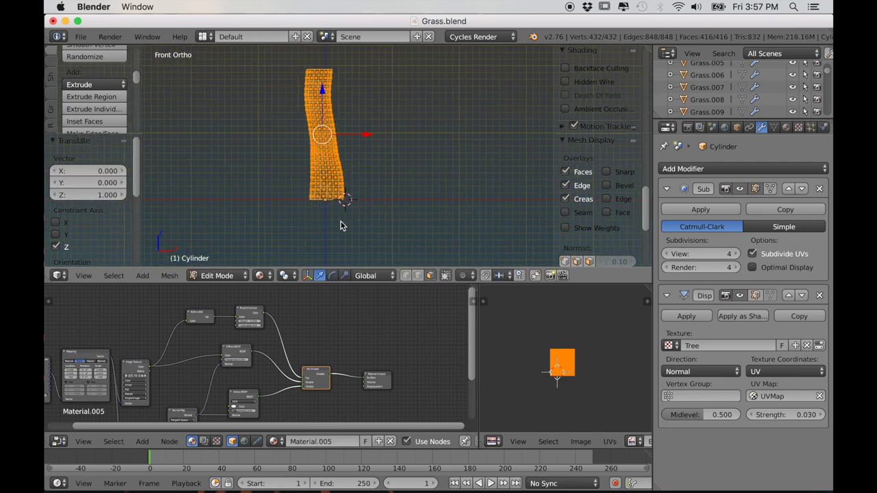
key(Tab)
scroll(343, 240, up, 2)
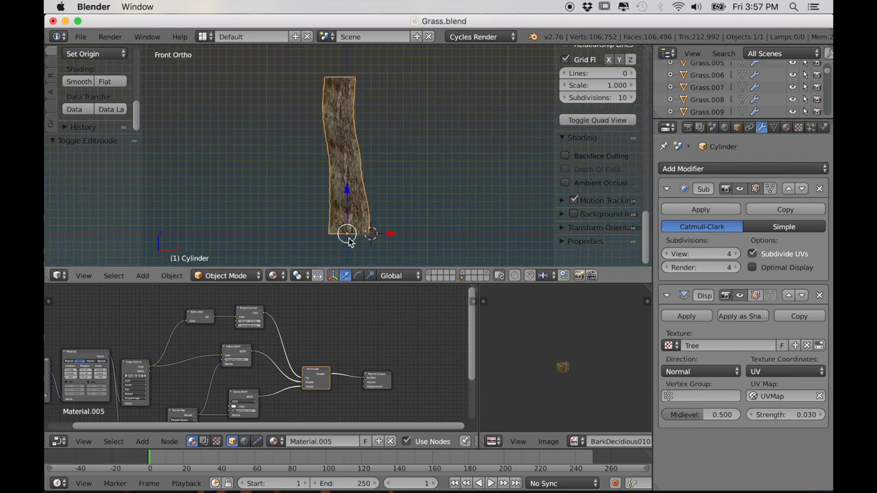
- Find the IvyGen add-on in the user preferences by searching for "ivy" and enable it
key(shift+a)
mouse_move(315, 257)
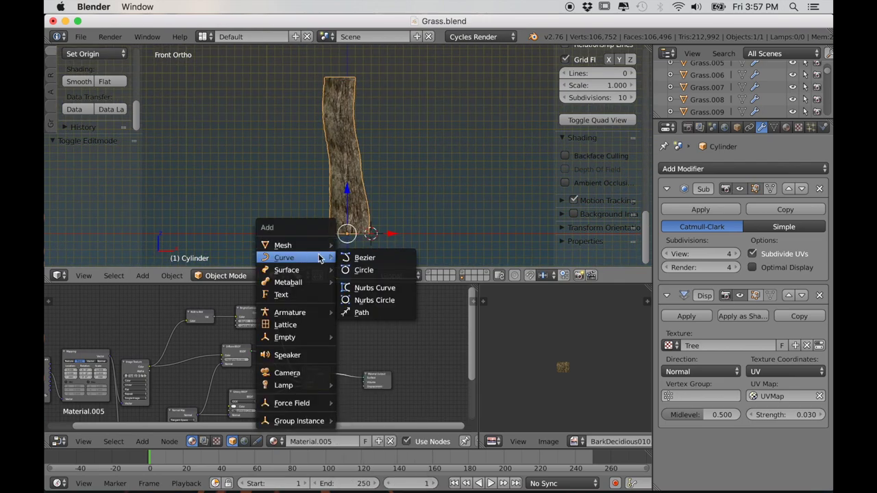
click(80, 36)
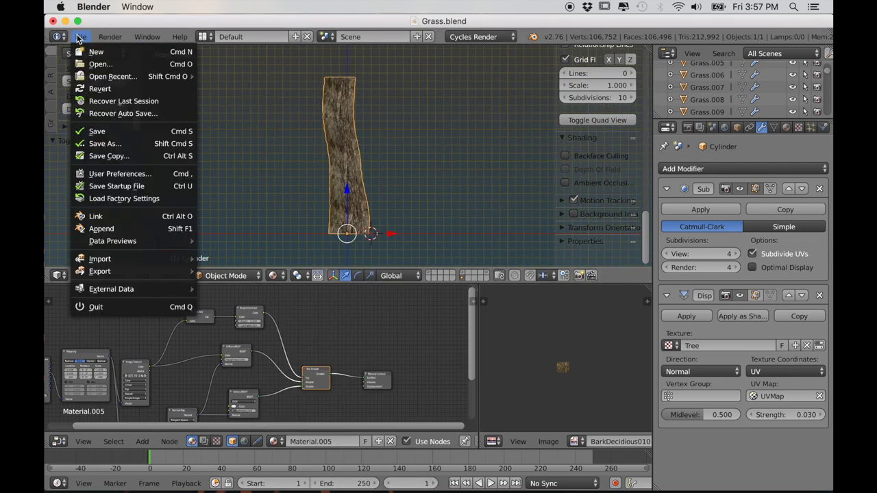
click(110, 174)
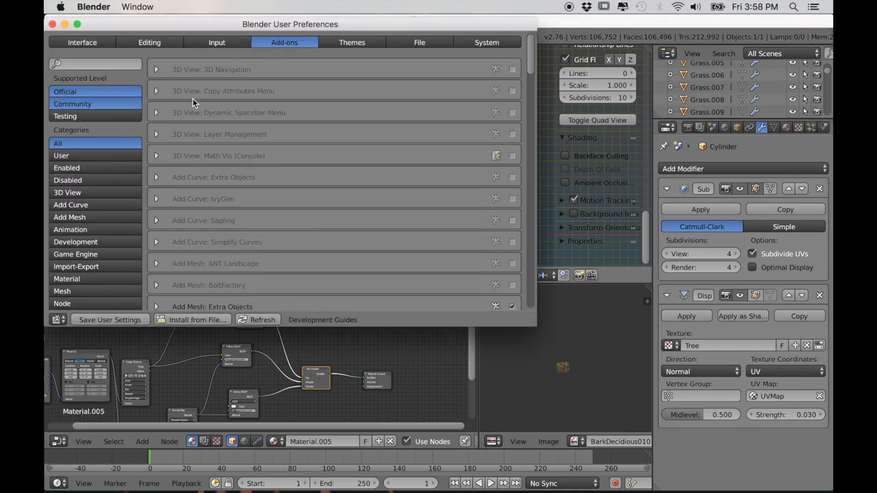
click(125, 66)
text(ivy)
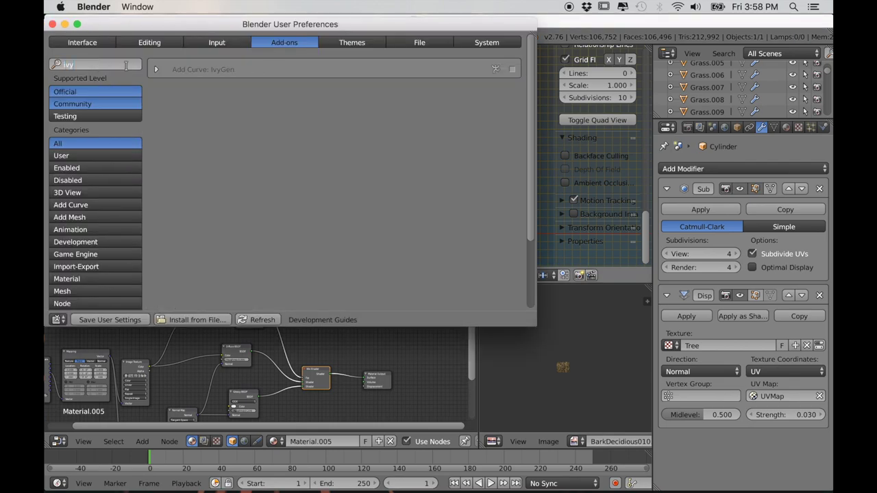
click(512, 70)
- Search the add-ons for "sap" and enable the Sapling add-on
text(tree)
key(BackSpace)
key(BackSpace)
key(BackSpace)
key(BackSpace)
text(sap)
- Save the user settings, close the preferences and save the Grass.blend file
click(110, 320)
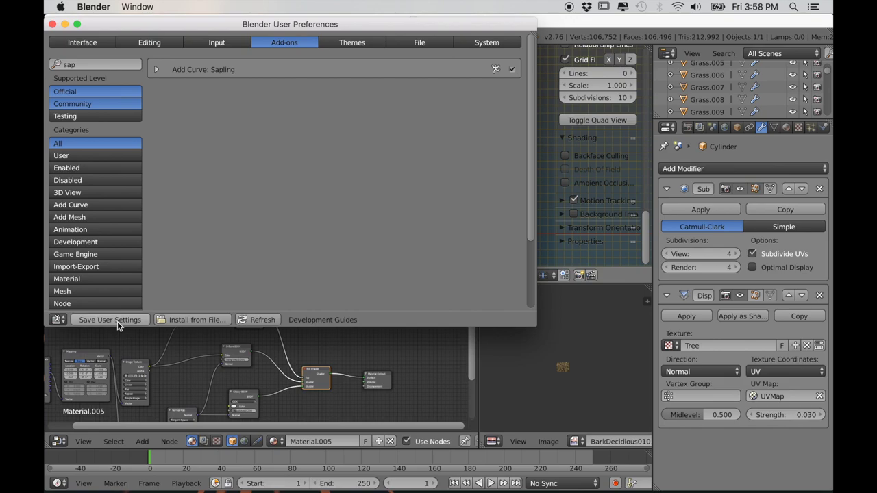
click(53, 24)
click(76, 37)
click(86, 130)
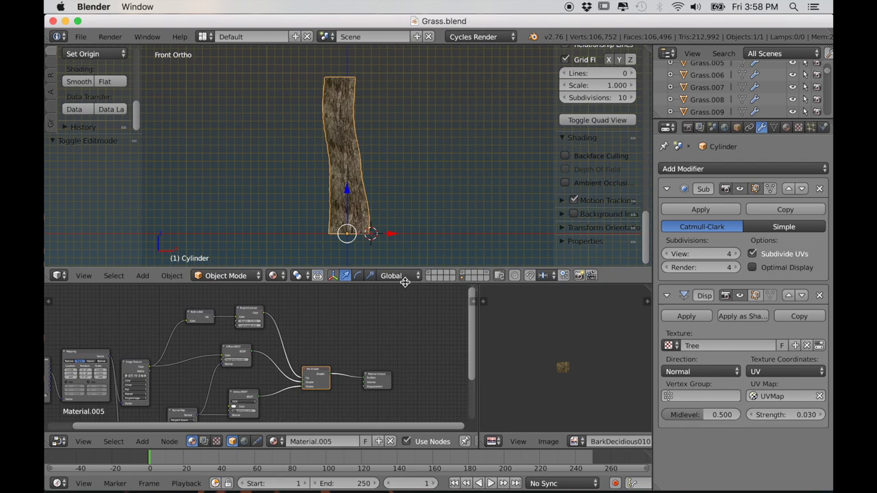
- Enlarge the 3D viewport and grow an IvyGen ivy on the trunk from the 3D cursor at its base
drag(394, 269, 398, 341)
scroll(399, 300, up, 3)
key(shift+a)
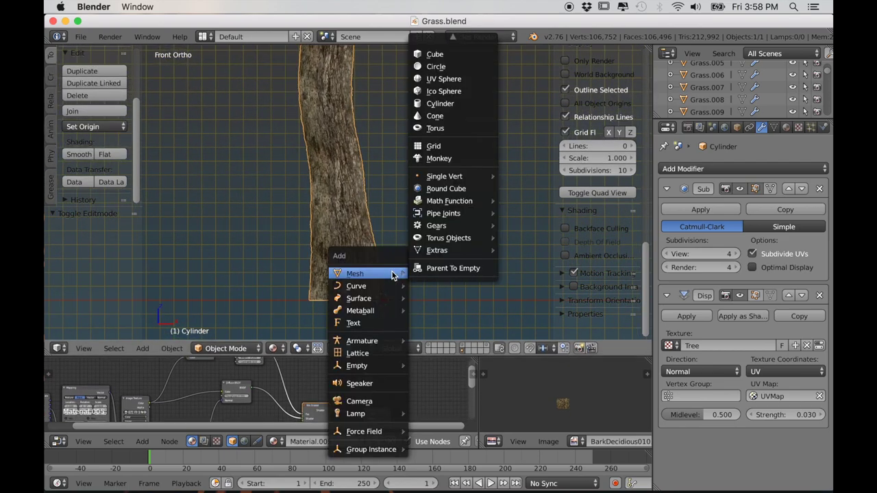
mouse_move(377, 288)
click(433, 353)
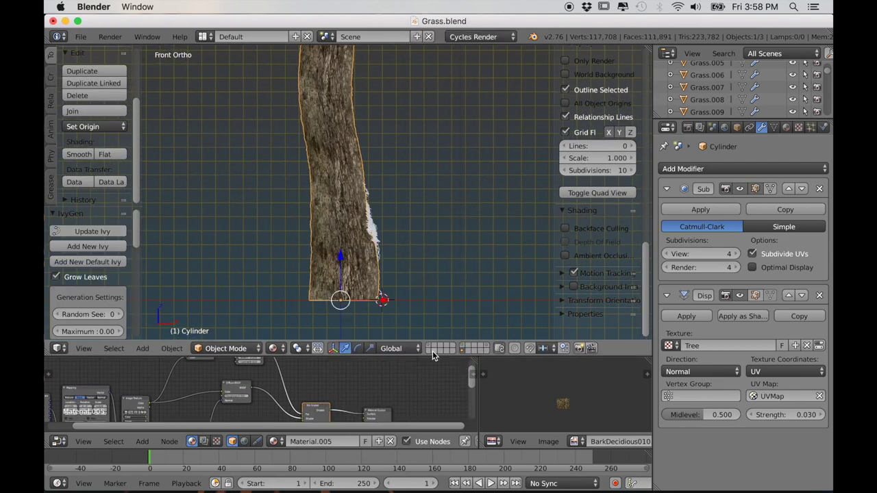
middle_drag(406, 308, 319, 294)
scroll(75, 310, down, 3)
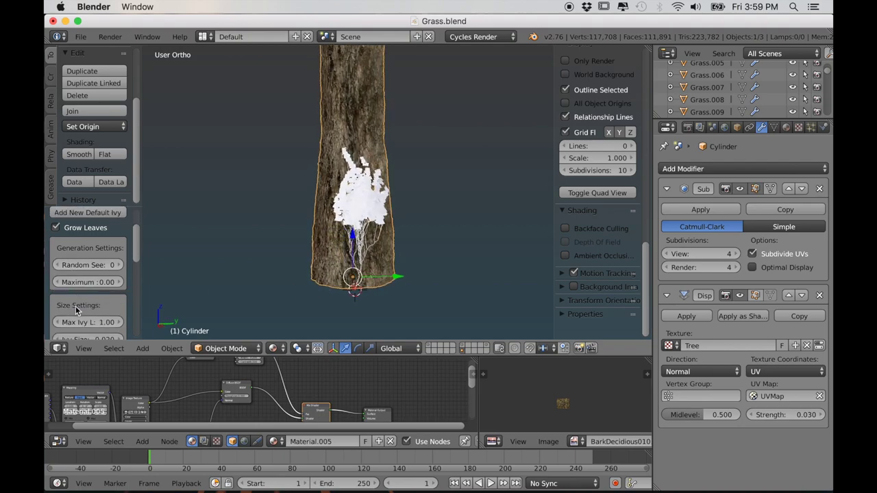
- Widen the tool shelf, set the ivy's Max Ivy Length to 4 and regenerate the ivy
drag(142, 283, 241, 283)
scroll(149, 293, down, 3)
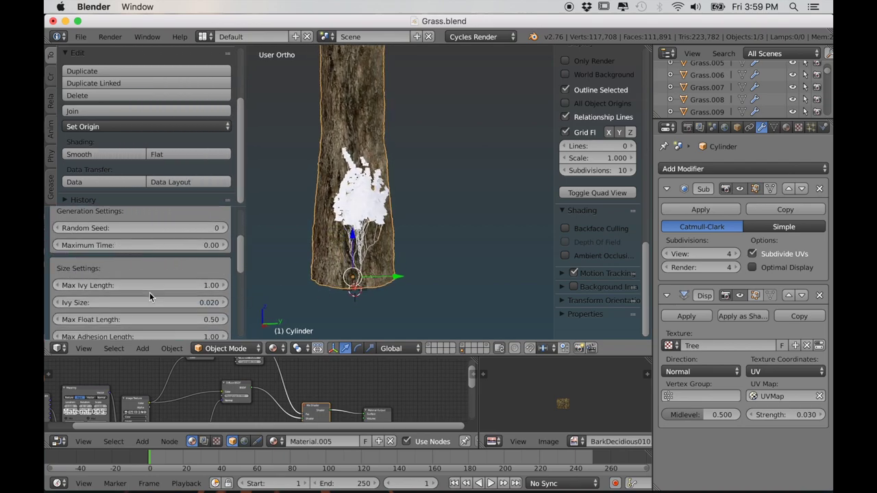
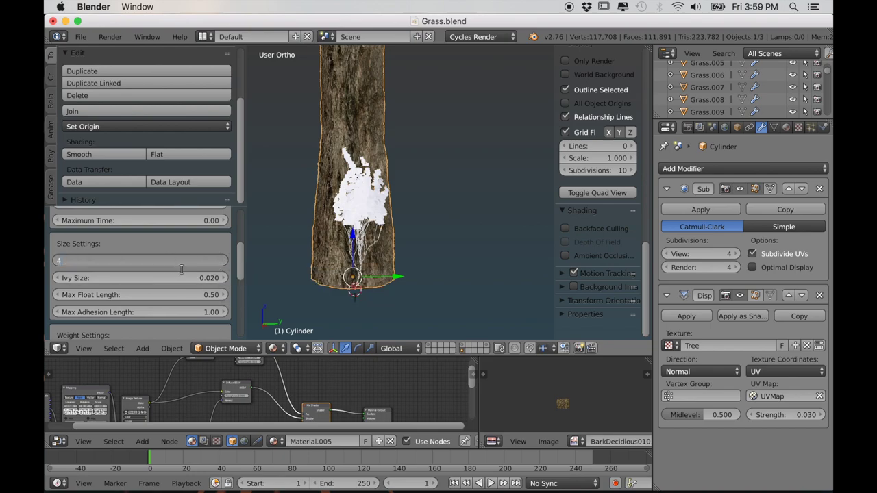
scroll(190, 255, up, 5)
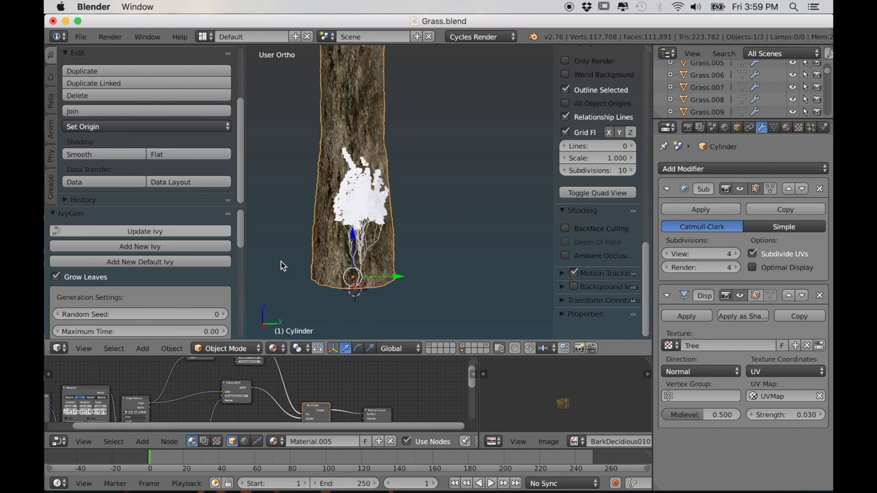
middle_drag(280, 266, 364, 281)
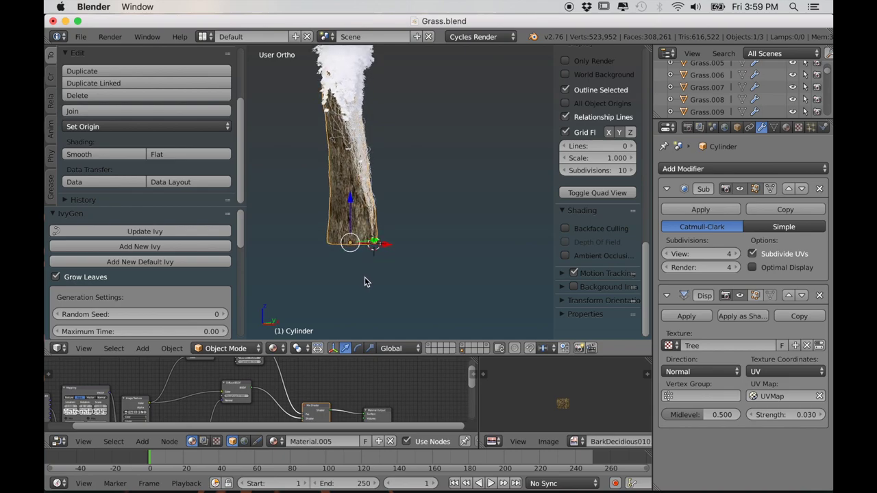
- Raise the ivy's Random Weight to 0.32 and update the ivy
scroll(183, 307, down, 4)
scroll(92, 304, down, 5)
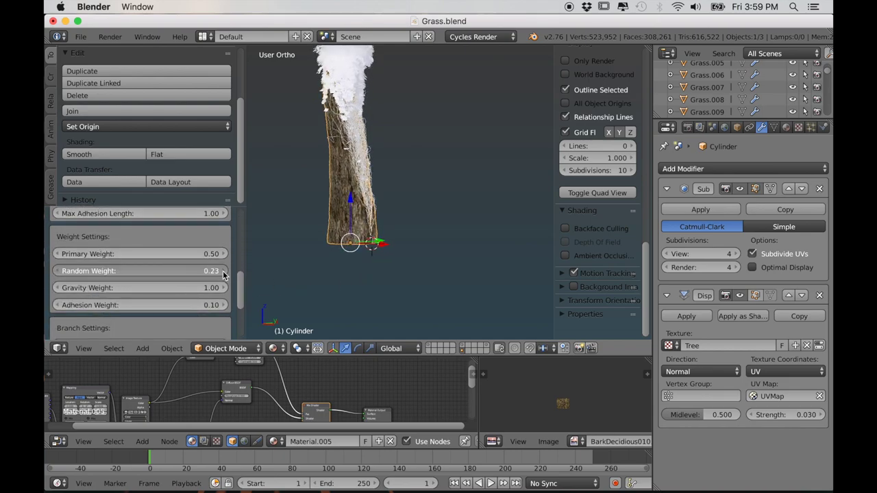
scroll(205, 269, down, 3)
scroll(189, 267, up, 6)
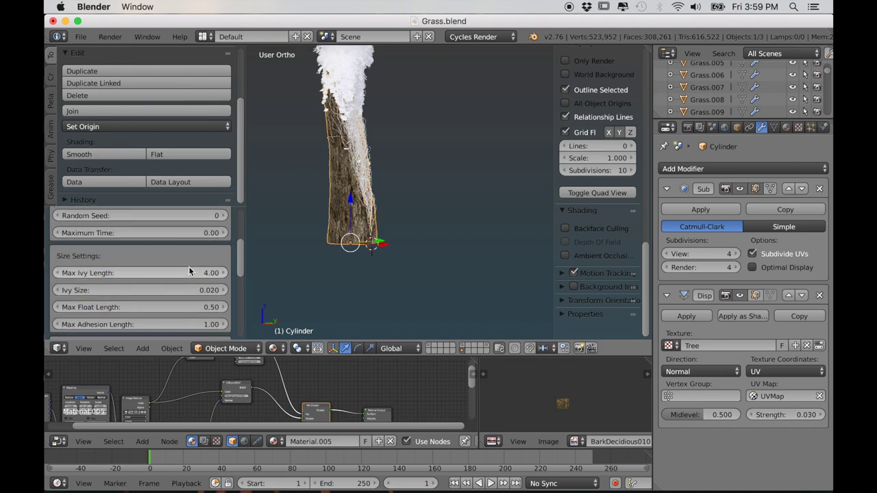
scroll(189, 273, up, 4)
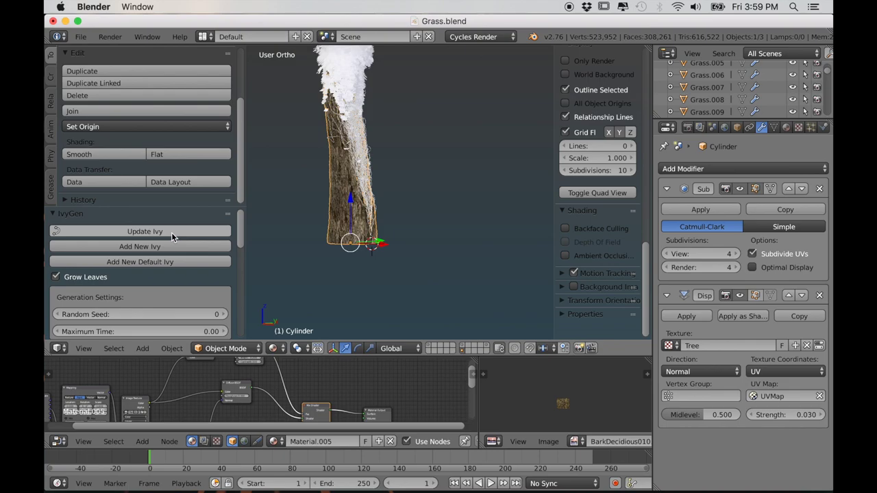
click(172, 233)
- Increase the ivy's Random Weight to 0.41 and regenerate it on the trunk
scroll(166, 297, down, 4)
scroll(166, 298, down, 4)
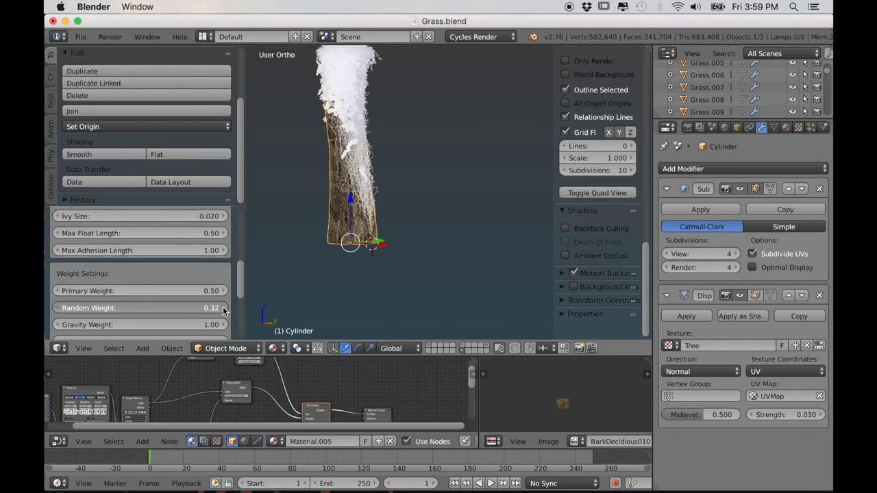
click(224, 308)
click(225, 308)
click(224, 307)
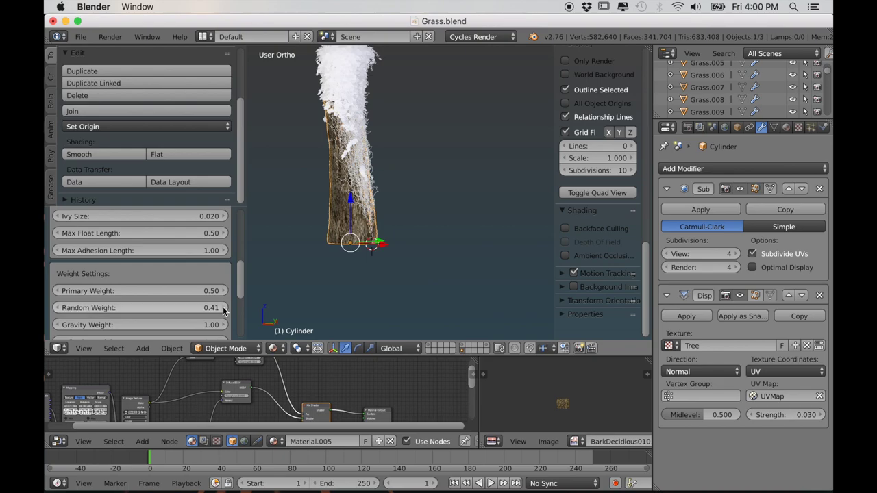
scroll(204, 295, down, 1)
scroll(149, 233, up, 10)
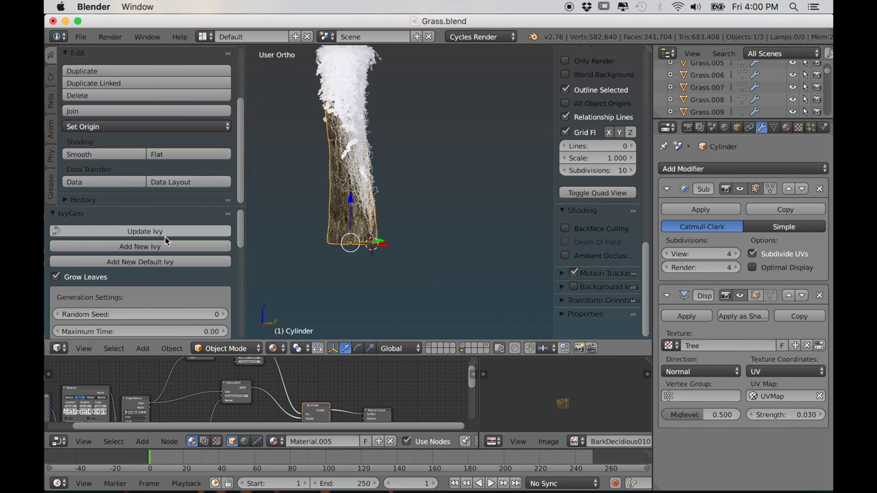
click(164, 235)
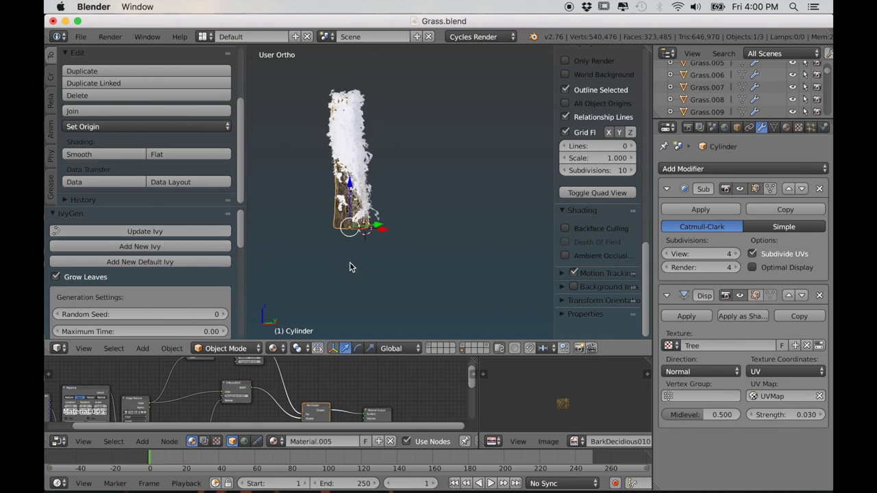
- Set the ivy's Ivy Leaf Size to 0.050, lower its Leaf Probability and update the ivy on the trunk
scroll(354, 269, up, 4)
scroll(197, 282, down, 2)
scroll(198, 282, down, 9)
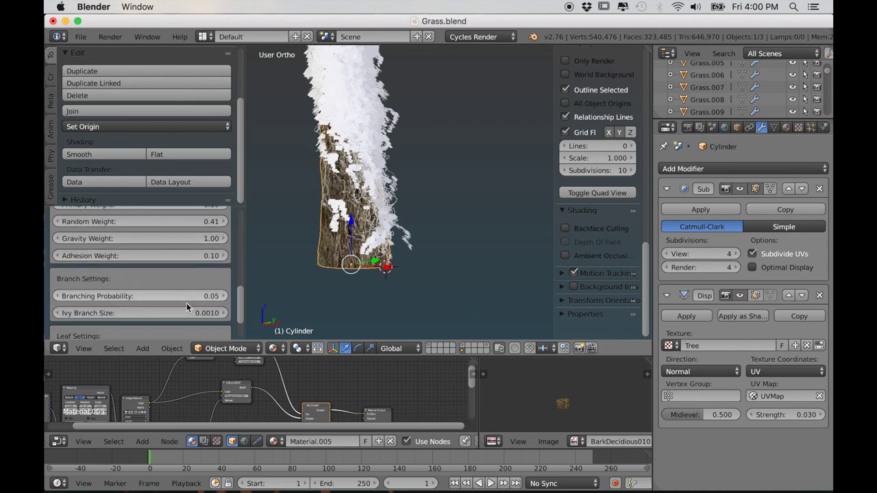
scroll(134, 316, down, 2)
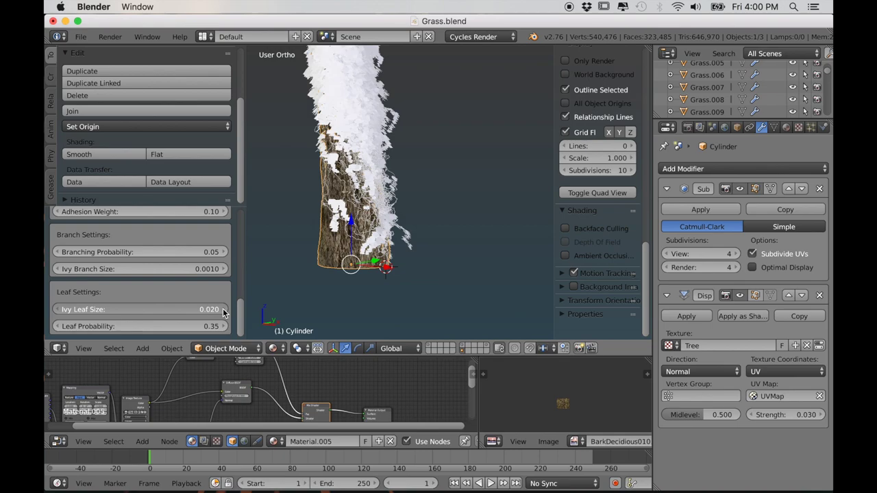
click(223, 310)
click(60, 327)
click(60, 328)
click(59, 328)
scroll(170, 278, up, 8)
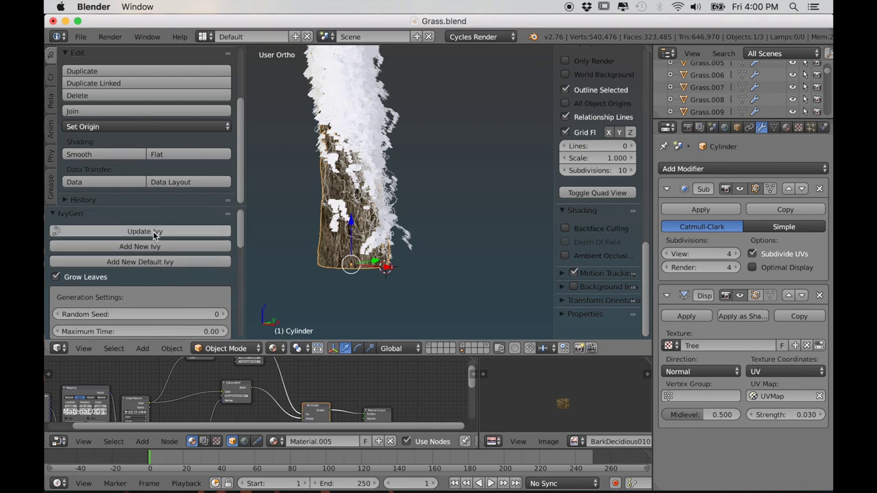
click(154, 234)
scroll(304, 250, down, 2)
middle_drag(305, 249, 312, 282)
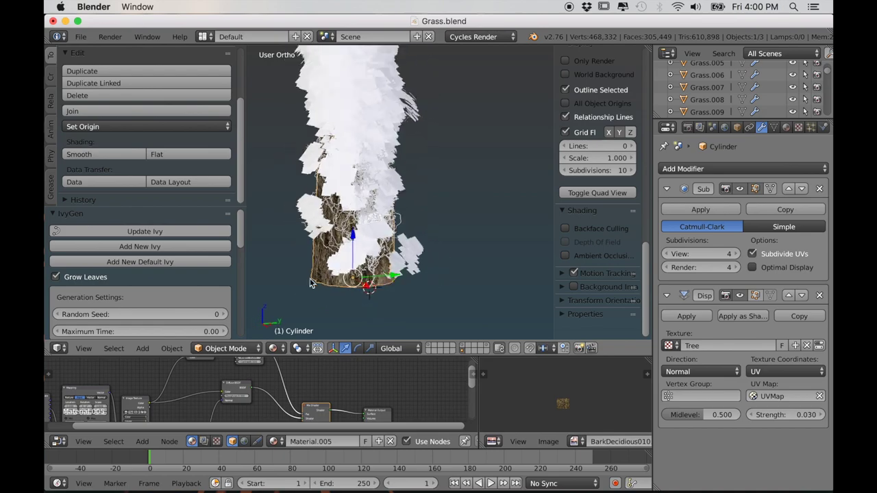
- Lower the ivy's Leaf Probability further, to 0.20 or less, and regenerate the ivy
scroll(170, 288, down, 4)
scroll(171, 287, down, 6)
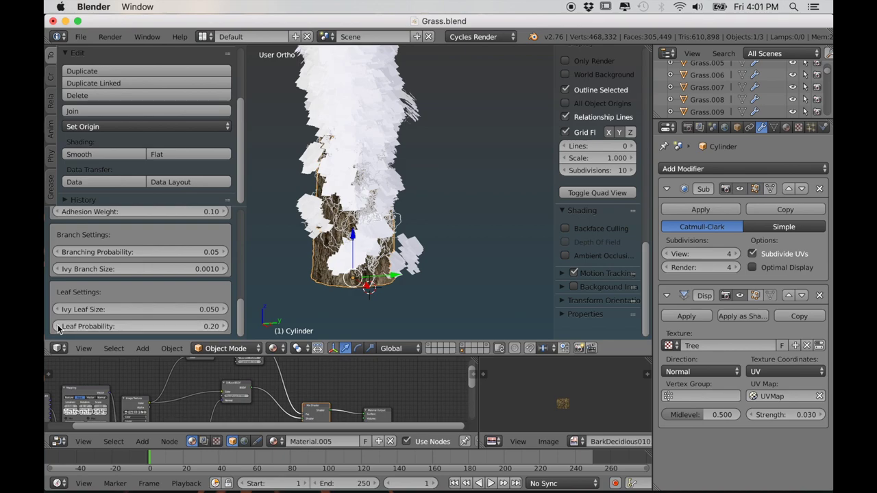
scroll(192, 300, up, 6)
scroll(190, 300, up, 5)
scroll(185, 305, down, 4)
scroll(183, 307, up, 5)
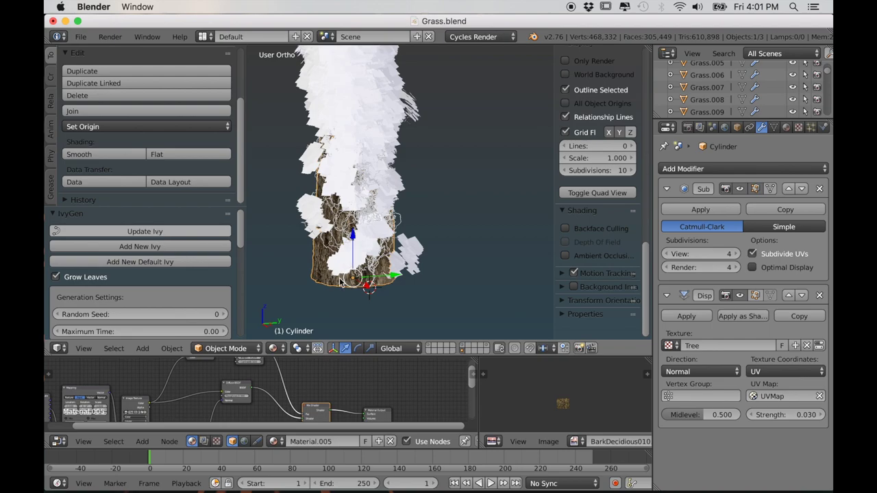
scroll(340, 282, down, 3)
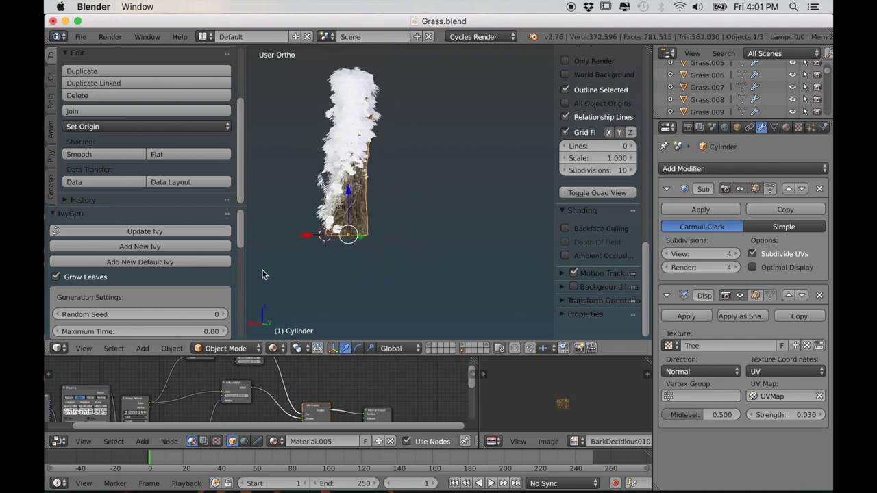
- Select the ivy's branch curve on the trunk and switch the viewport shading to Rendered
middle_drag(285, 272, 367, 272)
scroll(367, 276, up, 8)
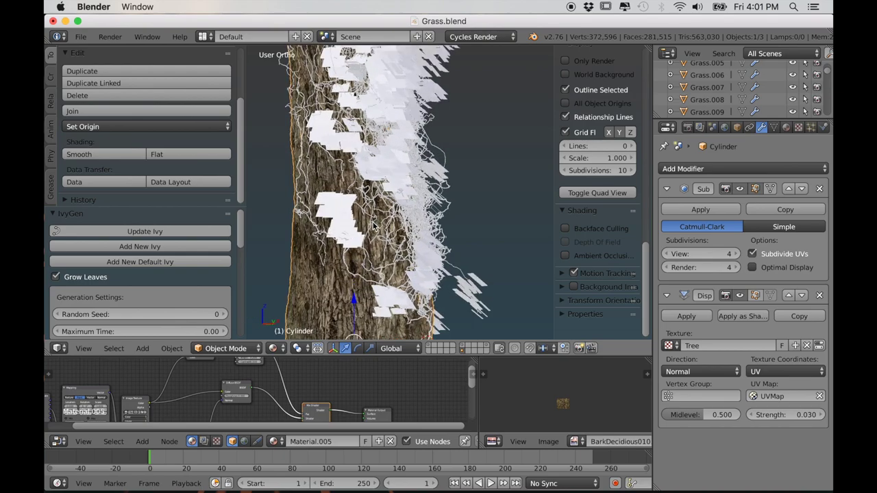
scroll(374, 226, up, 2)
right_click(378, 227)
scroll(377, 260, down, 5)
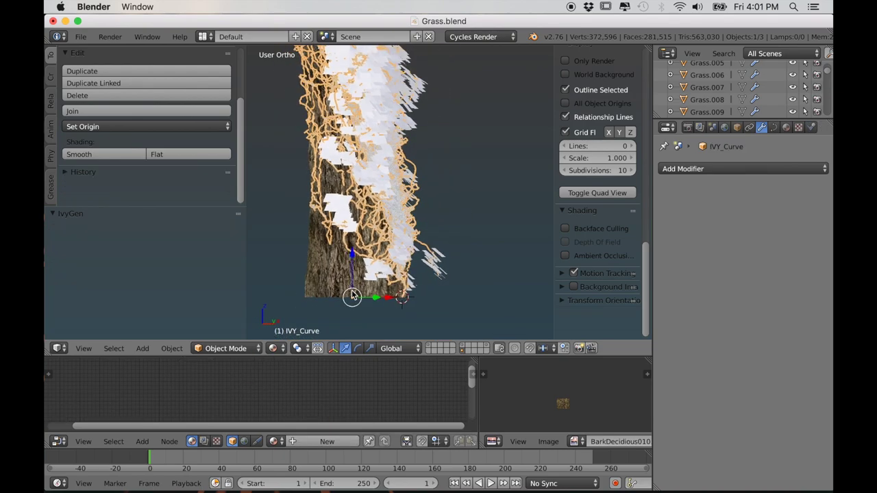
click(273, 349)
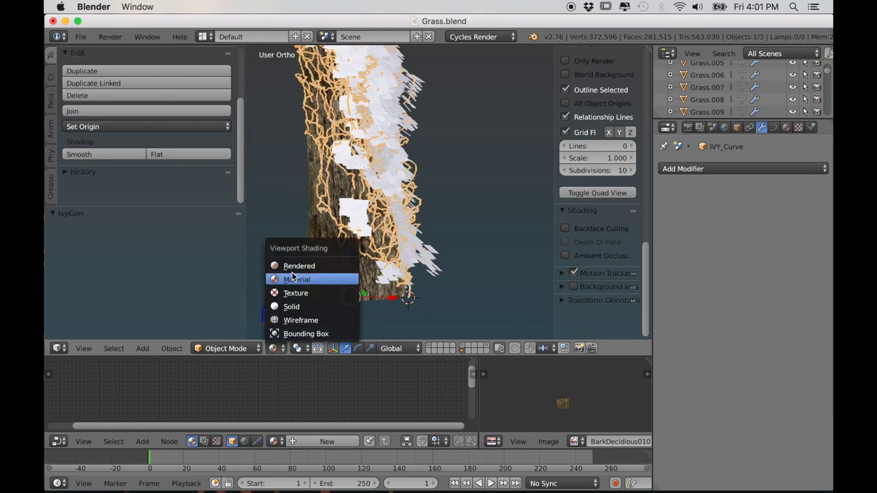
click(295, 267)
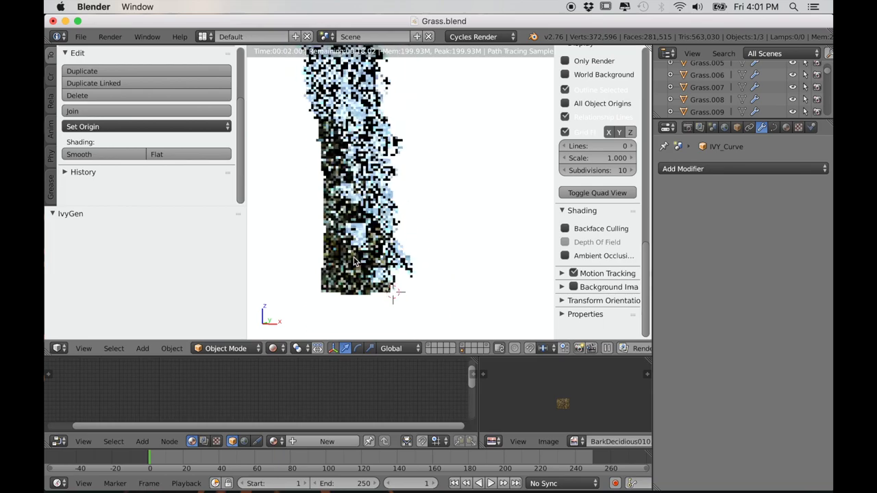
- Narrow the tool shelf and set a render border around the ivy-covered part of the trunk
drag(241, 239, 144, 235)
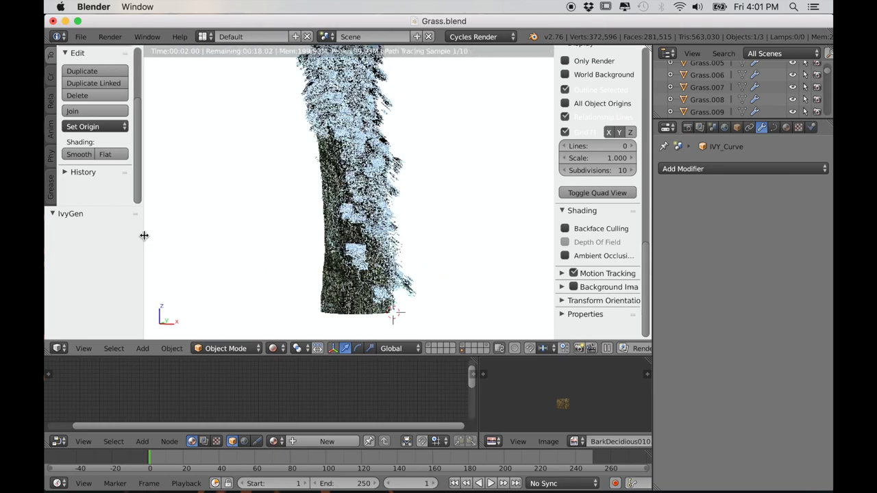
scroll(296, 223, down, 2)
shift+middle_drag(296, 223, 251, 171)
scroll(291, 238, up, 2)
key(b)
drag(266, 60, 389, 311)
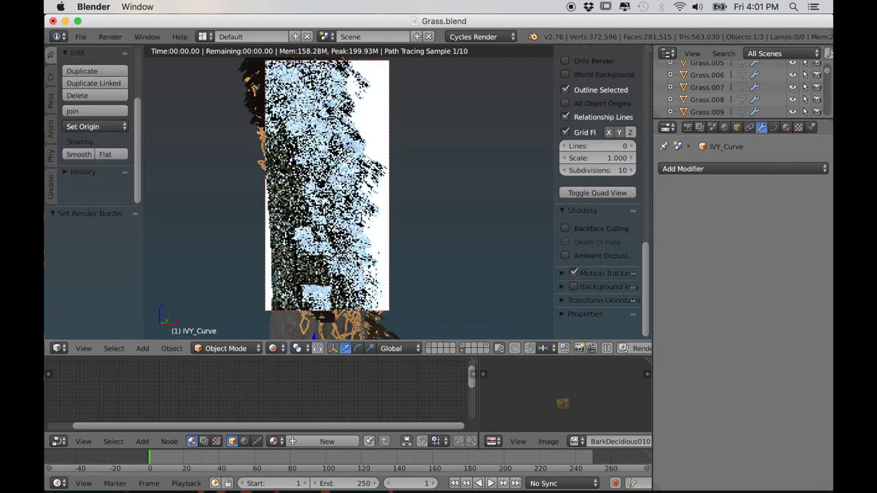
- Enlarge the node editor and create a new material for the ivy branch curve
drag(428, 349, 428, 316)
click(786, 128)
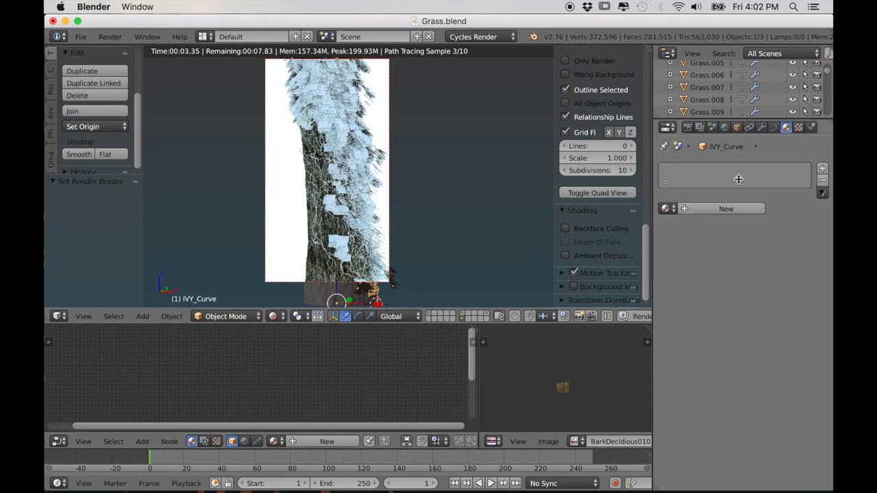
click(714, 213)
scroll(243, 392, up, 4)
middle_drag(243, 392, 351, 349)
scroll(288, 382, up, 5)
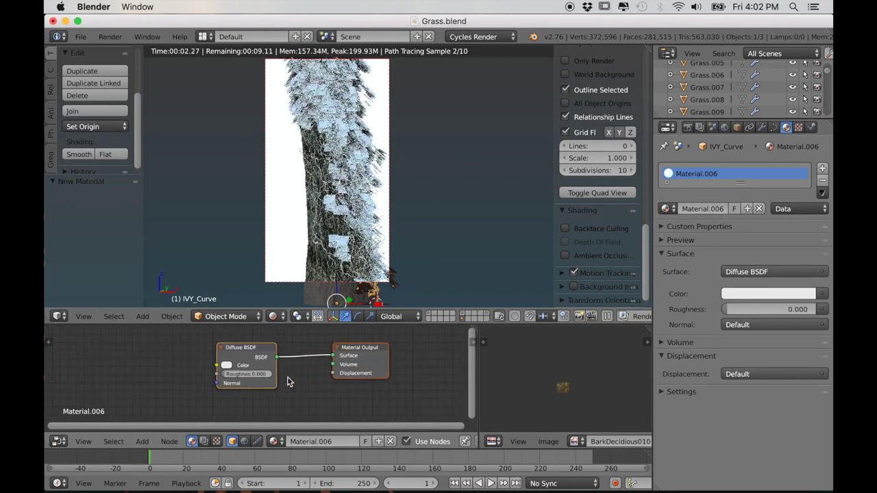
- Add an image texture setup to the branch material's Diffuse BSDF and load SoilSand0046_1_S.jpg into it
scroll(288, 381, up, 3)
middle_drag(261, 366, 267, 386)
key(ctrl+t)
scroll(269, 384, up, 2)
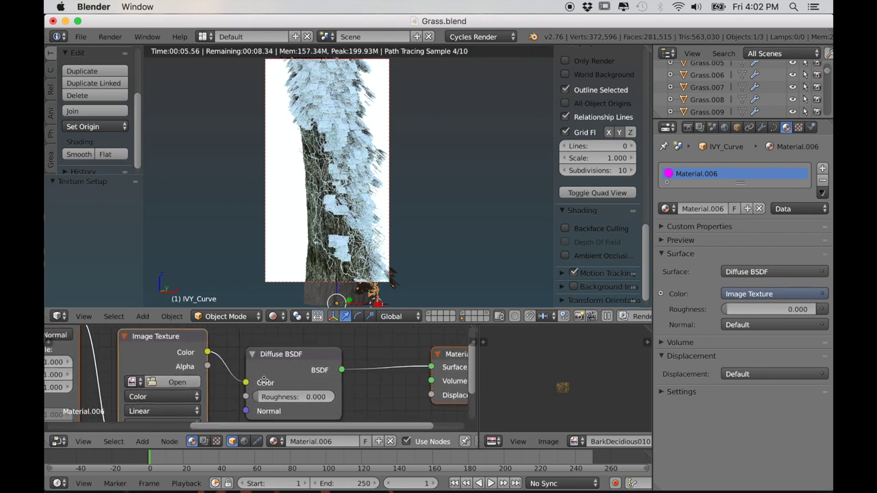
scroll(268, 381, up, 3)
click(200, 356)
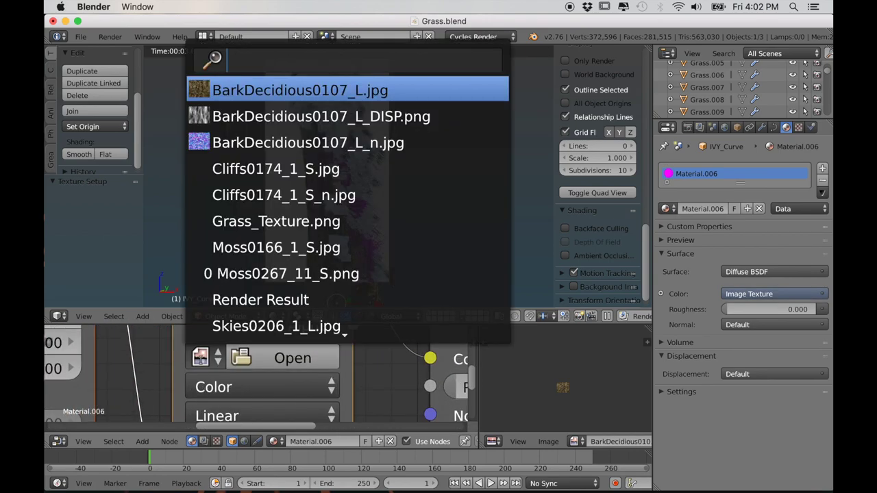
scroll(259, 255, down, 4)
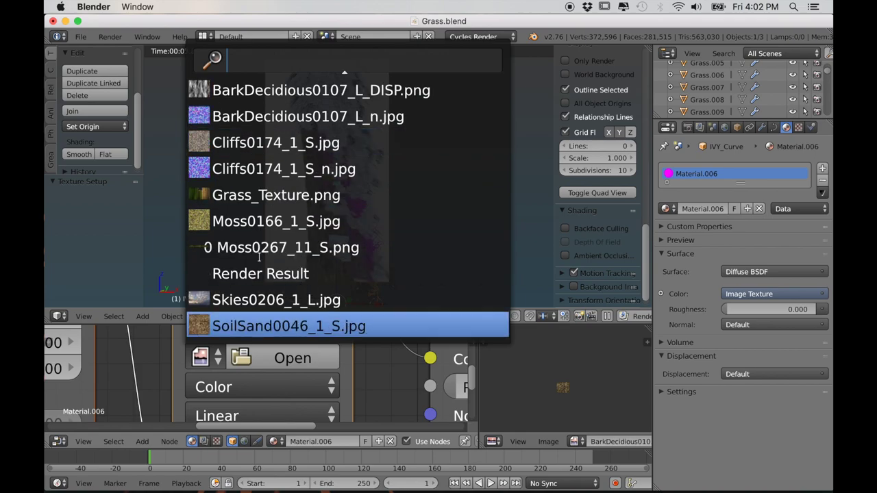
click(236, 323)
scroll(204, 368, down, 3)
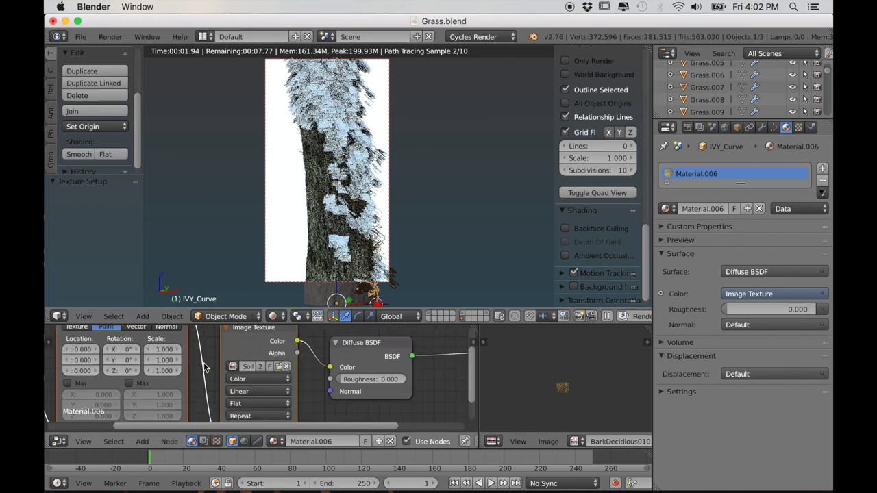
- Link the Generated texture coordinates to the Mapping node's Vector input in the branch material
scroll(204, 368, down, 5)
middle_drag(204, 368, 266, 354)
drag(162, 334, 175, 349)
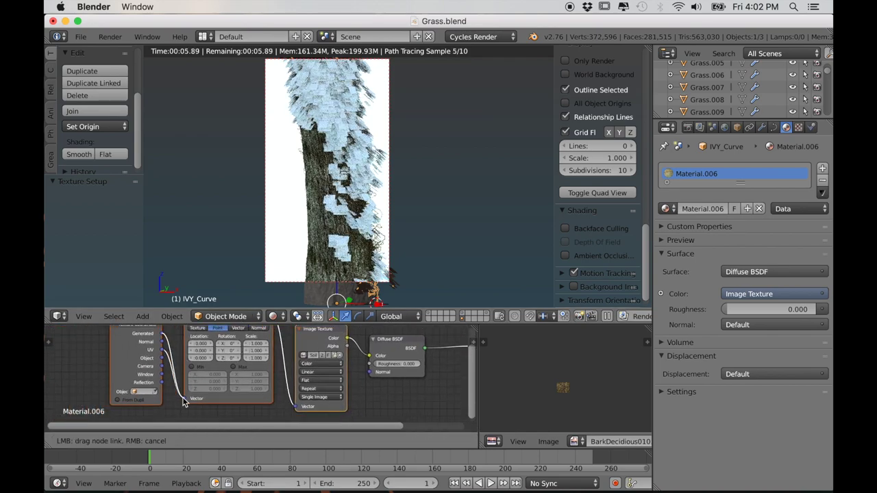
drag(182, 402, 184, 399)
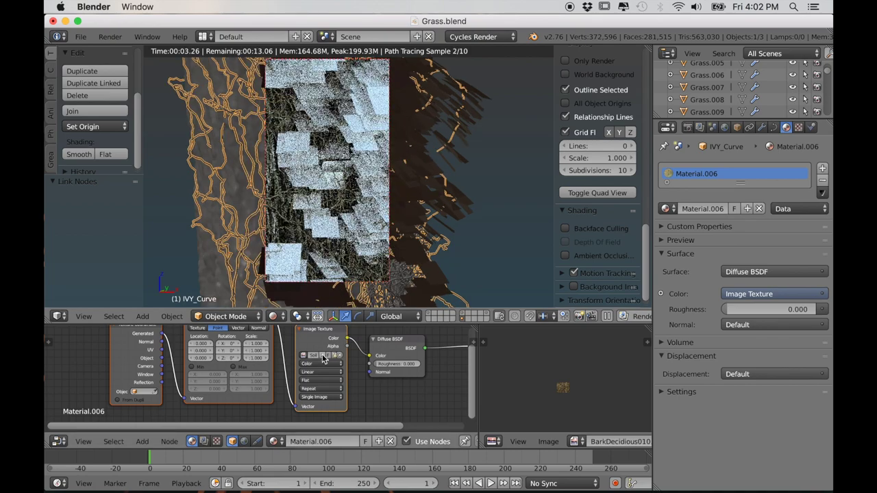
scroll(320, 358, down, 2)
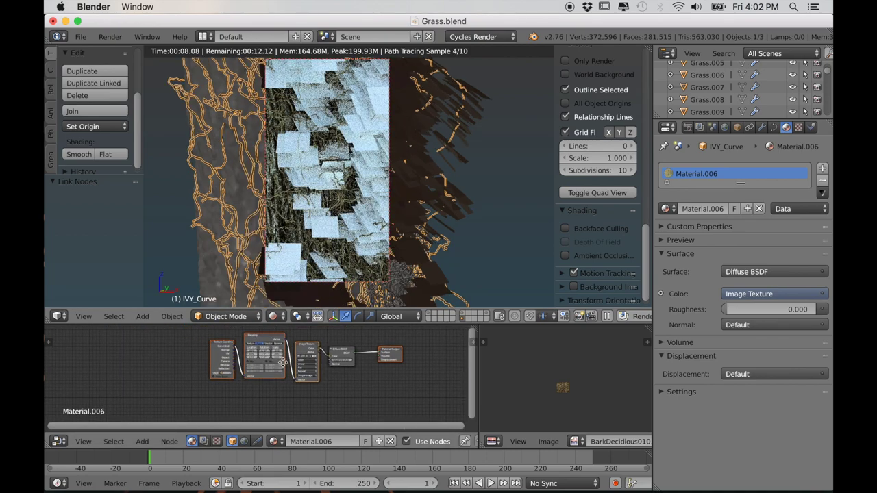
- Select the ivy leaves, give them a new material and enter Edit Mode on the leaf mesh
scroll(335, 293, down, 2)
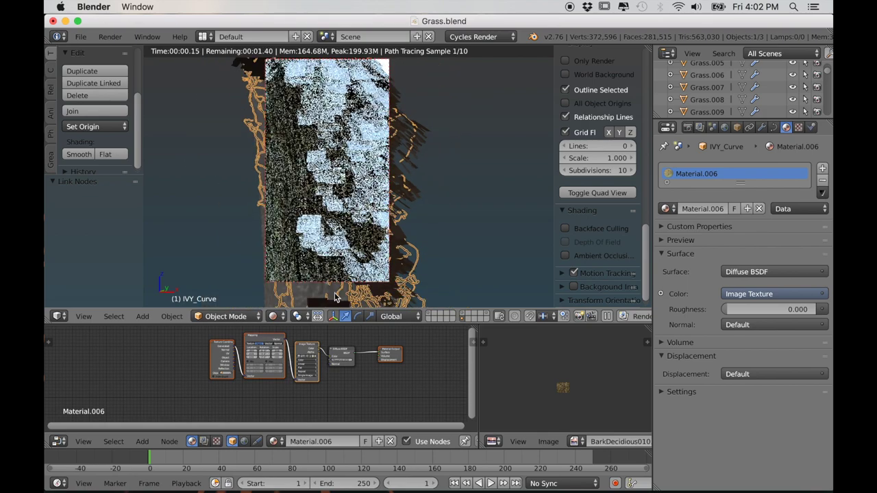
middle_drag(334, 296, 379, 286)
right_click(348, 297)
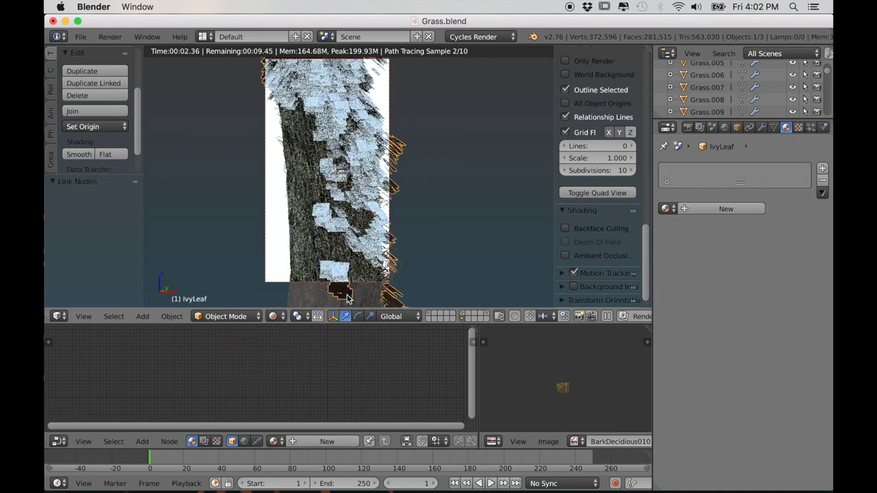
click(697, 213)
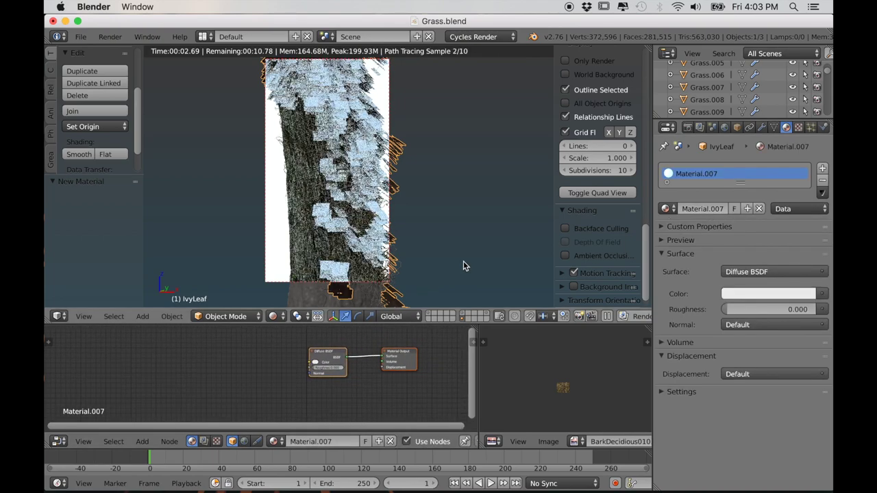
key(Tab)
scroll(564, 375, up, 7)
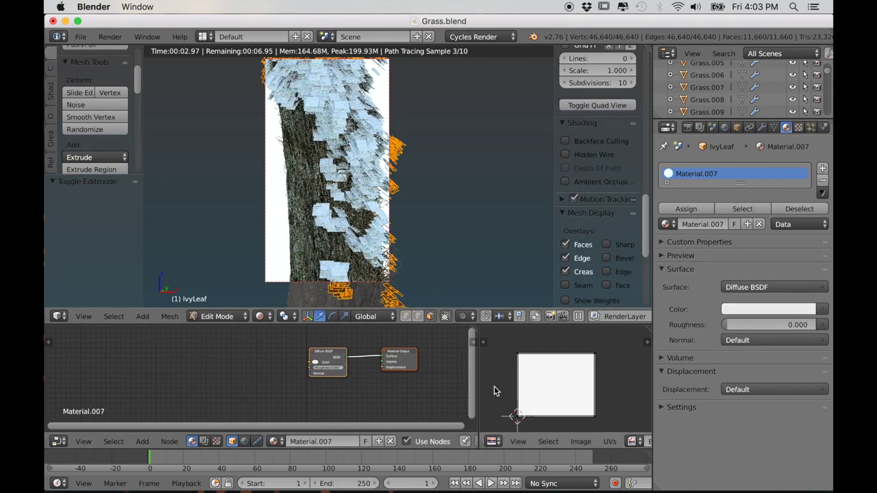
- Add an image texture setup to the leaf material's Diffuse BSDF and open Ivy.png as its image
middle_drag(298, 380, 281, 389)
key(ctrl+t)
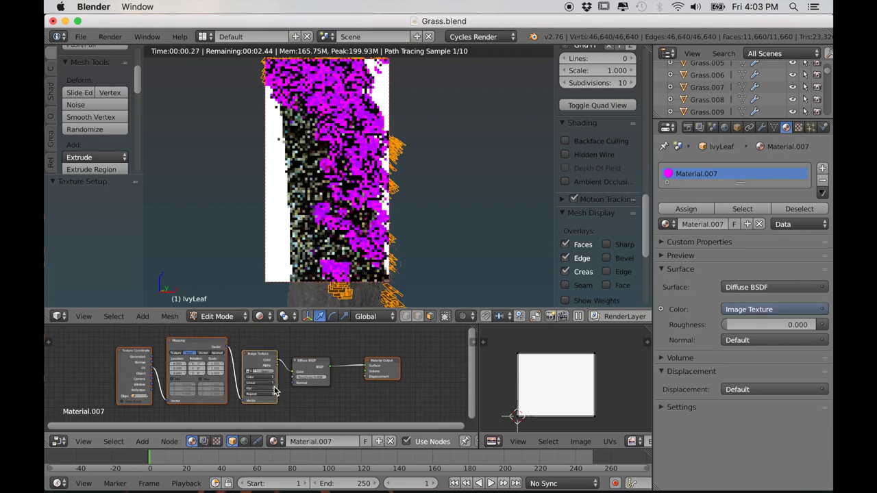
scroll(273, 389, up, 9)
click(254, 365)
double_click(224, 111)
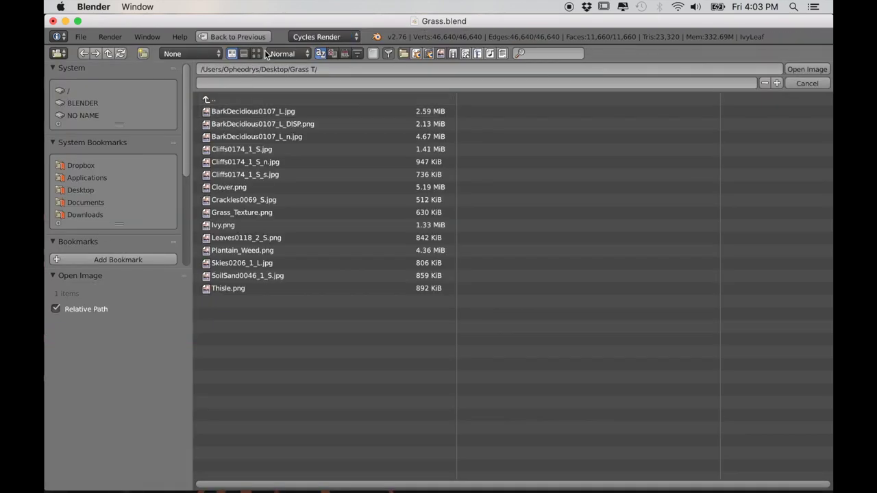
click(223, 225)
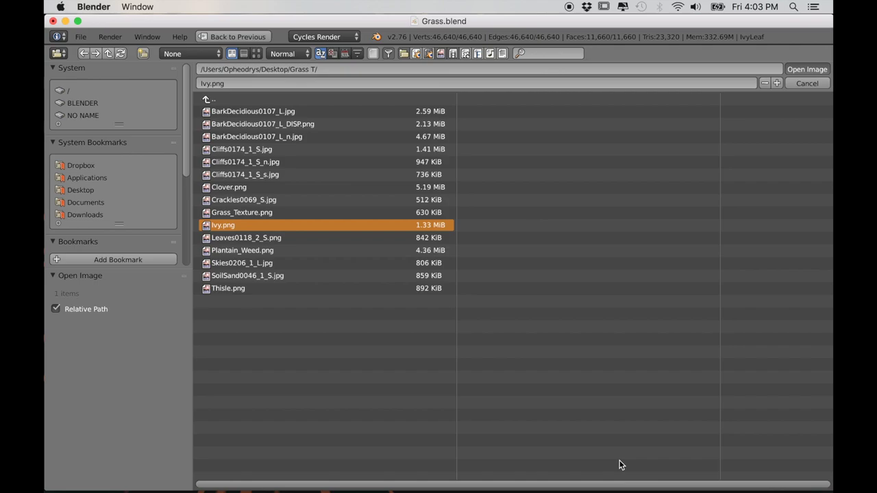
key(Return)
- Display Ivy.png in the UV/Image editor, leave Edit Mode and widen the editor to fit the whole image
click(631, 441)
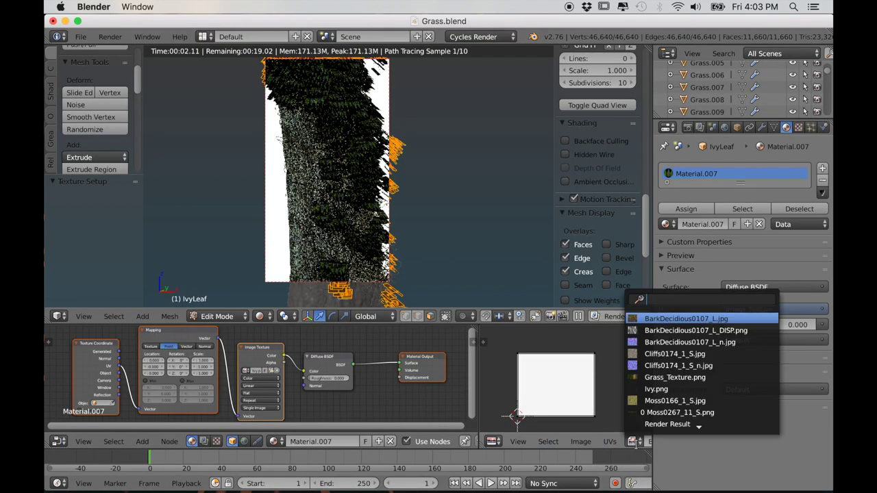
click(638, 388)
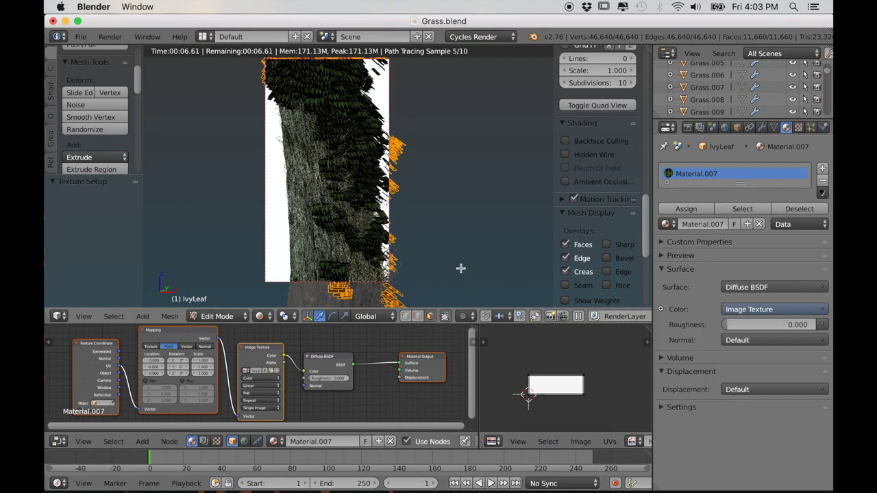
key(Tab)
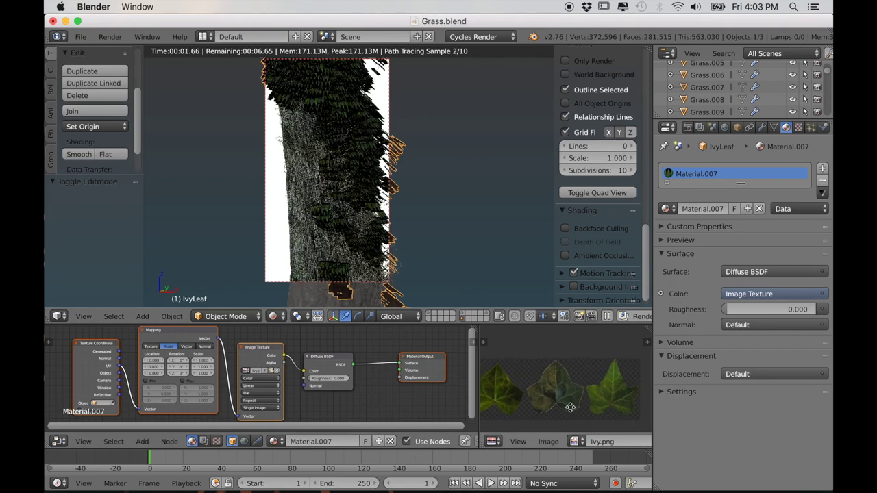
drag(477, 384, 350, 384)
middle_drag(495, 382, 499, 388)
scroll(417, 259, down, 1)
scroll(480, 362, down, 1)
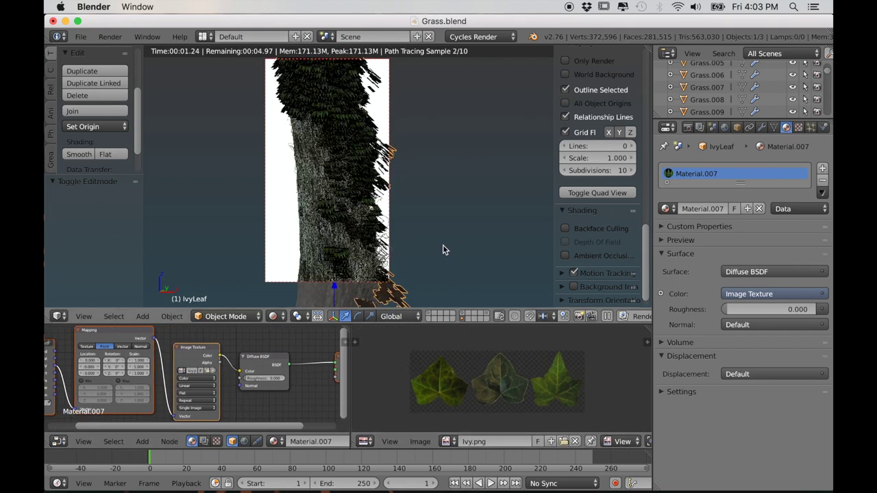
- In Edit Mode, select all leaf UVs, scale them to 0.340 along X and shift them along X to cover the middle leaf of Ivy.png
key(Tab)
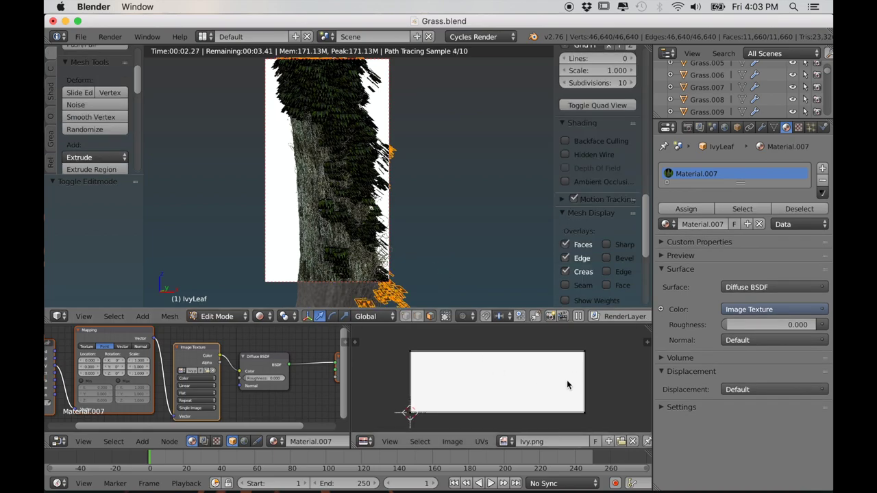
key(a)
key(s)
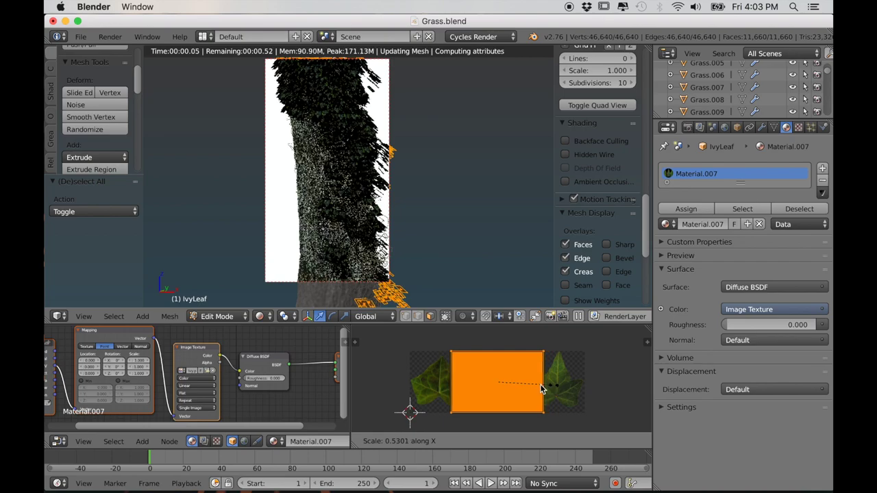
click(550, 409)
scroll(551, 410, up, 3)
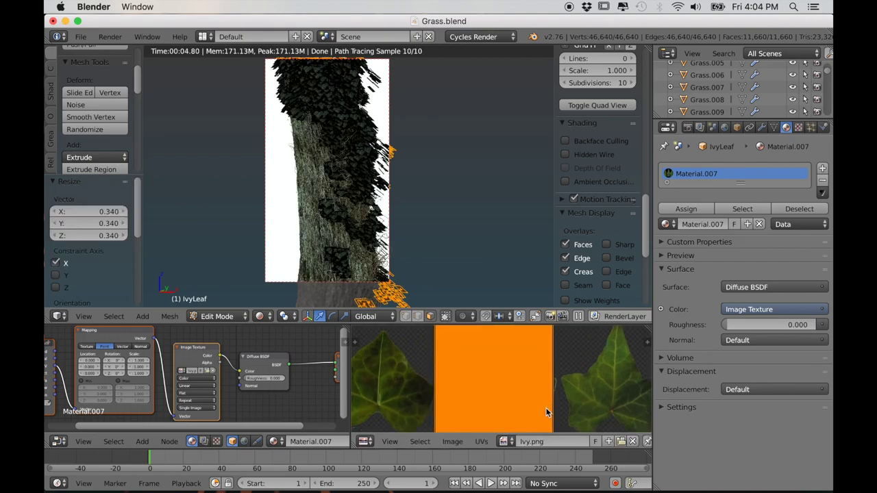
key(g)
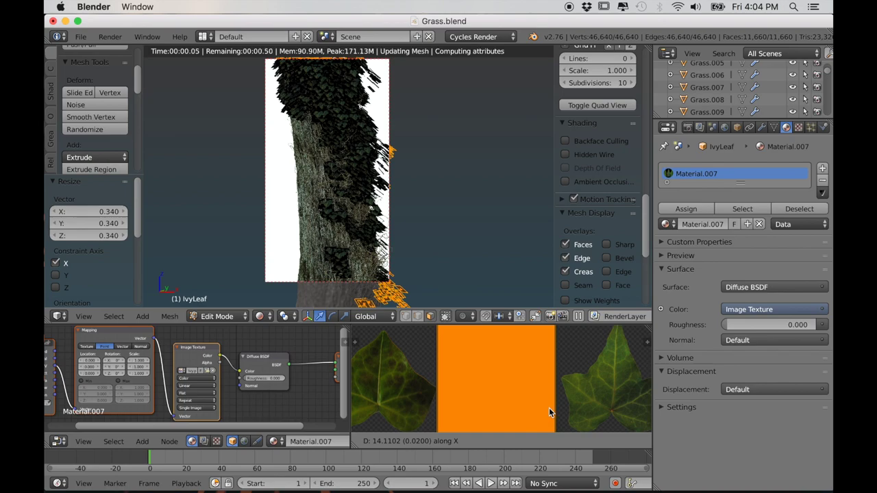
click(549, 409)
- Add a Transparent BSDF to the leaf material, mix it with the Diffuse BSDF and move the Material Output clear of the Mix Shader
scroll(274, 384, down, 7)
middle_drag(274, 385, 217, 381)
scroll(218, 383, down, 2)
drag(229, 374, 195, 389)
key(shift+a)
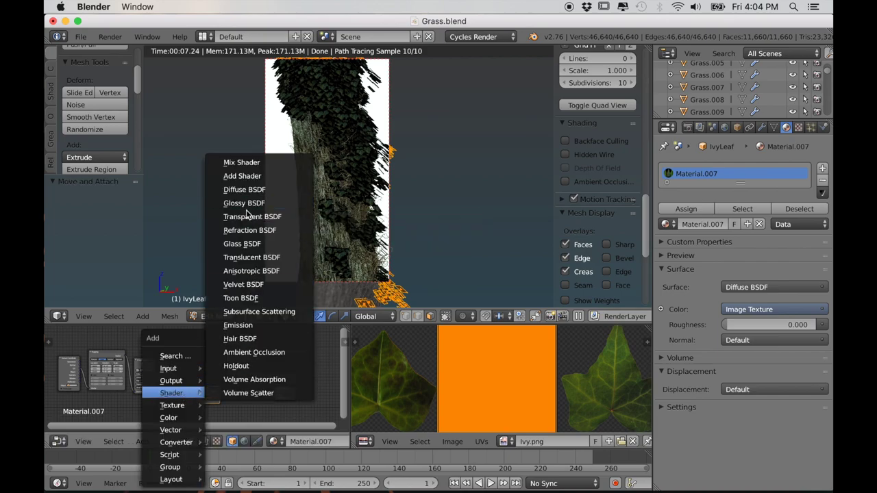
click(247, 216)
ctrl+shift+right_drag(213, 367, 212, 395)
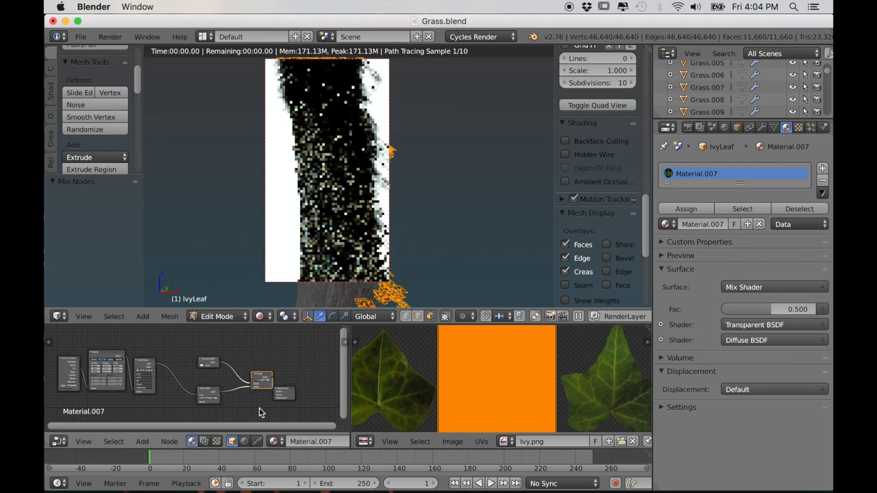
middle_drag(255, 408, 253, 387)
drag(284, 376, 305, 363)
- Link the Ivy.png texture's Alpha output to the Mix Shader's Fac input
scroll(188, 387, up, 3)
scroll(184, 388, up, 2)
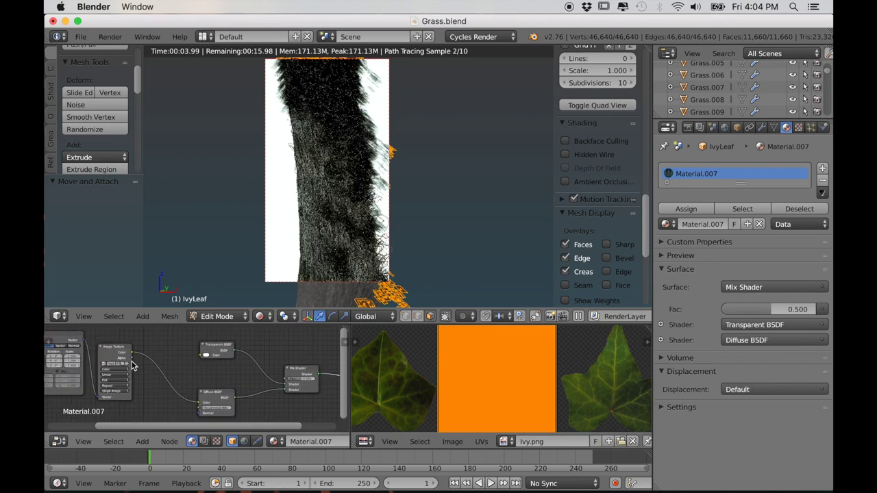
drag(133, 359, 211, 388)
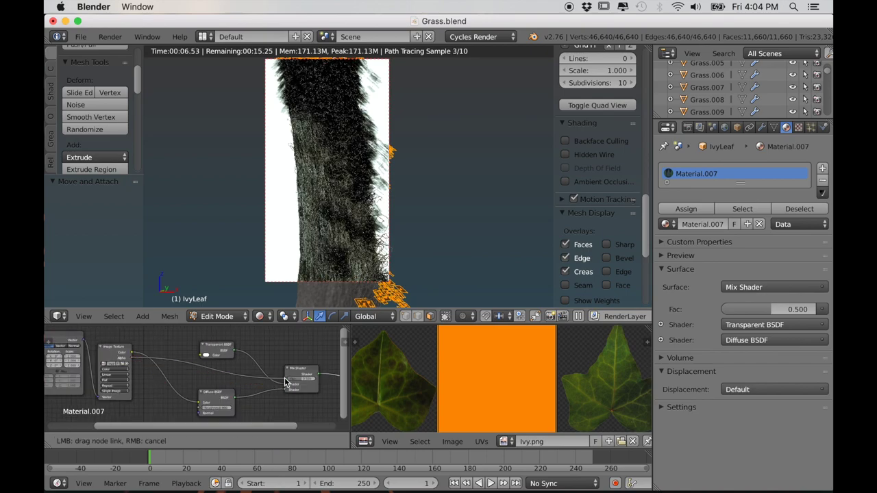
drag(285, 383, 287, 379)
scroll(242, 377, down, 5)
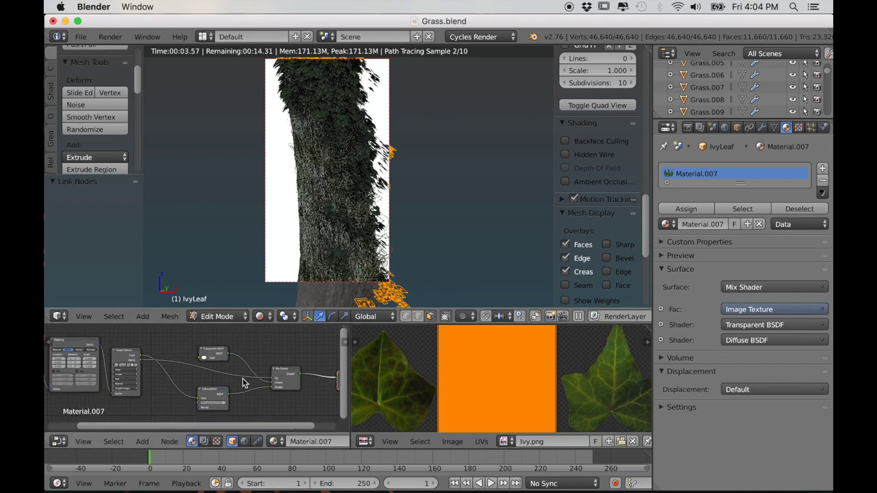
scroll(232, 392, down, 1)
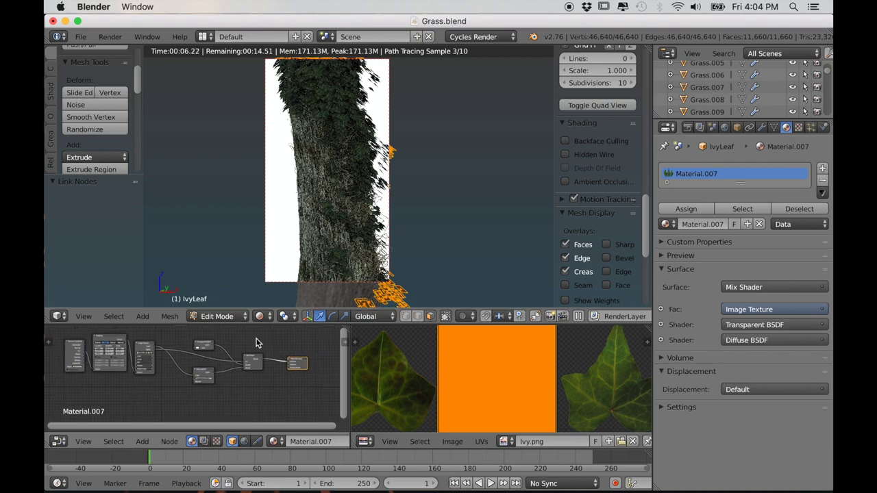
- Add a Translucent BSDF node below the Diffuse BSDF in the leaf material
key(shift+a)
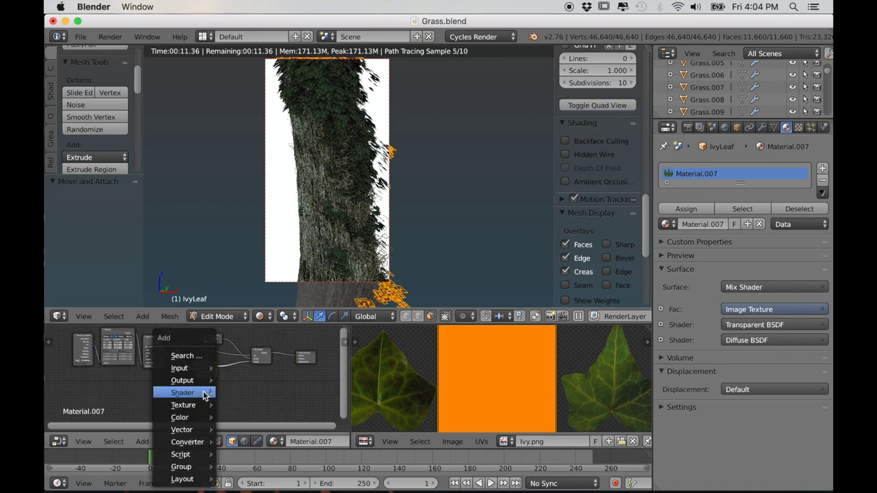
mouse_move(205, 392)
click(268, 264)
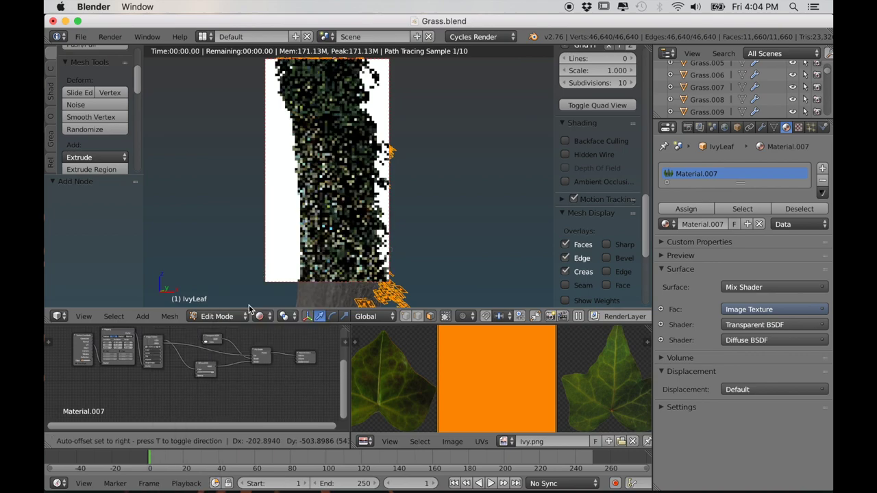
- Combine the Diffuse and Translucent BSDFs through an Add Shader feeding the Mix Shader, and link the image's Color to the Translucent BSDF
key(shift+a)
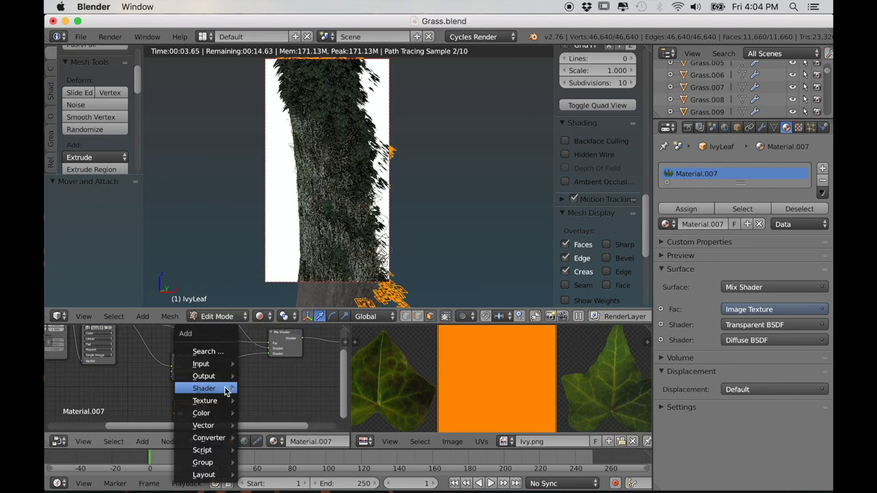
mouse_move(226, 388)
click(263, 170)
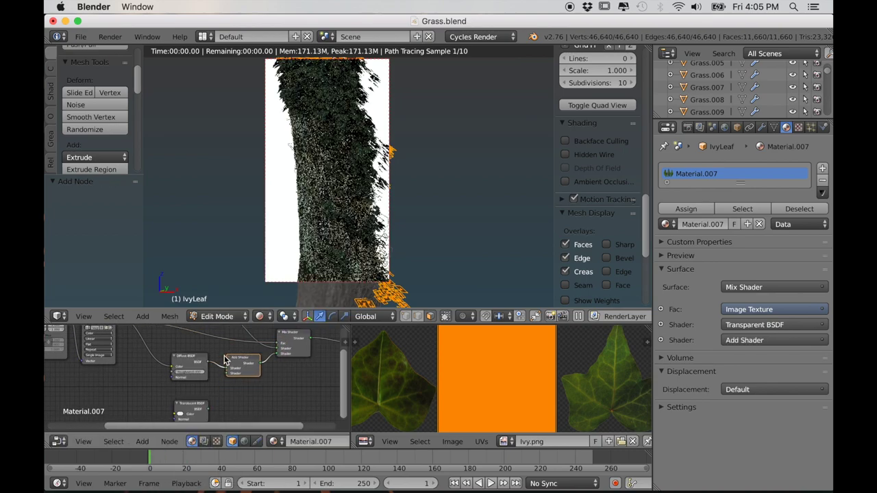
click(228, 357)
scroll(206, 400, down, 4)
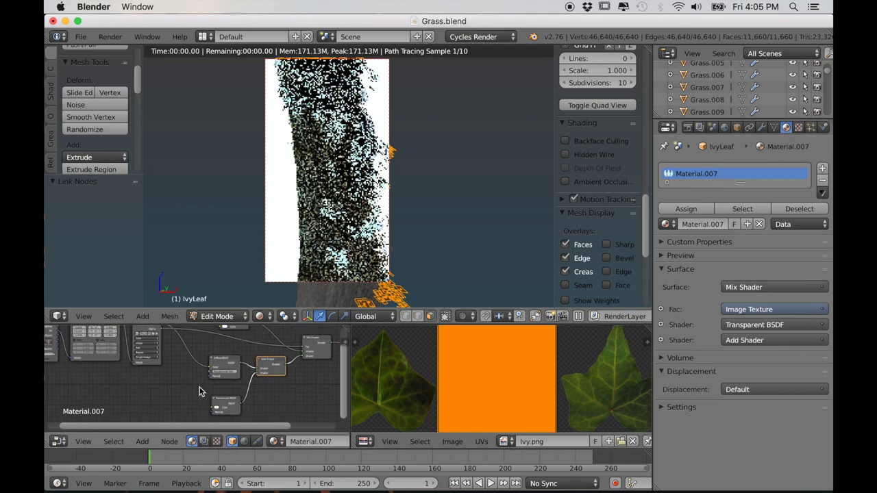
drag(165, 332, 177, 338)
drag(212, 406, 214, 405)
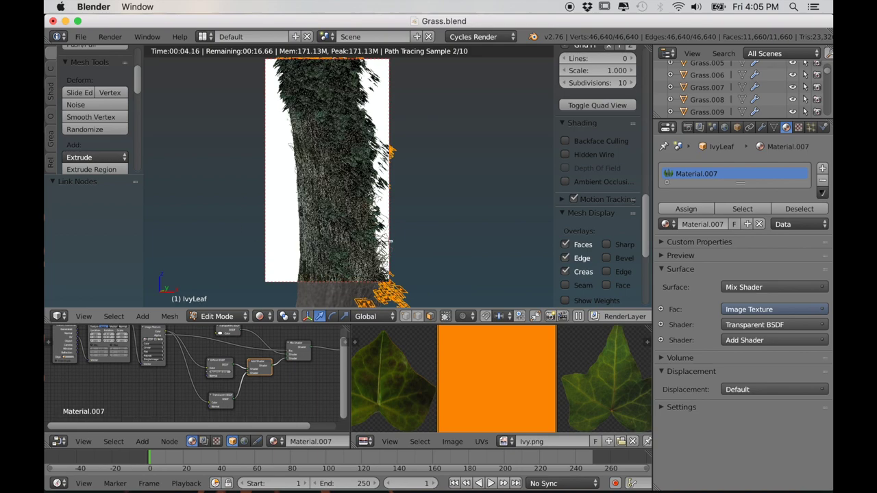
- Switch the 3D viewport to Material shading and get a close view of the ivy leaves on the trunk
key(a)
key(a)
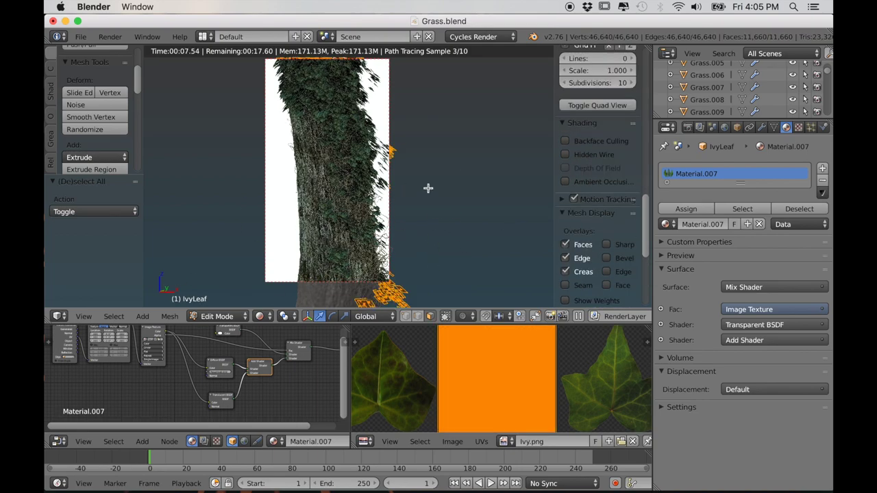
click(268, 315)
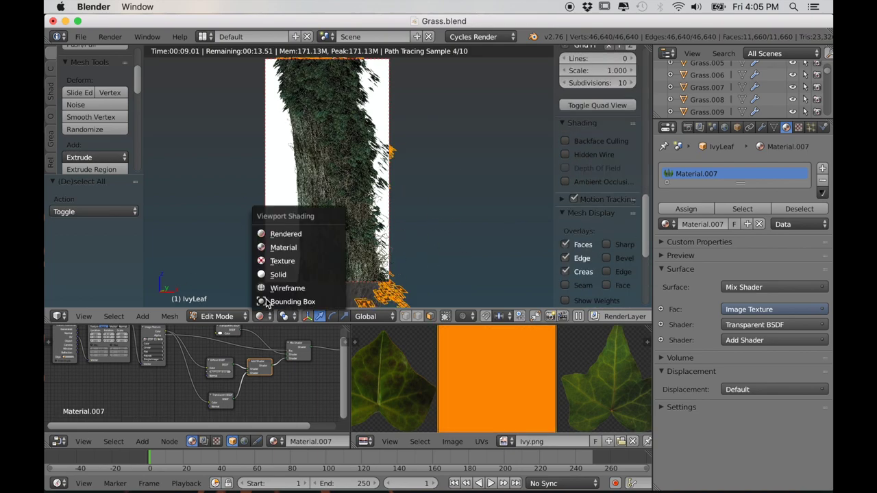
click(276, 248)
scroll(338, 251, up, 5)
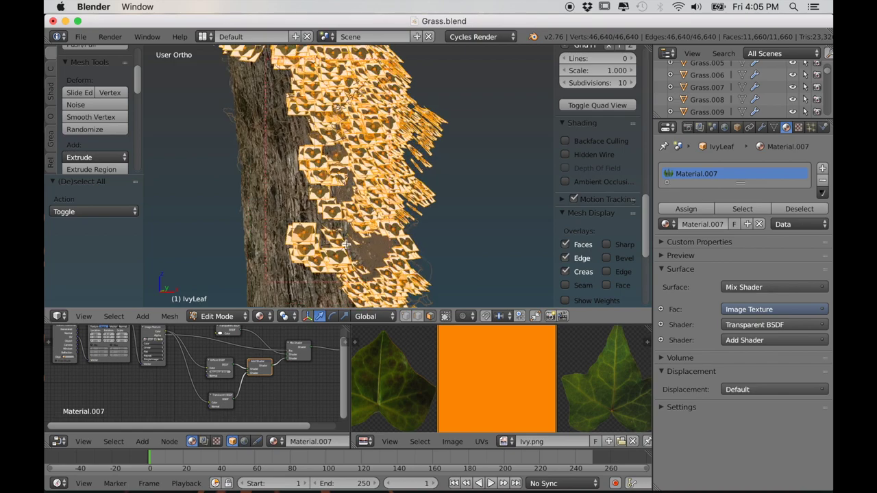
scroll(118, 366, down, 3)
middle_drag(117, 366, 135, 383)
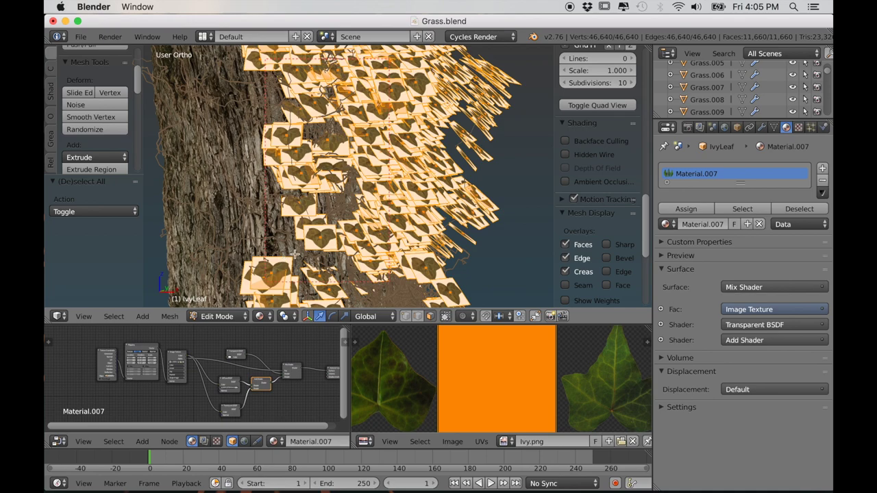
- Deselect all leaves and randomly select 50% of the leaf mesh
key(a)
click(114, 317)
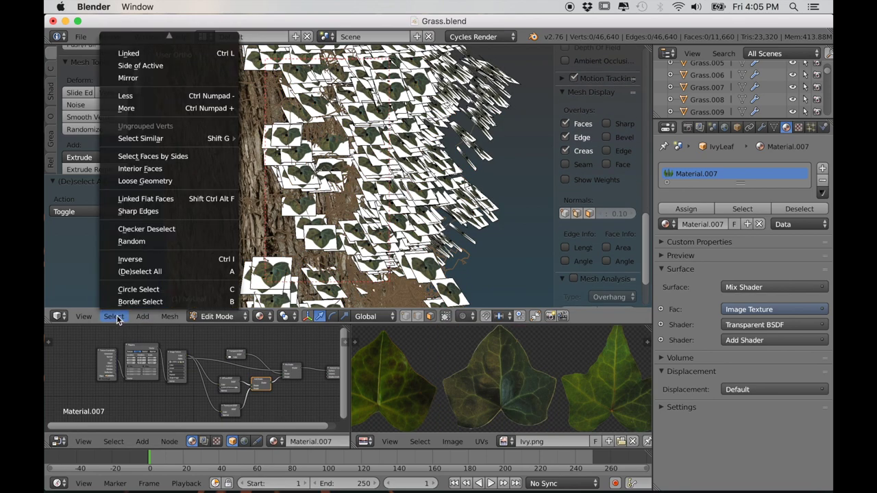
click(139, 241)
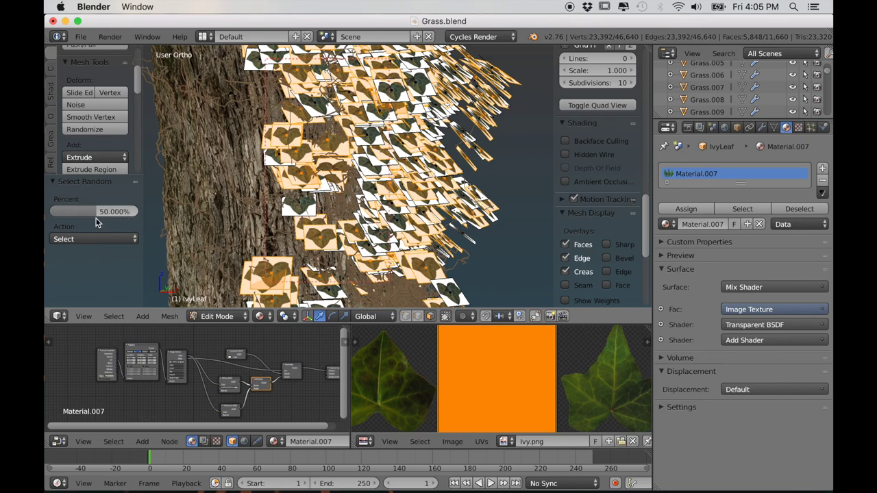
scroll(386, 167, down, 5)
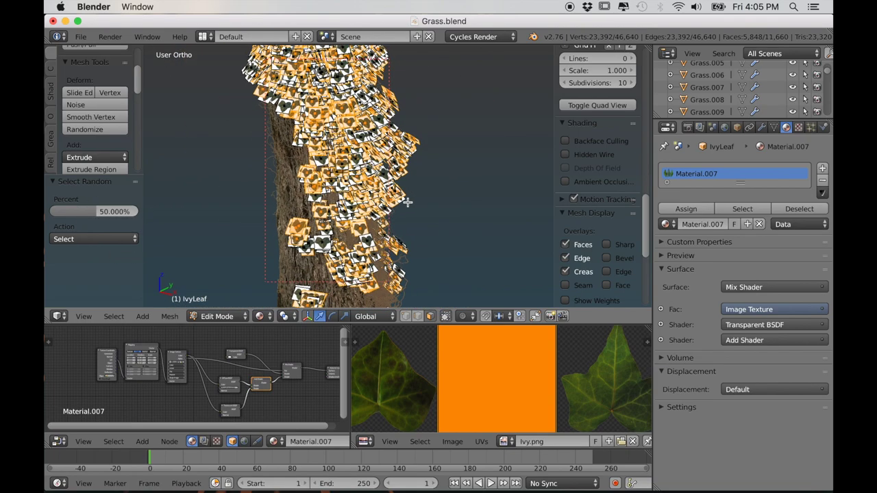
middle_drag(376, 203, 393, 247)
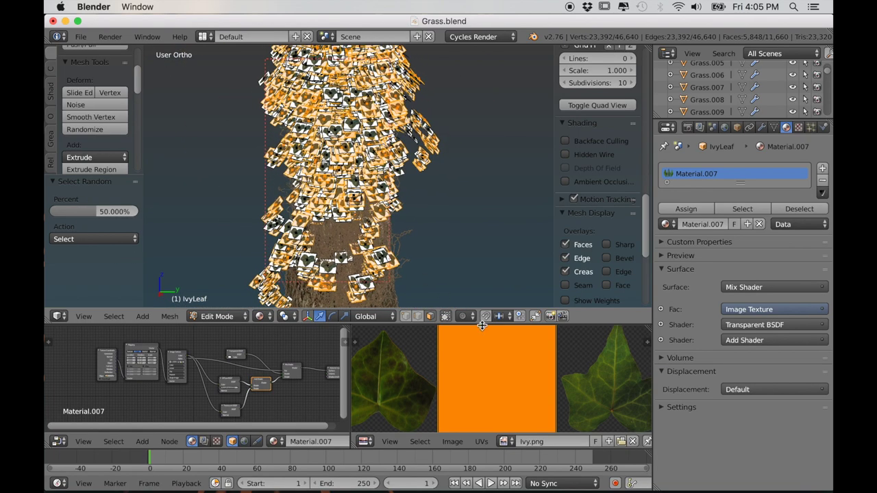
- Move the selected leaves' UVs 0.976 along X onto the third leaf of Ivy.png and scale them to 0.959 along X
scroll(492, 389, down, 2)
middle_drag(492, 389, 448, 386)
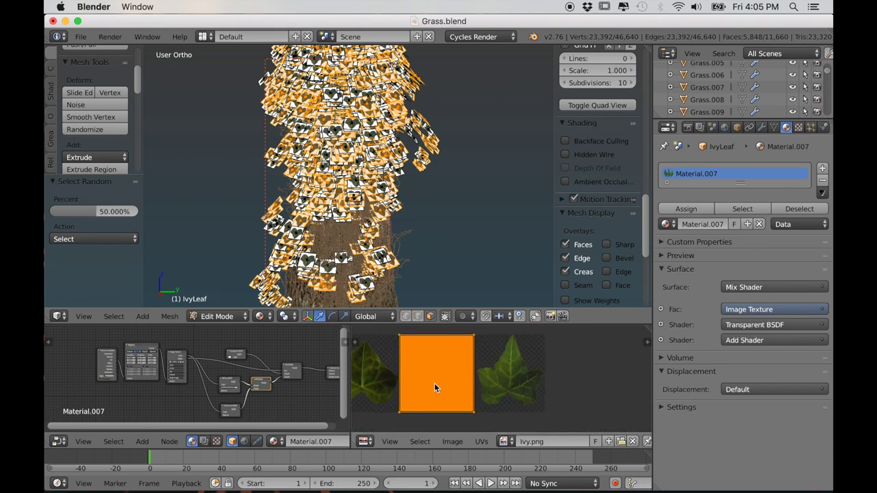
key(g)
key(x)
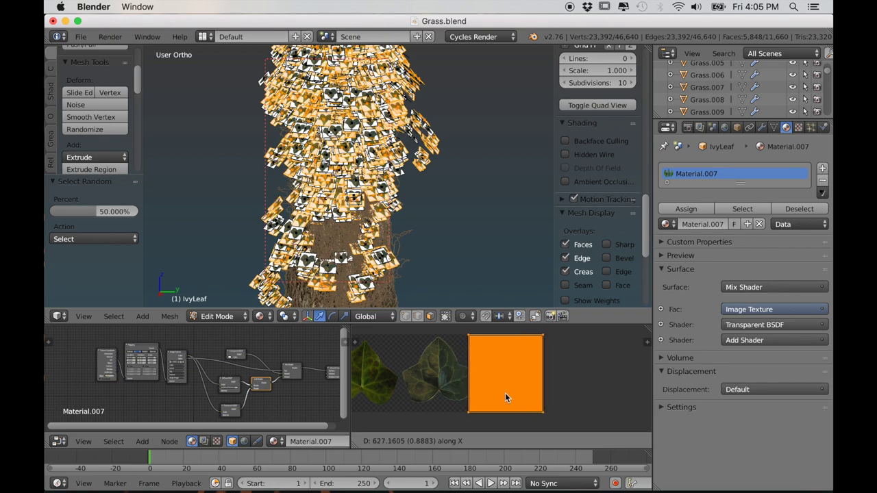
click(510, 394)
scroll(552, 407, up, 2)
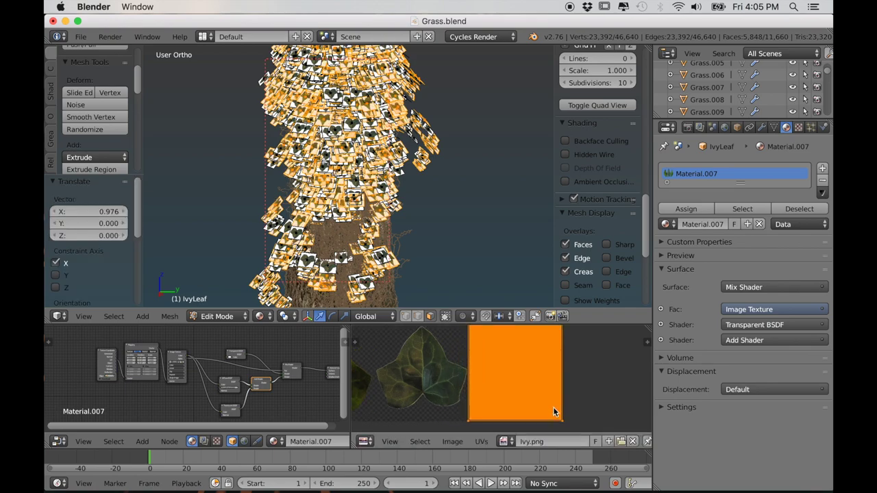
scroll(595, 397, down, 2)
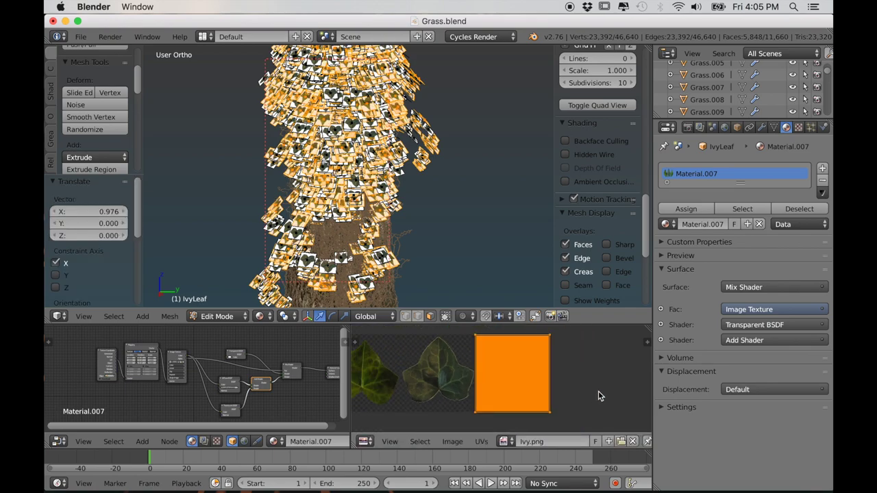
key(s)
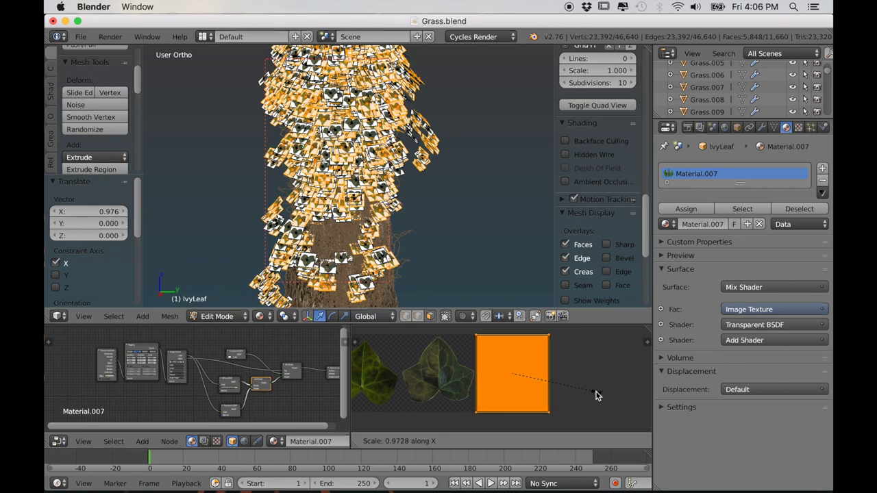
click(595, 395)
scroll(535, 403, down, 3)
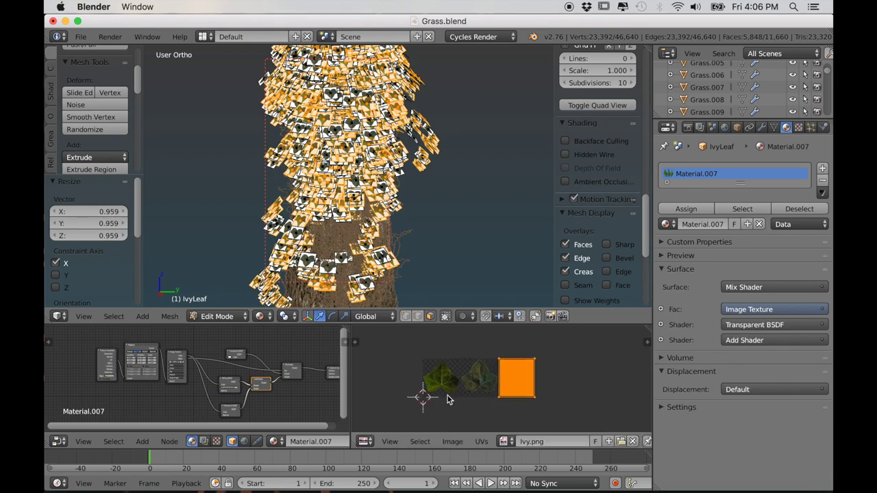
- Clear the selection and make a new random selection of the leaf mesh at 24.453%
key(a)
click(114, 316)
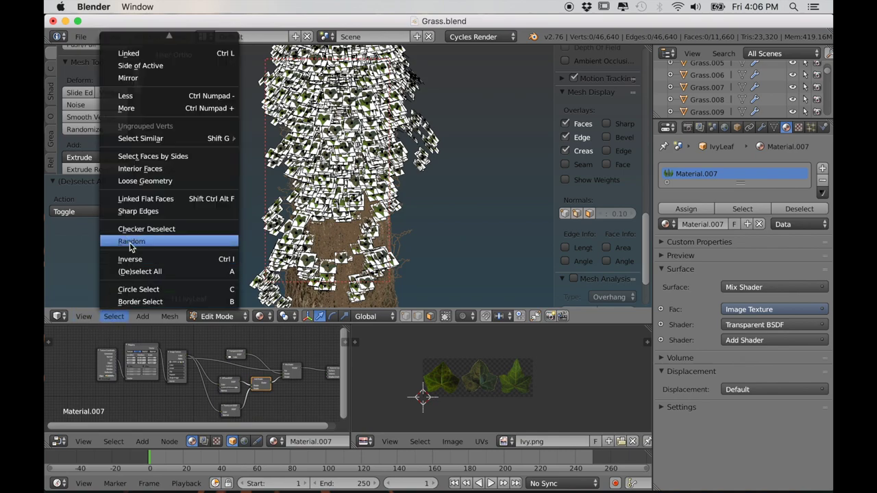
click(130, 242)
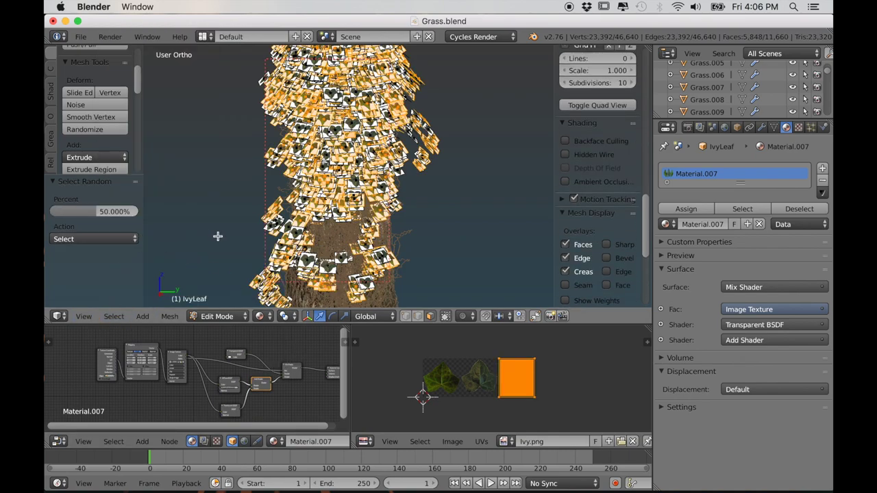
drag(86, 212, 103, 211)
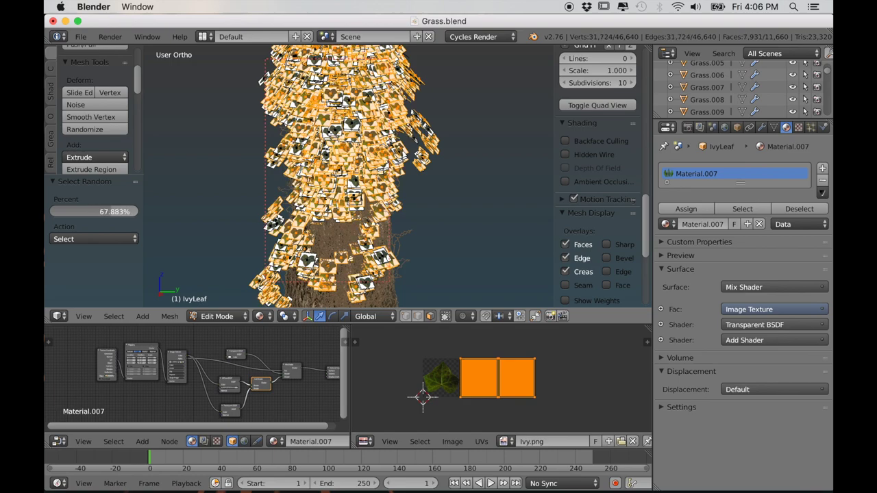
drag(109, 212, 61, 211)
scroll(599, 171, down, 4)
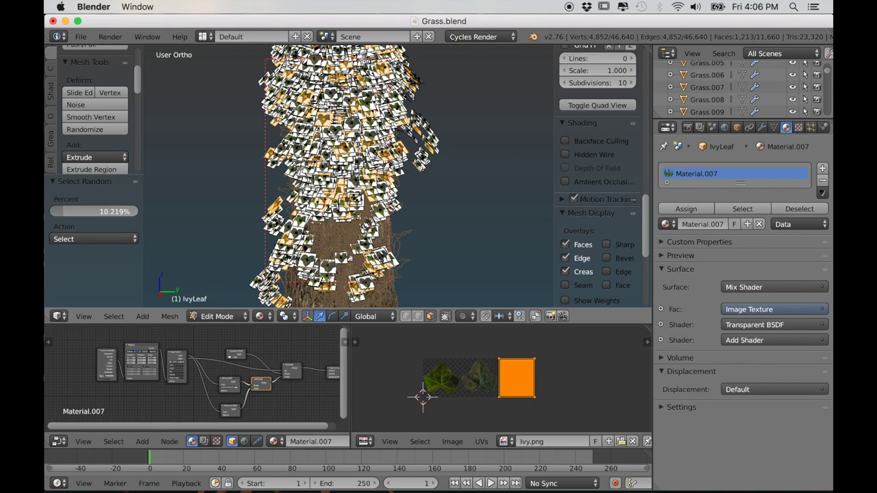
drag(71, 212, 92, 212)
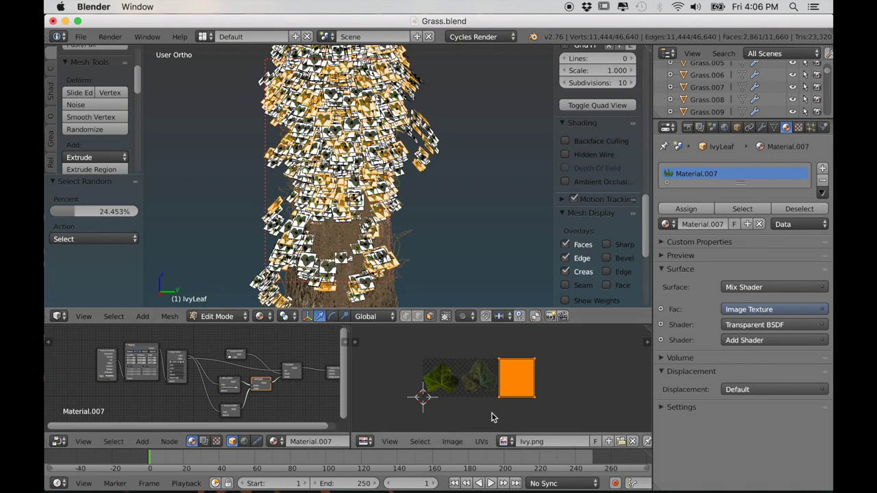
- Move the selected leaves' UVs -1.929 along X onto the first leaf of Ivy.png and scale them to 1.042 along X
scroll(494, 416, up, 2)
key(g)
key(x)
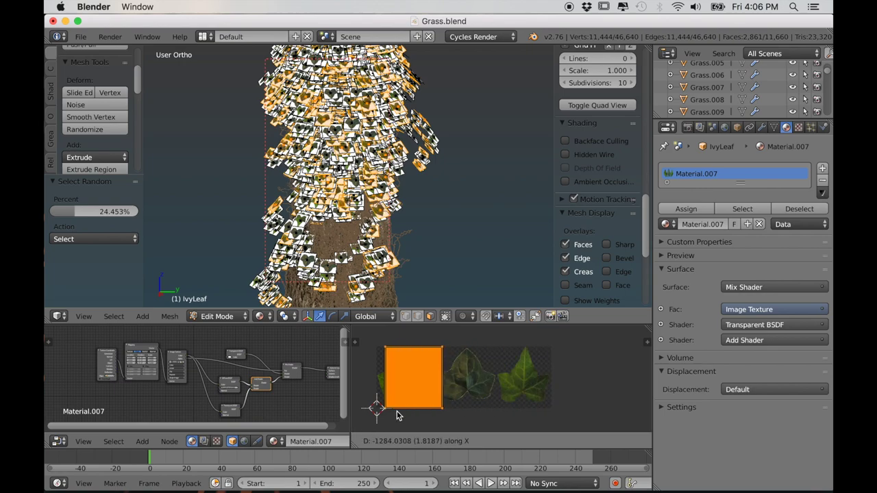
click(394, 416)
scroll(480, 415, up, 3)
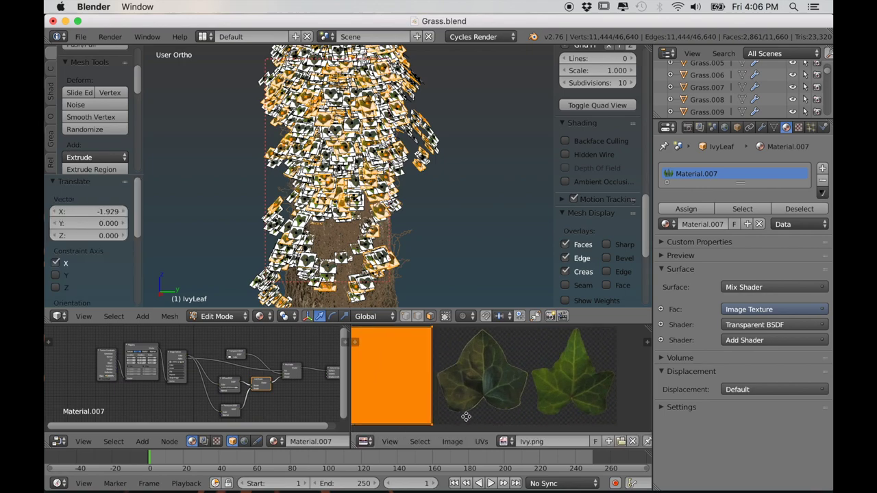
key(s)
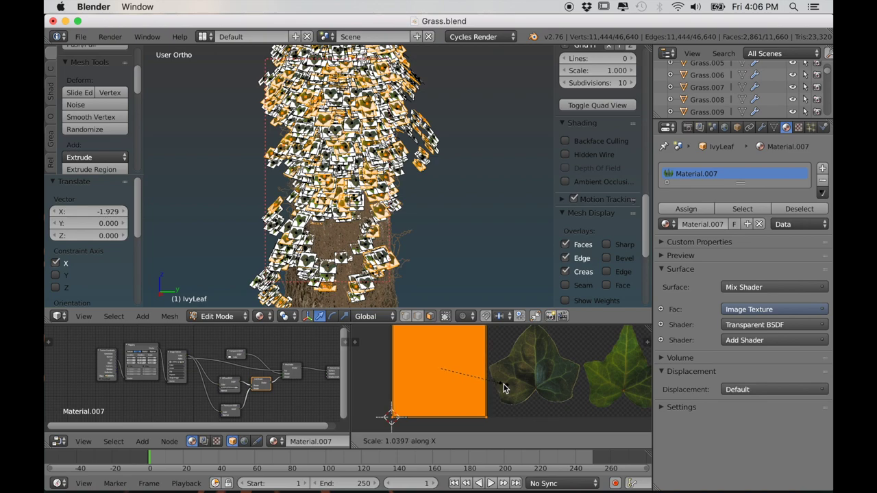
click(499, 390)
scroll(497, 393, down, 4)
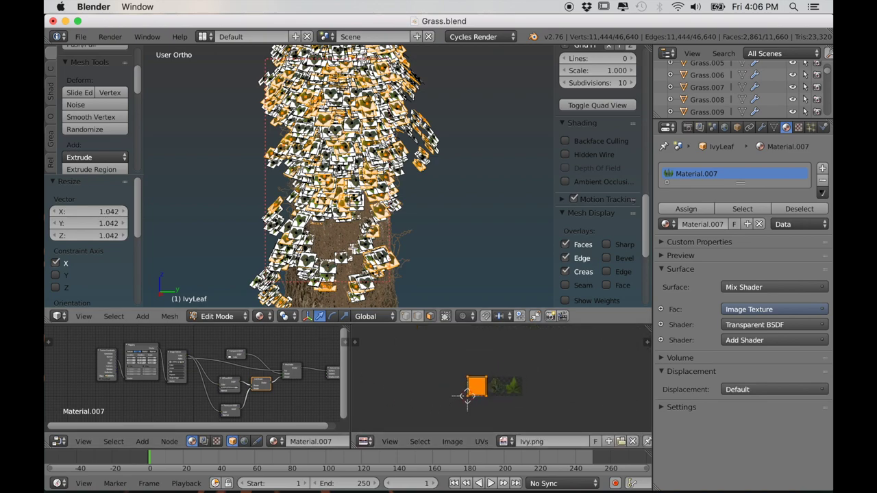
- Set the pivot to individual origins and trackball-rotate the randomly selected ivy leaves by -1.146° and -20.626°
key(Tab)
key(Tab)
scroll(484, 241, up, 5)
click(285, 316)
click(301, 276)
key(r)
key(r)
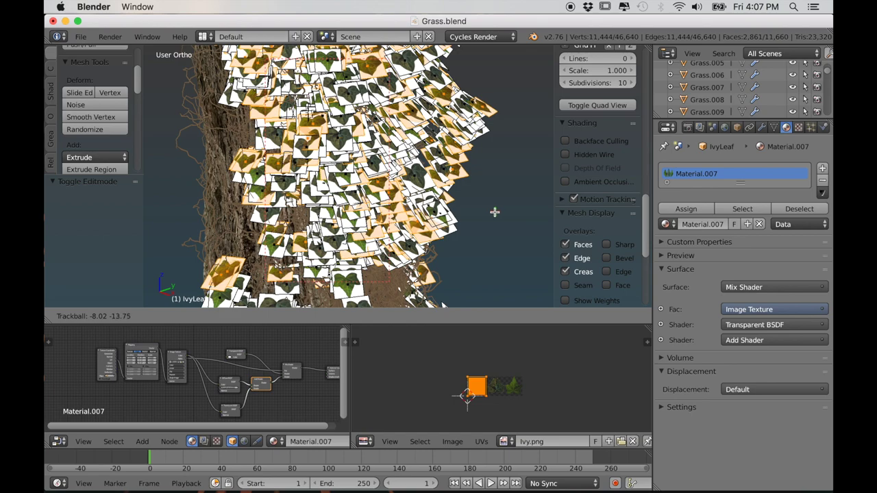
click(491, 215)
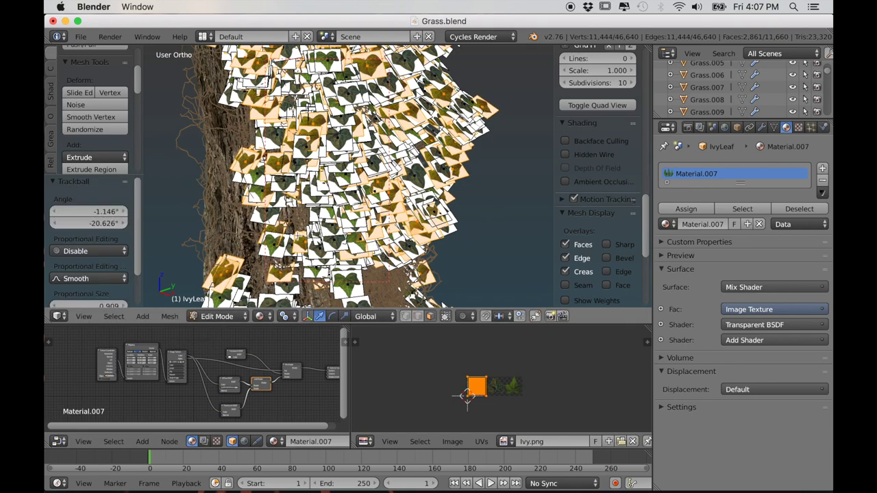
- Make a new random selection of the leaf mesh at 54.745% and trackball-rotate the selected leaves slightly
scroll(603, 206, down, 3)
key(a)
click(114, 316)
click(136, 243)
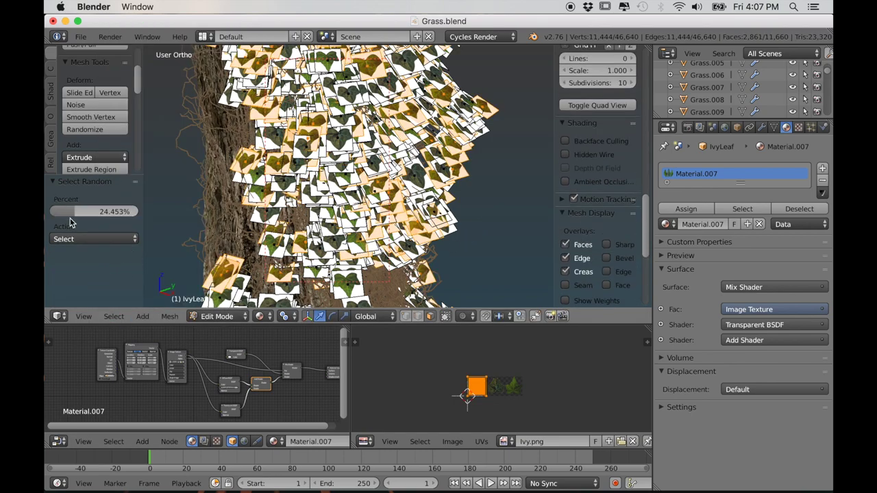
drag(70, 213, 94, 214)
key(r)
key(r)
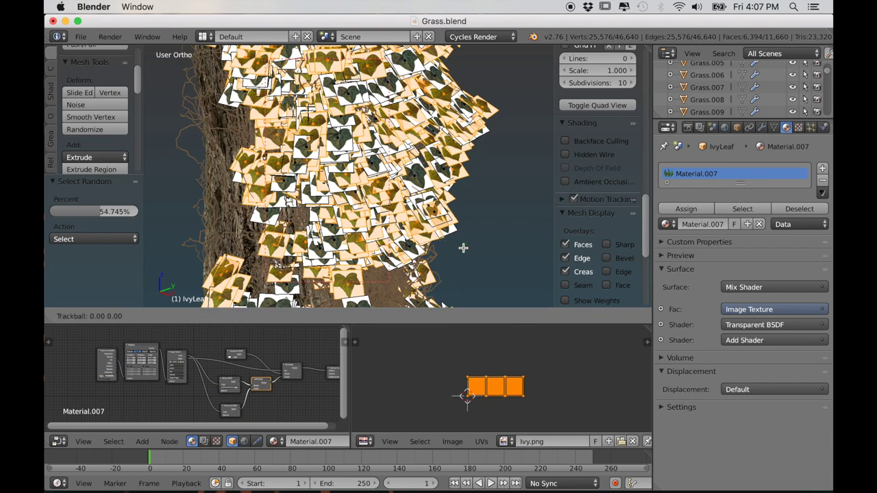
click(433, 252)
- Clear the selection, randomly select 78.832% of the leaf mesh and trackball-rotate it by 12.605° and -25.21°
key(Tab)
key(Tab)
key(a)
key(a)
click(113, 316)
click(137, 240)
drag(75, 211, 151, 214)
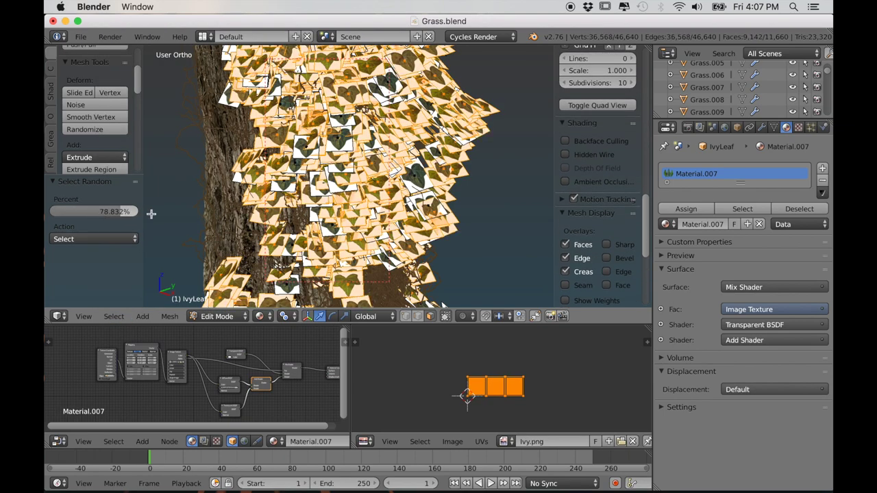
key(r)
key(r)
click(465, 213)
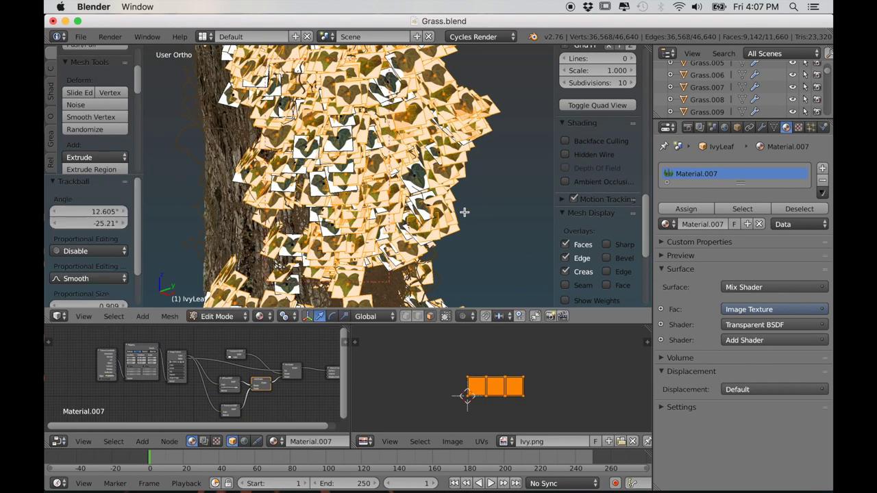
- Clear the selection, randomly select 21.898% of the leaf mesh and trackball-rotate it by -5.73° and 96.257°
key(Tab)
key(Tab)
key(a)
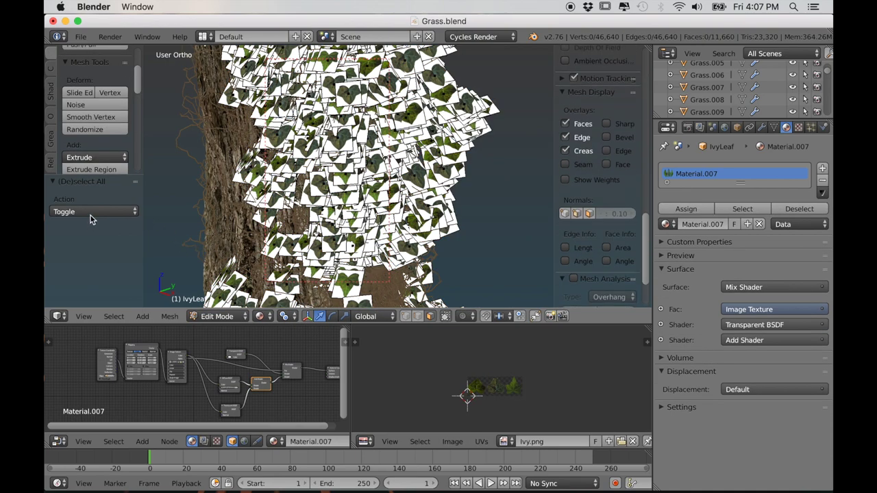
key(a)
key(a)
click(129, 314)
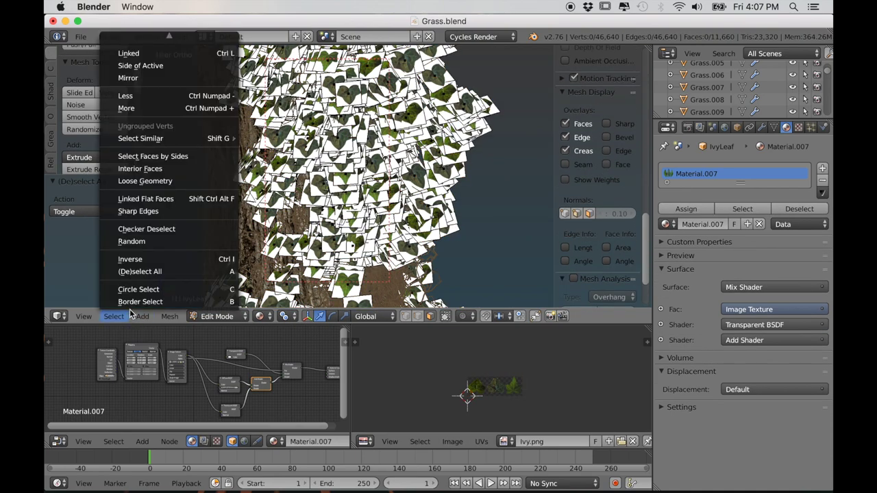
click(148, 240)
drag(103, 211, 81, 211)
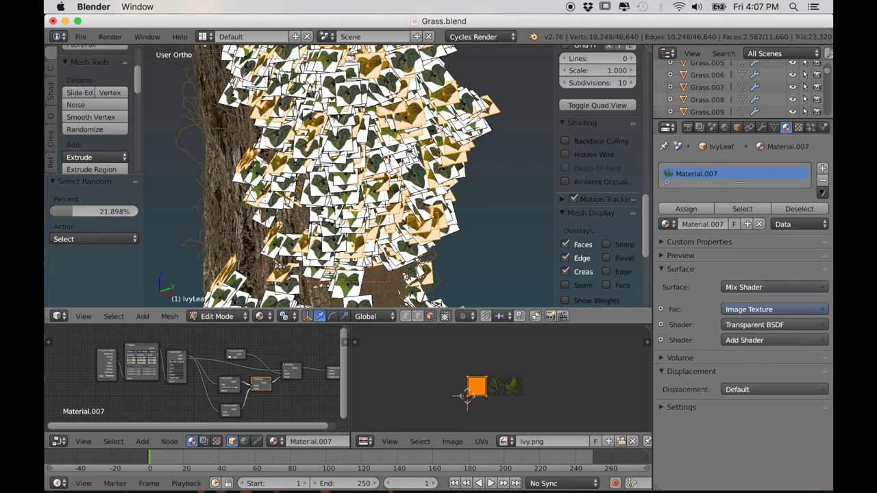
key(r)
key(r)
click(458, 221)
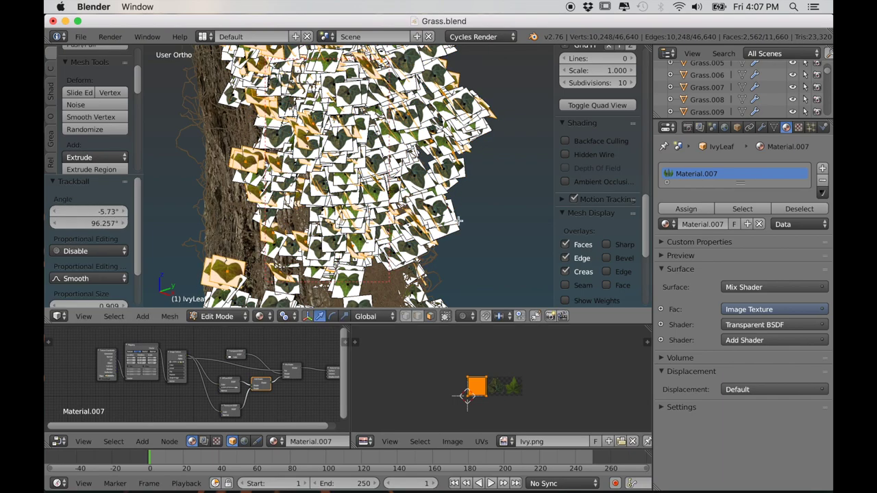
- Leave Edit Mode, move the trunk, ivy branches and leaves together to the first layer, and display that layer
key(Tab)
scroll(452, 232, down, 5)
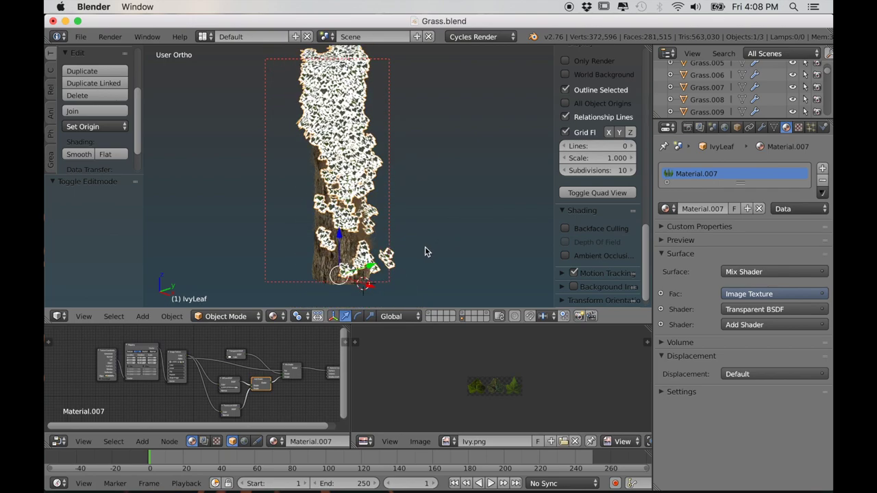
right_click(325, 265)
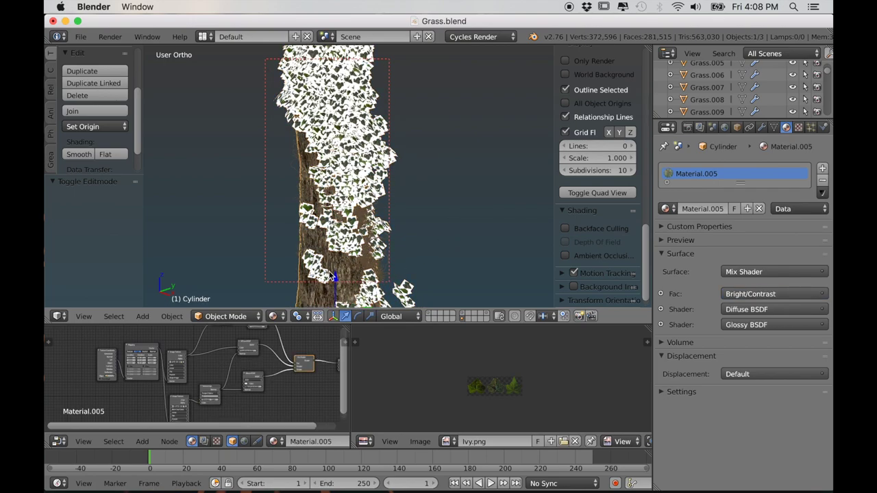
shift+right_click(342, 273)
shift+right_click(364, 177)
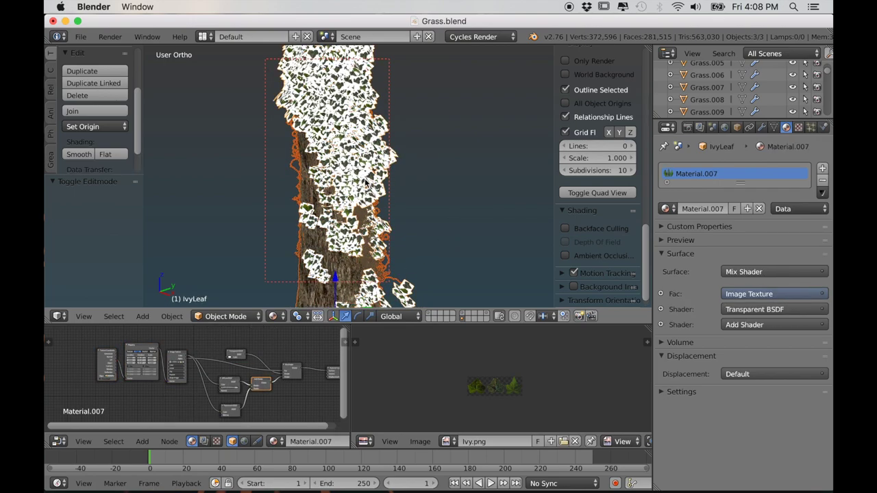
key(m)
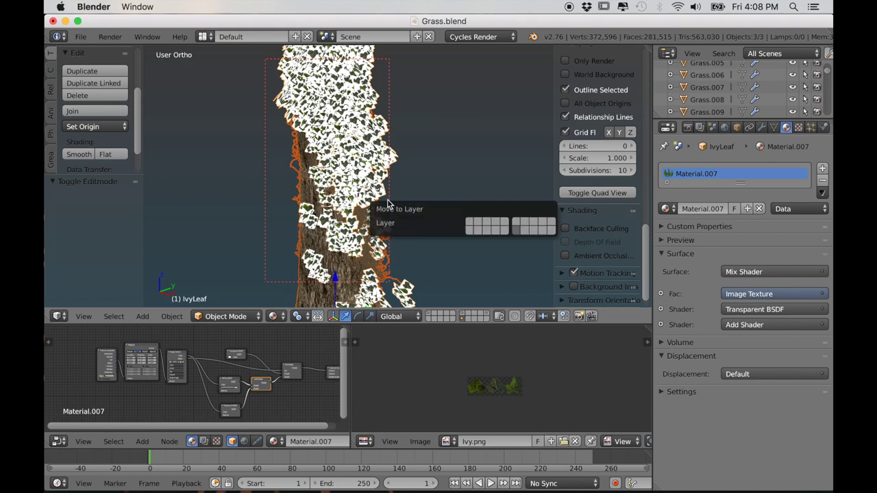
click(468, 222)
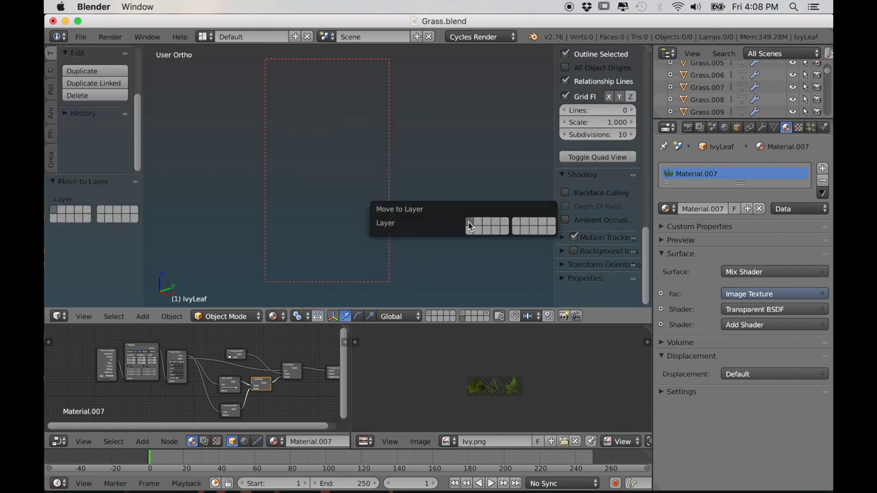
click(429, 316)
scroll(412, 231, down, 3)
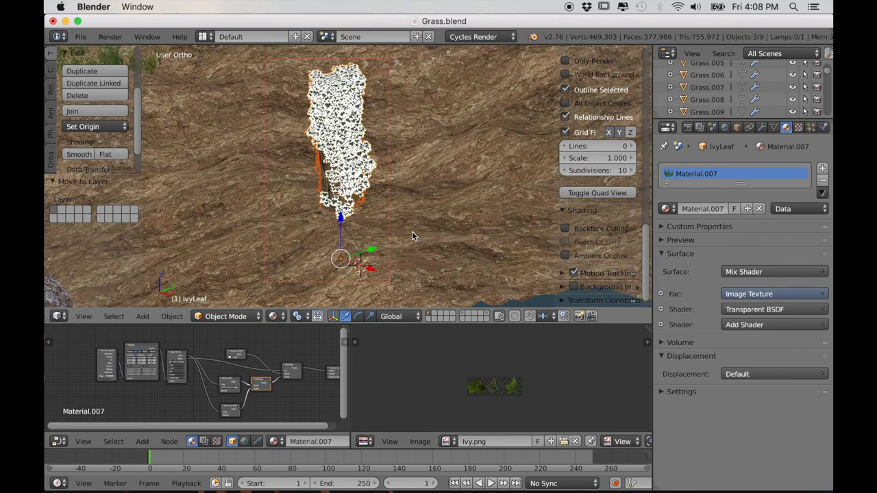
- Split the 3D viewport into two side-by-side views and hide their tool shelf and properties region
drag(581, 59, 408, 97)
key(t)
key(n)
key(t)
key(n)
scroll(539, 183, down, 3)
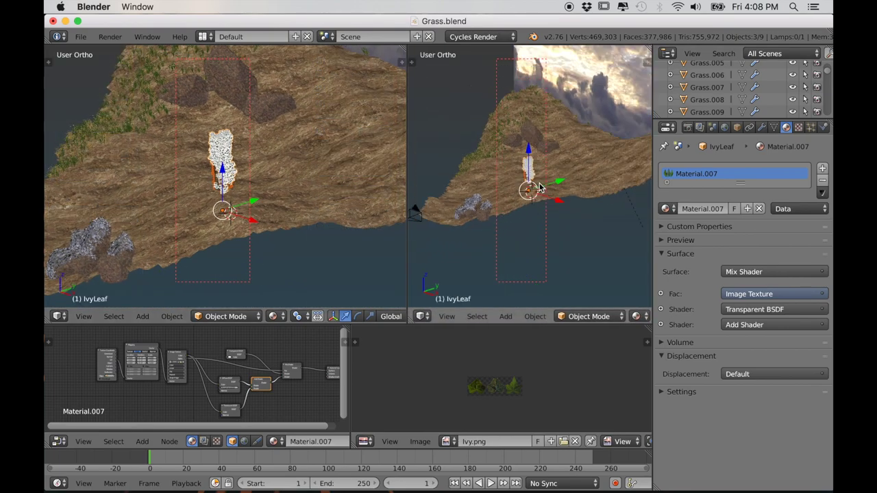
- In top view, move the ivy-covered trunk along Y to the narrow front end of the terrain
key(KP_7)
key(g)
key(y)
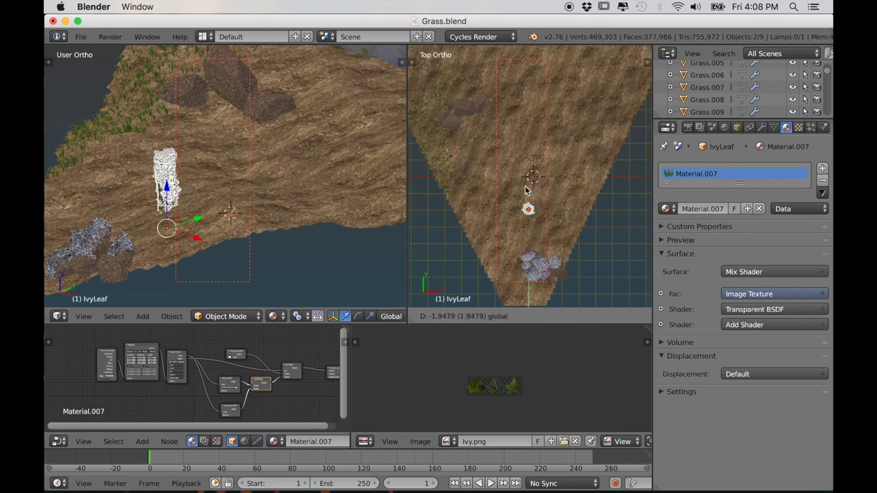
click(516, 249)
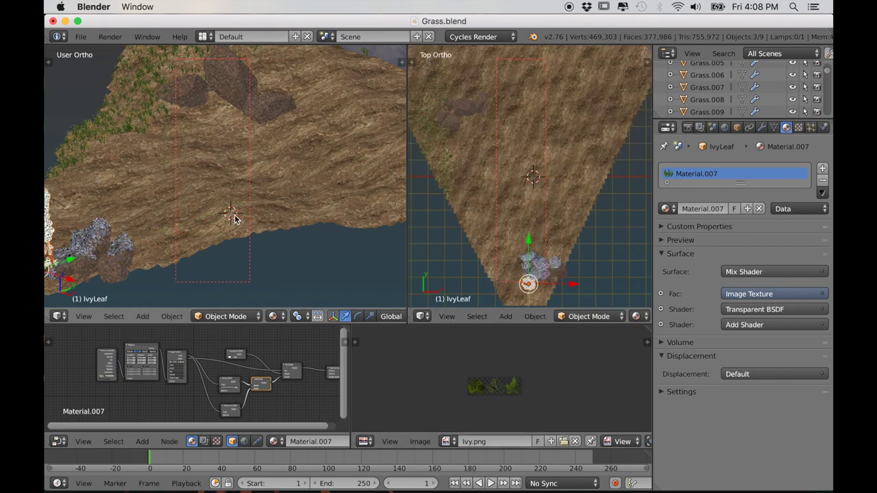
- Show the camera view beside the top view and move the ivy-covered trunk along X to the left edge of the camera frame
scroll(235, 216, down, 3)
key(KP_0)
key(g)
key(x)
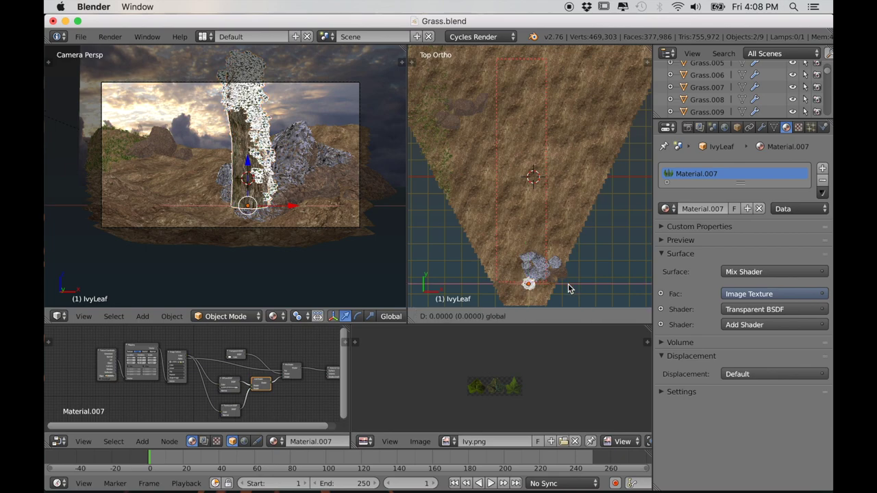
drag(551, 286, 549, 286)
drag(506, 248, 505, 252)
shift+middle_drag(538, 292, 552, 209)
scroll(552, 208, up, 4)
drag(148, 172, 161, 177)
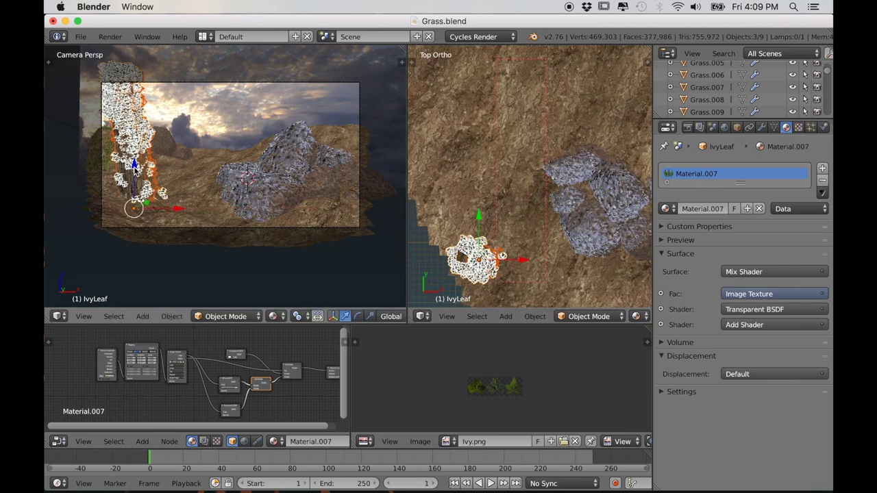
- Rotate the ivy-covered trunk about the Z axis
key(r)
key(Escape)
key(r)
key(z)
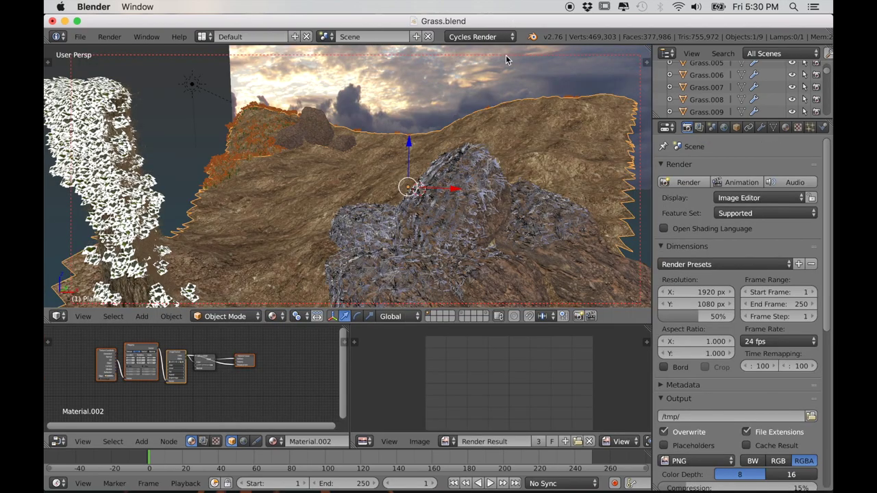
- In top view, place the 3D cursor on the far part of the terrain behind the brown rocks and add a Sapling tree there
scroll(448, 212, down, 3)
mouse_move(448, 212)
middle_down()
mouse_move(466, 223)
mouse_move(455, 233)
mouse_move(442, 226)
middle_up()
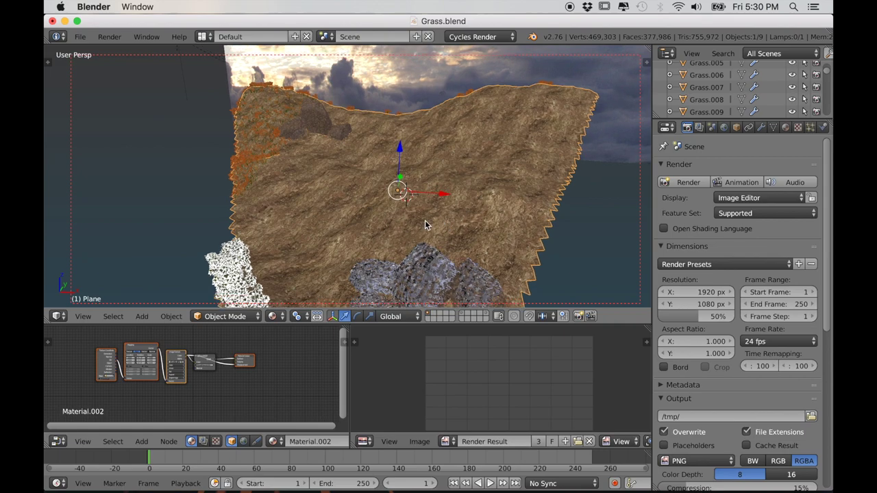
key(KP_7)
scroll(410, 205, down, 3)
shift+middle_drag(412, 180, 414, 195)
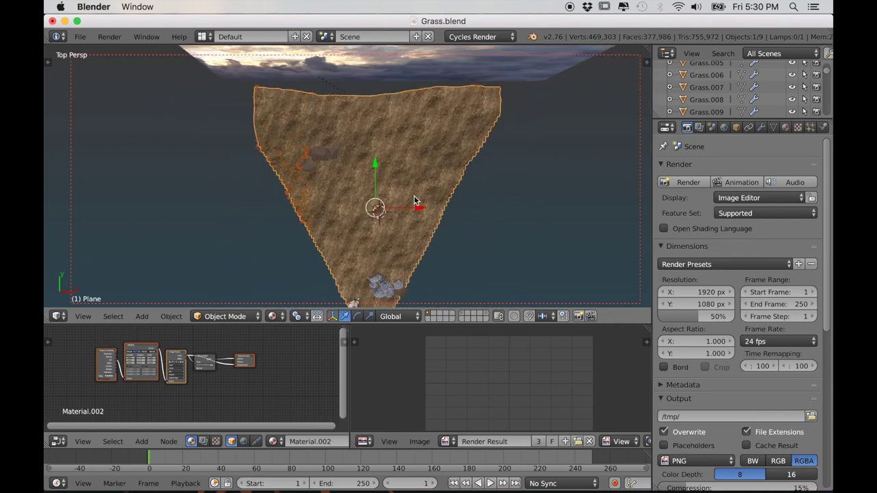
click(325, 122)
key(shift+a)
mouse_move(323, 216)
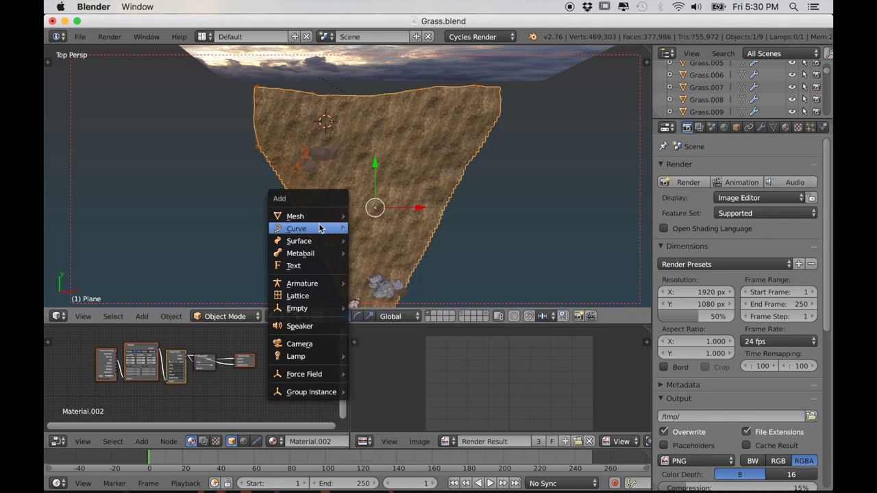
click(375, 303)
- Switch to the camera view, widen the tool shelf and load the ca_black_oak preset for the Sapling tree
key(KP_0)
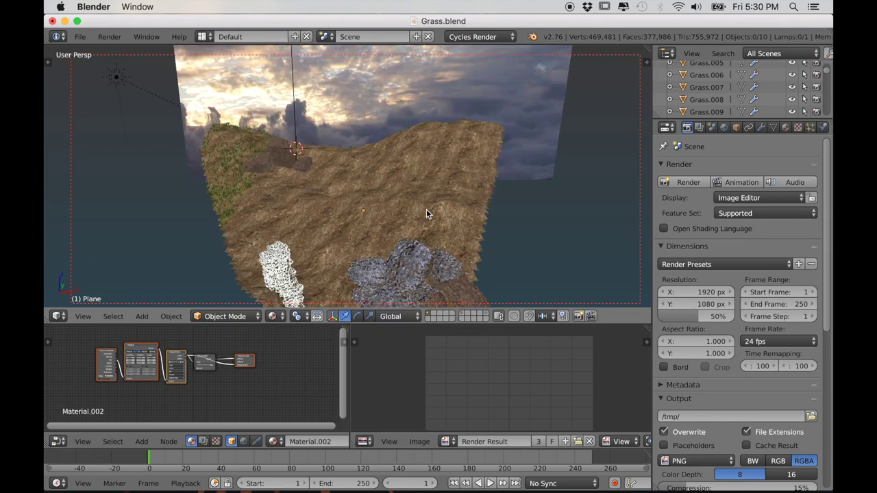
key(t)
drag(143, 223, 230, 223)
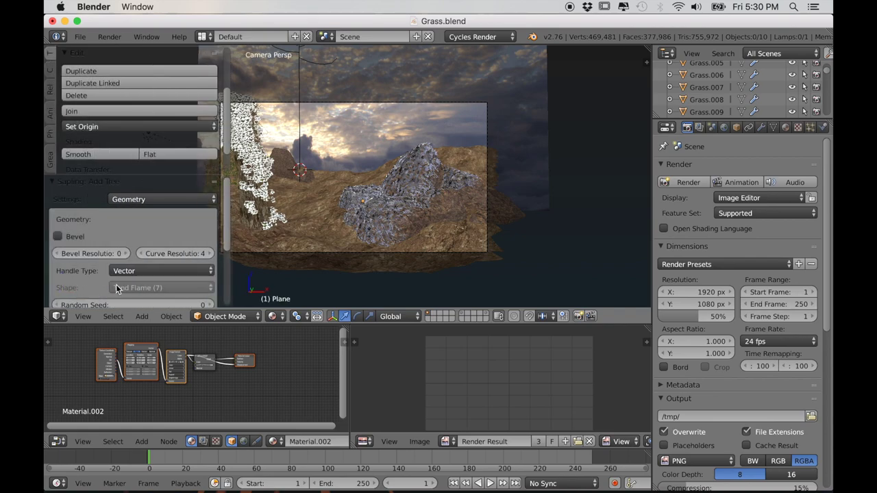
scroll(117, 288, down, 5)
click(94, 295)
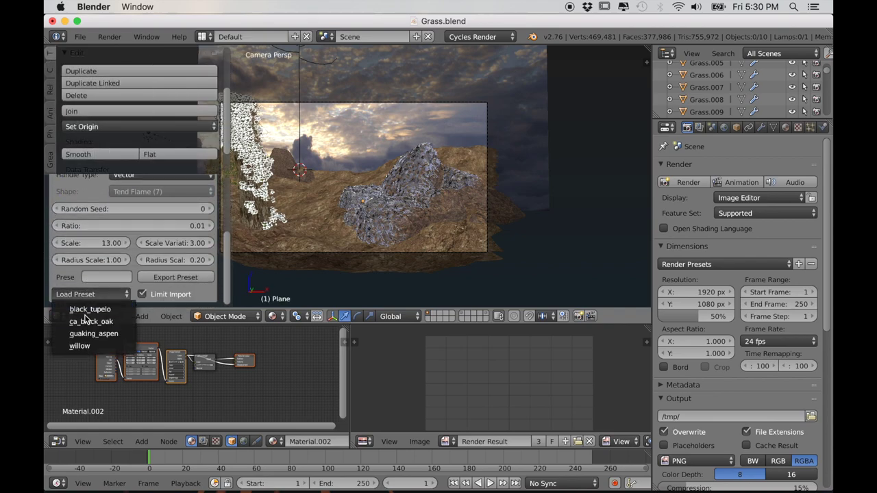
click(96, 322)
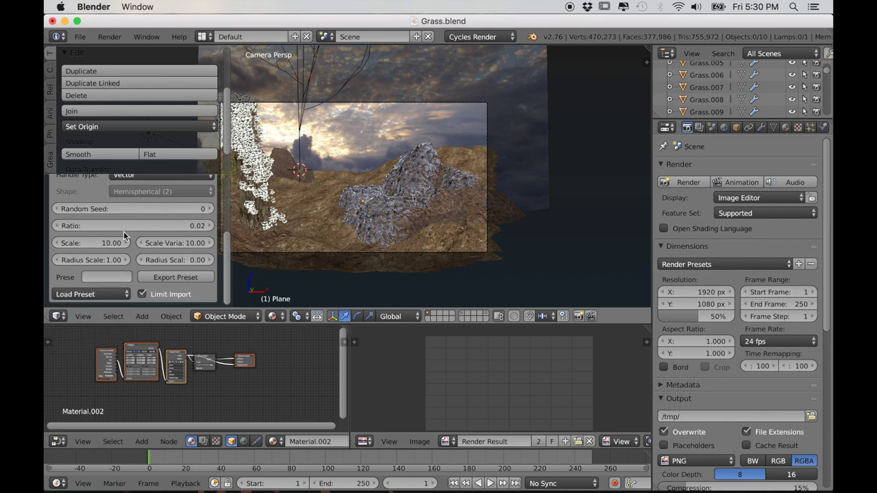
- Set the Sapling tree's random seed to 2 and check its shape in the camera view
click(209, 210)
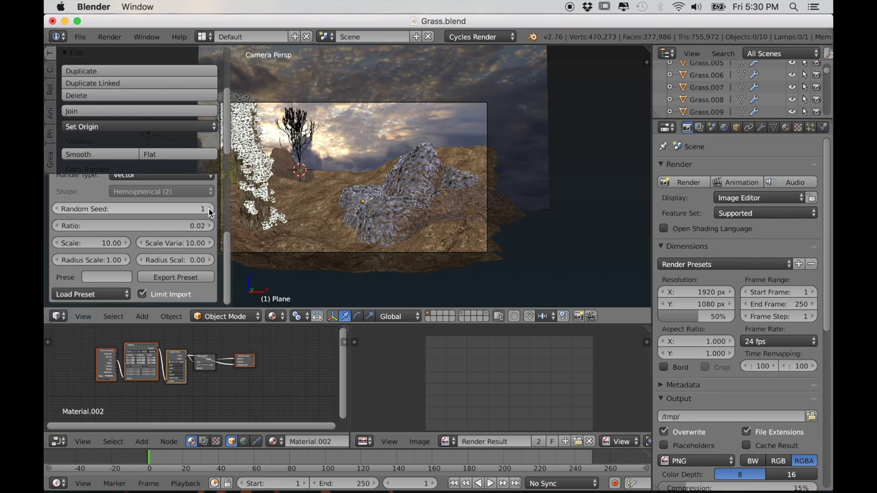
click(209, 211)
scroll(329, 205, down, 2)
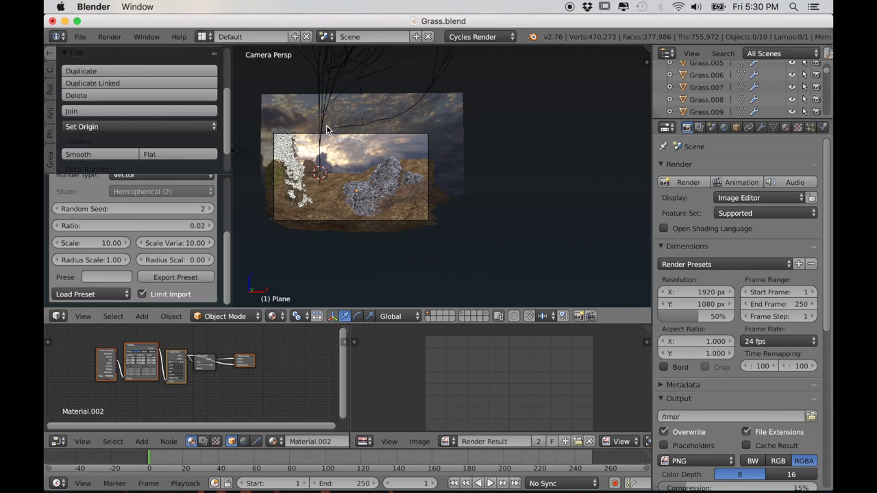
- Try a Scale of 2 for the Sapling tree, then reduce it to 0.1
scroll(362, 118, up, 2)
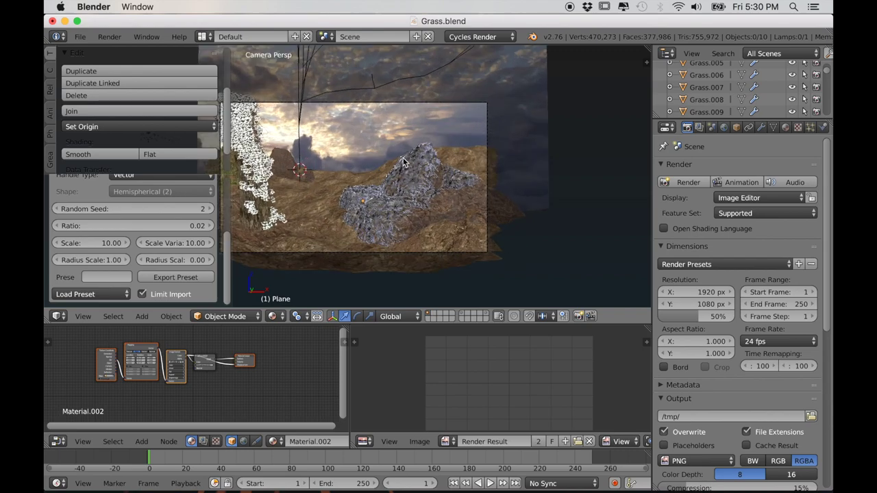
scroll(325, 211, up, 2)
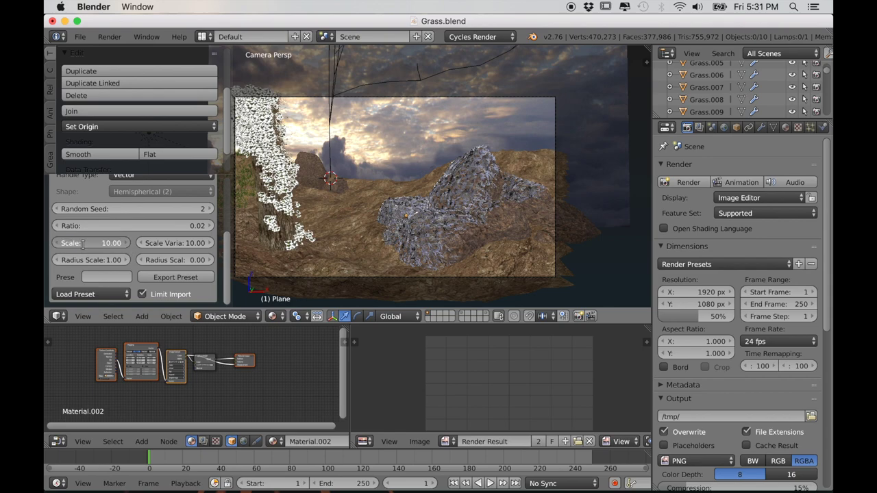
key(Return)
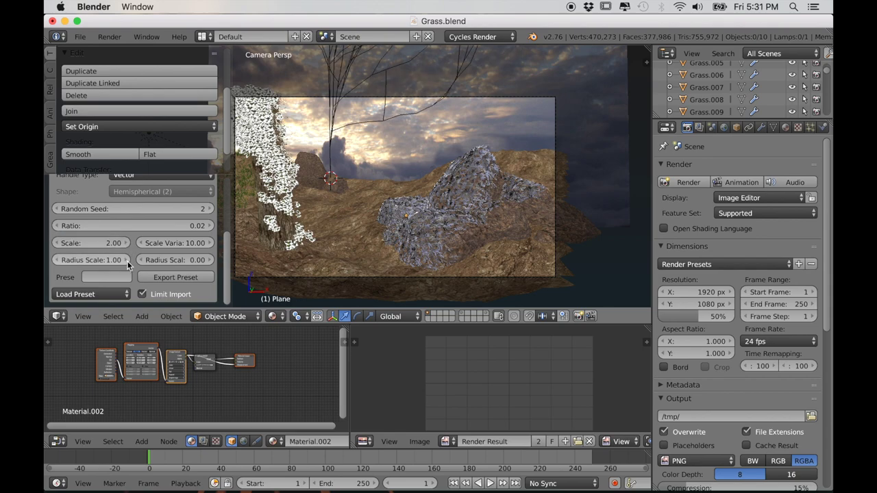
key(Return)
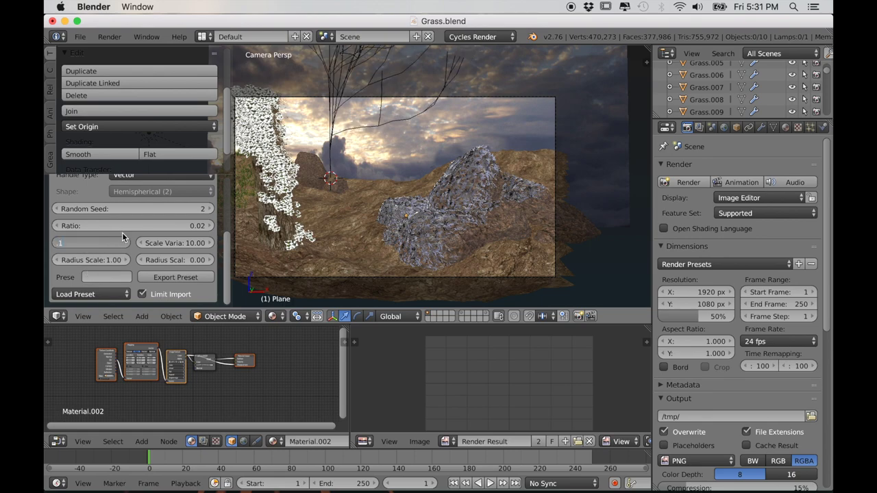
text(0.1)
key(Return)
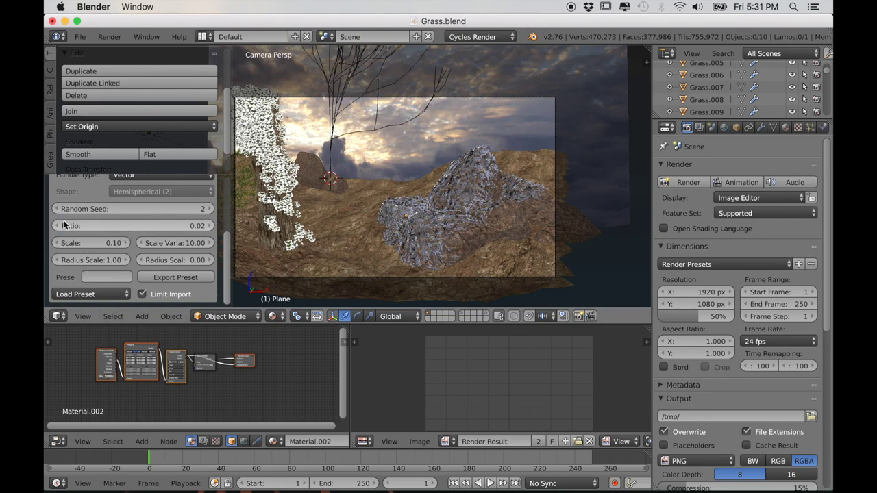
- Enable Bevel in the Sapling tree's geometry settings and save the file
scroll(124, 236, up, 4)
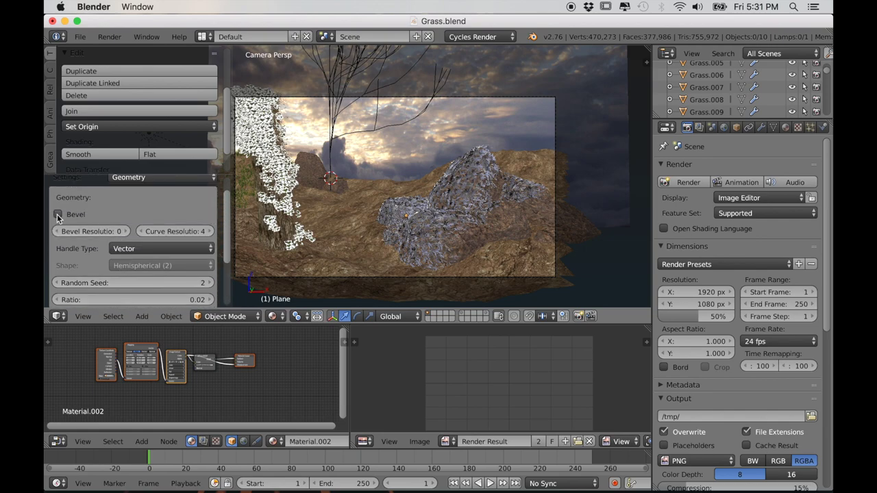
click(59, 215)
click(80, 38)
click(87, 131)
- In the Sapling tree's Branch Splitting settings, raise Levels to 3 and look through the other splitting values
scroll(157, 220, up, 1)
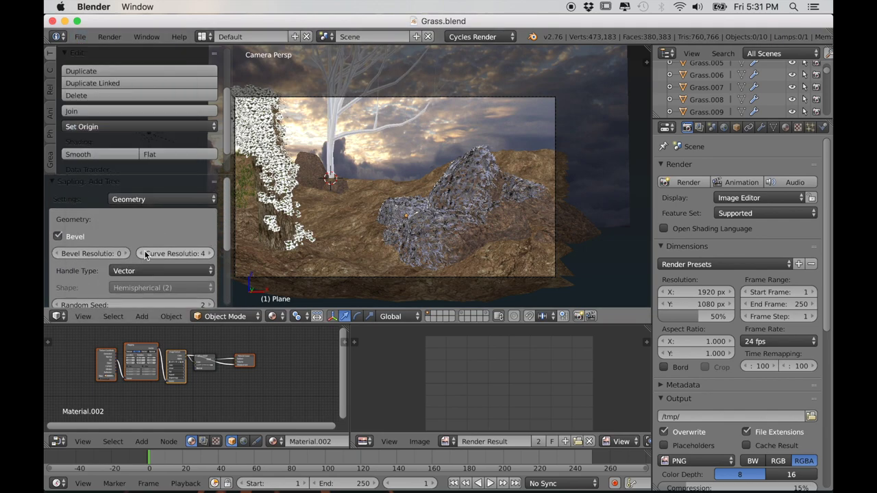
click(169, 199)
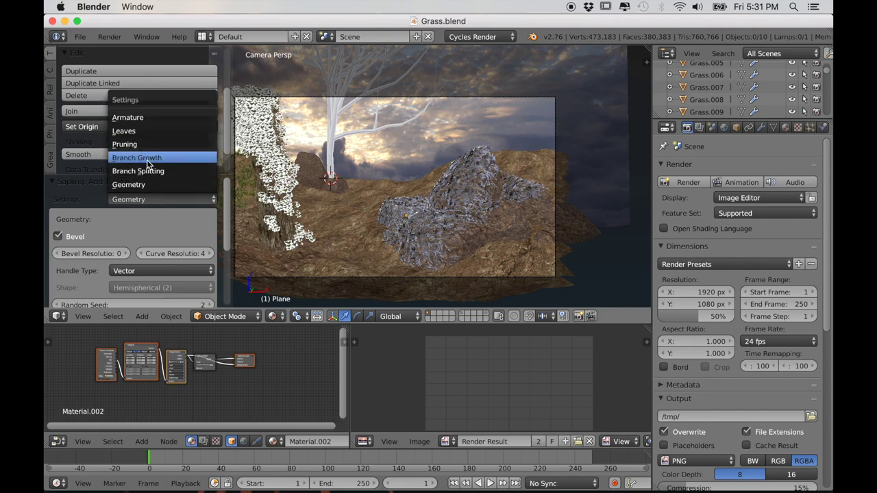
click(148, 170)
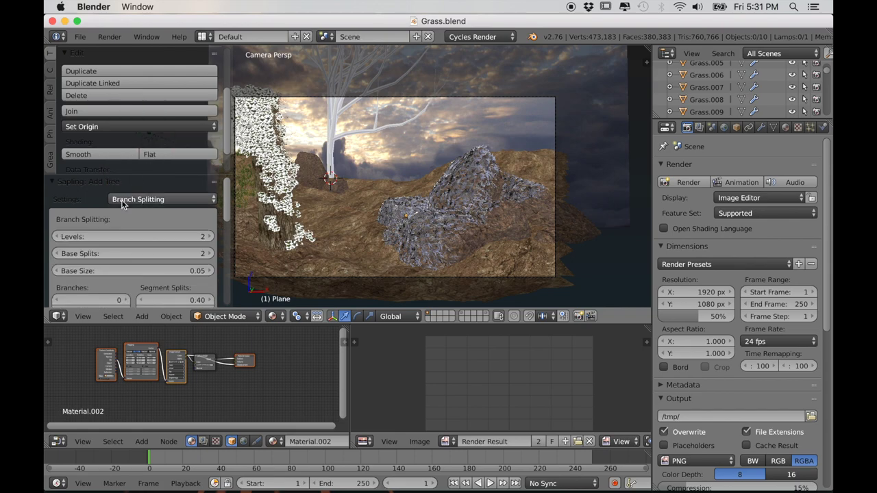
click(209, 237)
scroll(158, 281, down, 9)
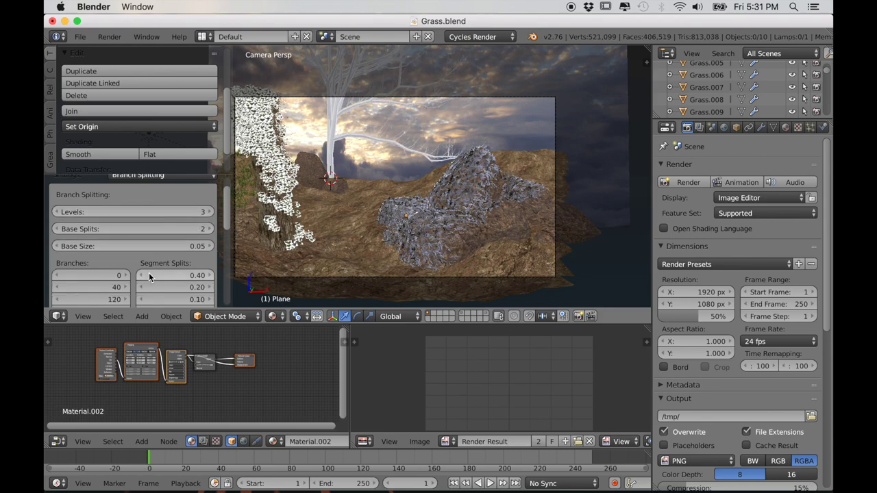
scroll(160, 289, down, 2)
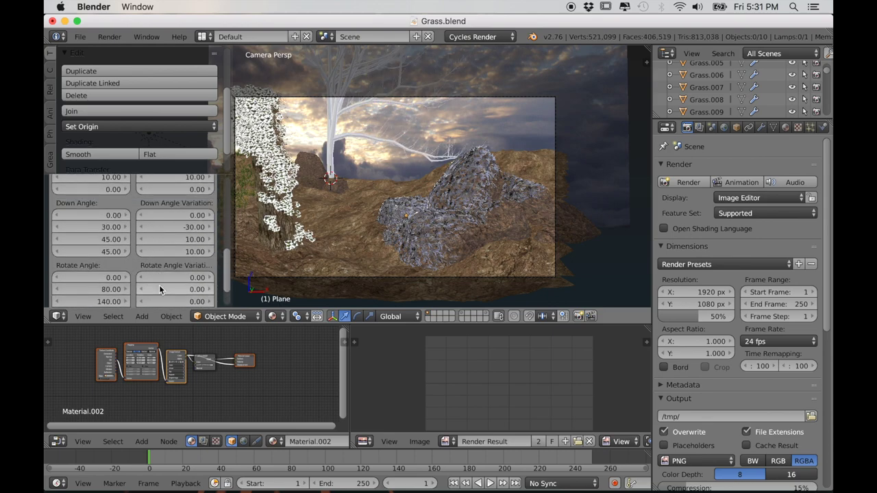
scroll(139, 265, up, 10)
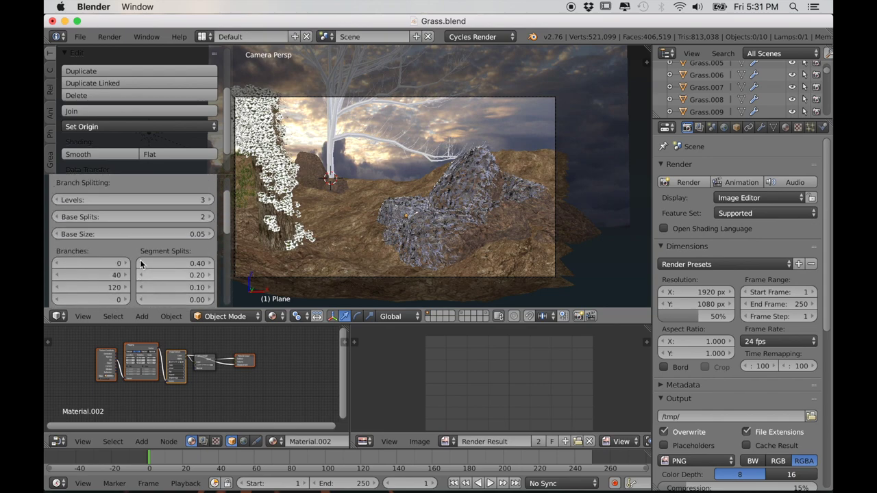
- In the Branch Growth settings, set the first Length value to 0.5 and check the tree in the camera view
click(145, 199)
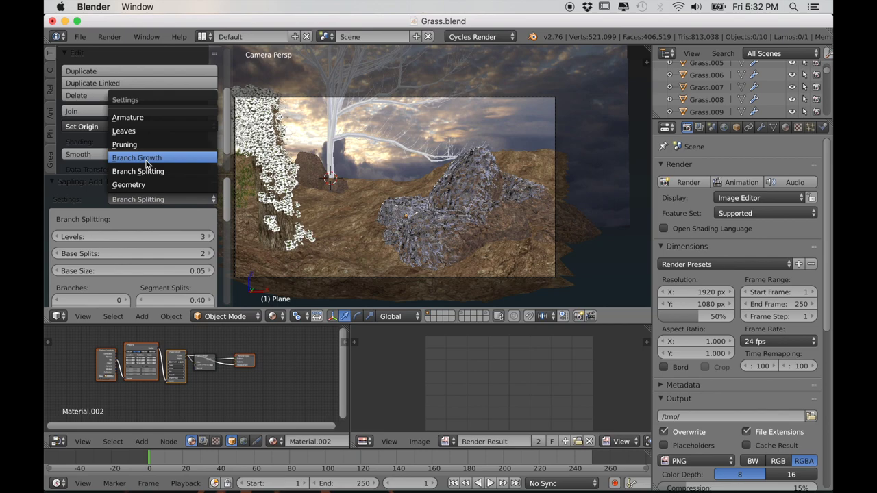
click(147, 164)
scroll(129, 261, down, 1)
click(91, 260)
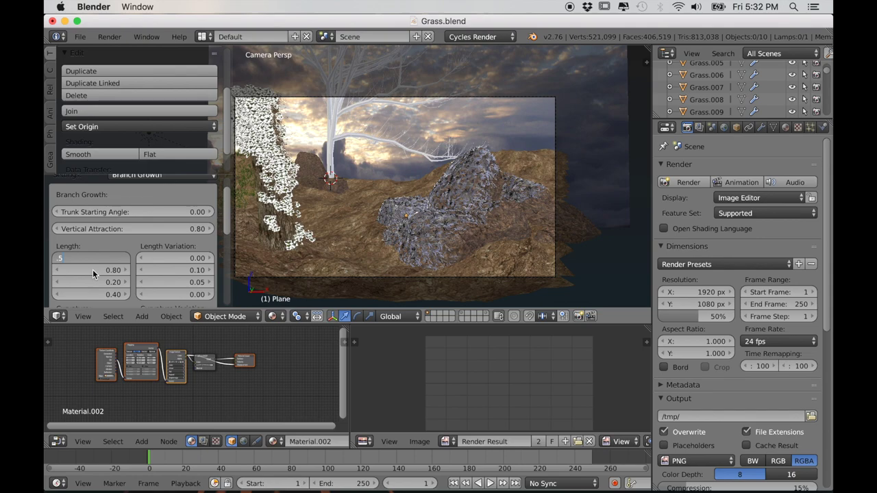
text(.5)
key(Return)
scroll(342, 249, down, 1)
scroll(333, 252, up, 2)
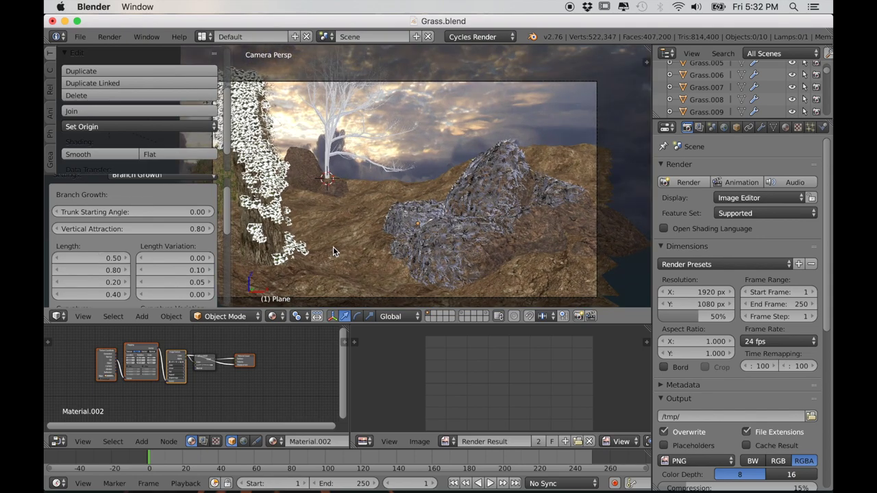
scroll(333, 226, down, 2)
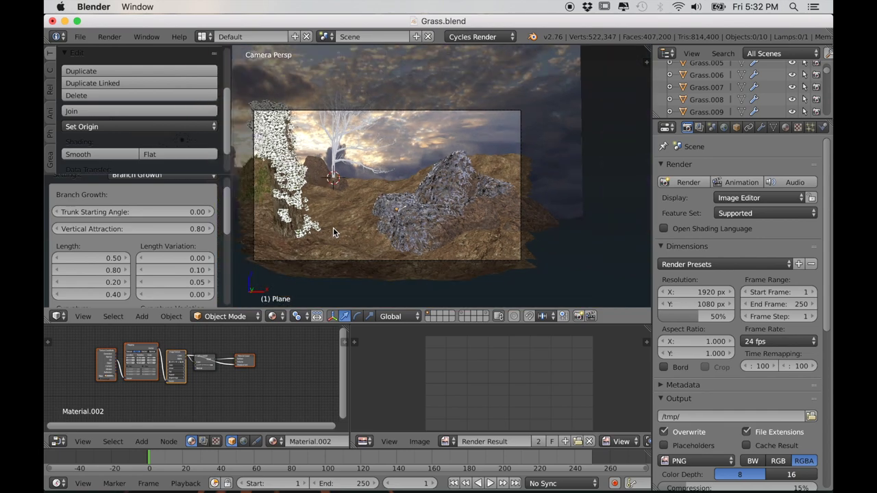
- Show the Sapling tree's leaves and set their Leaf Shape to Rectangular
scroll(161, 258, down, 8)
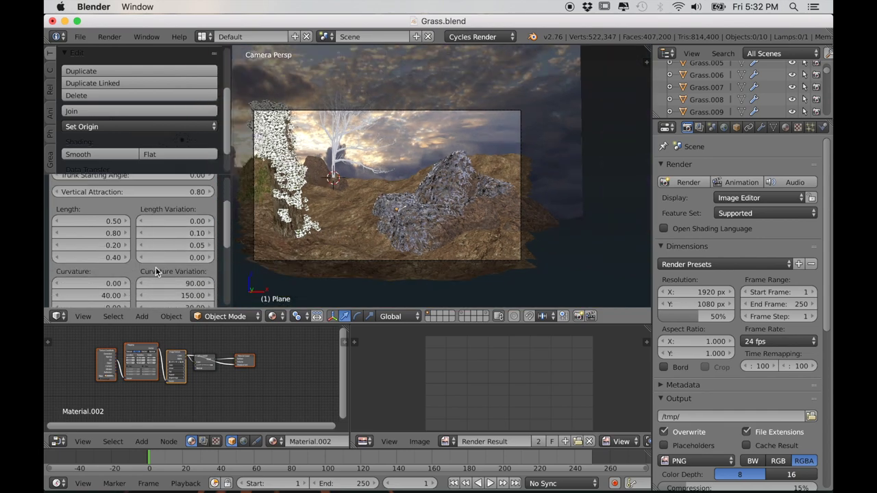
scroll(158, 267, up, 10)
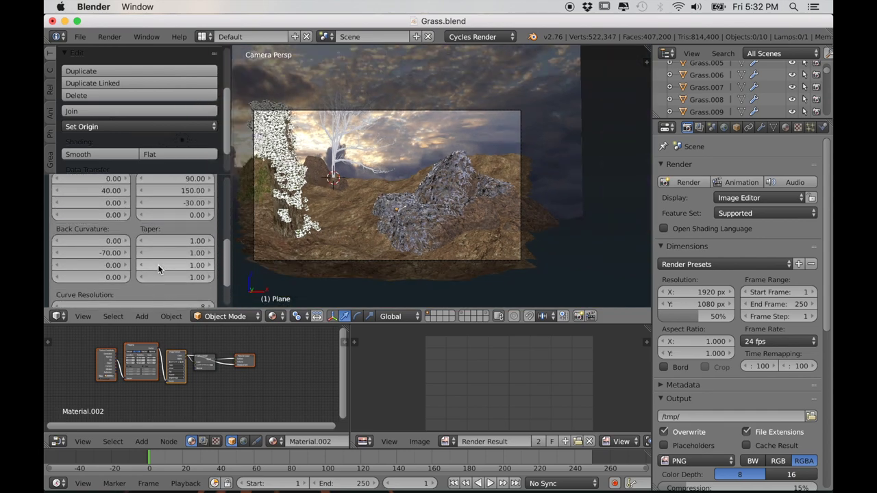
scroll(168, 233, down, 1)
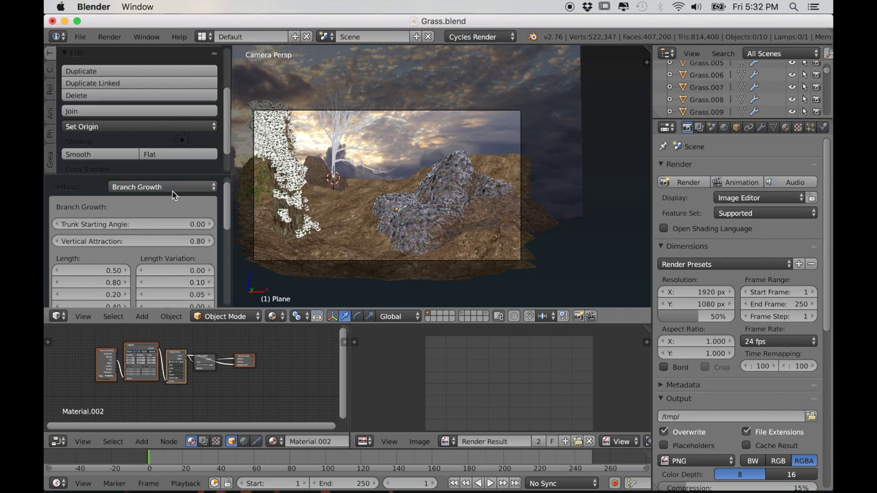
click(172, 188)
click(144, 119)
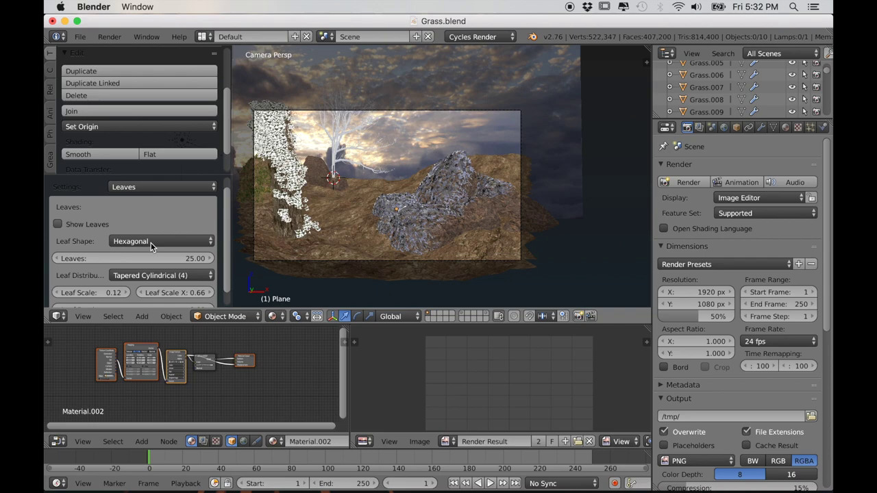
click(57, 224)
click(153, 241)
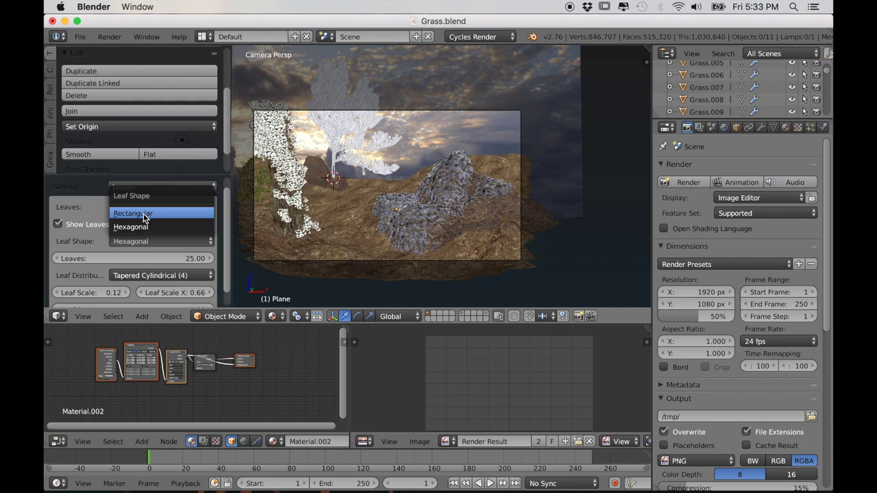
click(143, 214)
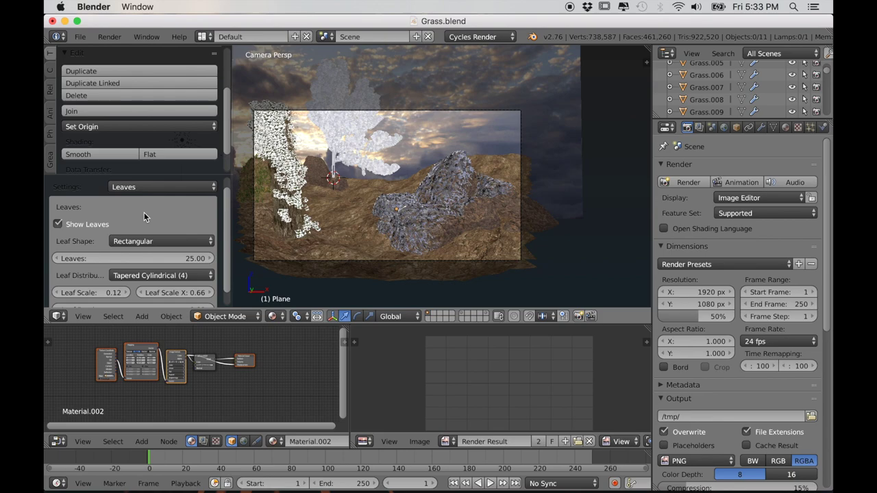
- Set the Sapling tree's Leaves value to 10 and look over the remaining leaf settings
click(114, 258)
text(10)
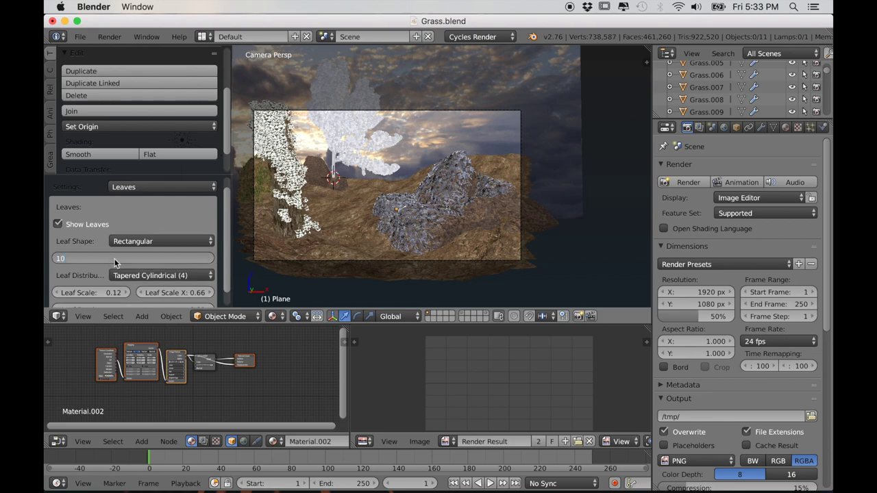
key(Return)
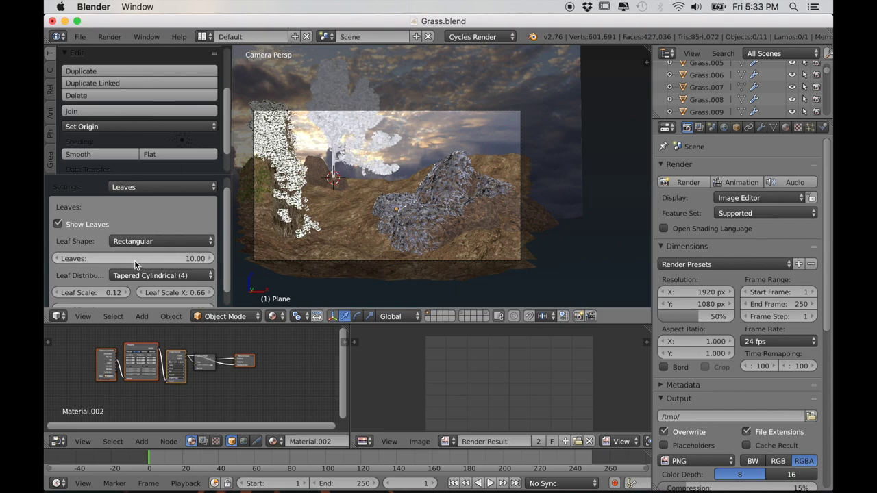
scroll(135, 265, down, 2)
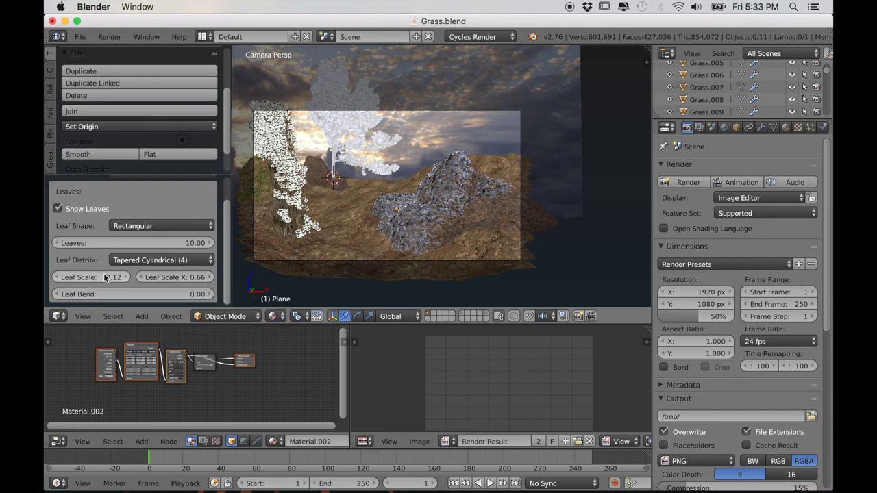
scroll(140, 244, up, 2)
- In the Branch Growth settings, try 0.3 for the first Length value and settle on 0.4
click(143, 199)
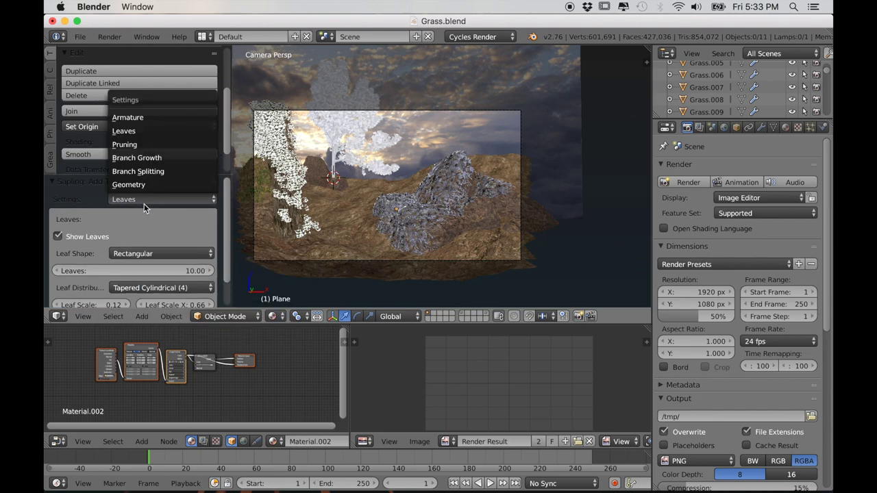
click(141, 159)
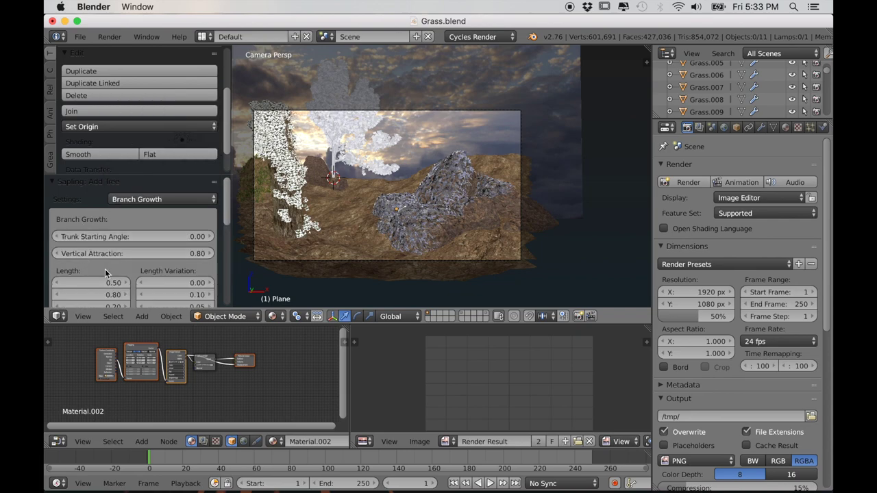
scroll(148, 247, down, 4)
click(118, 221)
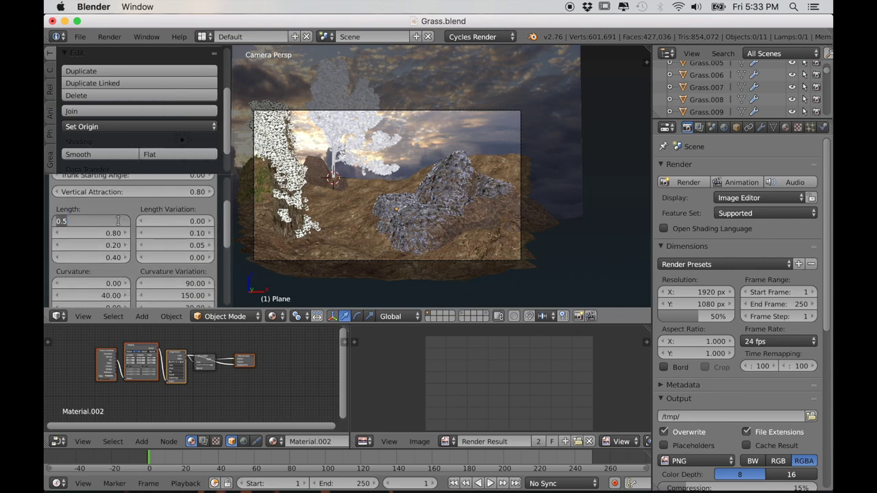
text(2)
key(Return)
click(114, 221)
text(.)
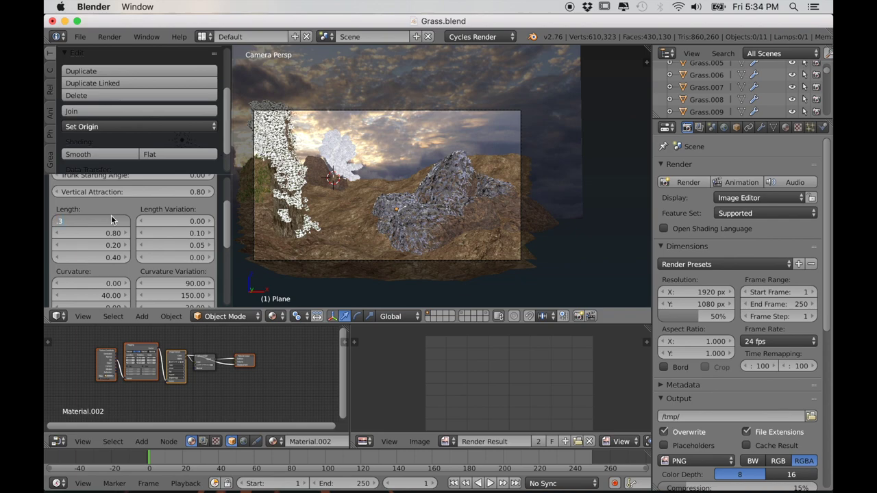
text(3)
key(Return)
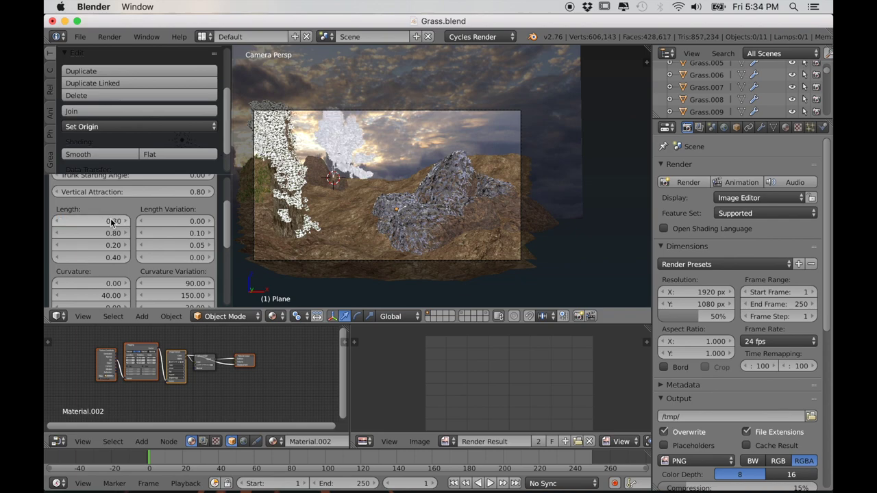
click(110, 221)
text(.4)
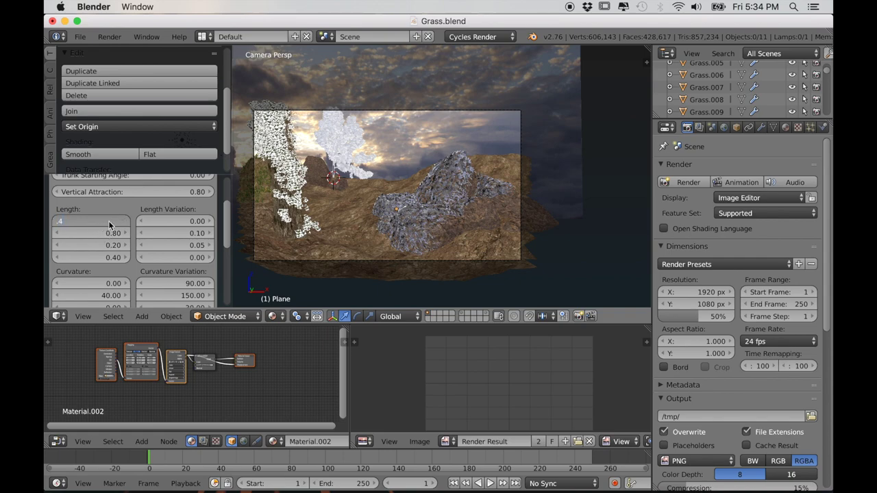
key(Return)
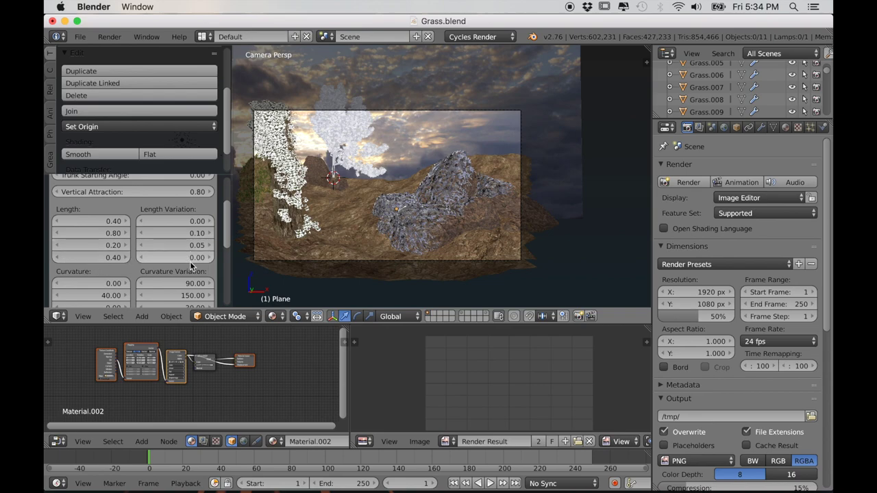
- Save the file and select the Sapling tree in the camera view
click(80, 36)
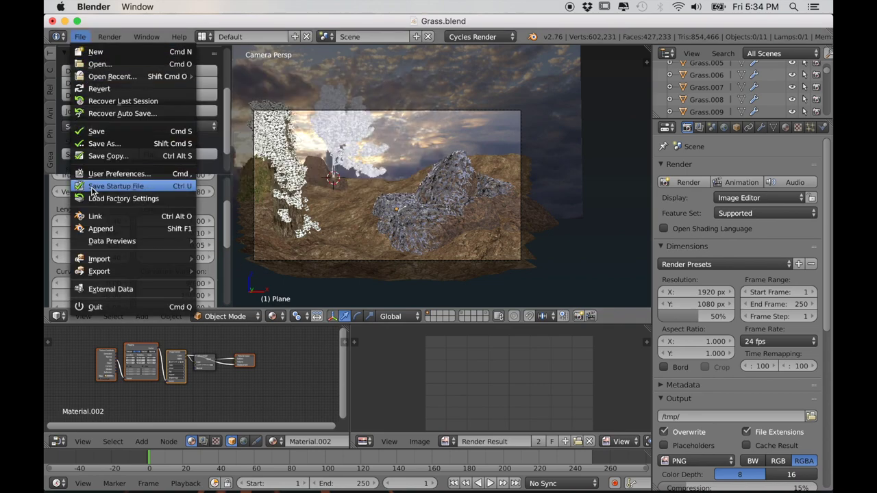
click(96, 131)
scroll(343, 261, up, 1)
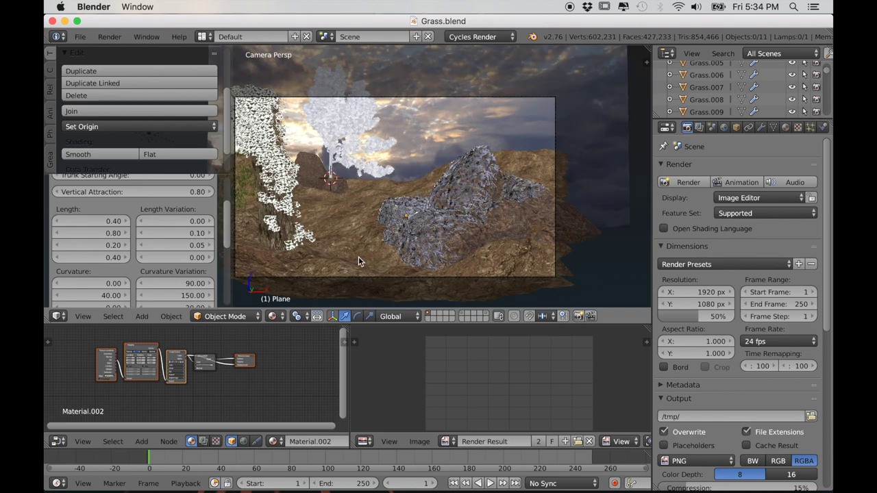
right_click(331, 171)
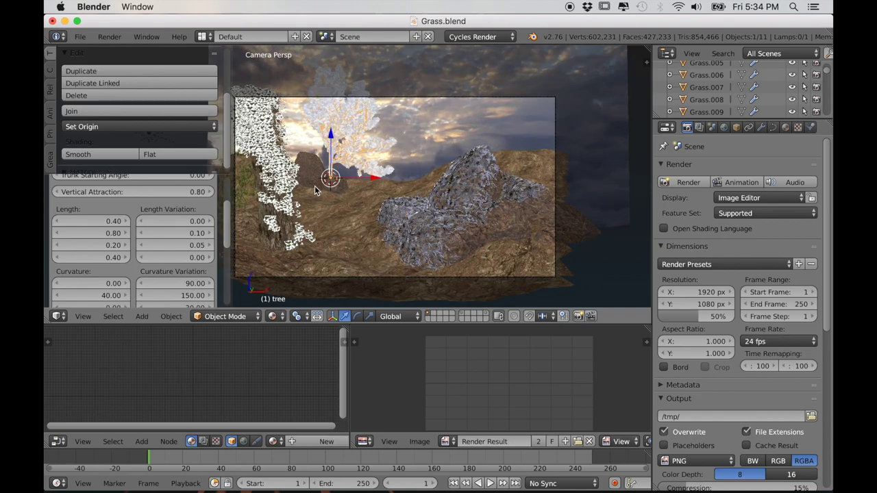
- Convert the Sapling tree's curve object to a mesh
key(t)
scroll(356, 232, up, 2)
shift+middle_drag(389, 218, 368, 212)
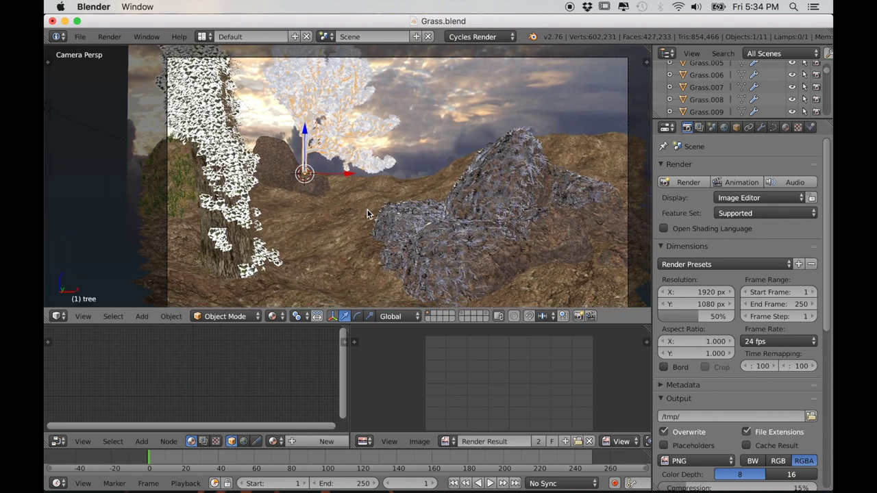
key(ctrl+c)
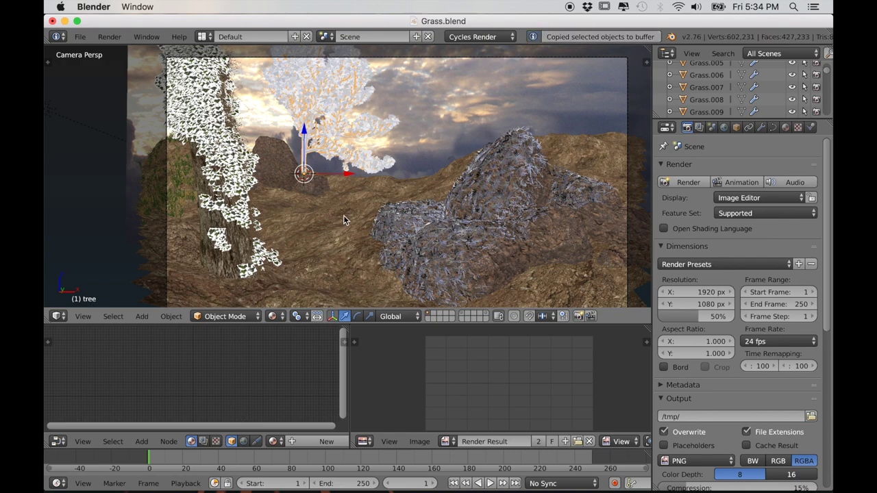
key(alt+c)
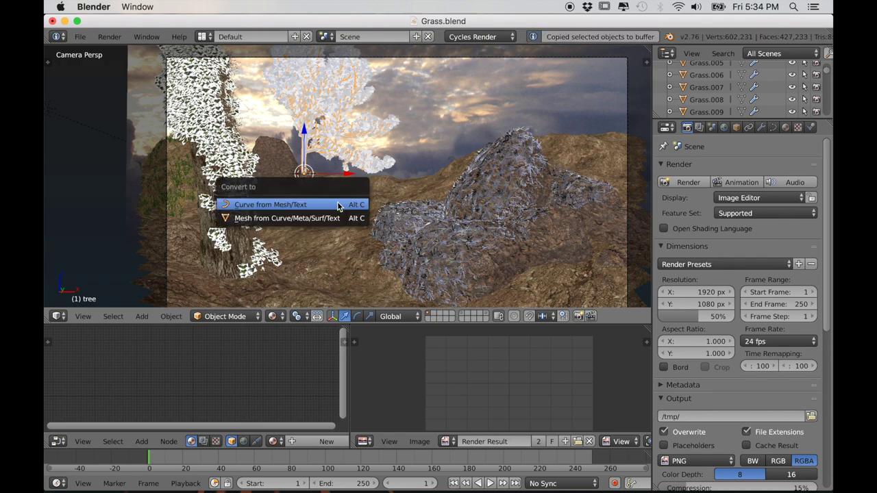
click(259, 218)
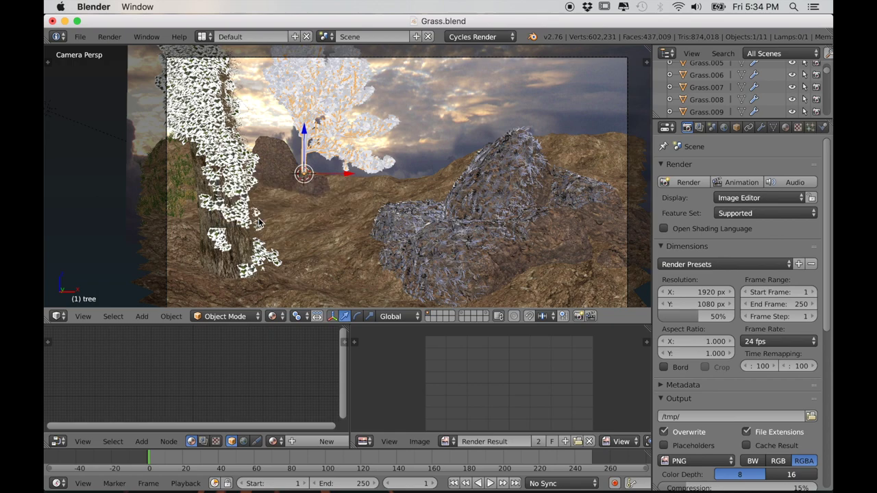
- UV-unwrap the entire tree mesh
key(Tab)
key(a)
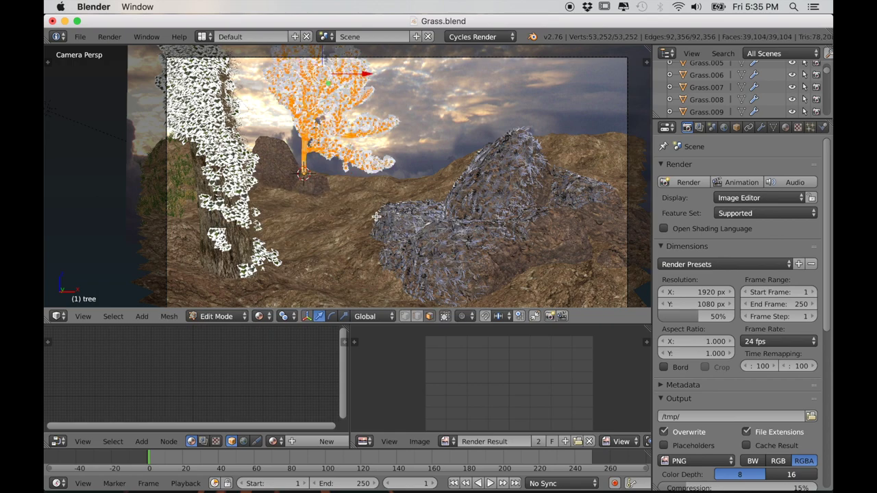
key(u)
click(337, 270)
key(Tab)
- Give the tree a new material with a mapped image texture that reuses the existing bark image as diffuse color
click(786, 128)
click(725, 209)
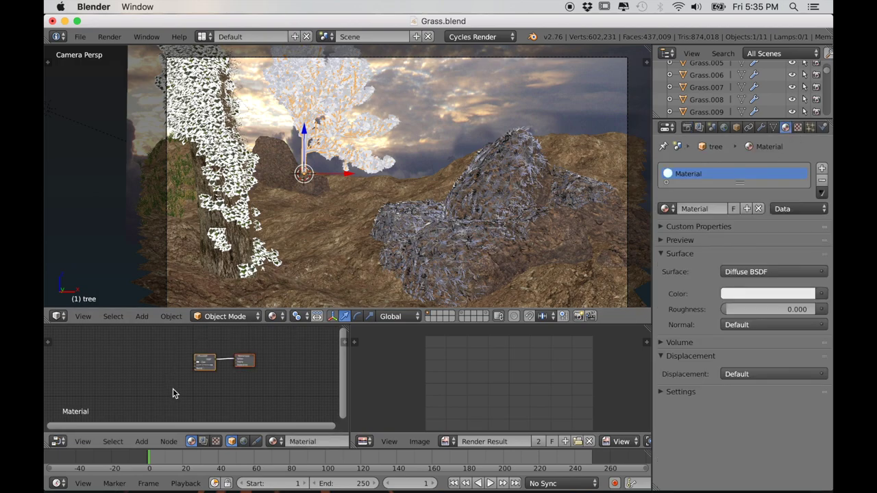
key(ctrl+t)
scroll(172, 376, up, 6)
click(190, 360)
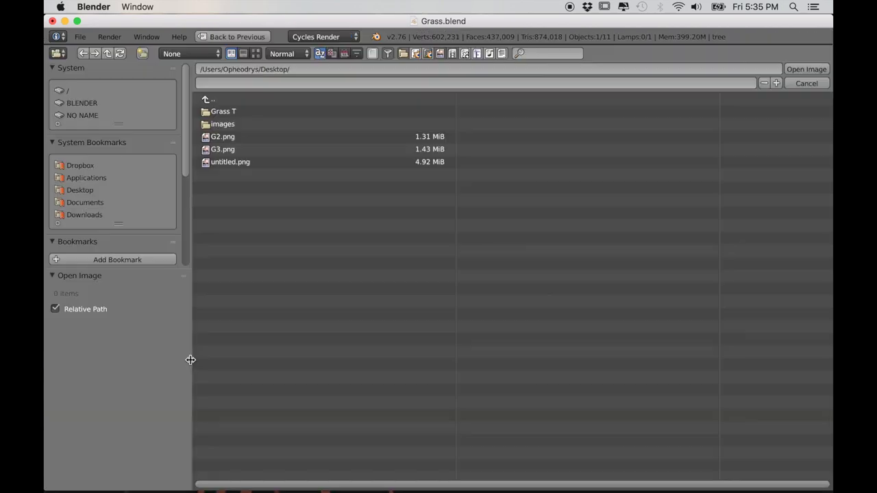
key(Escape)
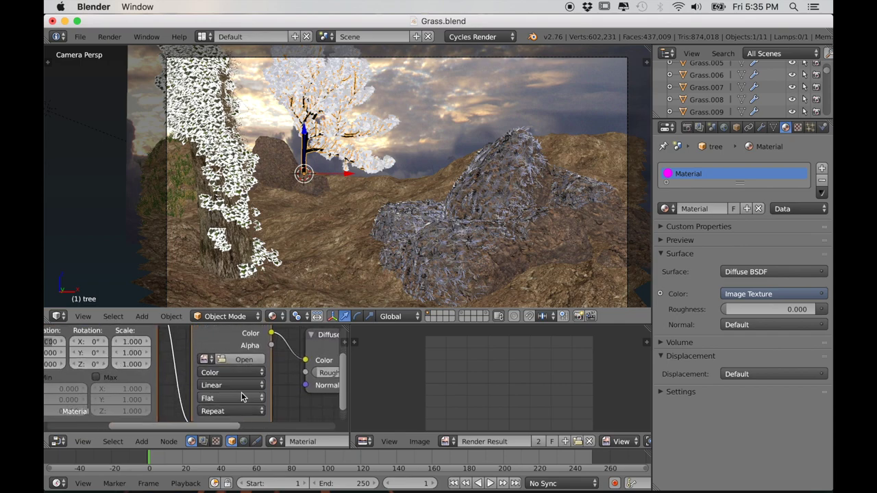
click(204, 360)
click(254, 233)
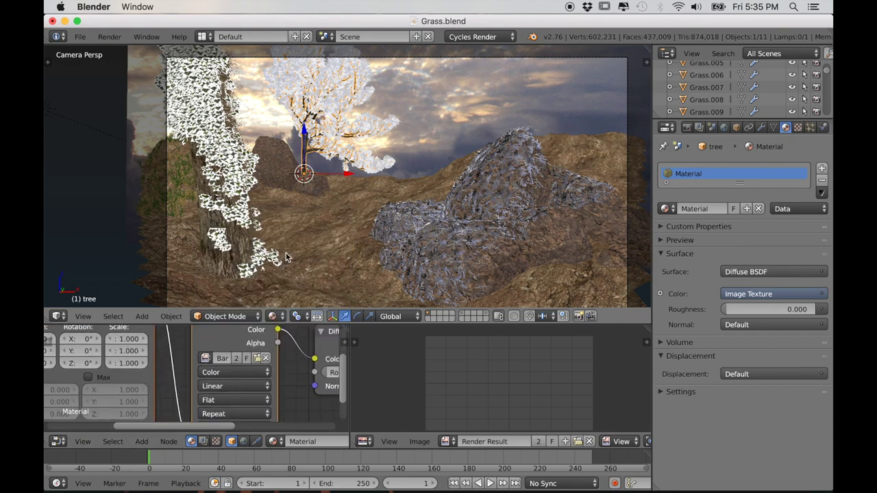
- Link the bark image's color to the material's displacement and set the texture mapping scale to 3 in X and Y
scroll(146, 353, down, 4)
drag(135, 346, 243, 365)
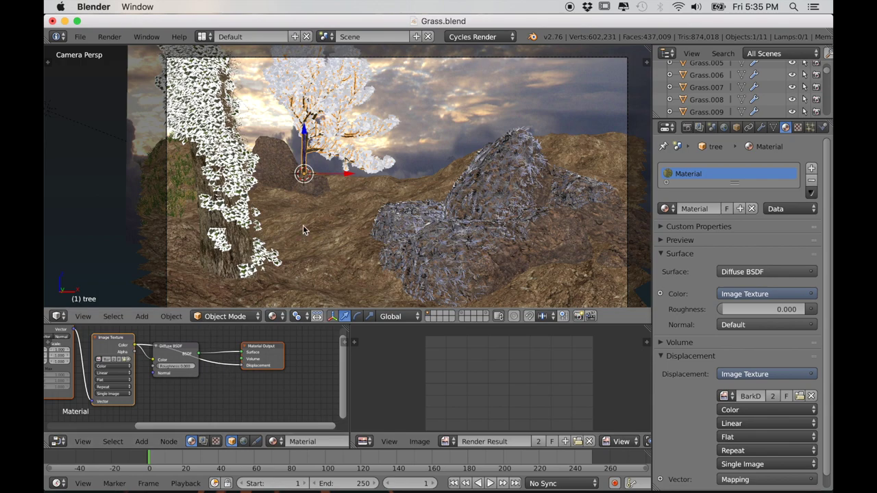
scroll(222, 382, left, 3)
scroll(185, 386, up, 6)
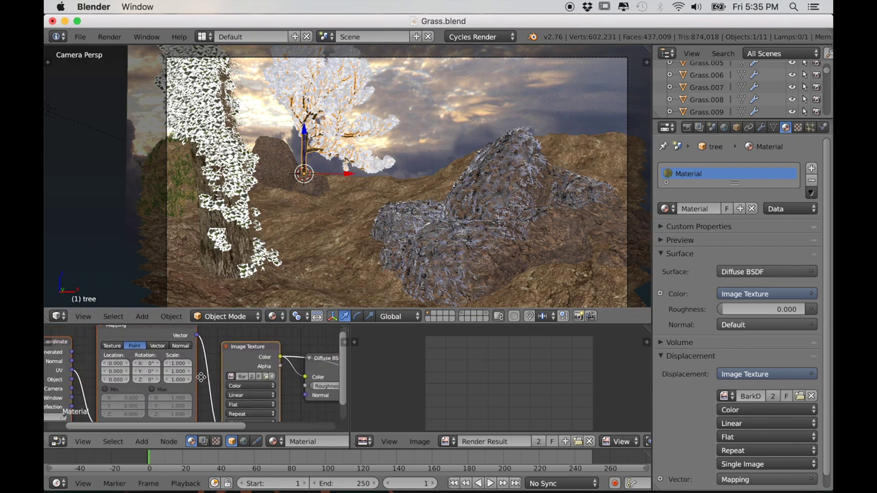
click(202, 343)
text(3)
click(203, 366)
text(3)
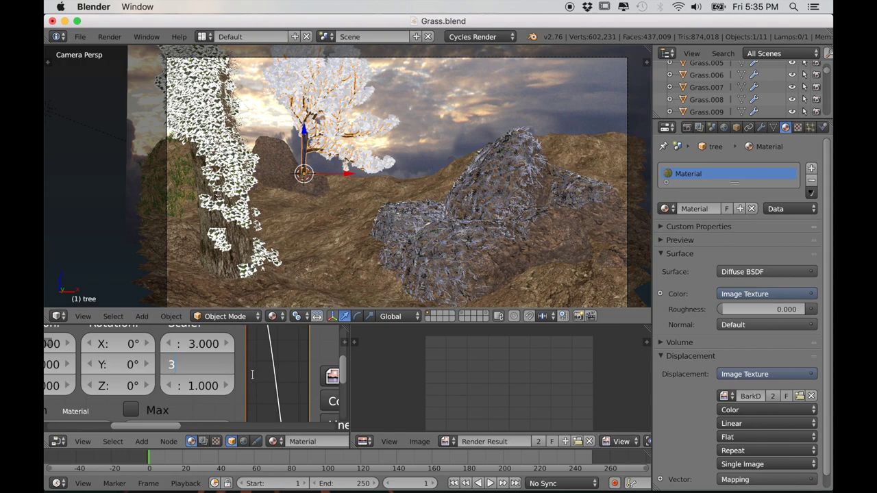
key(Return)
scroll(247, 383, down, 8)
scroll(243, 380, down, 3)
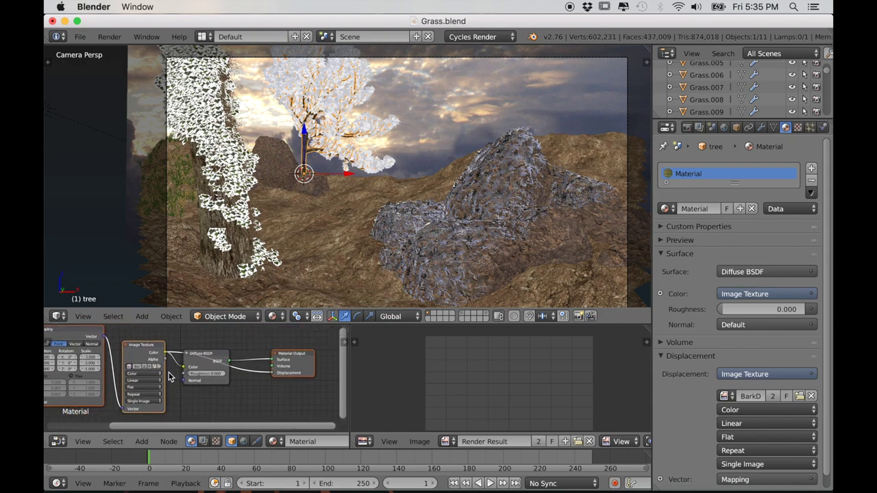
- Give the tree's leaves a new material with Leaves0118_2_S.png from the Grass T folder as its mapped diffuse texture
right_click(350, 145)
click(721, 208)
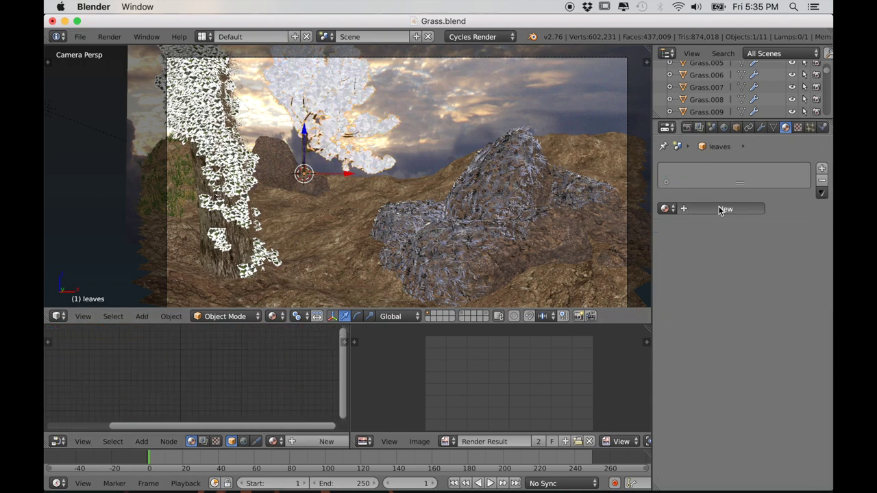
middle_drag(192, 392, 218, 365)
key(ctrl+t)
scroll(154, 399, up, 1)
click(226, 364)
click(224, 111)
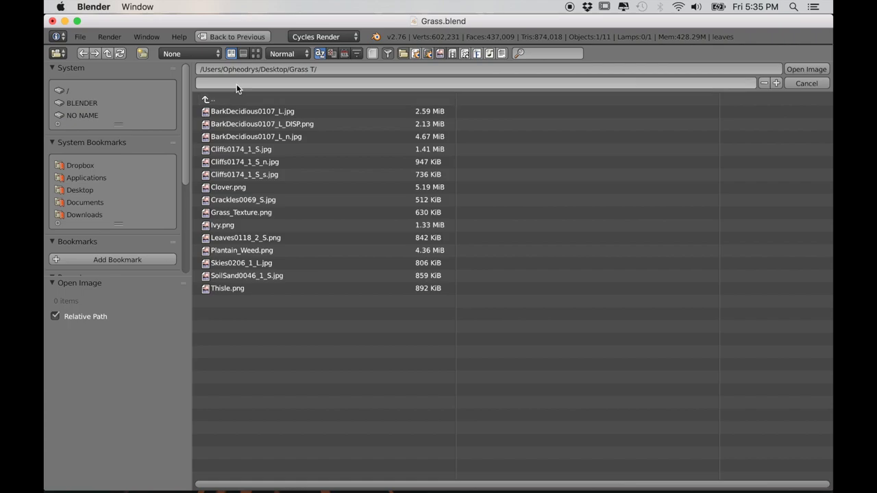
click(255, 53)
click(706, 244)
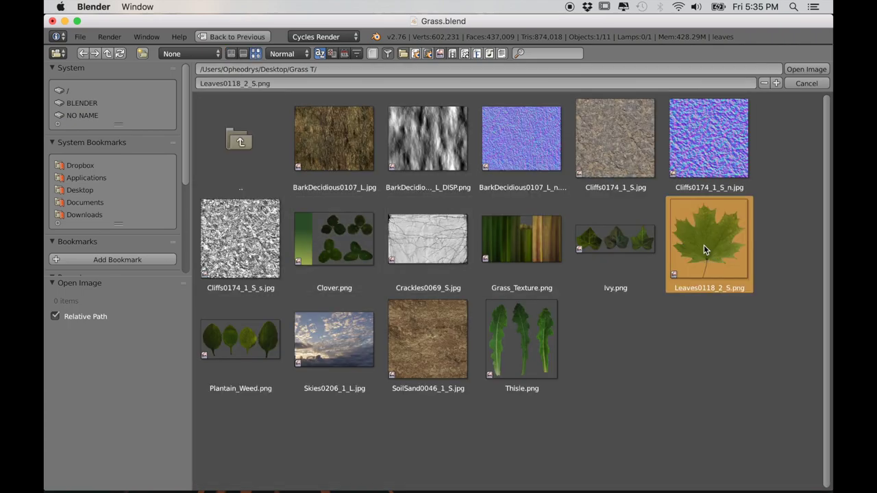
click(807, 69)
- Add a Transparent BSDF to the leaf material and blend it with the Diffuse BSDF through a Mix Shader
scroll(288, 370, down, 4)
middle_drag(236, 378, 211, 374)
drag(228, 366, 279, 367)
click(190, 365)
key(shift+a)
mouse_move(182, 392)
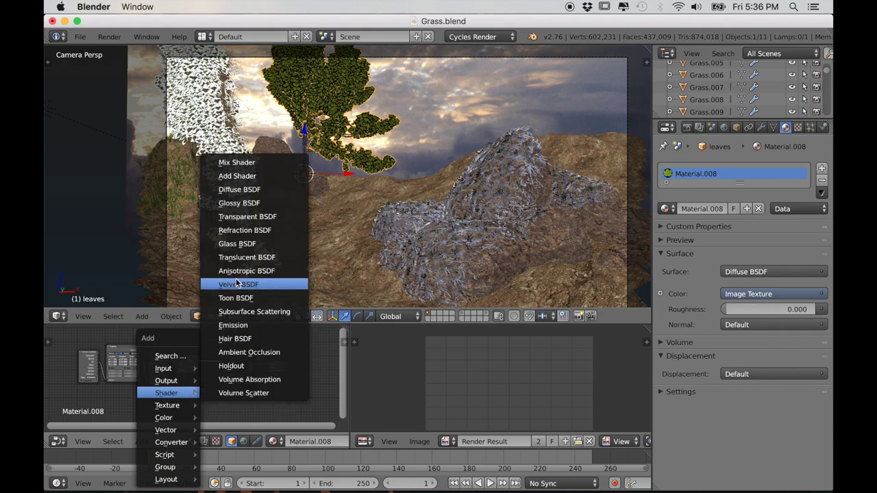
click(226, 215)
click(177, 340)
ctrl+shift+right_drag(189, 347, 190, 367)
- Link the leaf image's alpha to the Mix Shader's factor
scroll(190, 375, up, 4)
scroll(195, 392, up, 3)
drag(110, 375, 260, 363)
scroll(221, 392, down, 3)
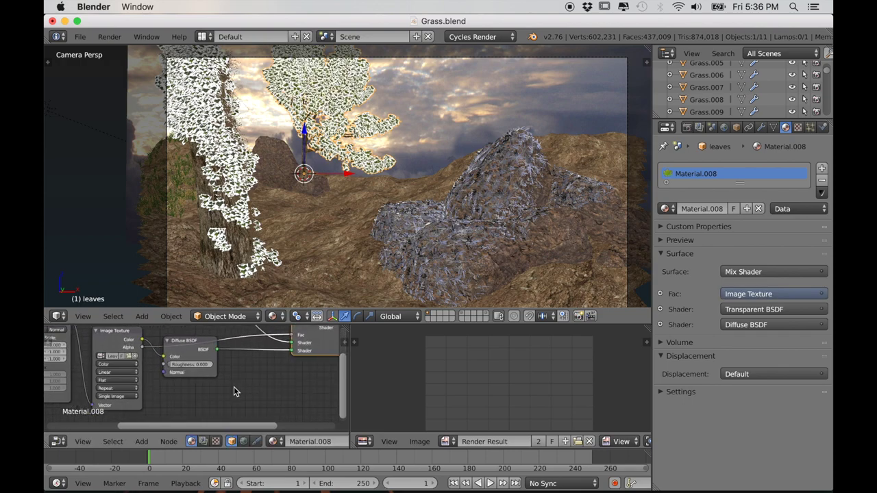
- Add a Translucent BSDF node below the Diffuse BSDF in the leaf material
key(shift+a)
mouse_move(223, 377)
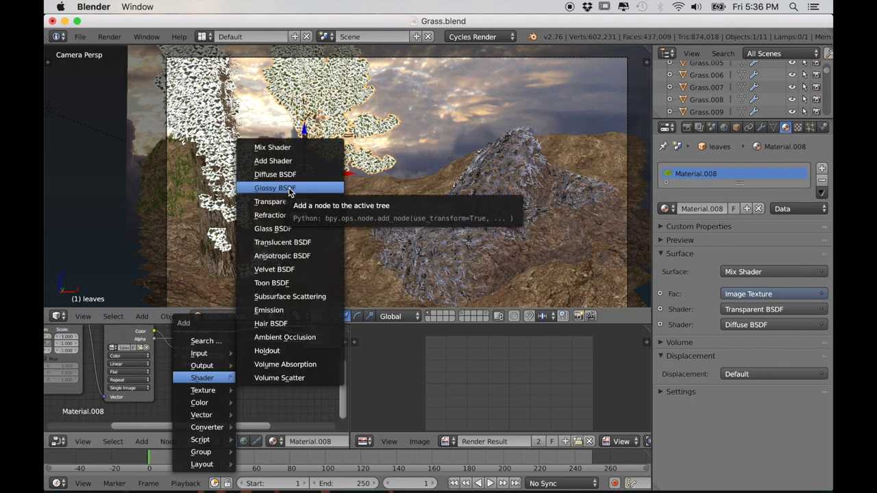
click(283, 241)
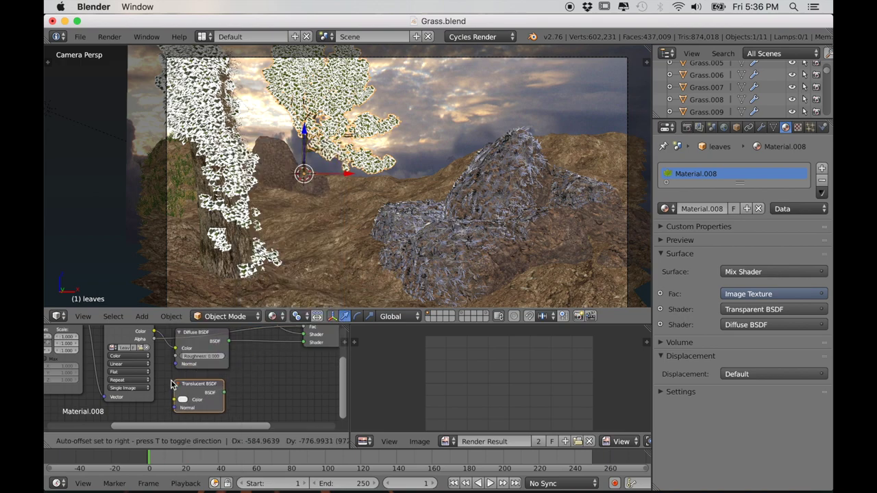
click(215, 375)
- Combine the diffuse and translucent shaders through an Add Shader and link the leaf image's color to the Translucent BSDF
key(shift+a)
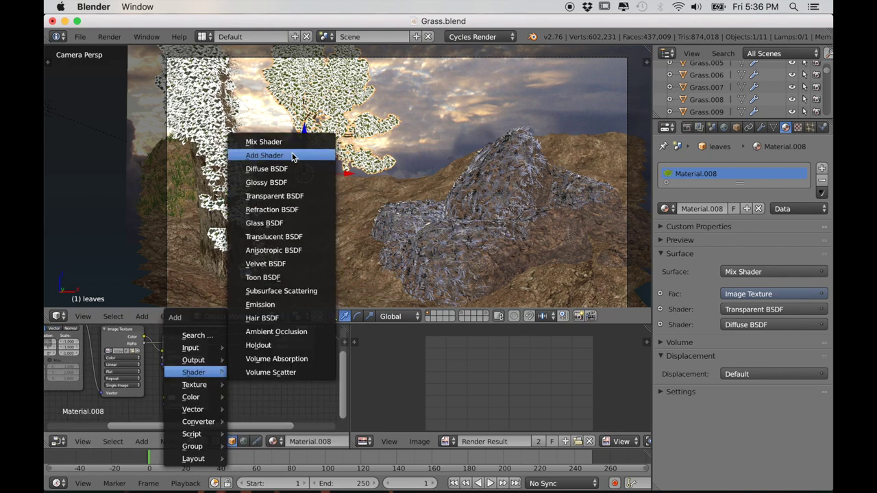
click(292, 155)
click(235, 347)
drag(207, 391, 235, 367)
drag(145, 337, 165, 398)
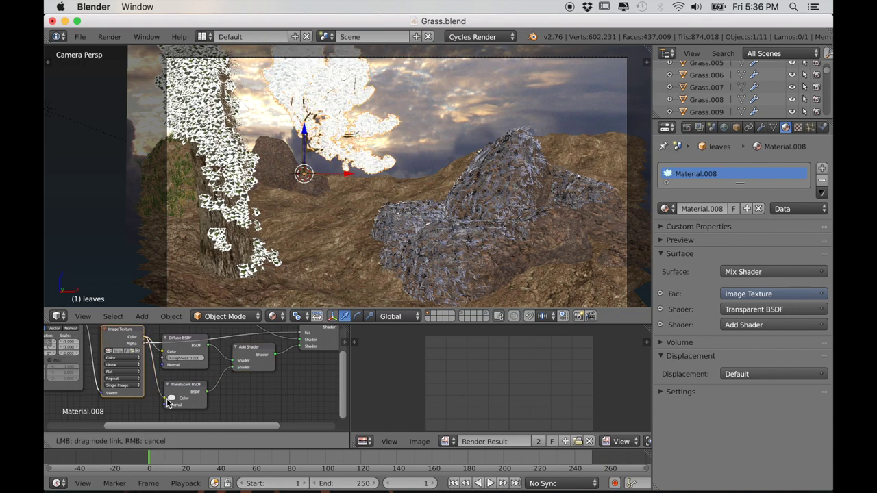
- Save the file and switch the camera view to Rendered shading
click(81, 36)
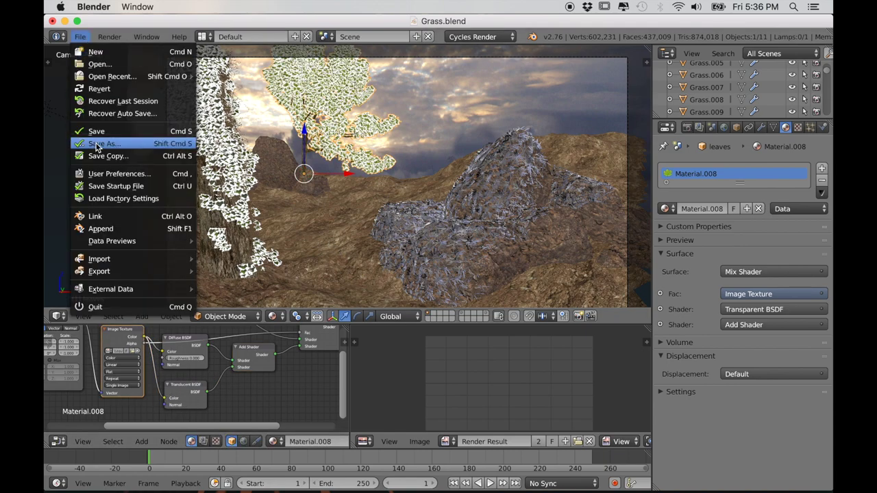
click(103, 129)
click(221, 315)
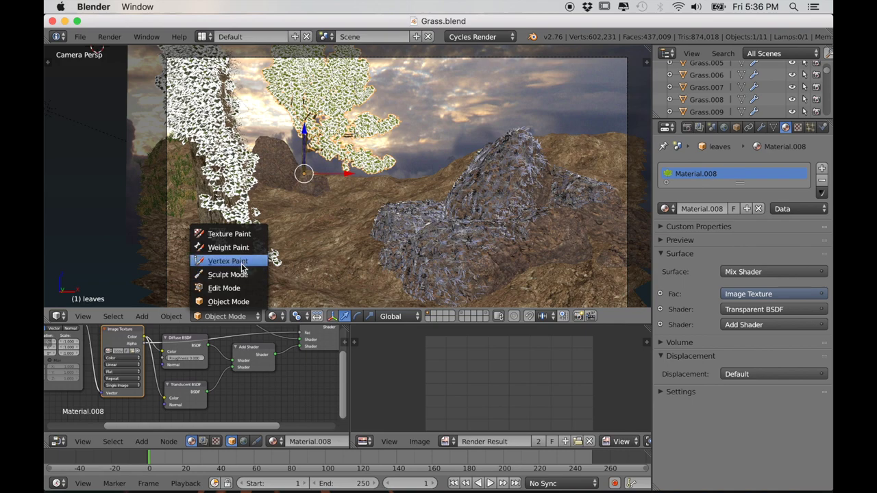
click(273, 316)
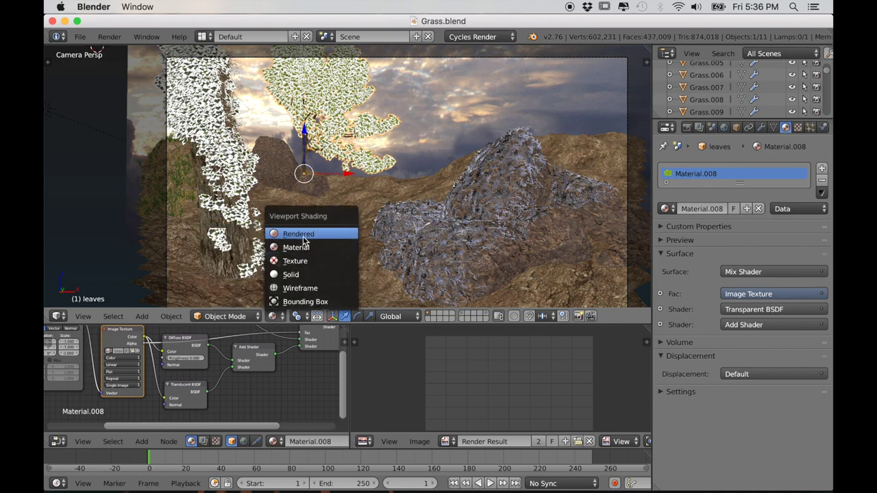
click(359, 223)
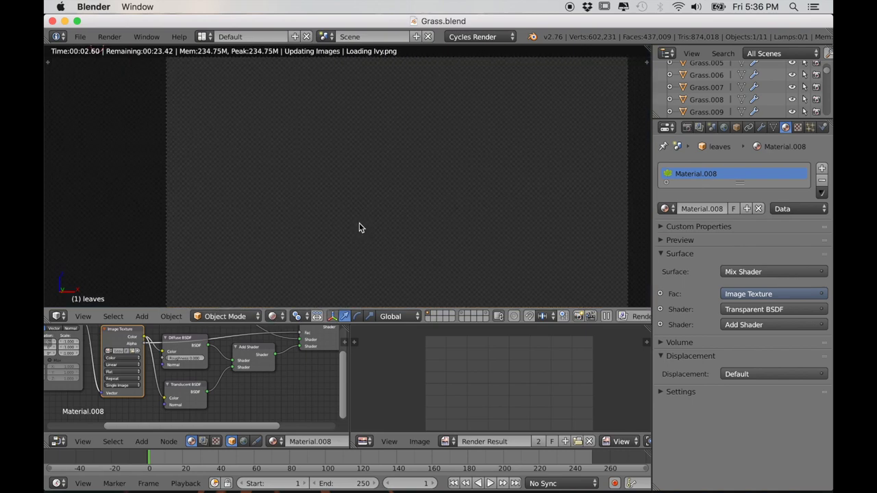